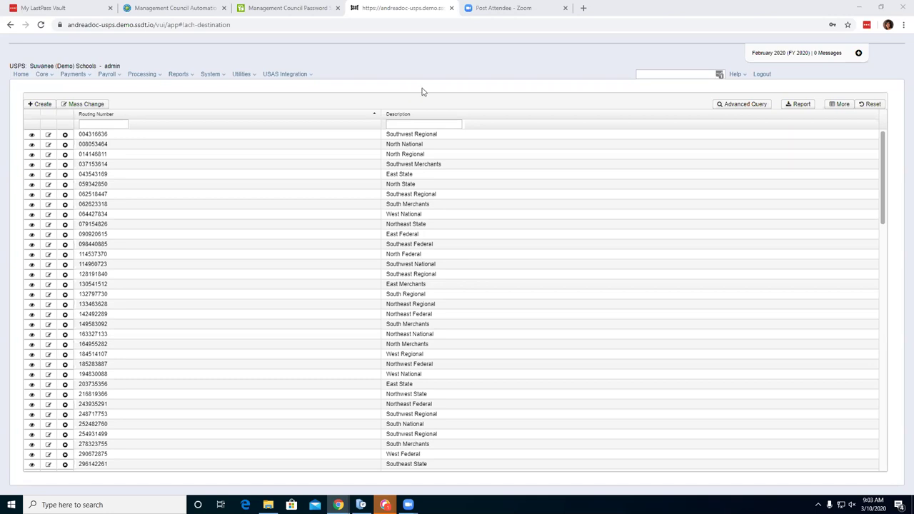
Open the Role list of security roles from the System menu.
left_click(216, 76)
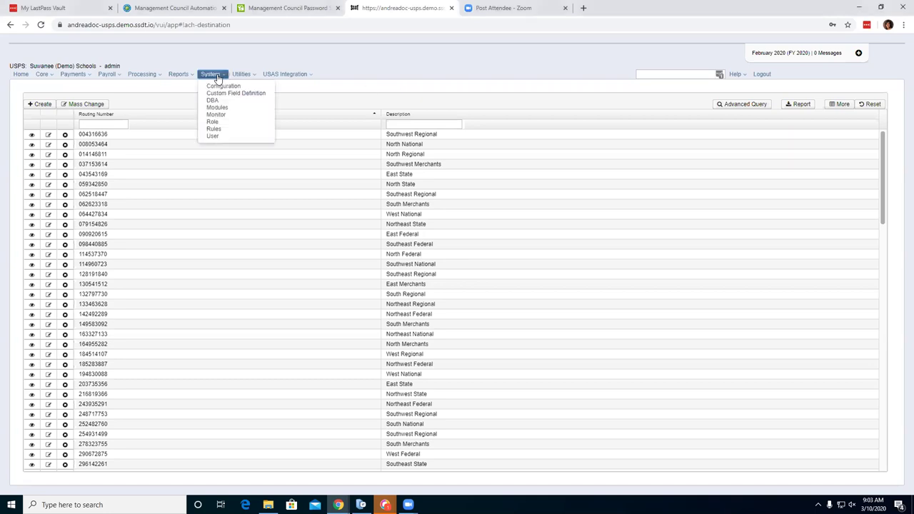
left_click(216, 124)
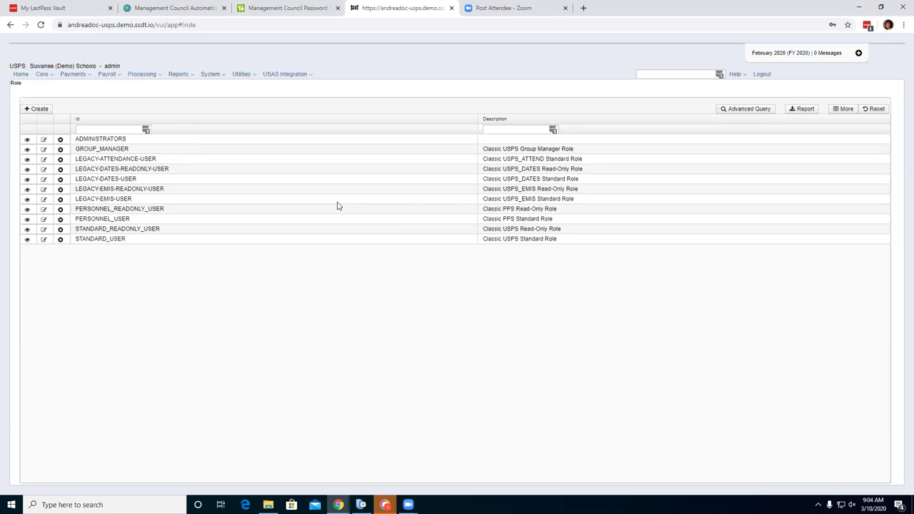
left_click(42, 113)
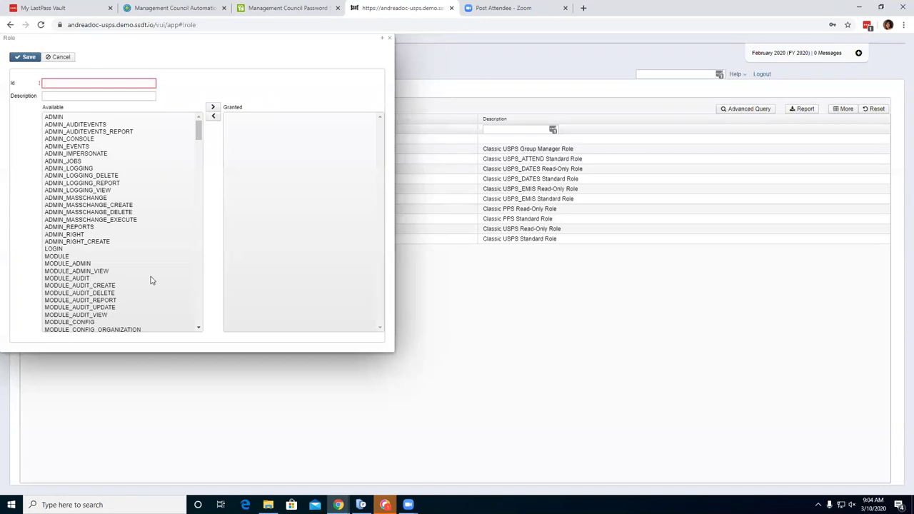
scroll(153, 282, "down", 1)
scroll(153, 282, "down", 15)
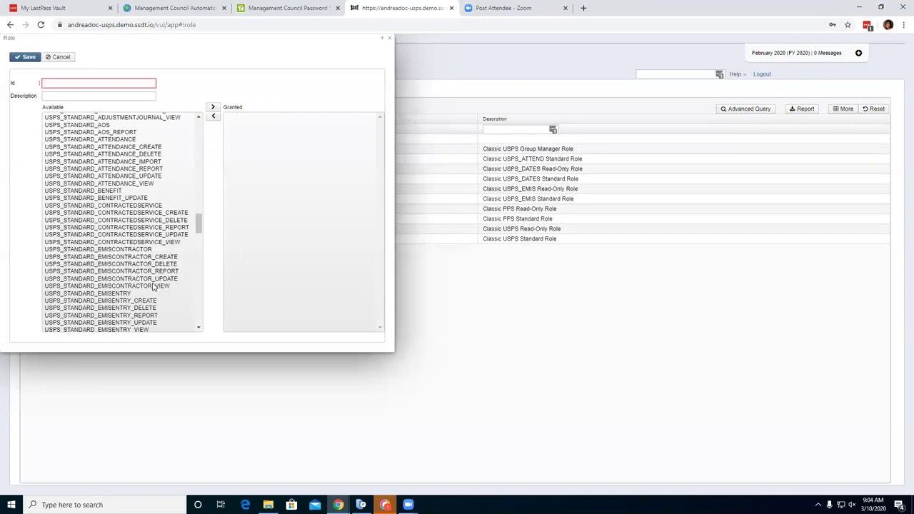
scroll(152, 288, "down", 3)
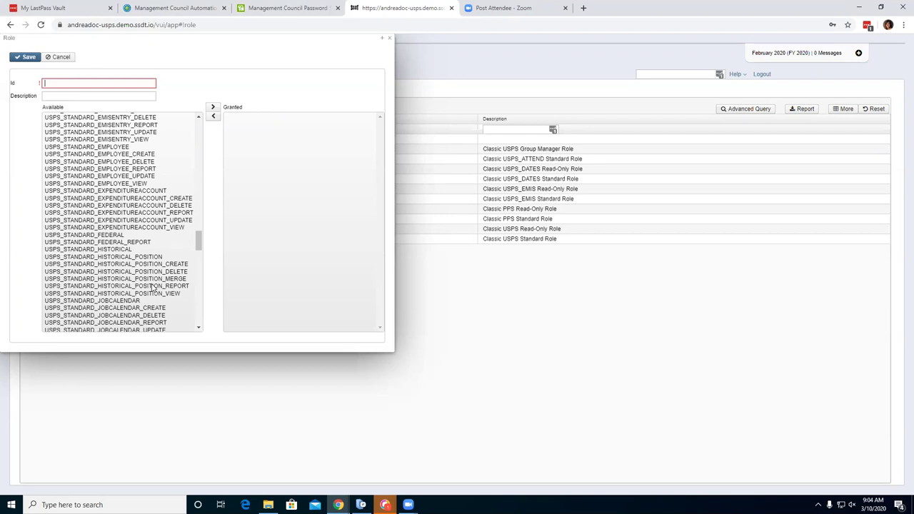
scroll(154, 282, "up", 15)
scroll(154, 273, "up", 8)
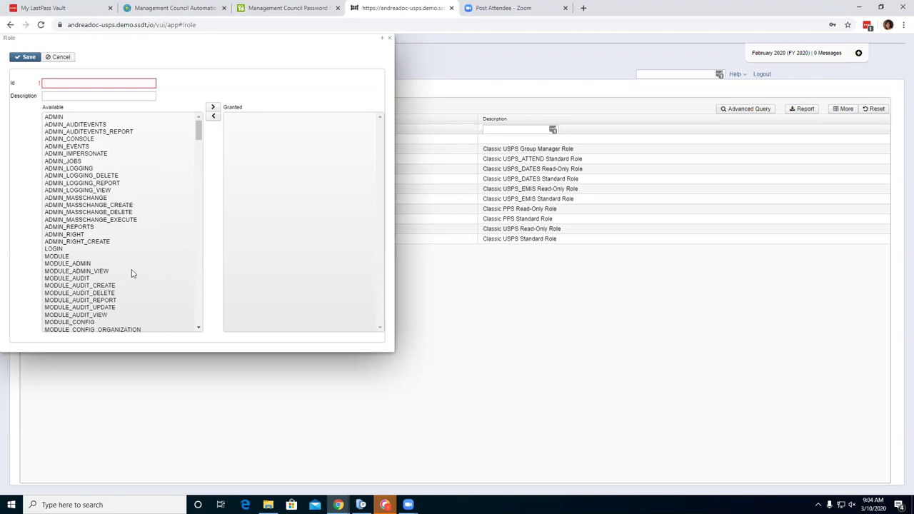
left_click(390, 39)
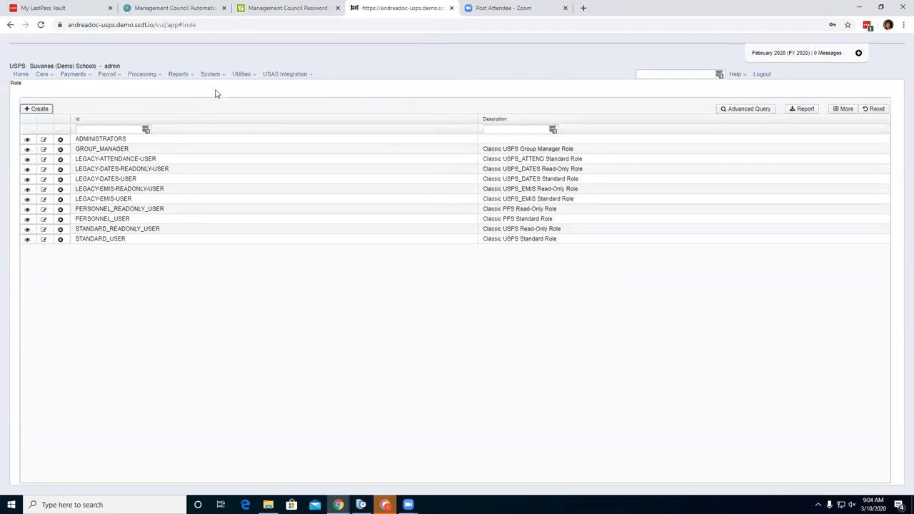
Open Core > Ach Destination, then reload the ACH Destination list from the Core menu.
left_click(47, 74)
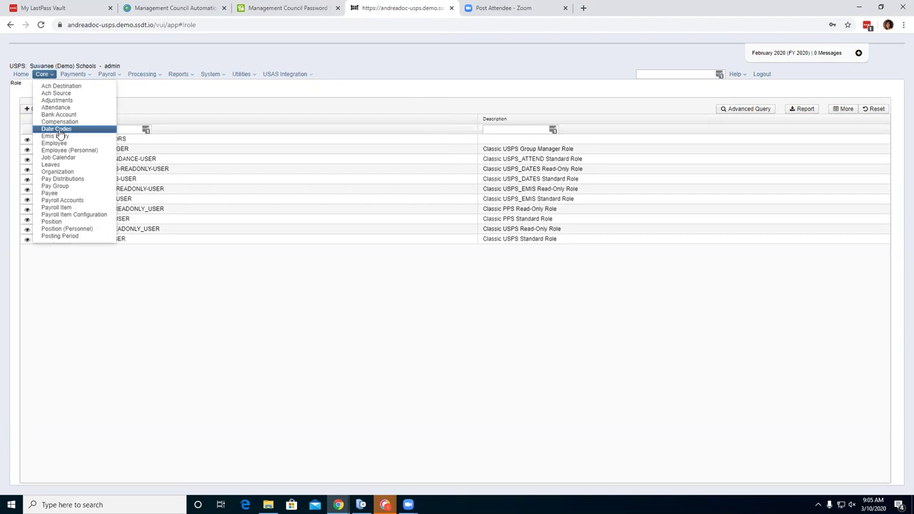
left_click(52, 86)
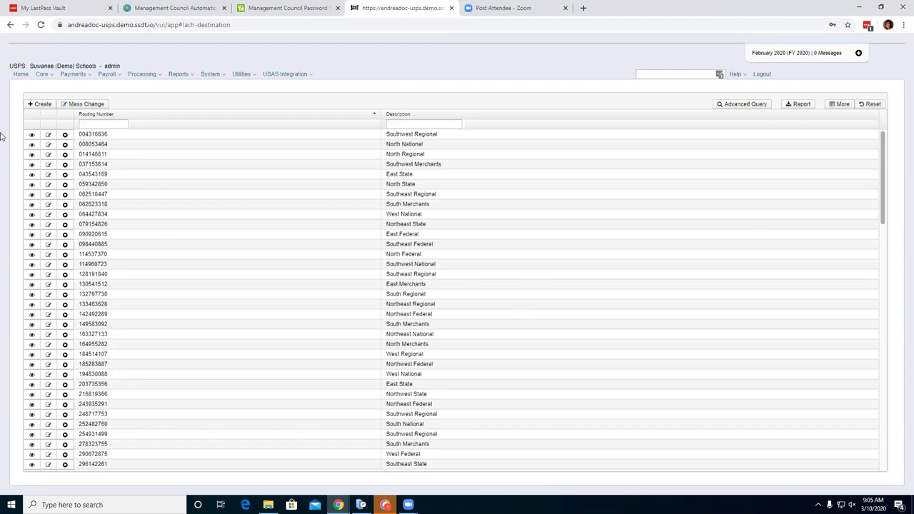
left_click(52, 77)
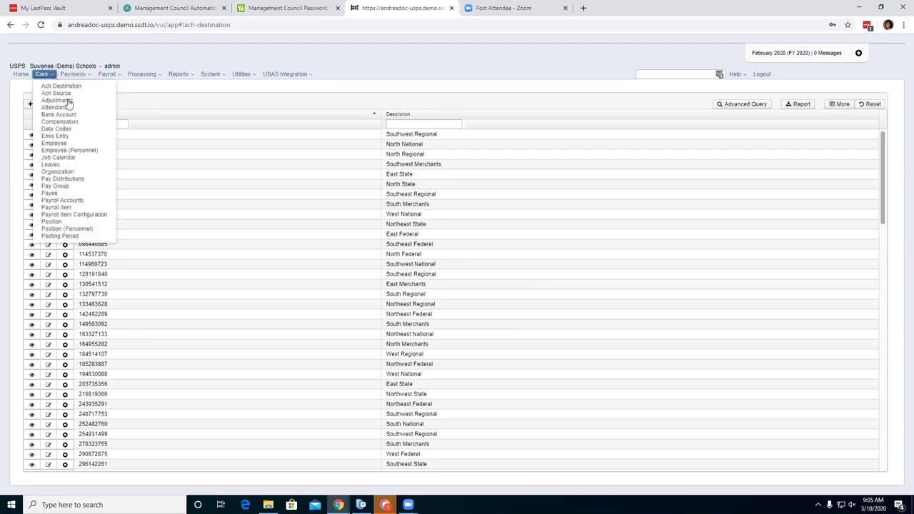
left_click(64, 87)
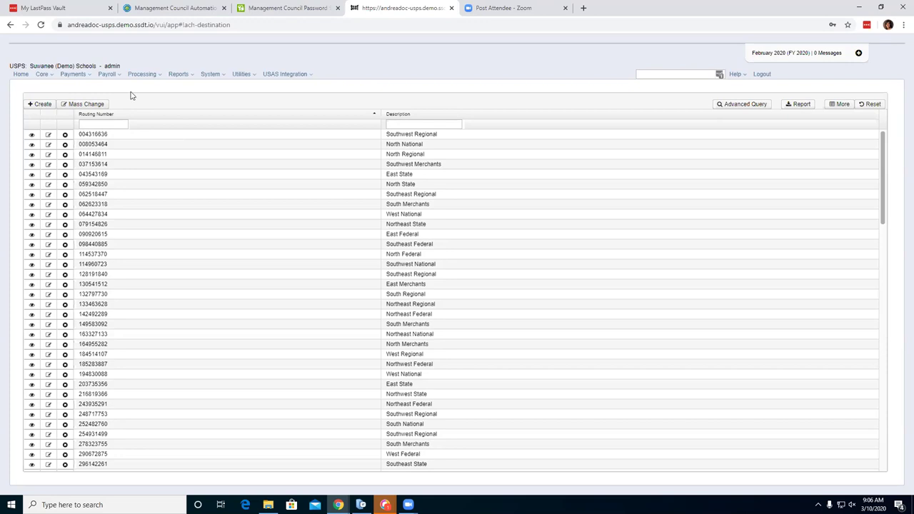
Open System > Modules to see installed modules, IDs and versions.
left_click(223, 79)
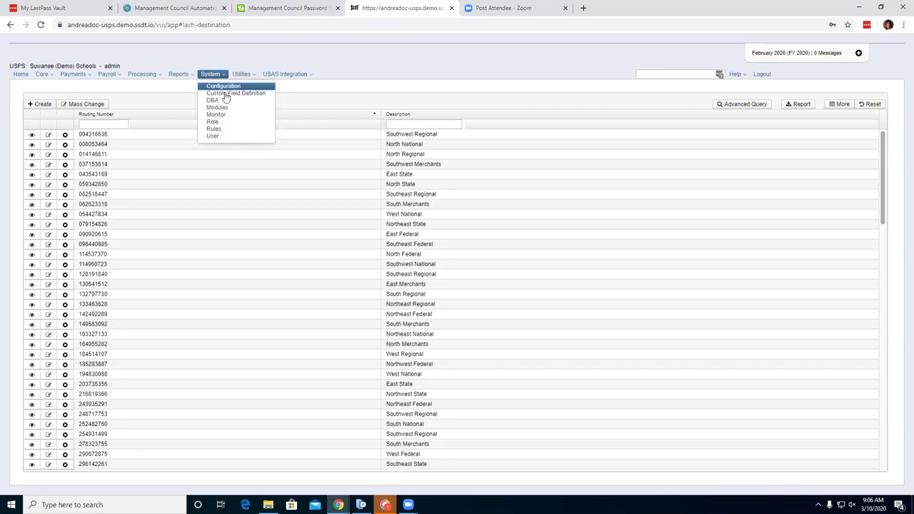
left_click(222, 110)
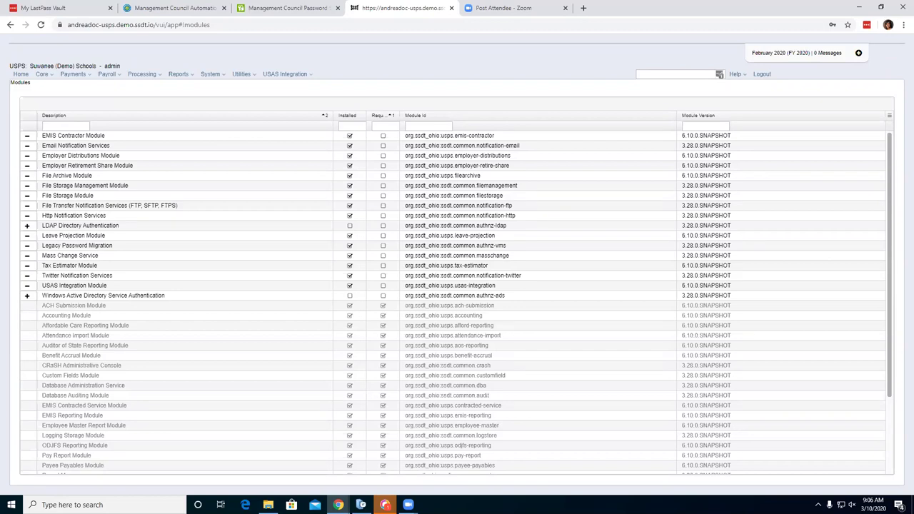
Go to the ACH Destination list through the Core menu.
left_click(43, 74)
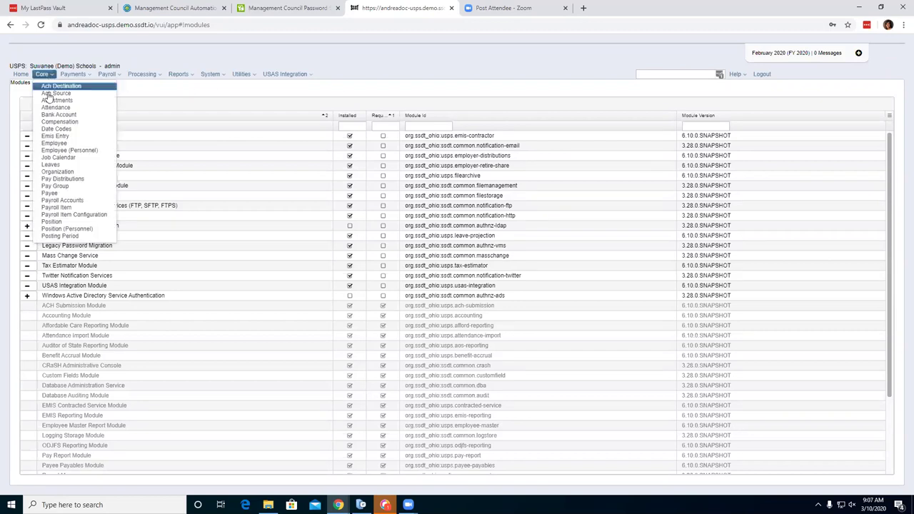
left_click(52, 86)
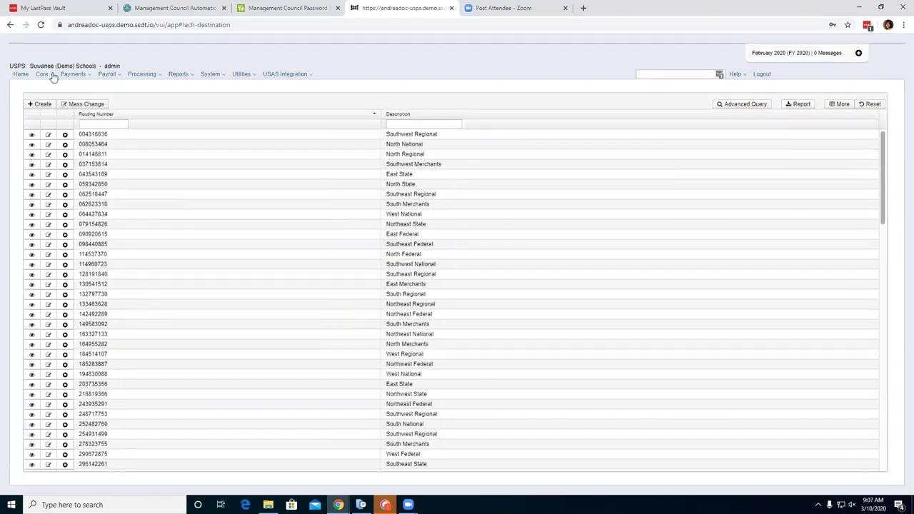
left_click(52, 76)
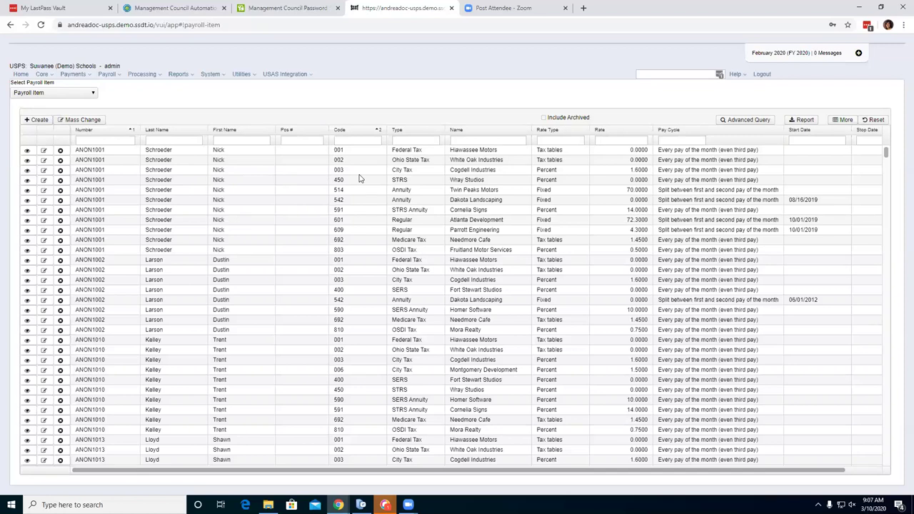
Filter payroll items to Code 003 and open the Mass Change script panel.
left_click(361, 140)
type("00")
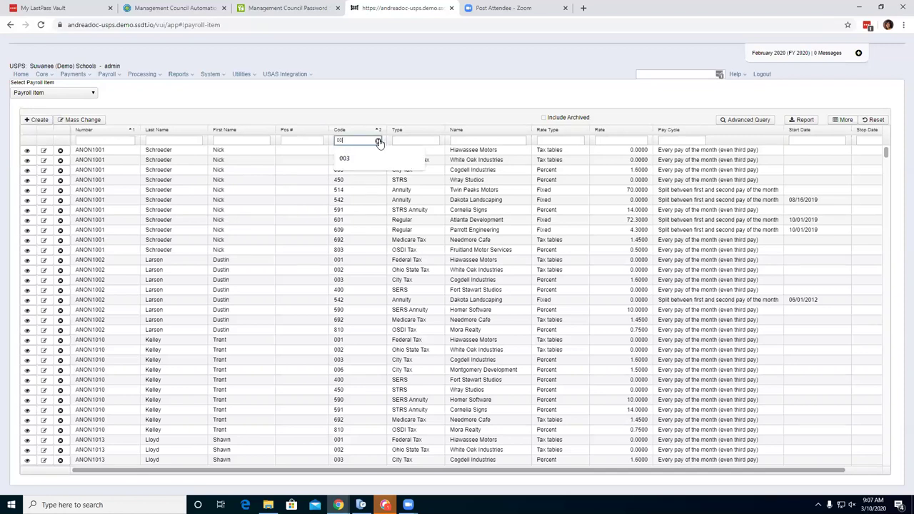
type("3")
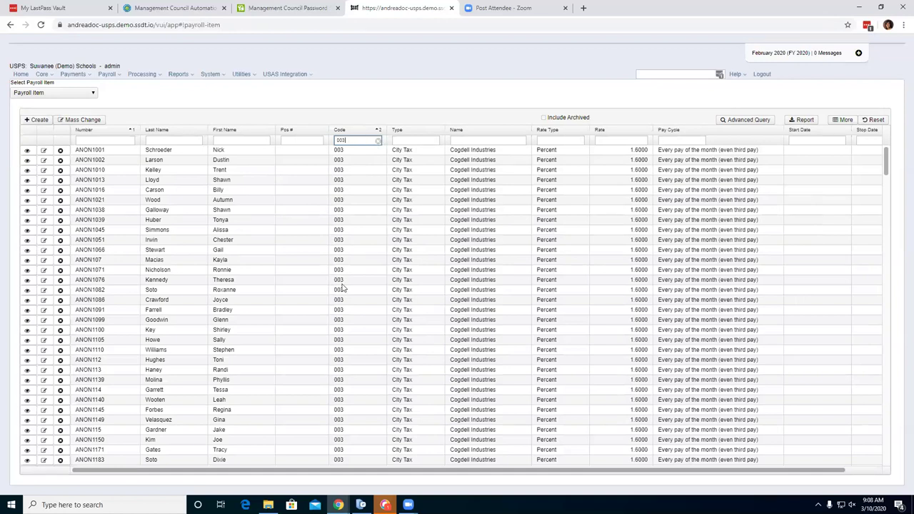
left_click(83, 120)
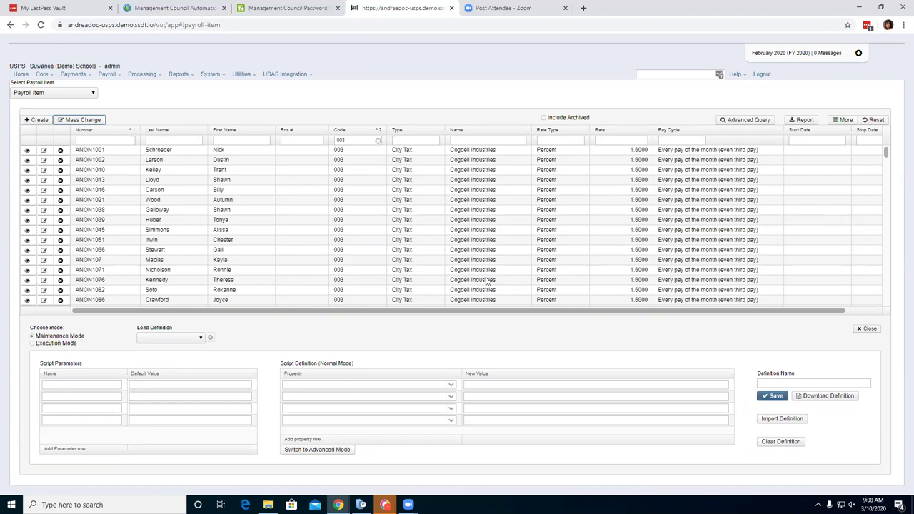
Define a mass change setting the rate property to 1.5.
left_click(449, 387)
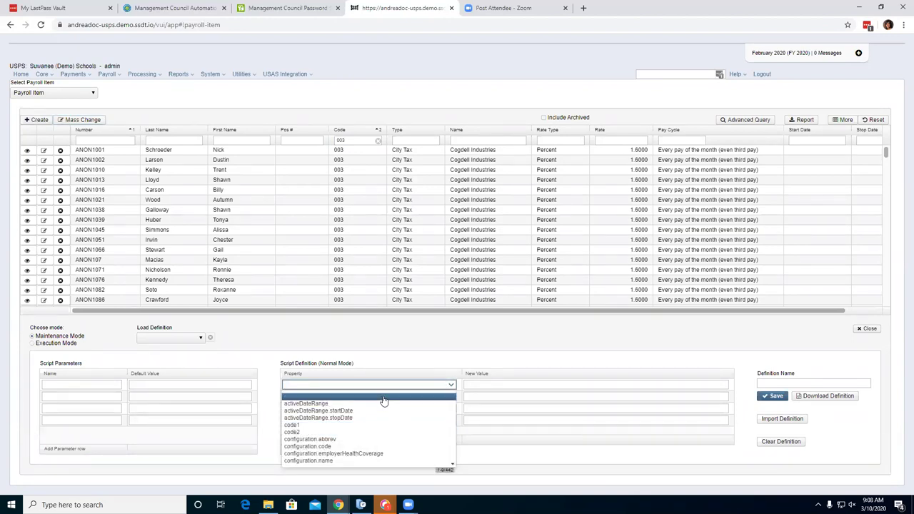
type("rate")
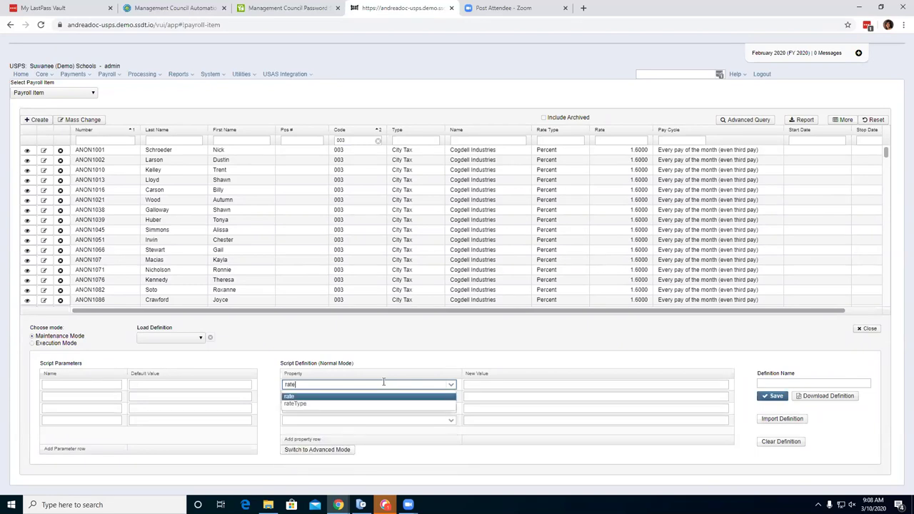
left_click(346, 396)
left_click(520, 386)
type("1.5")
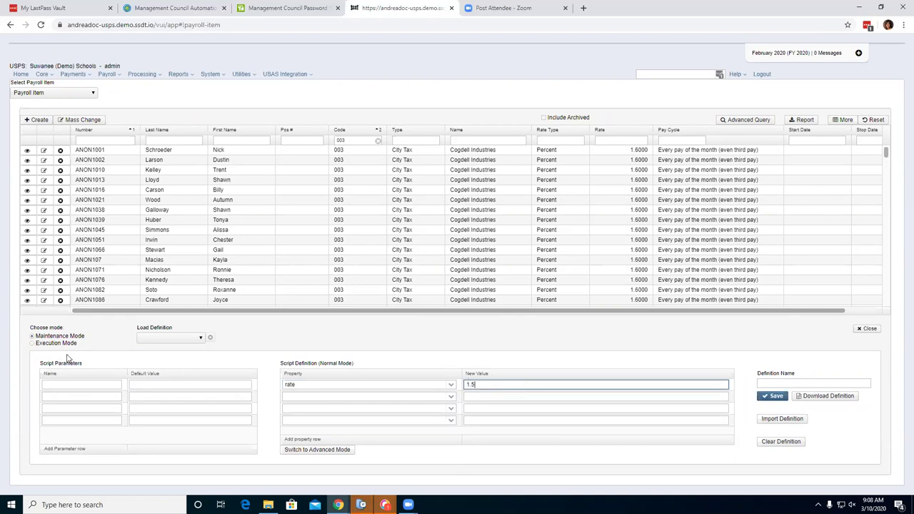
Execute the rate change on the 325 filtered payroll items, then return to the definition.
left_click(32, 344)
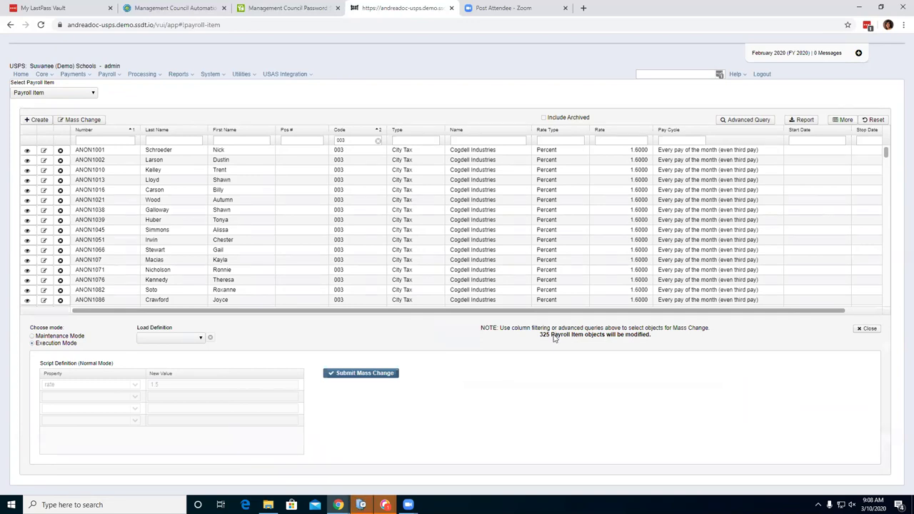
left_click(376, 378)
left_click(33, 335)
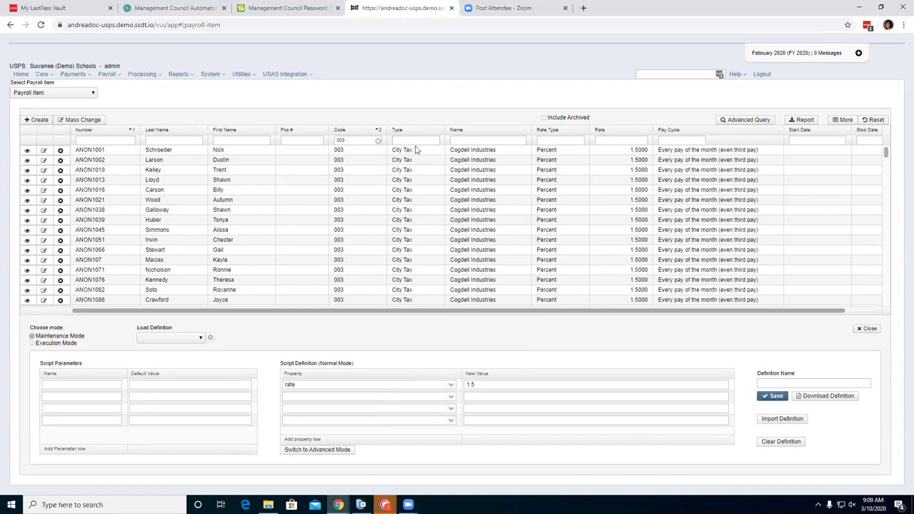
Clear the Code column filter and empty the script definition's property row.
left_click(378, 141)
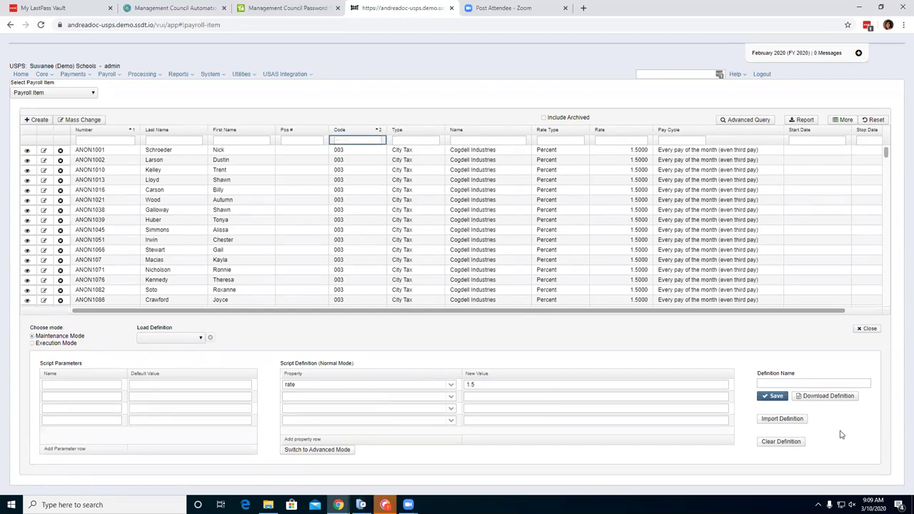
left_click(778, 443)
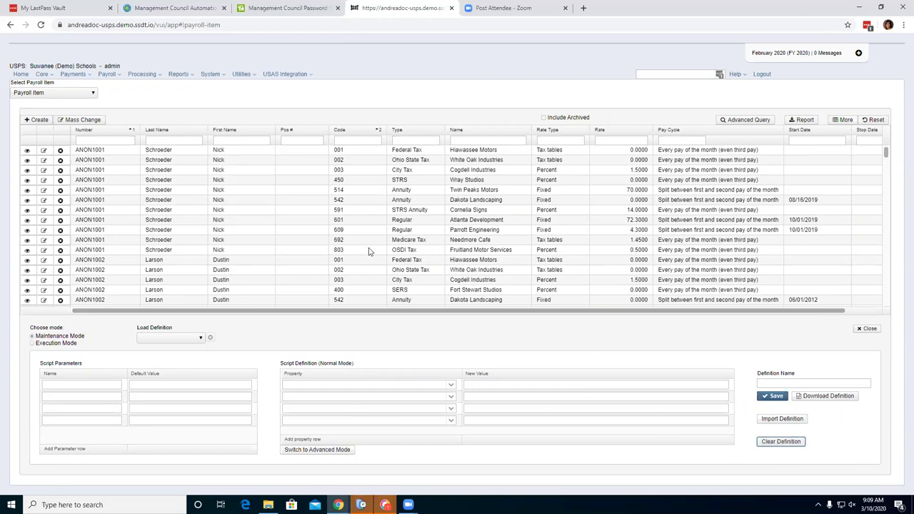
scroll(436, 257, "down", 3)
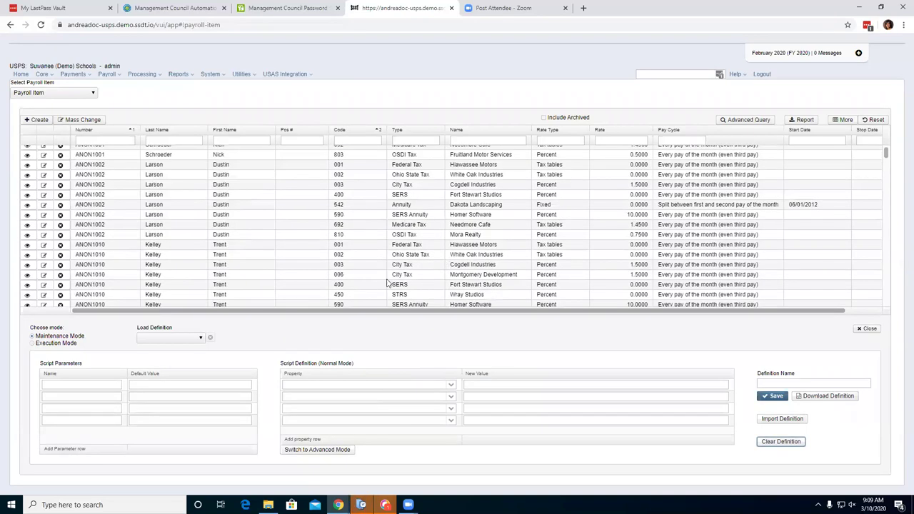
scroll(385, 283, "up", 3)
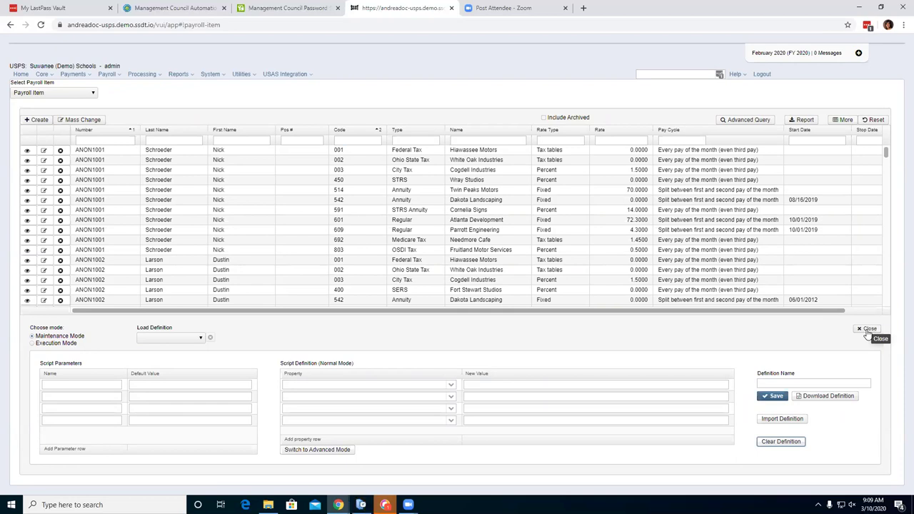
Close the mass change script panel and go to the ACH Destination list.
left_click(867, 331)
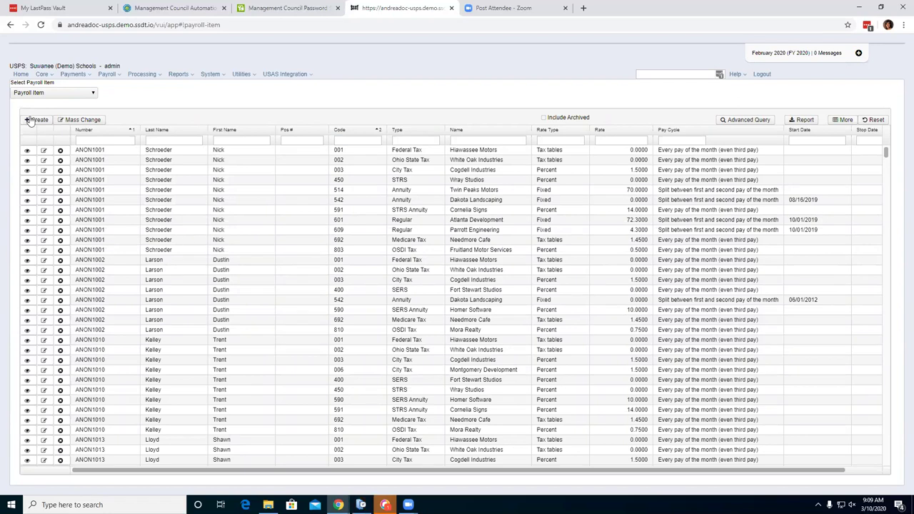
left_click(53, 77)
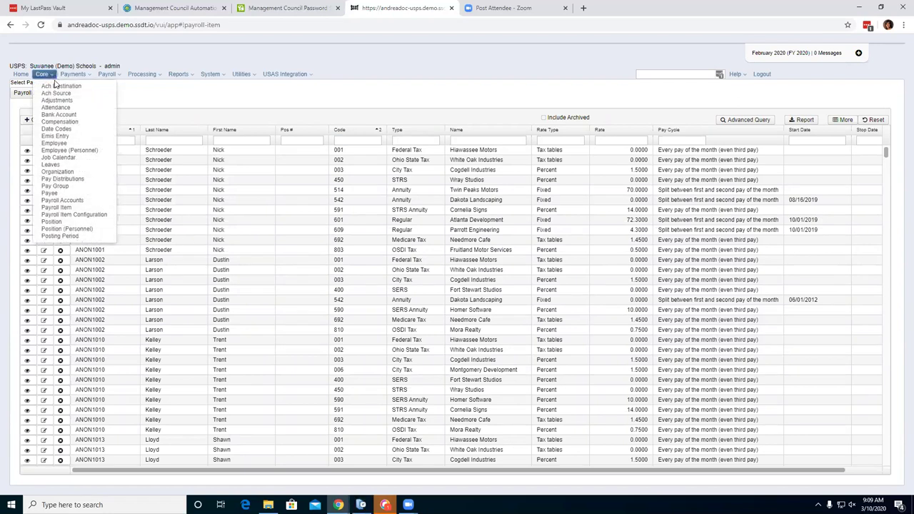
left_click(53, 89)
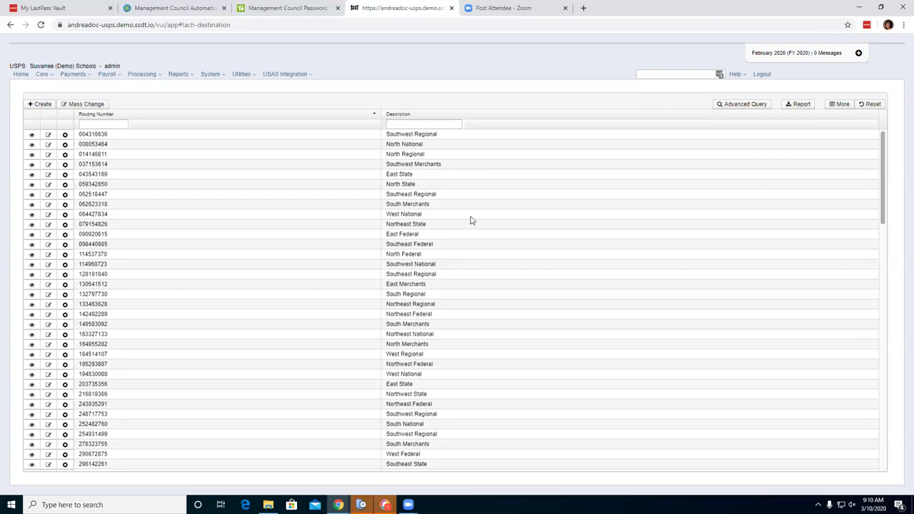
left_click(50, 75)
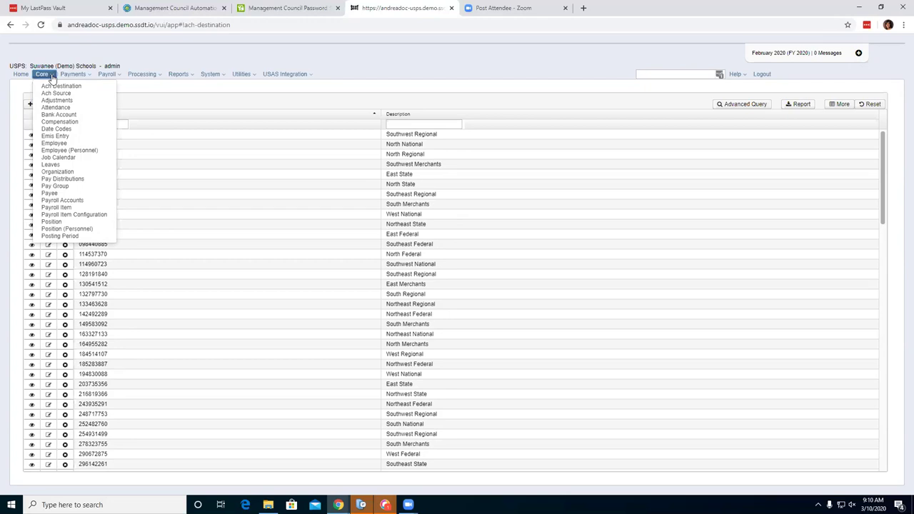
Open Compensations with Include Archived unticked and edit the first row's Secretary compensation.
left_click(60, 121)
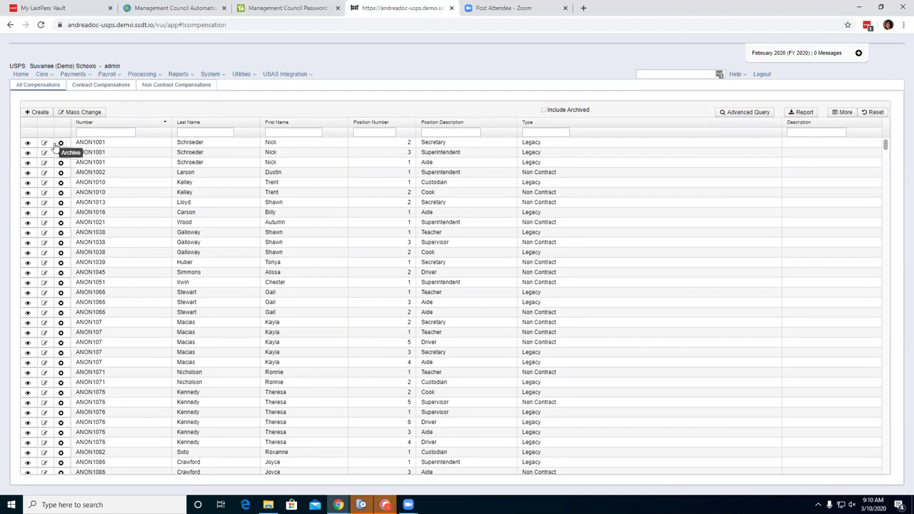
left_click(543, 111)
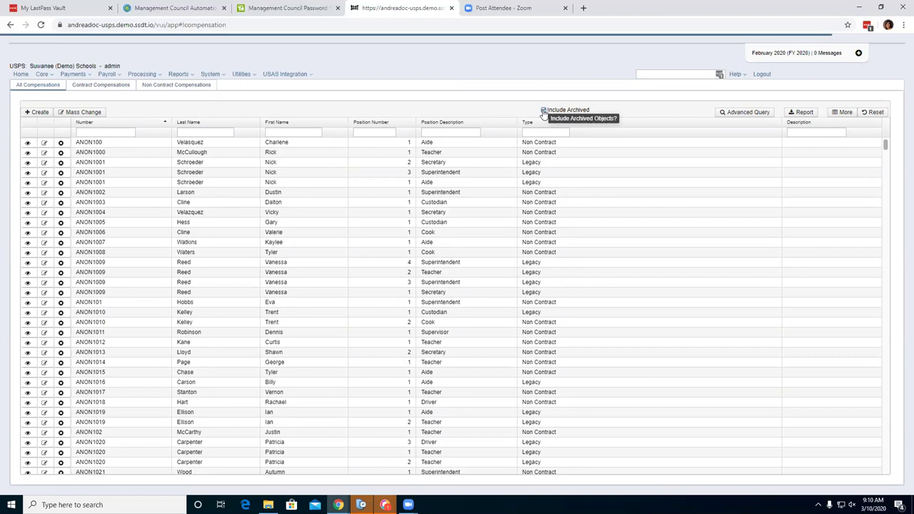
left_click(543, 112)
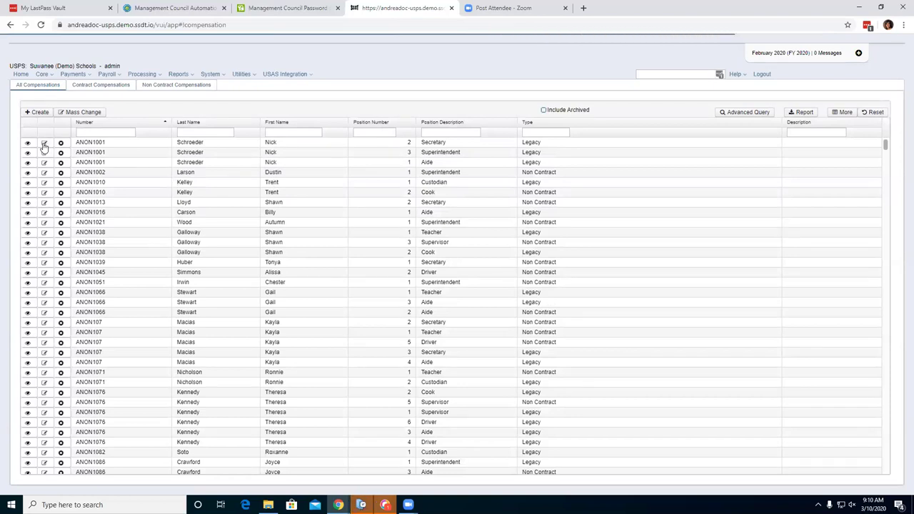
left_click(43, 145)
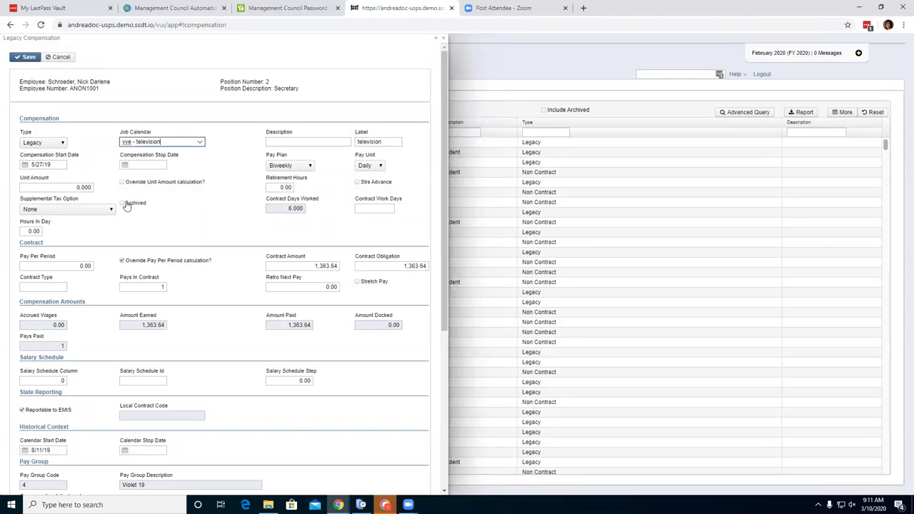
Mark the Secretary compensation Archived, save it, and tick Include Archived on the list.
left_click(122, 202)
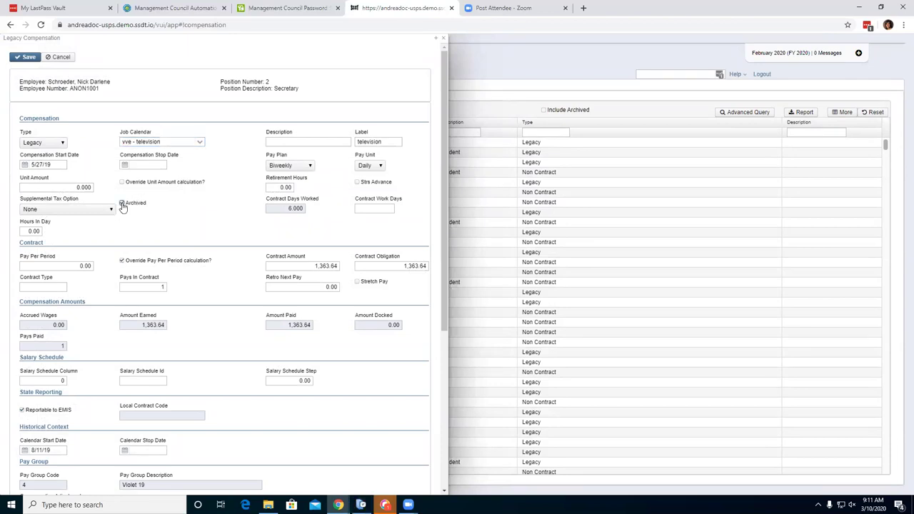
left_click(29, 58)
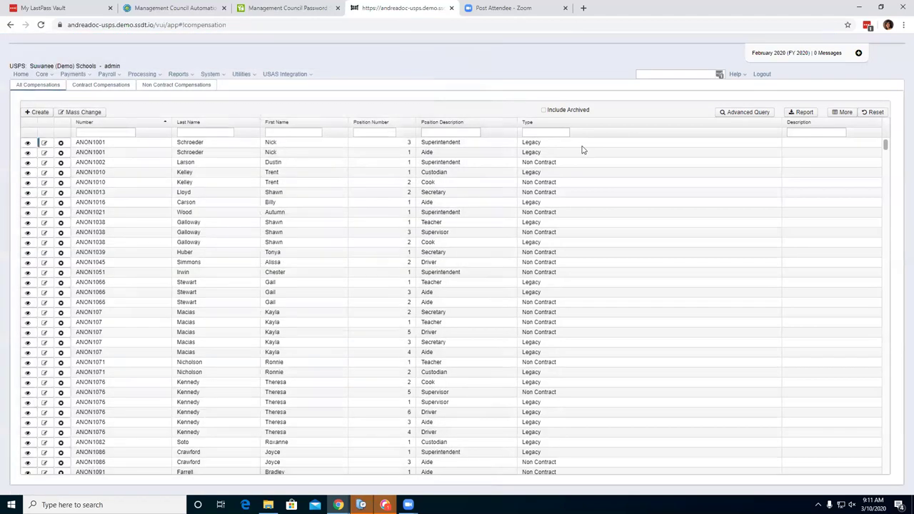
left_click(543, 111)
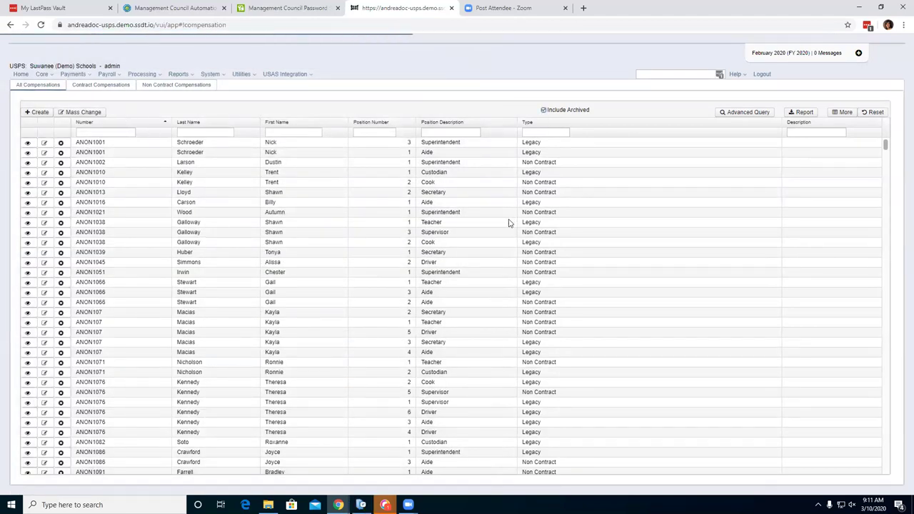
Type an employee's name into the Last Name filter, then their first name into First Name.
left_click(227, 132)
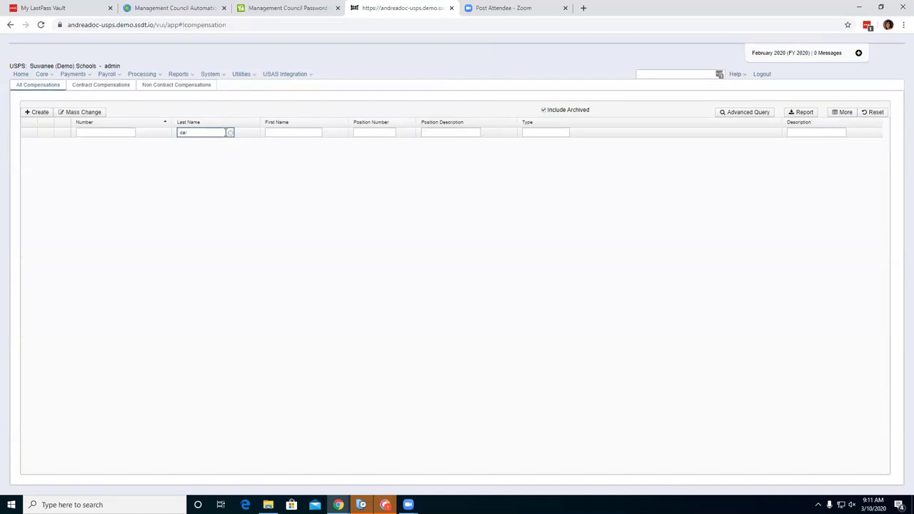
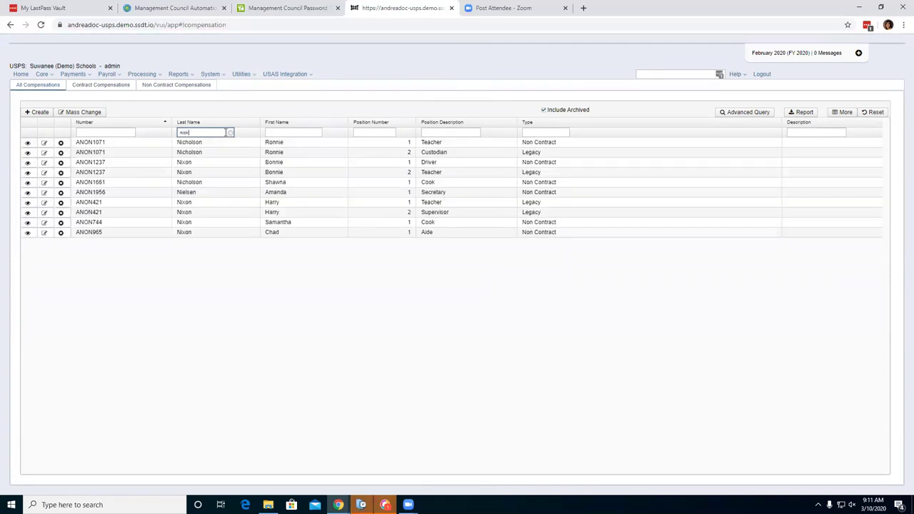
key("Tab")
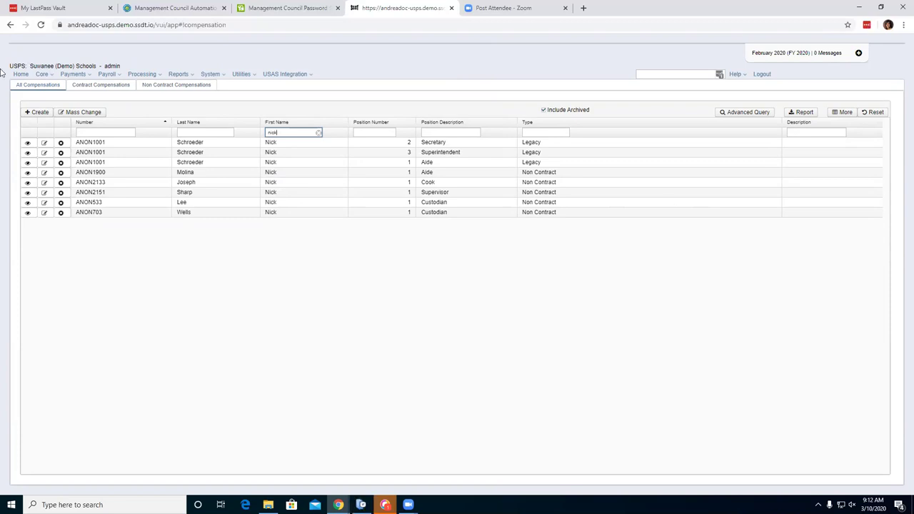
Open the first employee's record from Core > Employees, mark it archived, and save.
left_click(42, 75)
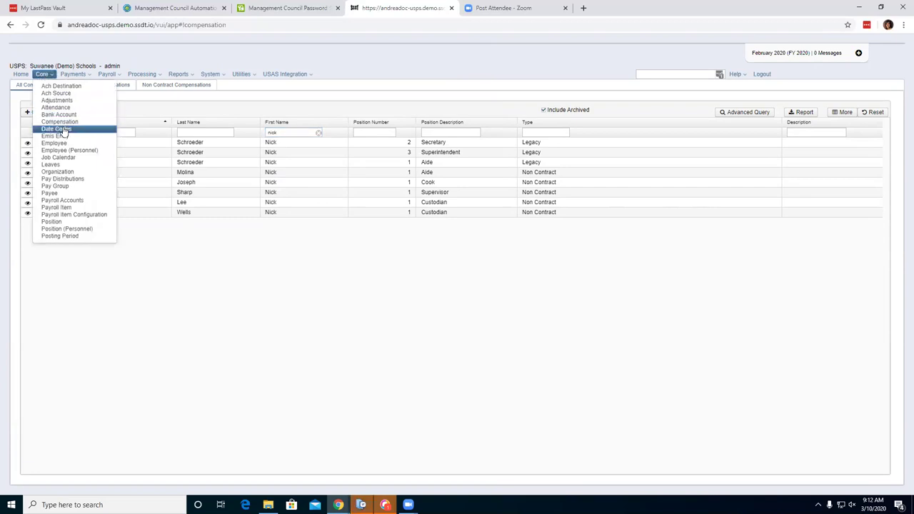
left_click(67, 146)
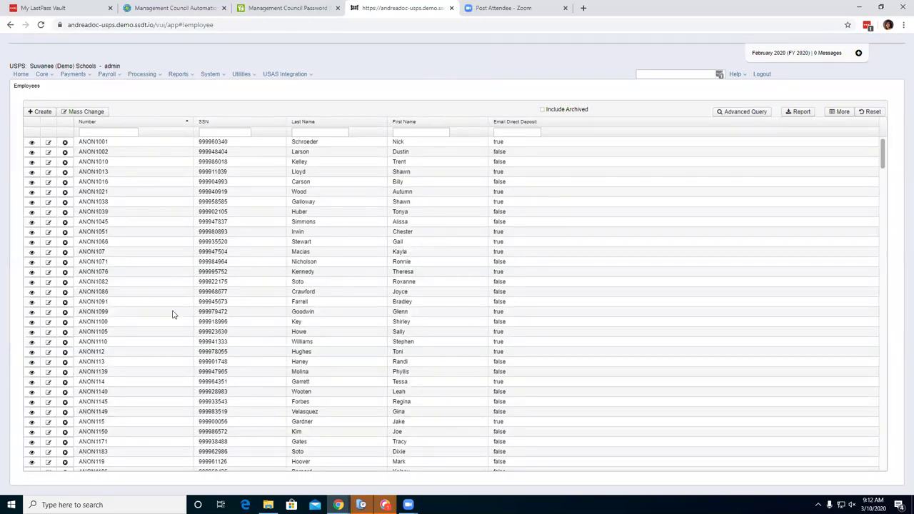
left_click(48, 142)
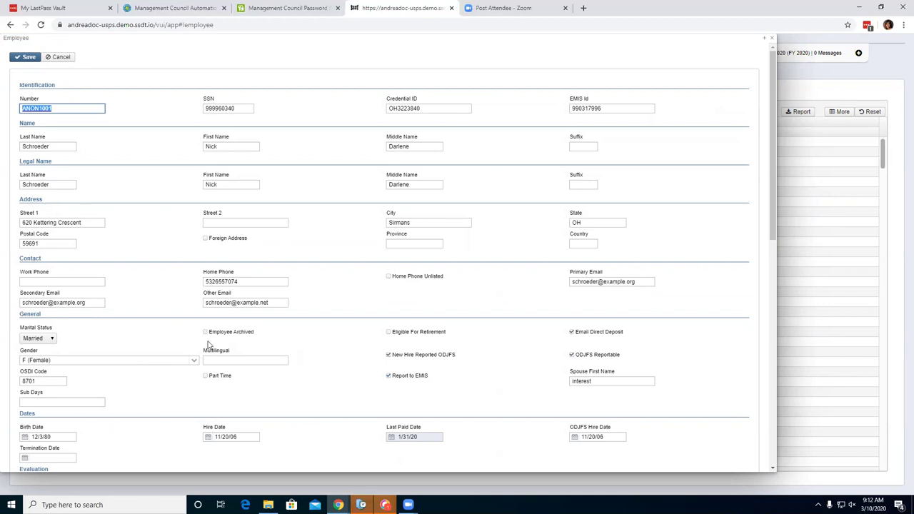
left_click(205, 333)
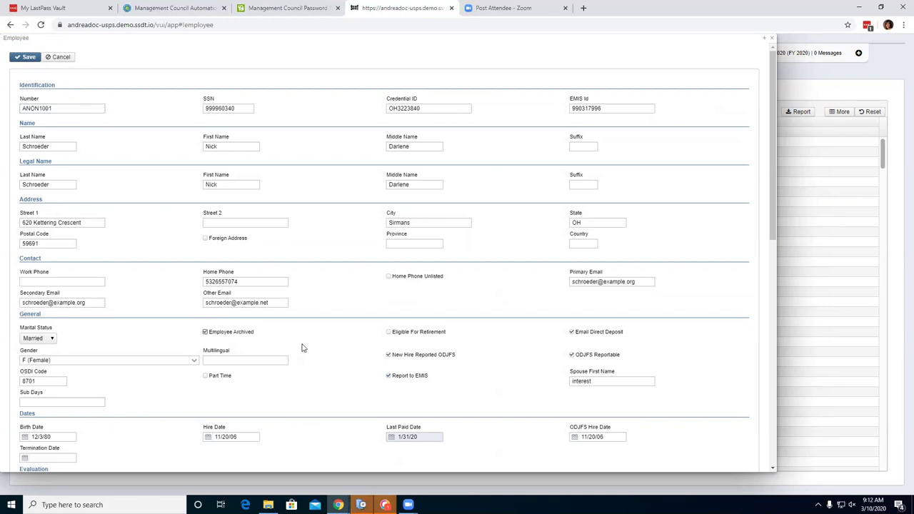
left_click(25, 59)
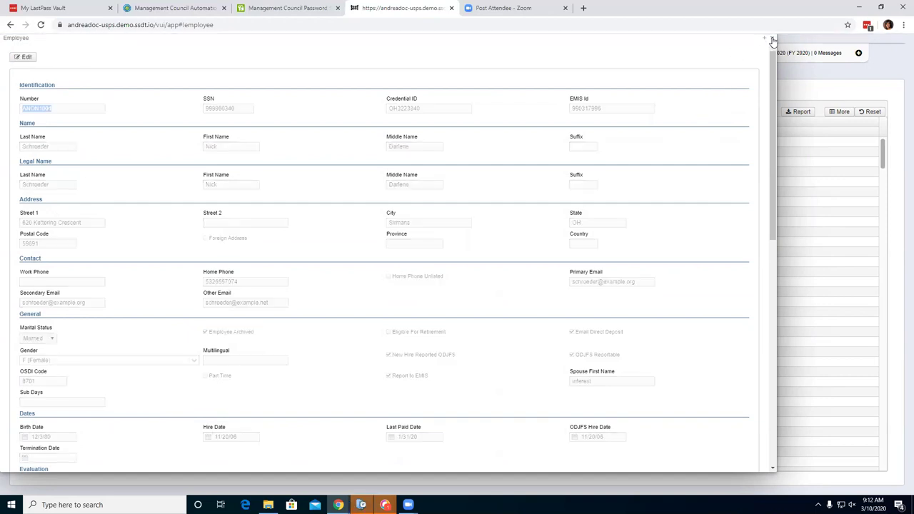
Close the employee's read-only record and bring up the Core record types menu.
key("Escape")
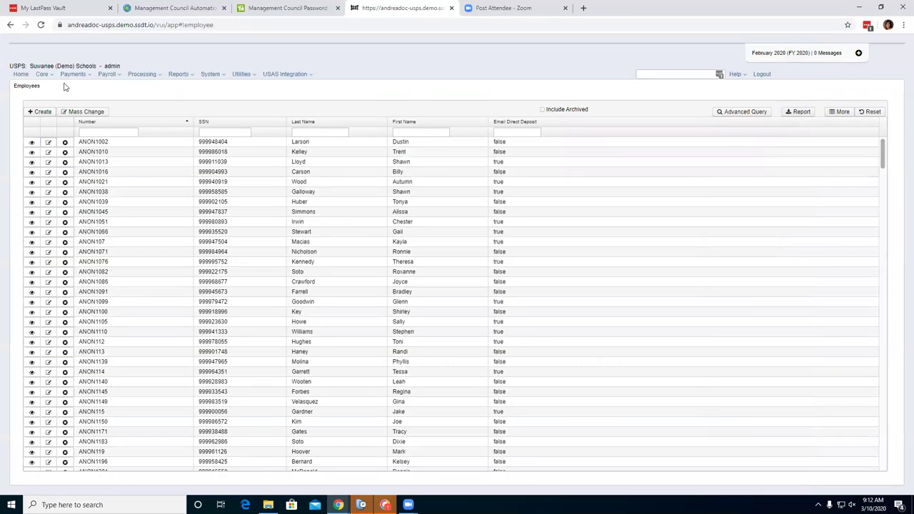
left_click(52, 76)
mouse_move(44, 75)
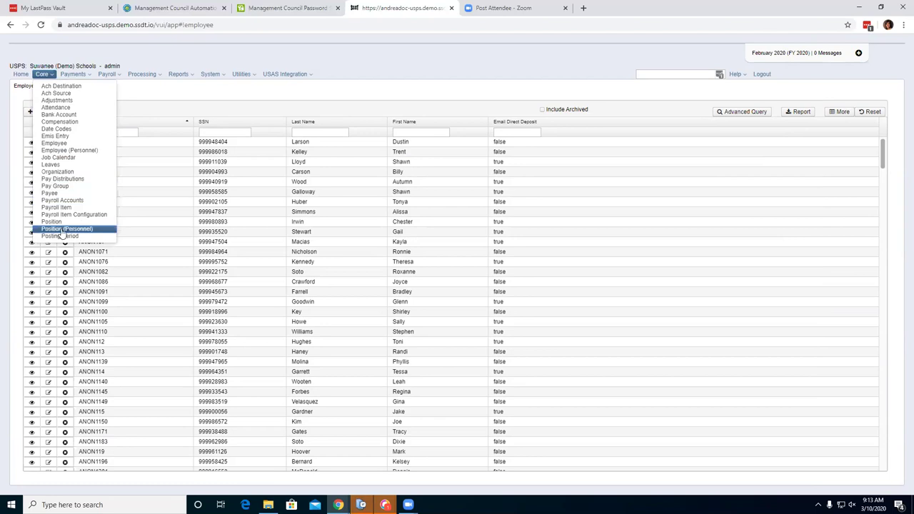
Open the axw job calendar from the Job Calendars list and close it unsaved.
left_click(62, 158)
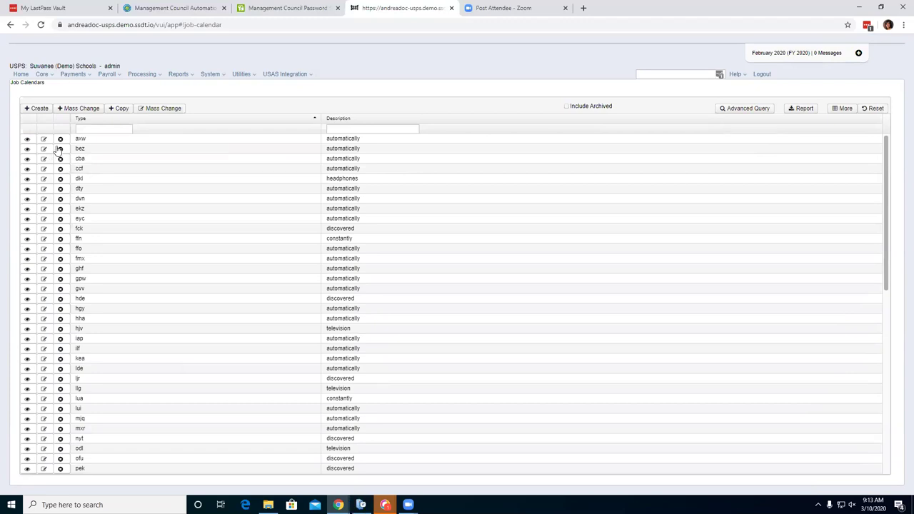
left_click(44, 141)
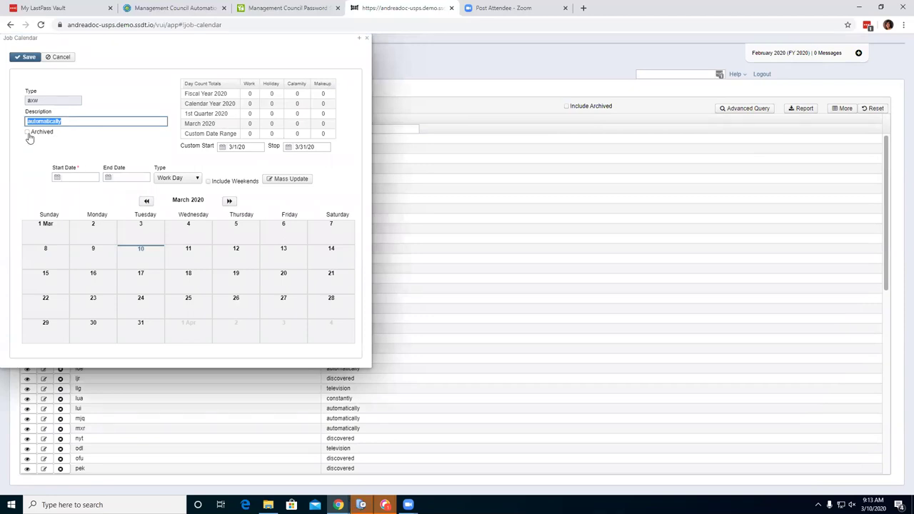
left_click(366, 38)
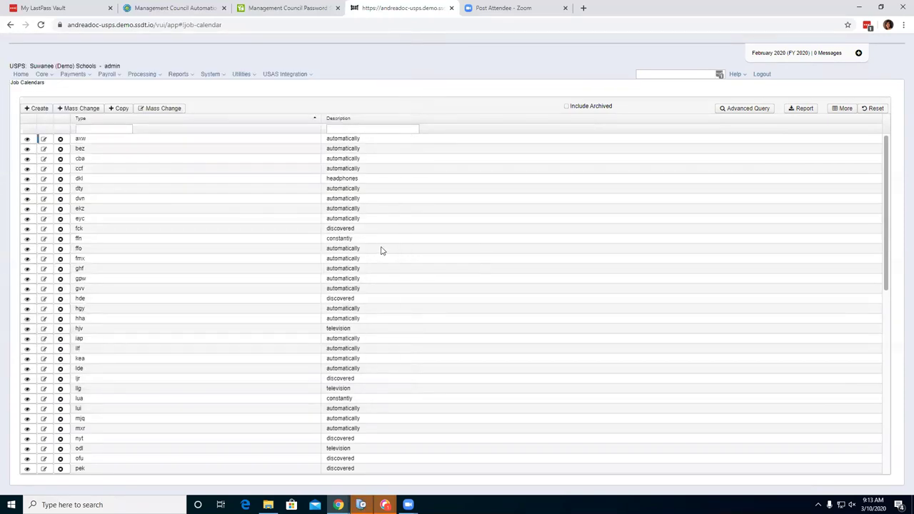
left_click(42, 76)
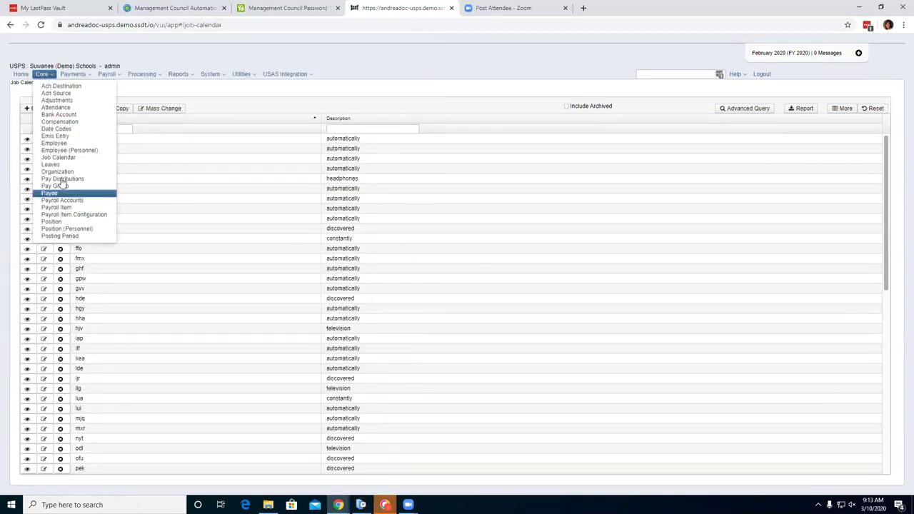
Open pay group $$ (Brown 1) from the Pay Groups list and close it unsaved.
left_click(72, 188)
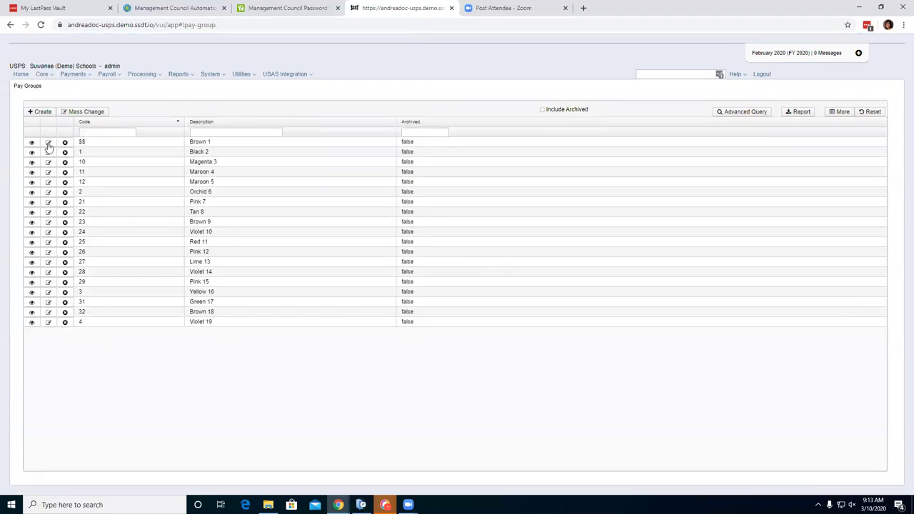
left_click(48, 142)
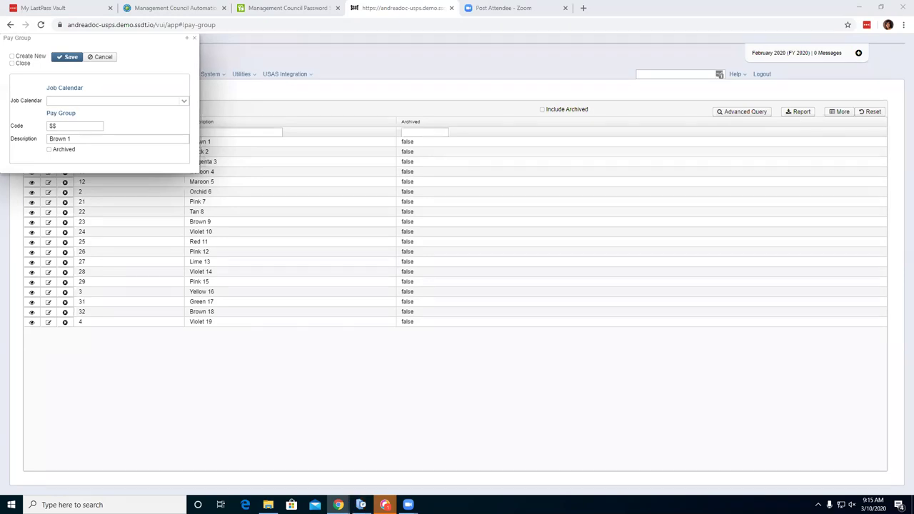
left_click(192, 41)
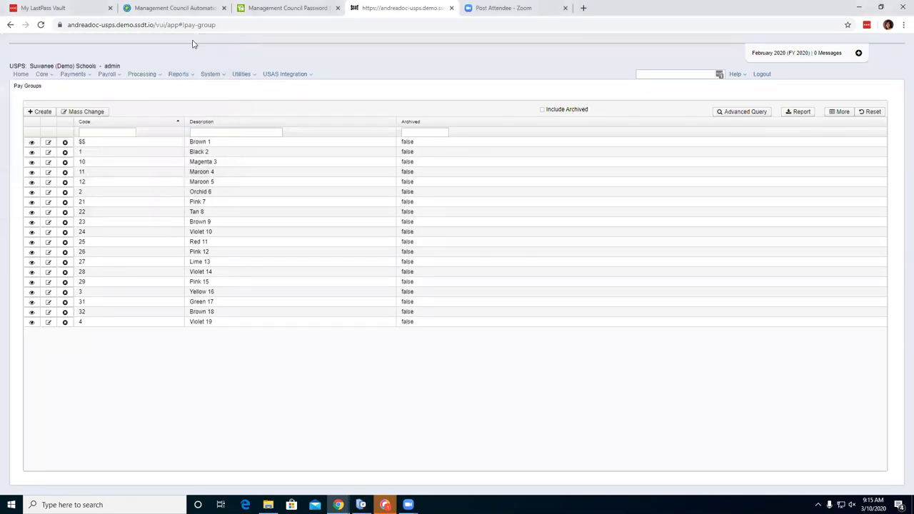
Open the Douglasville Development payee from the Payees list and close it unsaved.
left_click(43, 75)
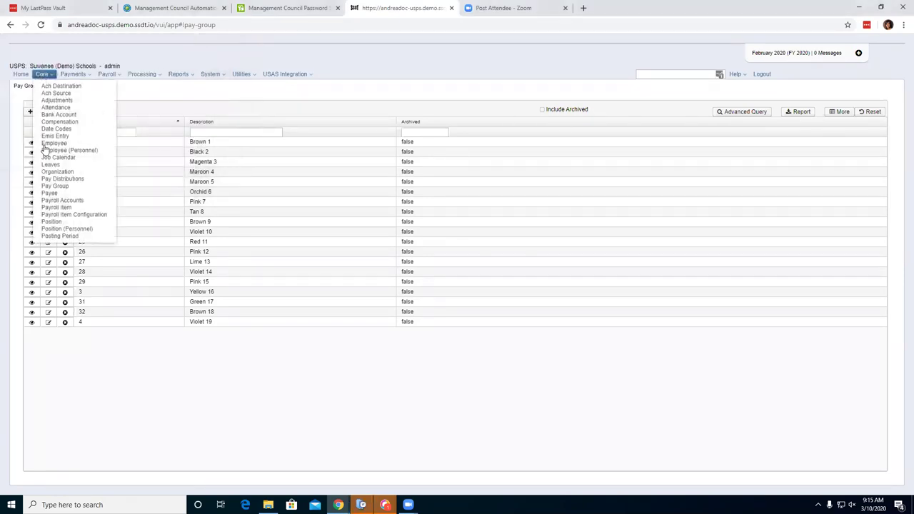
left_click(55, 186)
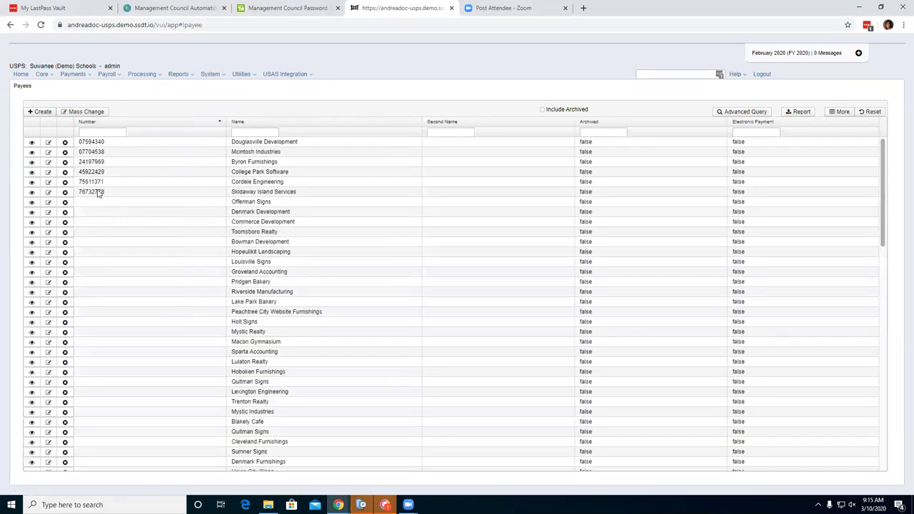
left_click(50, 145)
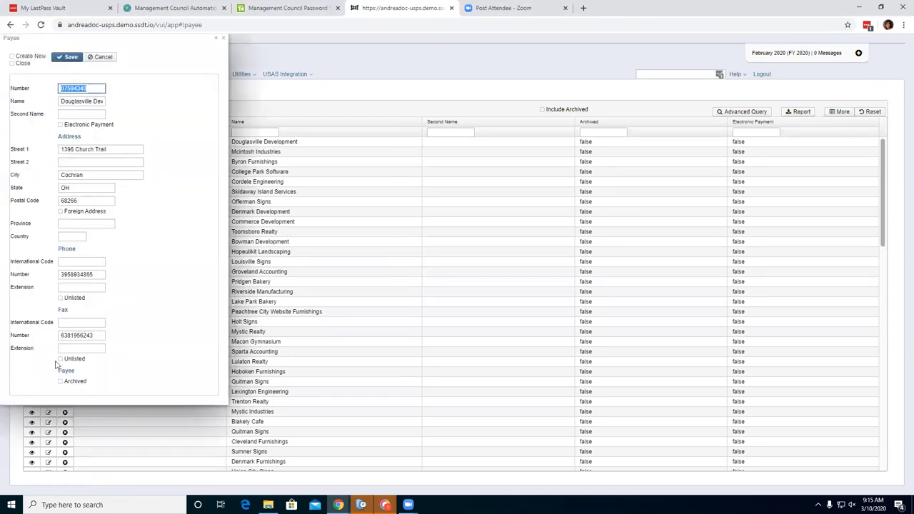
left_click(224, 40)
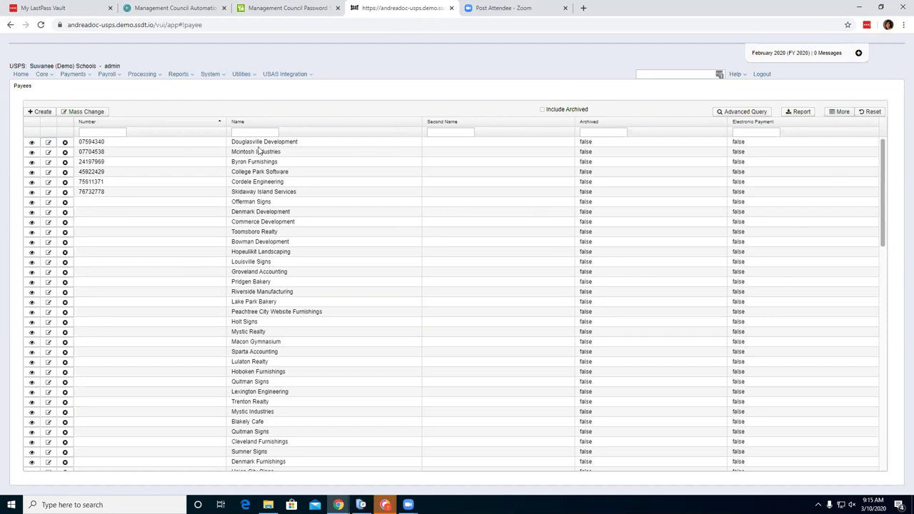
left_click(44, 74)
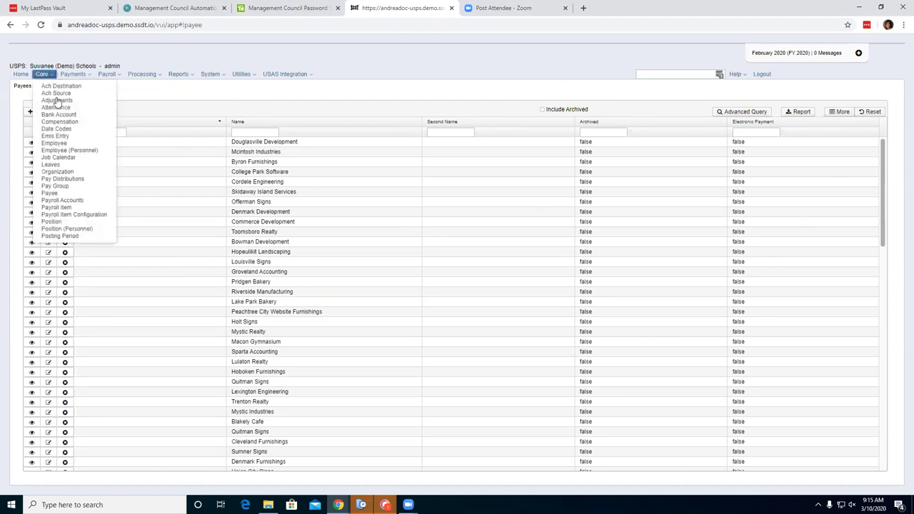
In the Attendance list, show archived records, filter by last name, then hide archived again.
left_click(63, 109)
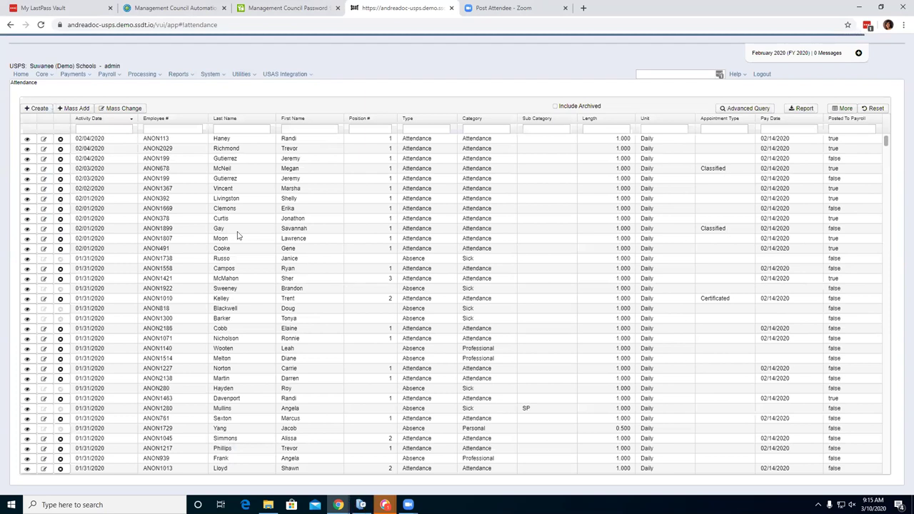
left_click(555, 107)
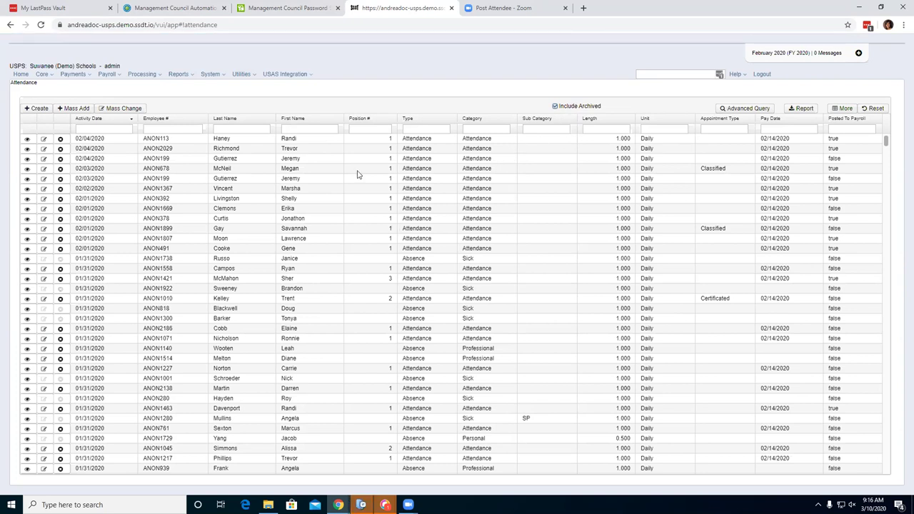
left_click(261, 129)
left_click(554, 107)
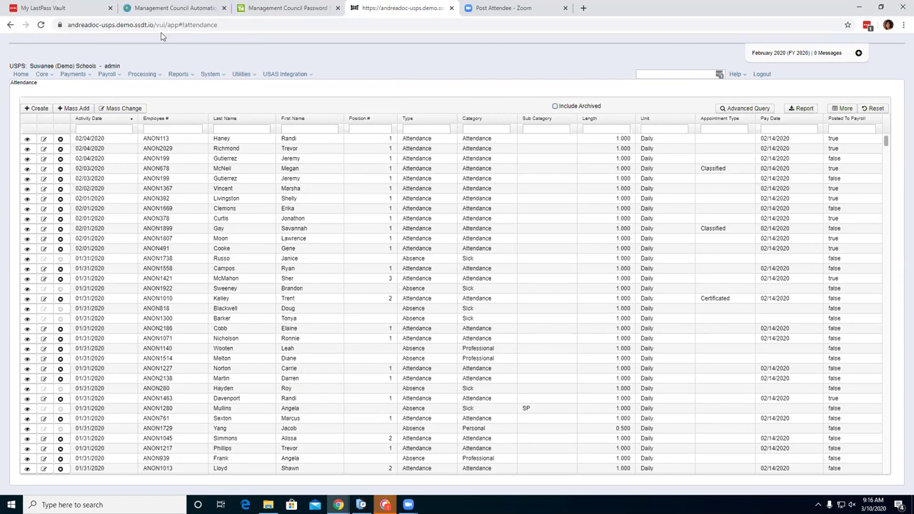
left_click(44, 75)
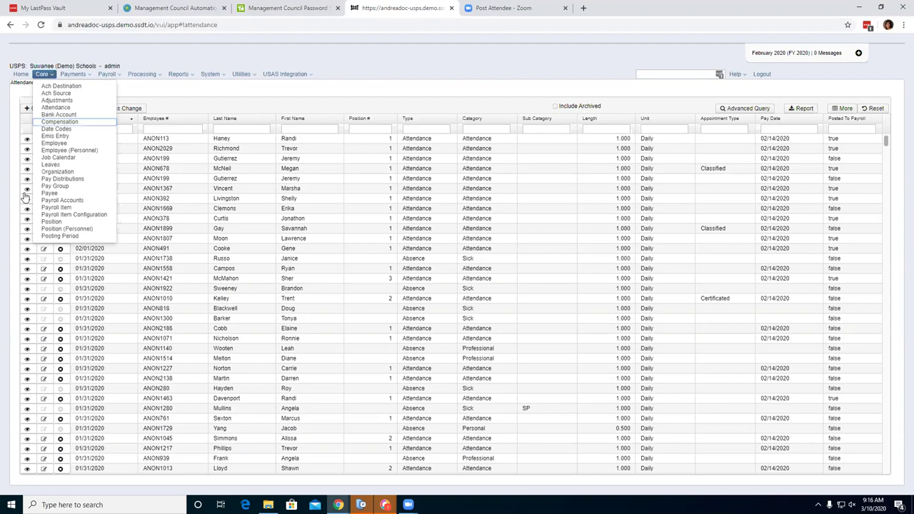
key("Down")
key("Down")
key("Down")
key("Down")
key("Down")
key("Down")
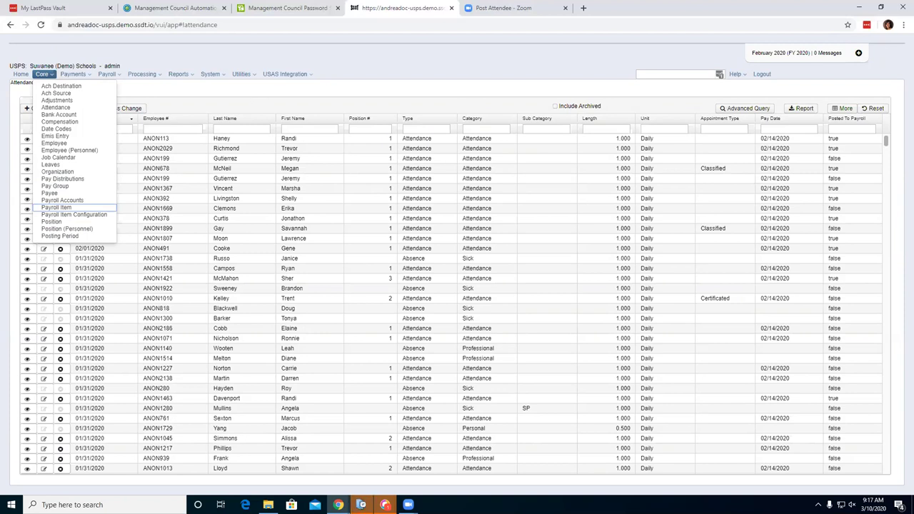
Go to Core > Ach Destination and start a new blank ACH destination entry.
left_click(142, 101)
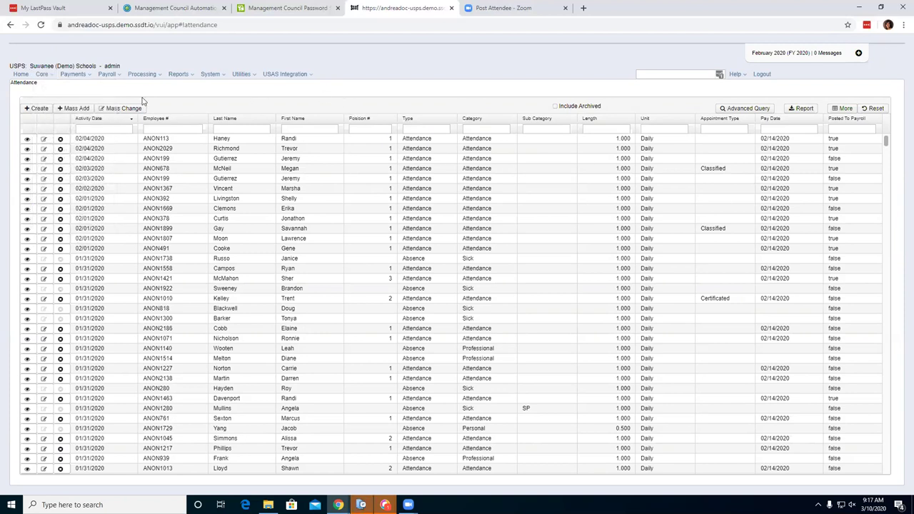
left_click(47, 75)
mouse_move(53, 80)
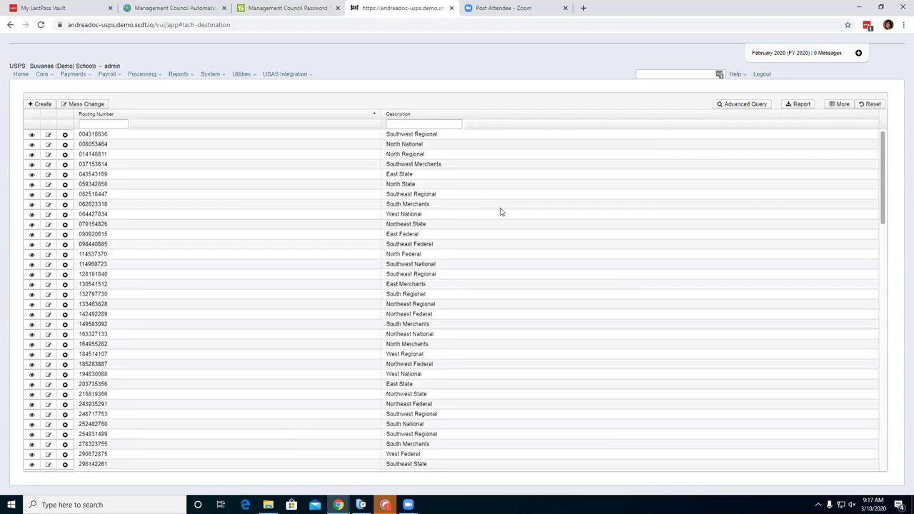
left_click(40, 104)
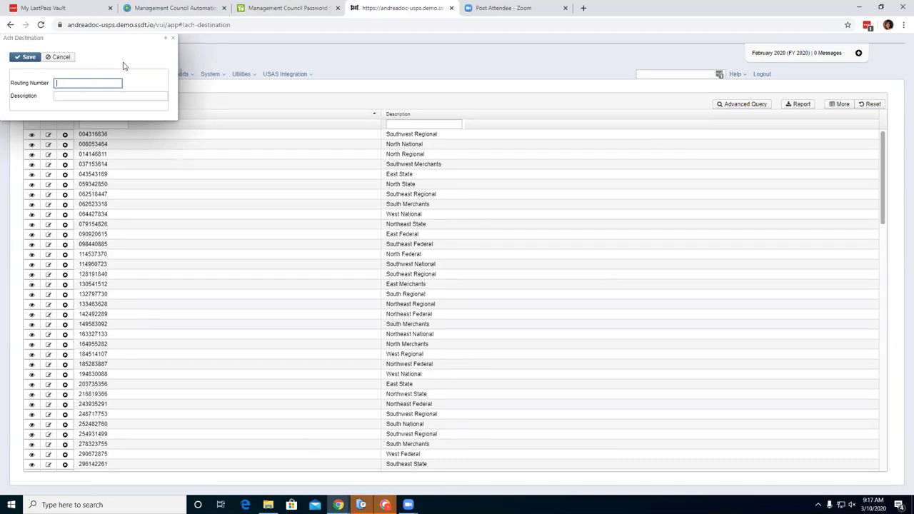
Close the blank ACH destination form and submit the Citrix sign-in with the account password.
left_click(171, 39)
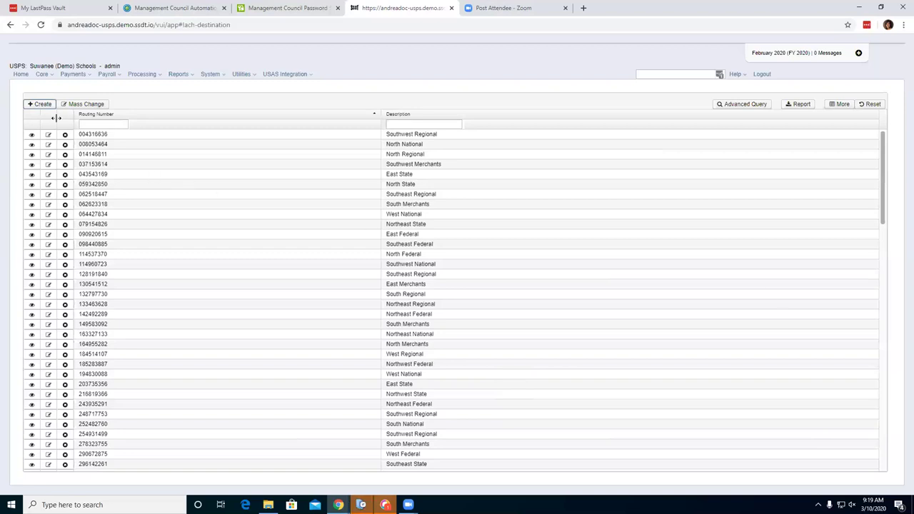
left_click(42, 74)
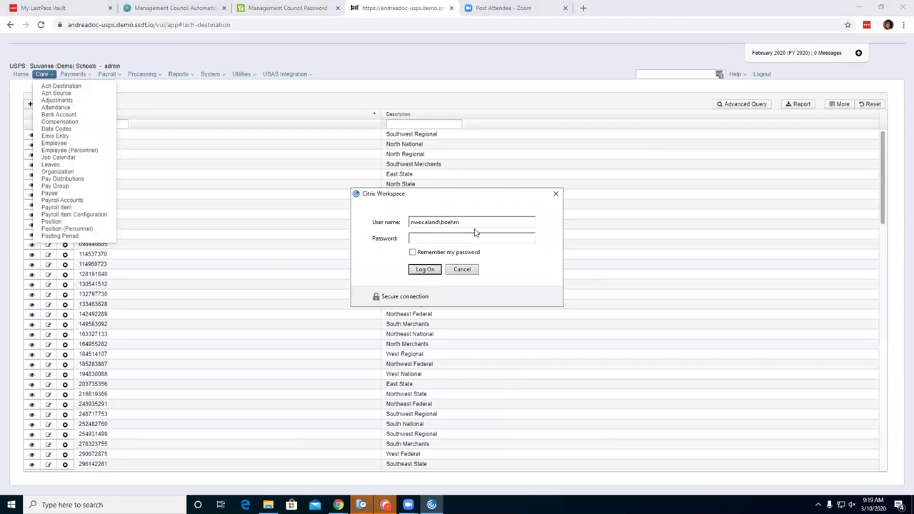
type("•••••••")
key("Return")
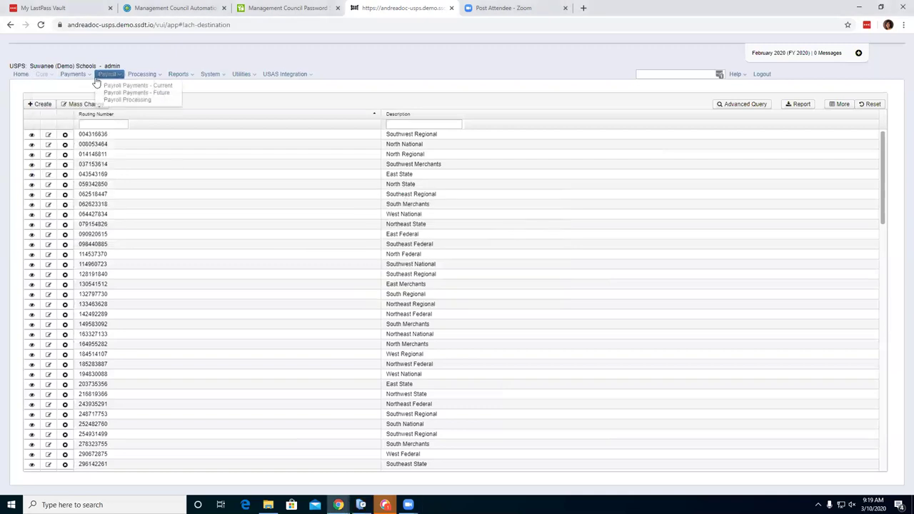
Go to the ACH Source list and start a blank new ACH Source record.
left_click(46, 93)
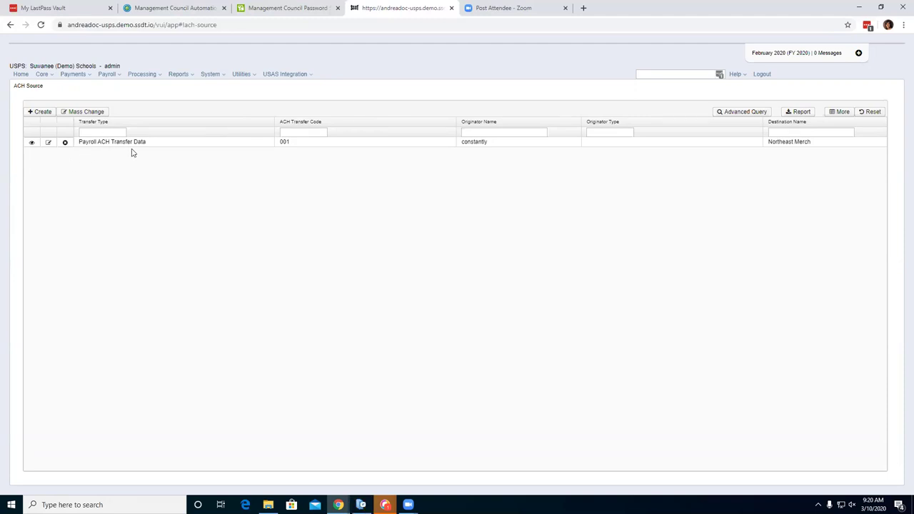
left_click(42, 115)
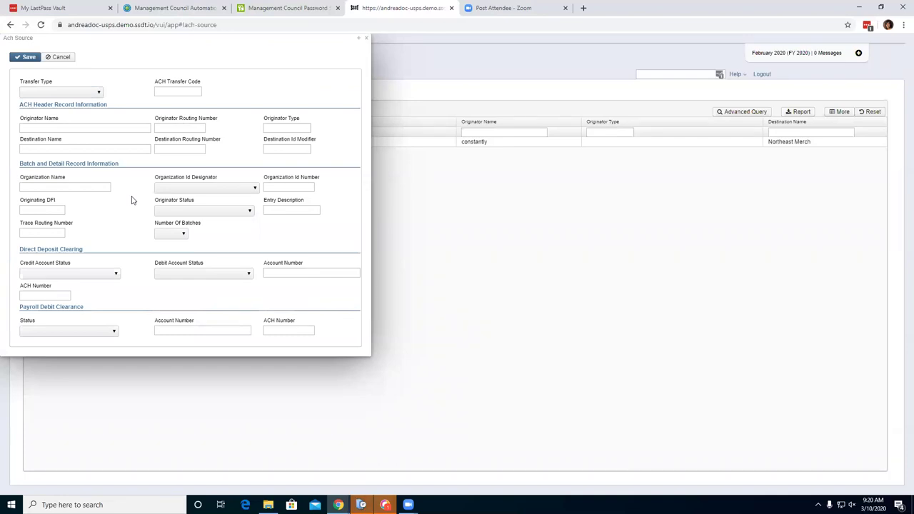
View the Transfer Type options, then close the new ACH Source form without saving.
left_click(99, 94)
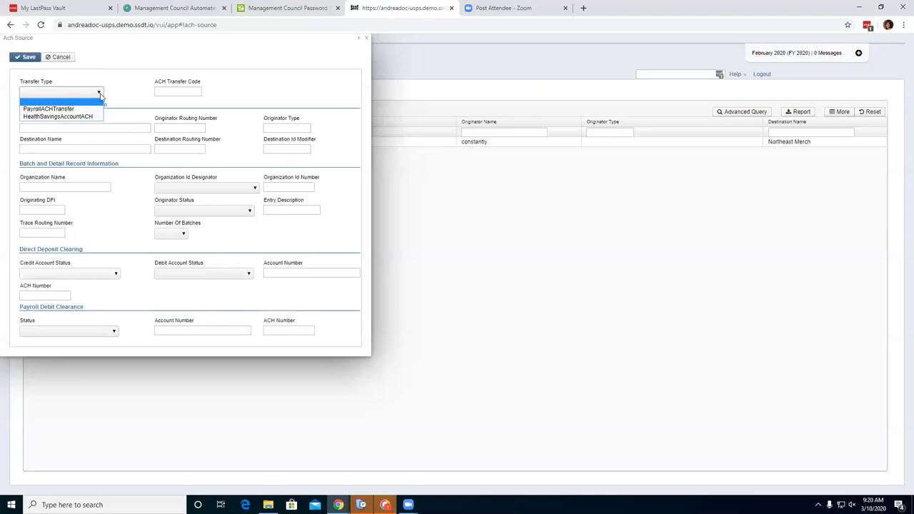
left_click(368, 41)
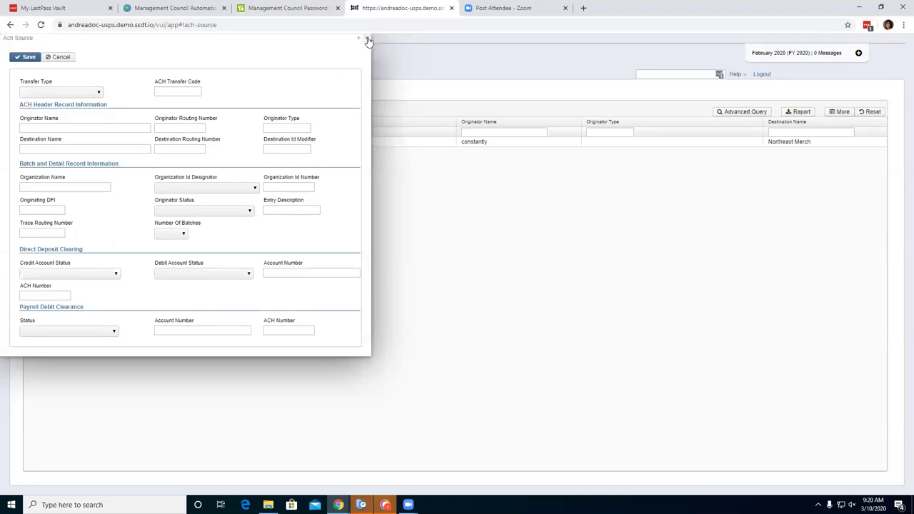
left_click(368, 41)
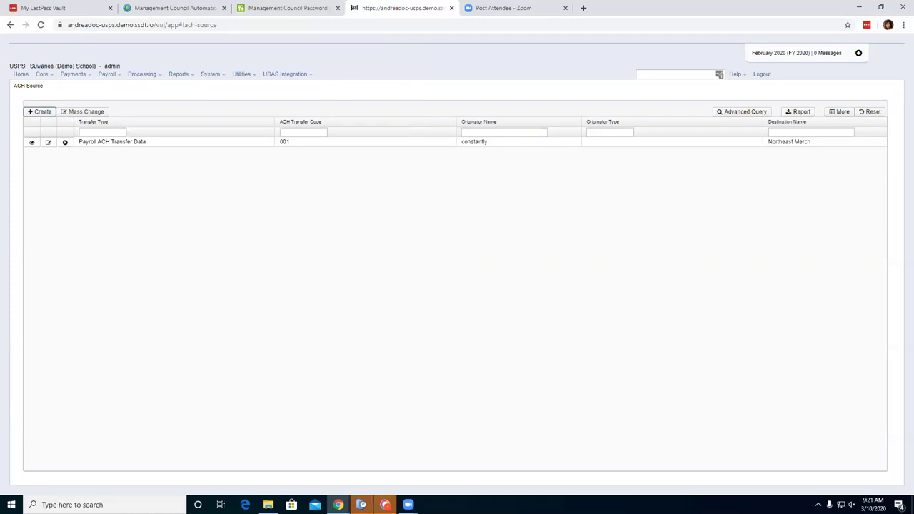
left_click(28, 144)
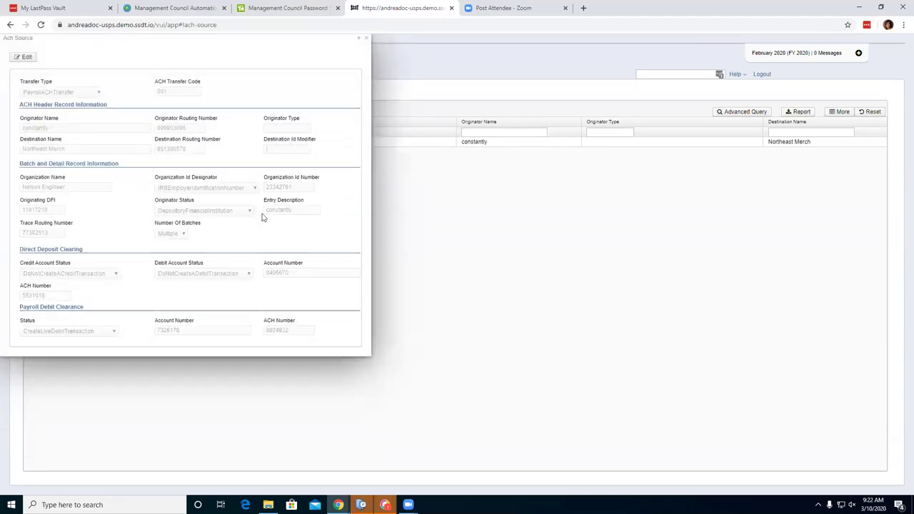
left_click(24, 57)
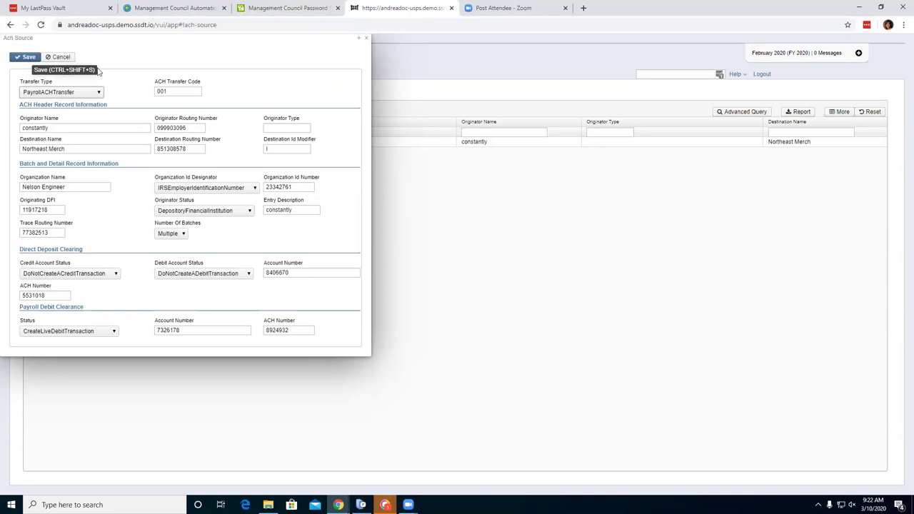
left_click(57, 57)
left_click(365, 37)
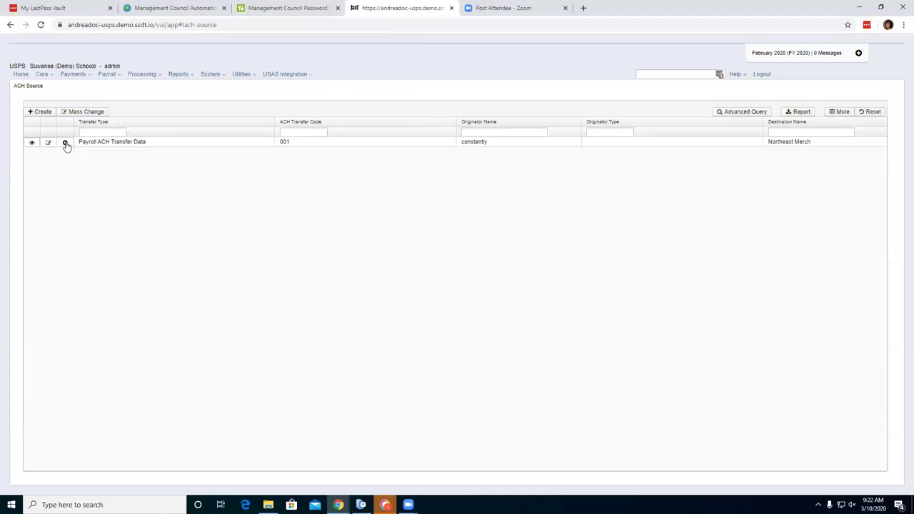
left_click(66, 143)
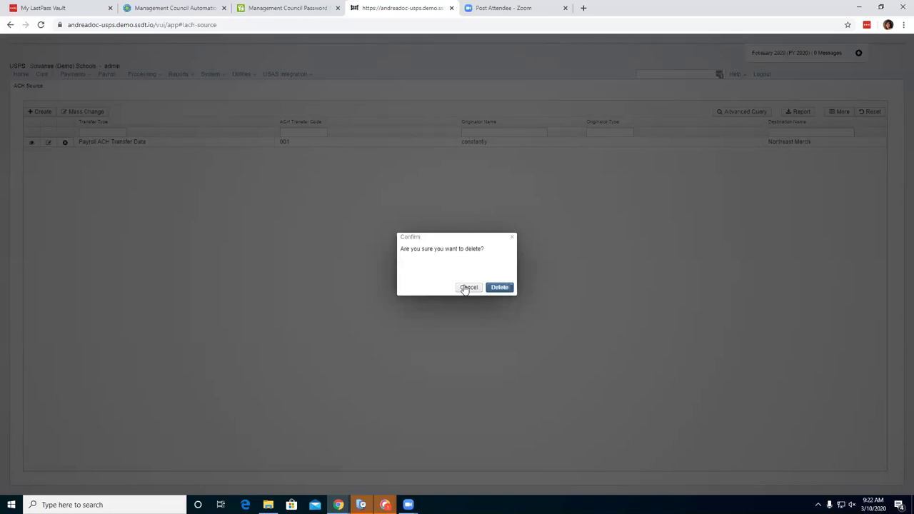
left_click(465, 288)
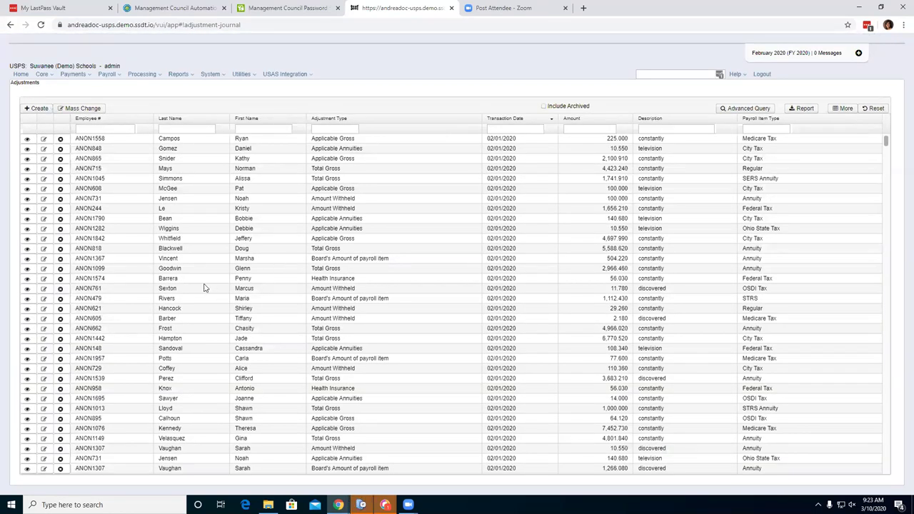
Scroll through the adjustments grid and start a new Adjustment Journal entry.
scroll(246, 300, "down", 5)
scroll(243, 301, "down", 10)
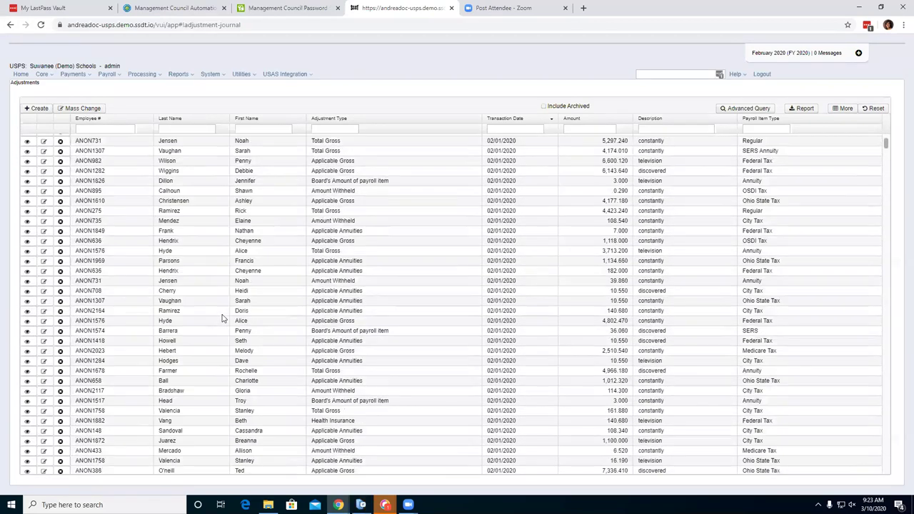
scroll(203, 326, "down", 10)
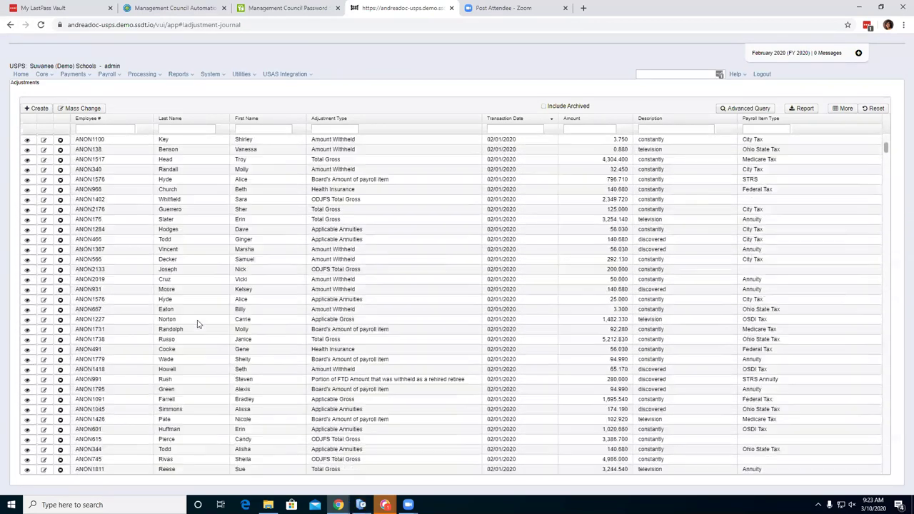
scroll(172, 319, "down", 10)
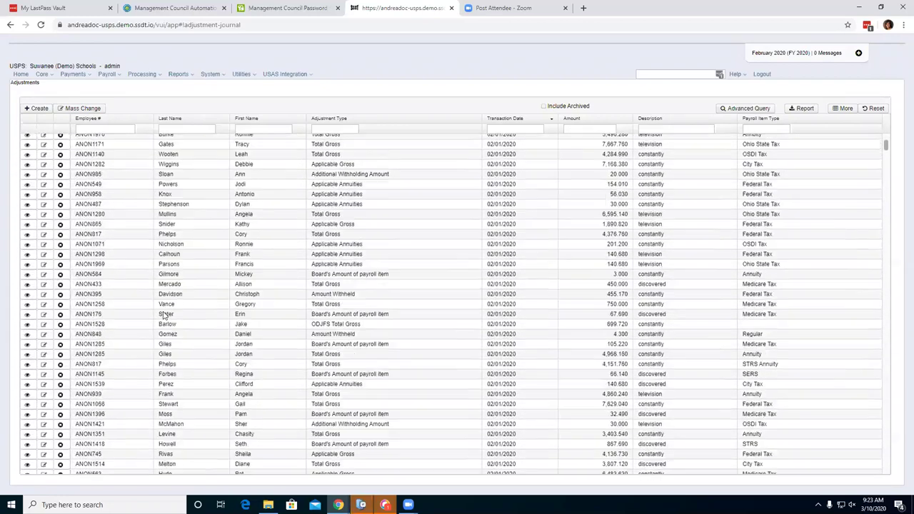
scroll(138, 306, "down", 10)
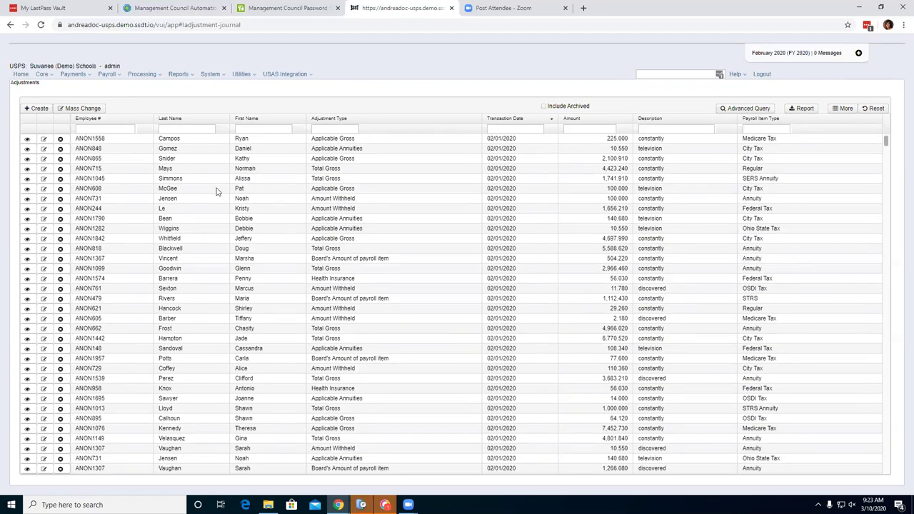
left_click(37, 109)
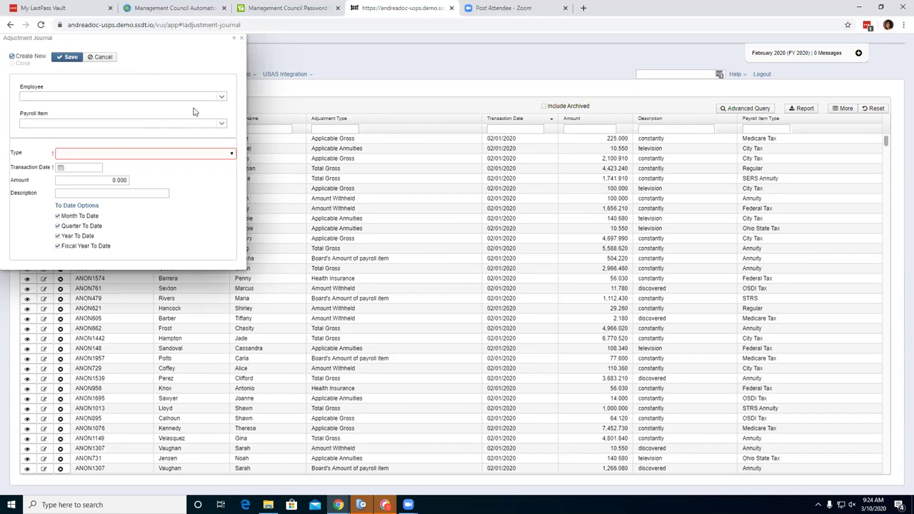
Select the employee and the Federal Tax, Code 001 payroll item, then list the adjustment types.
left_click(221, 96)
left_click(210, 131)
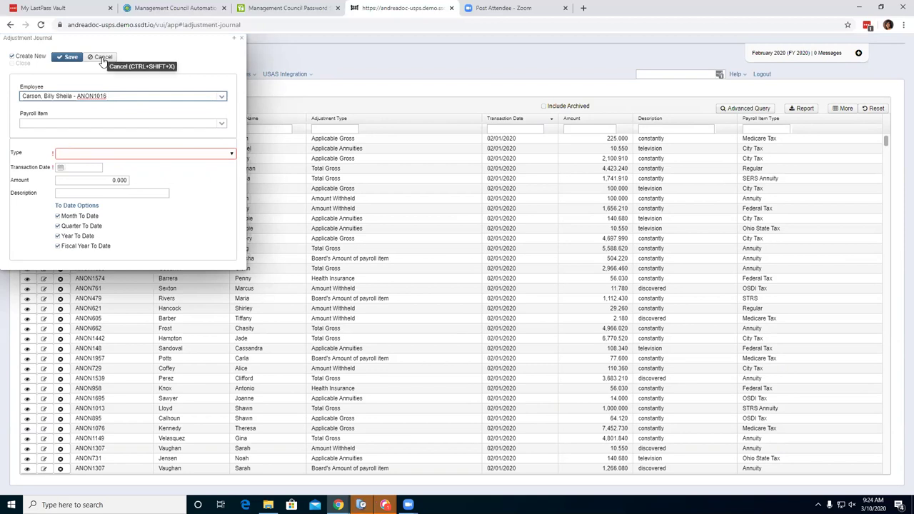
left_click(221, 124)
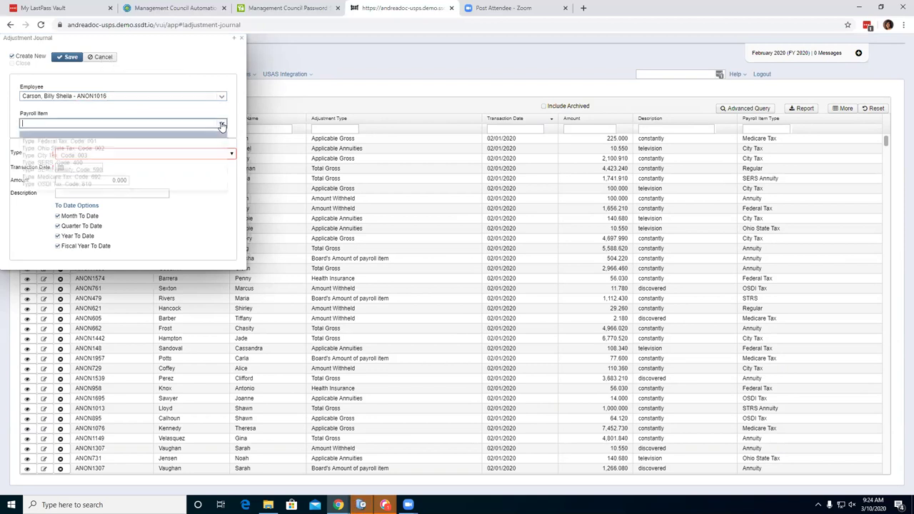
left_click(208, 143)
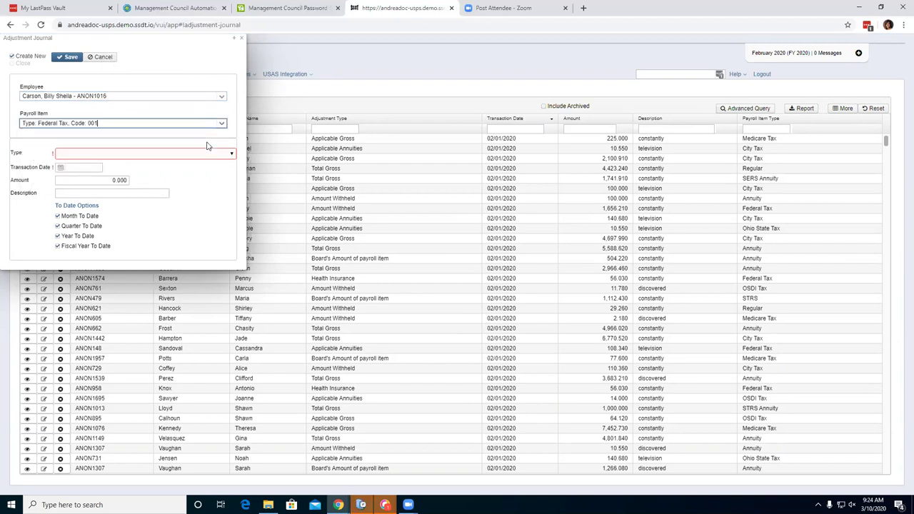
left_click(231, 155)
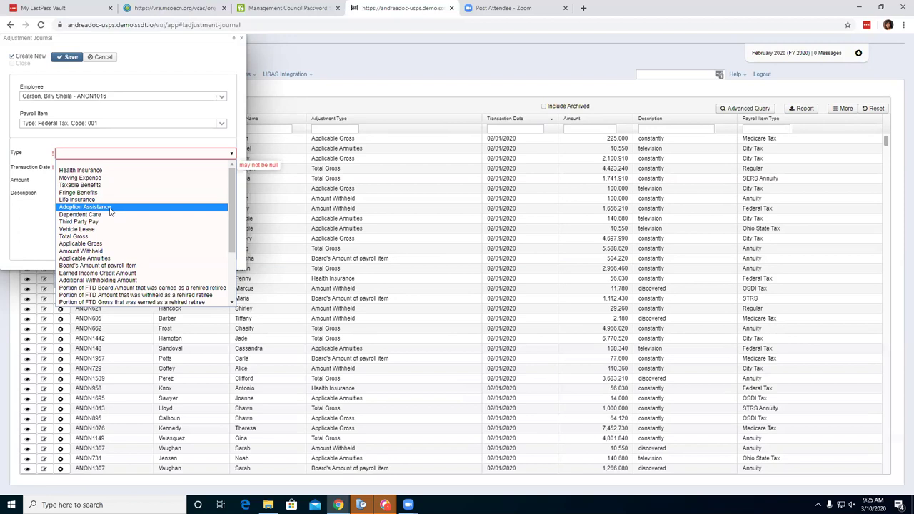
type("tot")
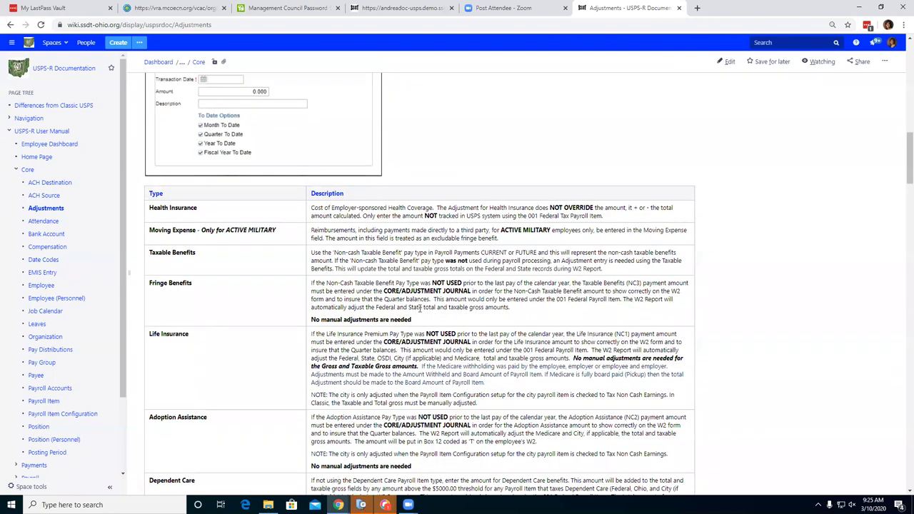
Scroll the Adjustments page to the Total Gross, Applicable Gross and Additional Withholding Amount descriptions.
scroll(419, 309, "down", 1)
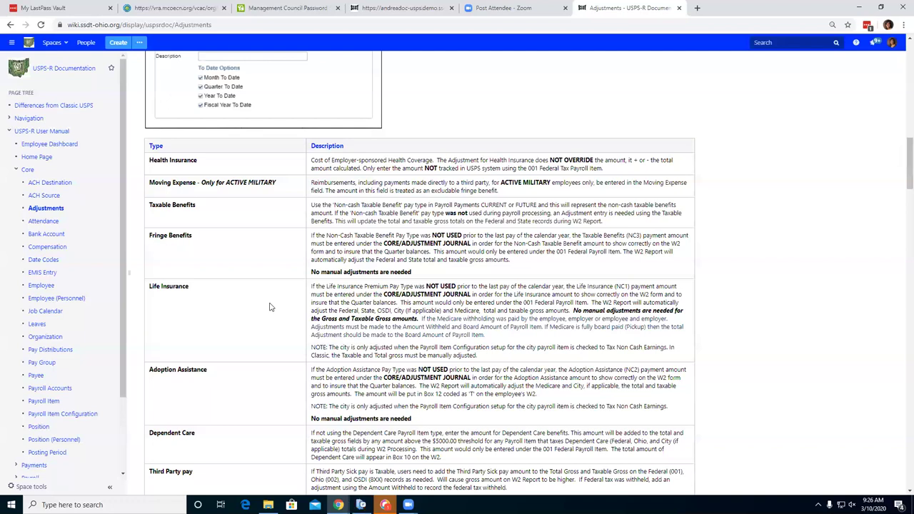
scroll(442, 328, "down", 1)
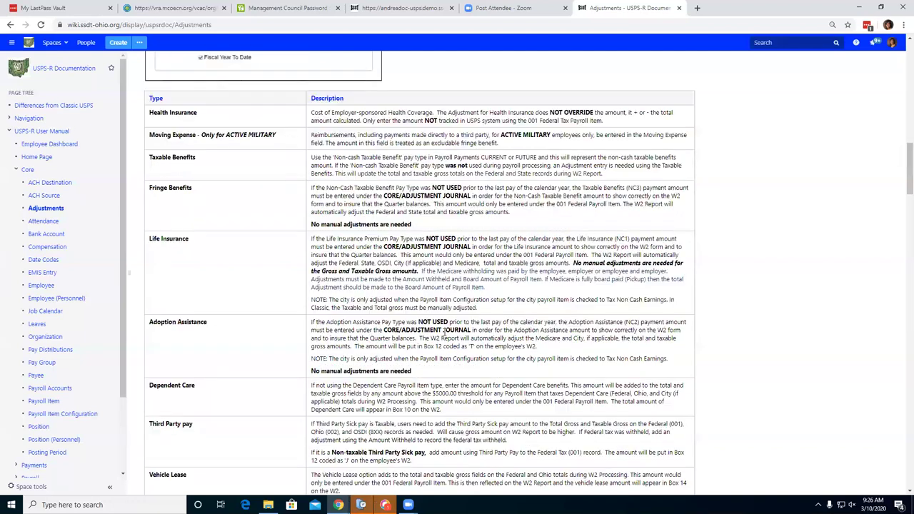
scroll(444, 333, "down", 1)
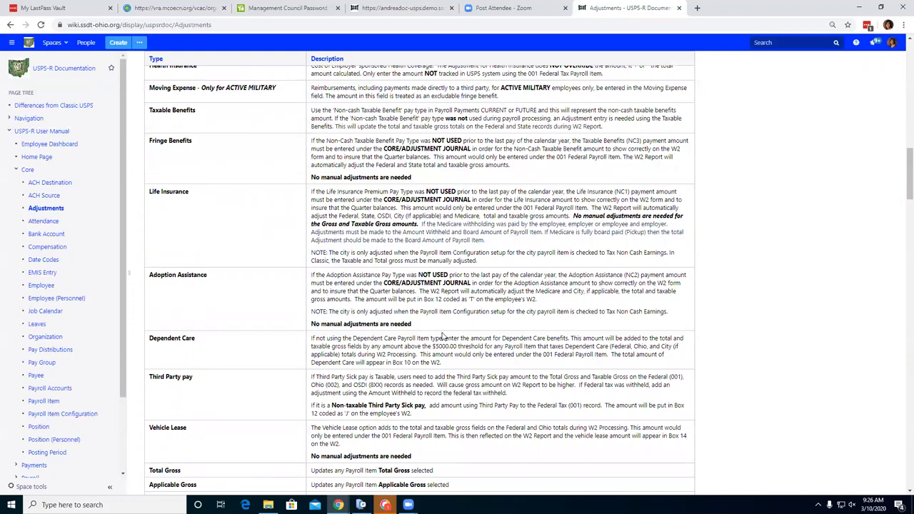
scroll(443, 334, "down", 1)
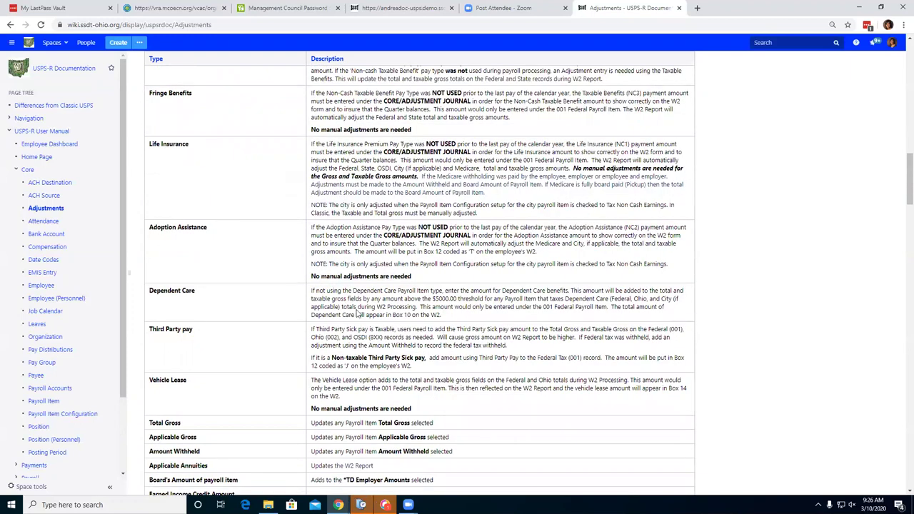
scroll(432, 308, "down", 1)
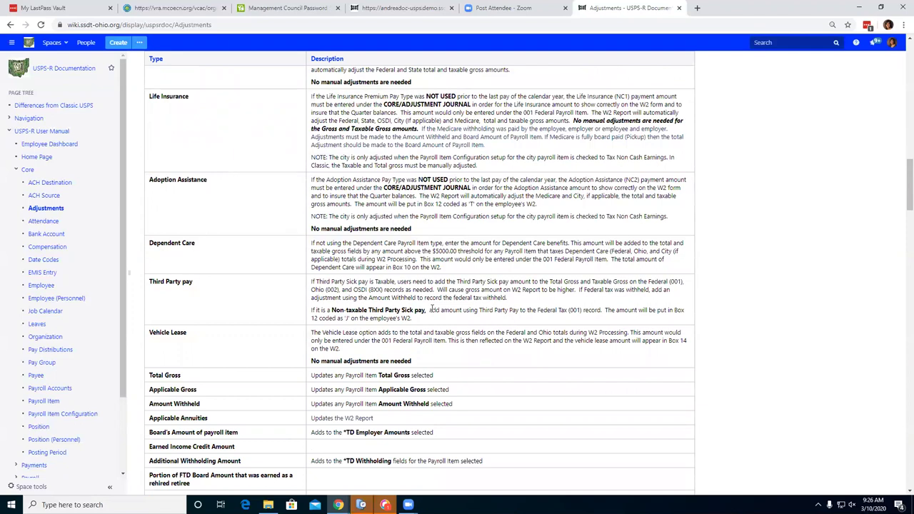
scroll(432, 309, "down", 1)
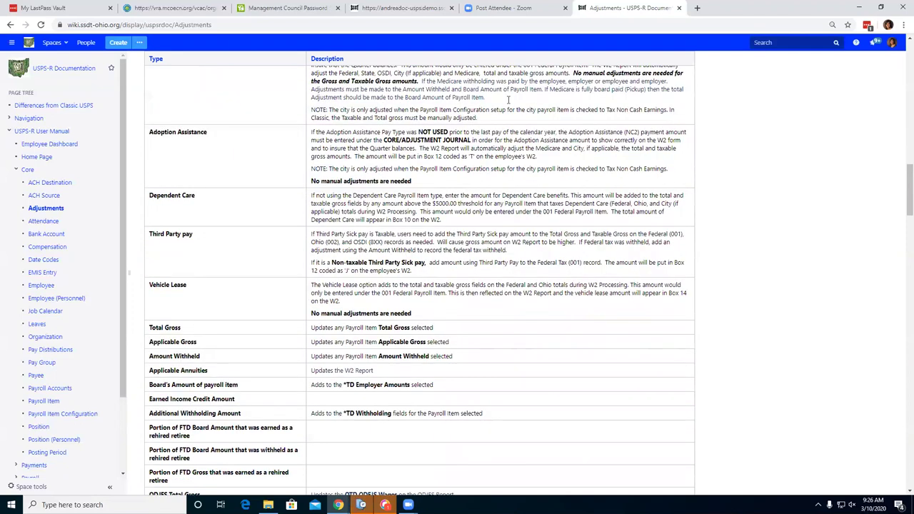
Choose Total Gross as the adjustment Type on the USPS form, then return to the documentation tab.
left_click(409, 8)
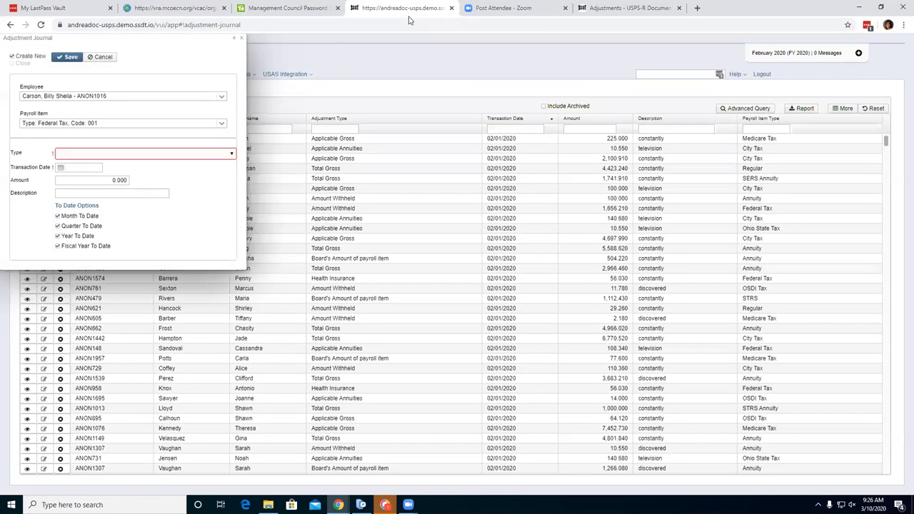
left_click(228, 158)
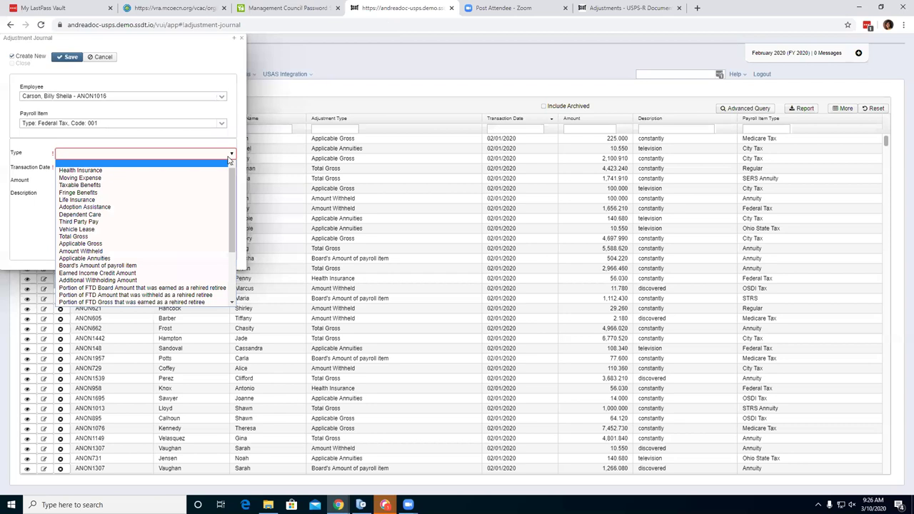
left_click(178, 237)
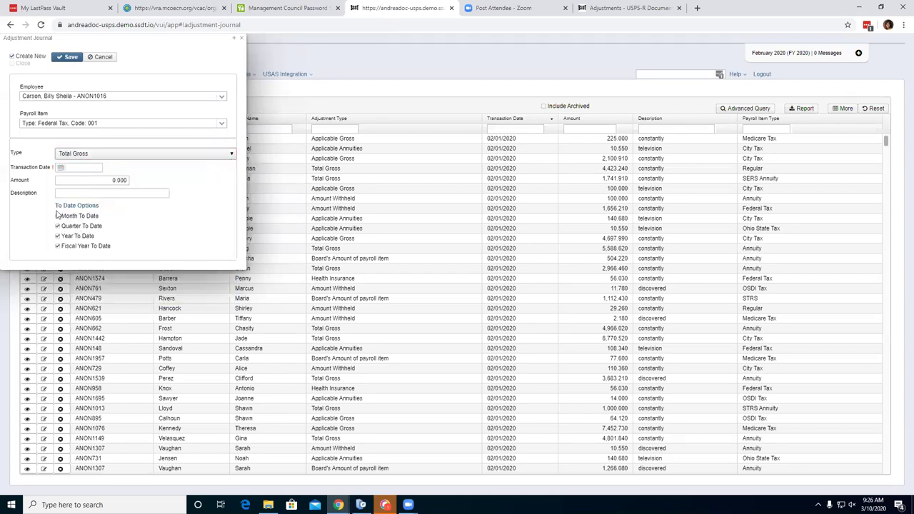
left_click(609, 8)
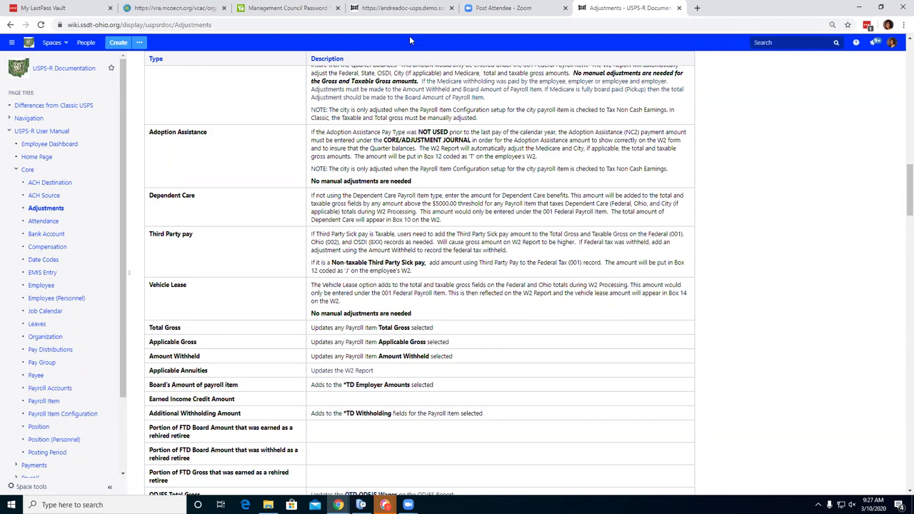
Back on the Adjustment Journal form, check the Type list and keep Total Gross selected.
left_click(401, 13)
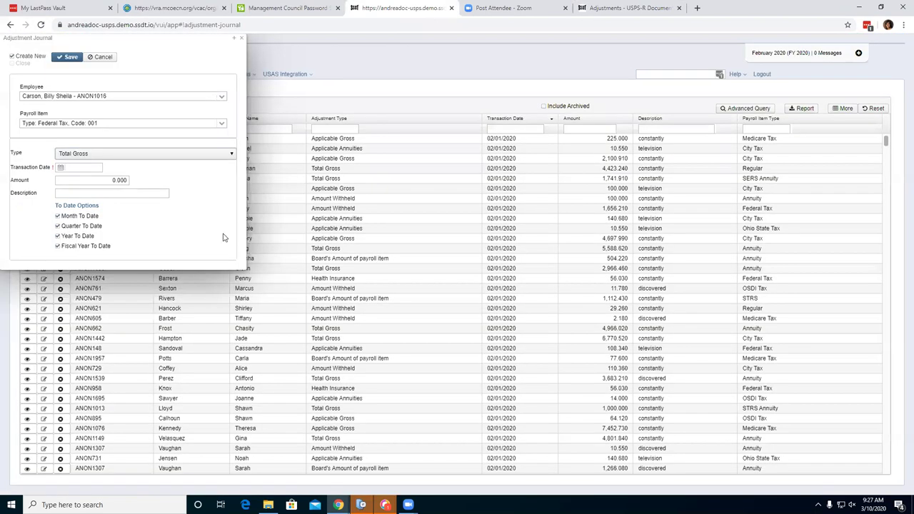
left_click(227, 155)
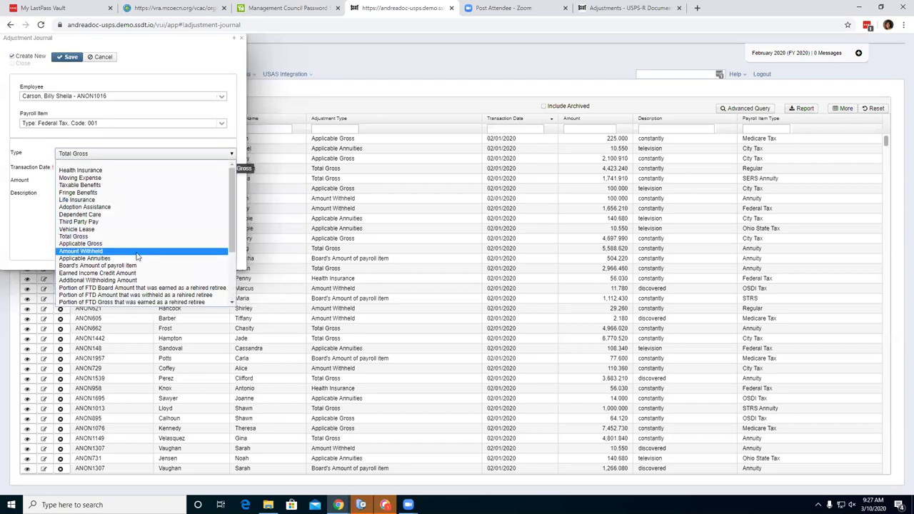
left_click(28, 232)
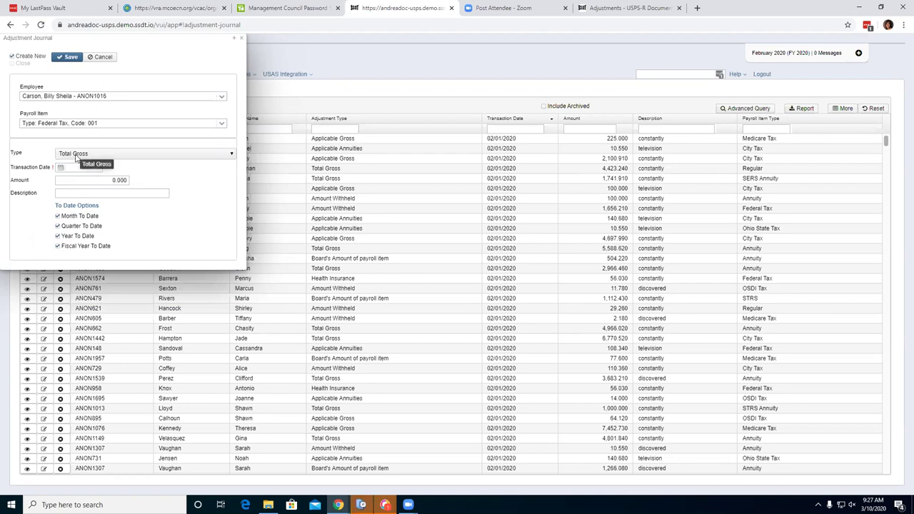
Untick Month To Date and Fiscal Year To Date, then tick both again.
left_click(57, 237)
left_click(58, 246)
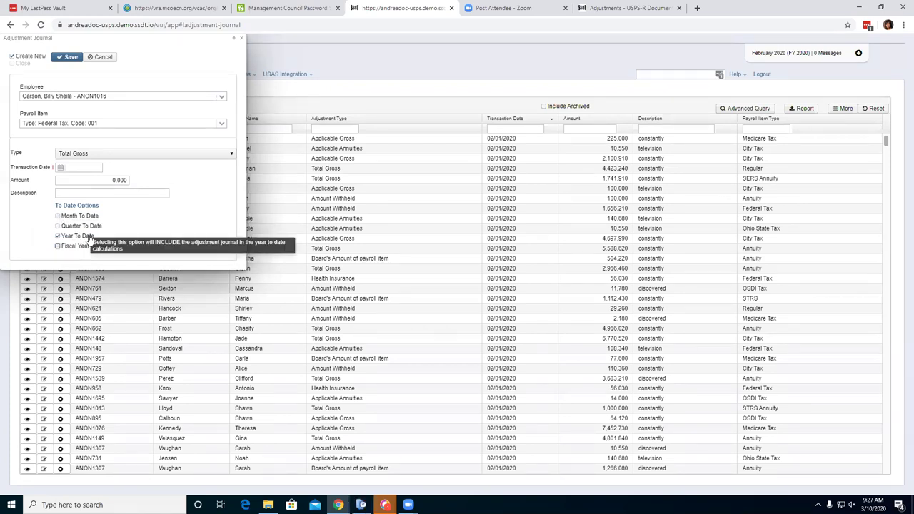
left_click(58, 246)
left_click(57, 217)
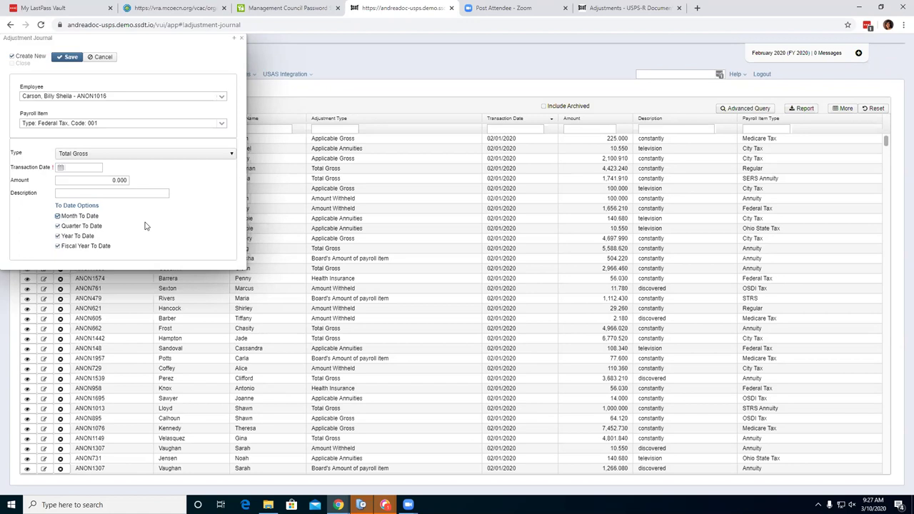
Switch the adjustment Type from Total Gross to Applicable Gross and reopen the type list.
left_click(231, 155)
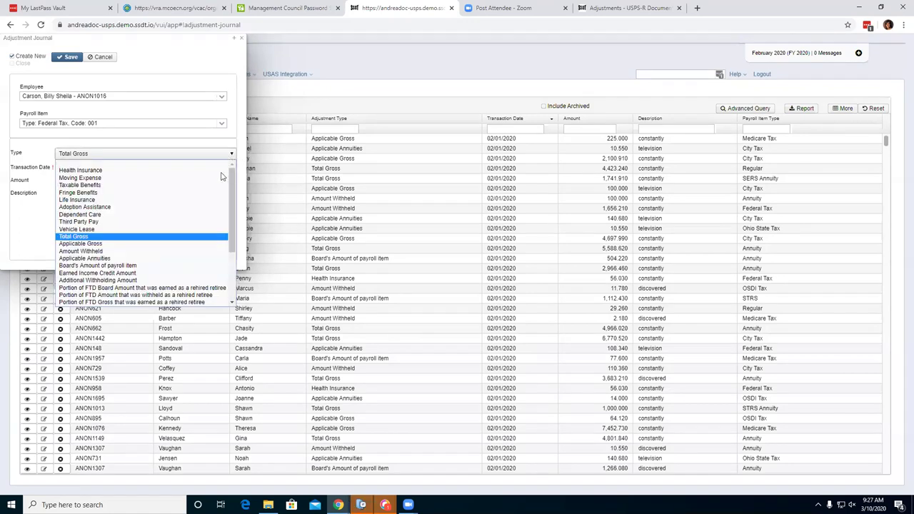
left_click(191, 244)
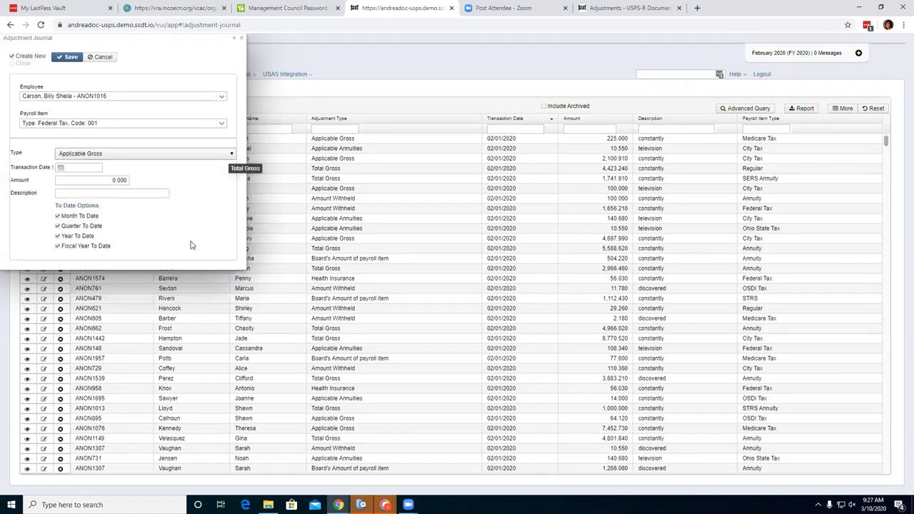
left_click(231, 154)
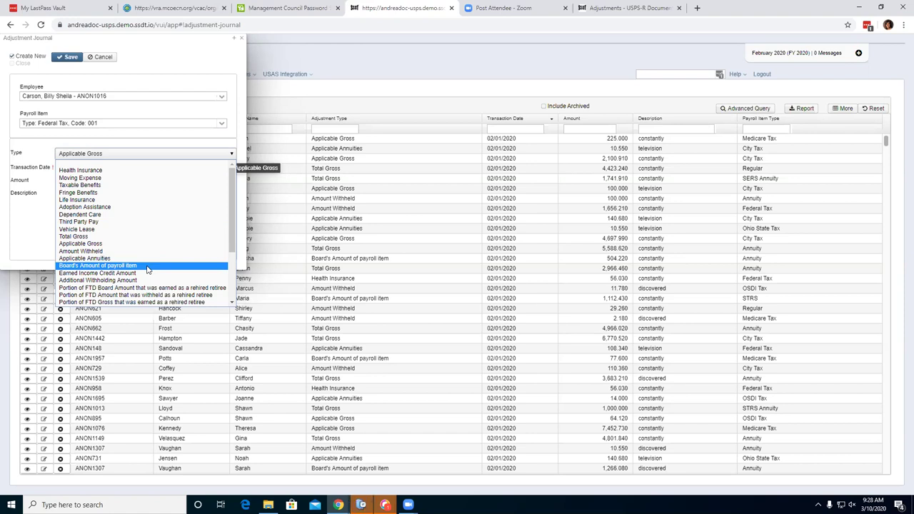
Set Type to Board's Amount of payroll item, then Additional Withholding Amount, and scroll the reopened list.
left_click(148, 267)
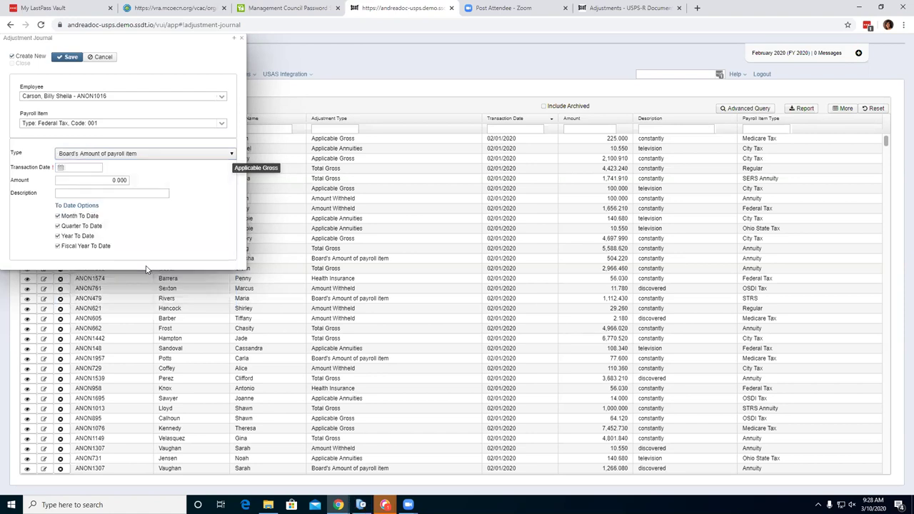
left_click(232, 153)
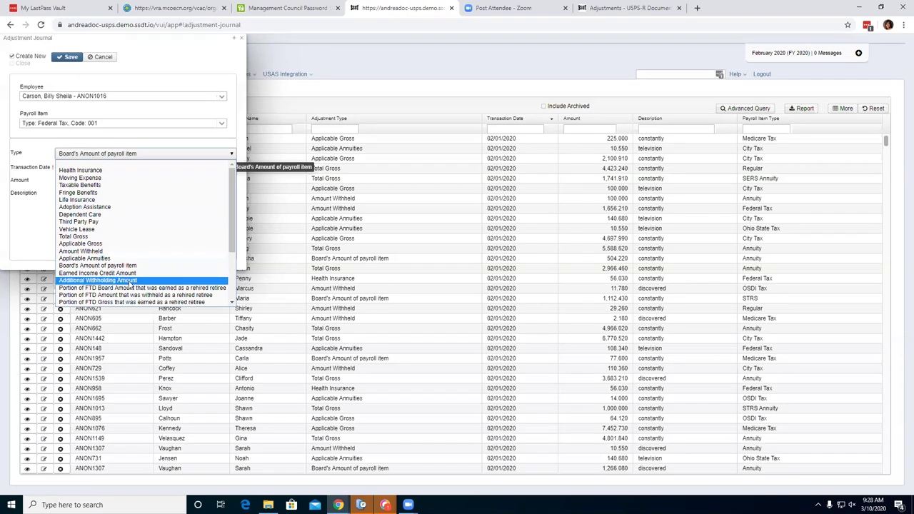
left_click(129, 281)
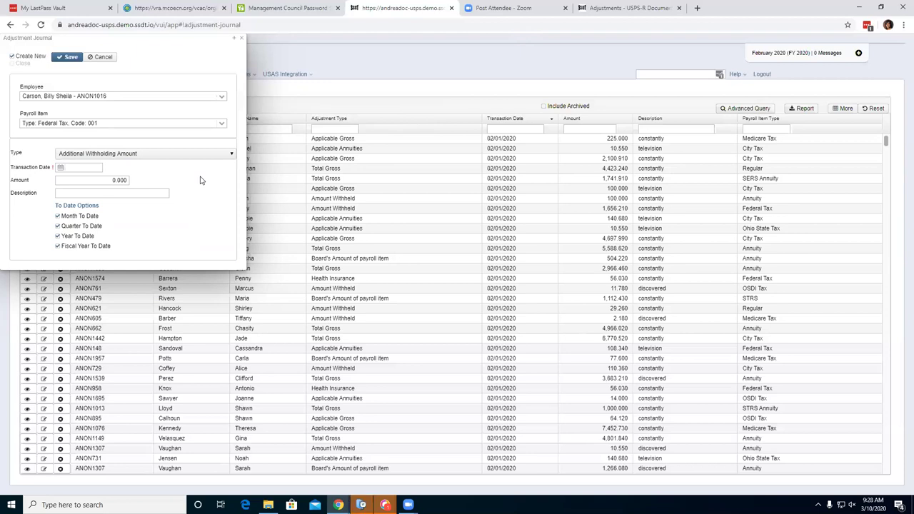
left_click(232, 155)
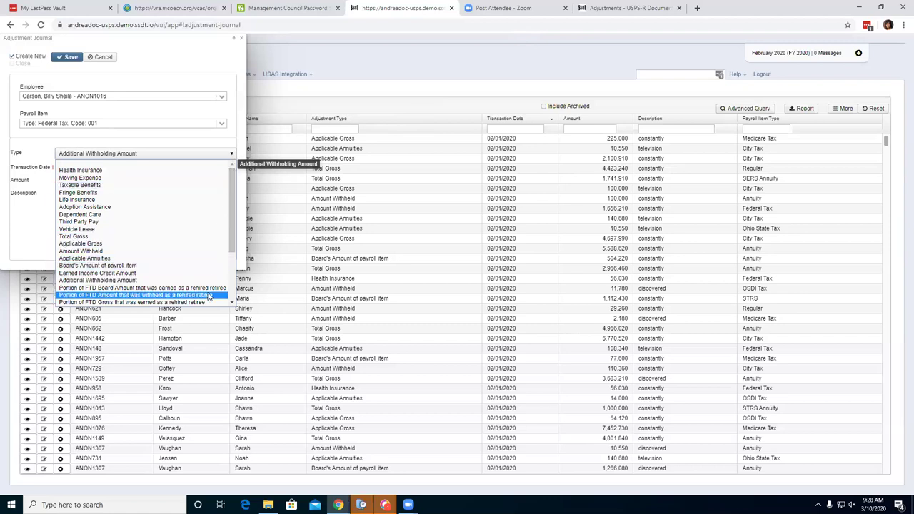
scroll(210, 296, "down", 3)
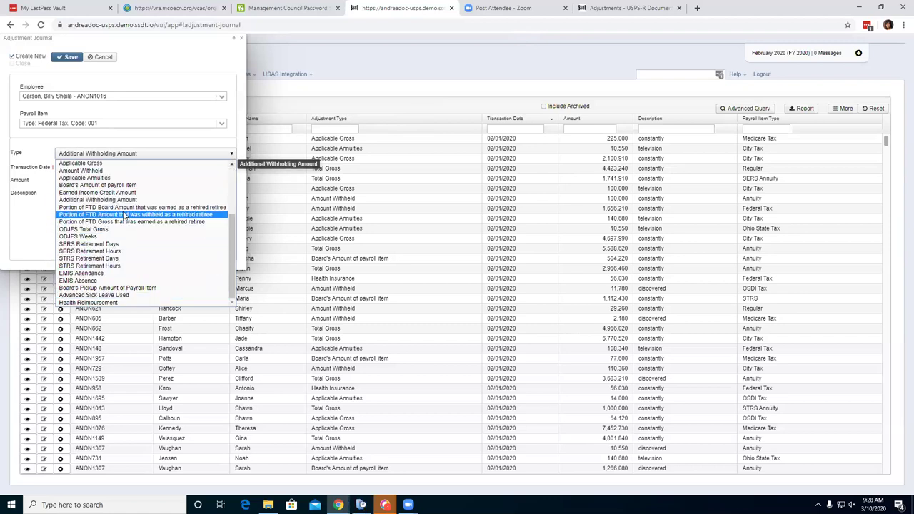
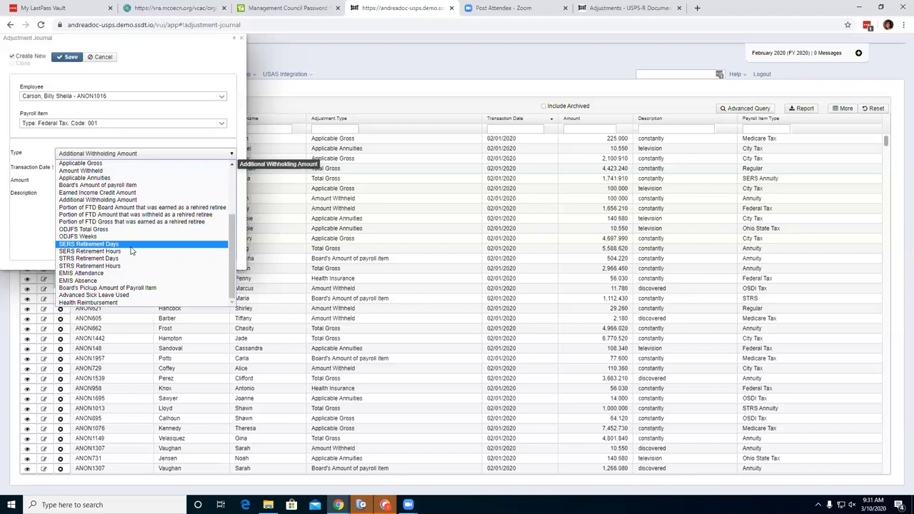
Choose Advanced Sick Leave Used from the adjustment Type list, then bring up the Adjustments documentation.
left_click(130, 245)
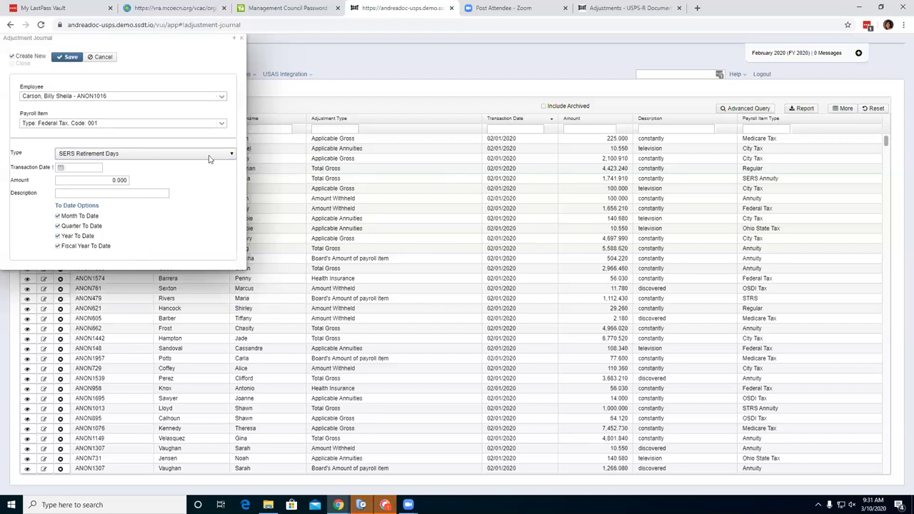
left_click(232, 155)
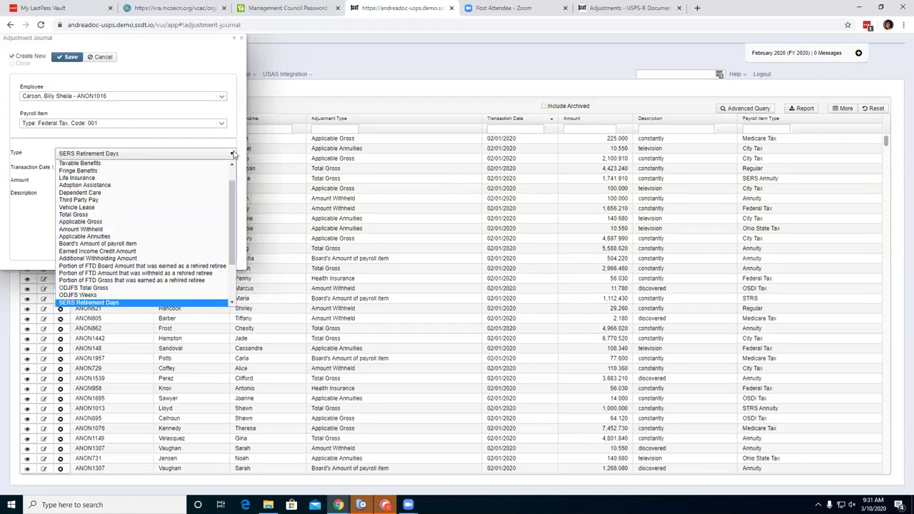
scroll(193, 245, "down", 3)
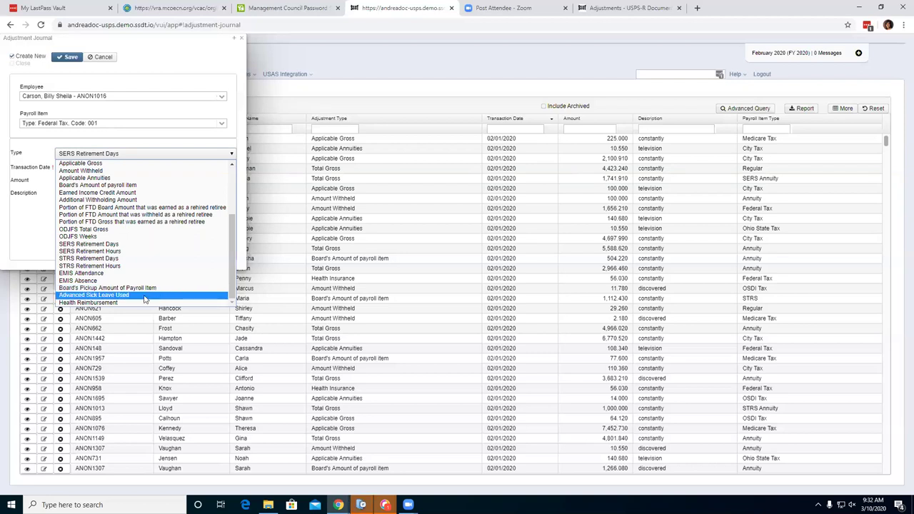
left_click(145, 295)
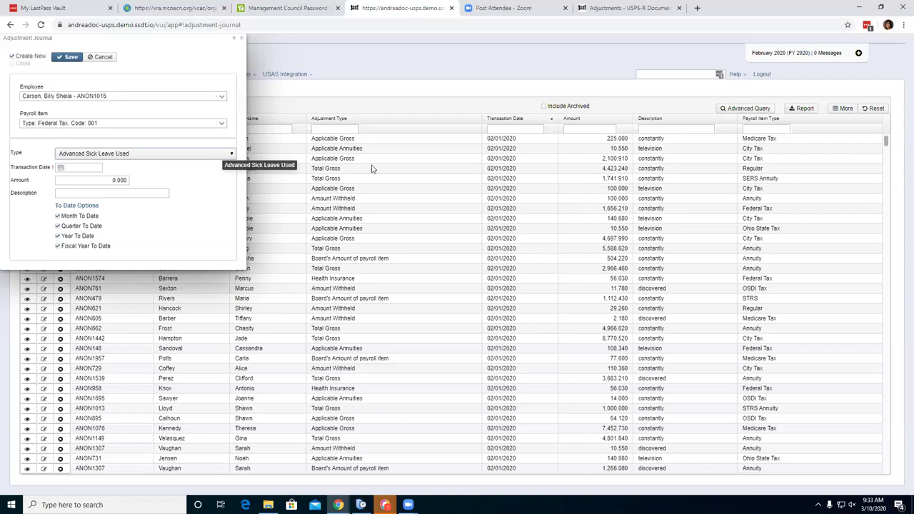
left_click(667, 6)
Scroll the documentation's Type/Description table to the Advanced Sick Leave Used and Health Reimbursement entries.
scroll(405, 392, "down", 5)
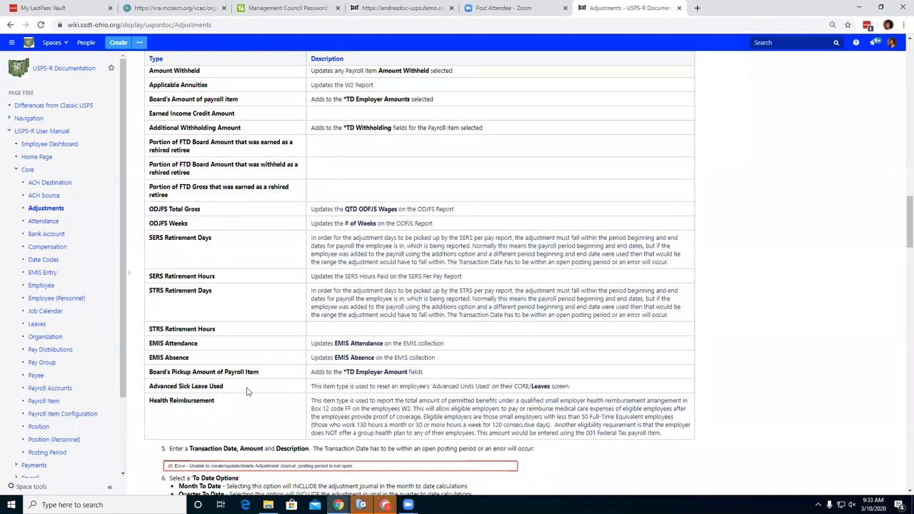
scroll(311, 386, "down", 1)
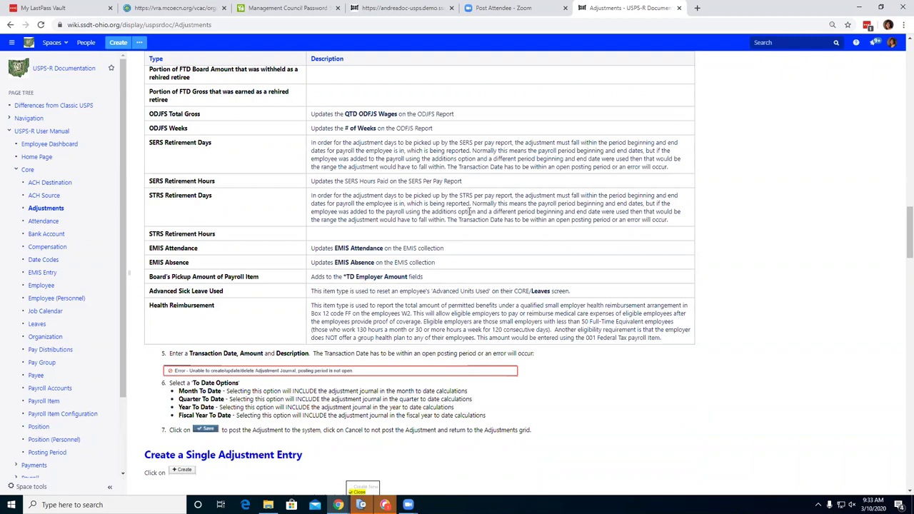
Back in the USPS-R adjustment journal, choose Health Reimbursement as the entry's type.
left_click(385, 10)
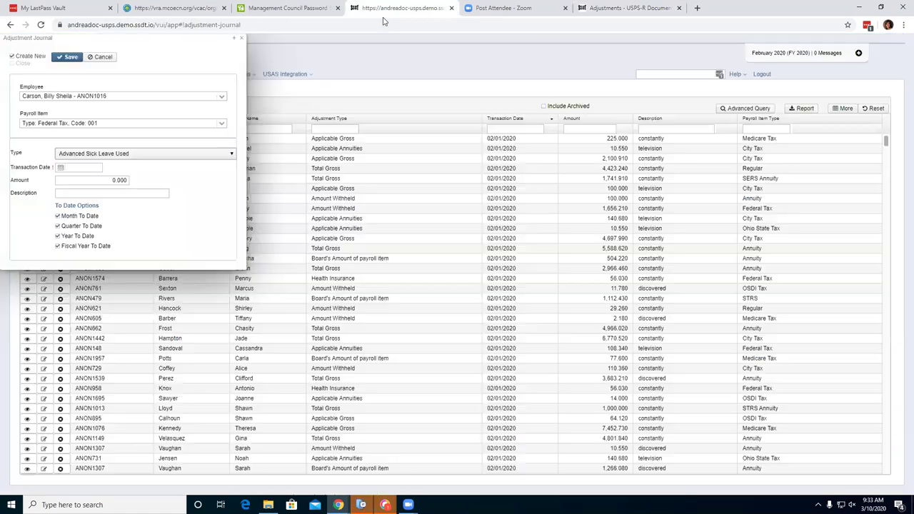
left_click(224, 156)
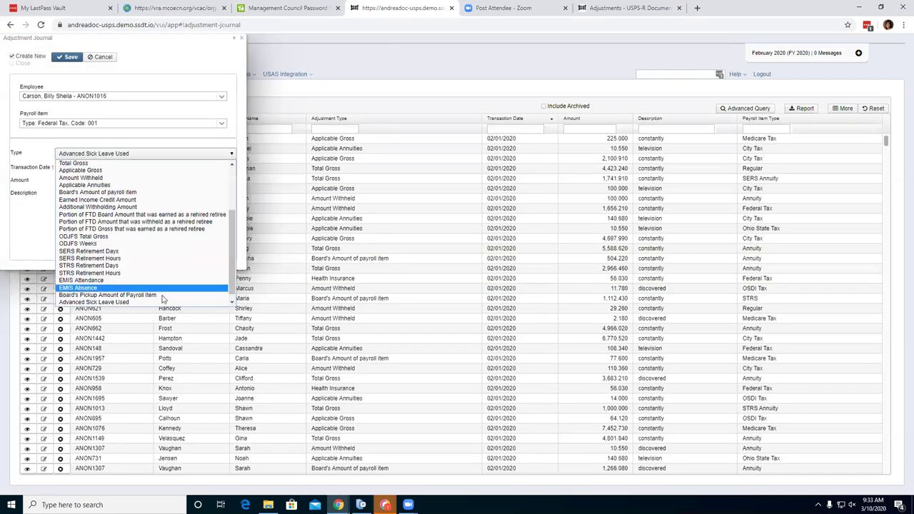
scroll(143, 303, "down", 1)
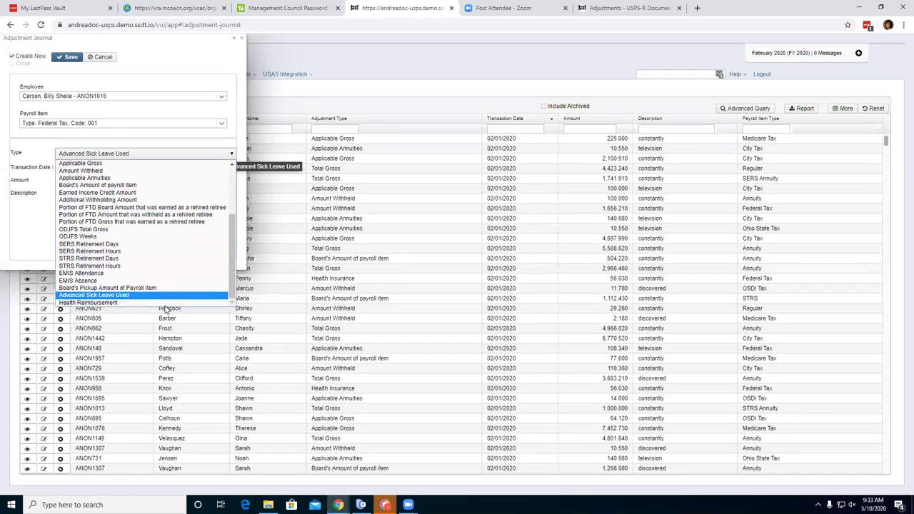
left_click(132, 304)
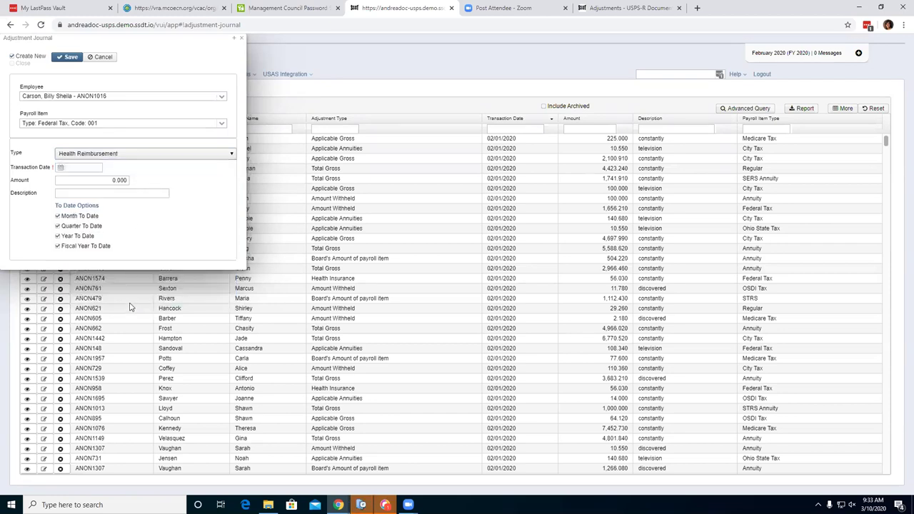
left_click(231, 154)
scroll(119, 214, "up", 5)
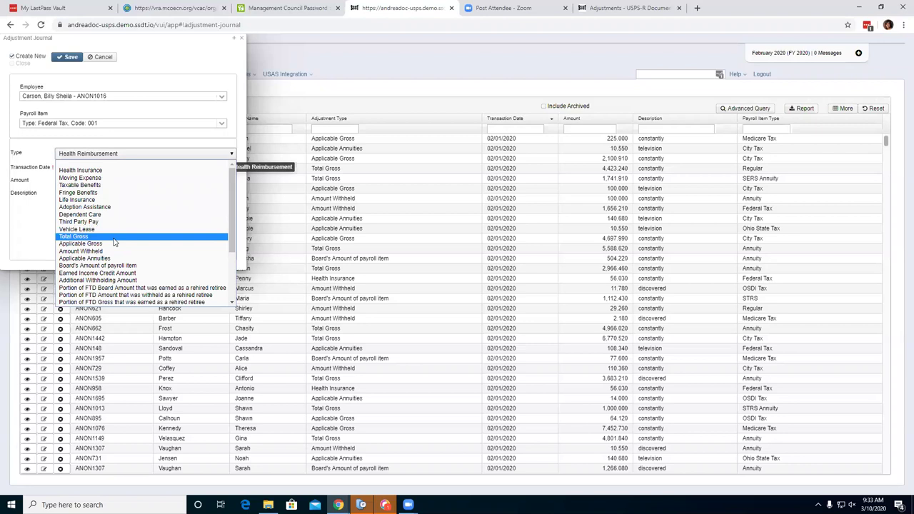
scroll(119, 217, "down", 2)
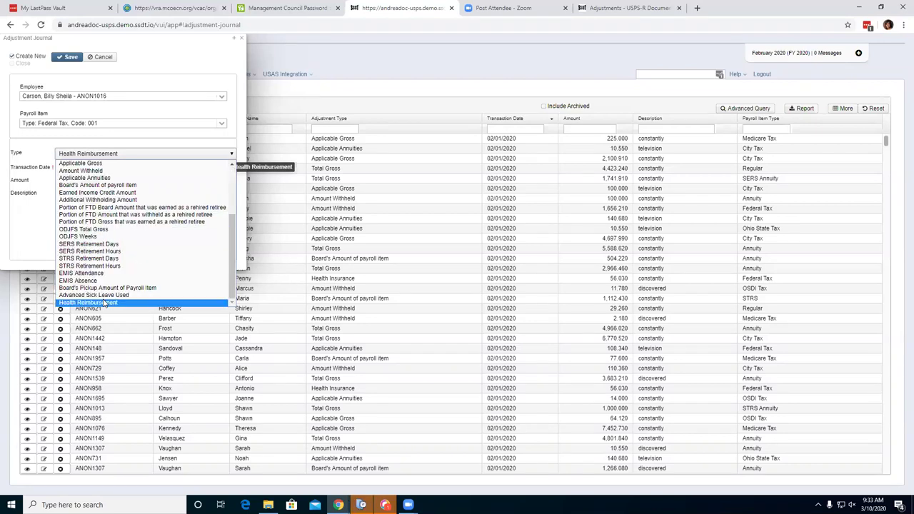
scroll(119, 189, "up", 2)
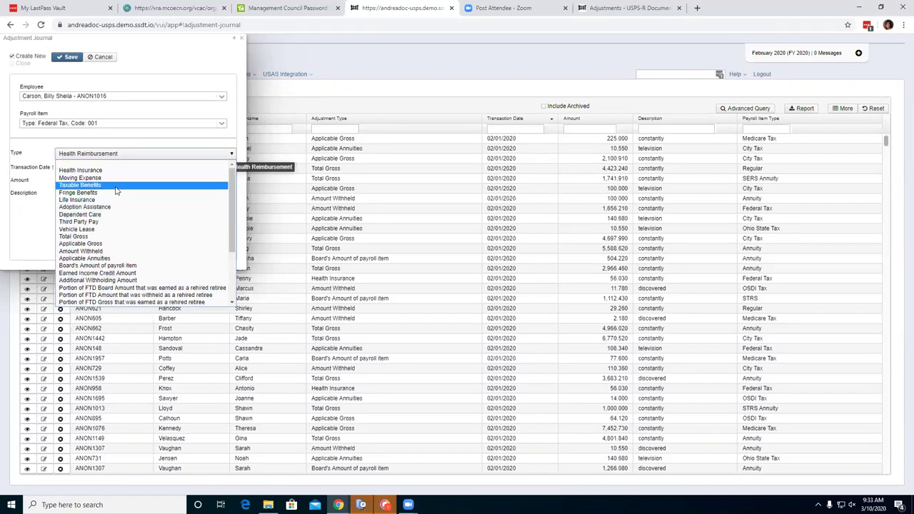
scroll(122, 221, "down", 2)
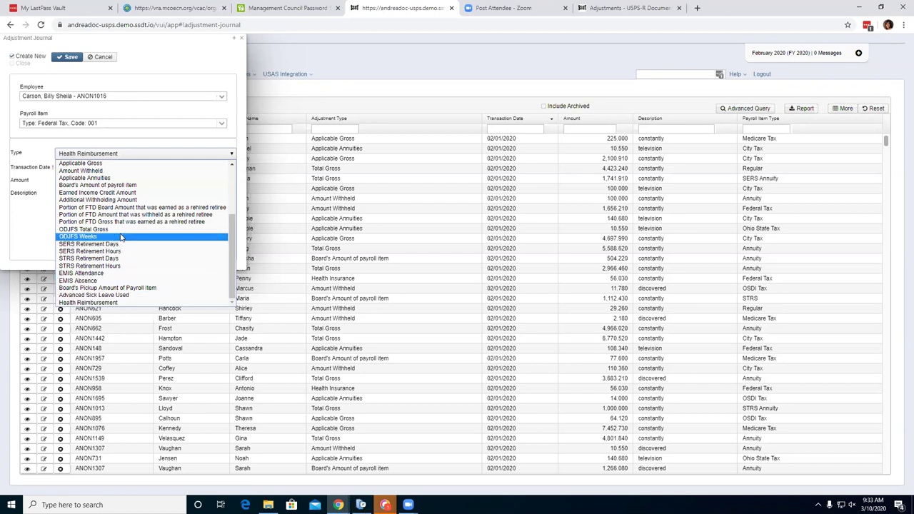
left_click(133, 47)
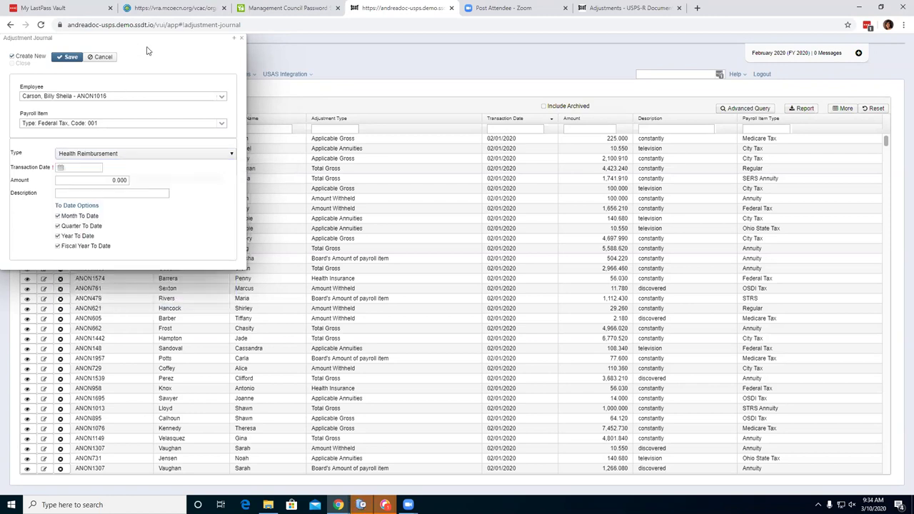
Enter a Fringe Benefits adjustment dated 02/02/20 for 100 and save it.
left_click(226, 157)
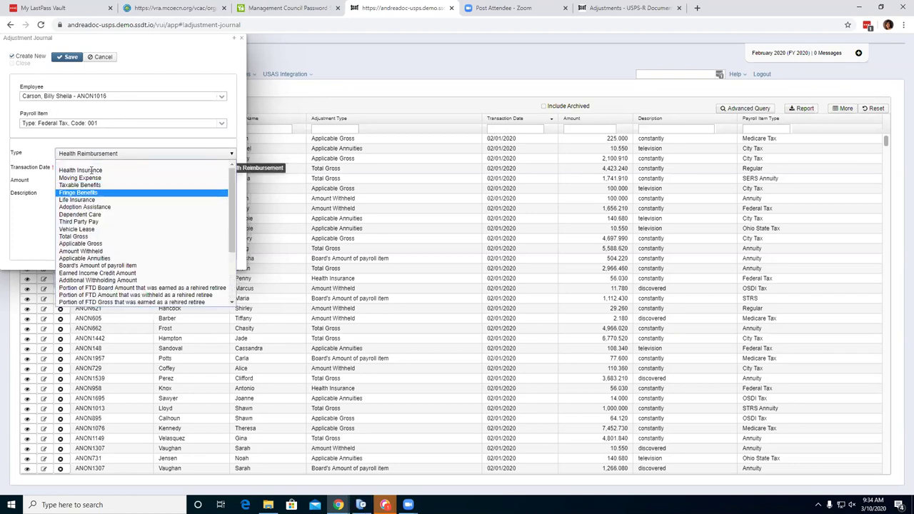
left_click(93, 192)
left_click(91, 169)
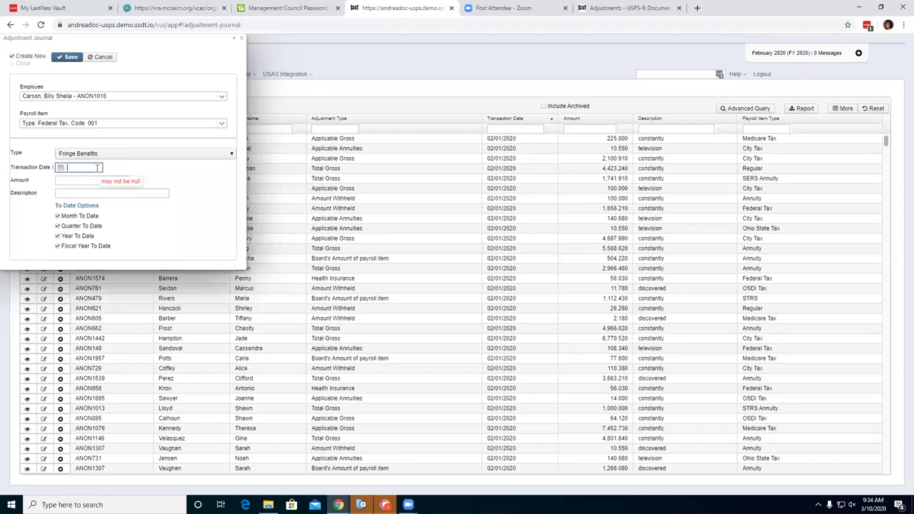
type("02/02/2020")
key("Tab")
type("100")
key("Tab")
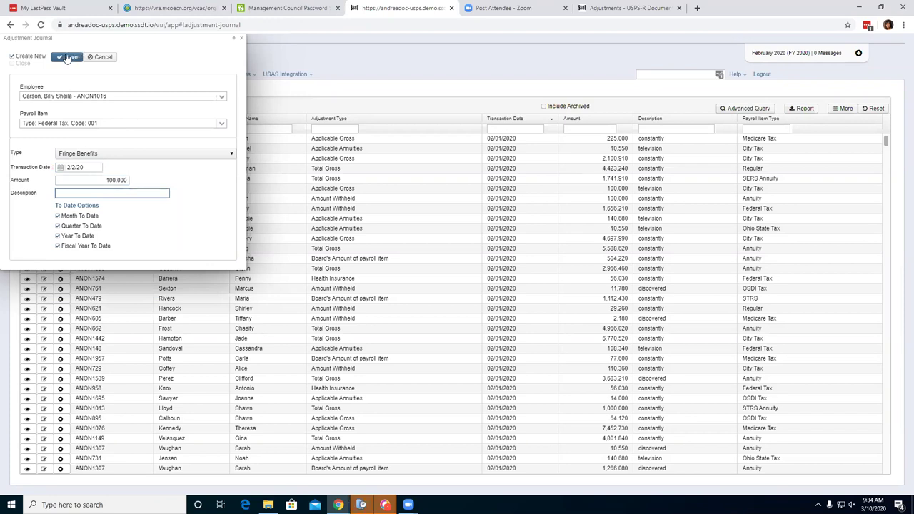
left_click(66, 57)
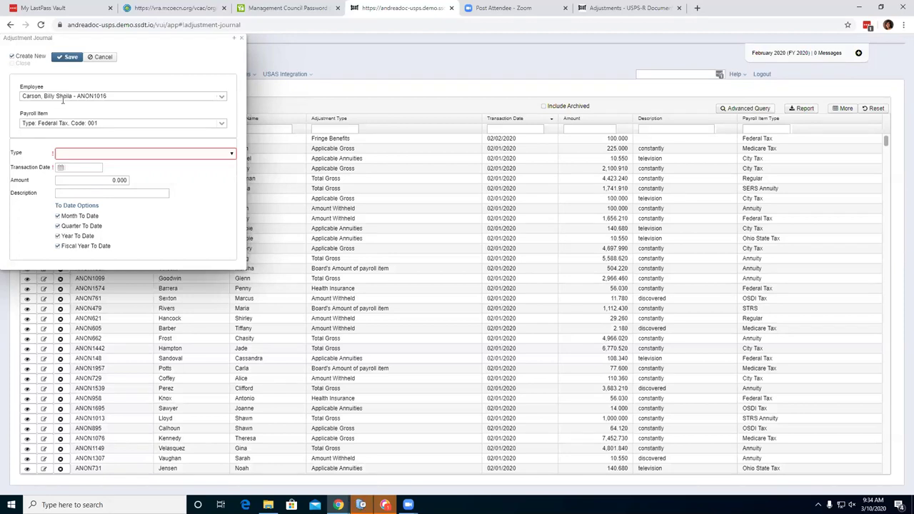
Switch the entry to a different employee and make the form close after the next save.
left_click(219, 98)
left_click(220, 98)
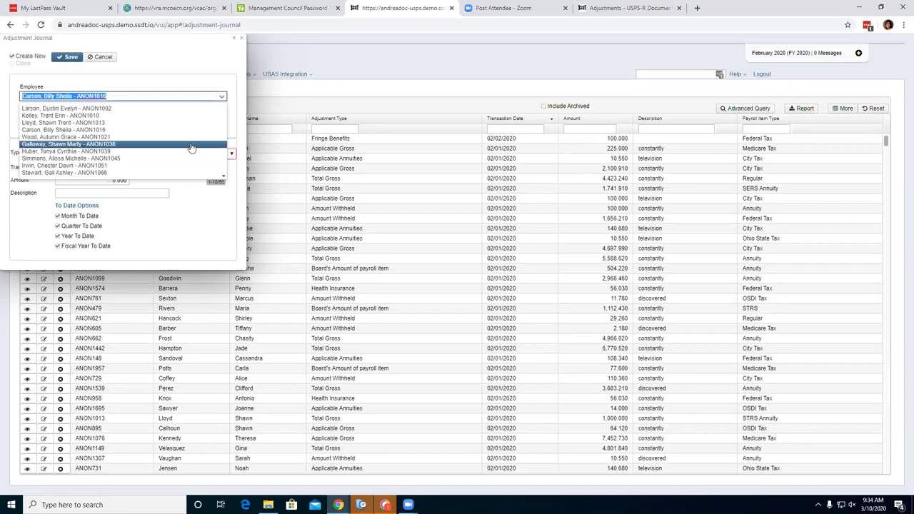
left_click(193, 63)
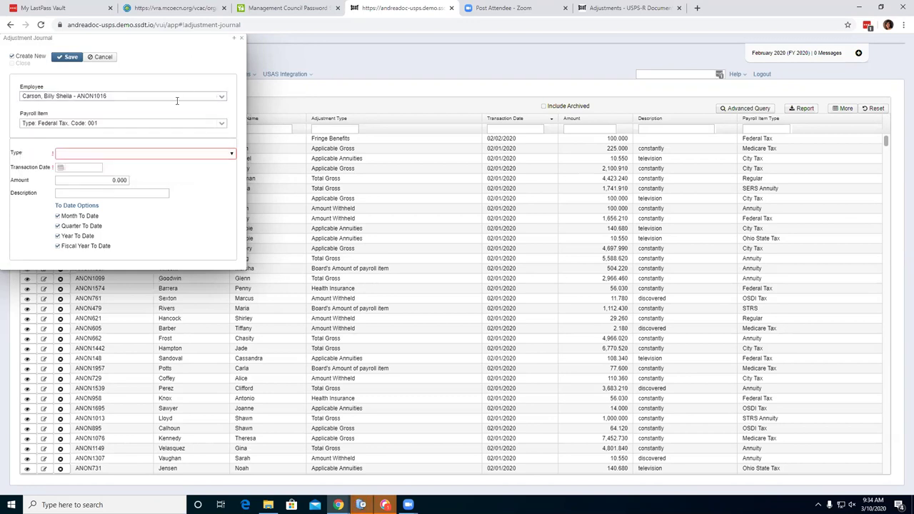
left_click(230, 153)
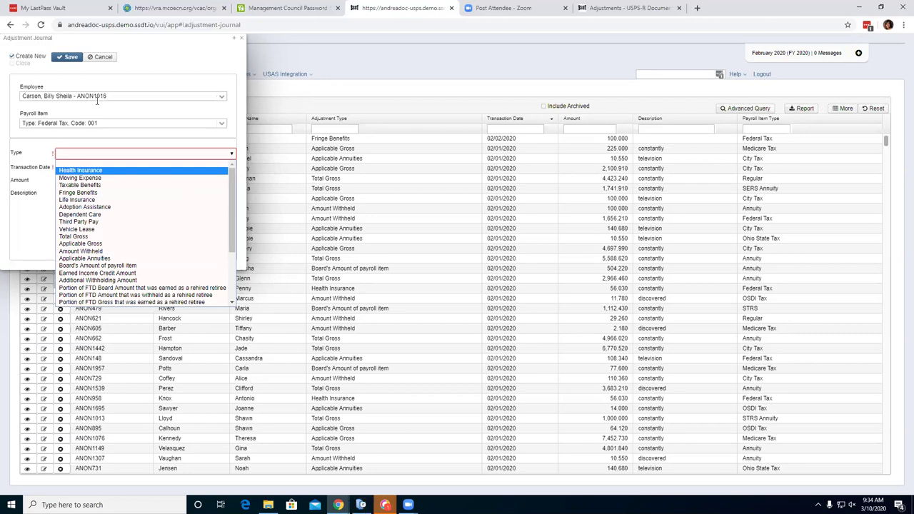
left_click(222, 101)
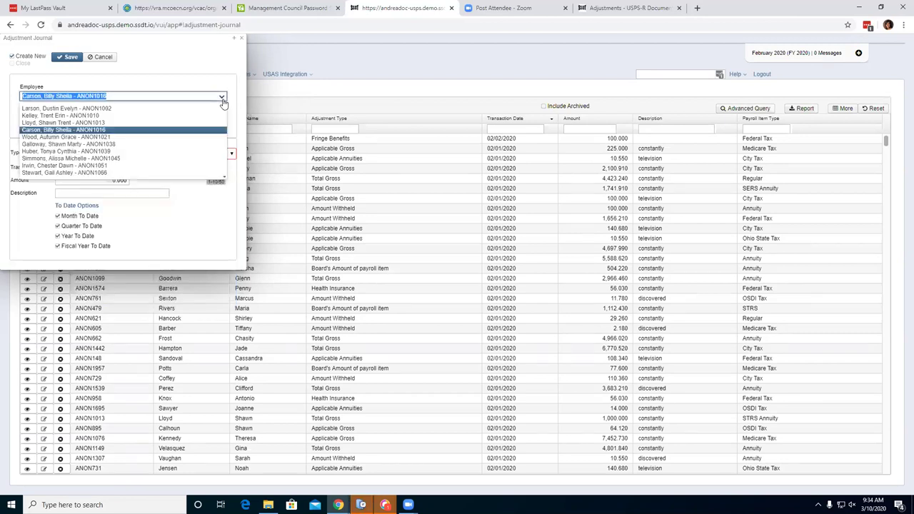
left_click(192, 150)
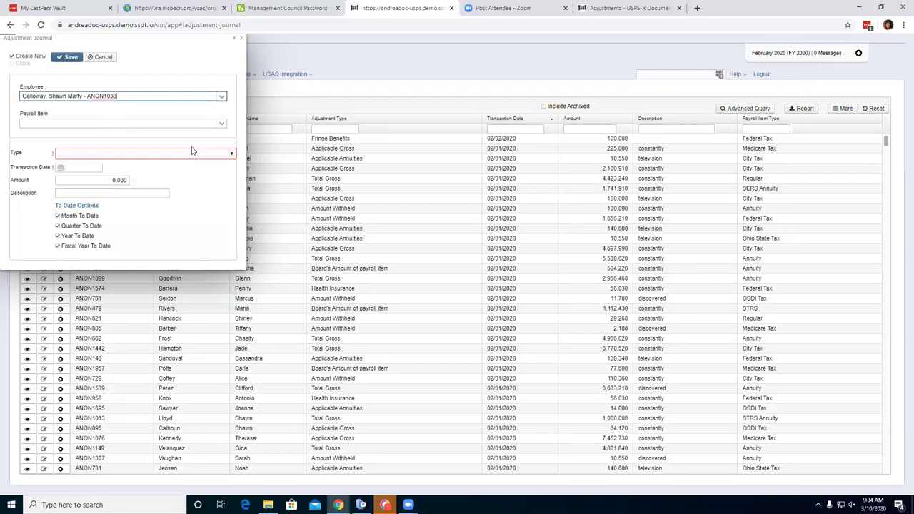
left_click(194, 152)
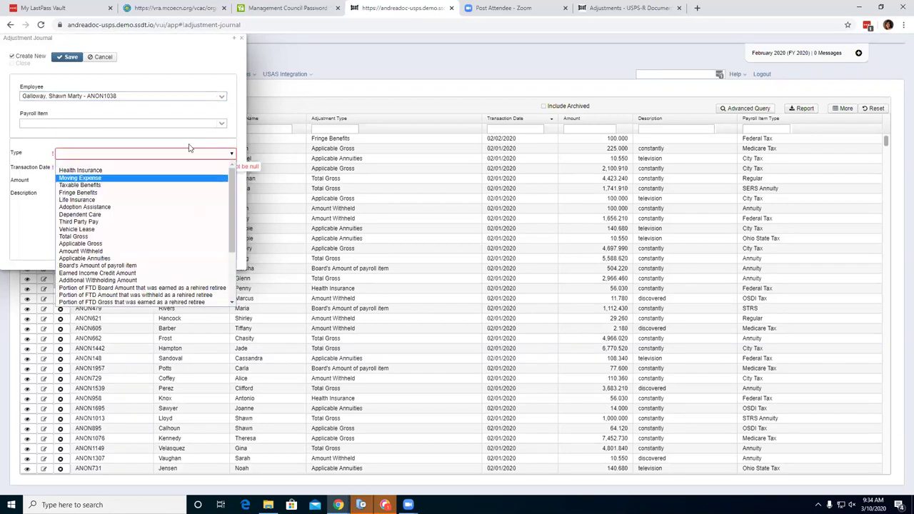
left_click(12, 57)
left_click(12, 63)
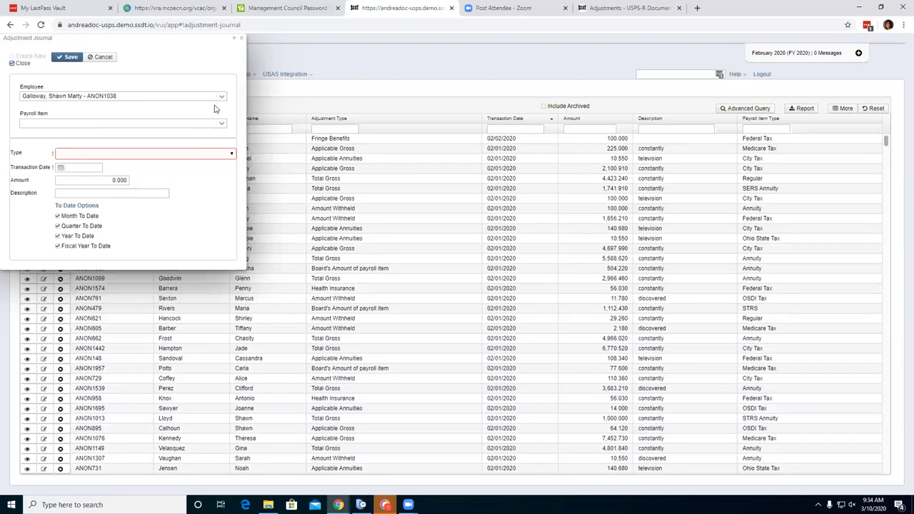
Add a Federal Tax Moving Expense adjustment of 100 dated 02/02/20 and save it.
left_click(222, 122)
left_click(214, 142)
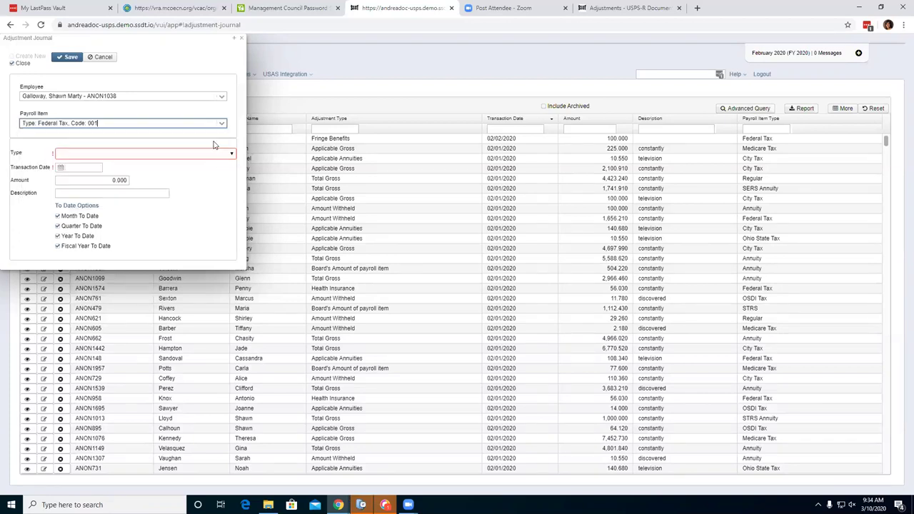
left_click(223, 155)
left_click(205, 180)
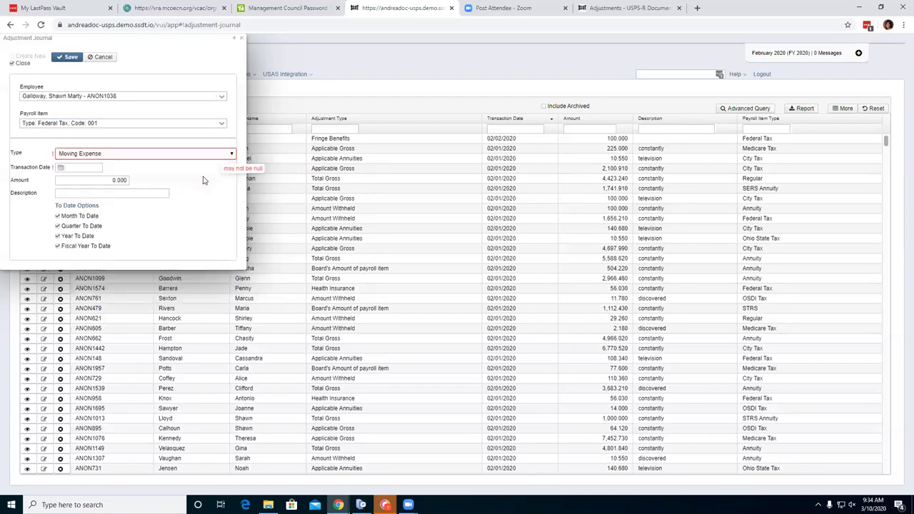
left_click(91, 168)
type("02/02/20")
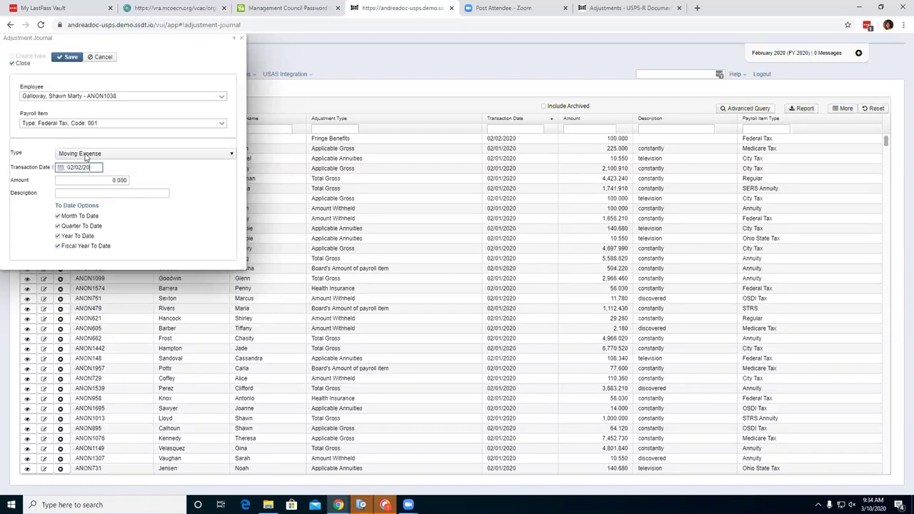
key("Tab")
type("100")
key("Tab")
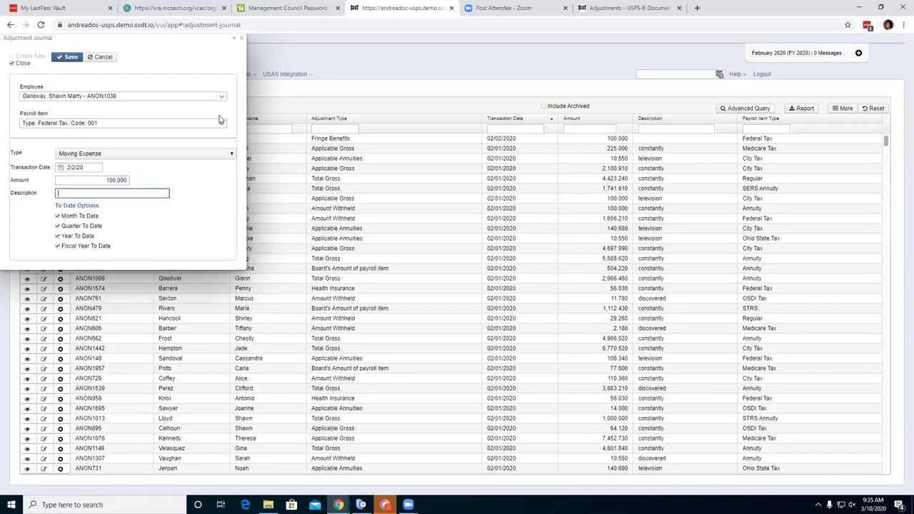
left_click(62, 57)
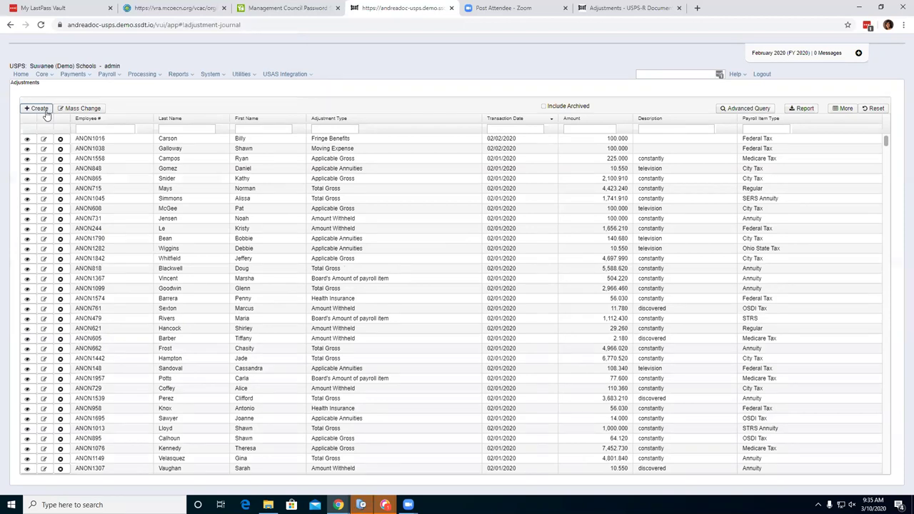
left_click(46, 113)
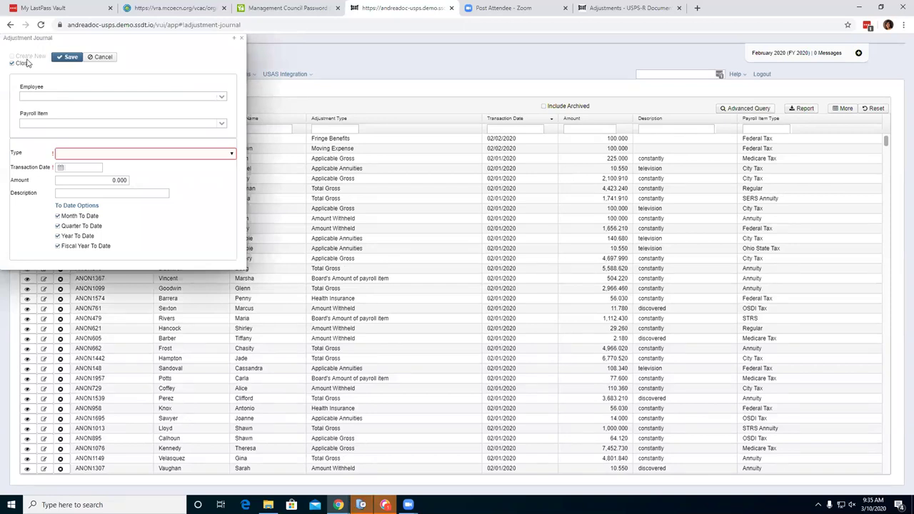
left_click(240, 40)
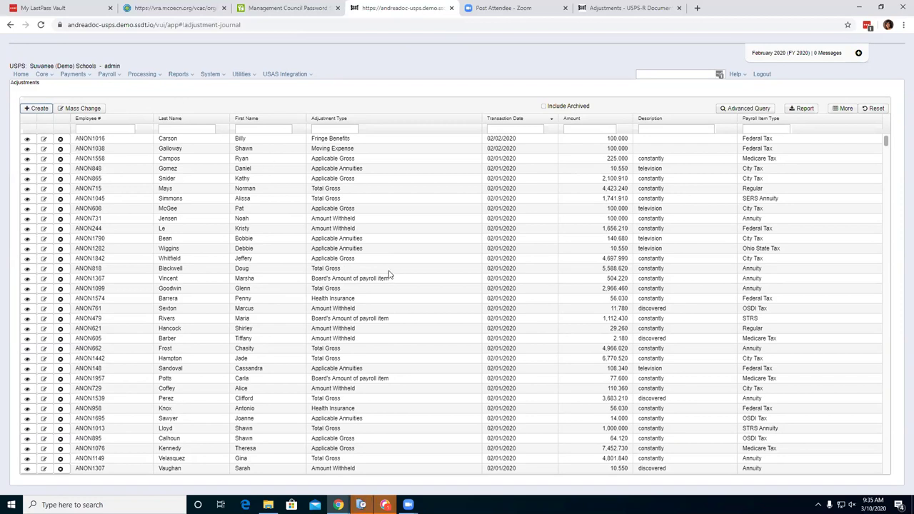
left_click(44, 75)
left_click(801, 109)
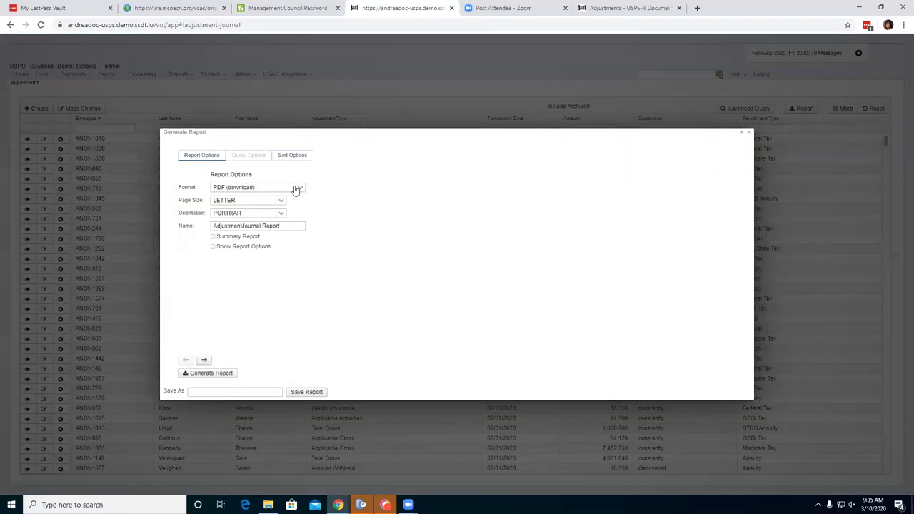
left_click(299, 188)
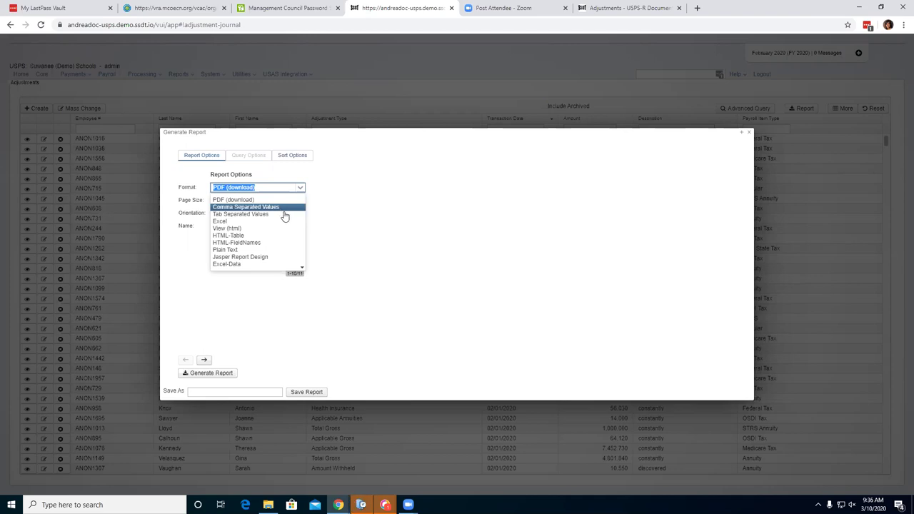
left_click(303, 271)
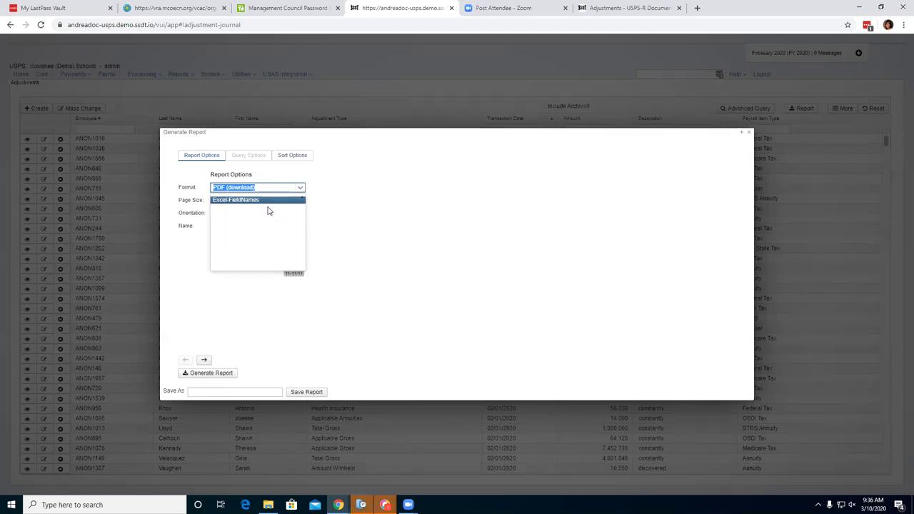
left_click(253, 201)
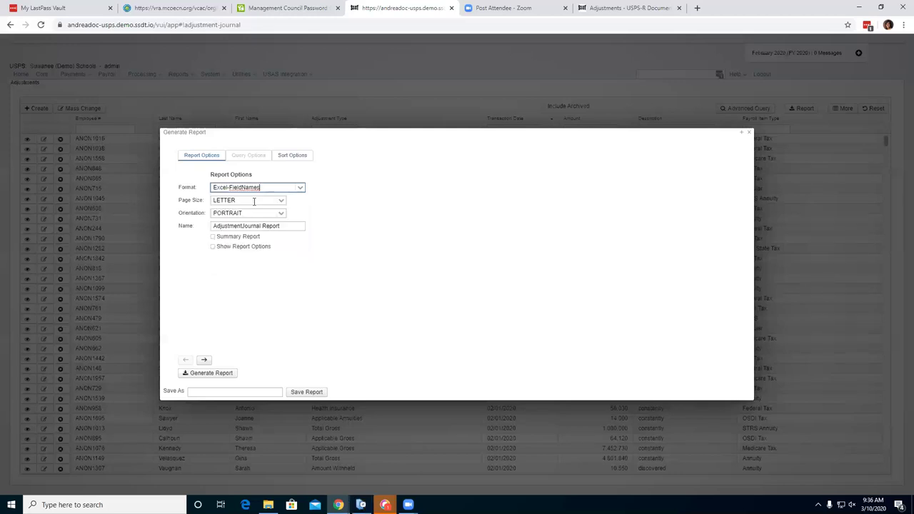
left_click(298, 188)
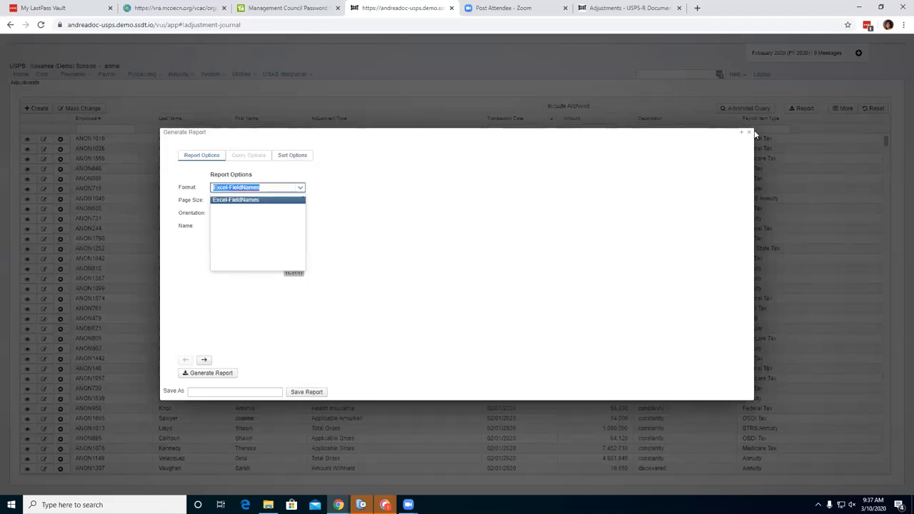
left_click(235, 165)
left_click(289, 157)
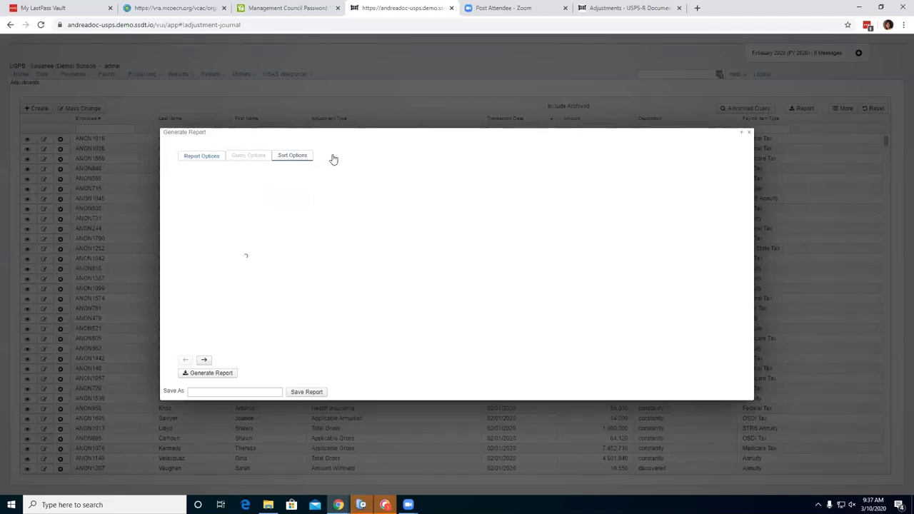
left_click(748, 134)
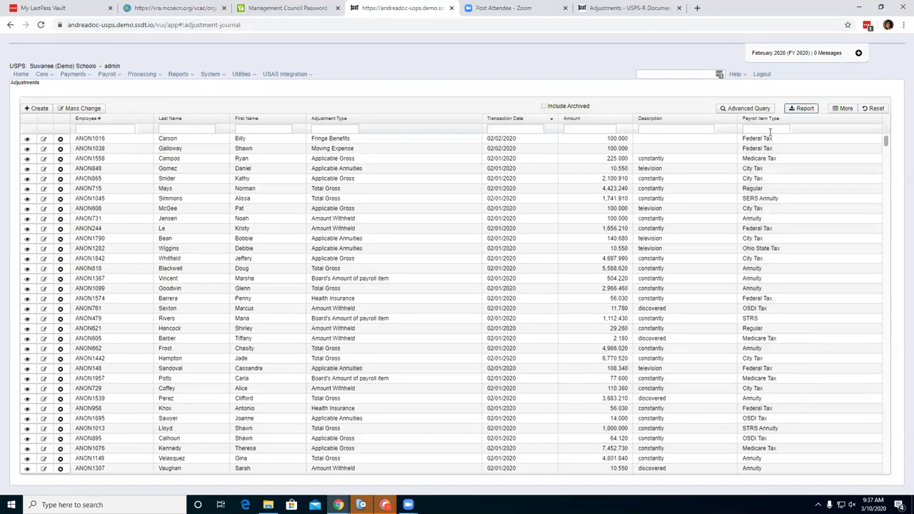
In the column chooser, expand Posting Period and its Calendar, Quarter and Fiscal Year date range groups.
left_click(843, 110)
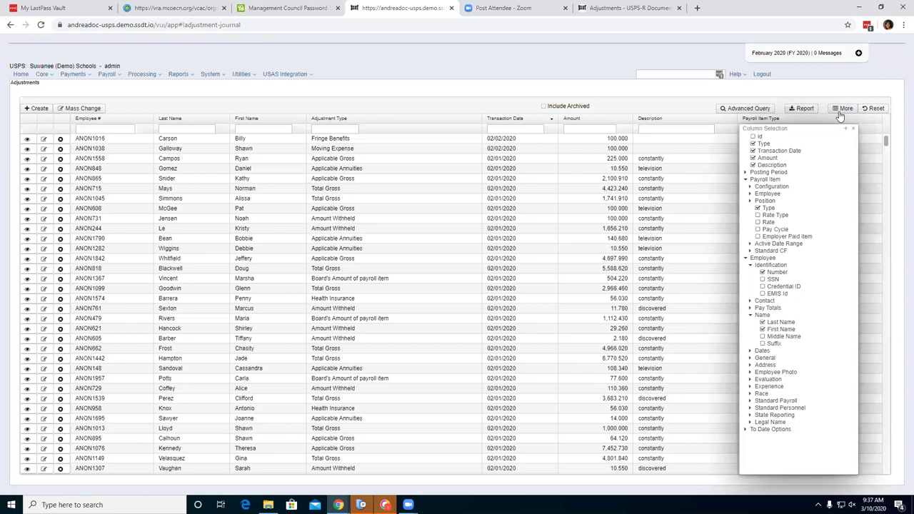
left_click(744, 173)
scroll(767, 289, "down", 1)
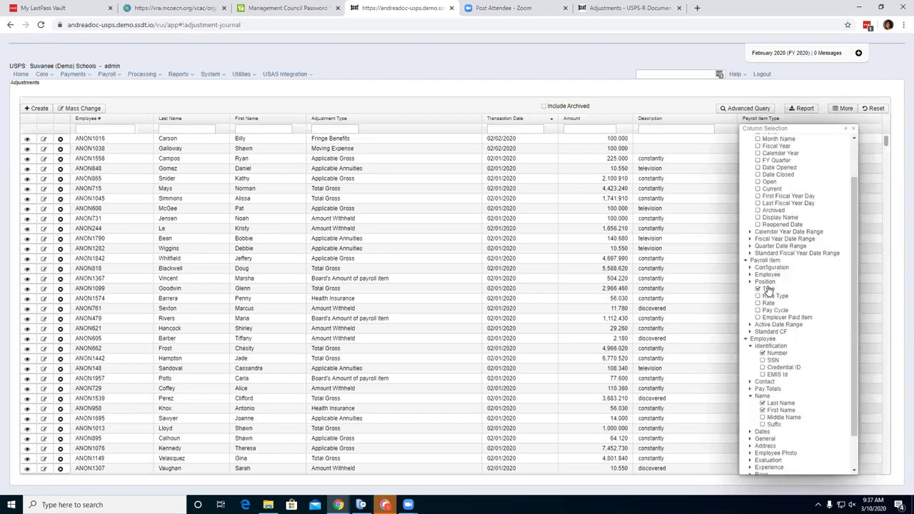
left_click(750, 232)
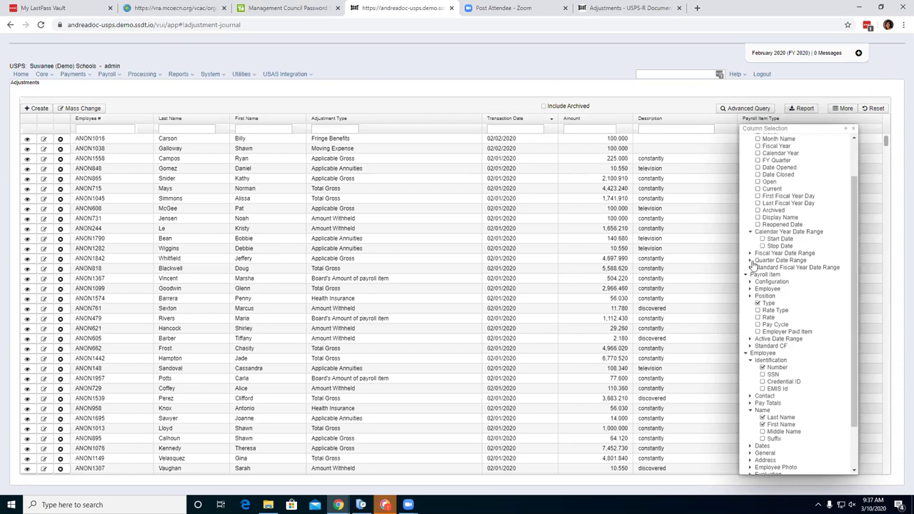
left_click(749, 260)
left_click(749, 254)
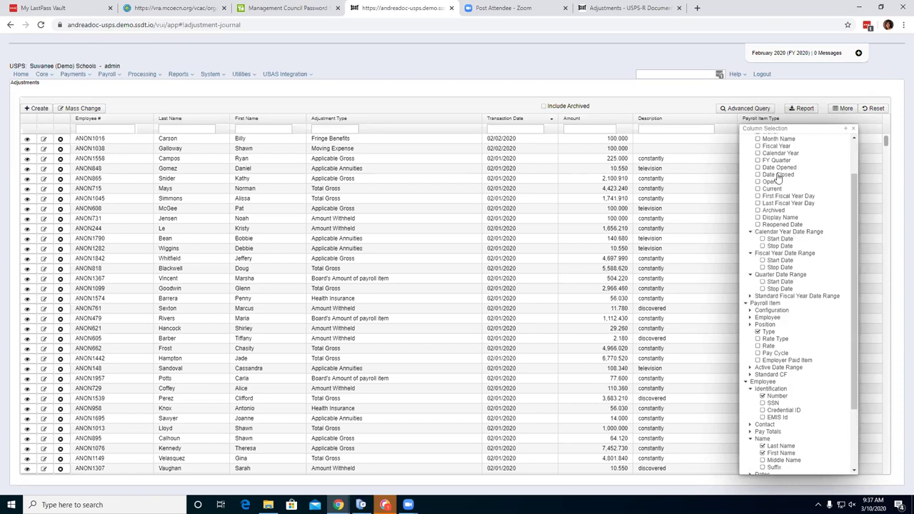
Search for 'month' and add the Month and Month Name columns to the list.
key("ctrl+f")
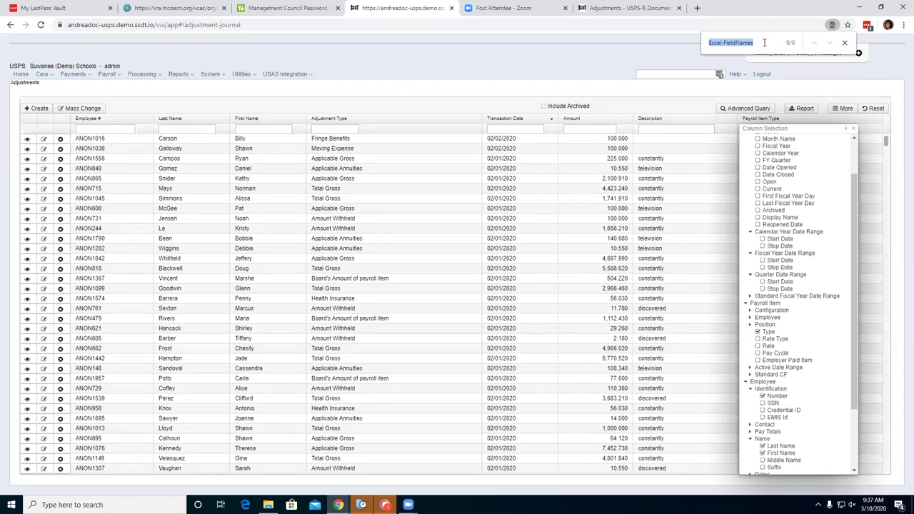
key("BackSpace")
type("month")
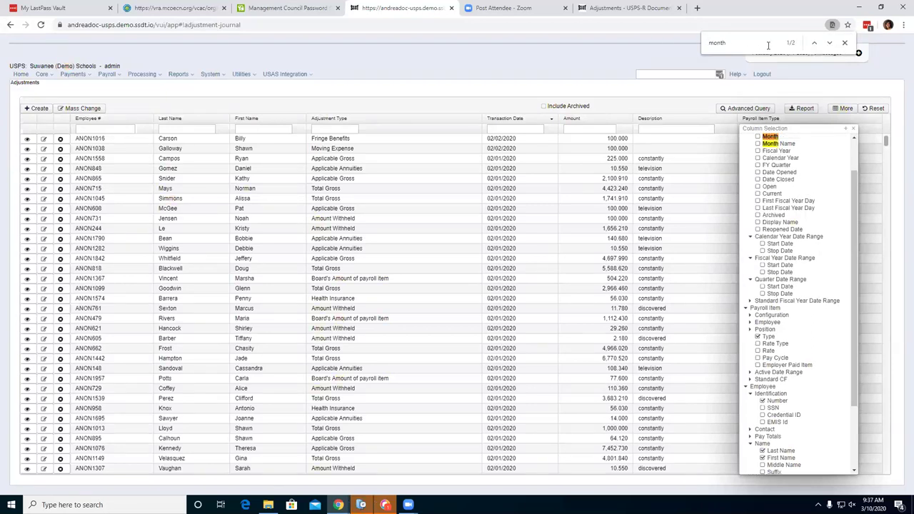
scroll(795, 269, "down", 1)
scroll(809, 292, "up", 2)
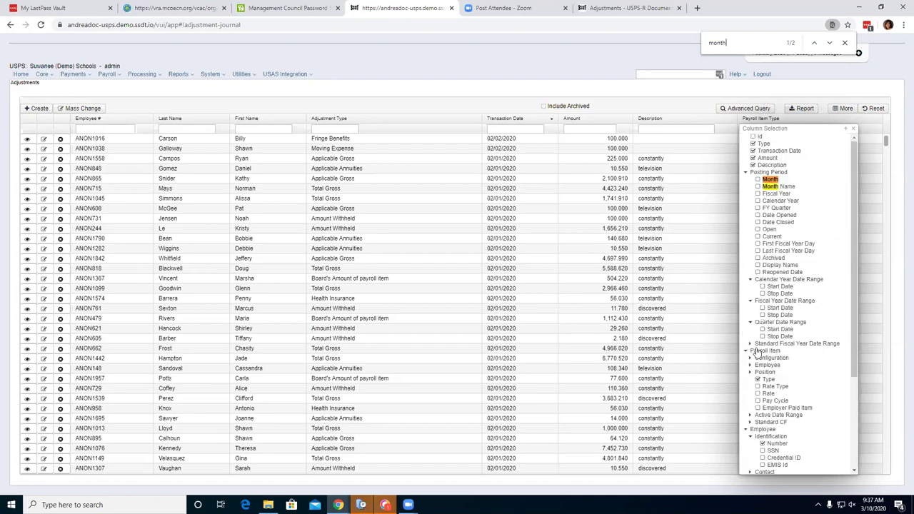
scroll(752, 350, "down", 2)
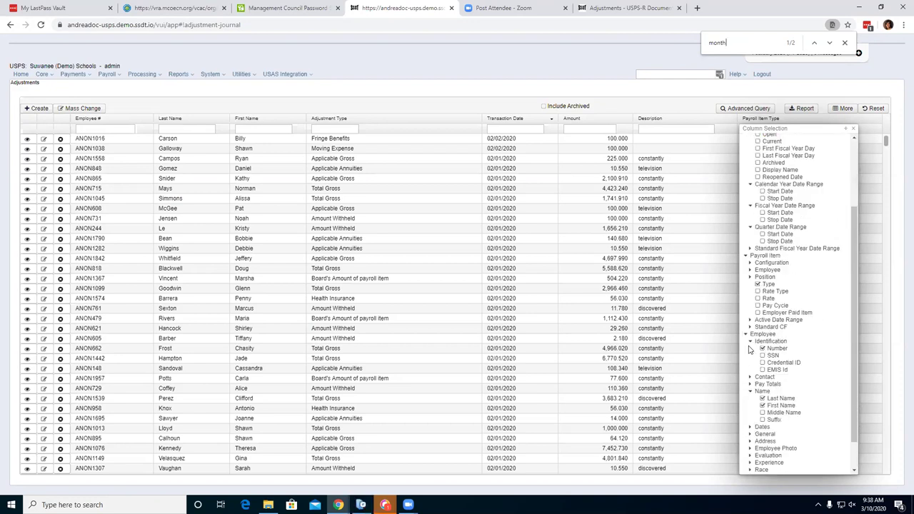
scroll(754, 381, "down", 1)
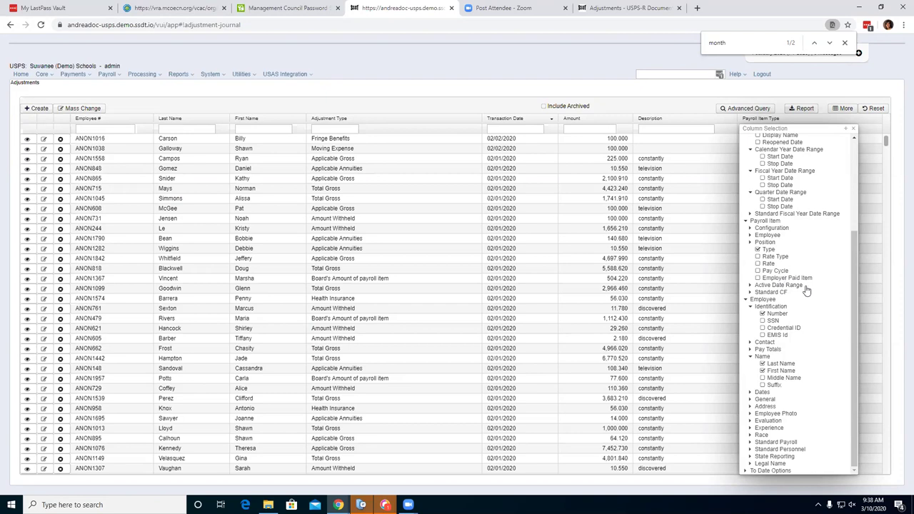
scroll(807, 289, "up", 4)
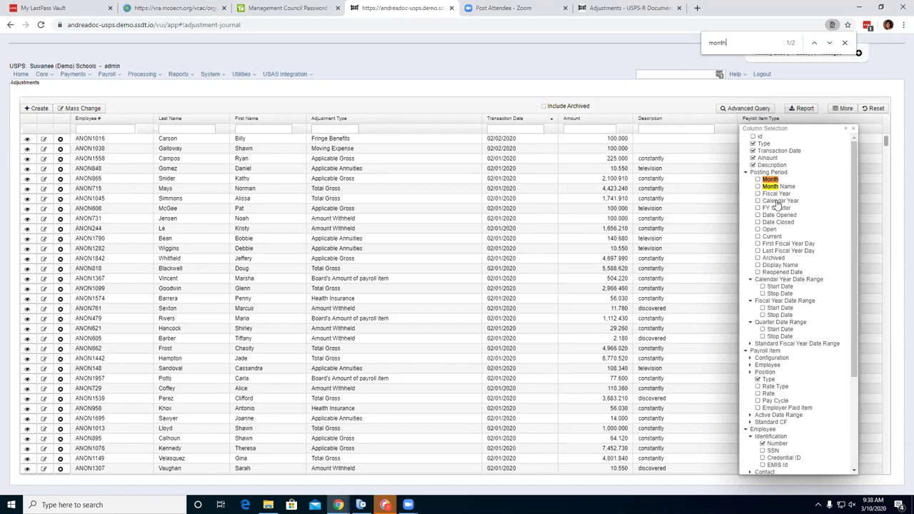
left_click(758, 179)
left_click(758, 187)
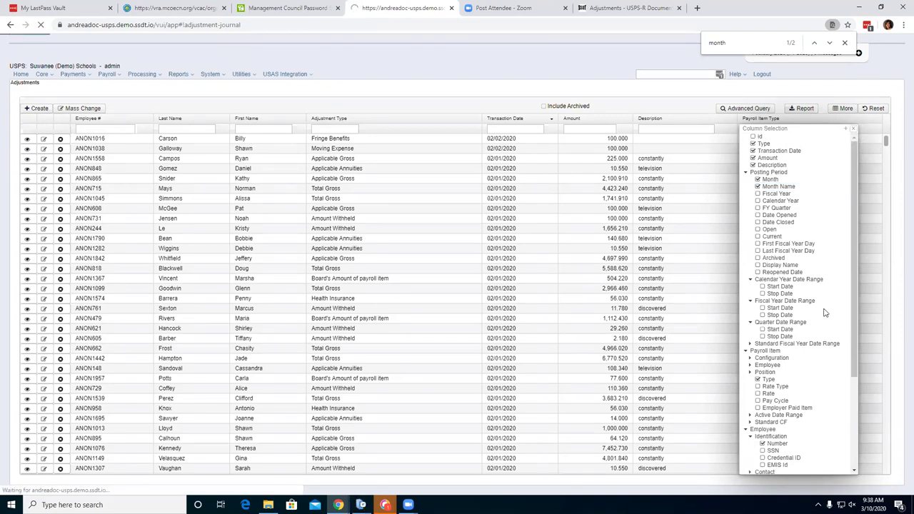
left_click(853, 133)
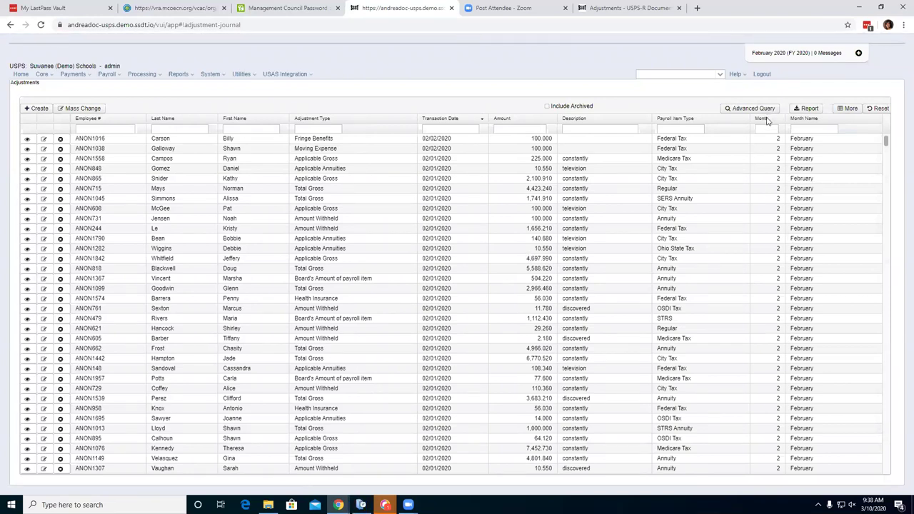
Move the Month column before Payroll Item Type, then reset the list to default columns.
mouse_move(761, 123)
left_mouse_down()
mouse_move(610, 118)
mouse_move(699, 279)
left_mouse_up()
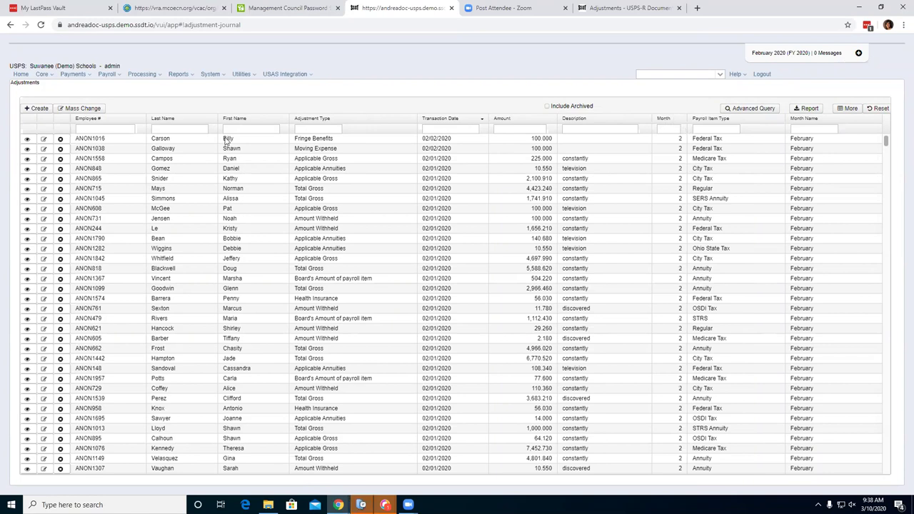
left_click(848, 109)
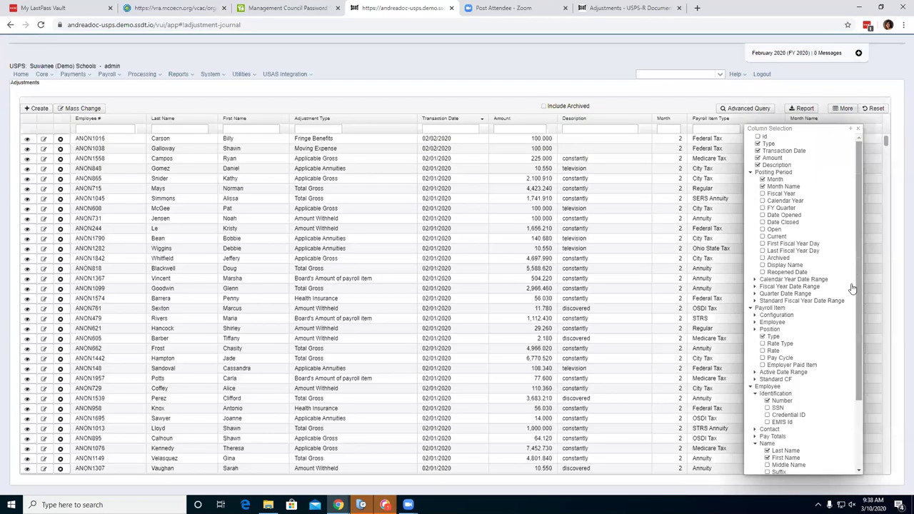
left_click(859, 130)
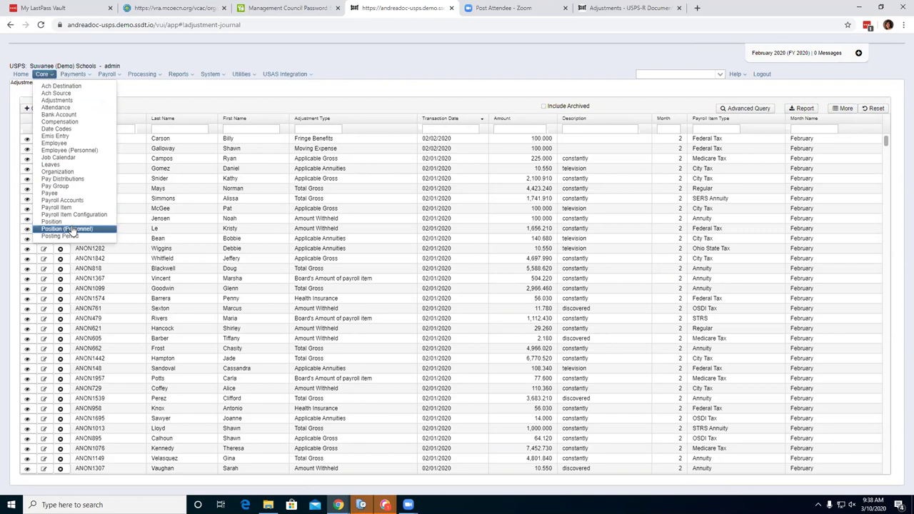
left_click(818, 93)
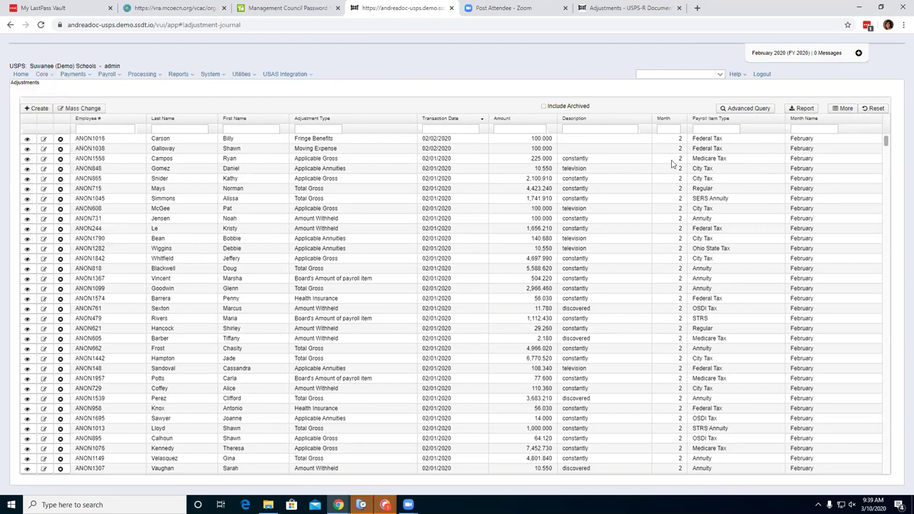
left_click(875, 109)
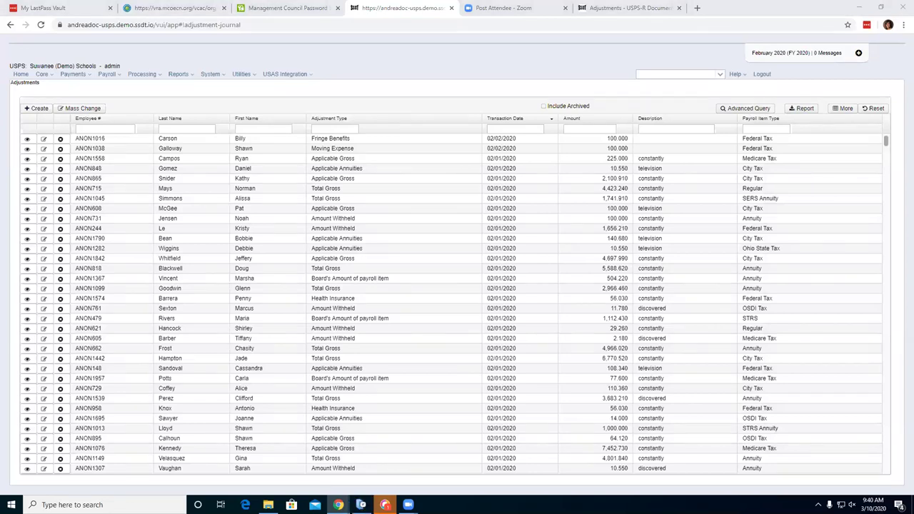
From the Core menu go to Attendance and start a Mass Add of attendance entries.
left_click(43, 75)
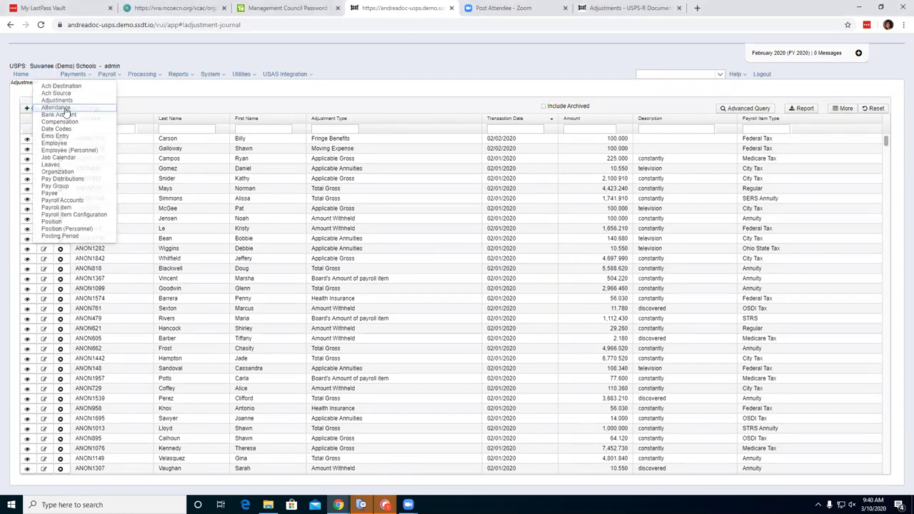
left_click(65, 109)
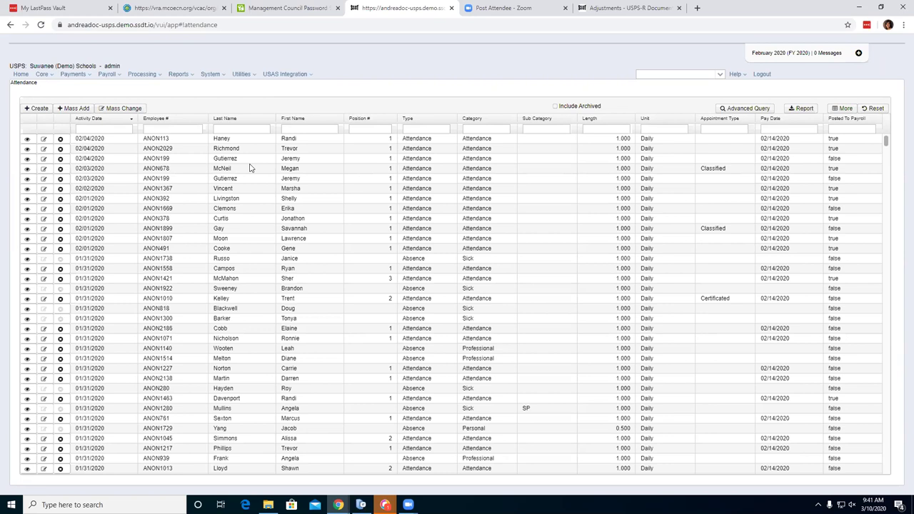
left_click(32, 112)
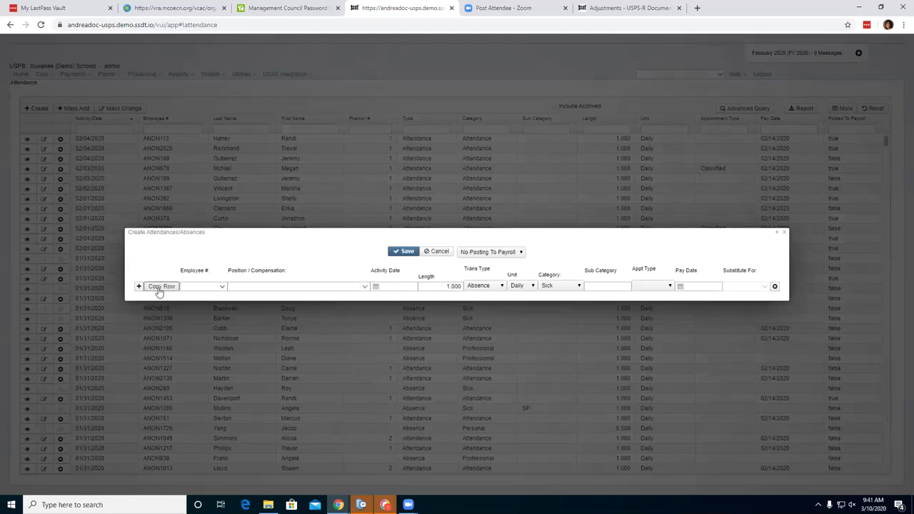
Keep a single entry row with the employee, Superintendent position and date 02/21/2020.
left_click(160, 286)
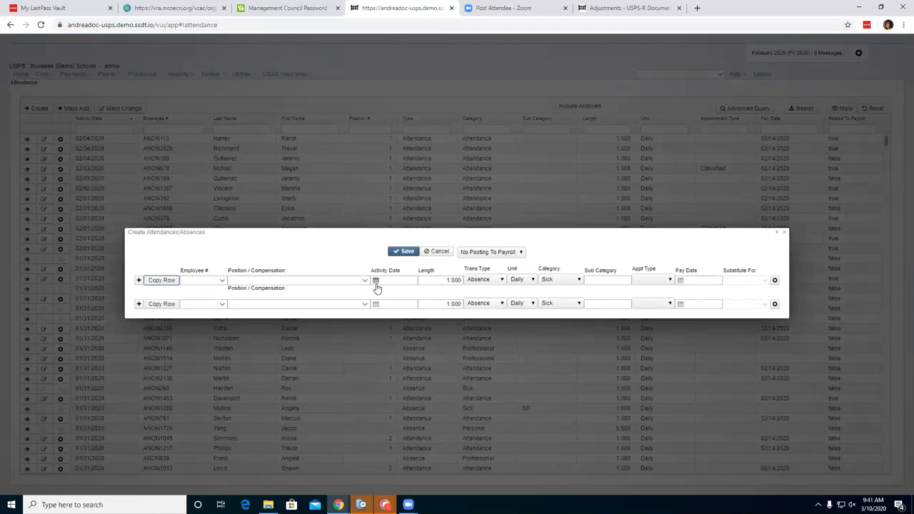
left_click(139, 304)
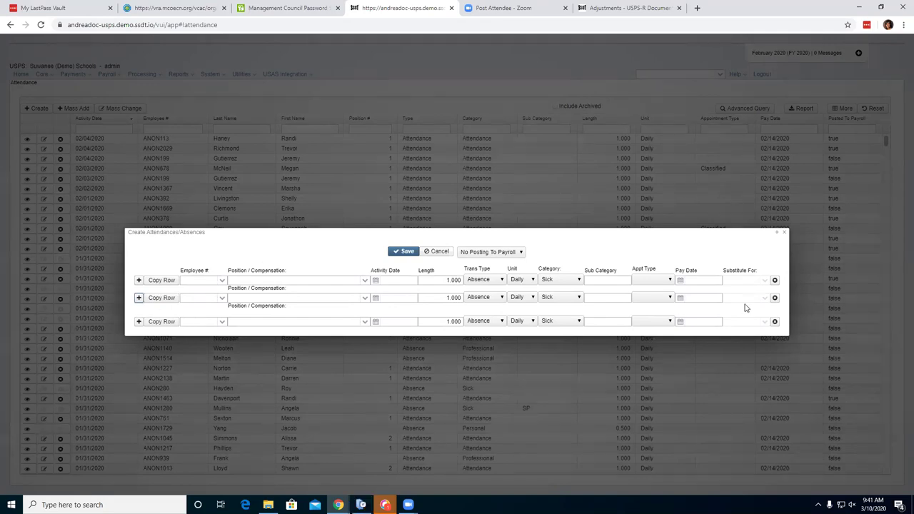
left_click(775, 298)
left_click(774, 298)
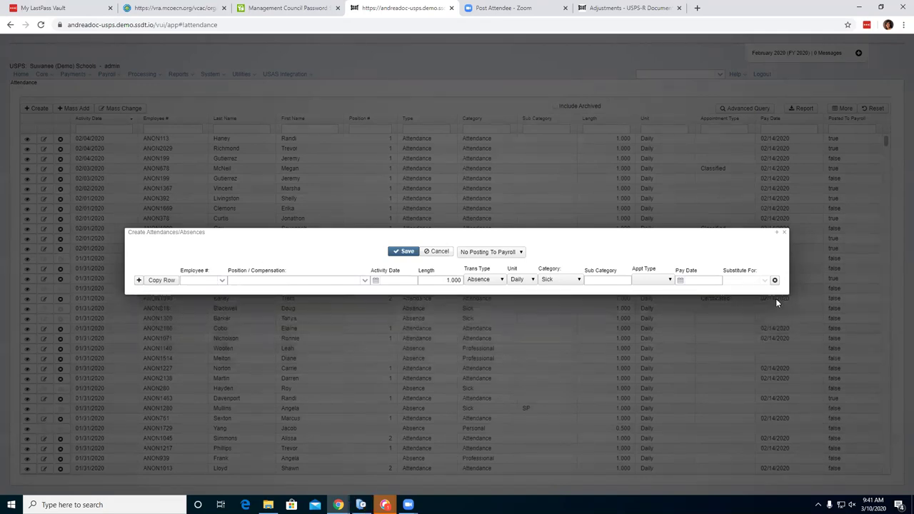
left_click(221, 281)
left_click(214, 324)
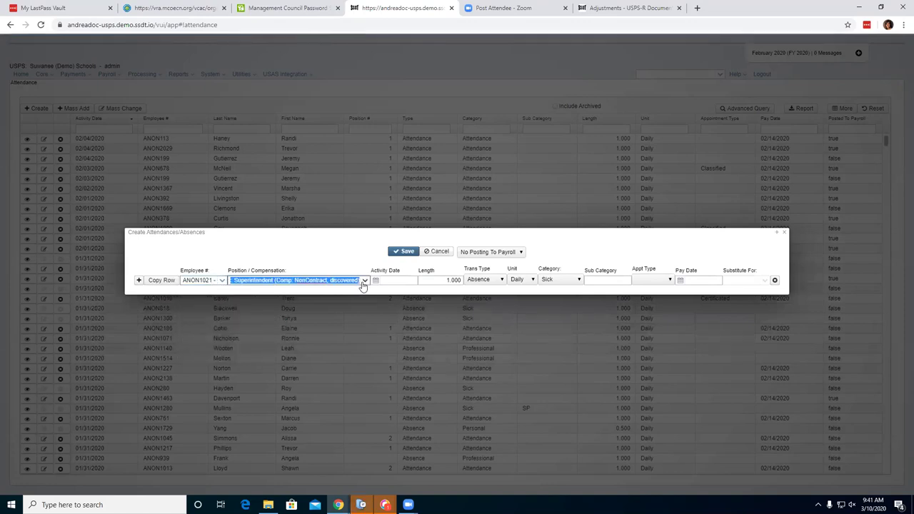
left_click(364, 283)
left_click(368, 297)
left_click(393, 281)
type("02/21/2020")
key("Tab")
key("Tab")
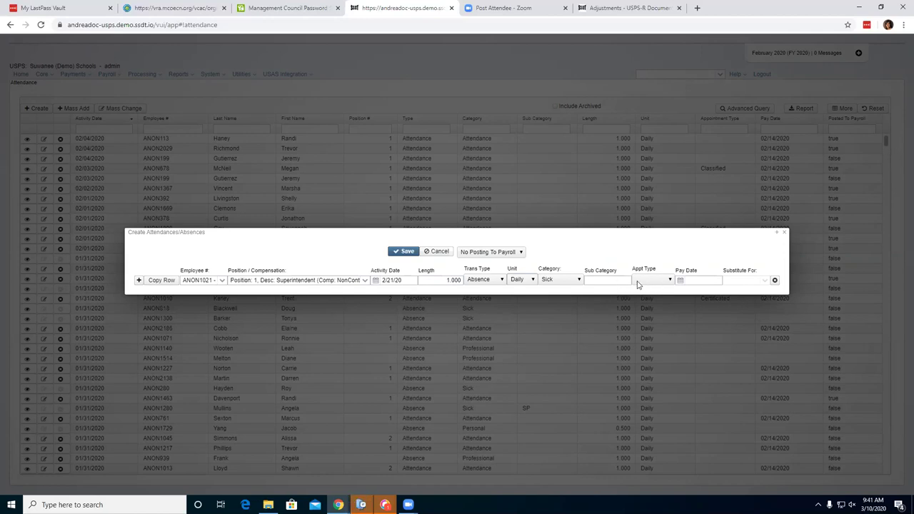
Attempt saving it as sick leave with no payroll posting, dismissing the eligibility error.
left_click(610, 282)
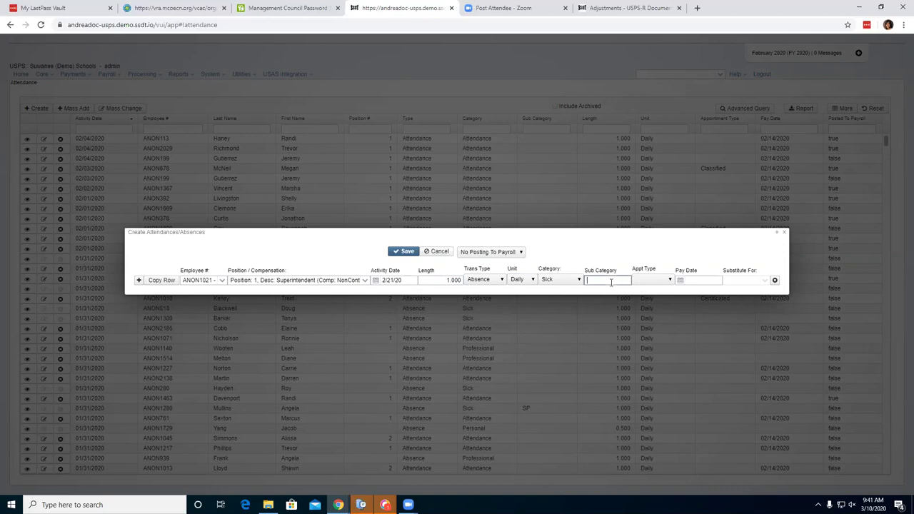
left_click(670, 280)
left_click(671, 283)
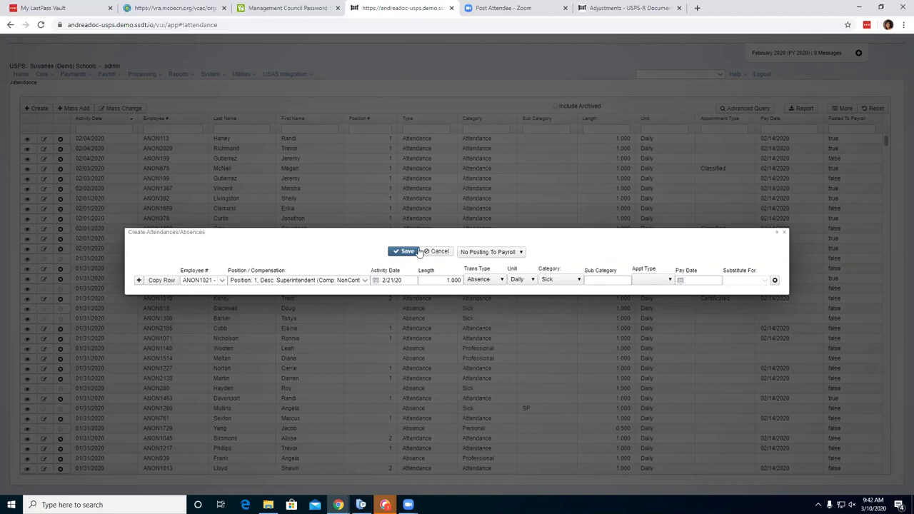
left_click(521, 254)
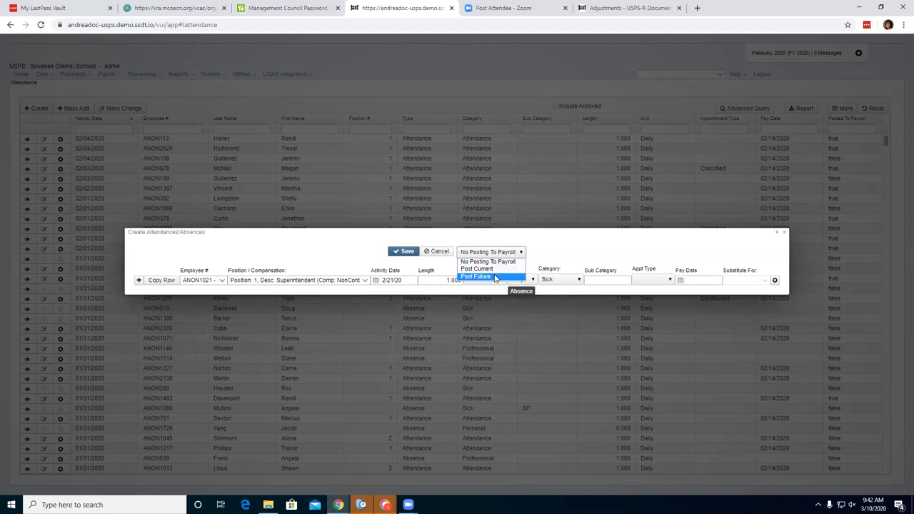
left_click(553, 245)
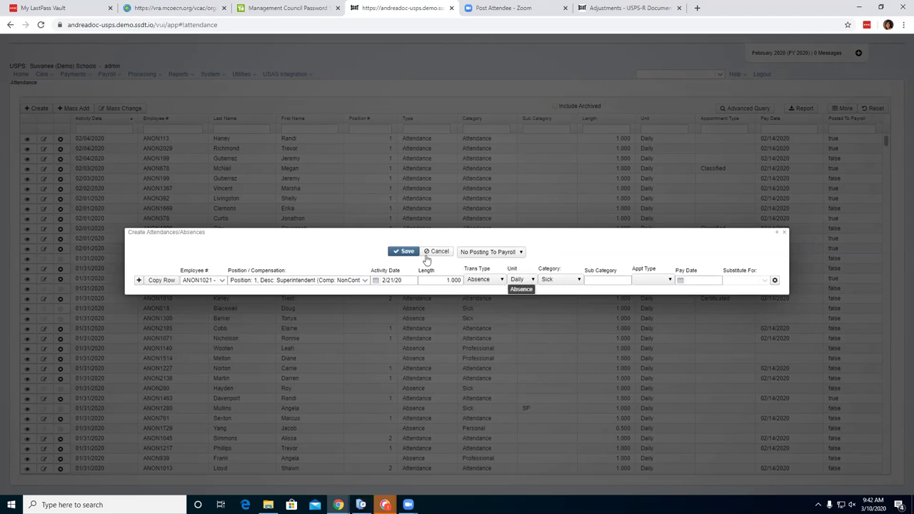
left_click(404, 252)
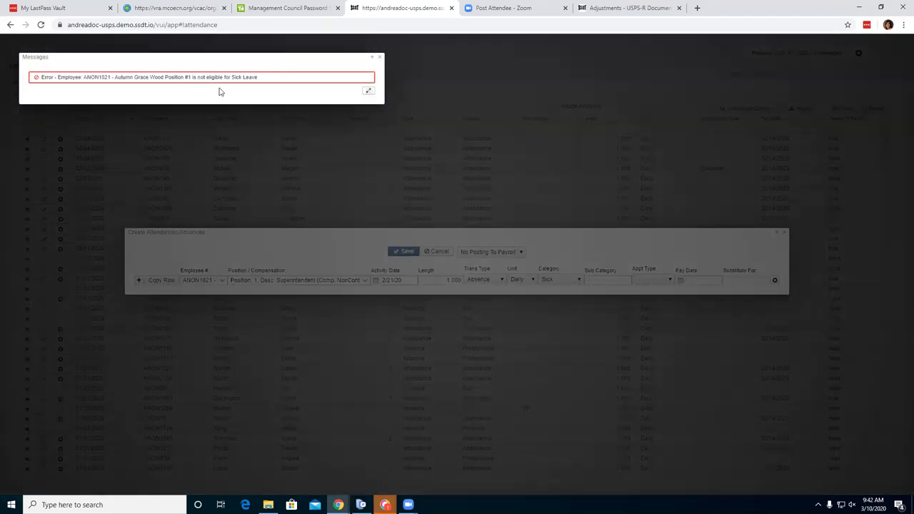
left_click(378, 57)
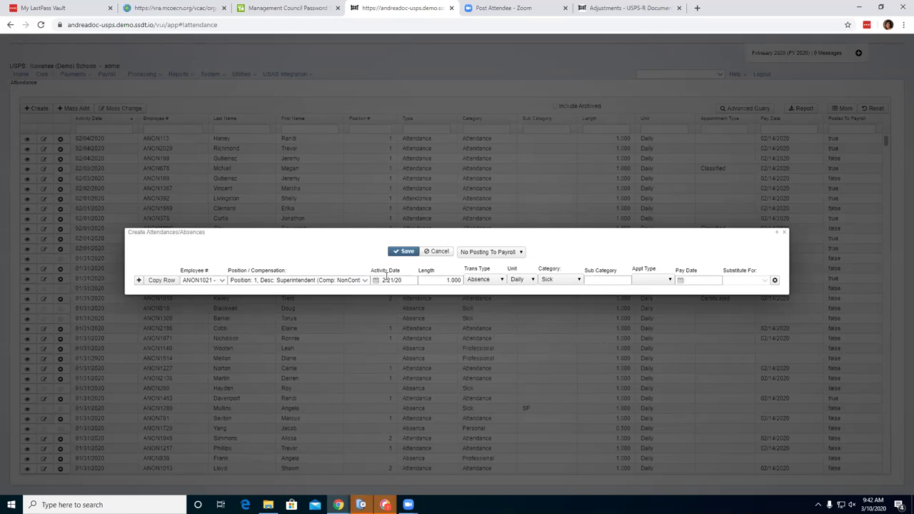
Change the entry to Attendance type and category, set it to Post Future, and save.
left_click(500, 280)
left_click(483, 289)
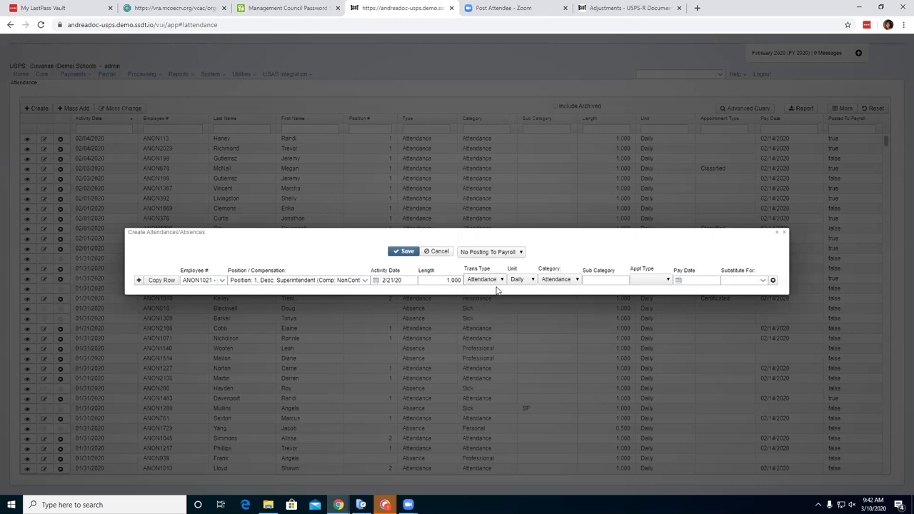
left_click(576, 280)
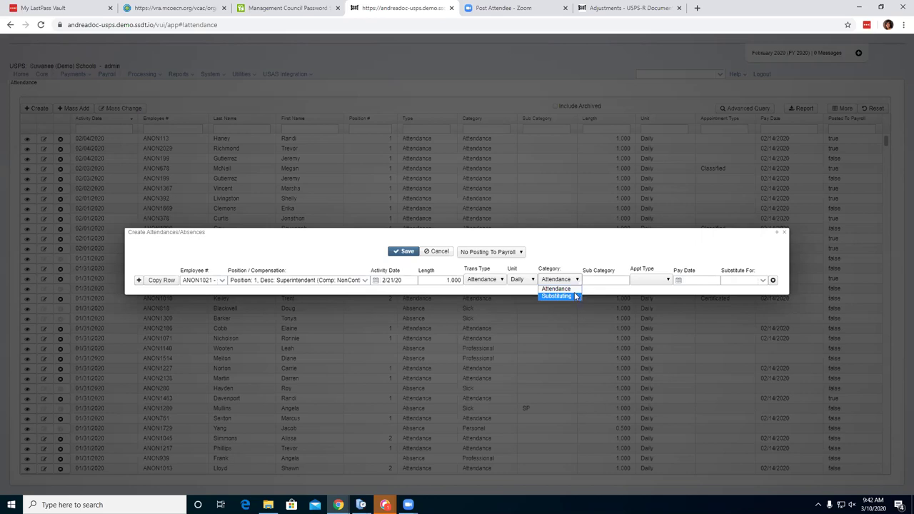
left_click(576, 288)
left_click(521, 252)
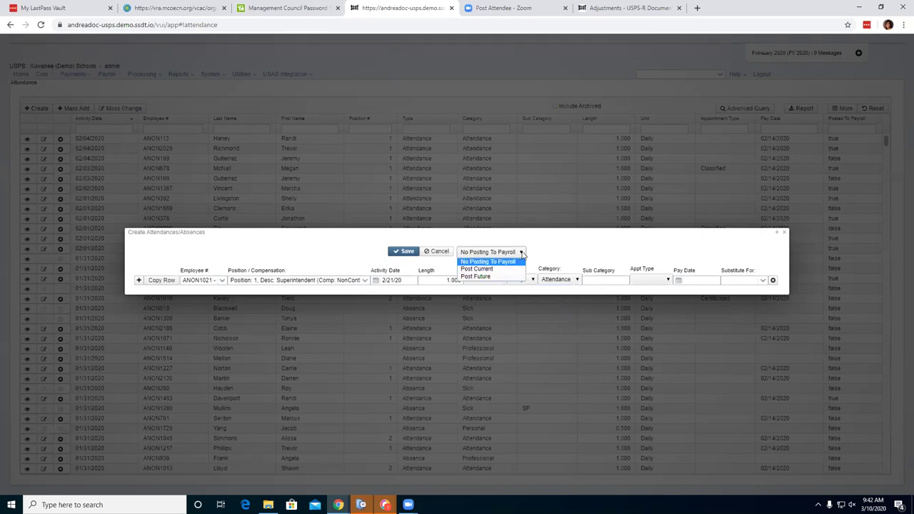
left_click(513, 277)
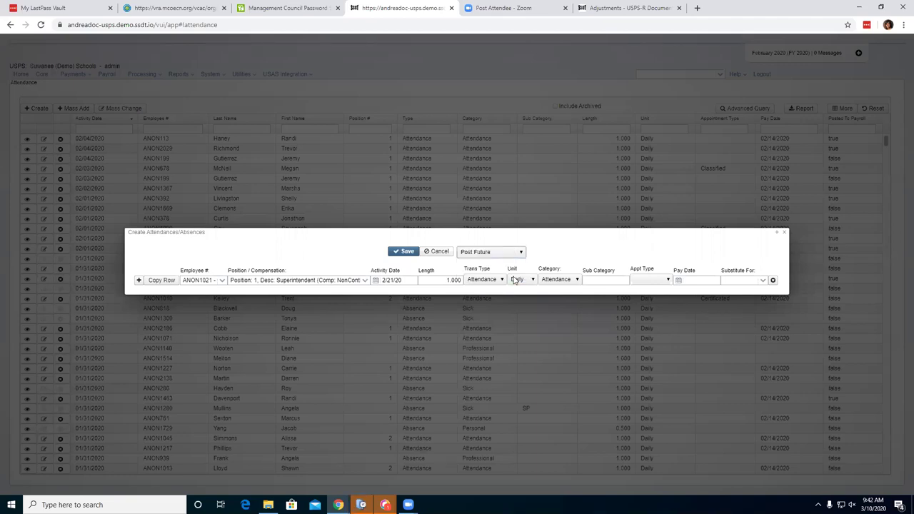
left_click(403, 253)
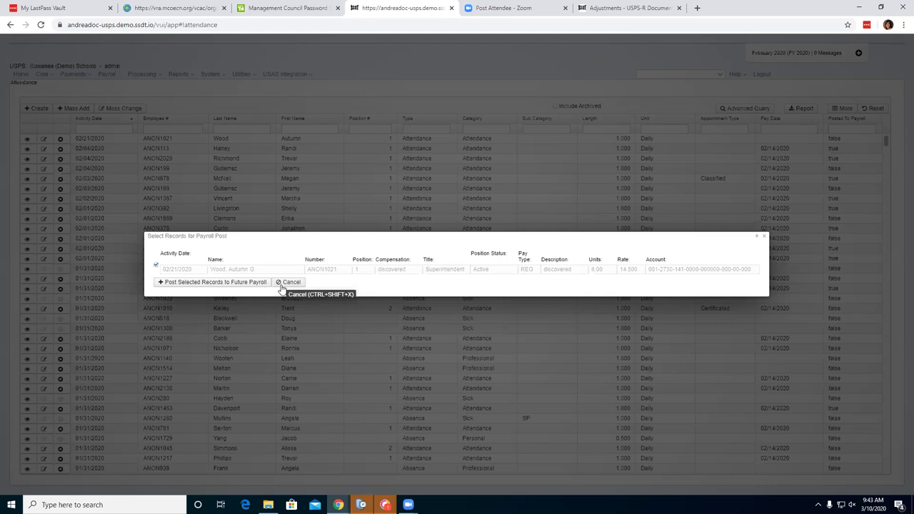
Post the selected 02/21/2020 record to future payroll and close the confirmation.
left_click(230, 283)
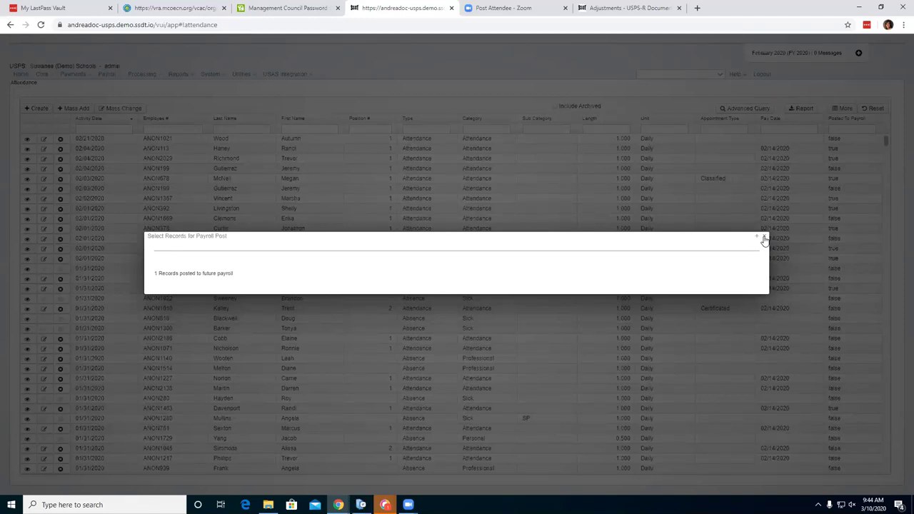
left_click(763, 238)
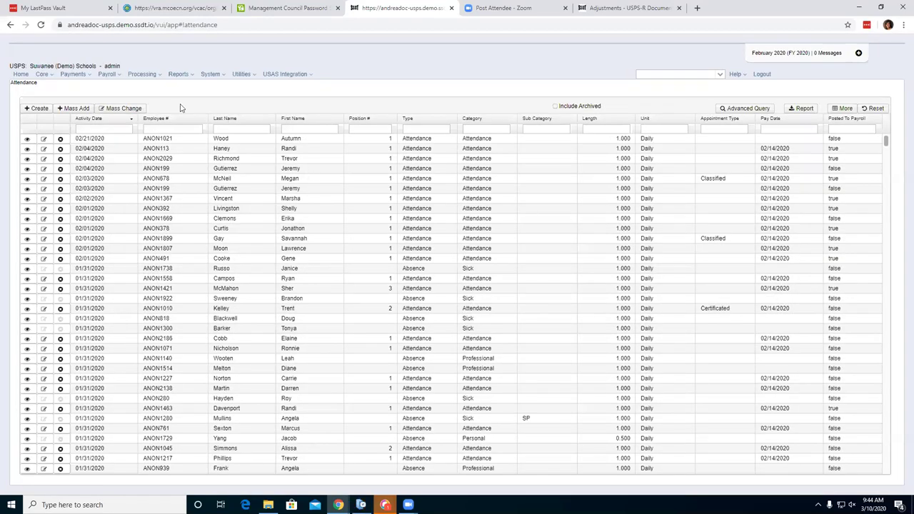
Go to the Future Pay Amounts list from the Payroll menu.
left_click(157, 75)
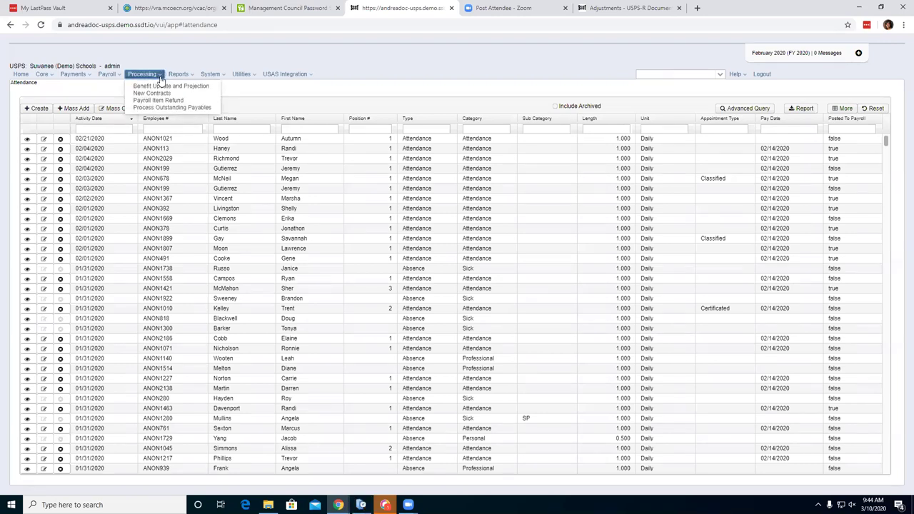
left_click(107, 74)
left_click(121, 93)
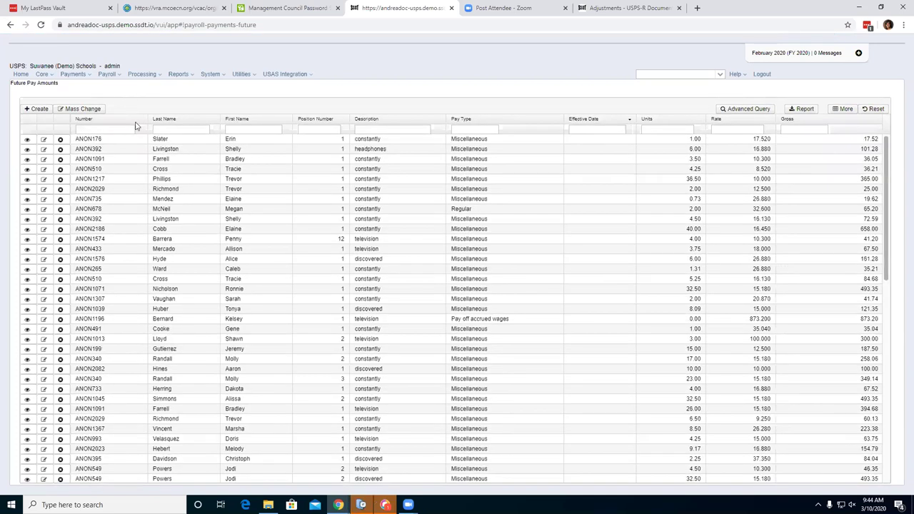
Scroll the list and select the Regular entry of 8.00 units at 14.500.
left_click(158, 129)
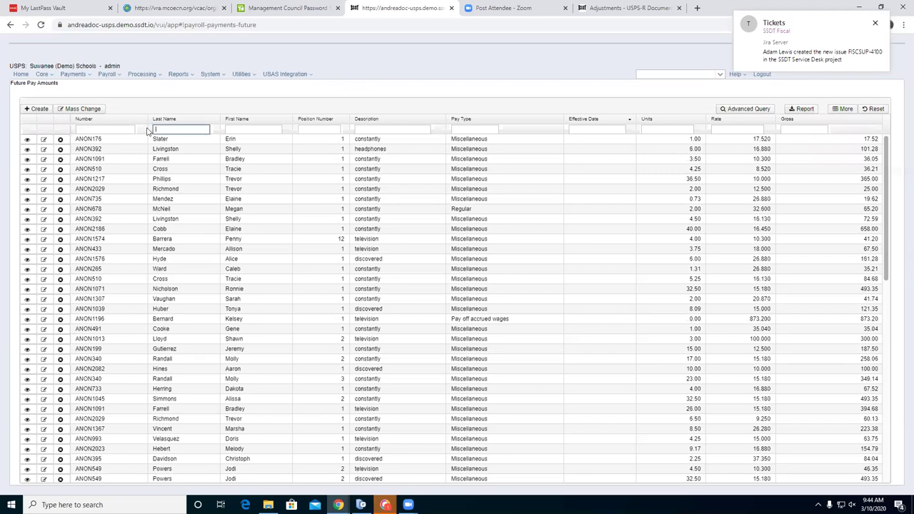
type("hu")
key("BackSpace")
key("BackSpace")
key("BackSpace")
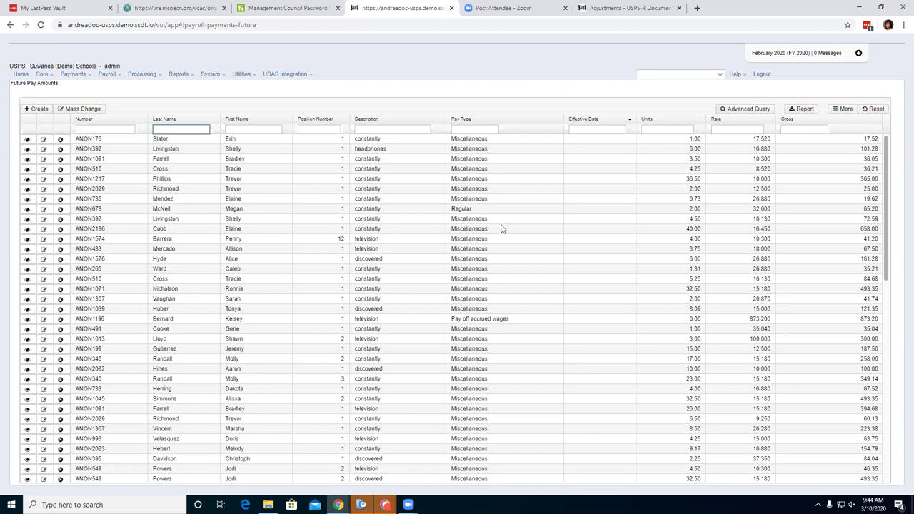
scroll(506, 227, "down", 5)
scroll(507, 227, "down", 4)
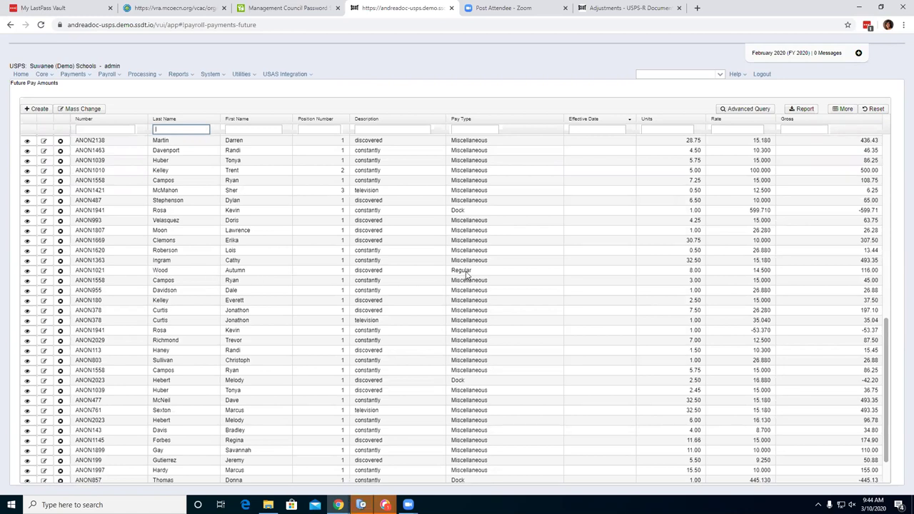
left_click(44, 273)
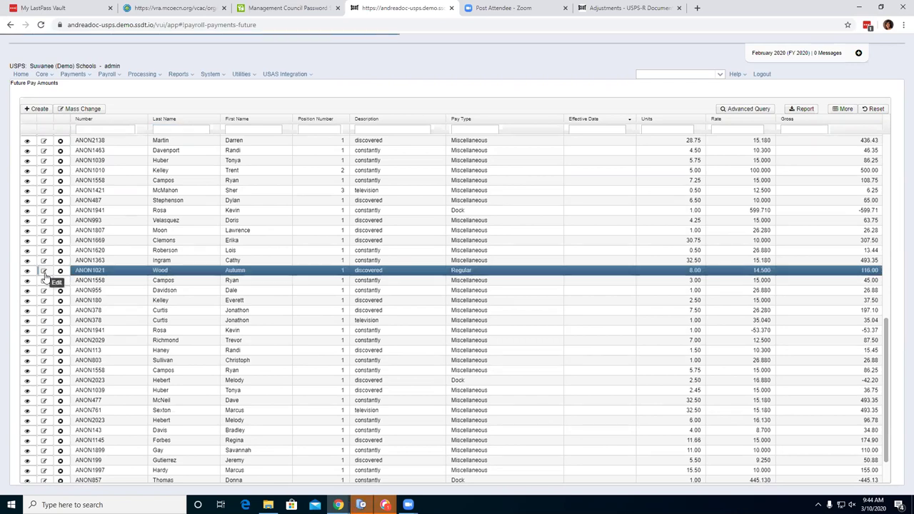
Change the entry's pay type from Regular to Miscellaneous, save, and close the form.
left_click(214, 157)
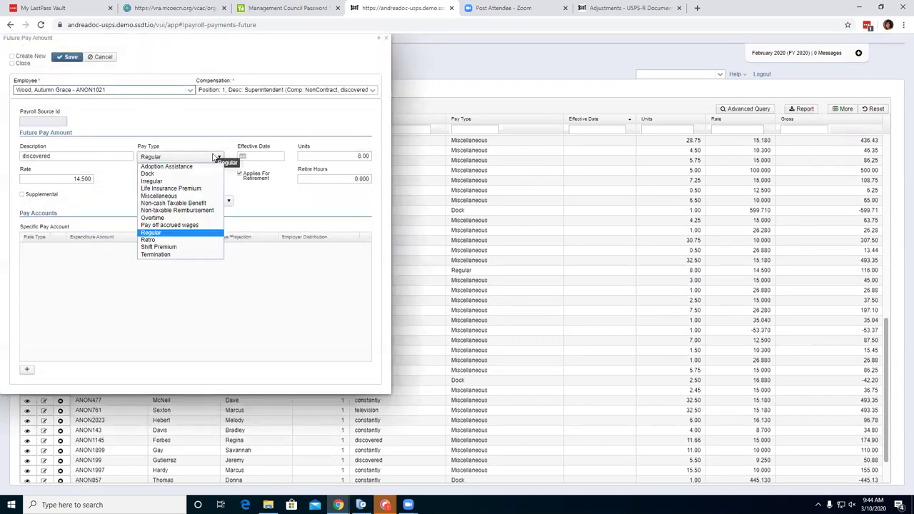
left_click(172, 195)
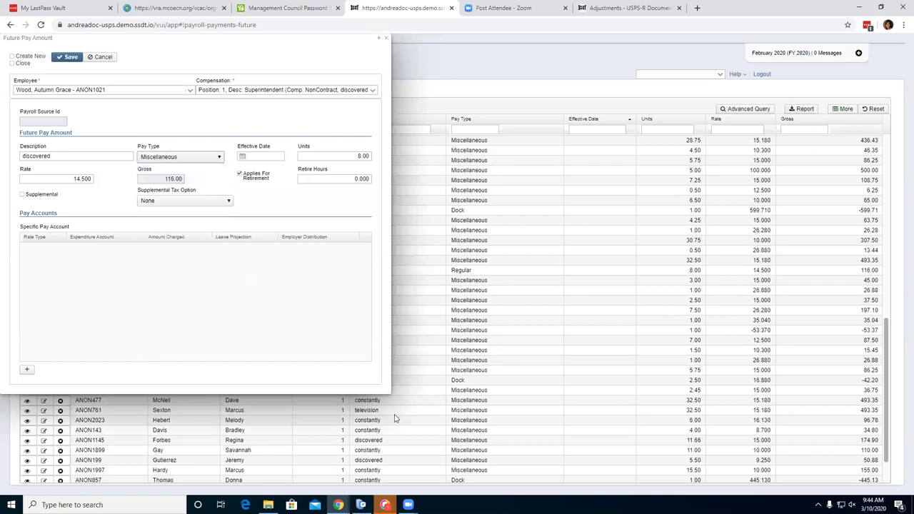
left_click(64, 57)
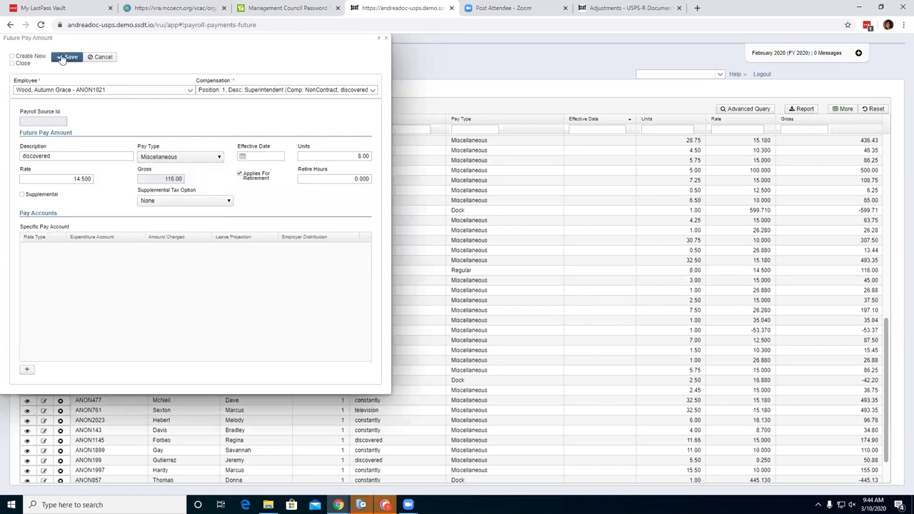
left_click(386, 39)
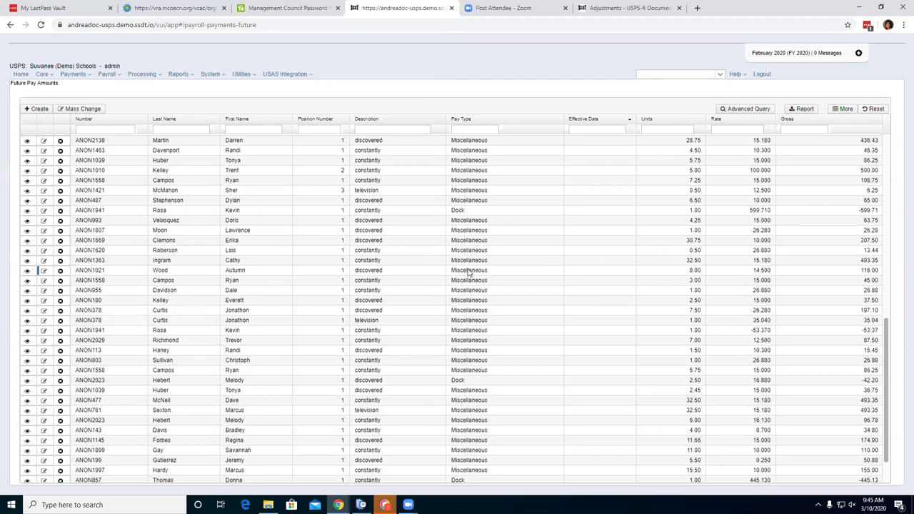
Open Core > Attendance and start a Mass Add of attendance records.
scroll(246, 294, "up", 10)
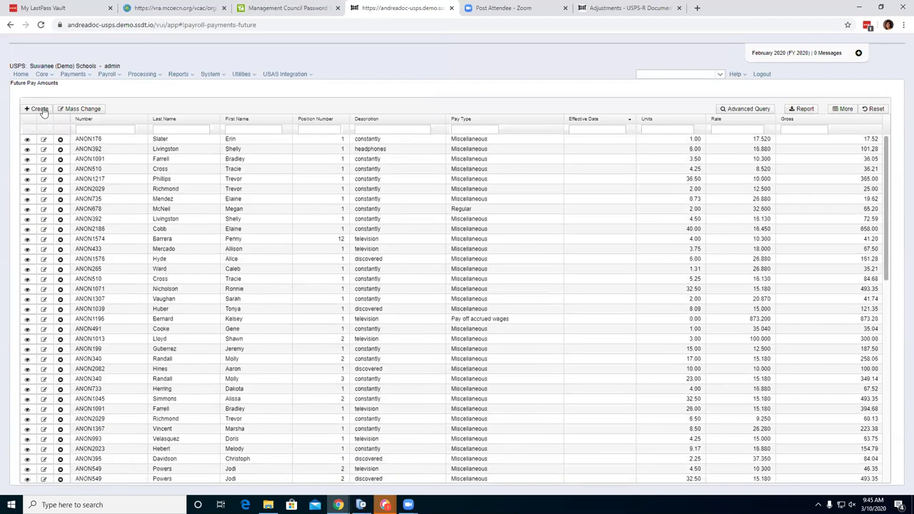
left_click(44, 75)
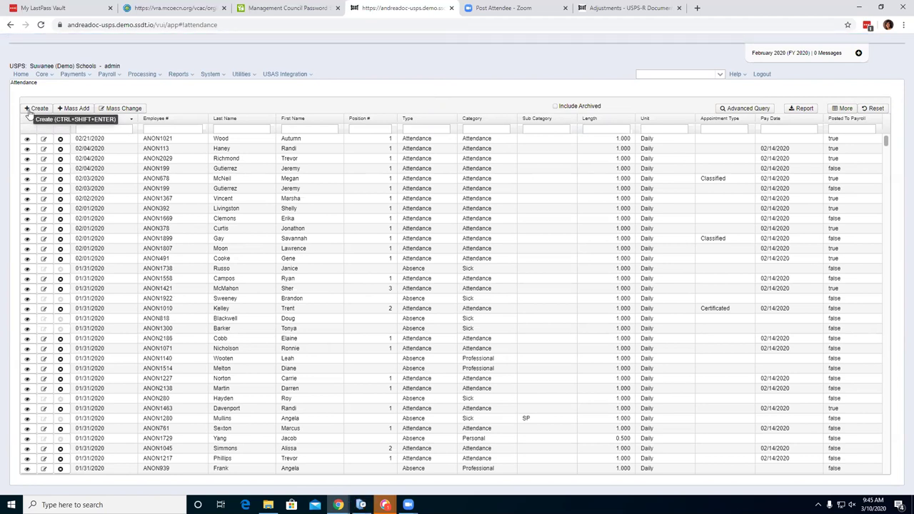
left_click(74, 109)
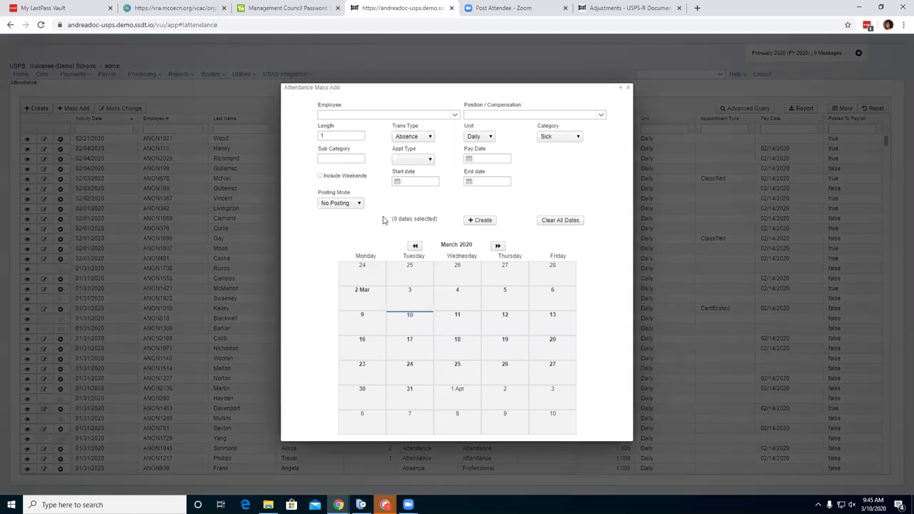
Choose an employee holding a teacher position and select position 2, the Aide position.
left_click(454, 115)
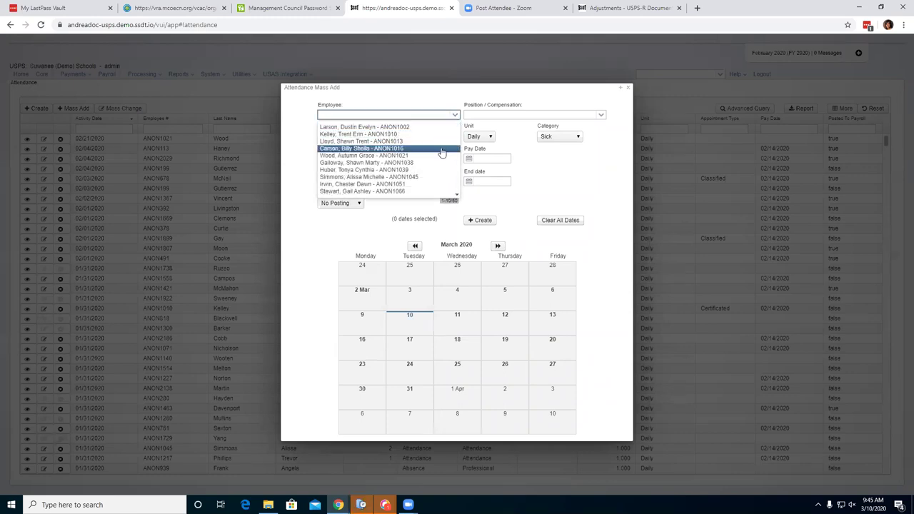
left_click(441, 148)
left_click(600, 116)
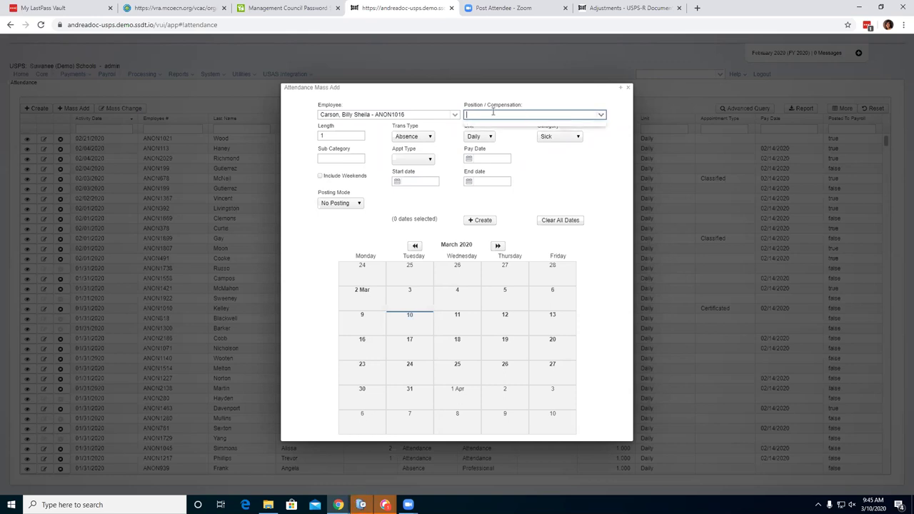
left_click(455, 117)
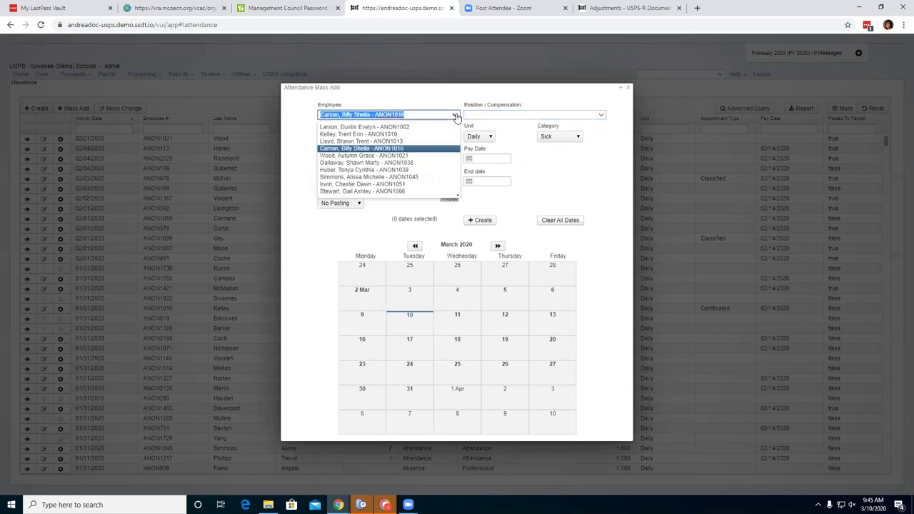
left_click(441, 160)
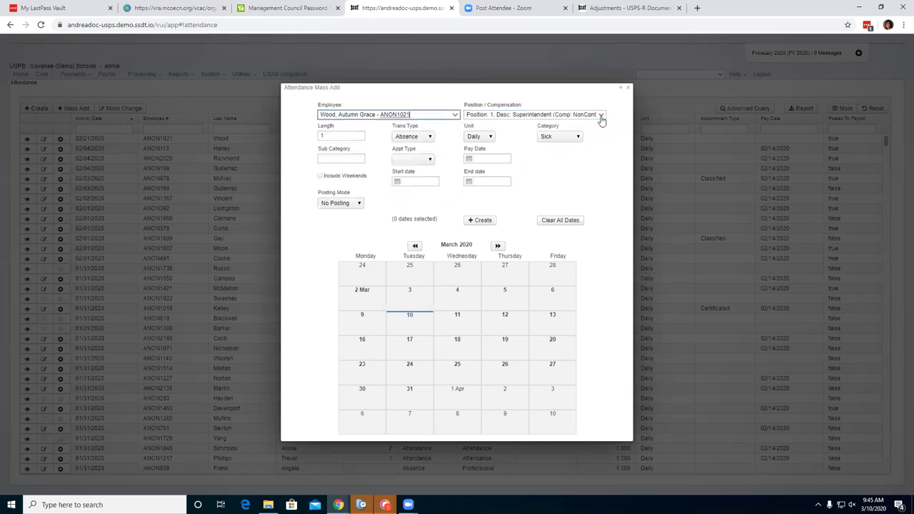
left_click(454, 114)
left_click(371, 169)
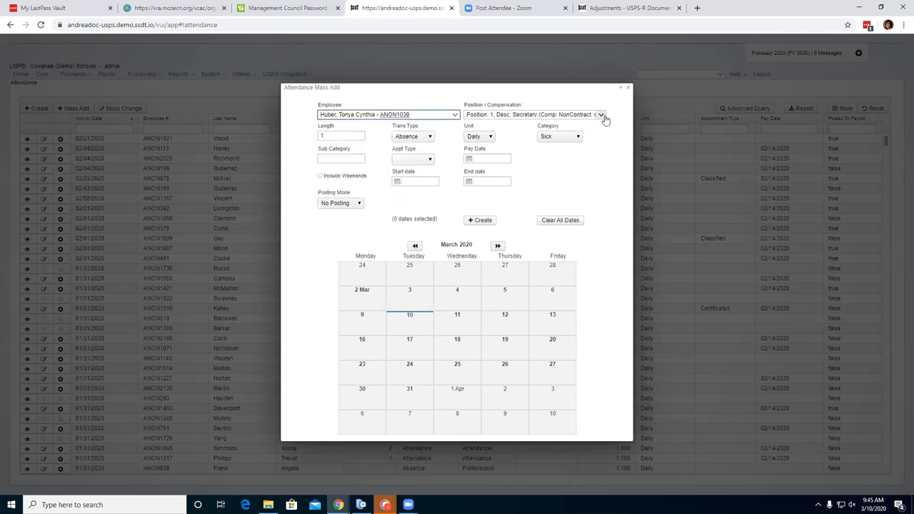
left_click(601, 115)
left_click(603, 116)
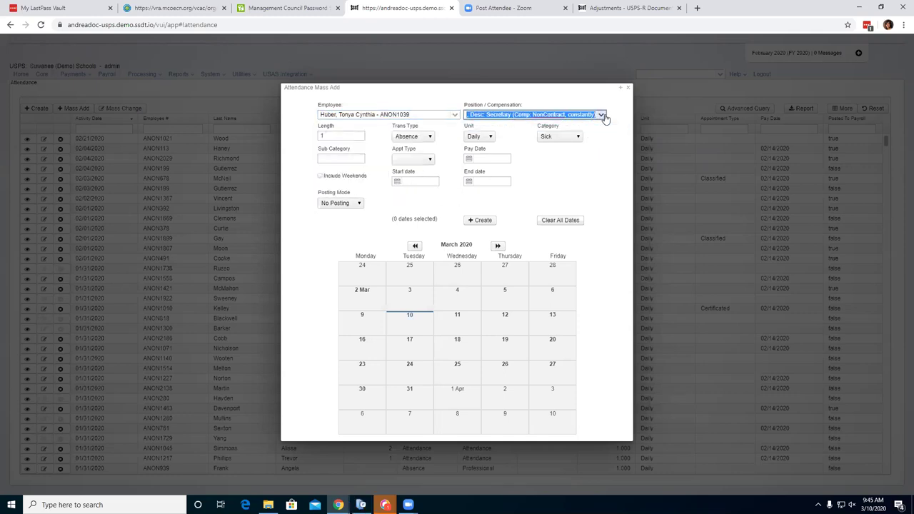
left_click(454, 115)
left_click(396, 191)
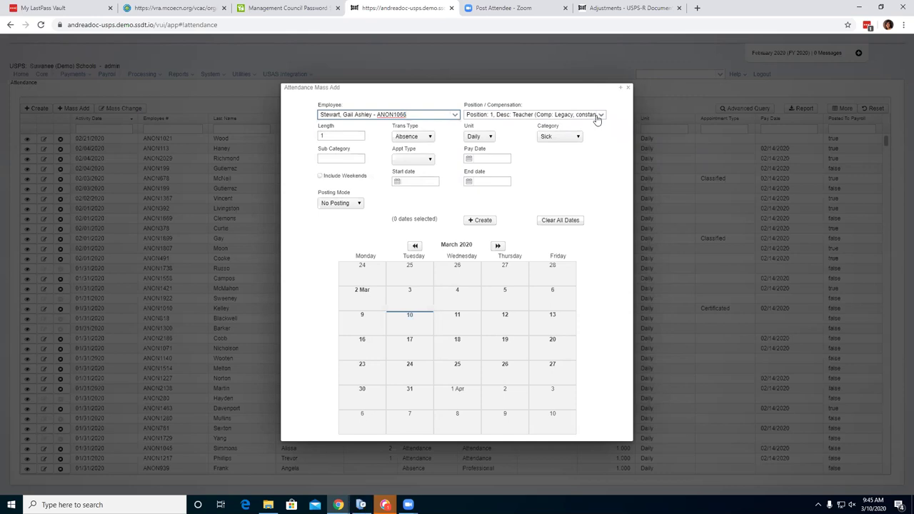
left_click(599, 116)
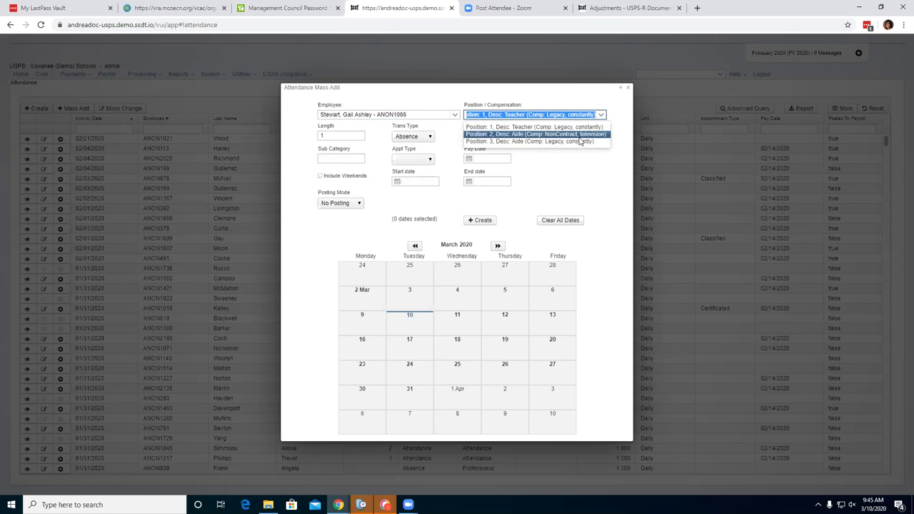
left_click(580, 135)
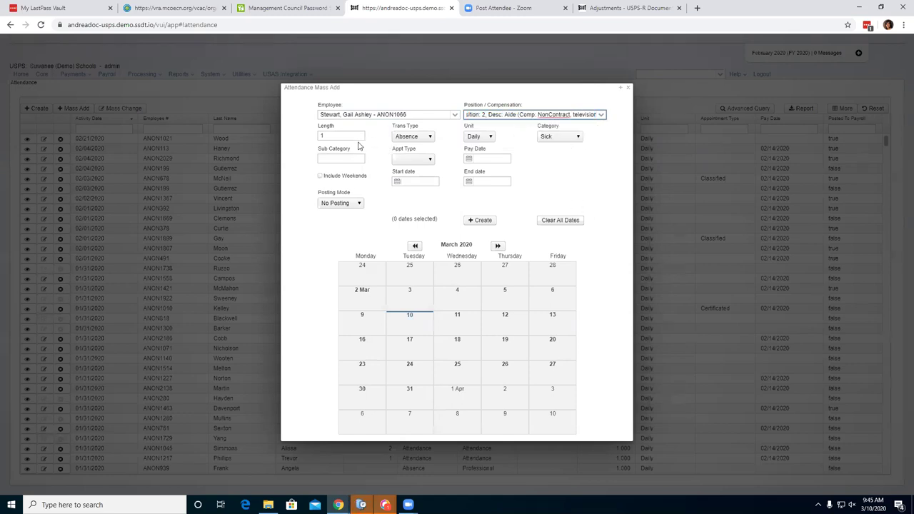
Set the entry to Attendance, category Substituting, appointment type Classified, with no substitute-for employee.
left_click(424, 136)
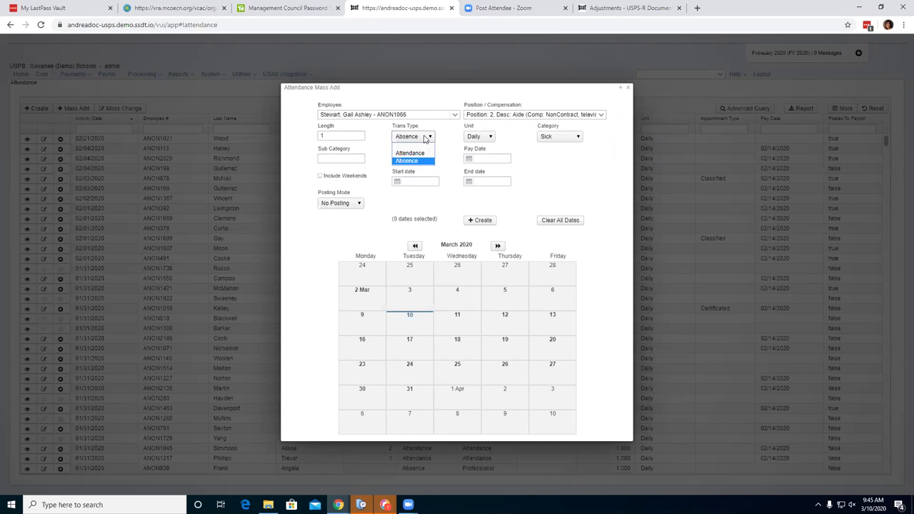
left_click(423, 152)
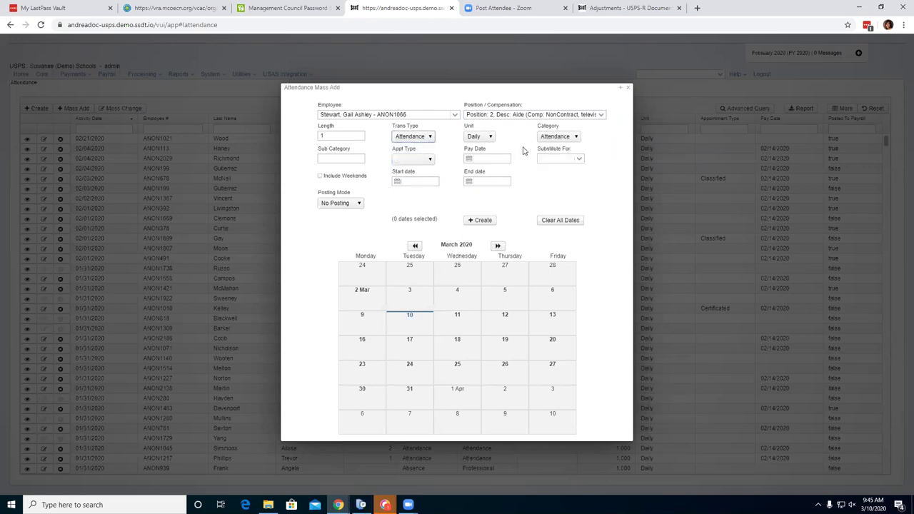
left_click(574, 138)
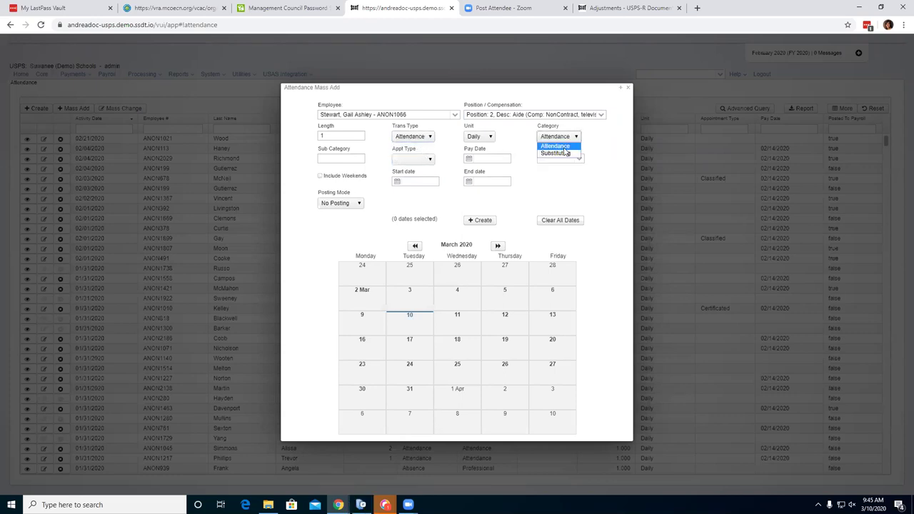
left_click(560, 154)
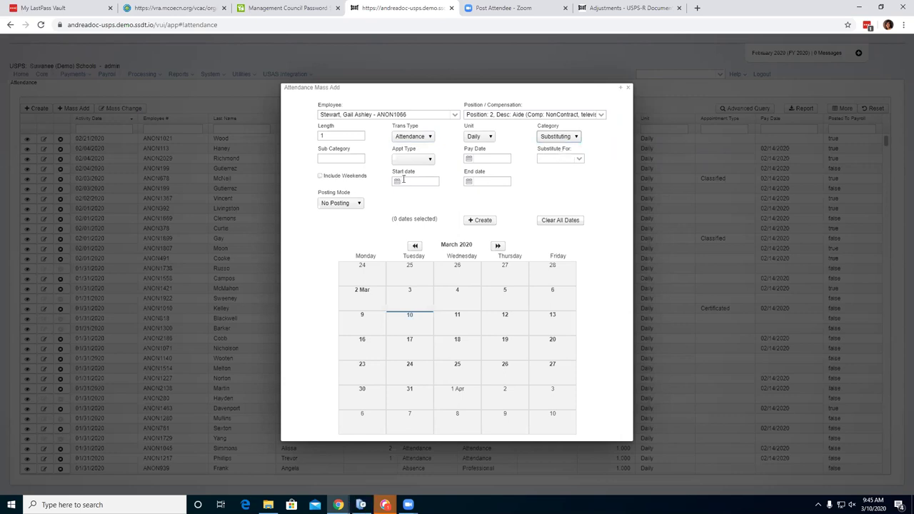
left_click(431, 160)
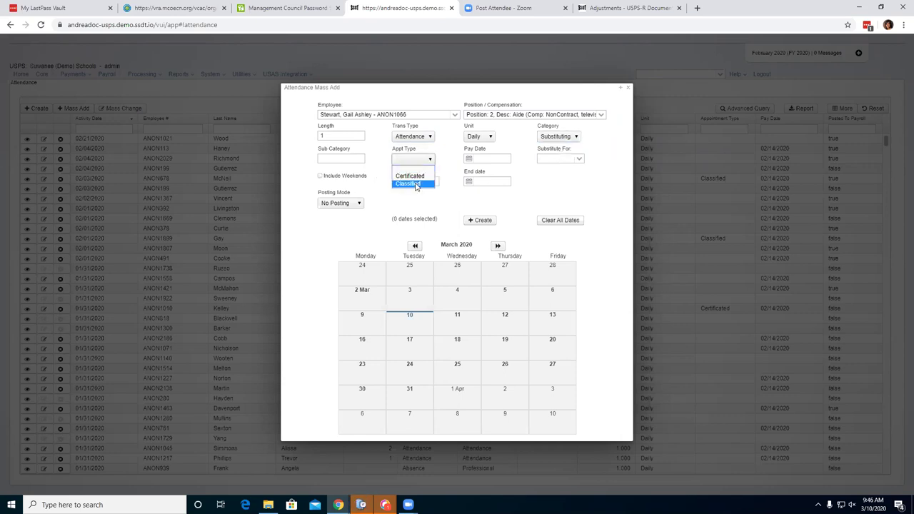
left_click(420, 183)
left_click(580, 158)
left_click(580, 159)
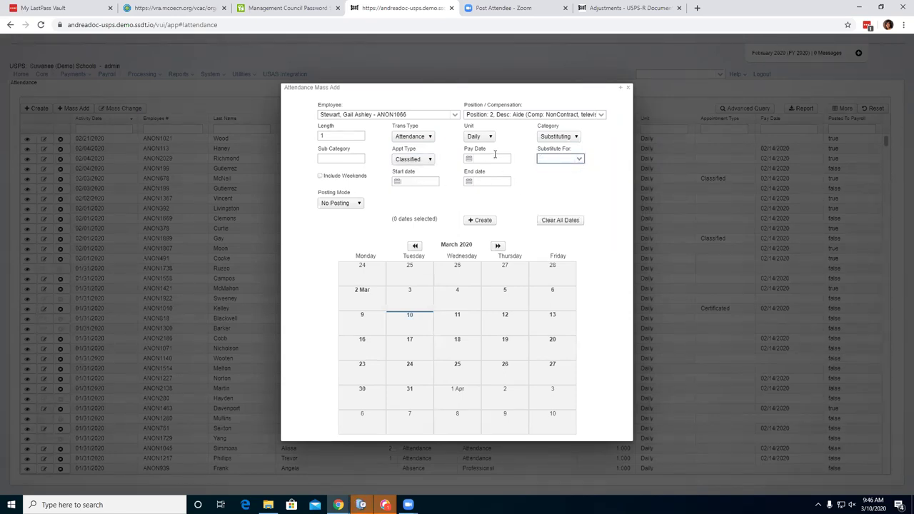
left_click(580, 159)
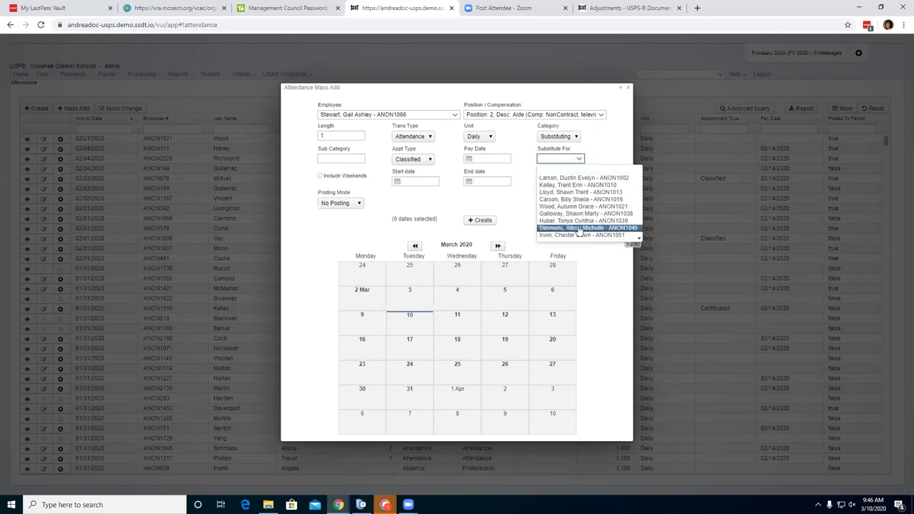
left_click(499, 199)
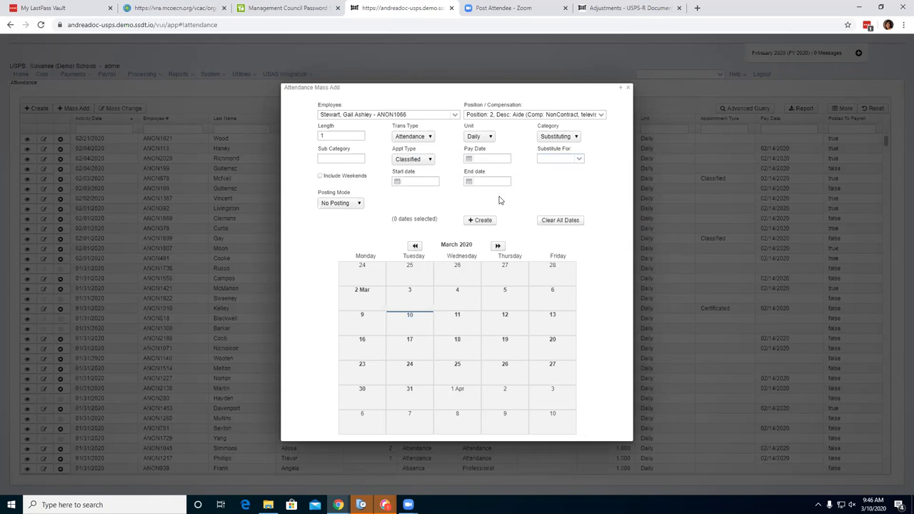
Show February 2020 in the calendar, keeping weekends excluded.
left_click(319, 176)
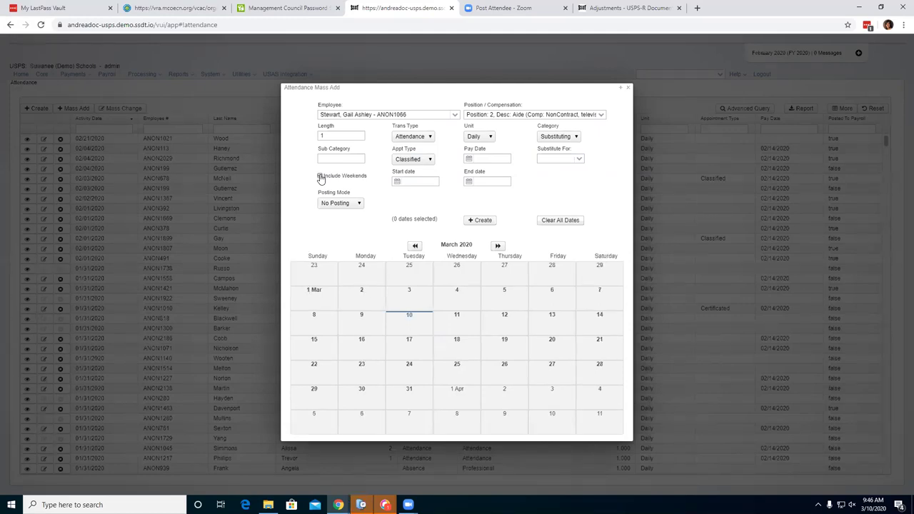
left_click(320, 177)
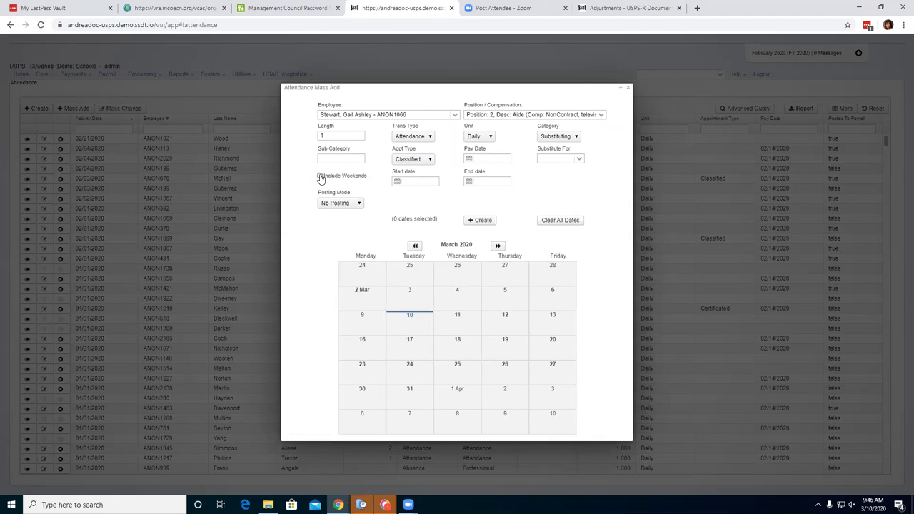
left_click(415, 246)
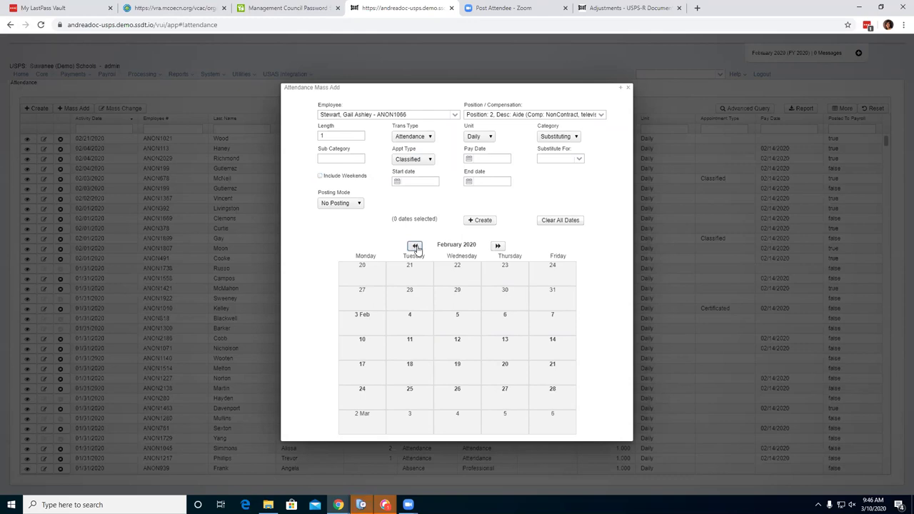
left_click(498, 245)
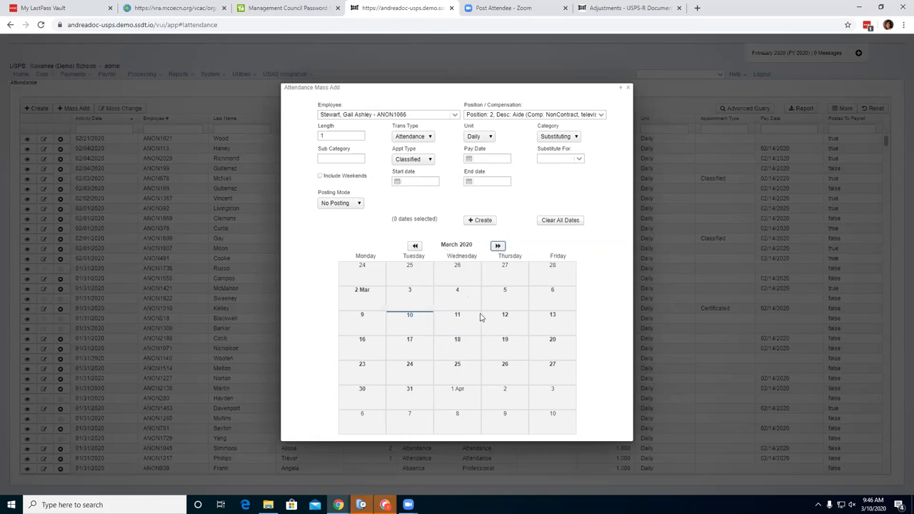
left_click(497, 246)
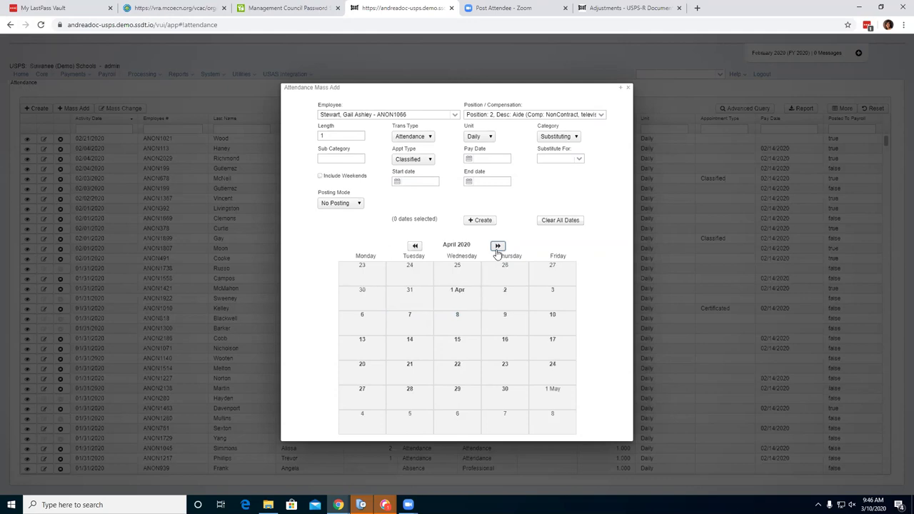
left_click(415, 246)
left_click(415, 246)
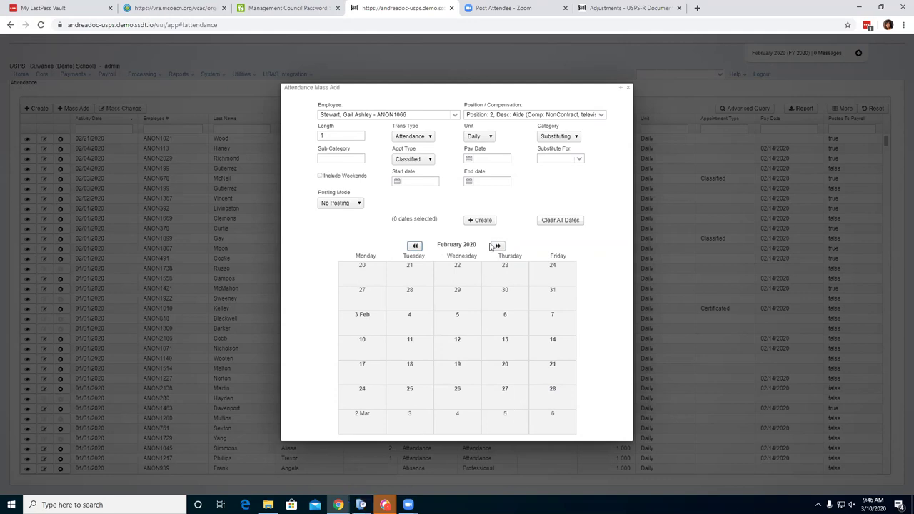
left_click(493, 191)
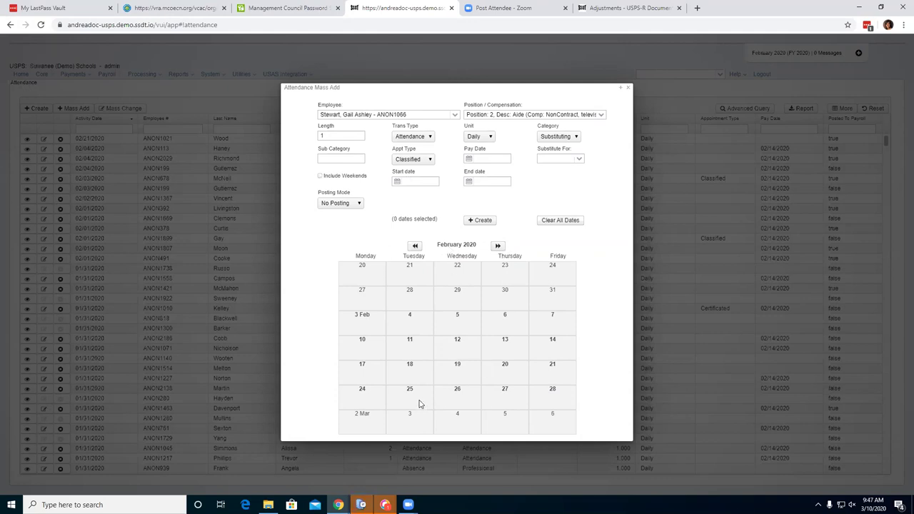
Pick 24 and 28 Feb and 3 and 5 Mar, keeping posting mode No Posting.
left_click(362, 393)
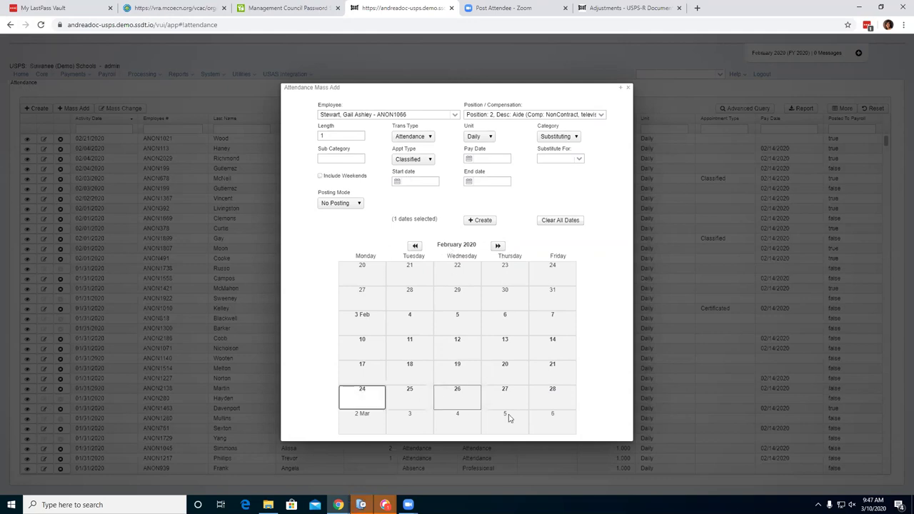
left_click(563, 397)
left_click(412, 424)
left_click(499, 425)
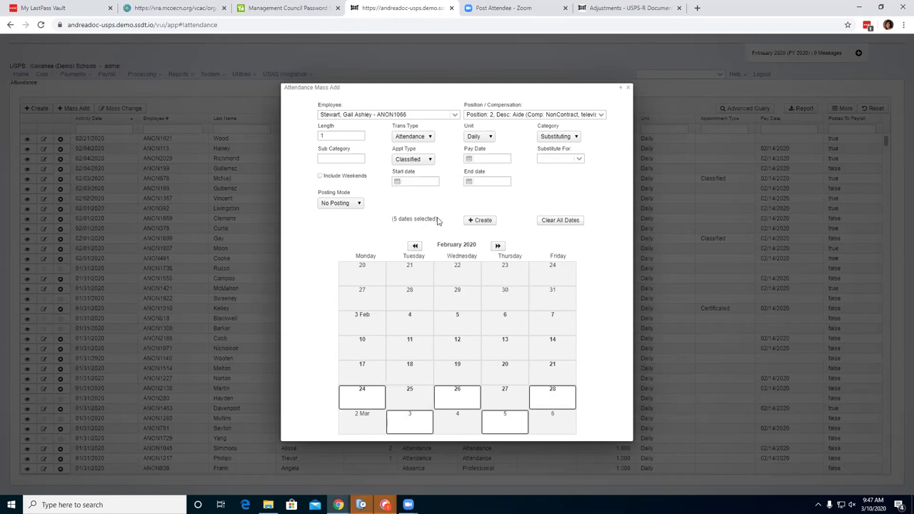
left_click(359, 203)
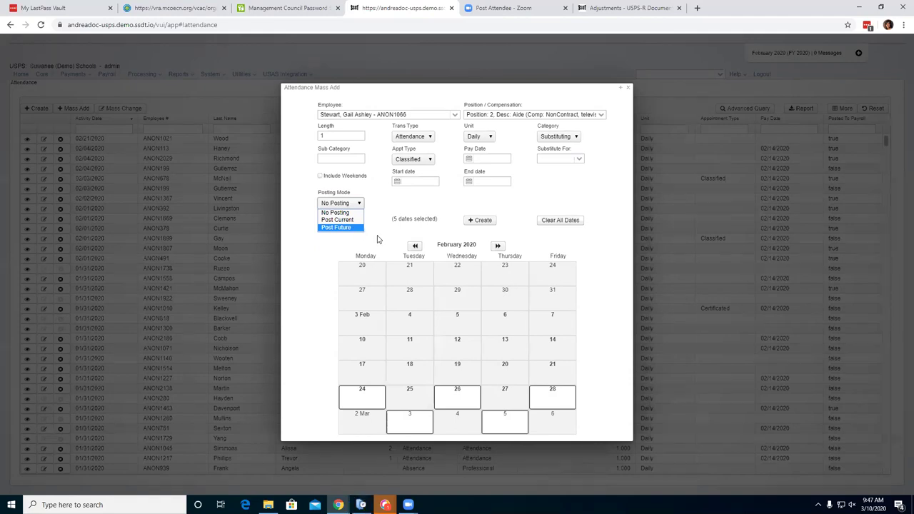
left_click(379, 231)
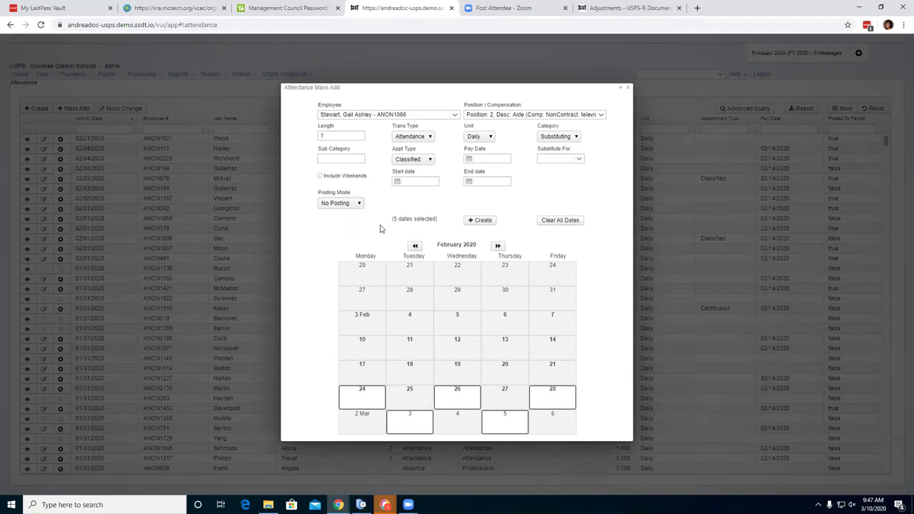
Clear the dates, pick 24, 26, 28 Feb and 3, 5 Mar, and create the records.
left_click(552, 225)
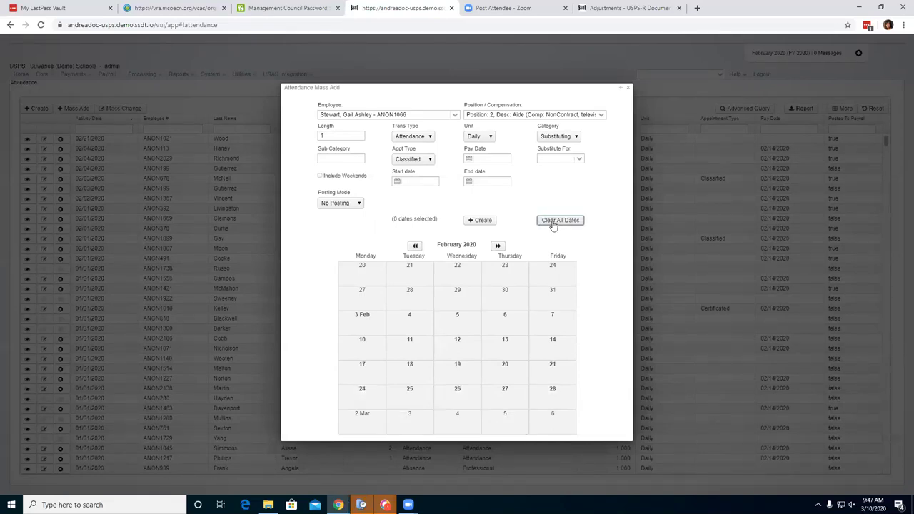
left_click(360, 398)
left_click(442, 400)
left_click(559, 398)
left_click(501, 422)
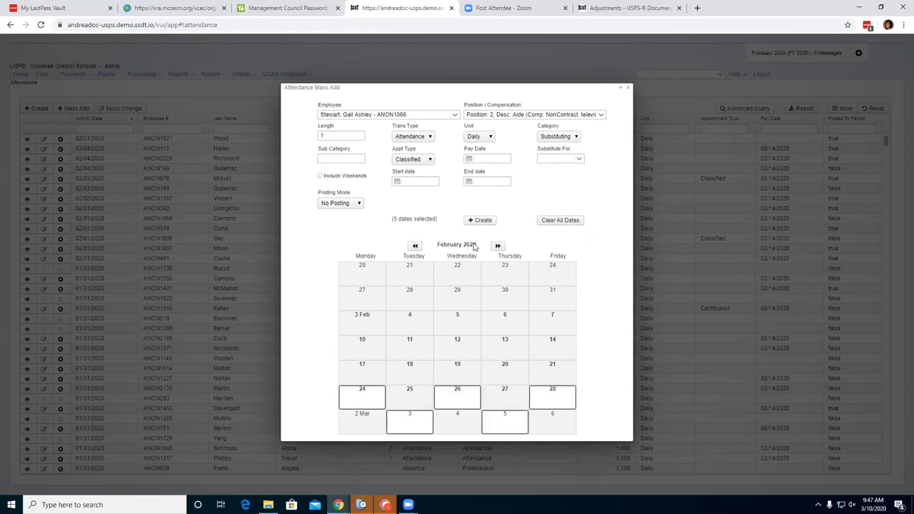
left_click(483, 222)
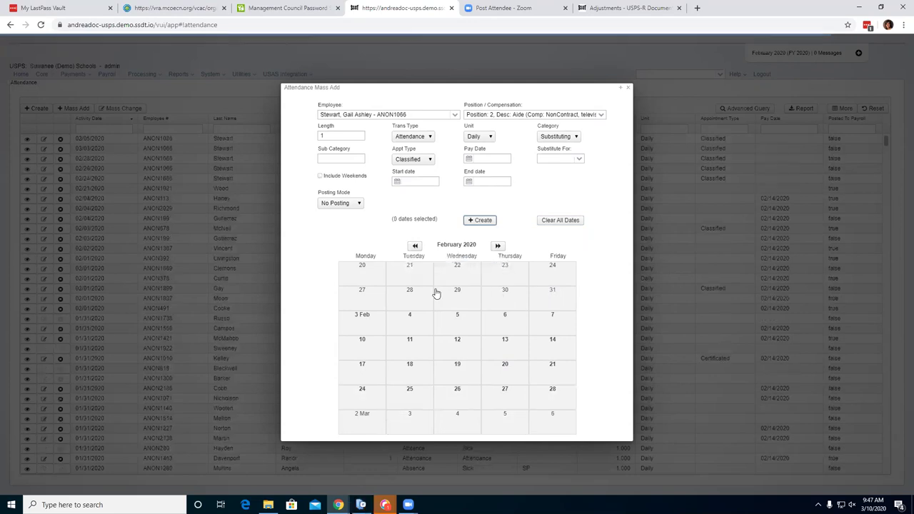
left_click(627, 90)
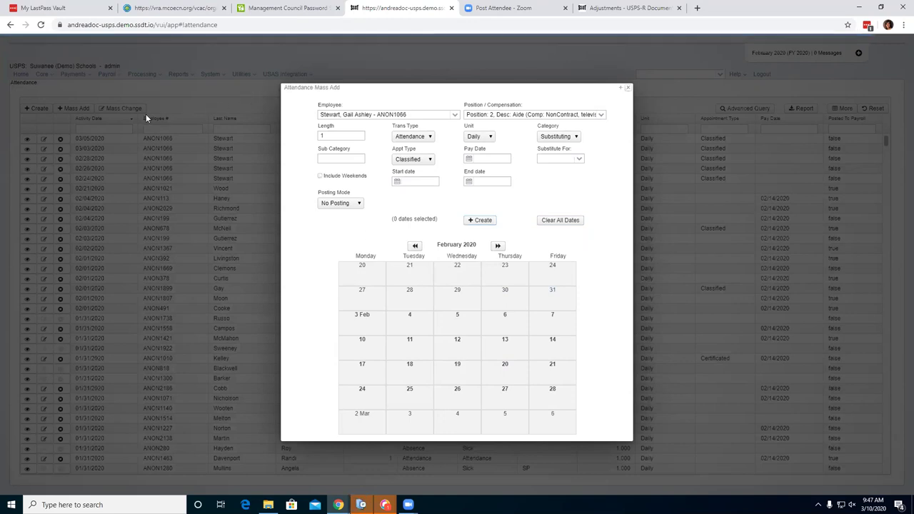
Close the mass-add form and open the Create Attendances/Absences form.
left_click(628, 88)
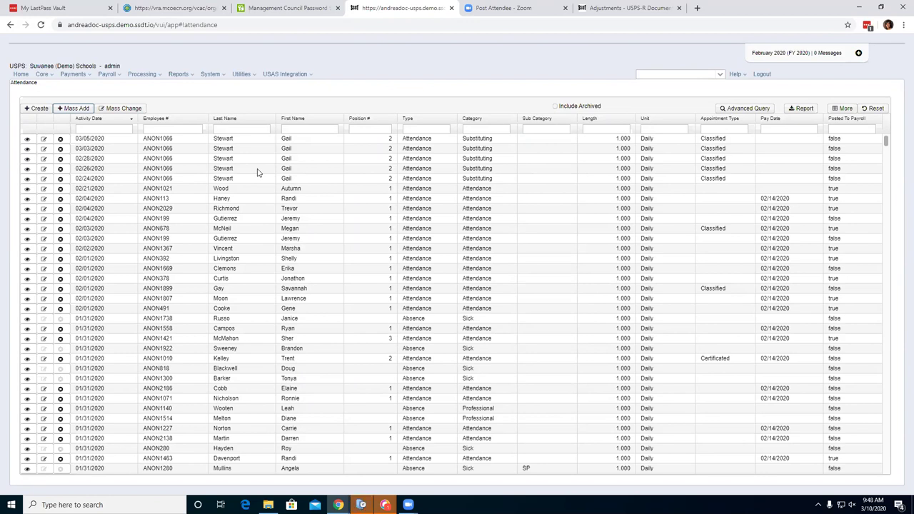
left_click(37, 108)
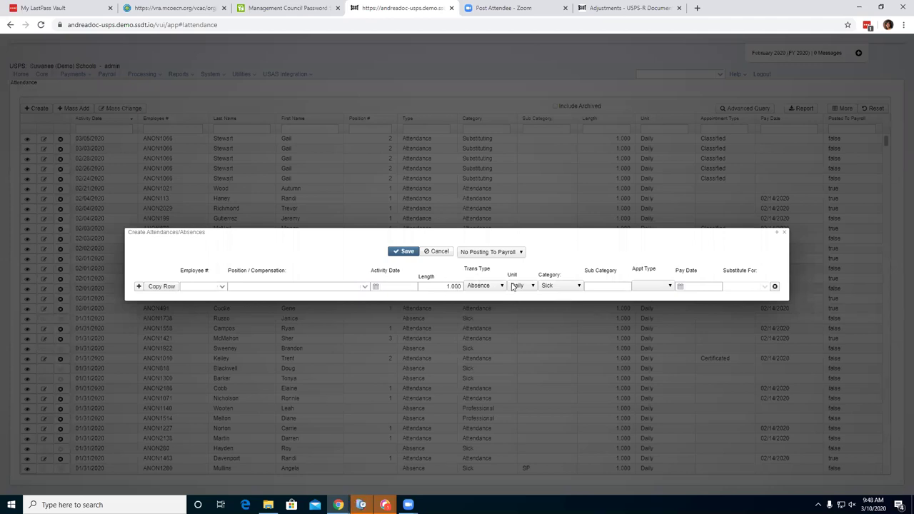
Add a copied row and two more entry rows, then close the form without saving.
left_click(161, 286)
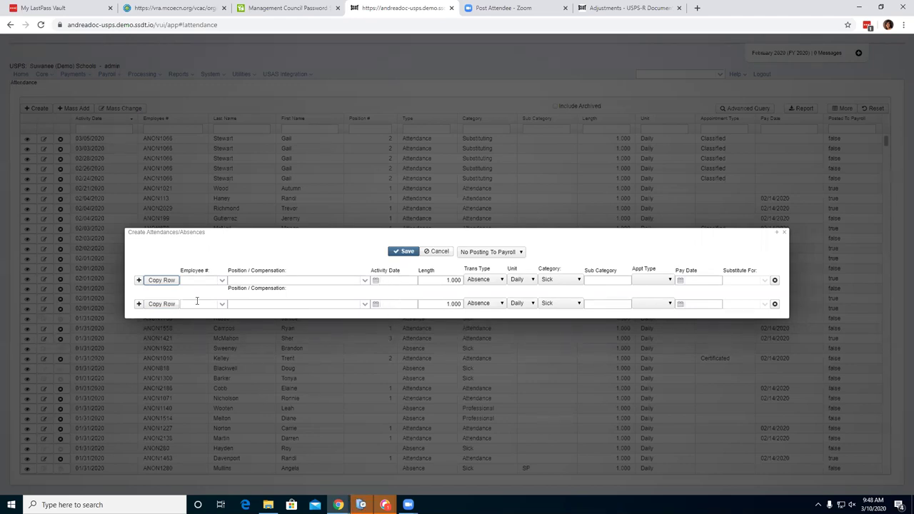
left_click(160, 304)
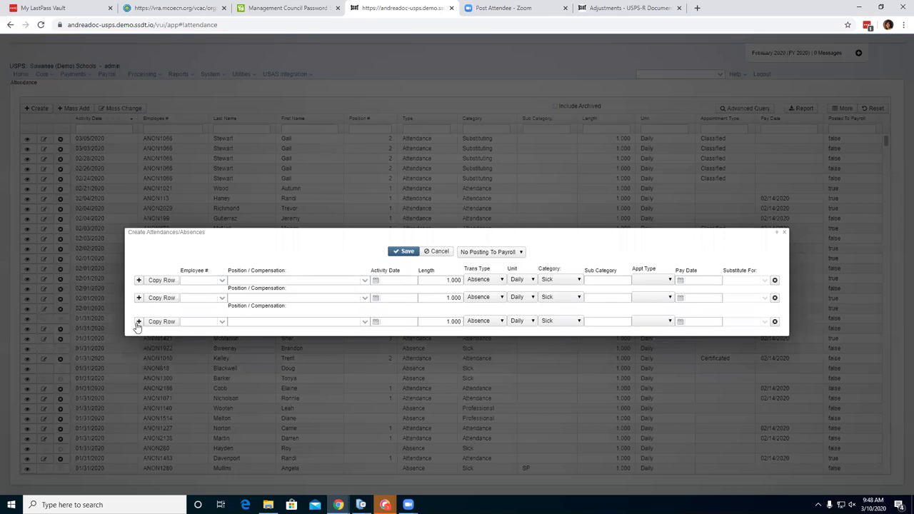
left_click(137, 323)
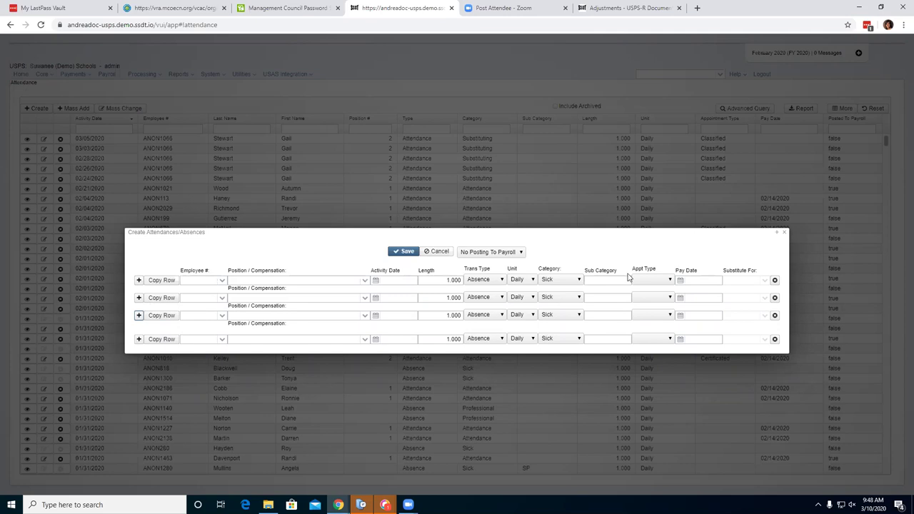
left_click(783, 232)
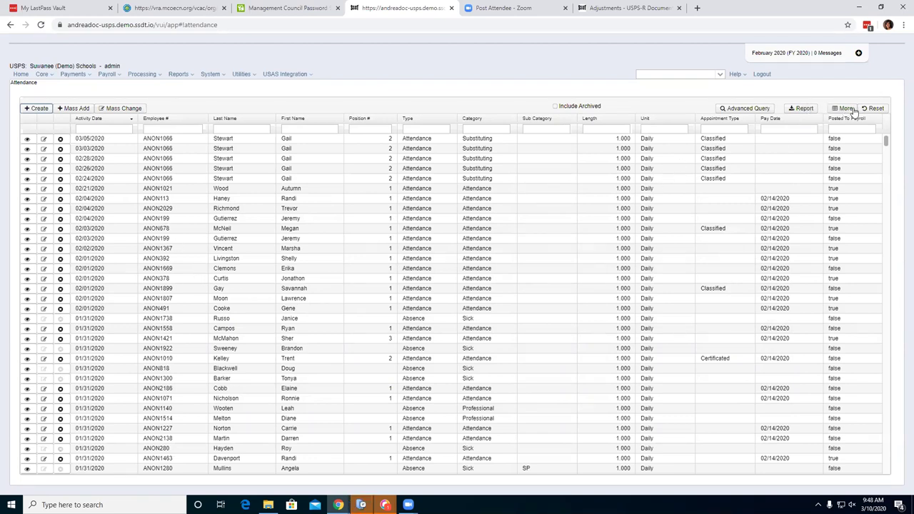
left_click(555, 108)
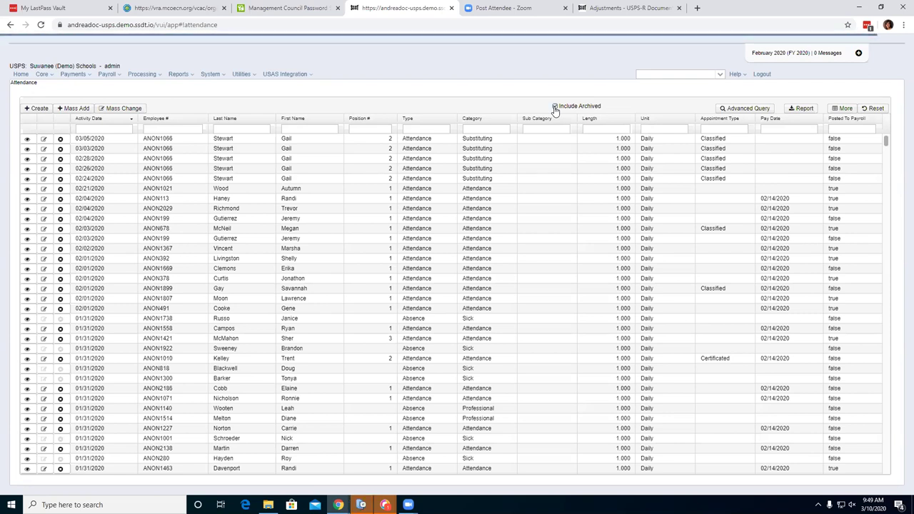
left_click(555, 107)
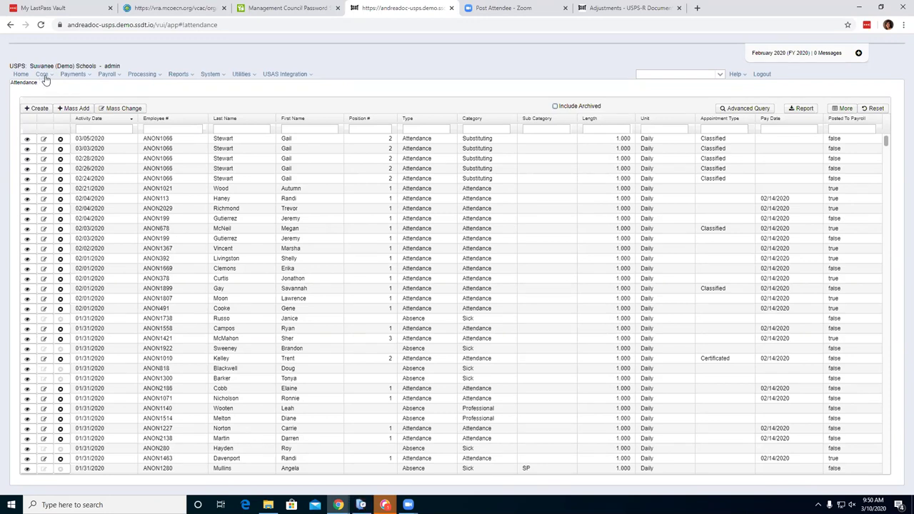
Open Core > Bank Account and edit account 1, Default Bank Account.
left_click(42, 74)
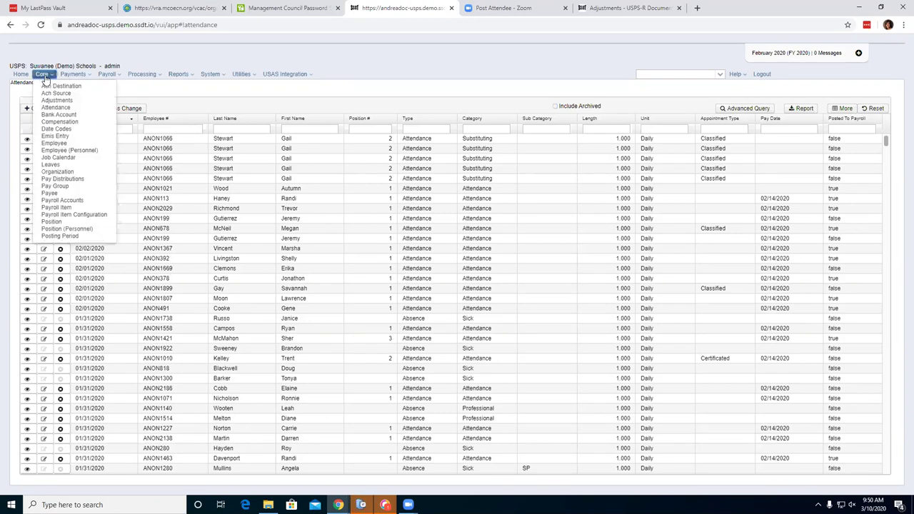
left_click(58, 108)
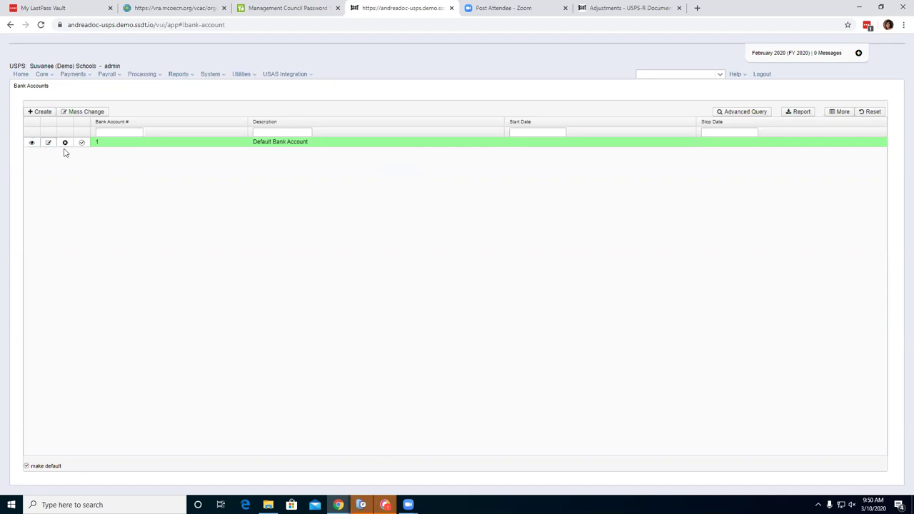
key("Return")
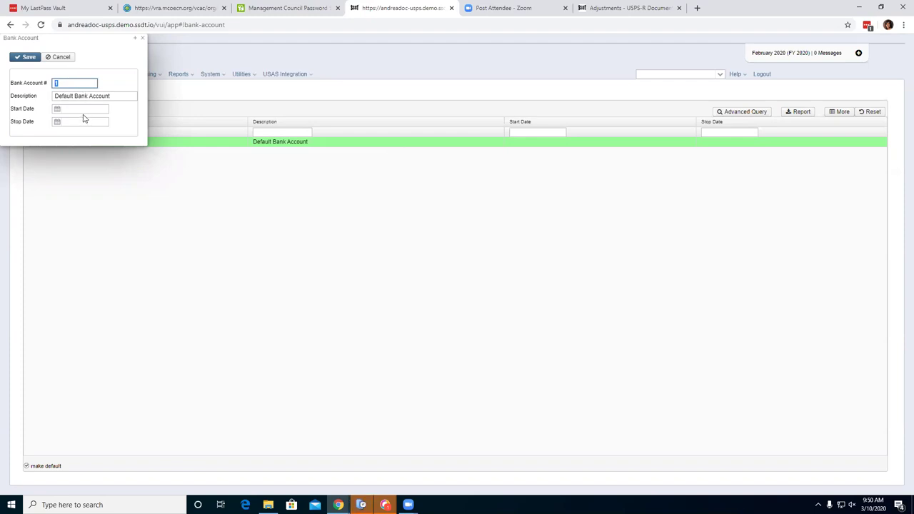
Close the Default Bank Account details, reopen and close them again, then bring up the Core menu.
left_click(142, 39)
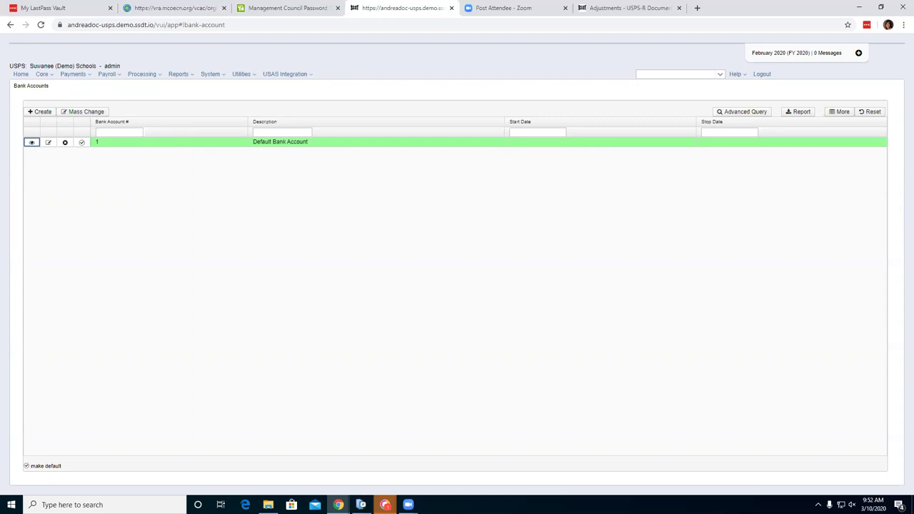
left_click(48, 142)
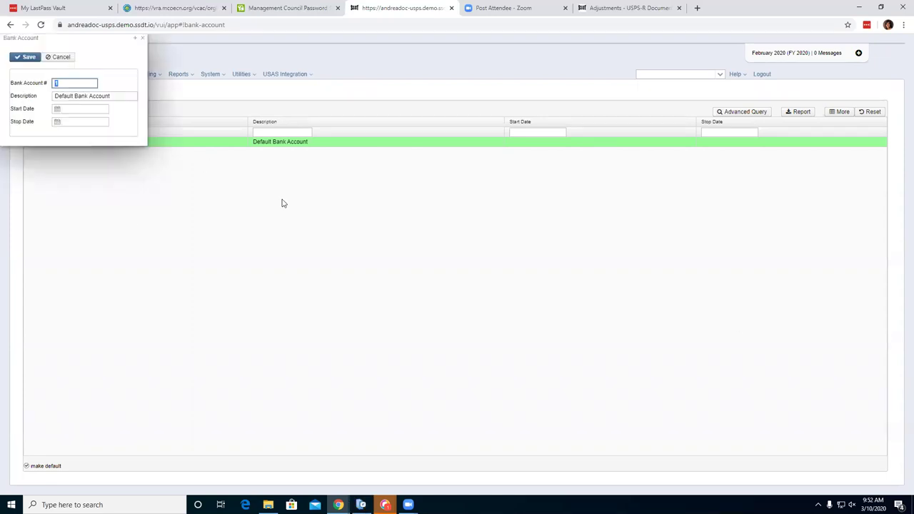
left_click(142, 39)
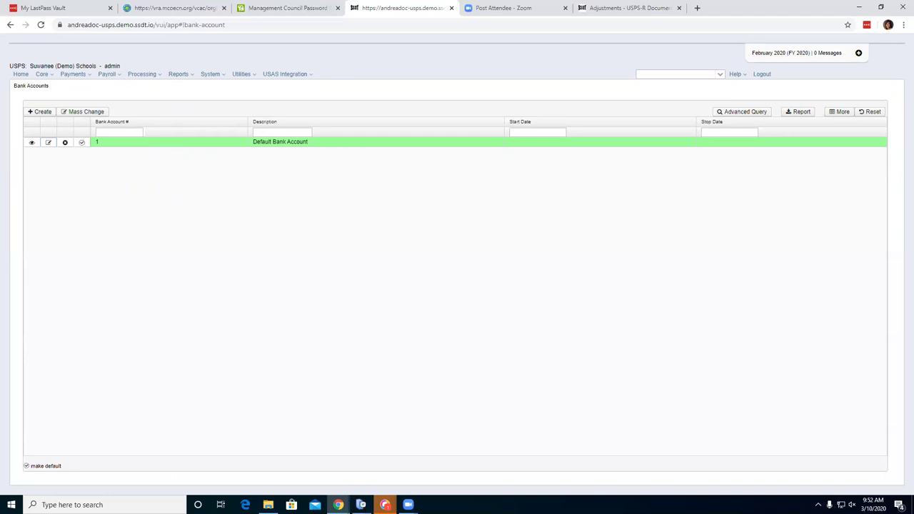
left_click(51, 75)
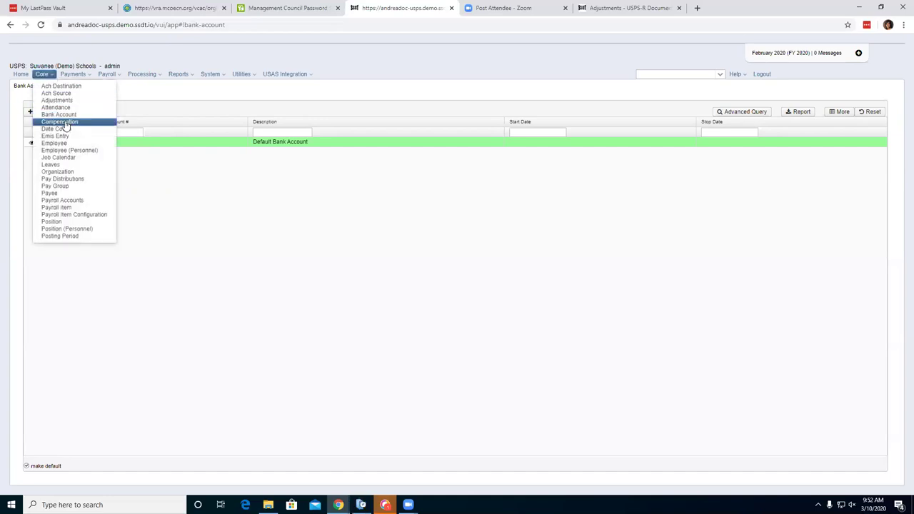
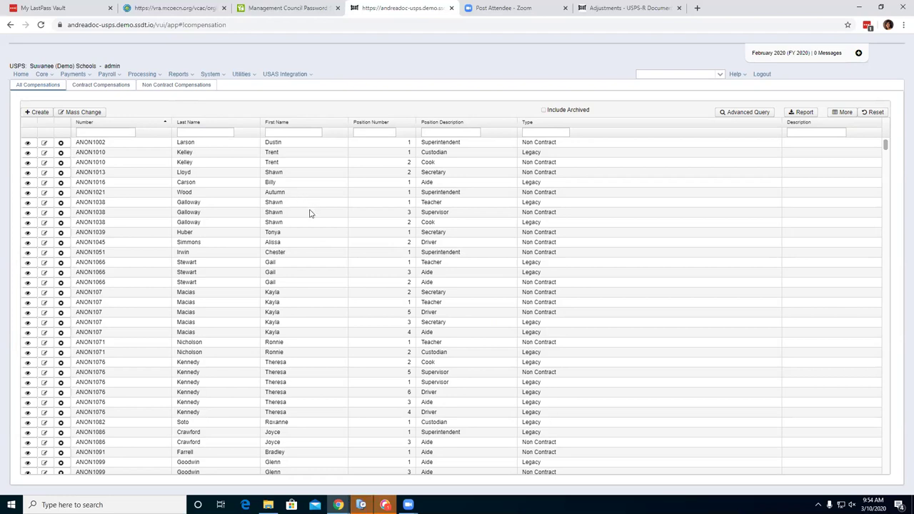
Create a Non Contract compensation for the employee's position 2, Secretary, and continue to the full form.
left_click(38, 113)
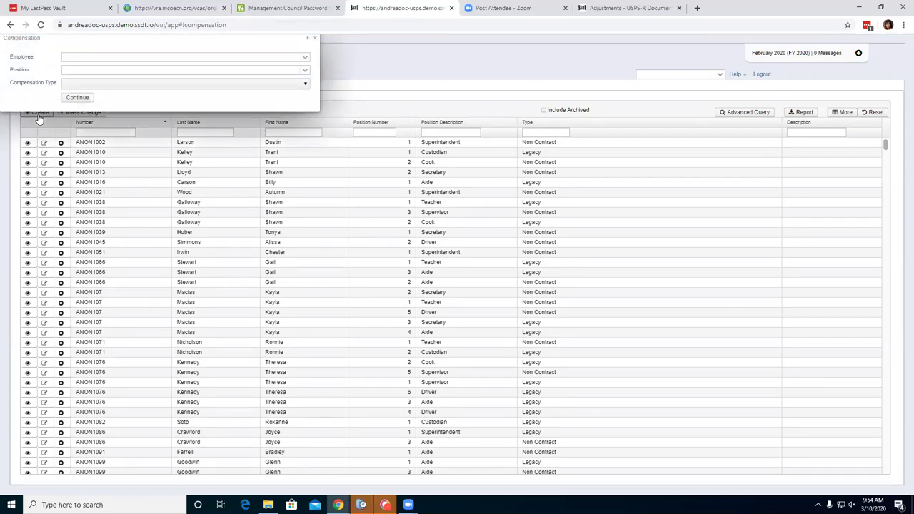
left_click(304, 57)
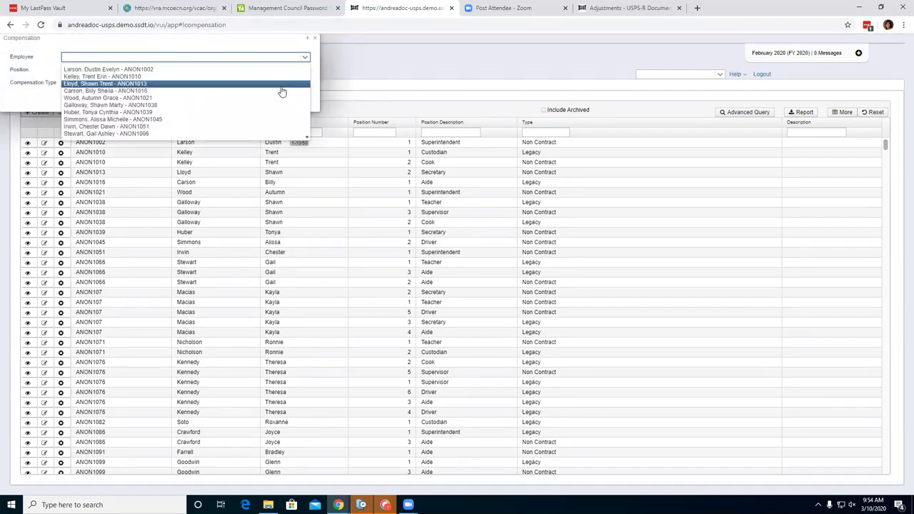
left_click(282, 90)
left_click(303, 70)
left_click(300, 90)
left_click(304, 85)
left_click(300, 107)
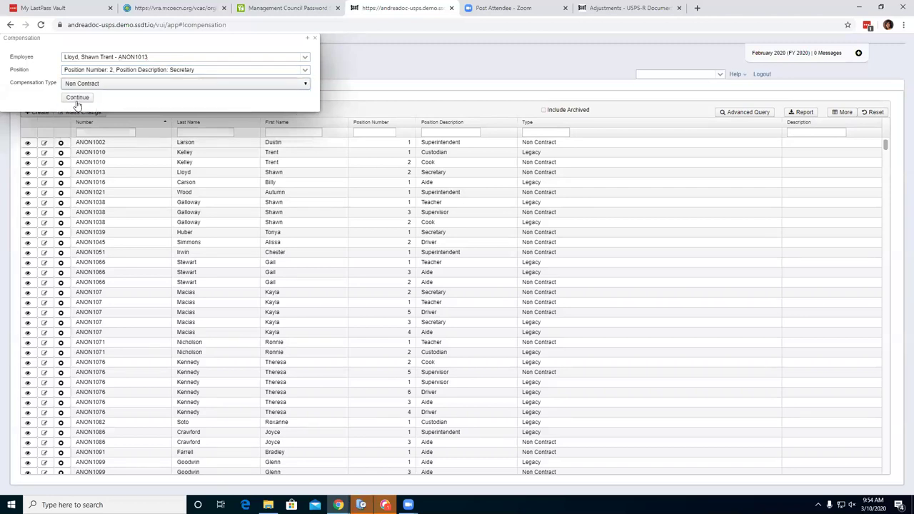
left_click(77, 98)
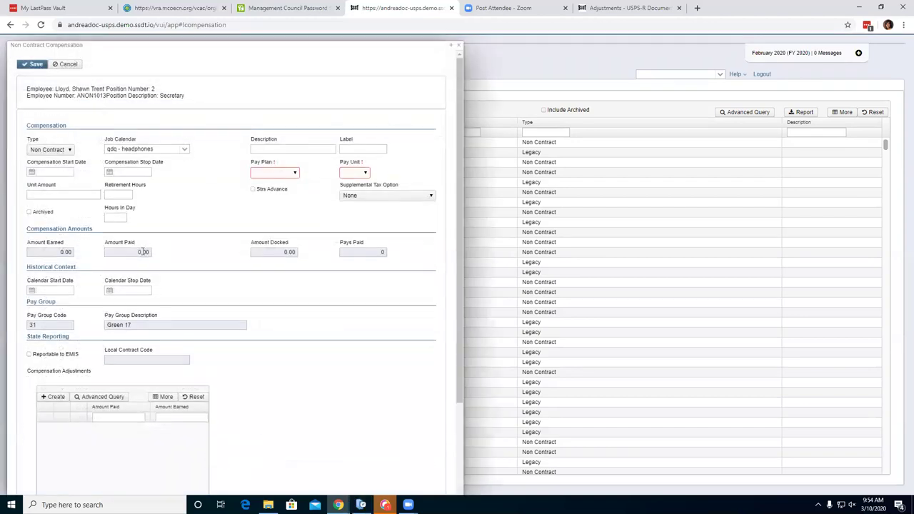
scroll(279, 305, "down", 3)
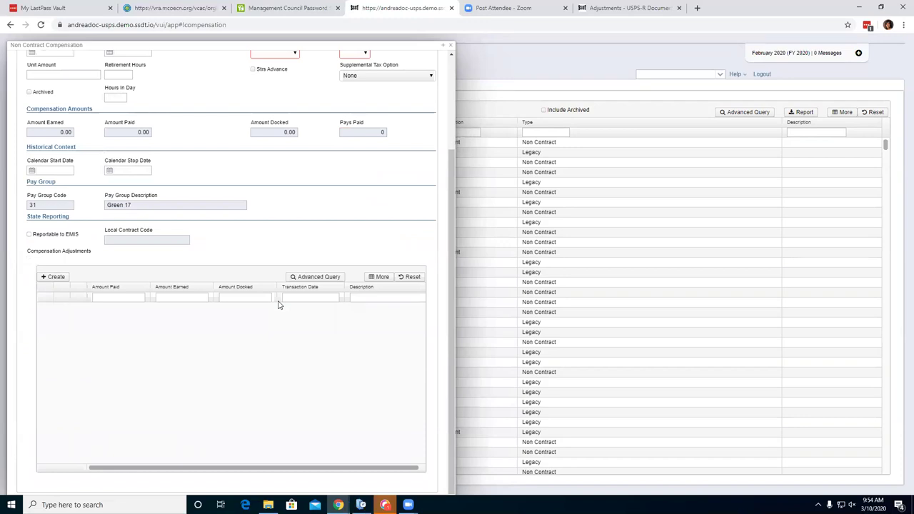
scroll(279, 304, "up", 3)
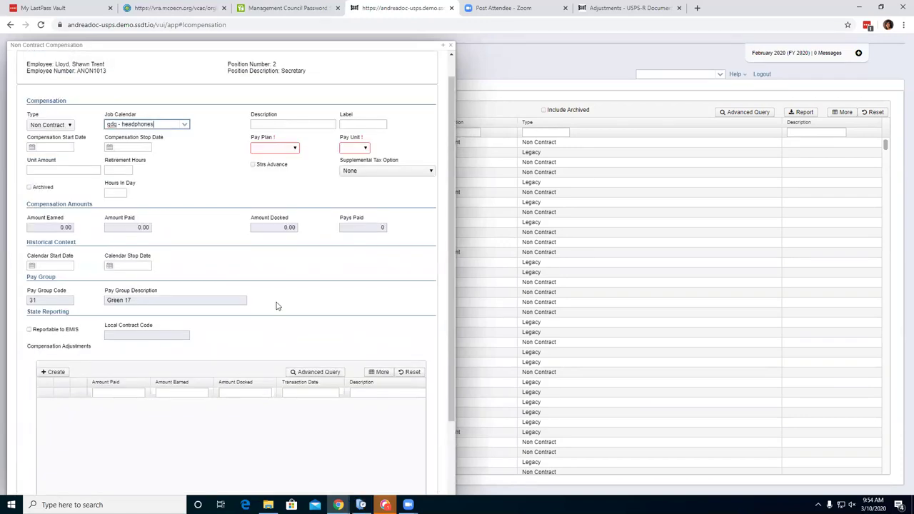
scroll(271, 305, "up", 1)
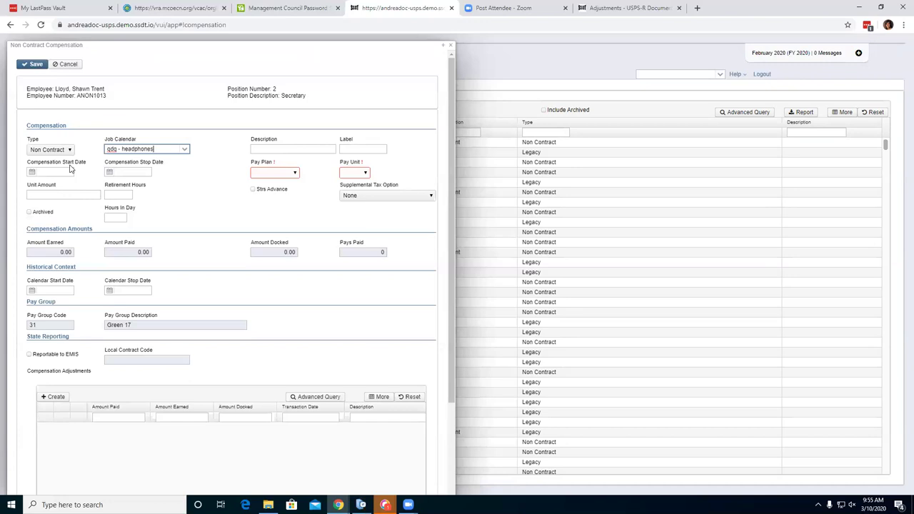
left_click(183, 148)
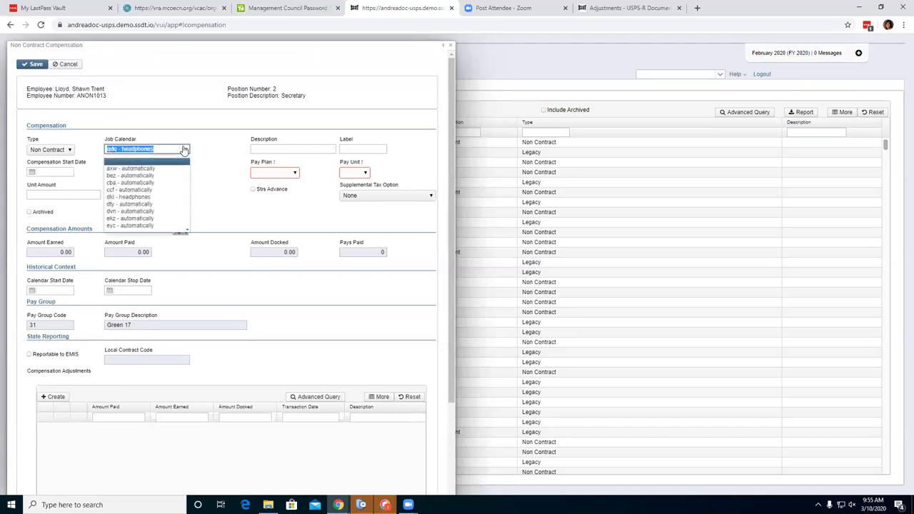
left_click(183, 149)
left_click(183, 148)
left_click(183, 149)
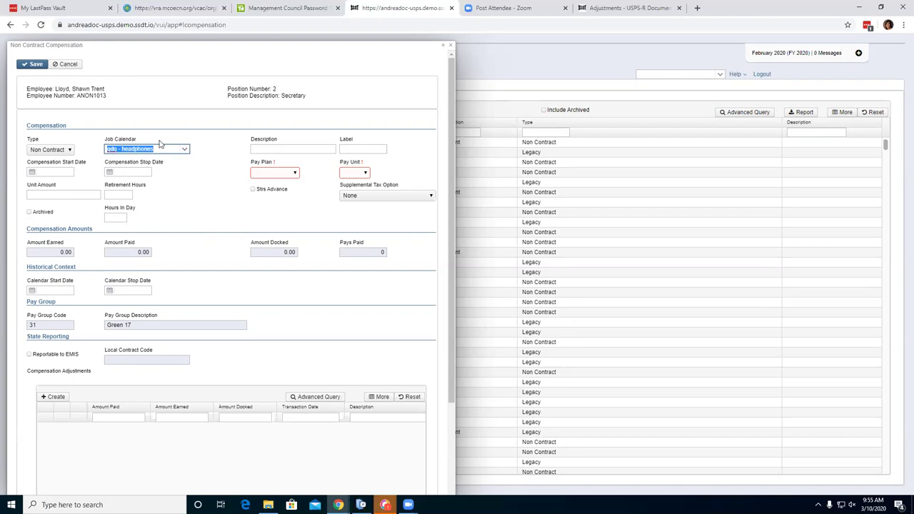
left_click(169, 177)
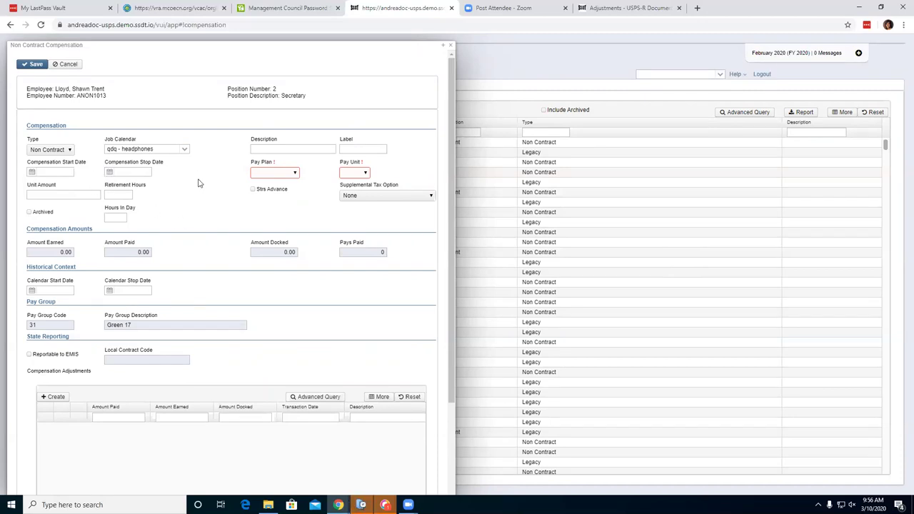
Review the job calendar, pay plan and pay unit choices without changing them.
left_click(184, 151)
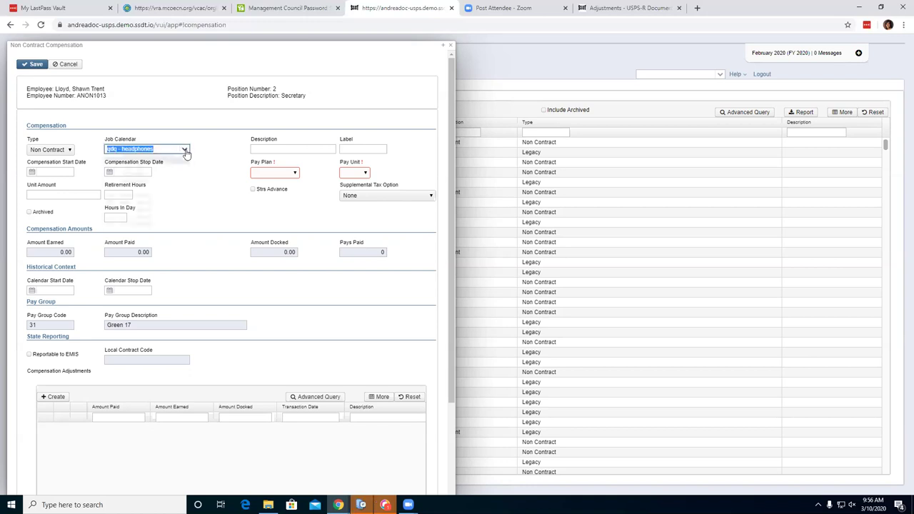
left_click(217, 173)
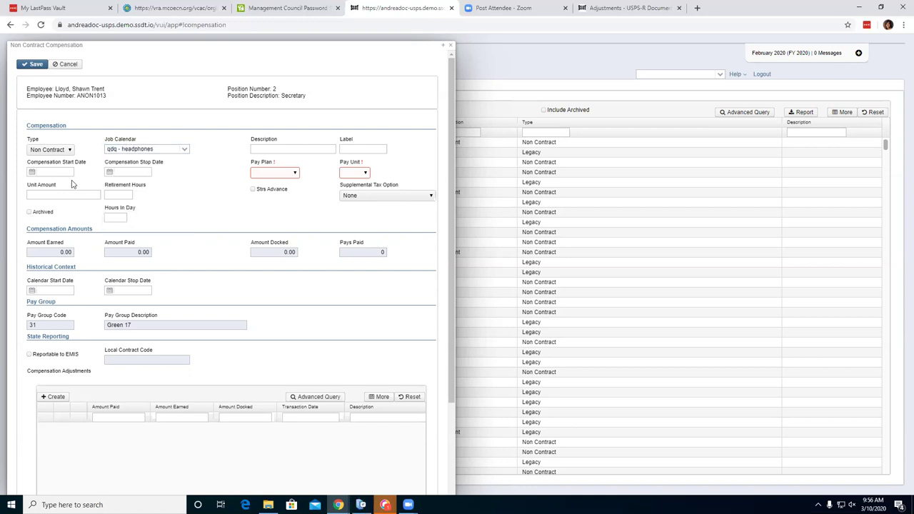
left_click(294, 174)
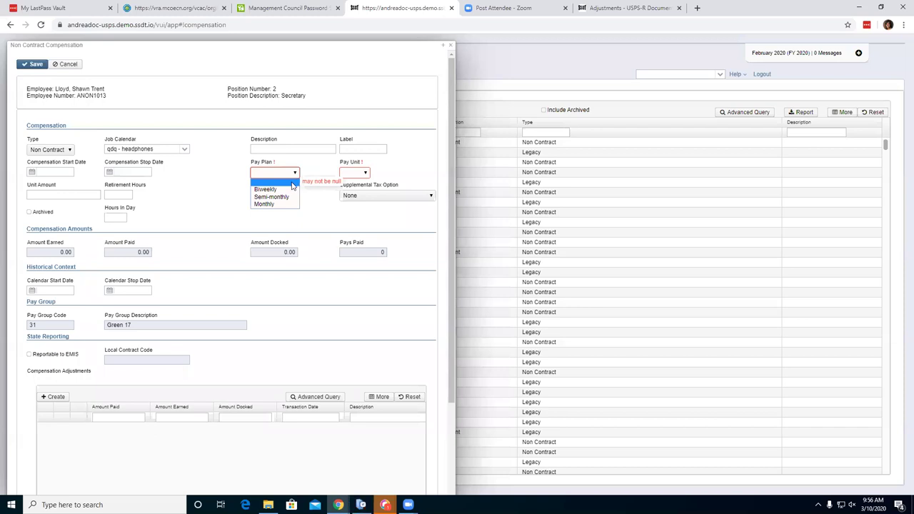
left_click(312, 204)
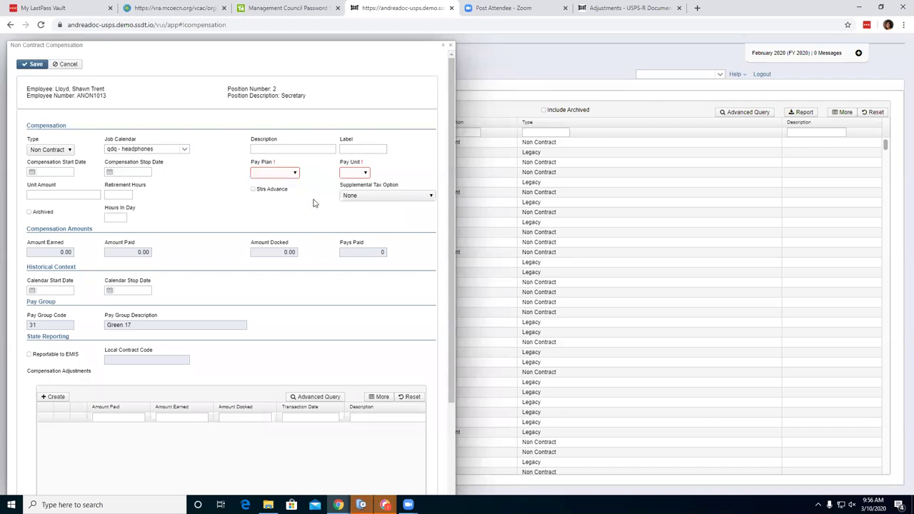
left_click(366, 174)
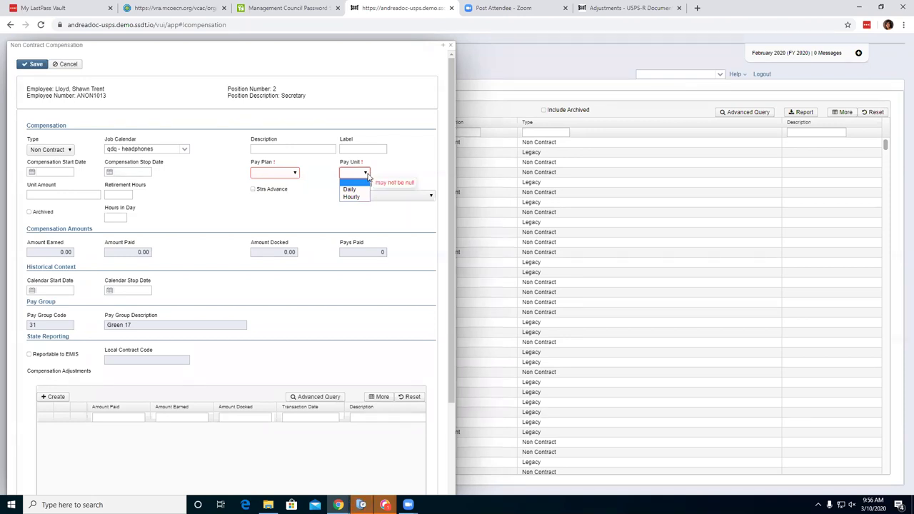
left_click(190, 234)
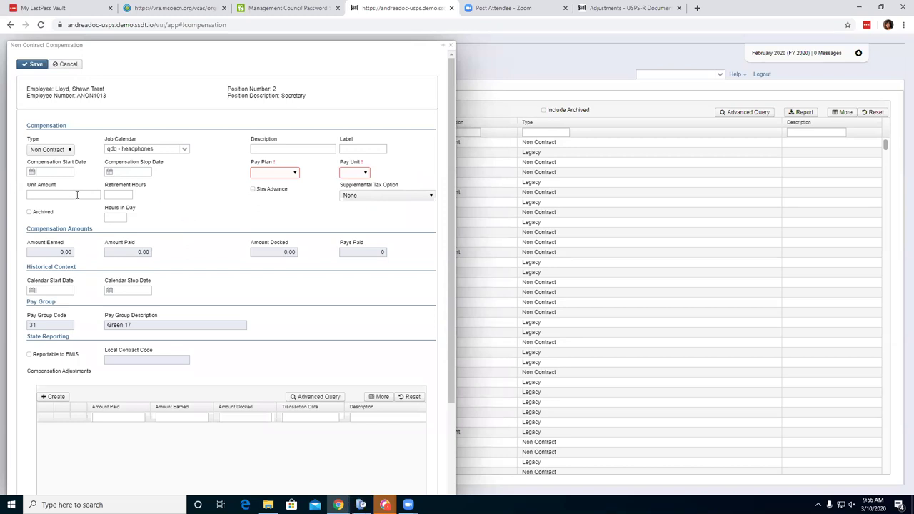
left_click(366, 174)
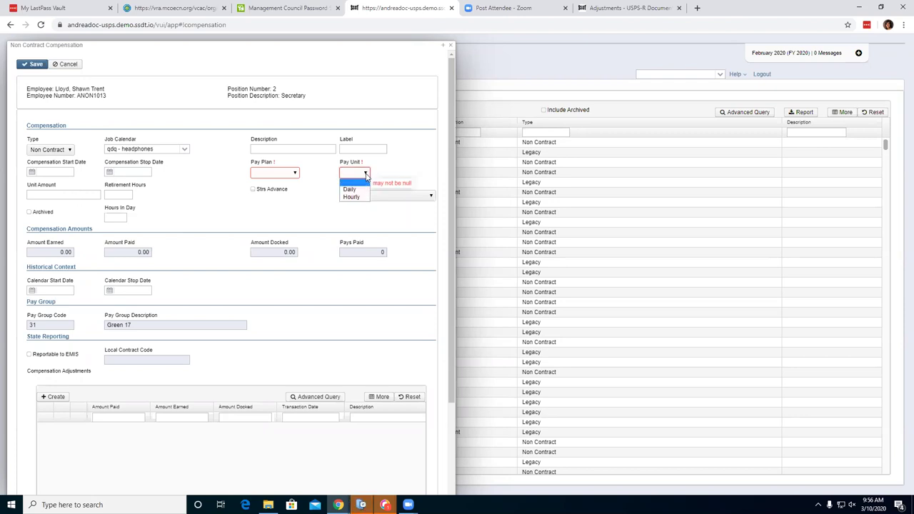
left_click(195, 228)
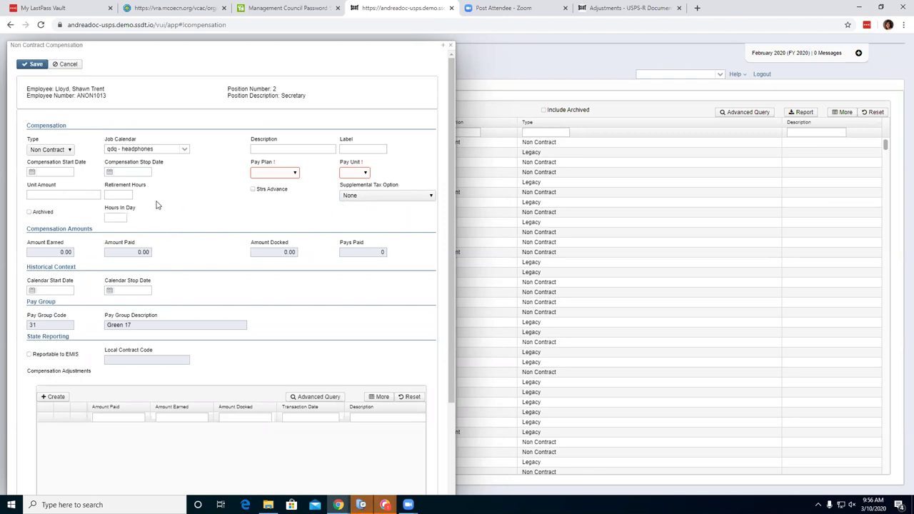
Set the pay unit to Hourly and bring up the supplemental tax options.
left_click(366, 174)
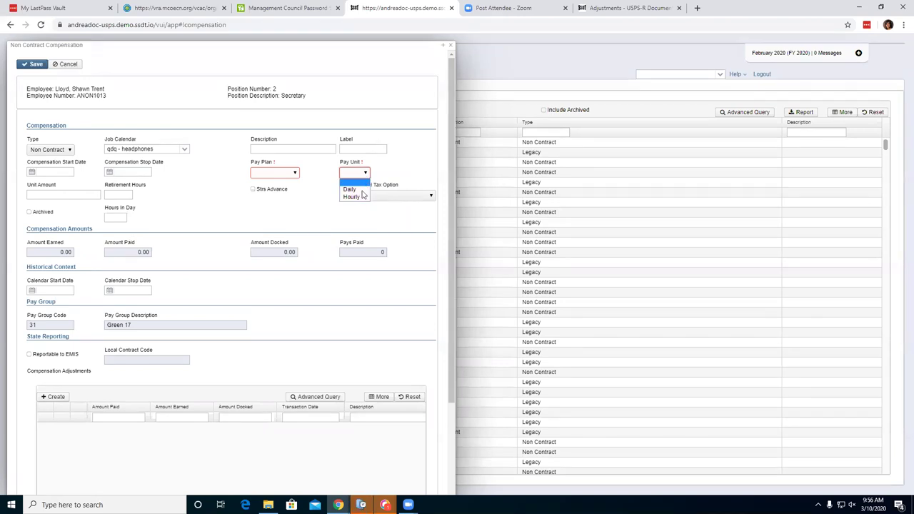
left_click(359, 199)
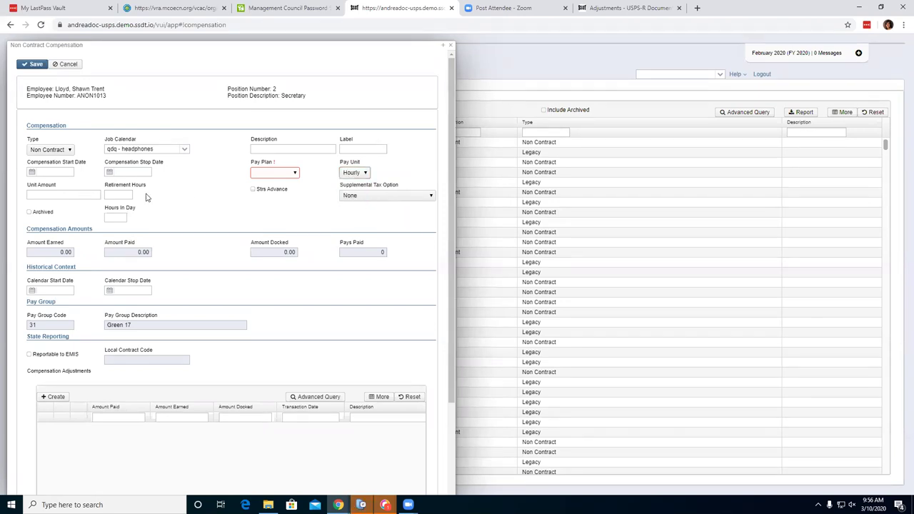
left_click(426, 197)
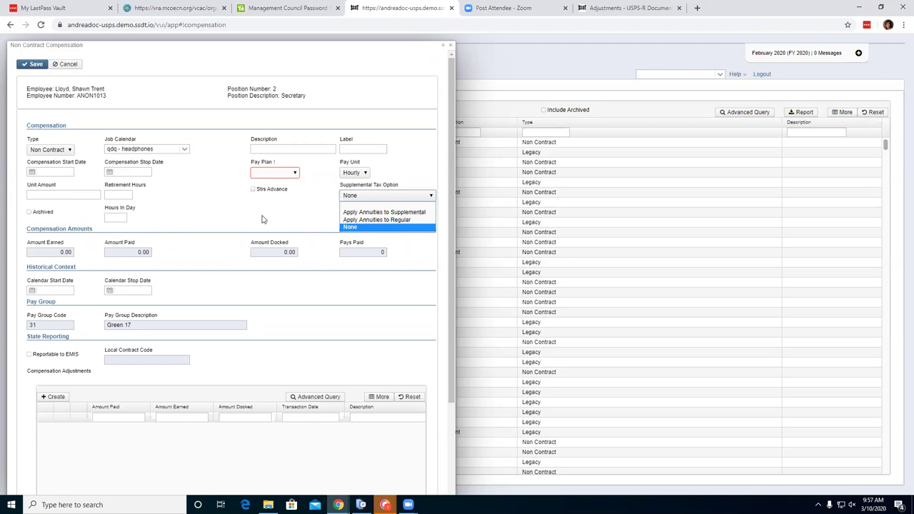
left_click(308, 214)
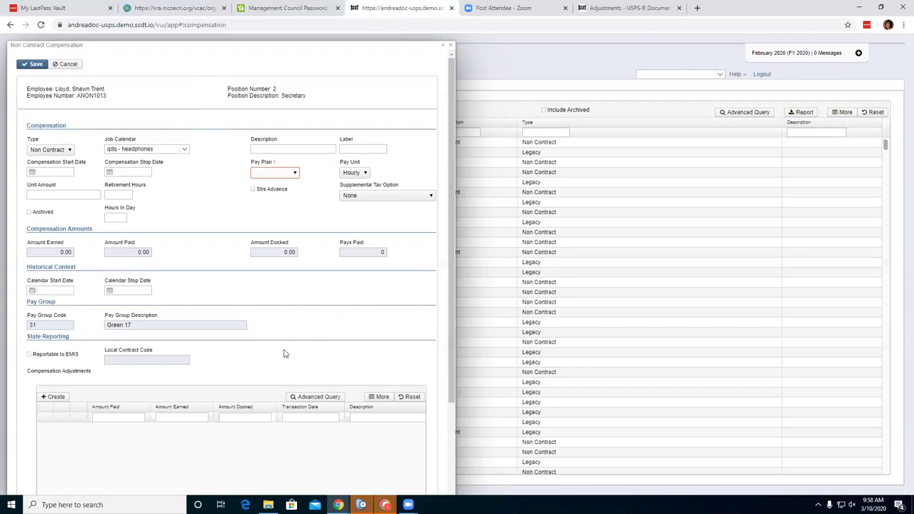
scroll(280, 358, "down", 2)
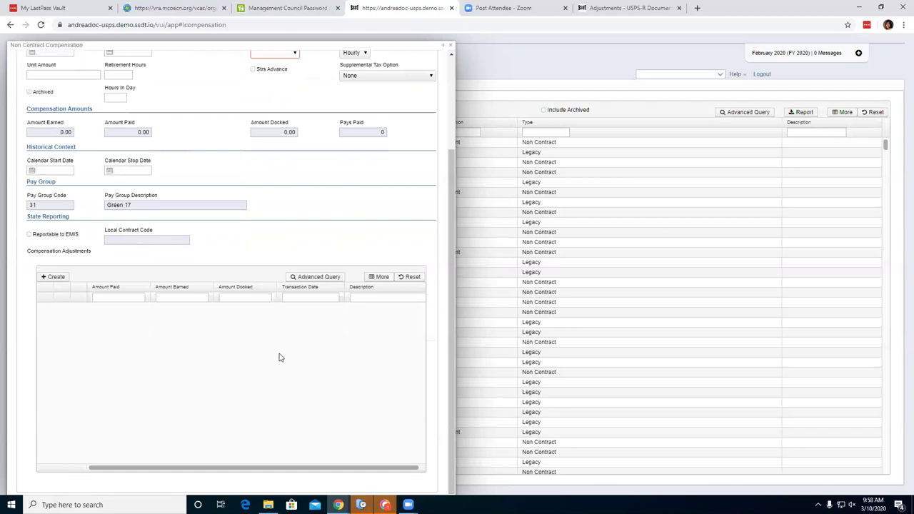
left_click(48, 278)
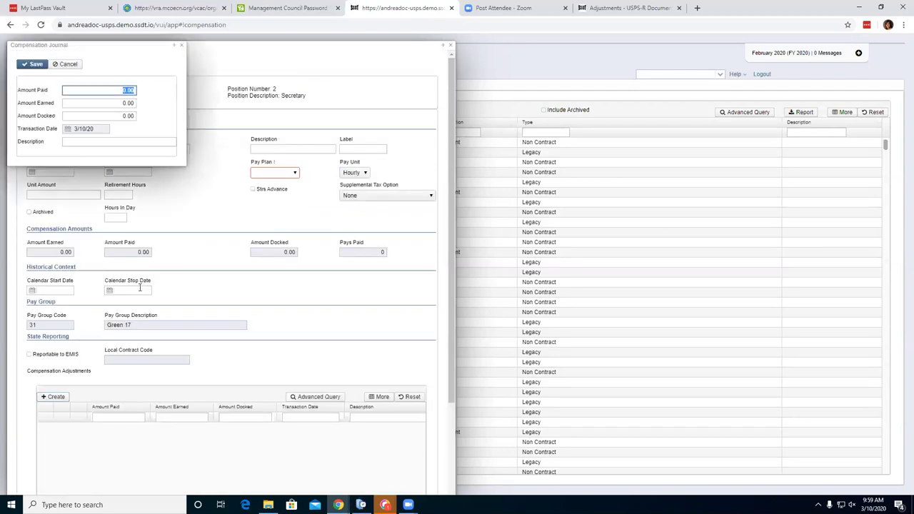
left_click(150, 57)
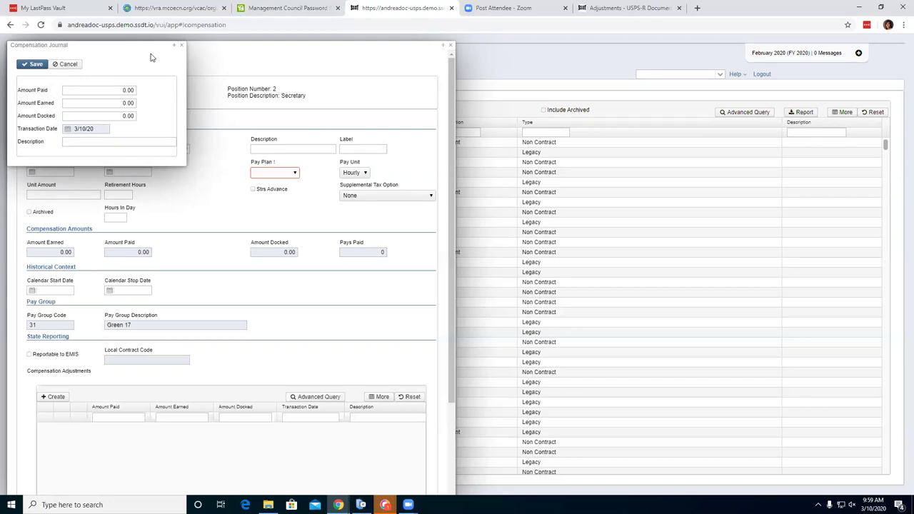
left_click(109, 89)
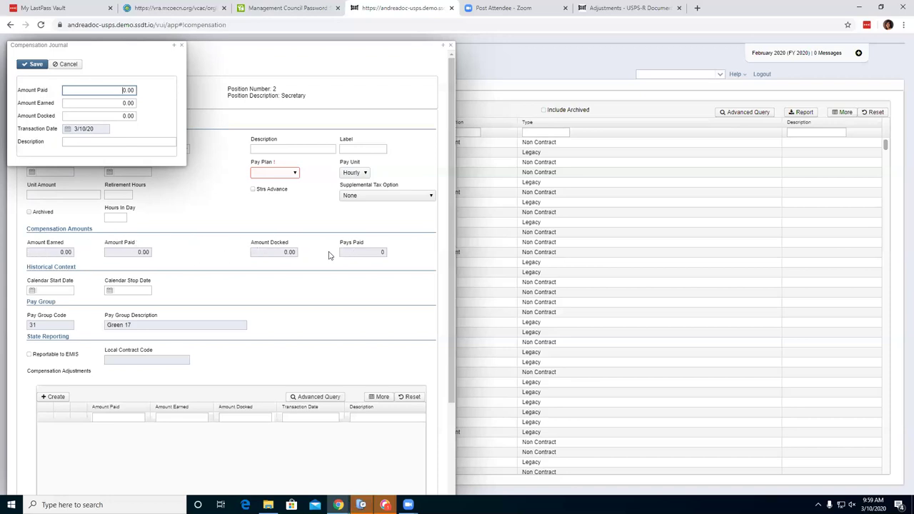
left_click(184, 47)
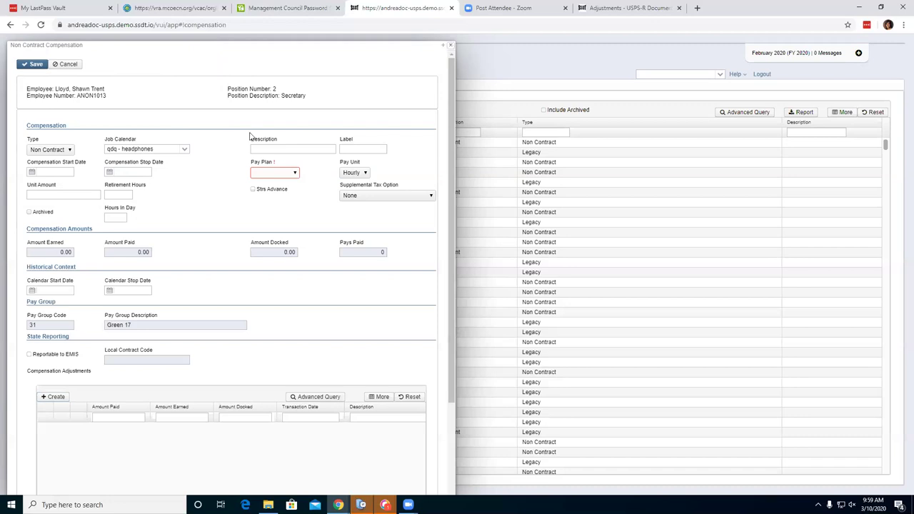
Close the Non Contract form and start a Contract compensation for position 2, Secretary.
left_click(450, 45)
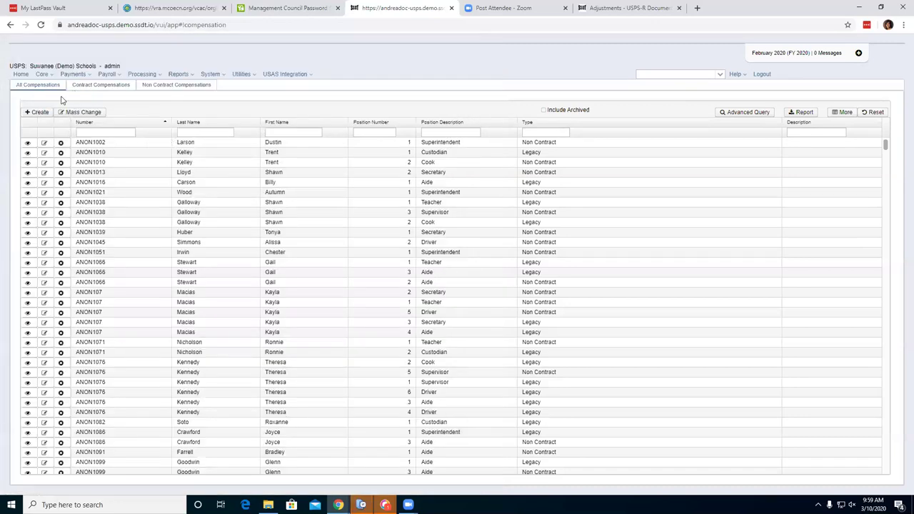
left_click(37, 112)
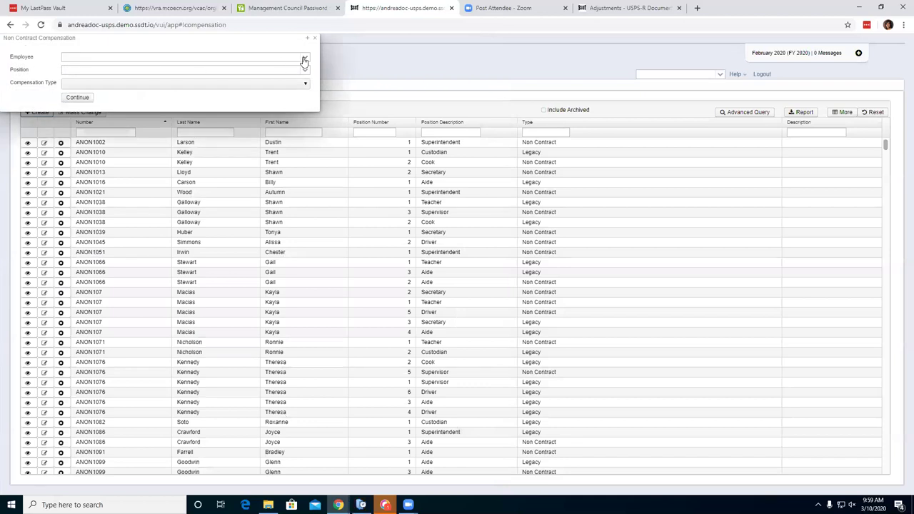
left_click(305, 57)
left_click(299, 82)
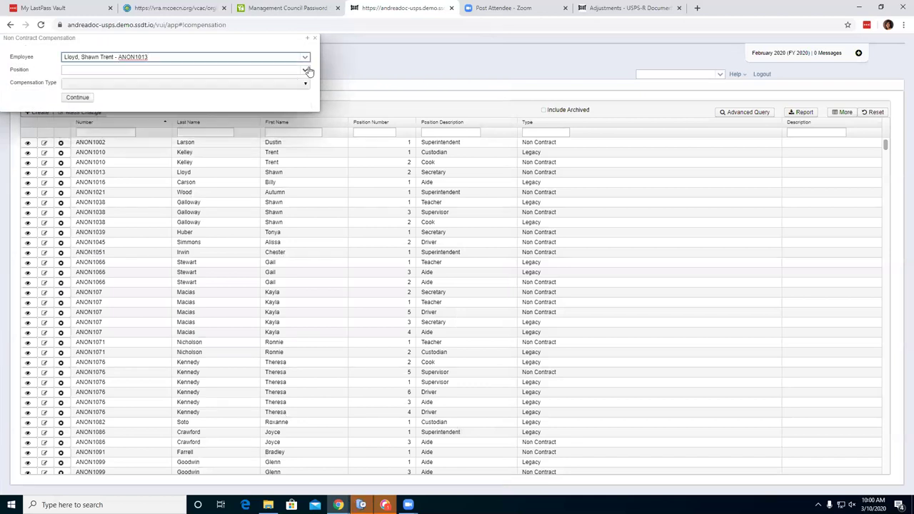
left_click(305, 69)
left_click(288, 89)
left_click(305, 84)
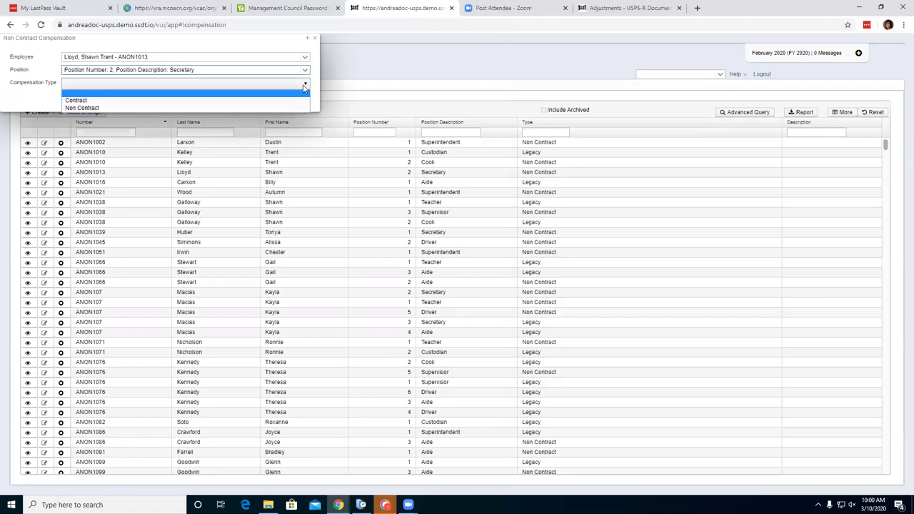
left_click(77, 95)
left_click(78, 97)
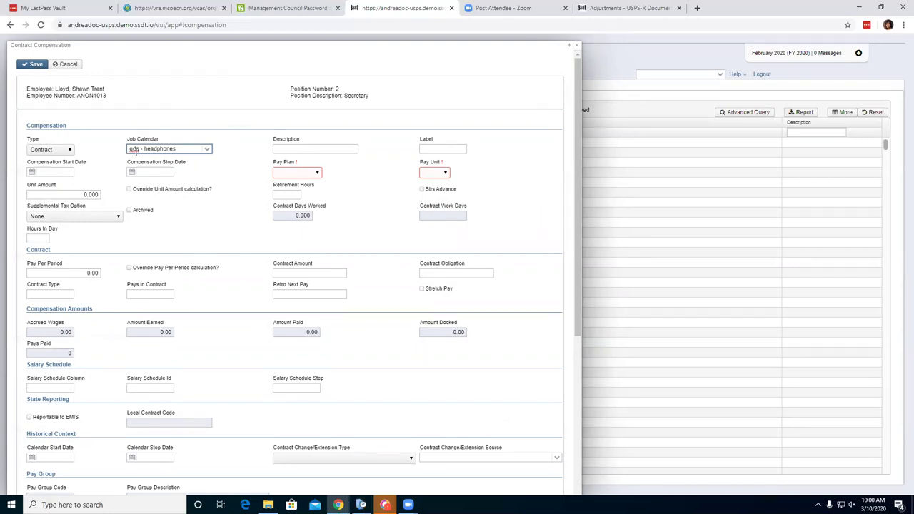
Inspect the job calendar and pay plan choices, leaving both unchanged.
left_click(207, 150)
left_click(207, 152)
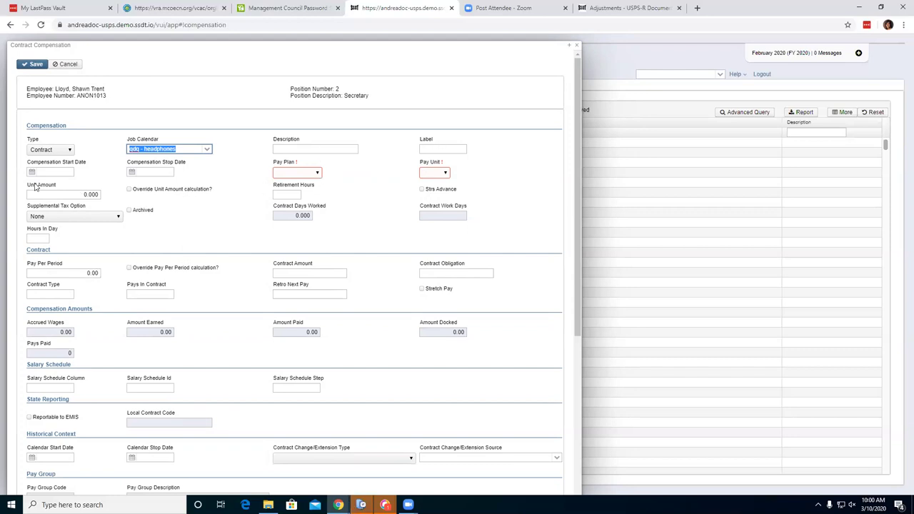
left_click(98, 182)
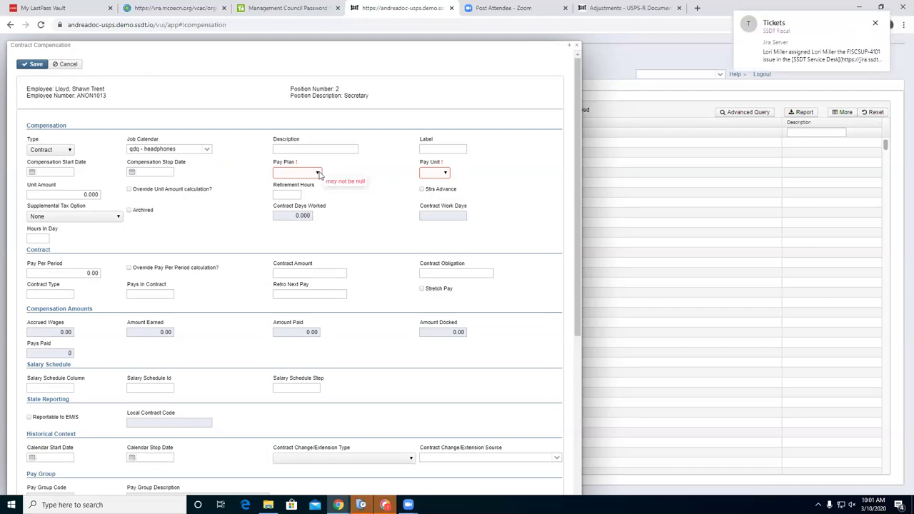
left_click(318, 173)
left_click(318, 173)
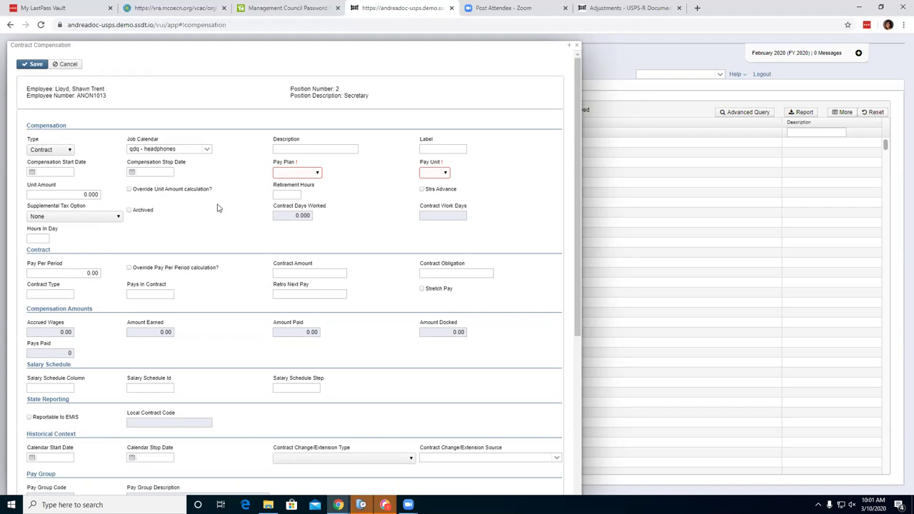
Toggle the unit amount and pay per period override options on, then back off.
left_click(129, 190)
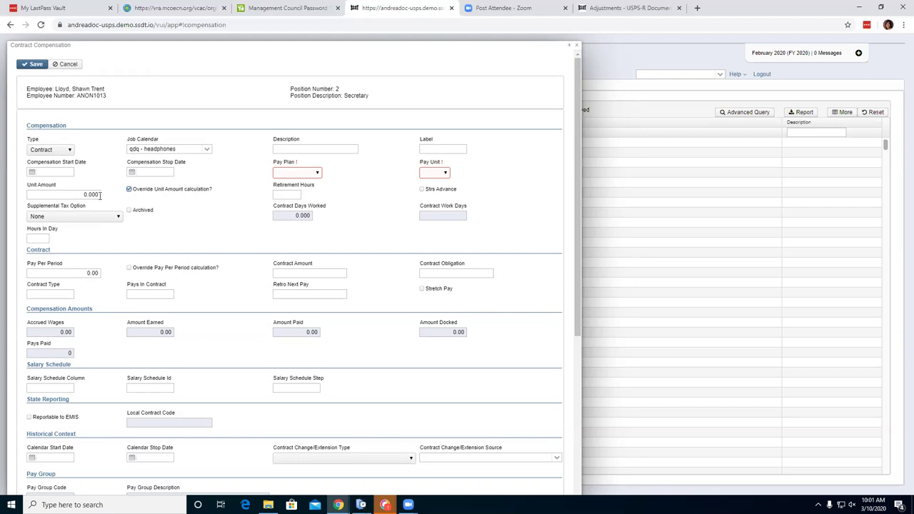
left_click(129, 269)
left_click(129, 269)
left_click(129, 190)
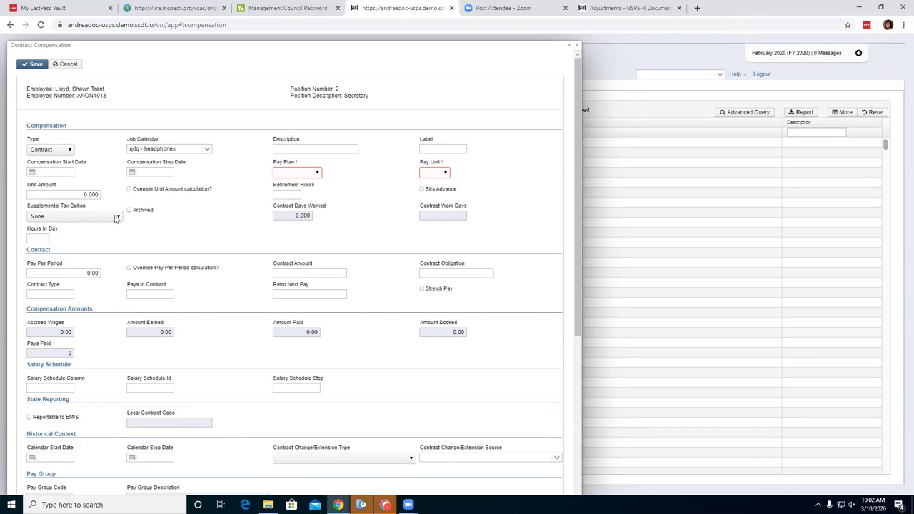
left_click(39, 238)
left_click(132, 239)
scroll(168, 273, "down", 1)
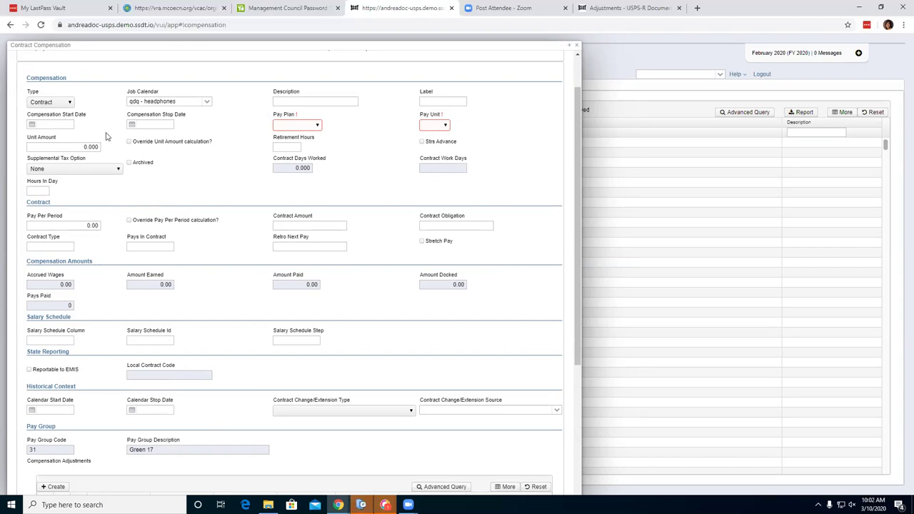
scroll(107, 136, "up", 2)
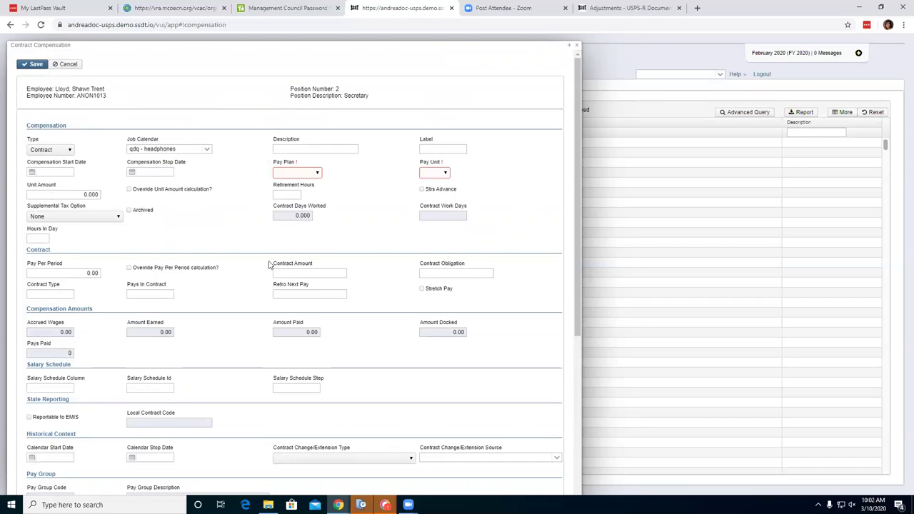
left_click(129, 268)
left_click(129, 270)
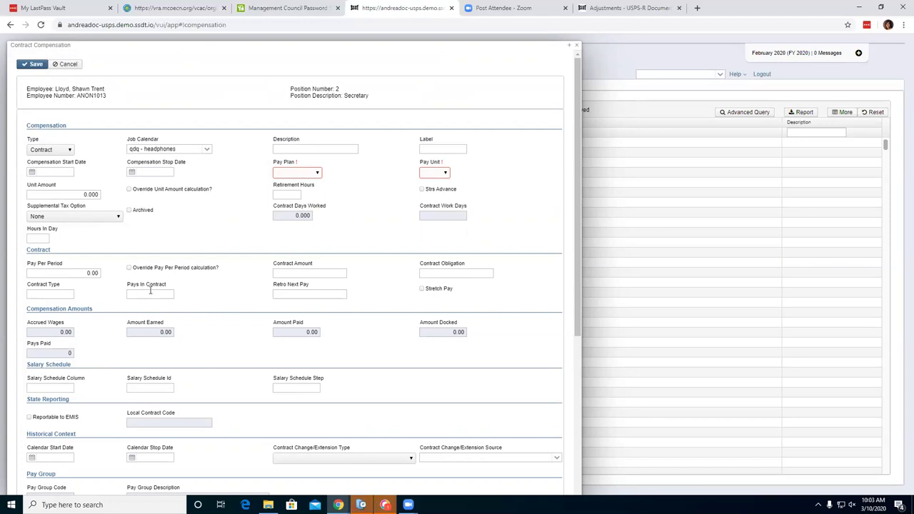
left_click(338, 296)
left_click(397, 293)
scroll(226, 359, "down", 1)
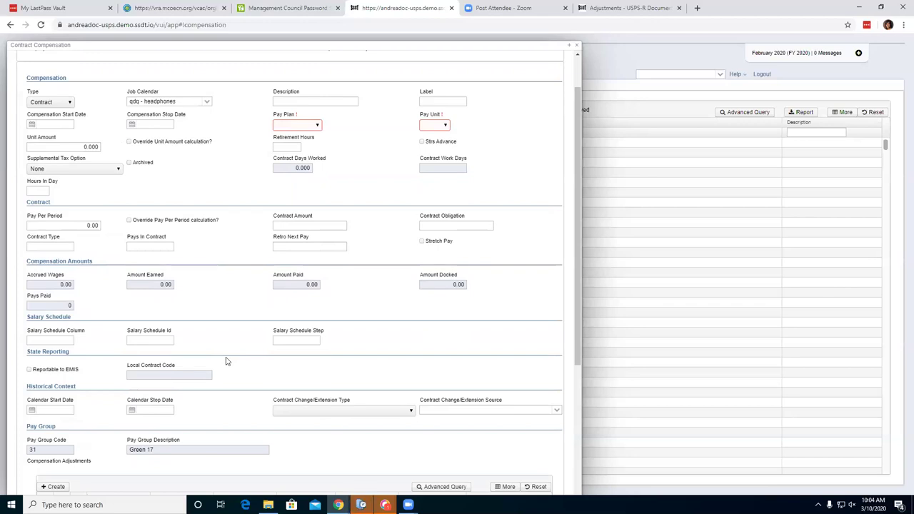
scroll(226, 361, "down", 3)
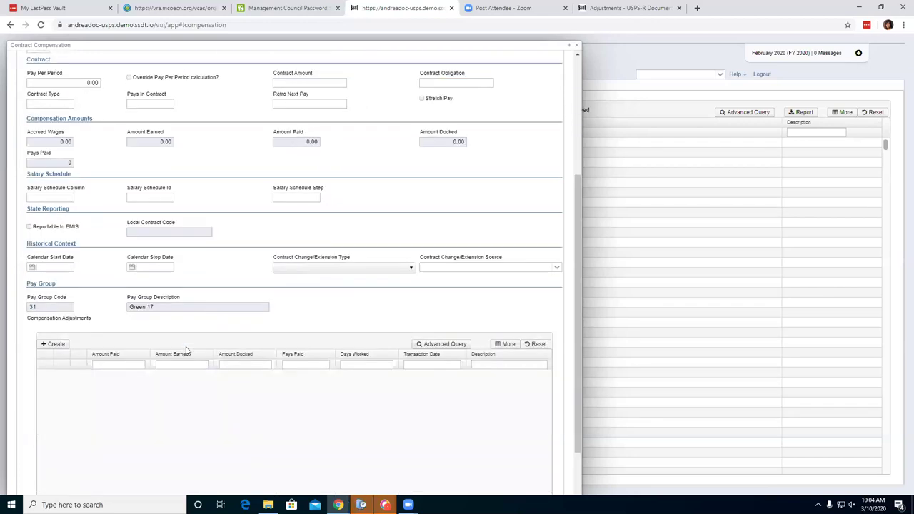
left_click(63, 345)
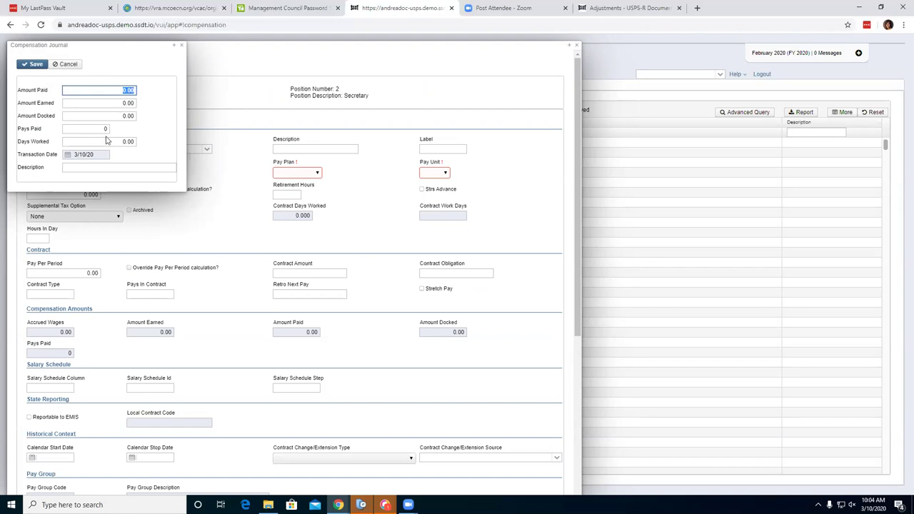
left_click(112, 157)
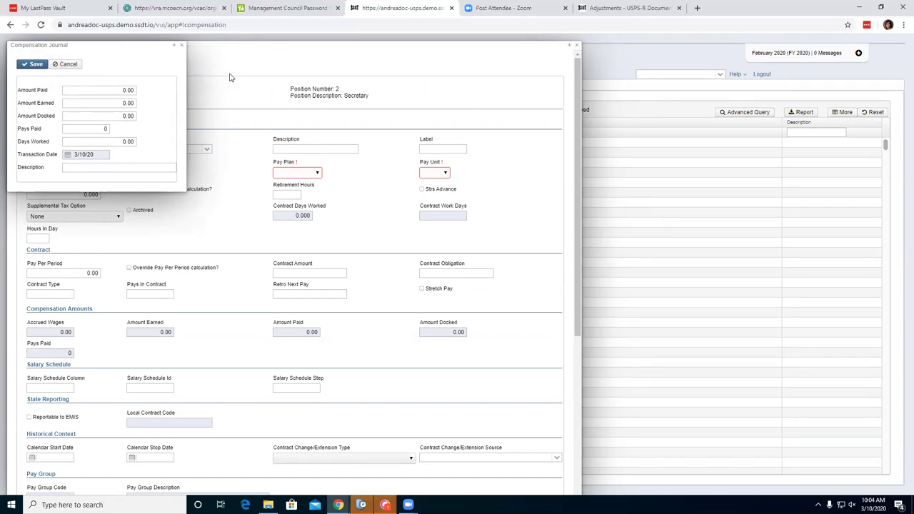
Close the compensation journal unsaved and show the Contract Change/Extension Type options.
left_click(181, 45)
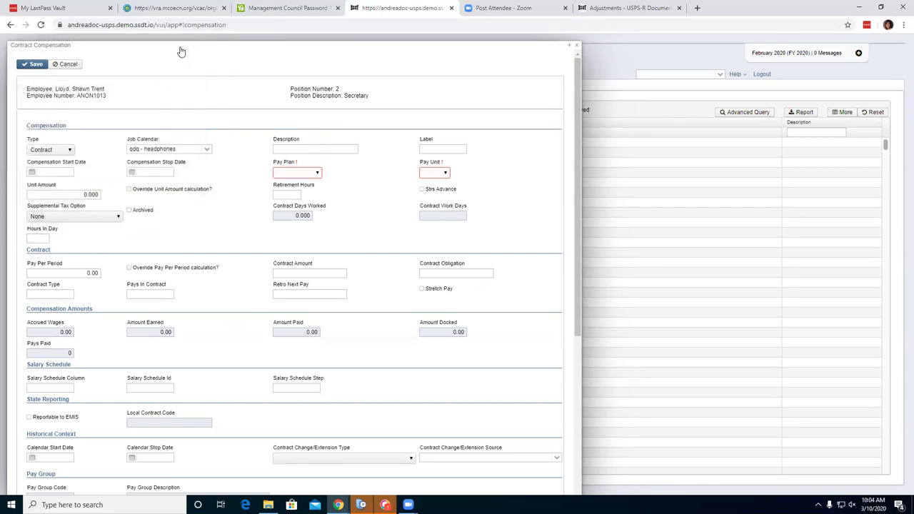
scroll(364, 329, "up", 2)
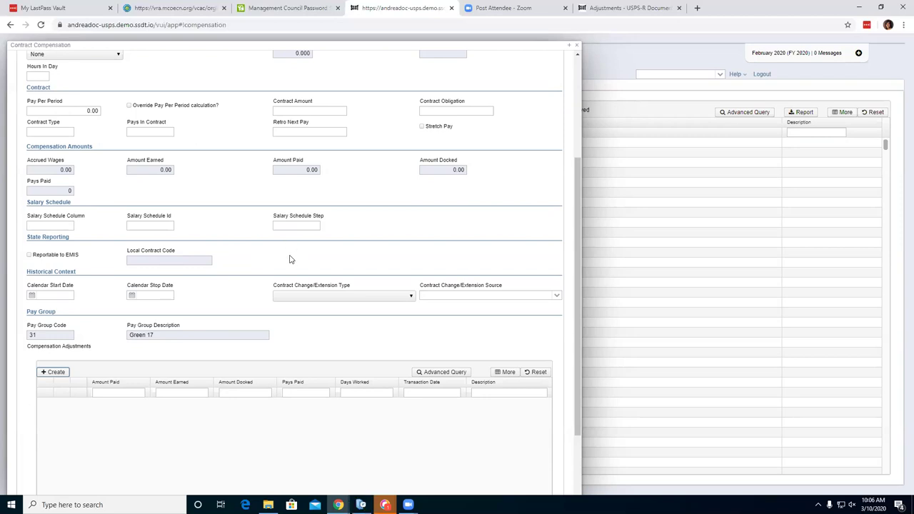
scroll(225, 307, "down", 1)
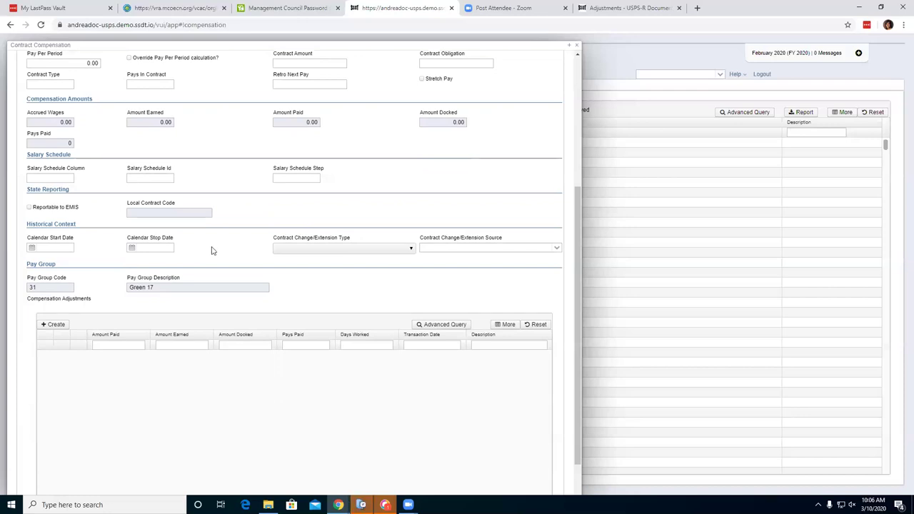
left_click(407, 251)
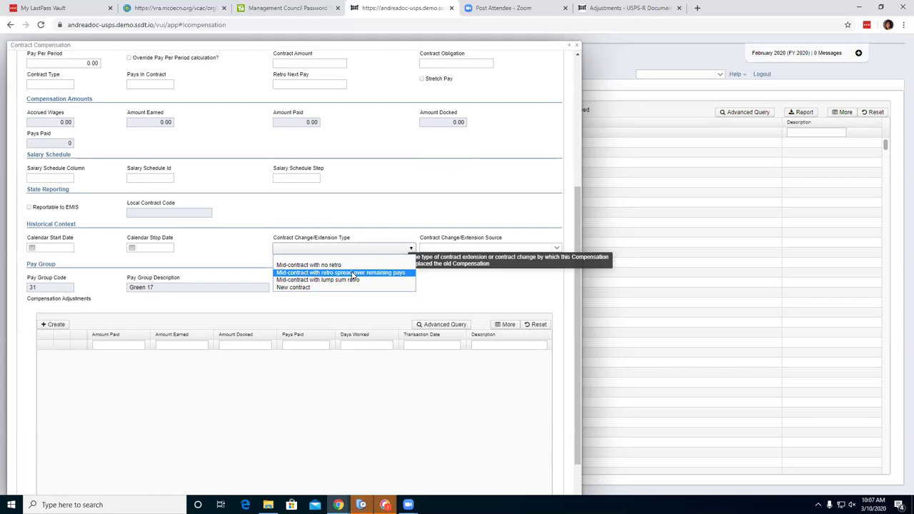
Leave Contract Change/Extension Type empty and cancel the unsaved Contract compensation form.
left_click(352, 215)
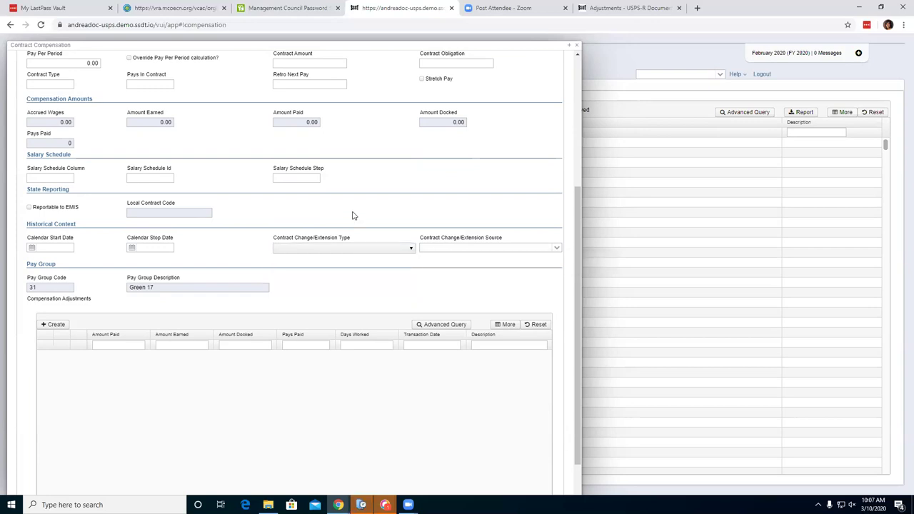
left_click(410, 250)
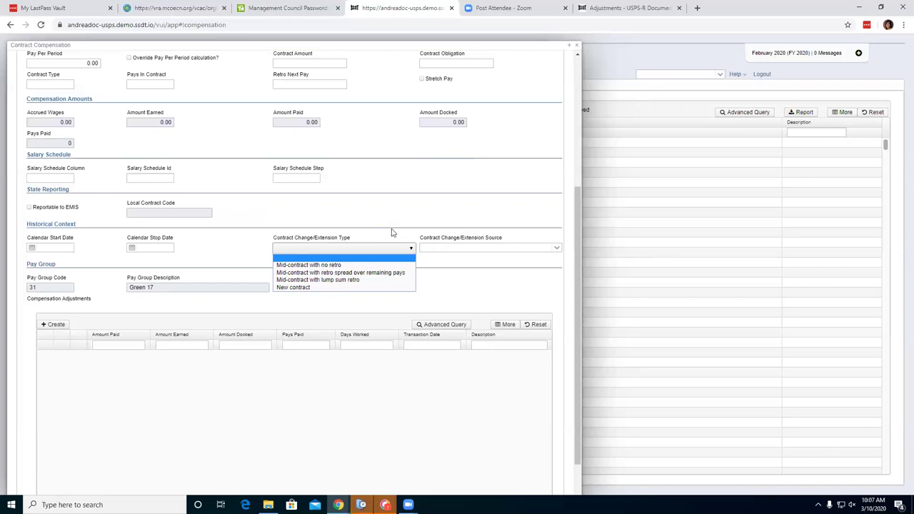
left_click(473, 293)
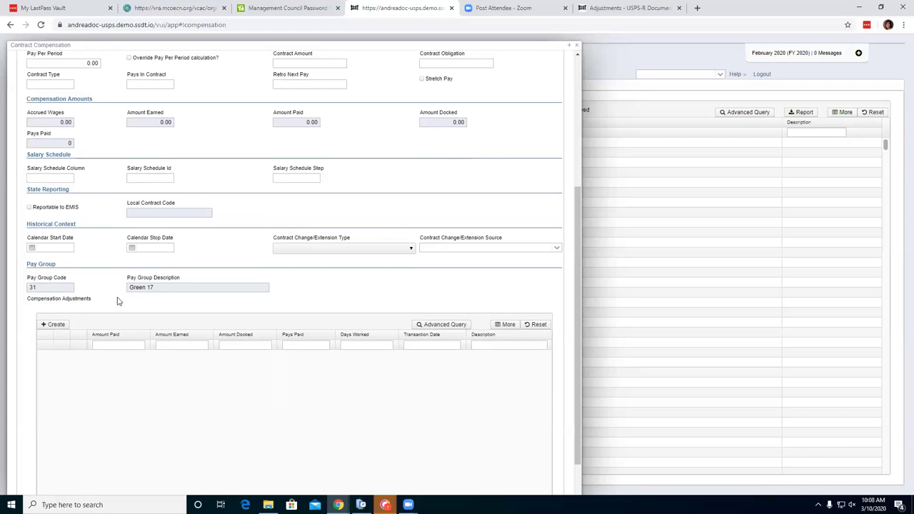
scroll(128, 314, "up", 3)
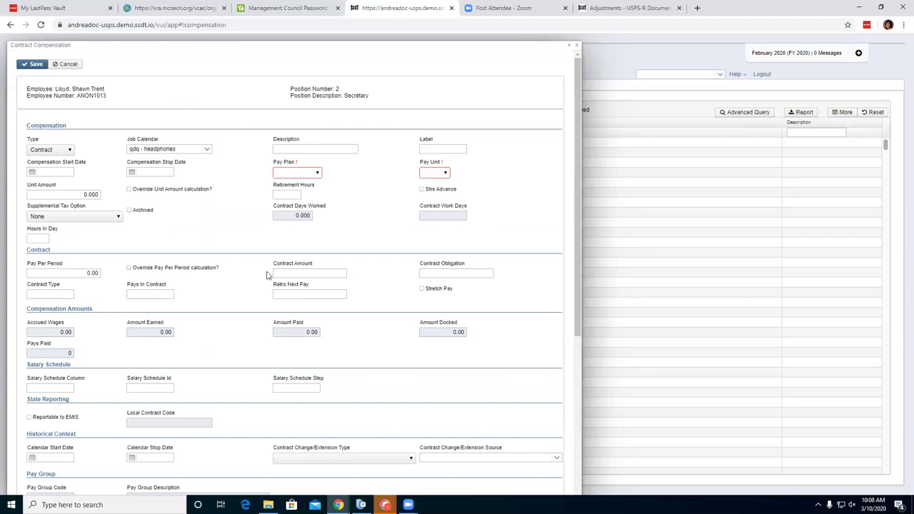
scroll(268, 276, "down", 3)
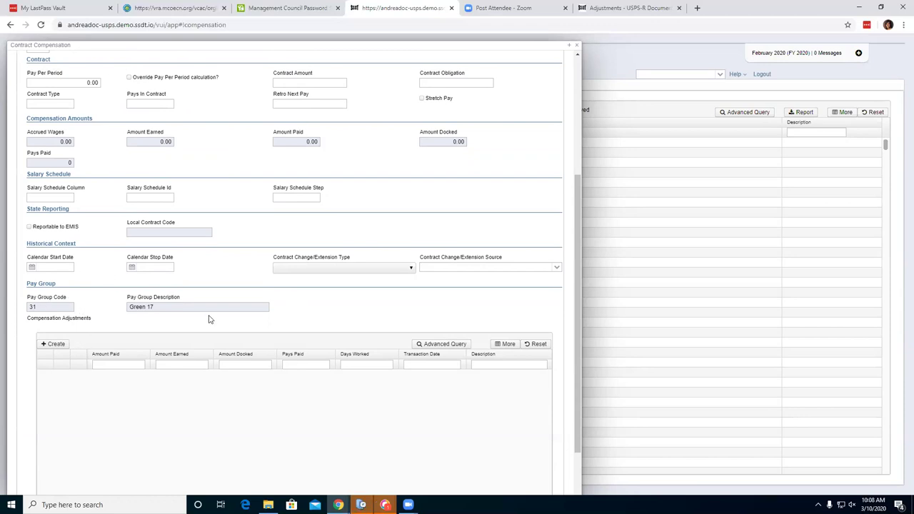
scroll(221, 334, "down", 2)
scroll(219, 335, "up", 5)
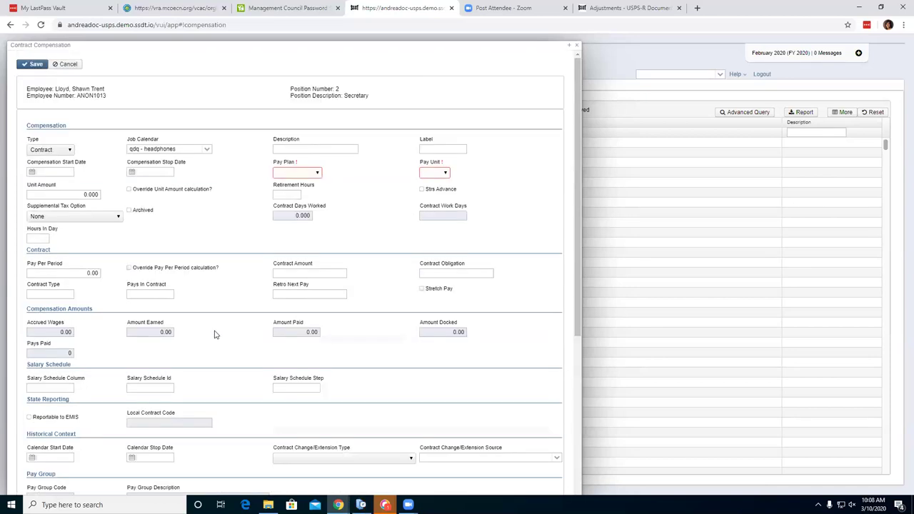
left_click(576, 45)
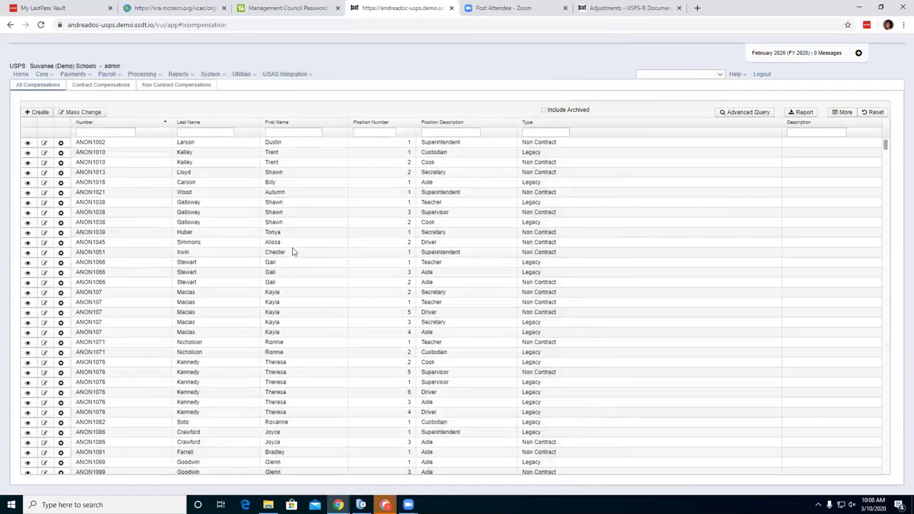
Switch to the Contract Compensations list showing accrued wages and last paid dates.
left_click(112, 87)
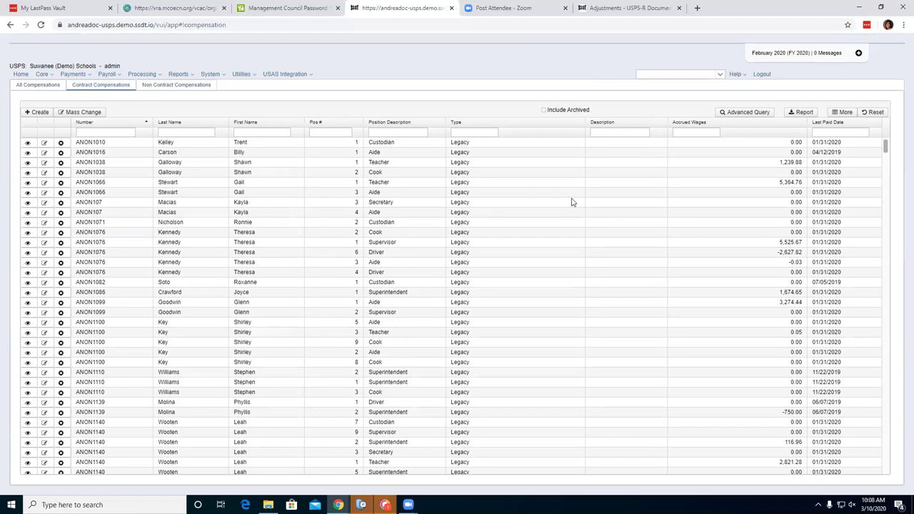
In Column Selection, expand the Date Range, Job Calendar and State Reporting column groups.
left_click(843, 112)
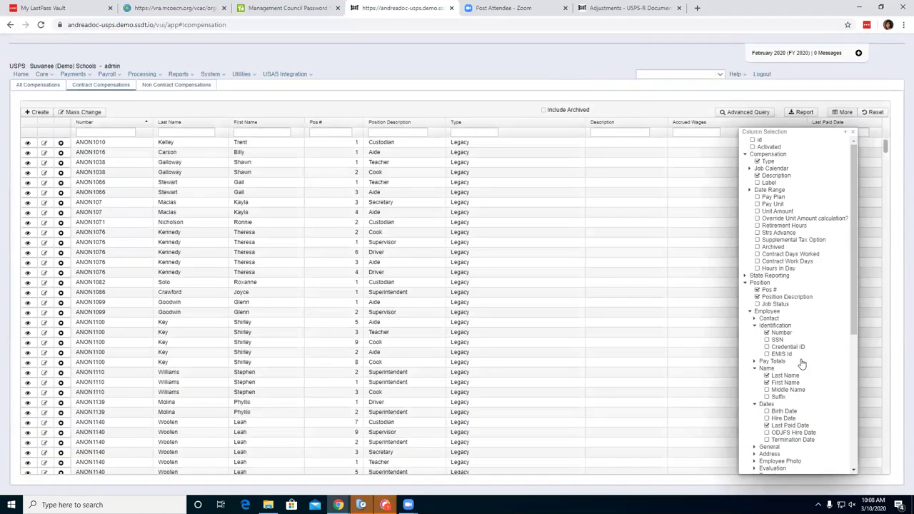
scroll(802, 364, "down", 4)
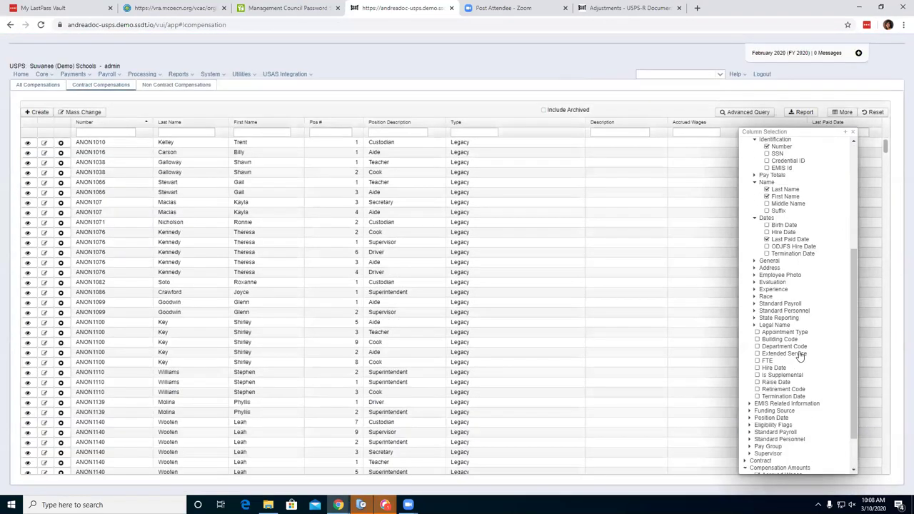
scroll(798, 350, "up", 4)
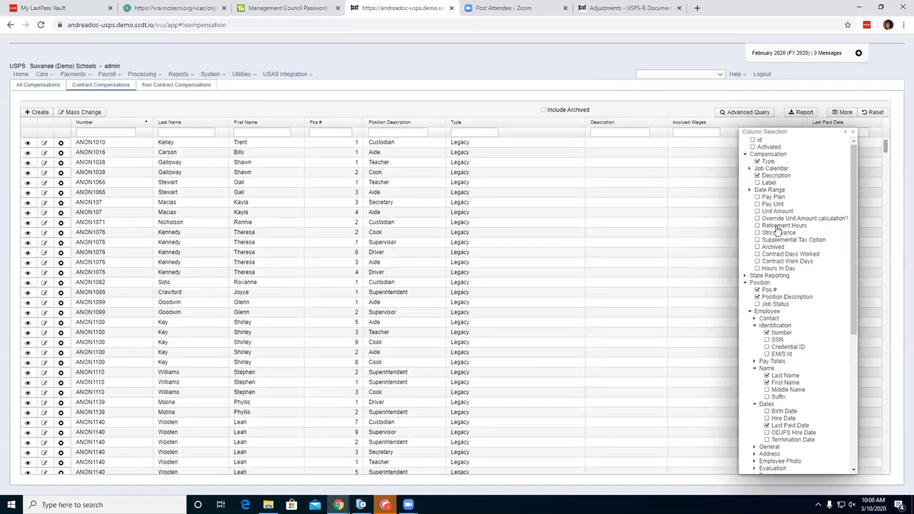
left_click(750, 189)
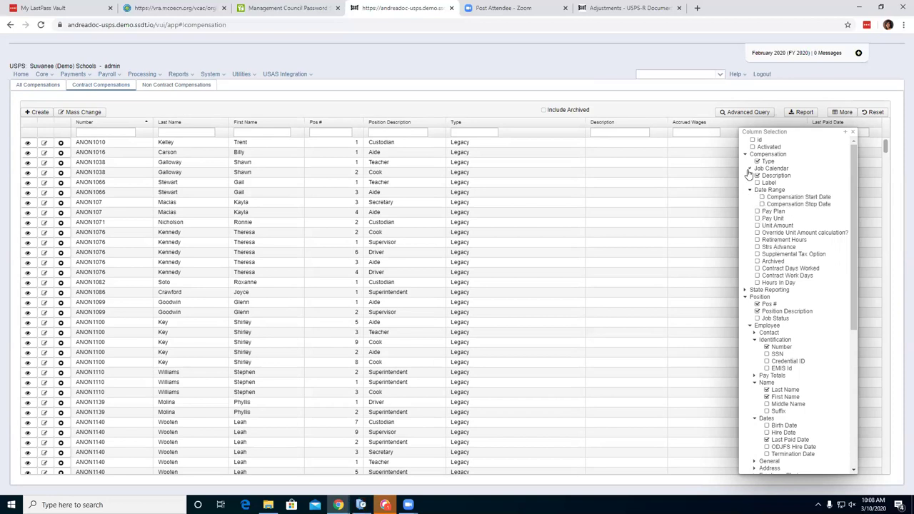
left_click(749, 170)
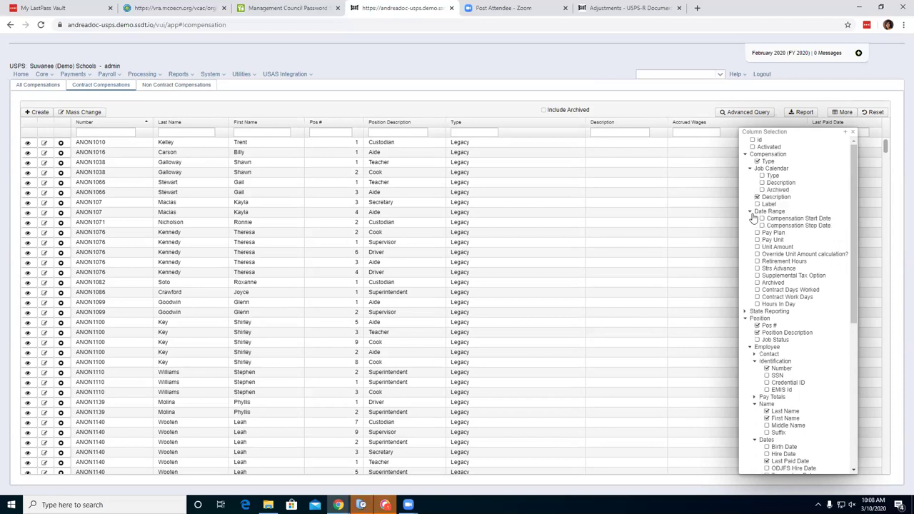
left_click(745, 313)
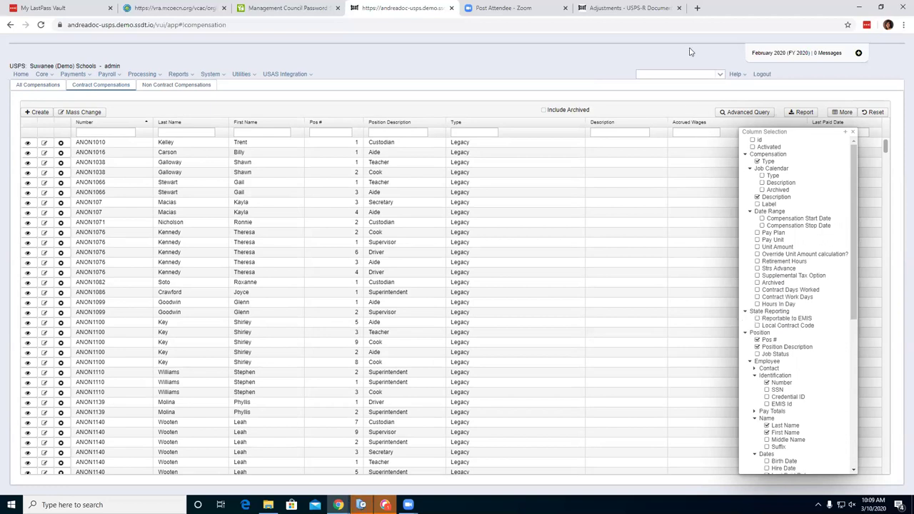
Search the page for 'pay p' to locate Pay Plan, then bring up the Mass Change panel.
key("ctrl+f")
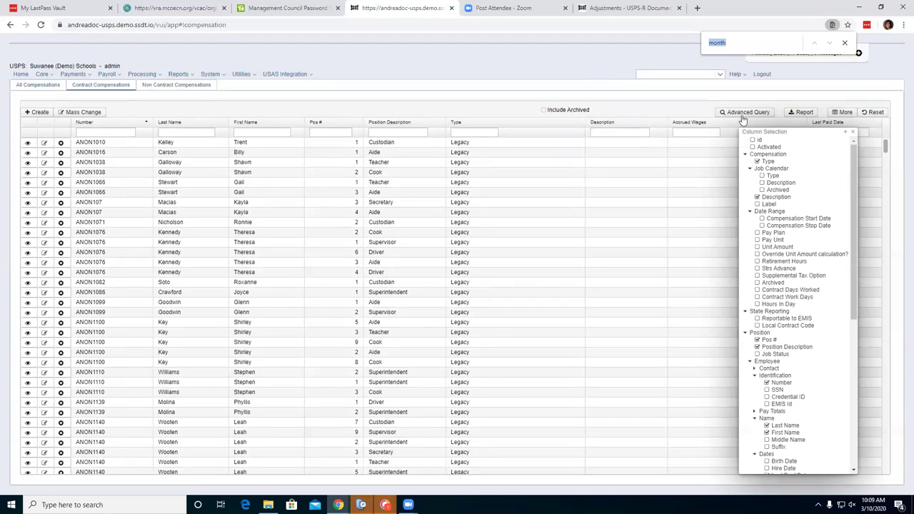
type("pay plan")
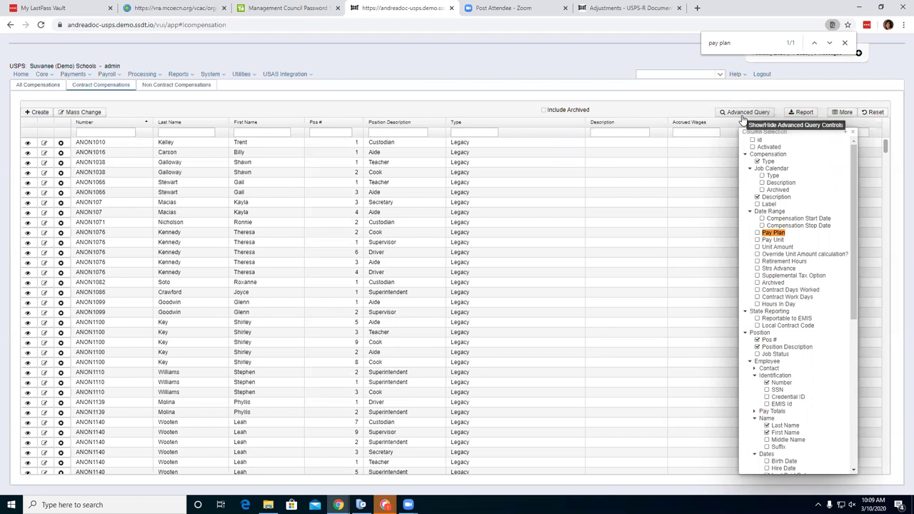
scroll(799, 353, "down", 5)
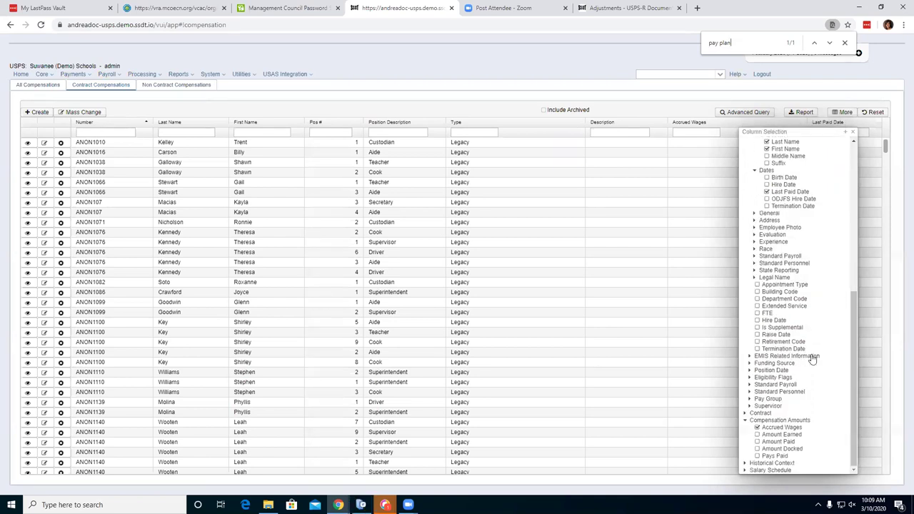
scroll(814, 354, "up", 4)
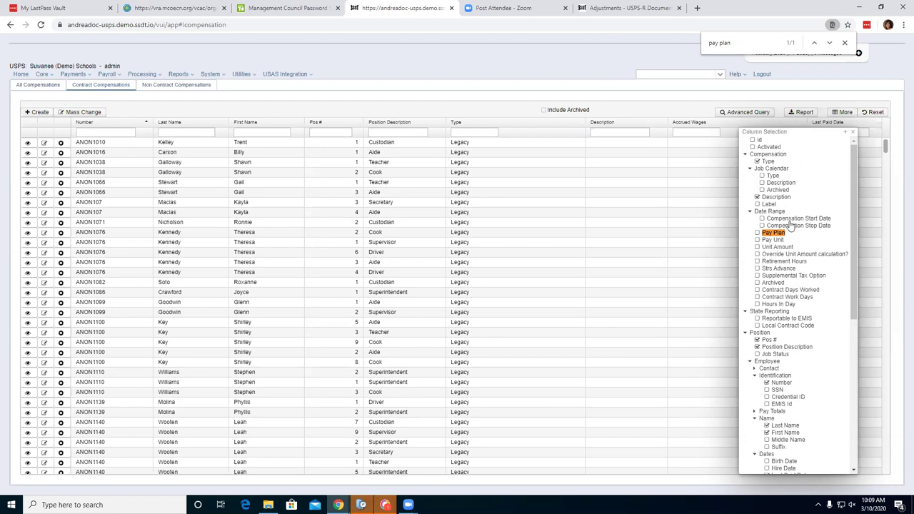
scroll(791, 266, "down", 5)
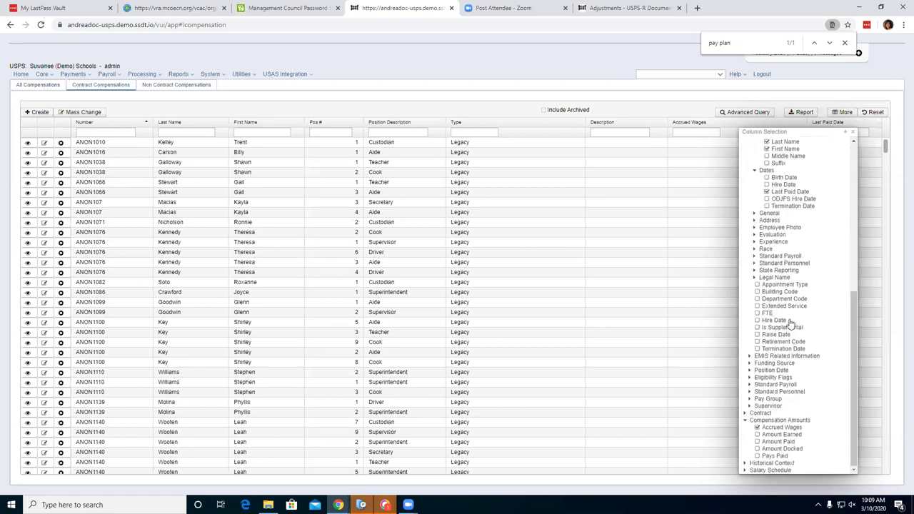
scroll(791, 323, "up", 5)
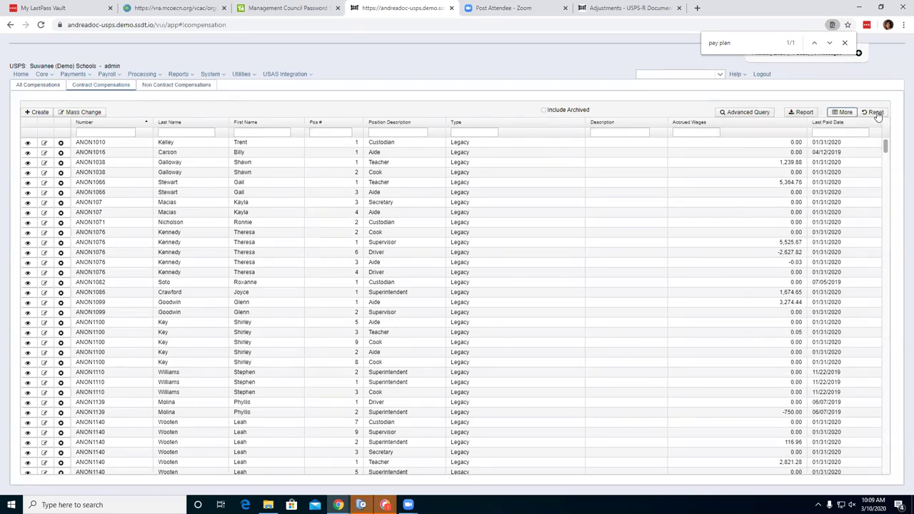
left_click(845, 43)
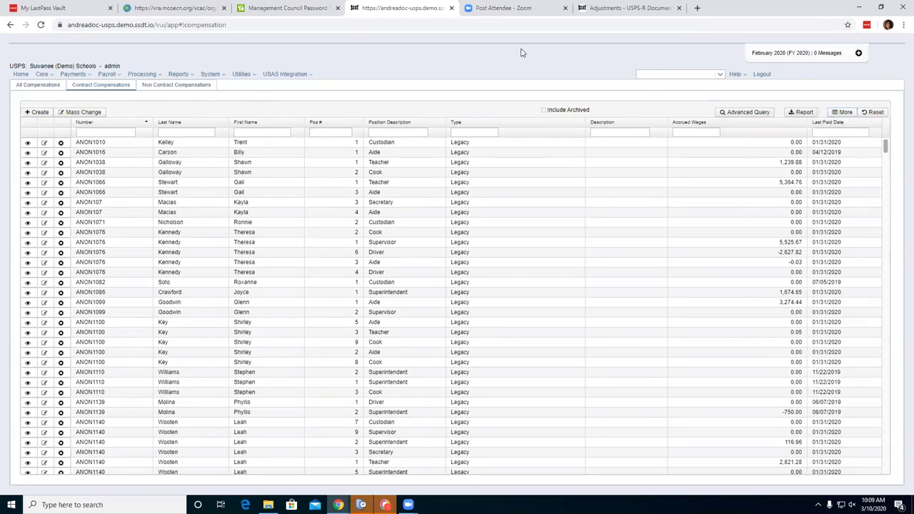
left_click(84, 112)
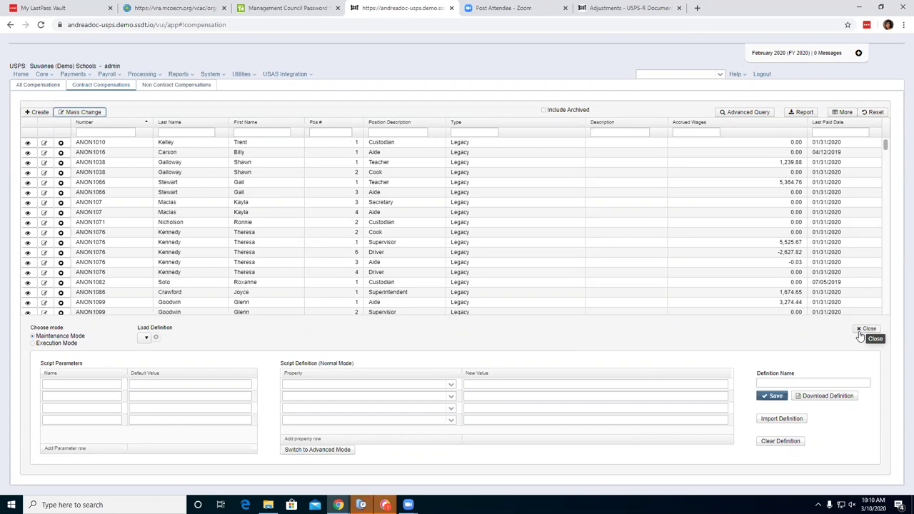
Close the Mass Change panel and switch to the Non Contract Compensations list.
left_click(859, 333)
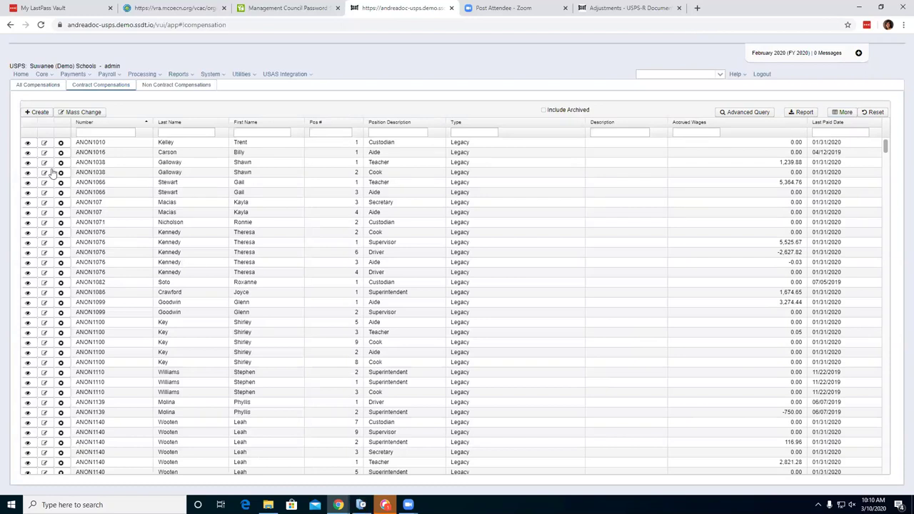
left_click(149, 87)
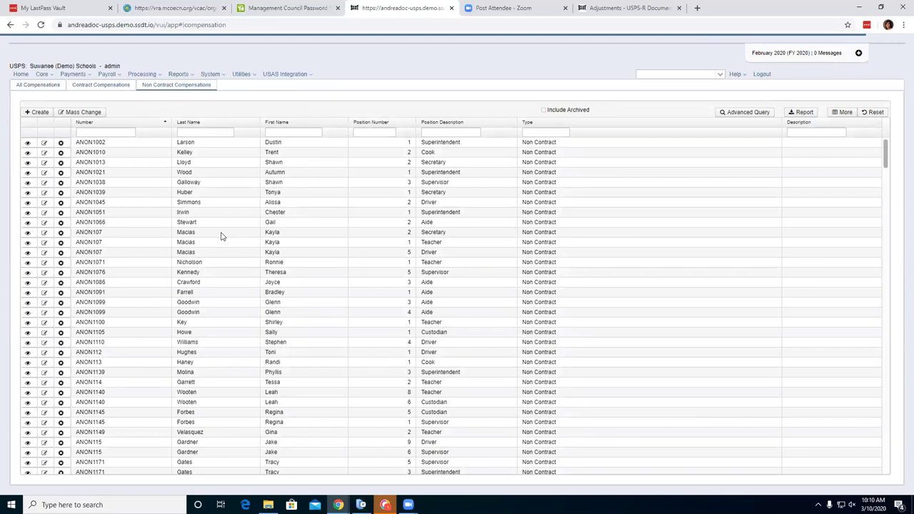
Scroll through the Superintendent, Cook, Secretary and Driver compensations, then bring up the Core menu.
scroll(596, 399, "down", 10)
scroll(596, 407, "up", 10)
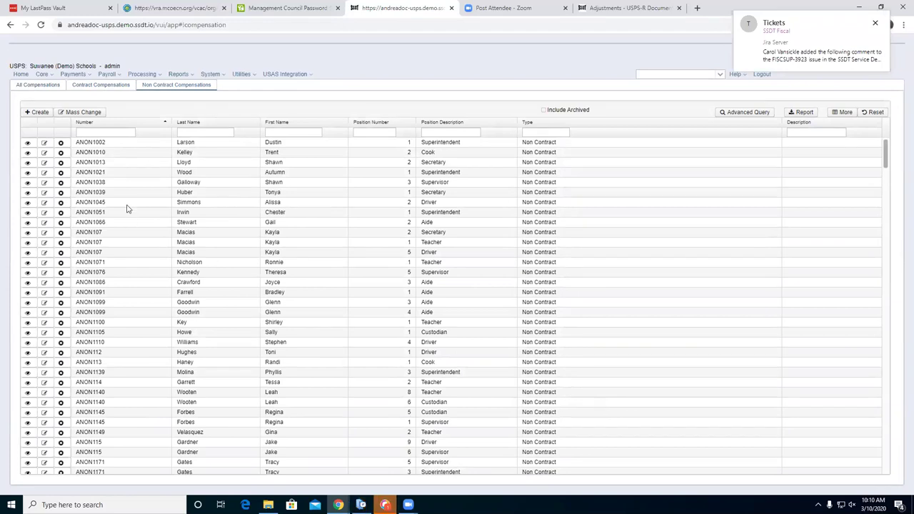
left_click(46, 74)
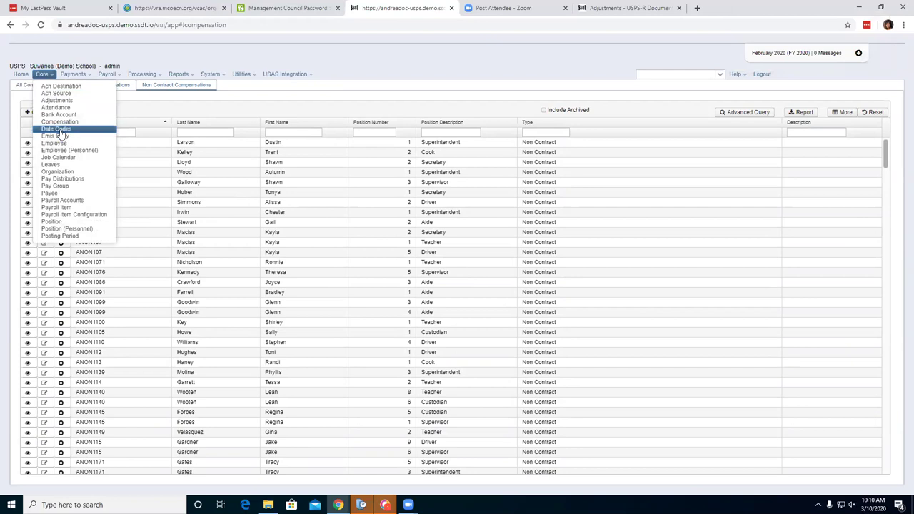
Go to Core > Date Codes, which lists no date codes, staying there.
left_click(56, 129)
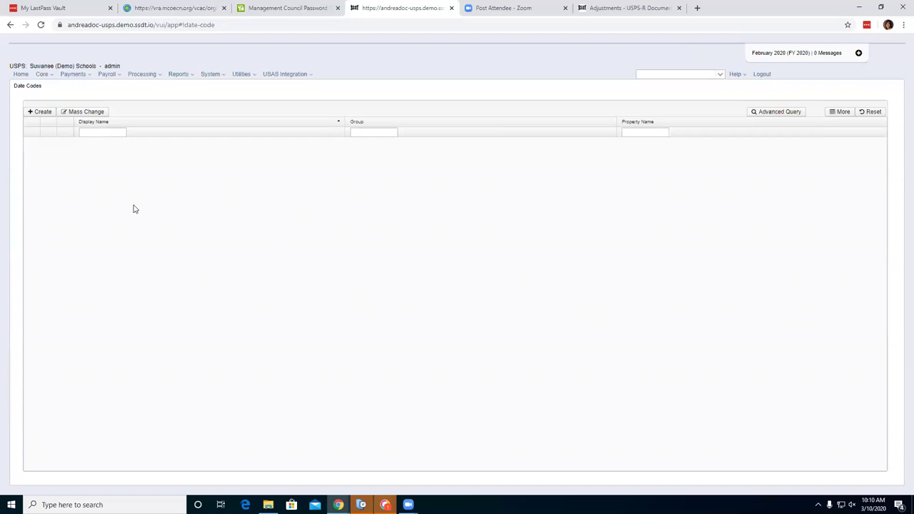
left_click(47, 75)
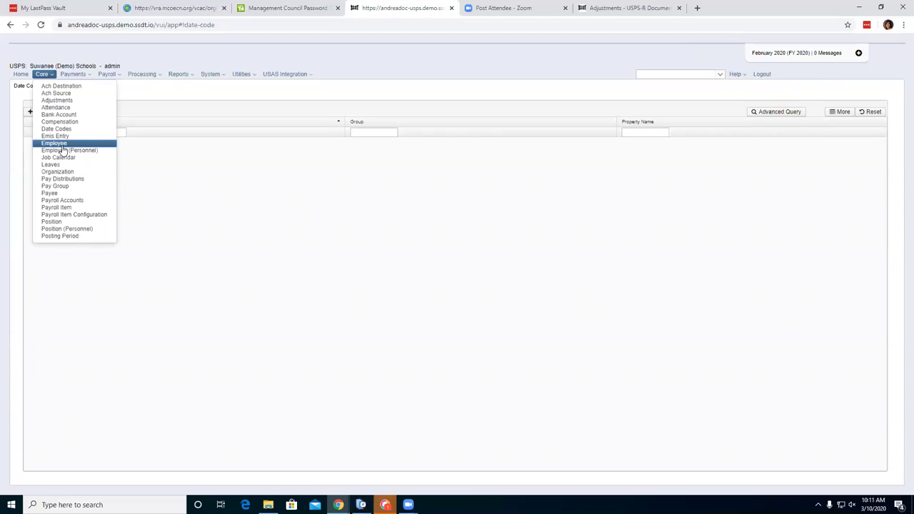
left_click(375, 264)
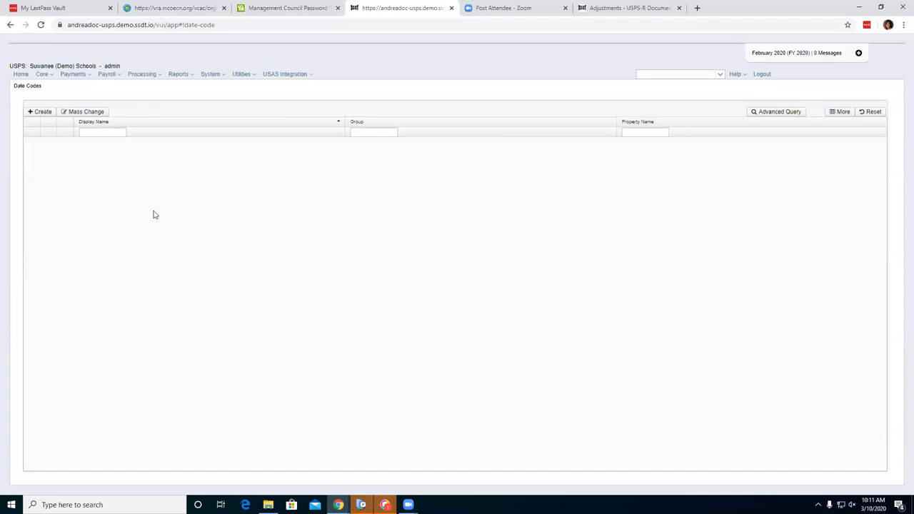
Create and save a date code named test in group employeeDateCF with property name Test.
left_click(42, 114)
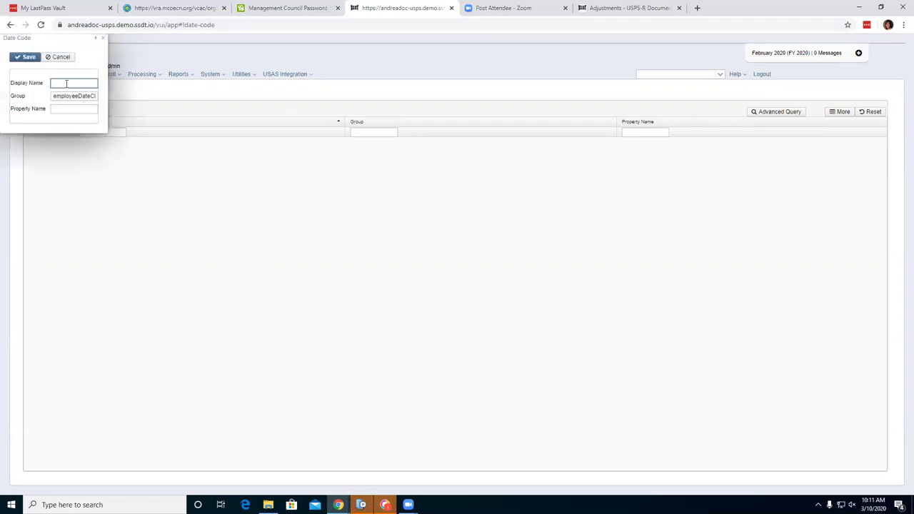
type("test")
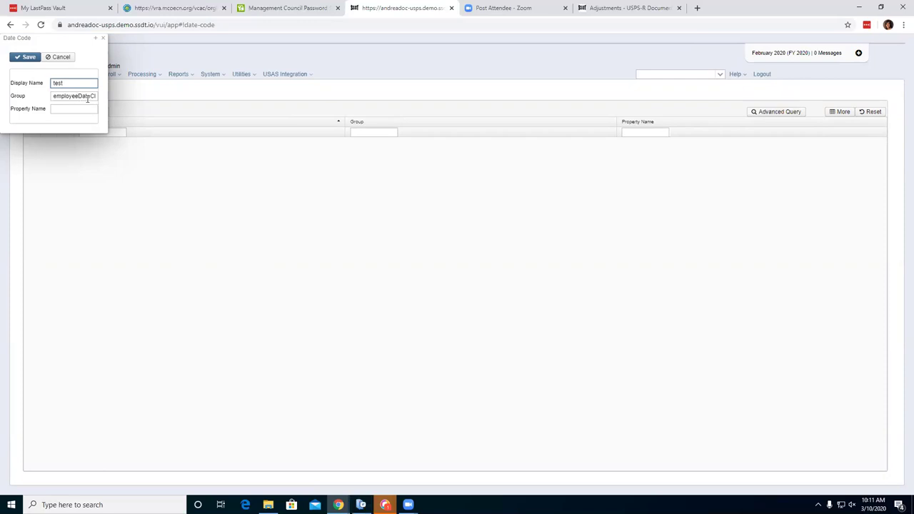
double_click(92, 97)
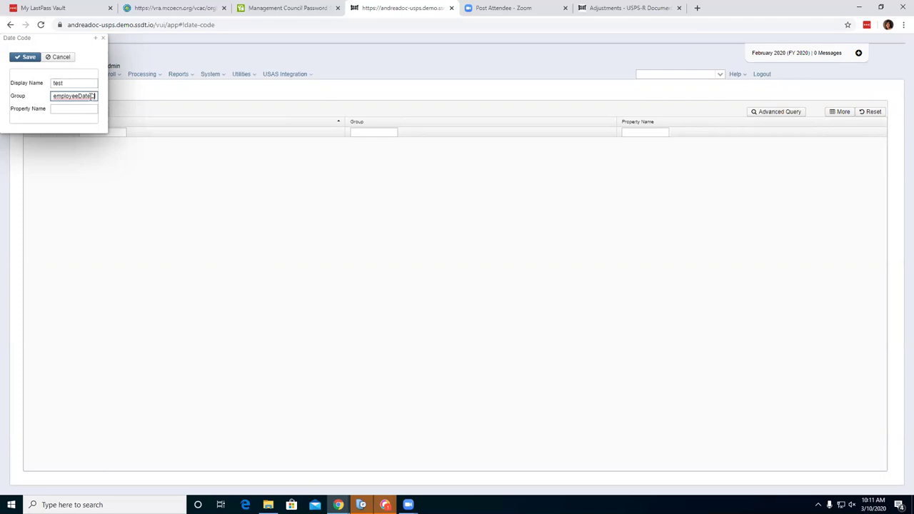
left_click(83, 109)
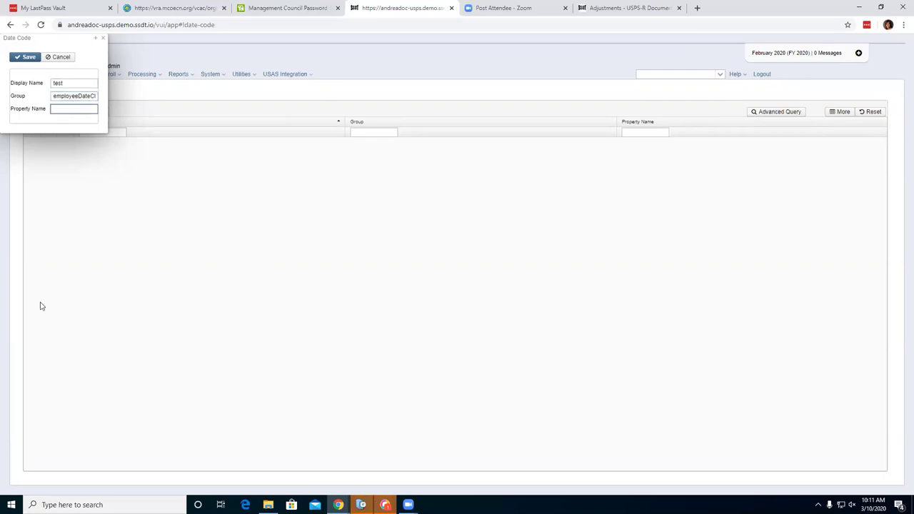
type("Test")
left_click(28, 57)
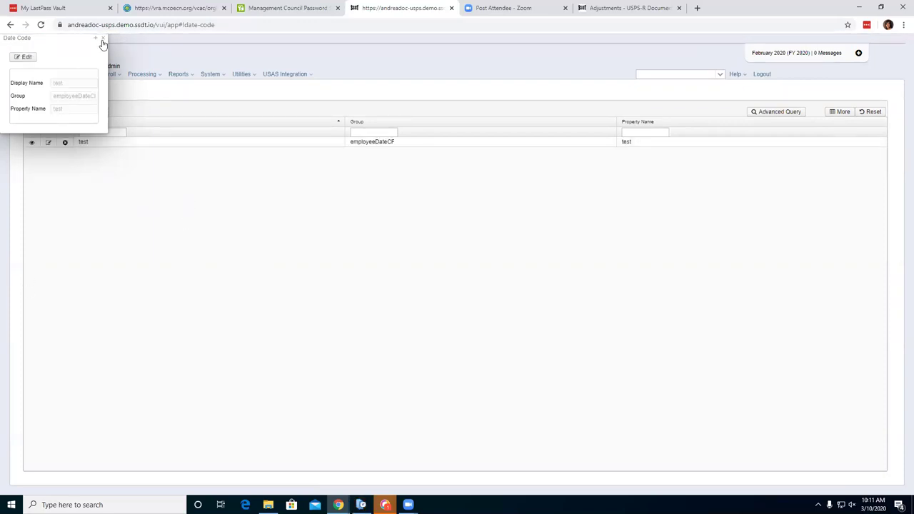
left_click(102, 38)
left_click(73, 74)
left_click(43, 74)
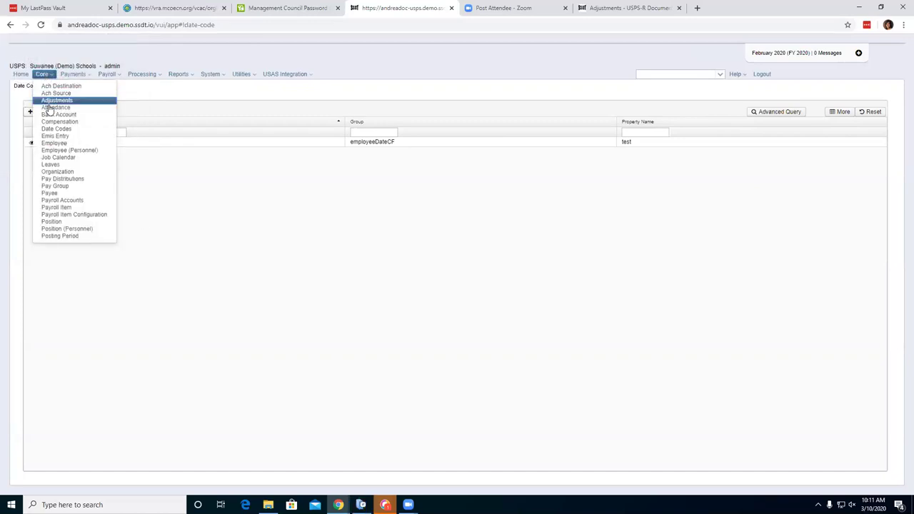
In an employee record, set the test date field to March 18 (3/18/20) with the note 'test'.
left_click(61, 145)
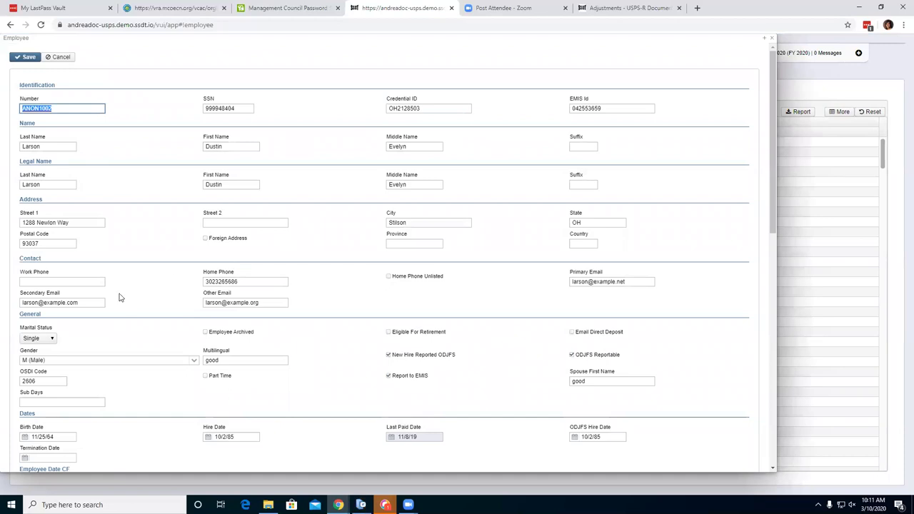
scroll(120, 298, "down", 3)
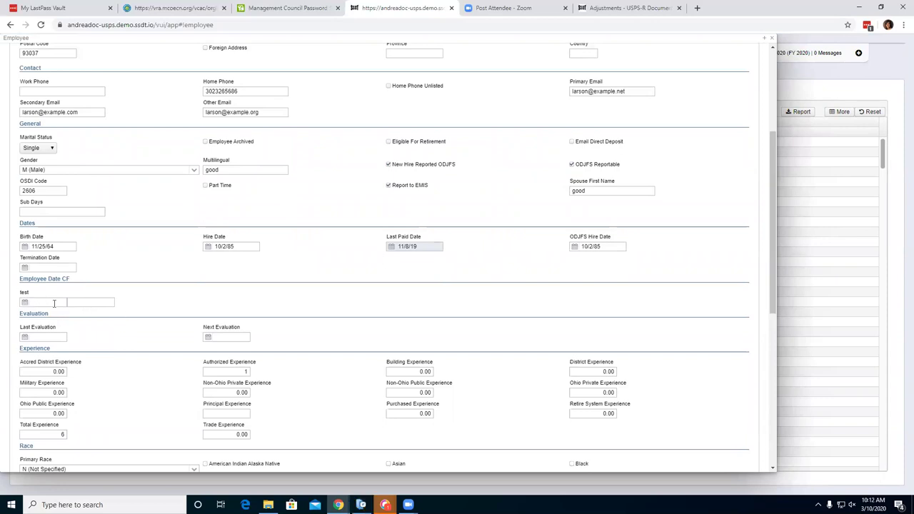
left_click(51, 302)
left_click(91, 302)
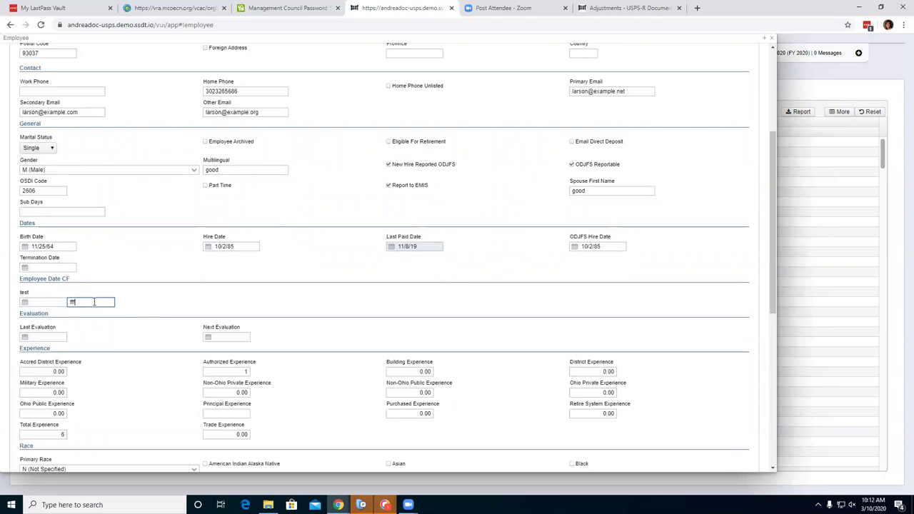
left_click(25, 303)
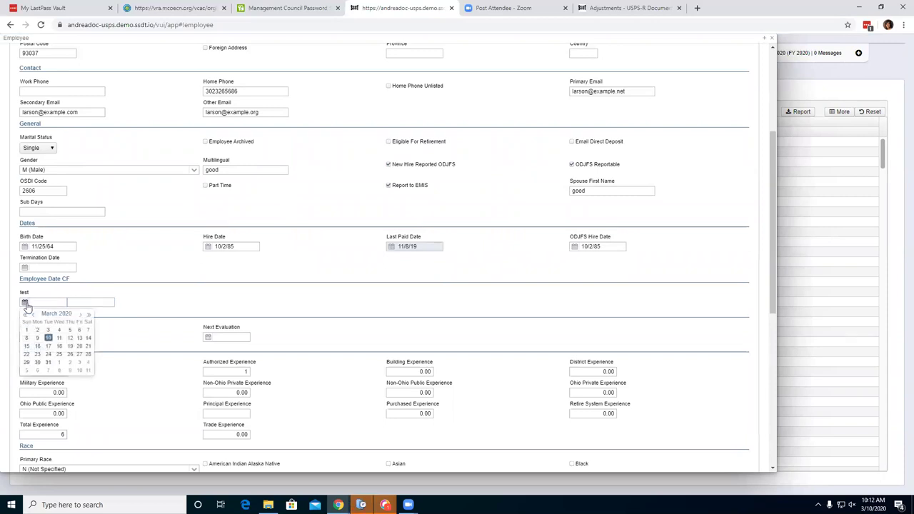
left_click(60, 346)
left_click(74, 305)
type("test")
left_click(239, 314)
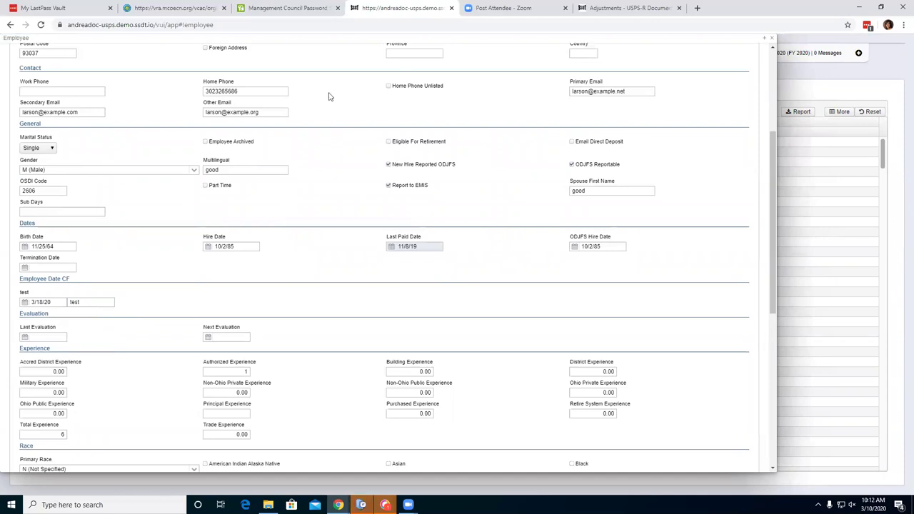
Start a new date code on Date Codes with display name Dates, group Date and property test.
key("Escape")
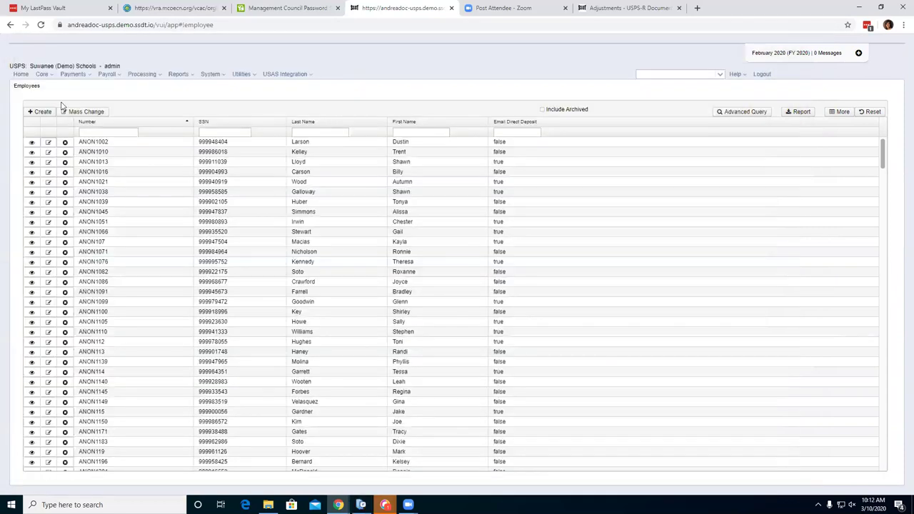
left_click(45, 74)
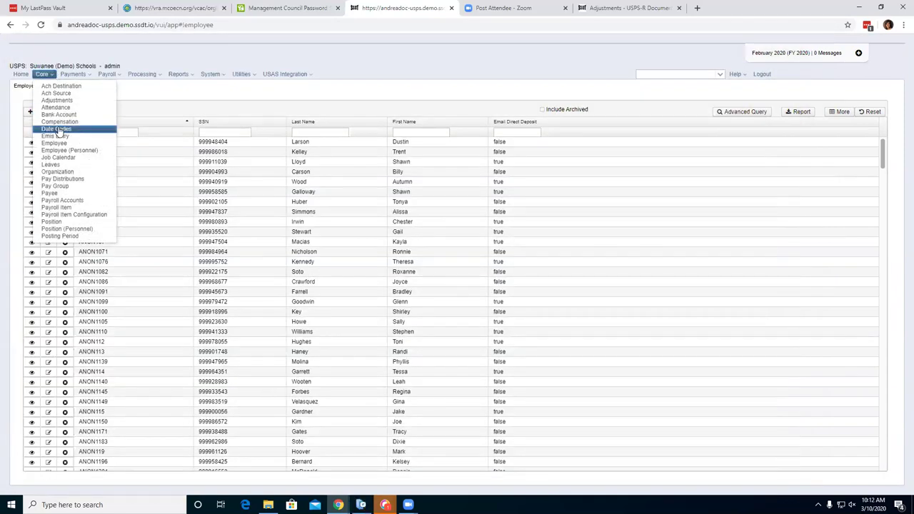
left_click(57, 129)
left_click(41, 112)
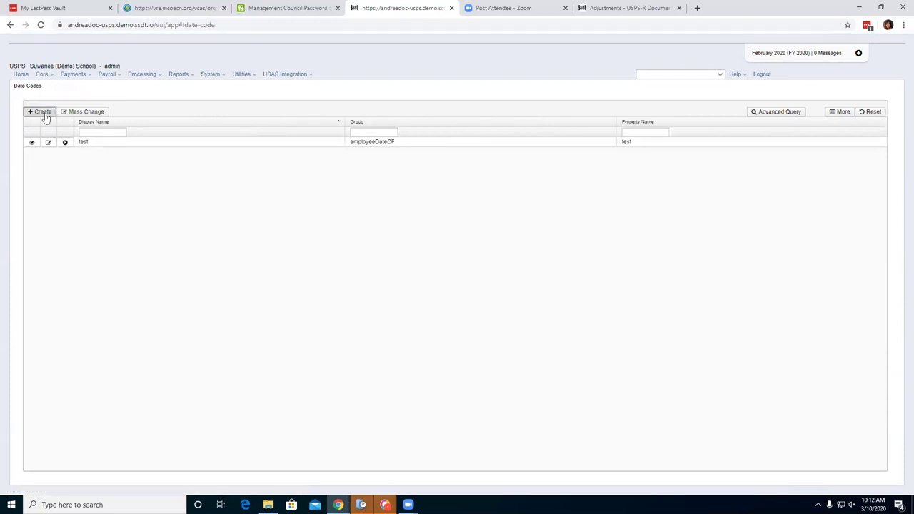
left_click(70, 82)
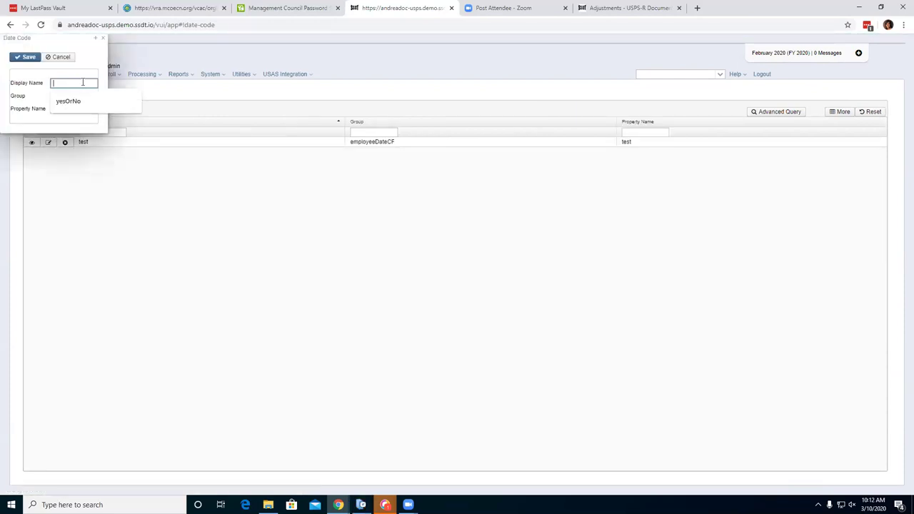
type("Date")
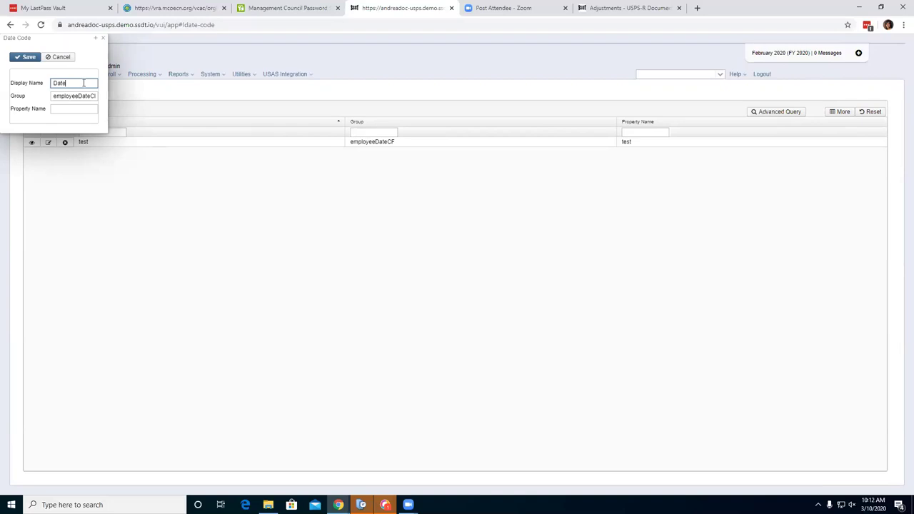
left_click(90, 93)
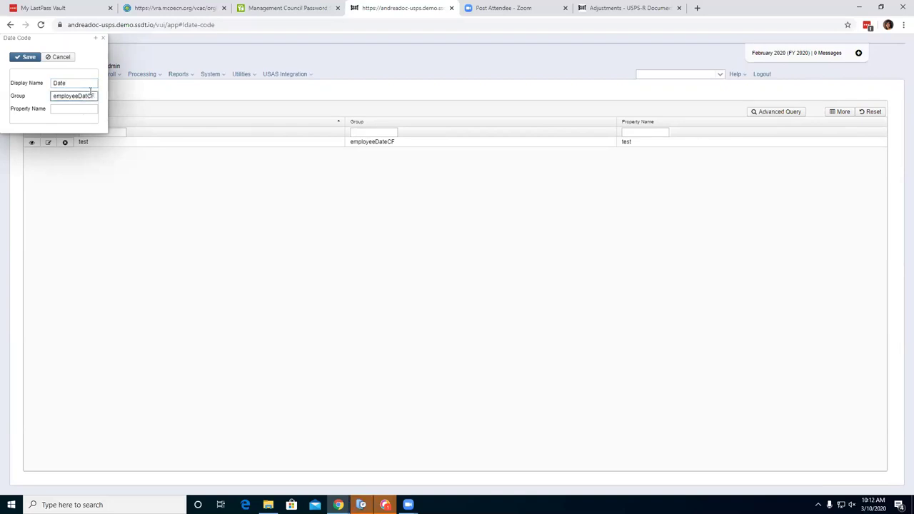
key("BackSpace")
key("BackSpace")
key("BackSpace")
key("BackSpace")
key("BackSpace")
key("BackSpace")
key("BackSpace")
key("BackSpace")
key("BackSpace")
key("BackSpace")
key("BackSpace")
key("BackSpace")
key("BackSpace")
key("BackSpace")
type("Date")
left_click(78, 110)
type("test")
Resolve the duplicate key error by changing the property name to date, then save.
left_click(27, 57)
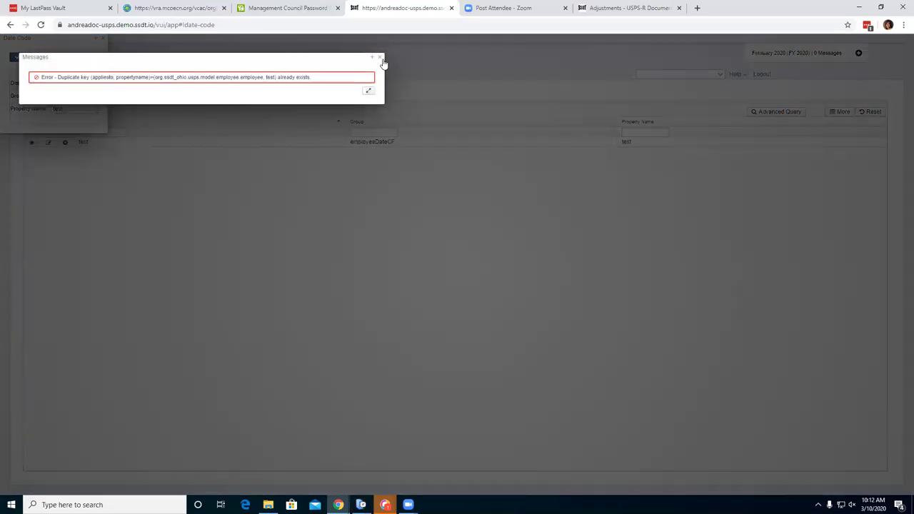
left_click(380, 58)
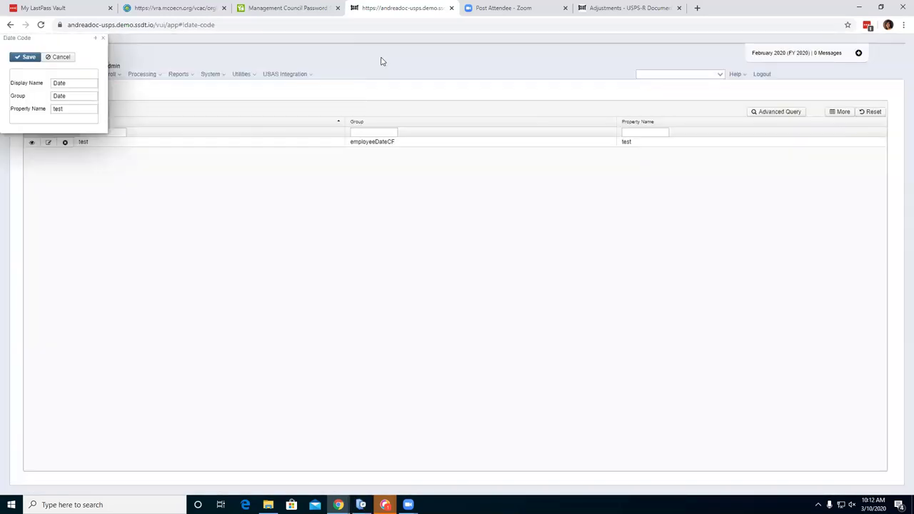
left_click(78, 83)
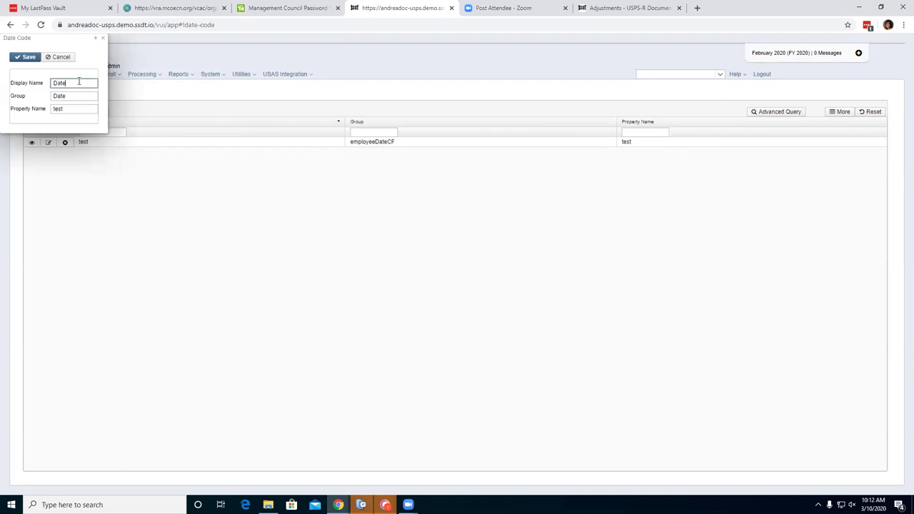
left_click(27, 58)
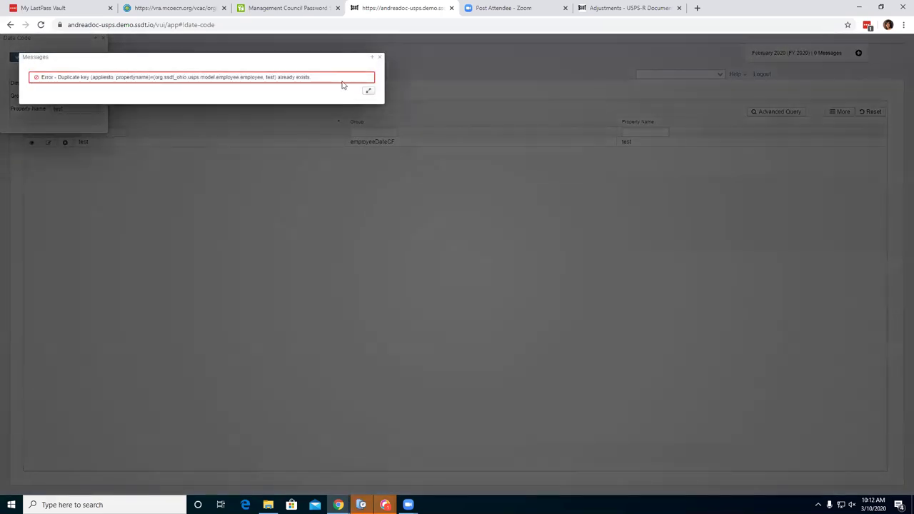
left_click(379, 58)
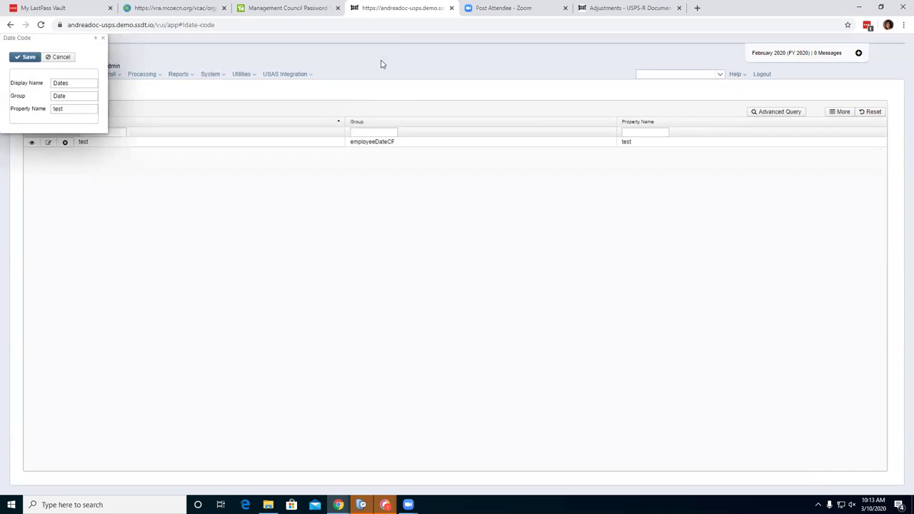
left_click_drag(71, 108, 3, 109)
type("date")
left_click(28, 57)
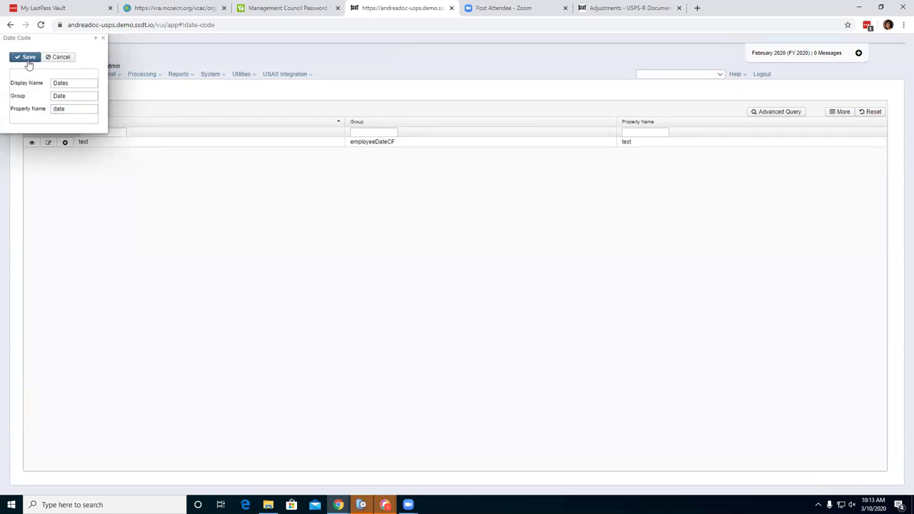
left_click(103, 38)
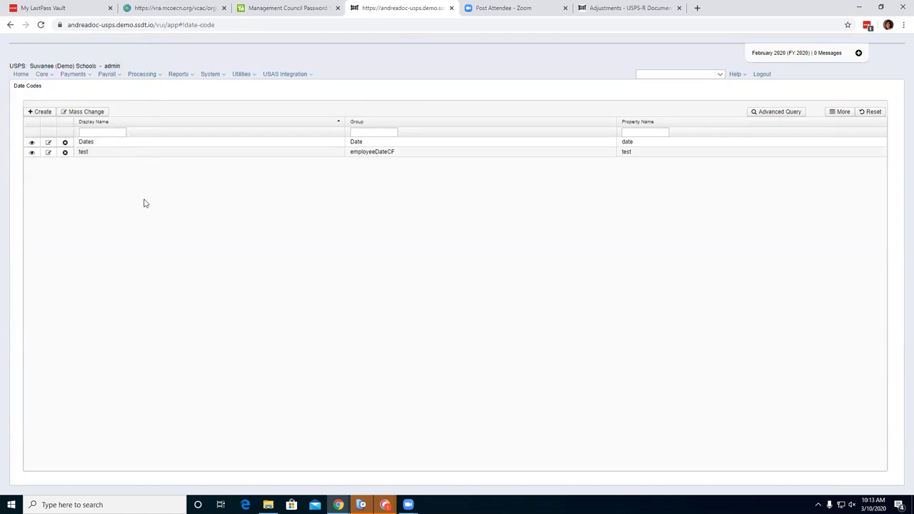
left_click(44, 74)
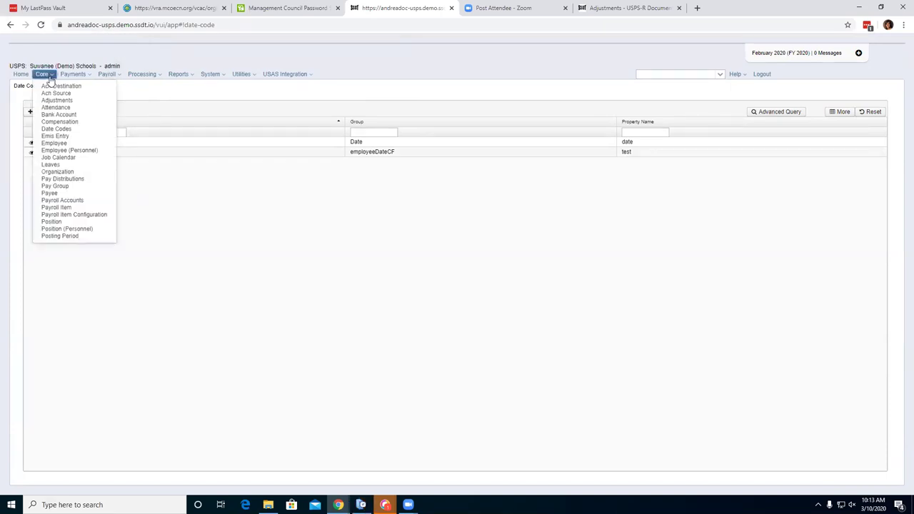
left_click(70, 143)
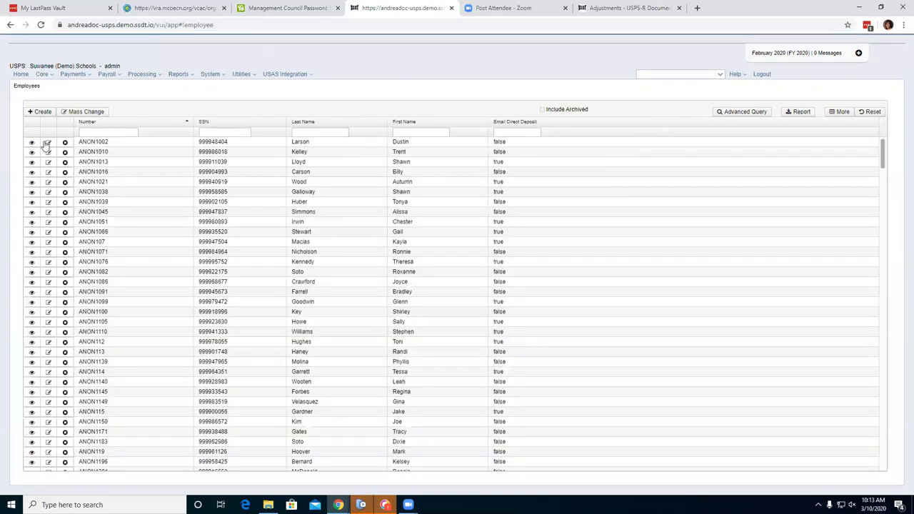
left_click(48, 151)
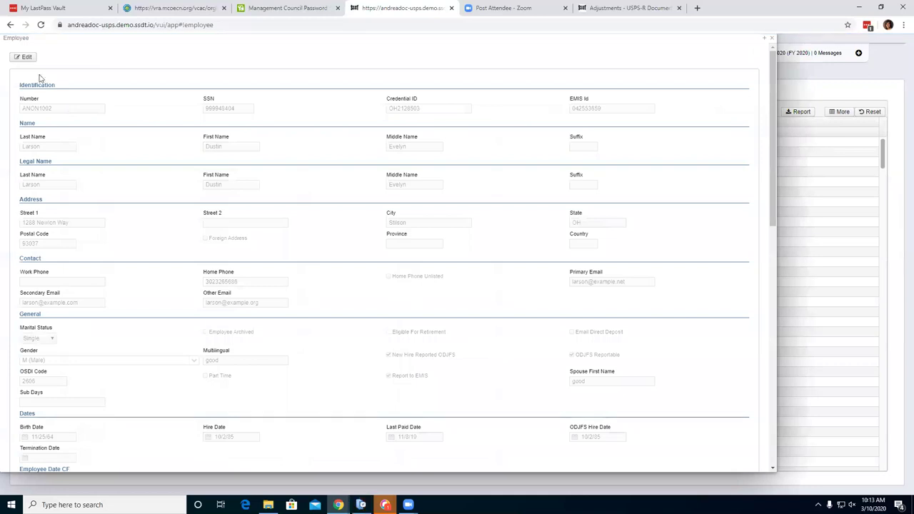
left_click(24, 56)
scroll(263, 291, "down", 2)
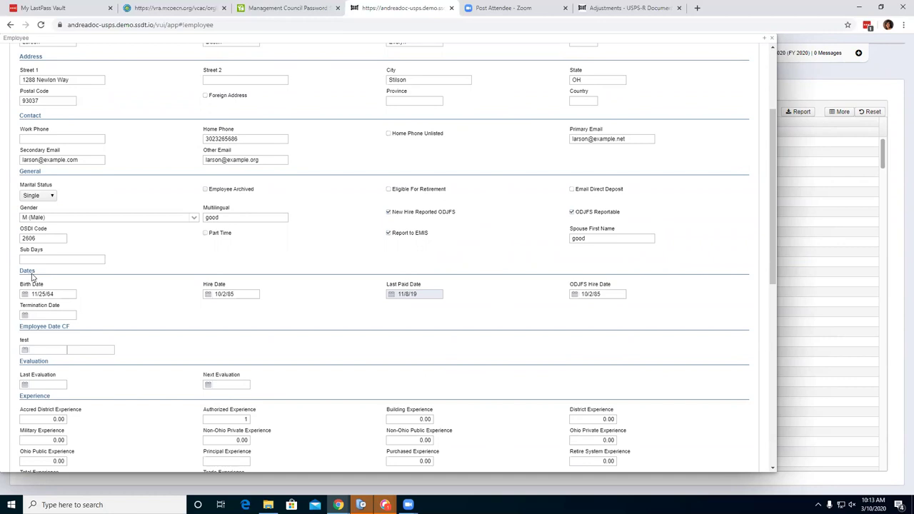
left_click(772, 37)
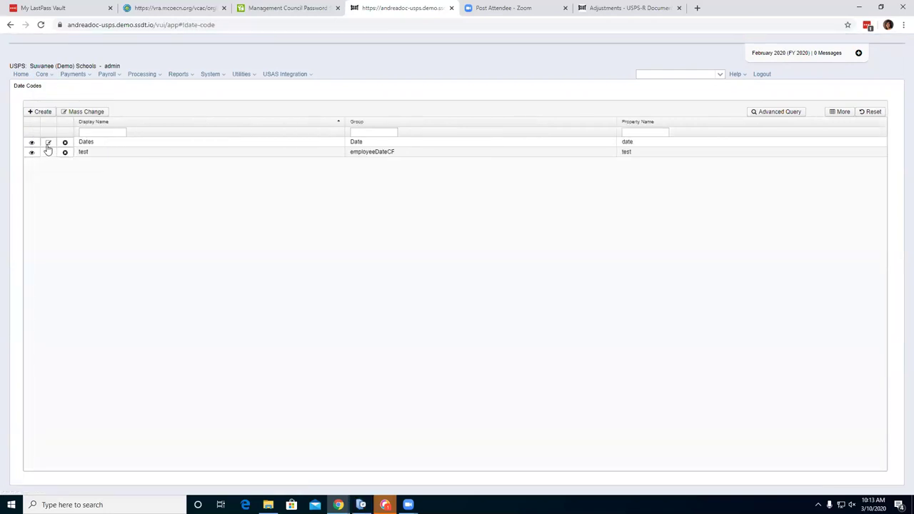
Edit the Dates date code, changing its group from Date to Dates, and save it.
left_click(48, 142)
left_click(68, 100)
type("s")
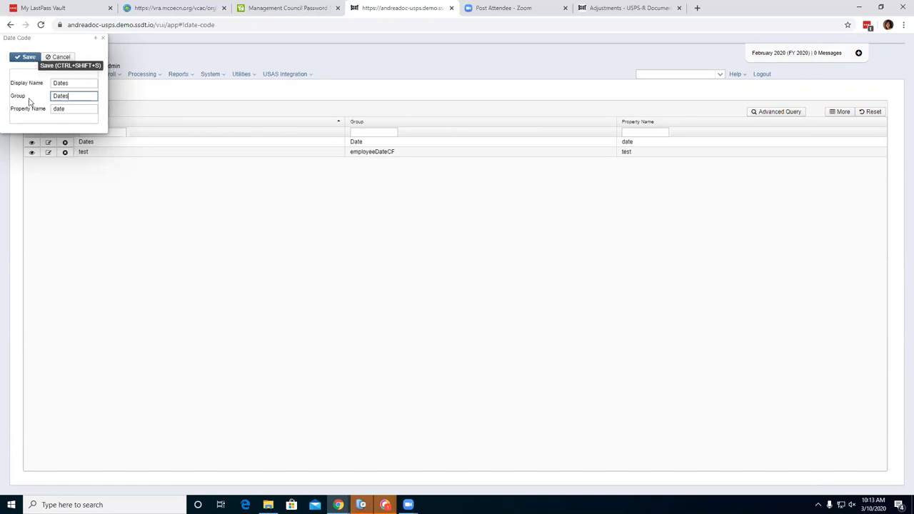
left_click(27, 57)
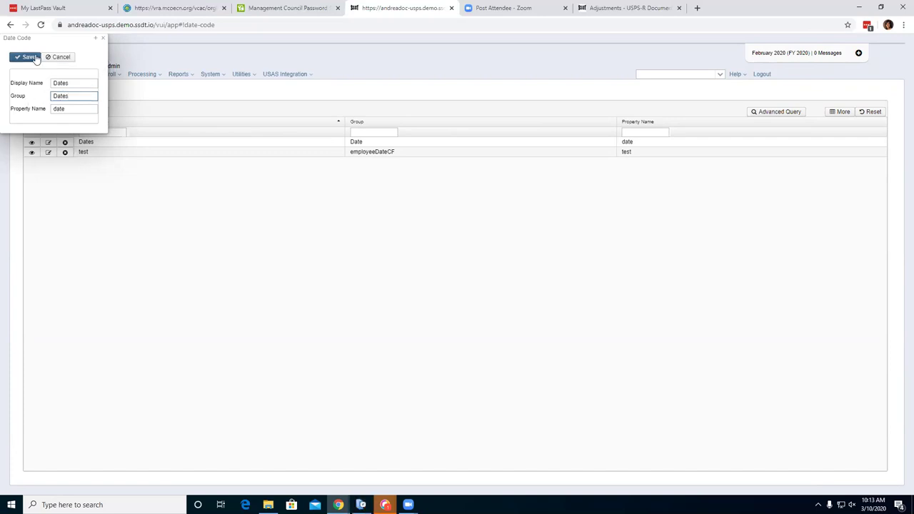
left_click(102, 38)
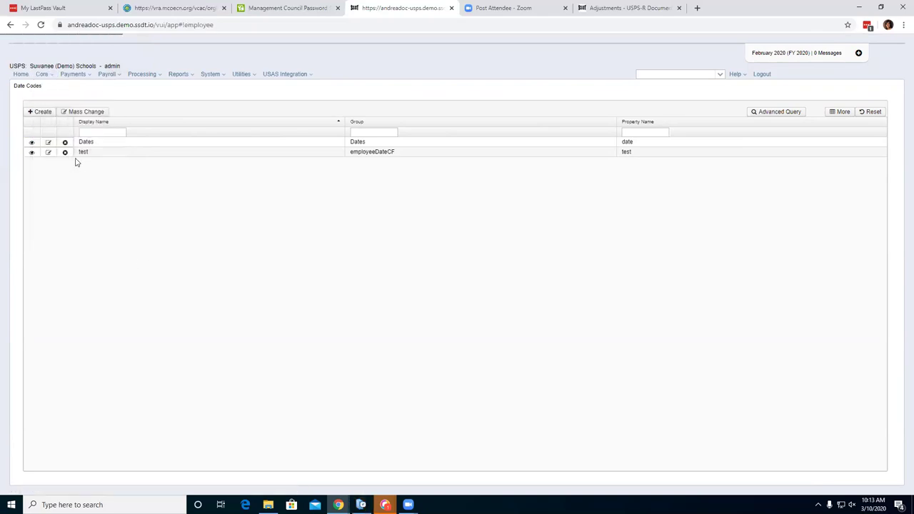
Check the first employee's new Dates field, leave it empty, and close without saving.
left_click(47, 145)
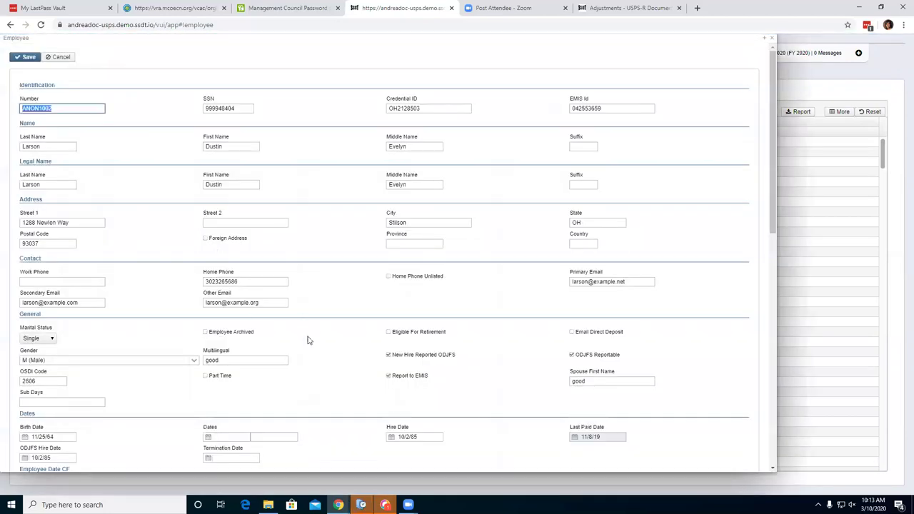
scroll(308, 338, "down", 4)
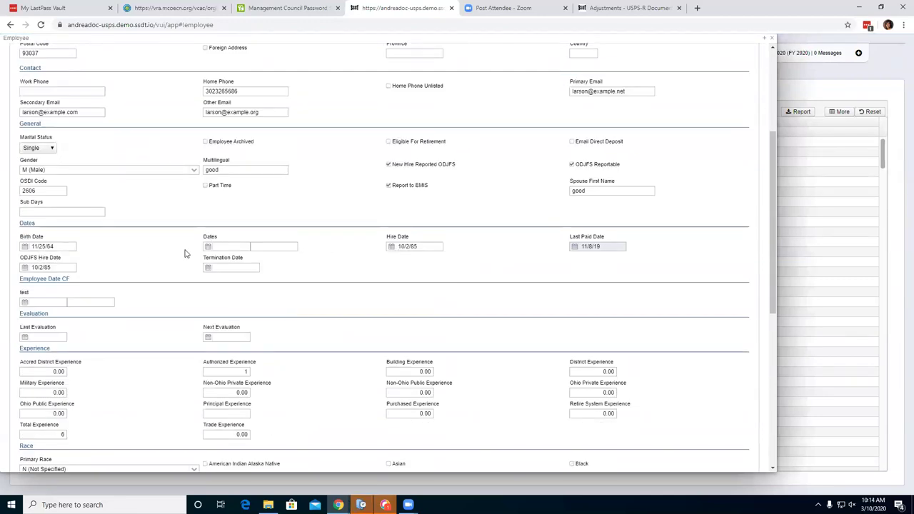
left_click(284, 248)
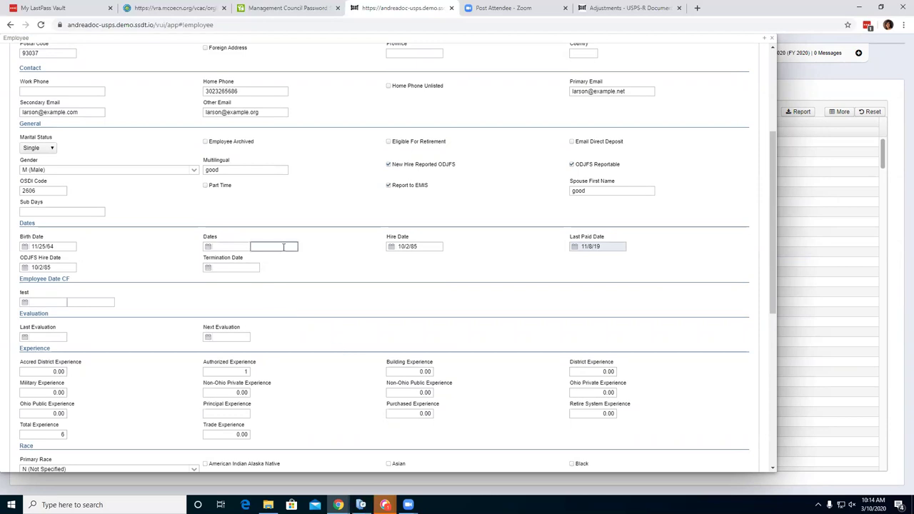
key("shift+Tab")
left_click(356, 285)
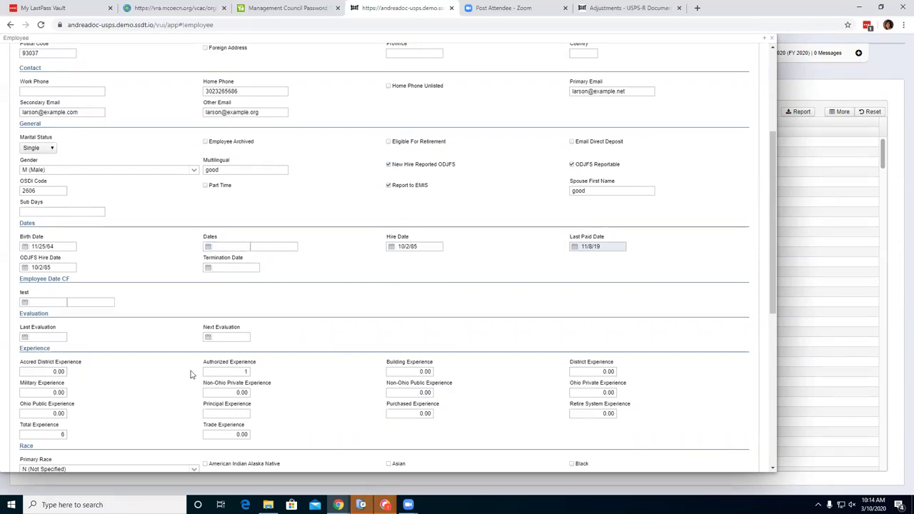
scroll(191, 374, "down", 3)
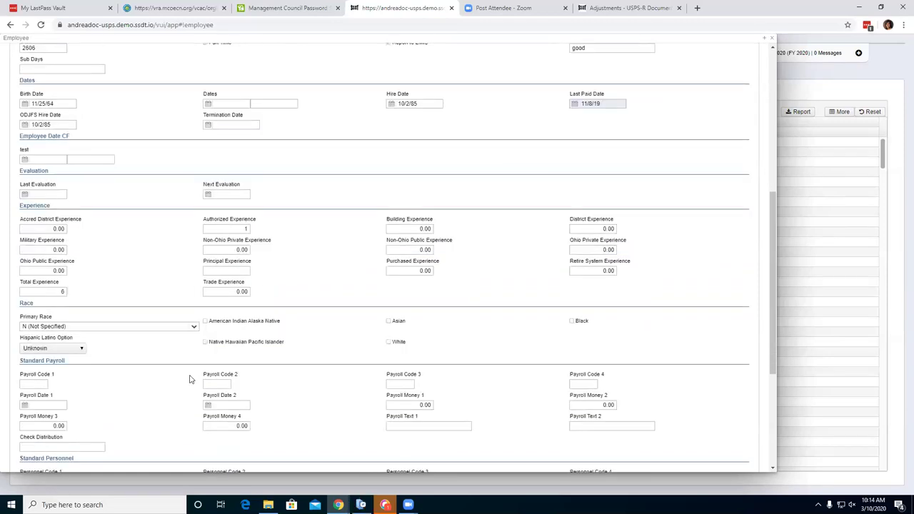
scroll(191, 379, "up", 4)
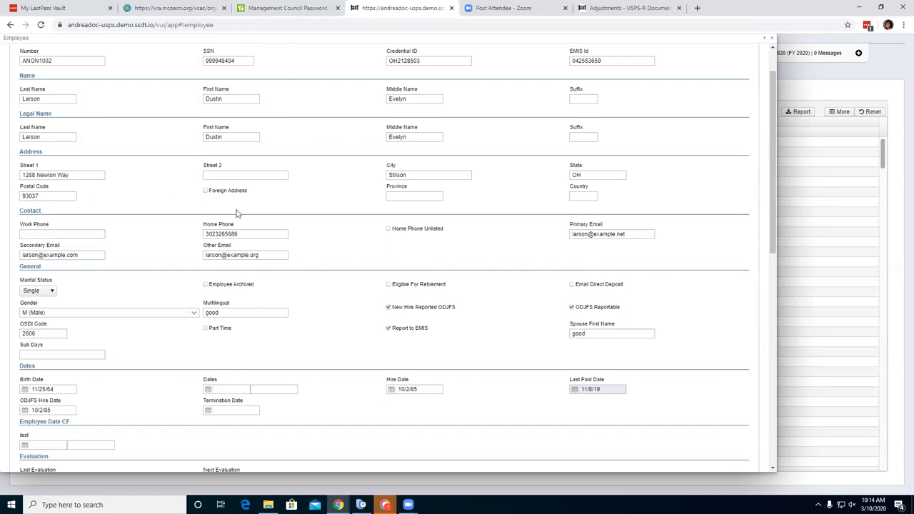
scroll(255, 378, "down", 1)
scroll(285, 321, "up", 2)
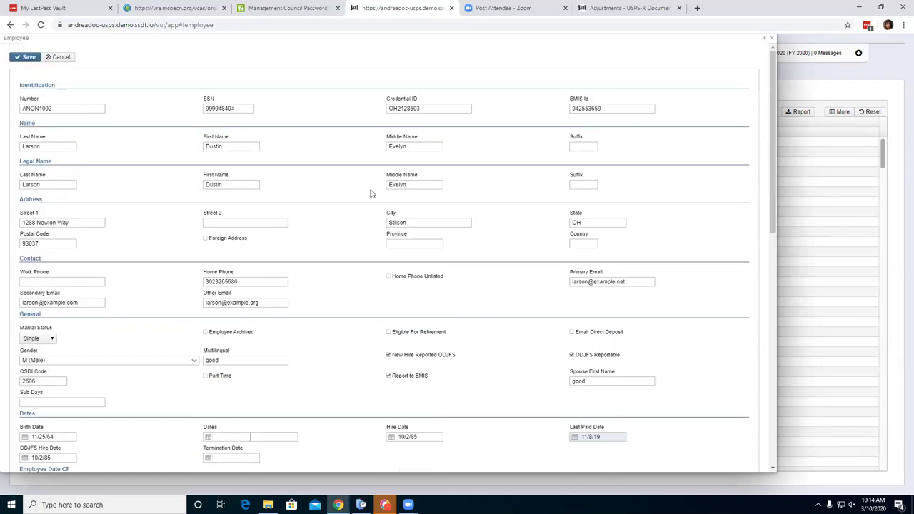
left_click(771, 37)
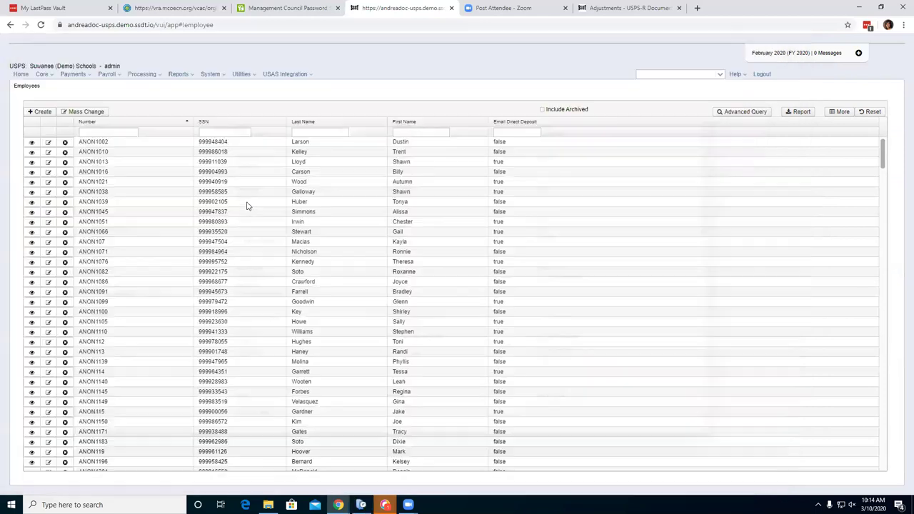
Go to Core > Emis Entry and open the first employee's EMIS record.
left_click(43, 74)
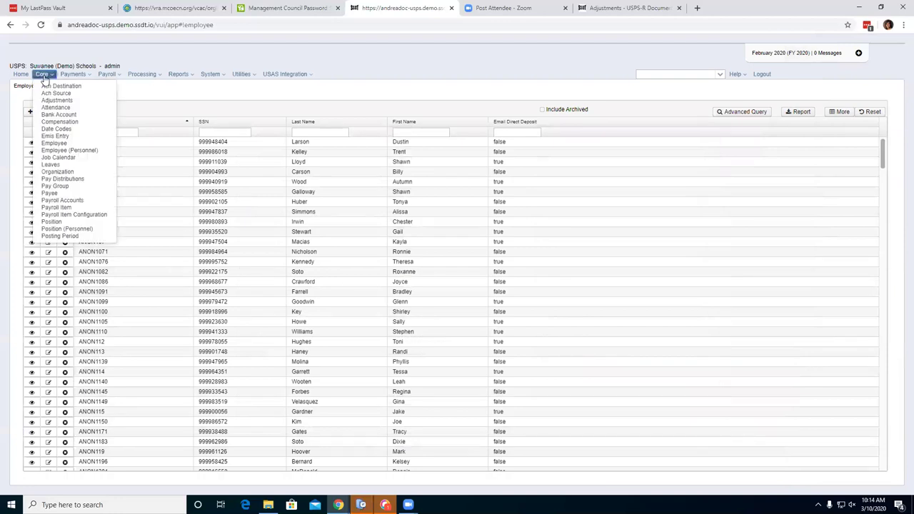
left_click(70, 141)
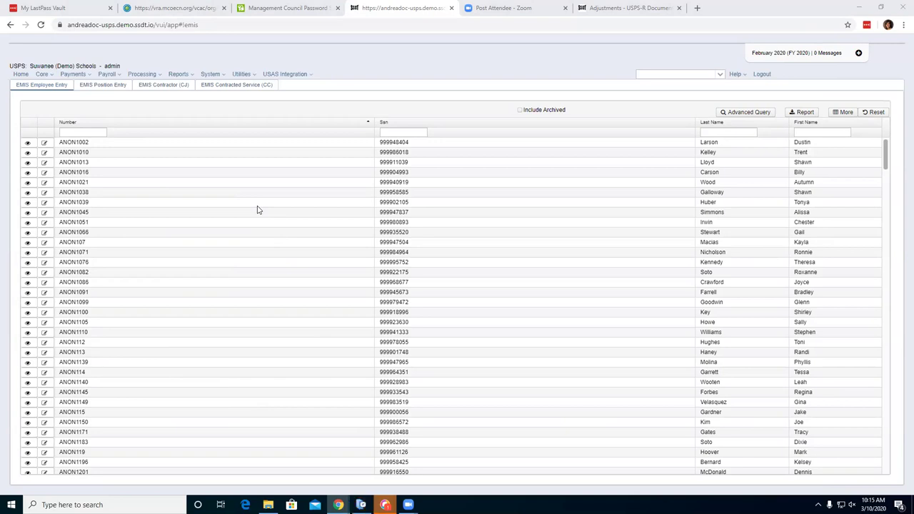
left_click(45, 143)
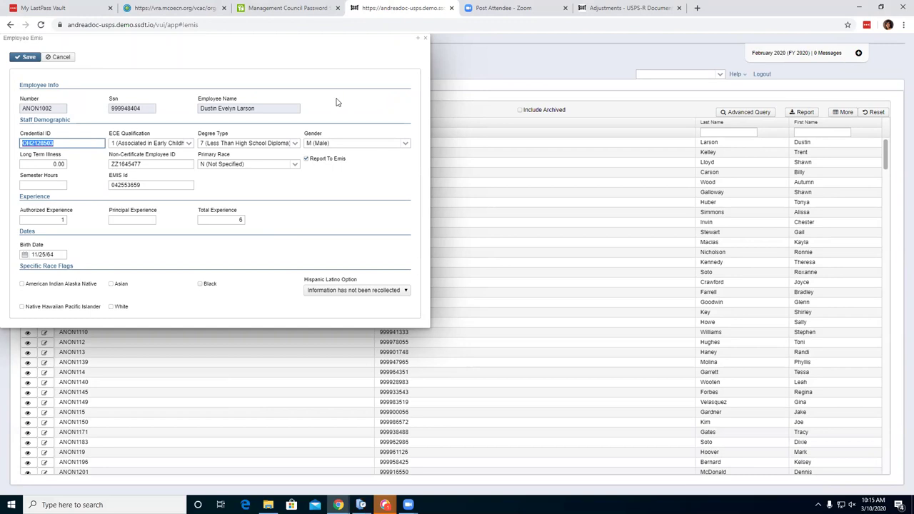
Deselect the Credential ID value and close the Employee EMIS record.
left_click(84, 160)
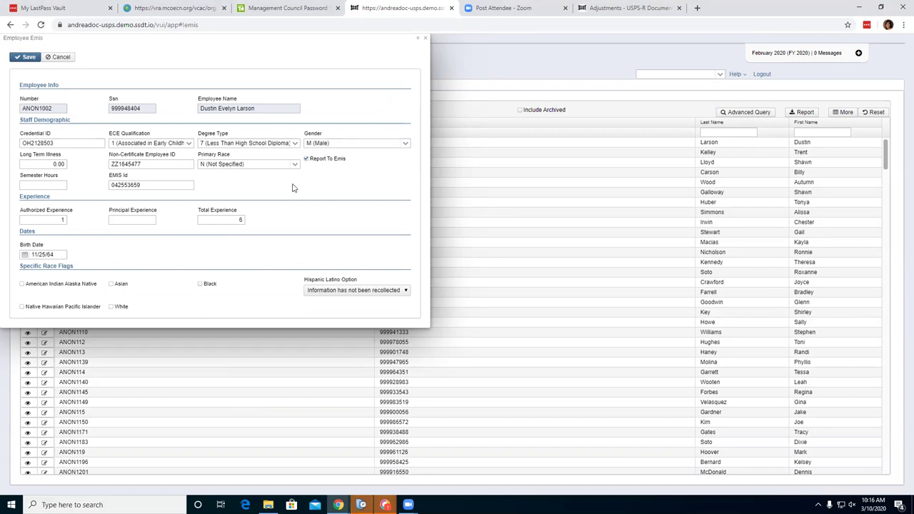
left_click(425, 37)
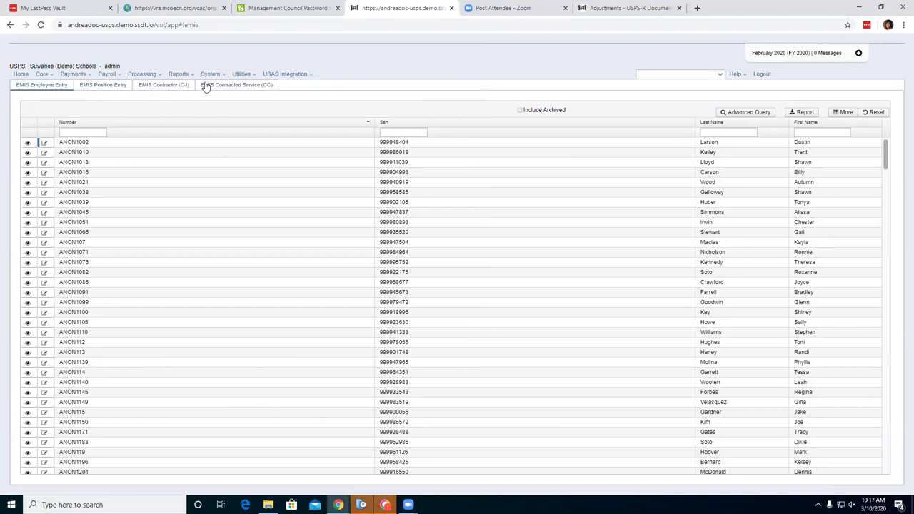
Show the Modules page listing installed modules with their module IDs and versions.
left_click(179, 75)
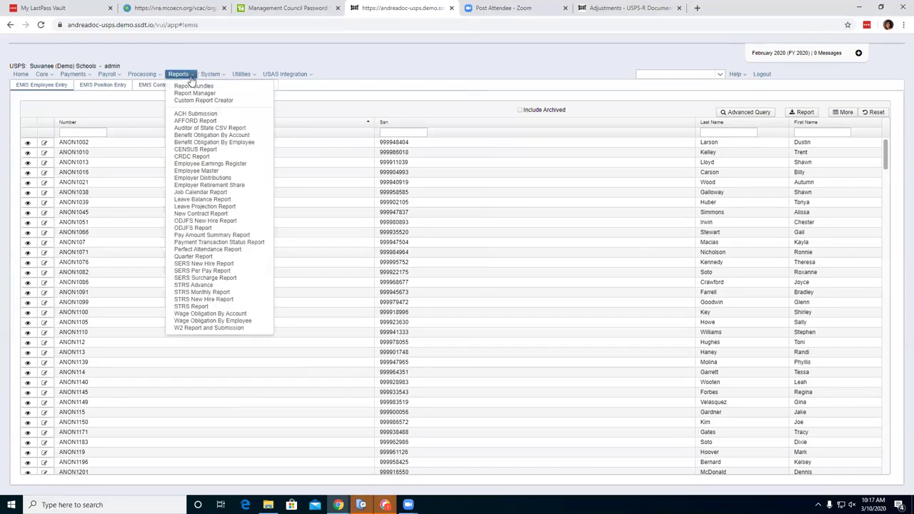
mouse_move(218, 76)
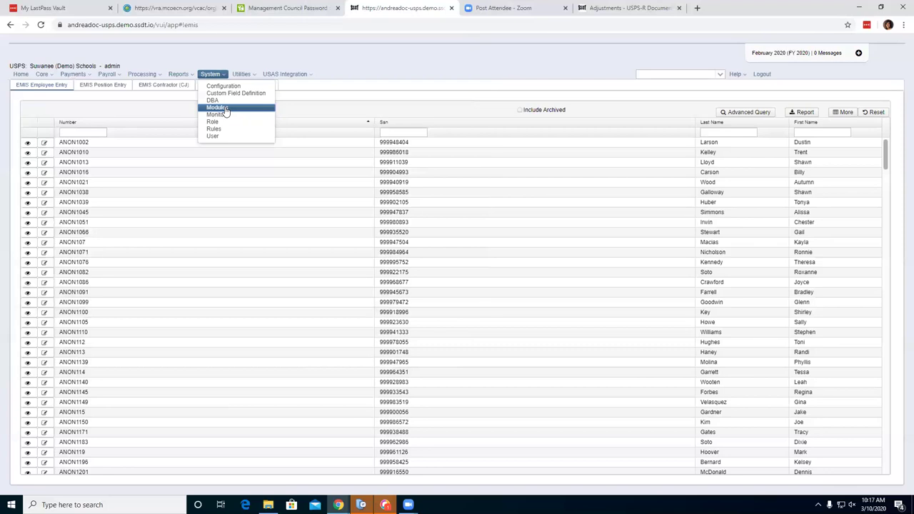
left_click(217, 107)
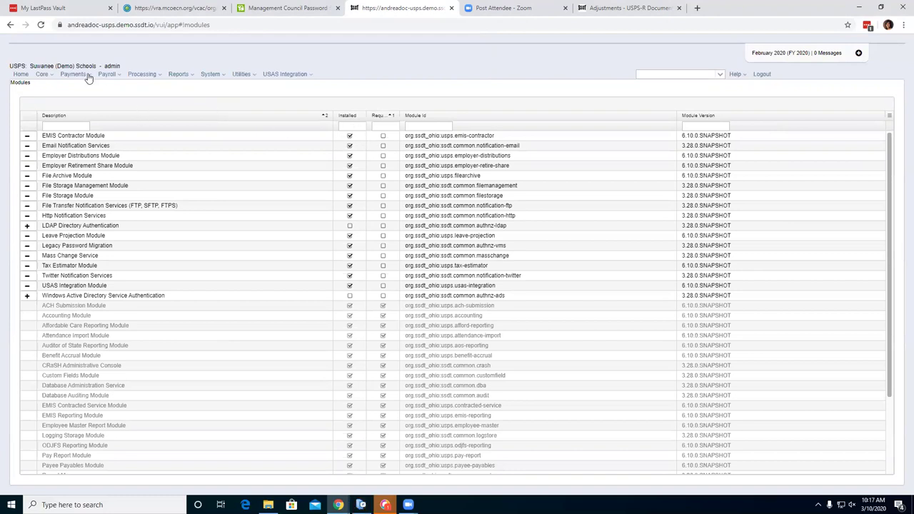
left_click(45, 75)
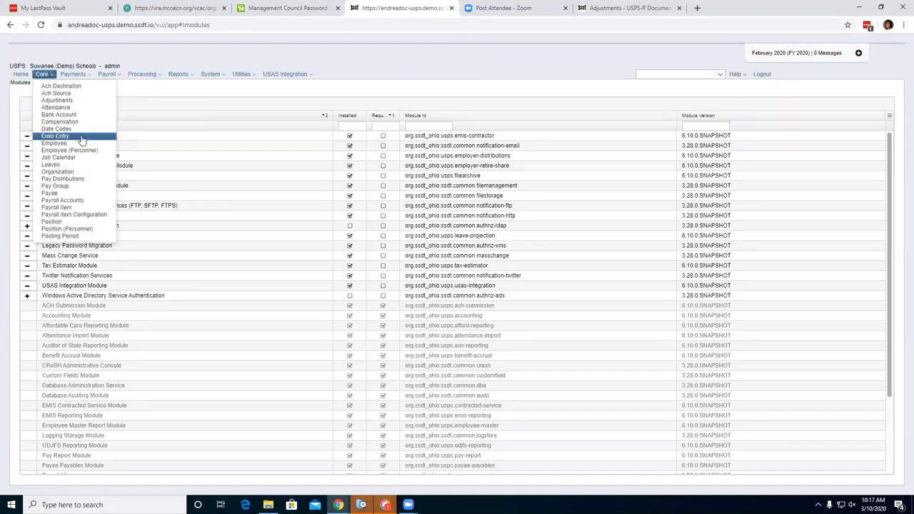
Return to the EMIS Employee Entry list through Core > Emis Entry.
left_click(57, 136)
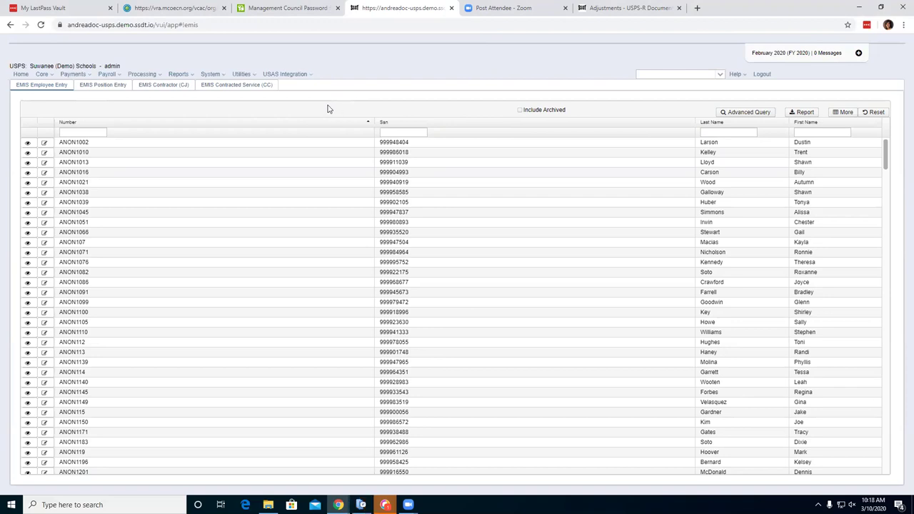
left_click(211, 75)
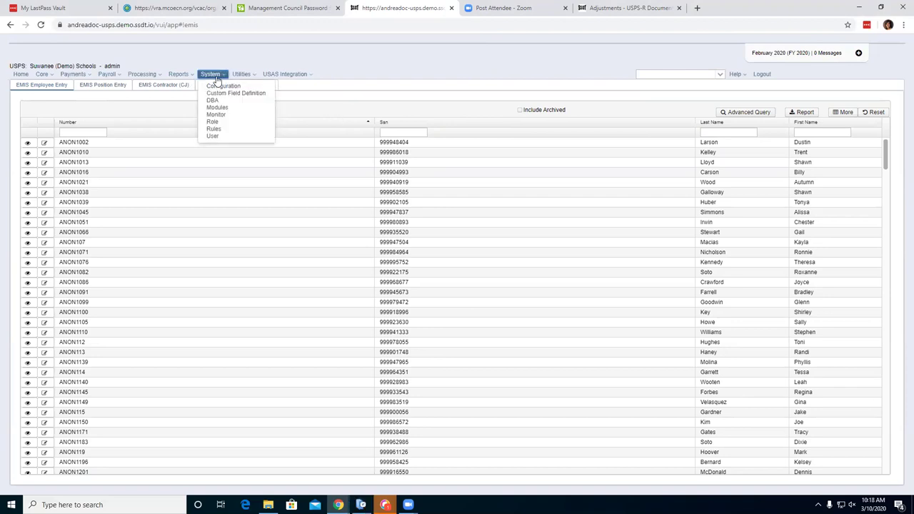
On the Role page, review the LEGACY-EMIS-USER role's granted permissions, then close it.
left_click(229, 122)
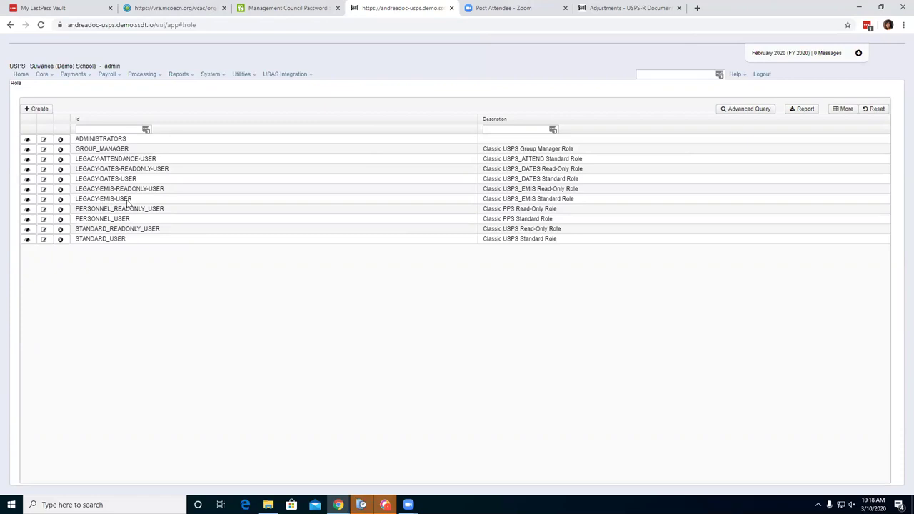
left_click(44, 199)
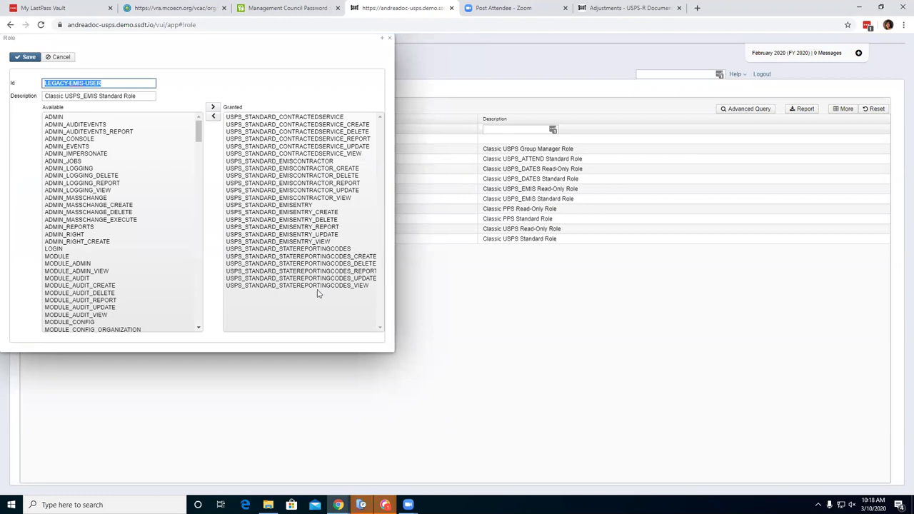
left_click(390, 38)
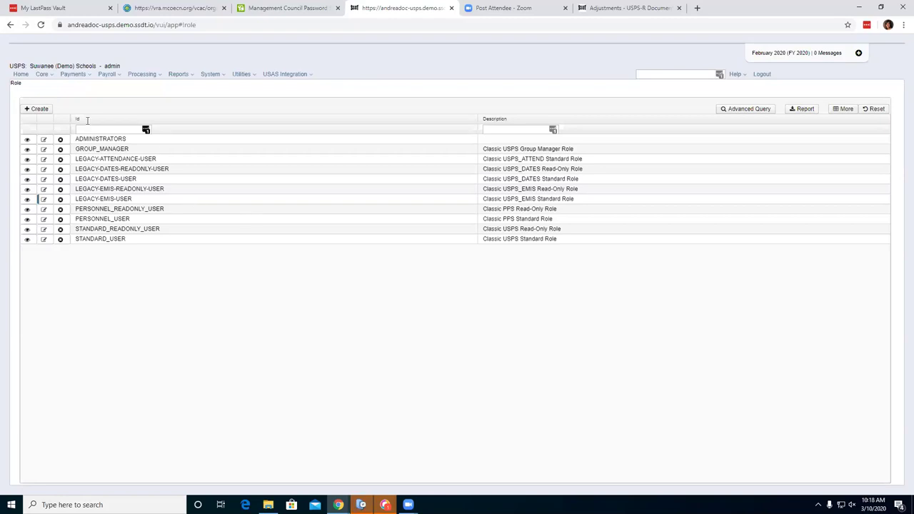
left_click(44, 75)
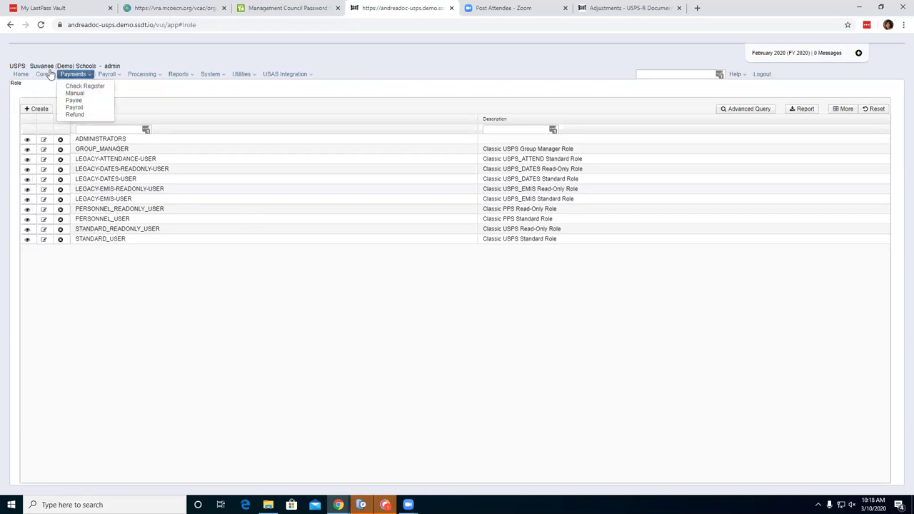
From Core > Emis Entry, open the first employee's EMIS record and close it.
mouse_move(43, 74)
left_click(57, 135)
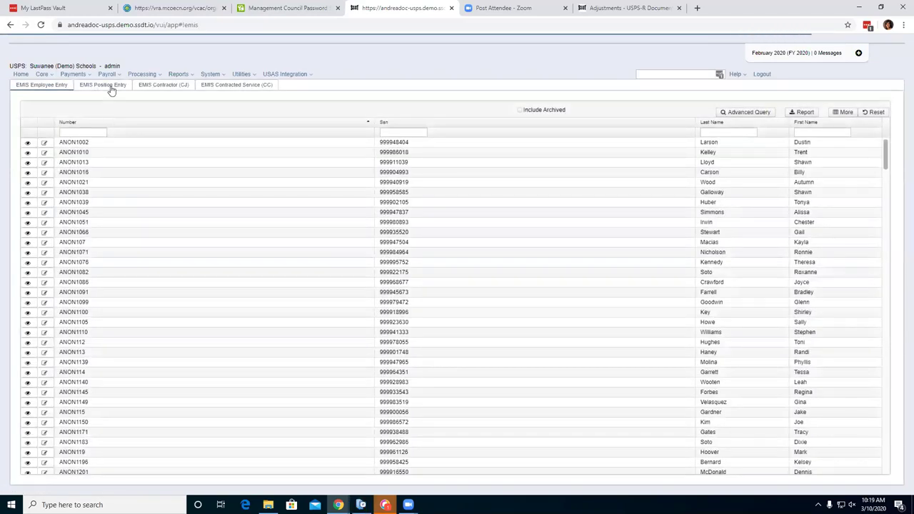
left_click(44, 145)
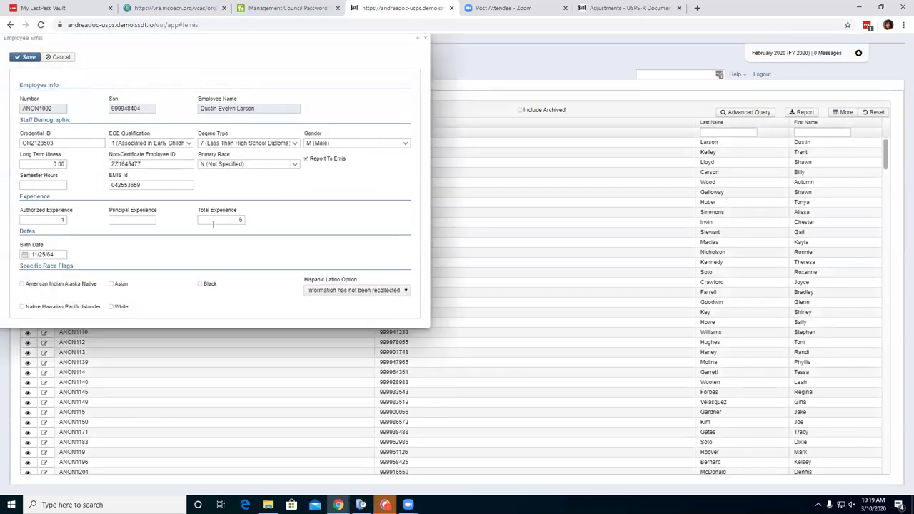
left_click(424, 39)
On the EMIS Position Entry list, review the first position's EMIS record, then close it.
left_click(96, 86)
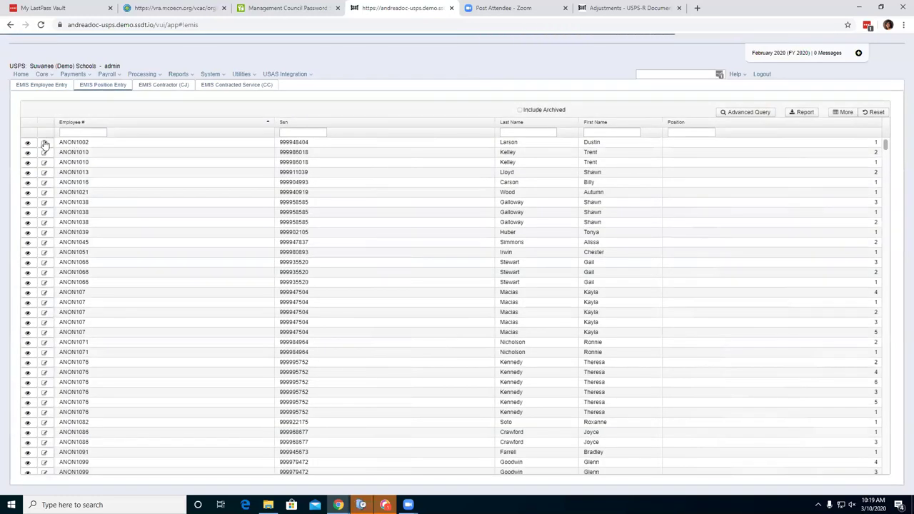
left_click(44, 144)
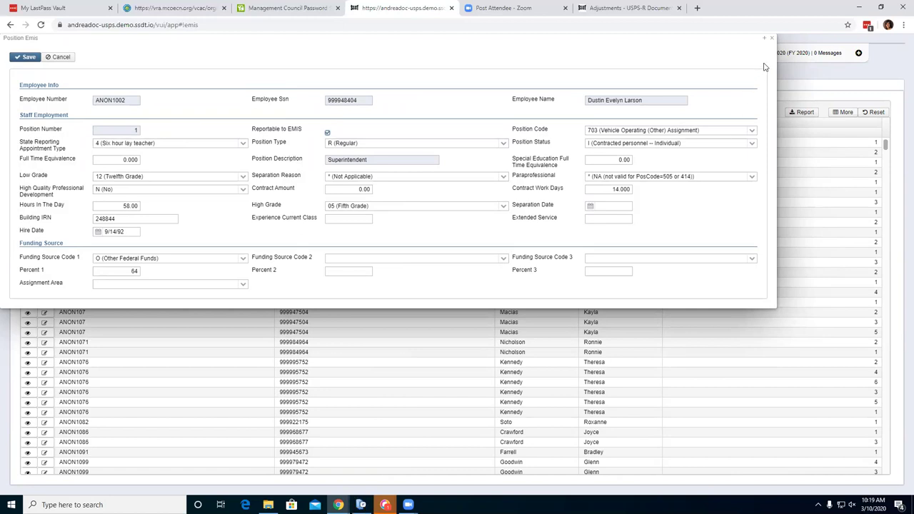
left_click(770, 40)
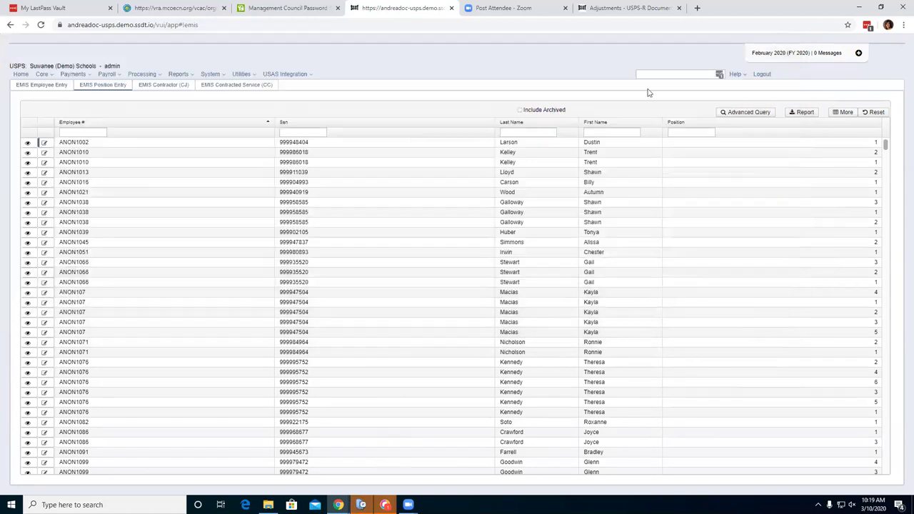
Check a new Contractor (CJ) record's empty employee, position and compensation choices, discard it, and view the CC list.
left_click(169, 86)
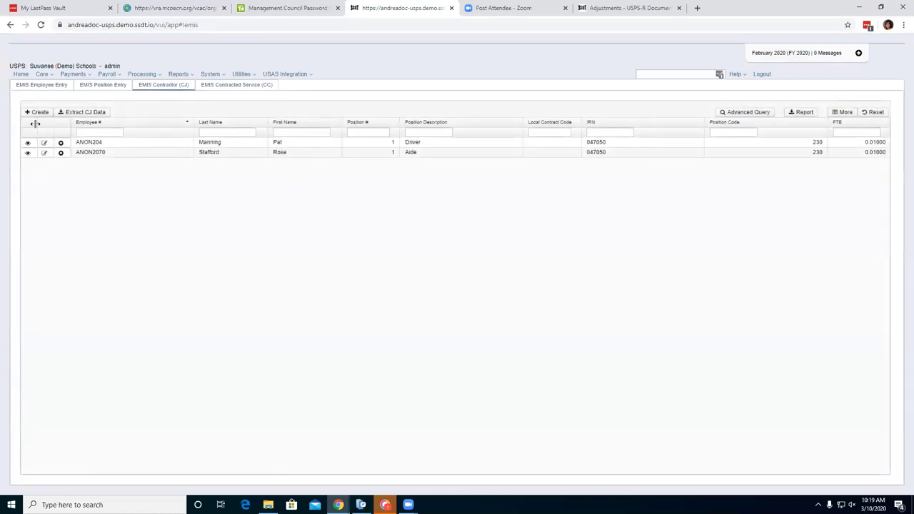
left_click(33, 112)
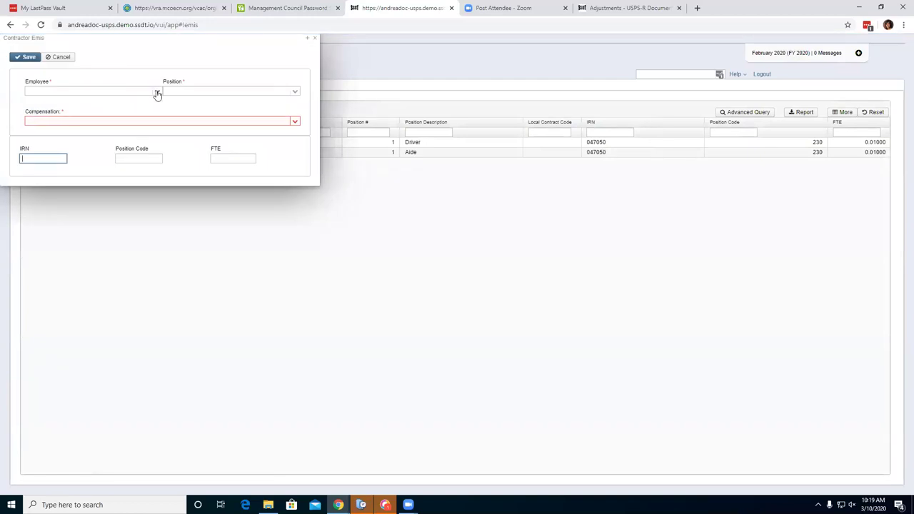
left_click(157, 93)
left_click(295, 93)
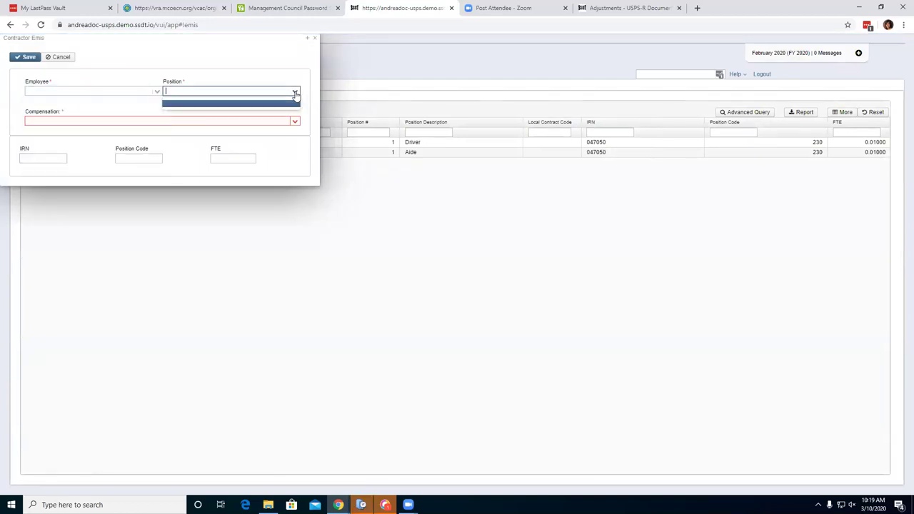
left_click(294, 93)
left_click(294, 123)
left_click(294, 122)
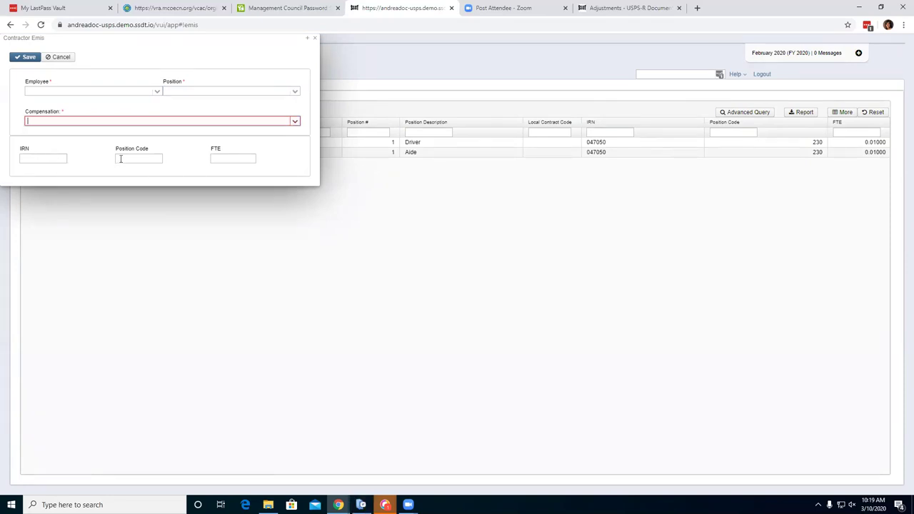
left_click(314, 38)
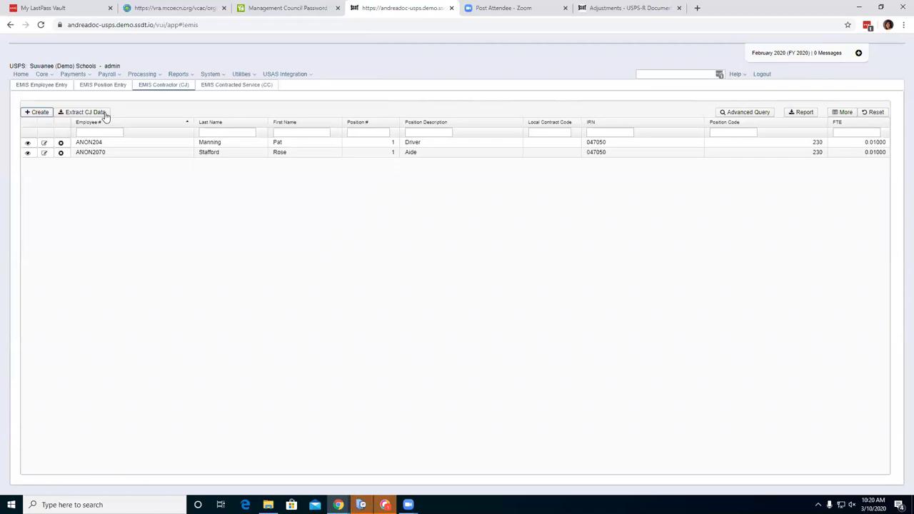
left_click(236, 87)
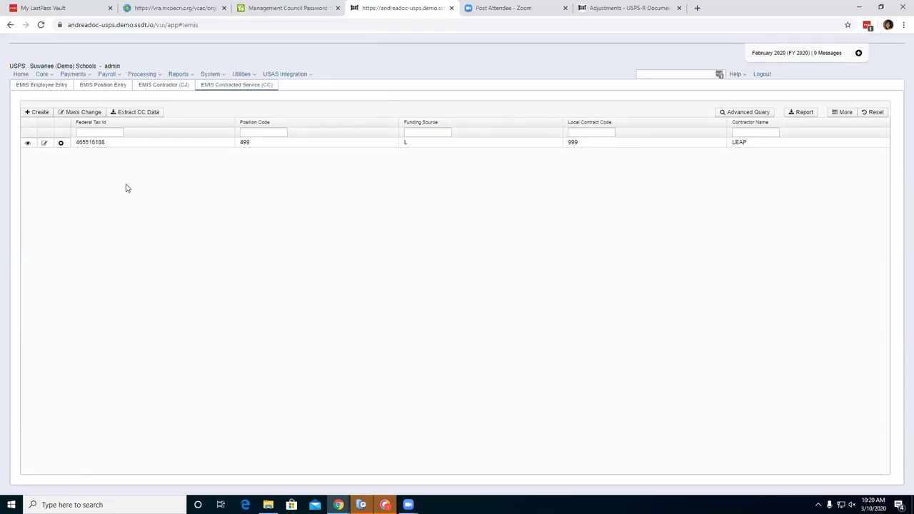
Discard a blank Contracted Service record, then extract the CC data to CC_Extract.txt.
left_click(36, 115)
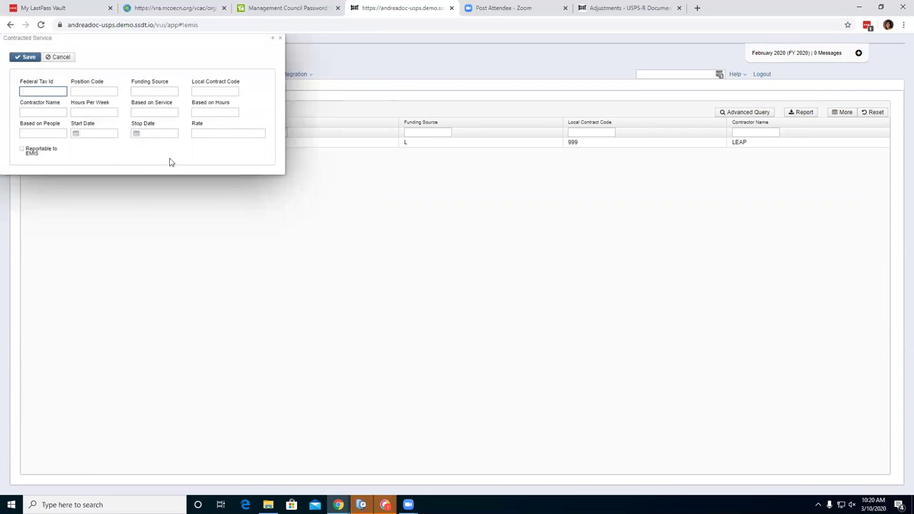
left_click(280, 38)
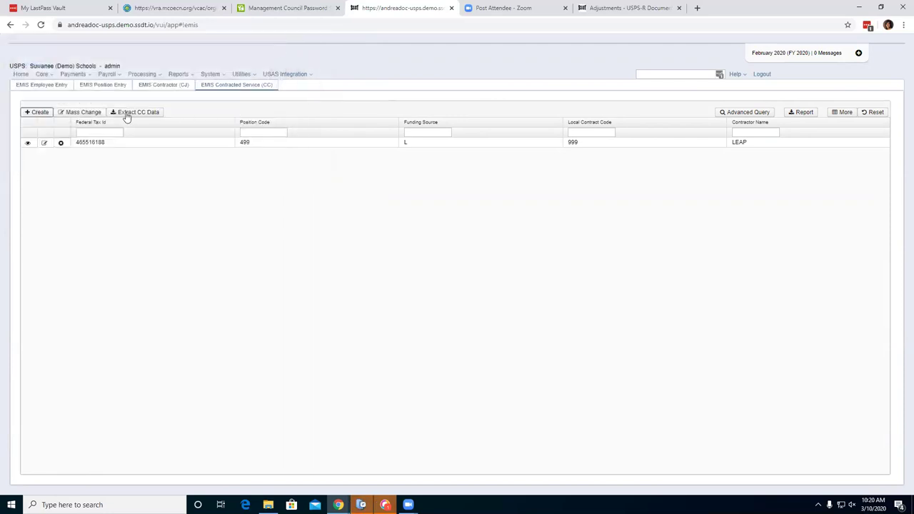
left_click(127, 115)
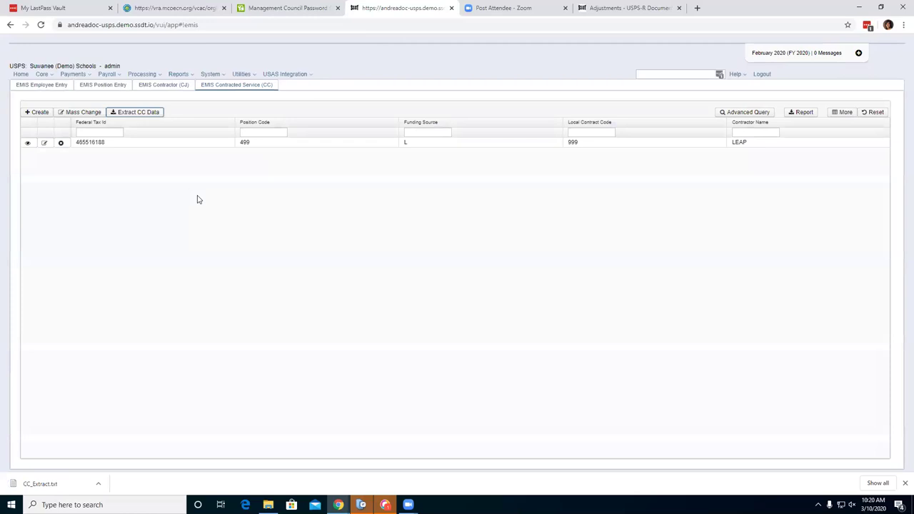
Open the downloaded CC_Extract.txt in Notepad to view it, then close it.
left_click(62, 485)
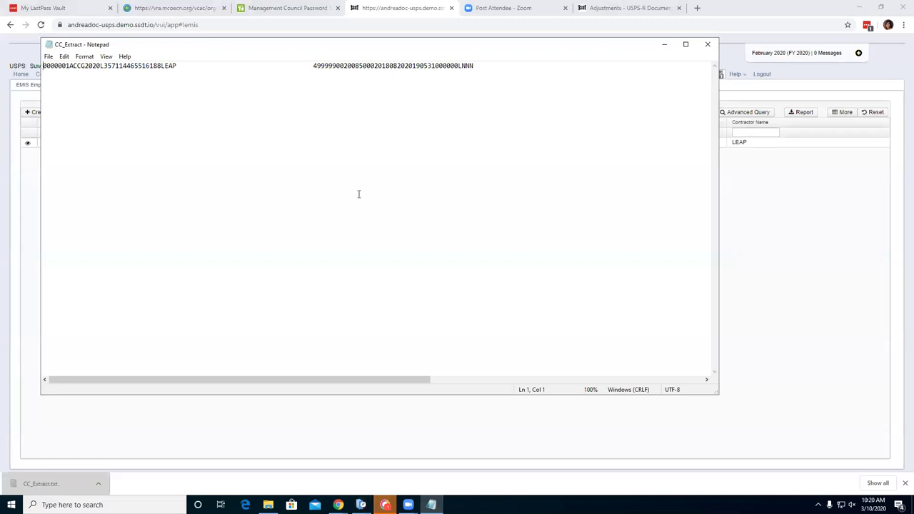
left_click(709, 45)
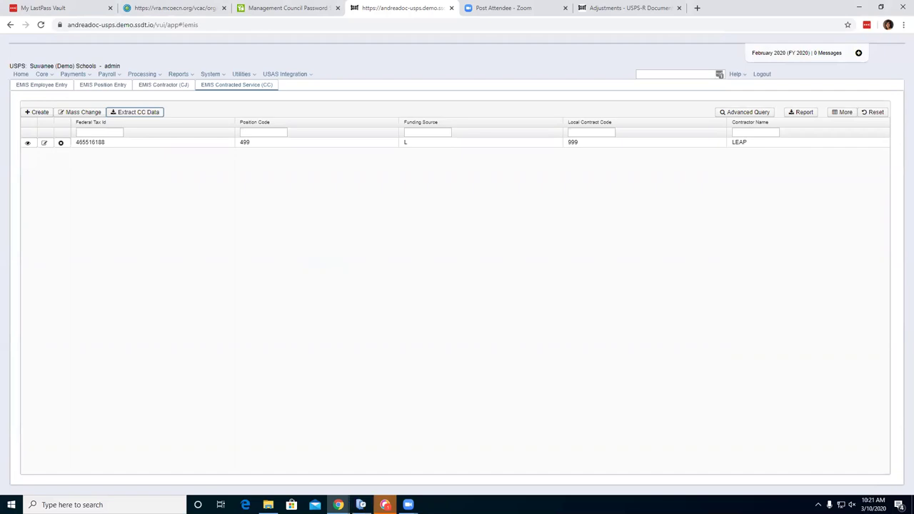
Show the Employees grid with employee numbers and direct deposit email flags via Core > Employee.
left_click(43, 75)
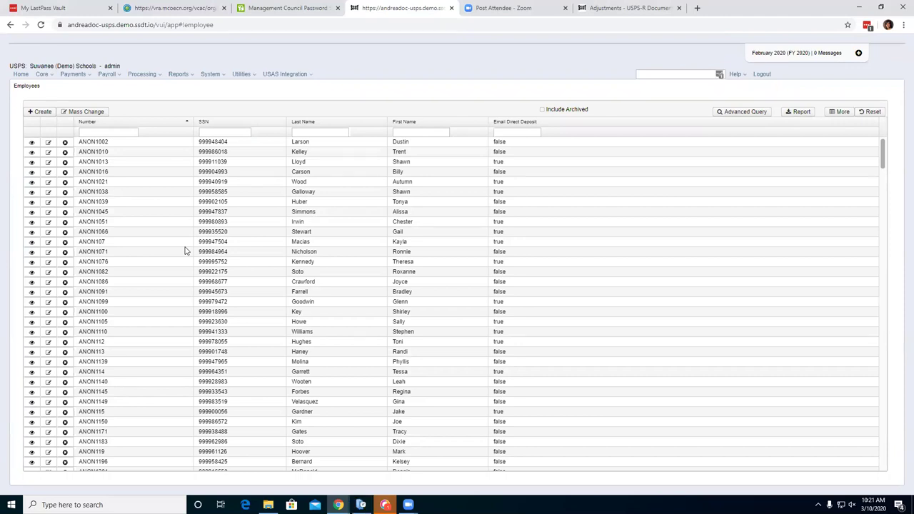
left_click(635, 7)
In the wiki page tree, expand Appendix > General Procedures and open Adding an Employee.
scroll(61, 450, "down", 5)
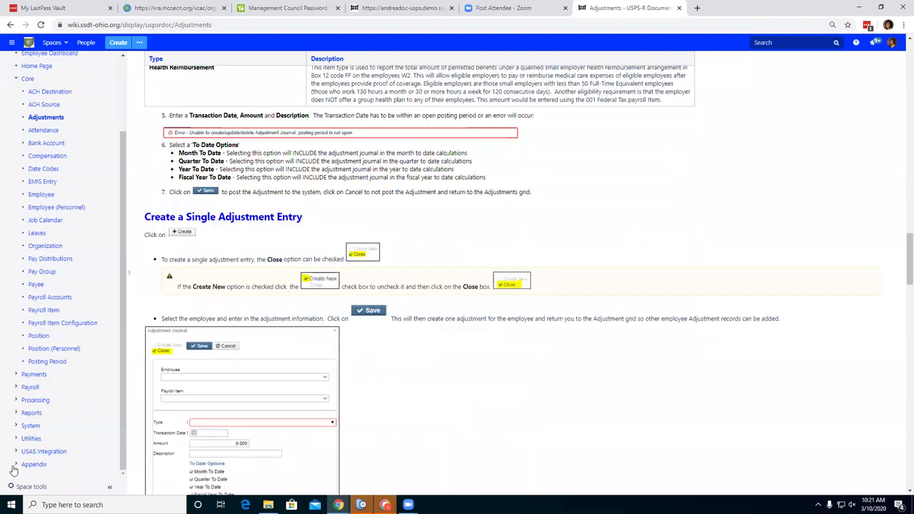
left_click(16, 464)
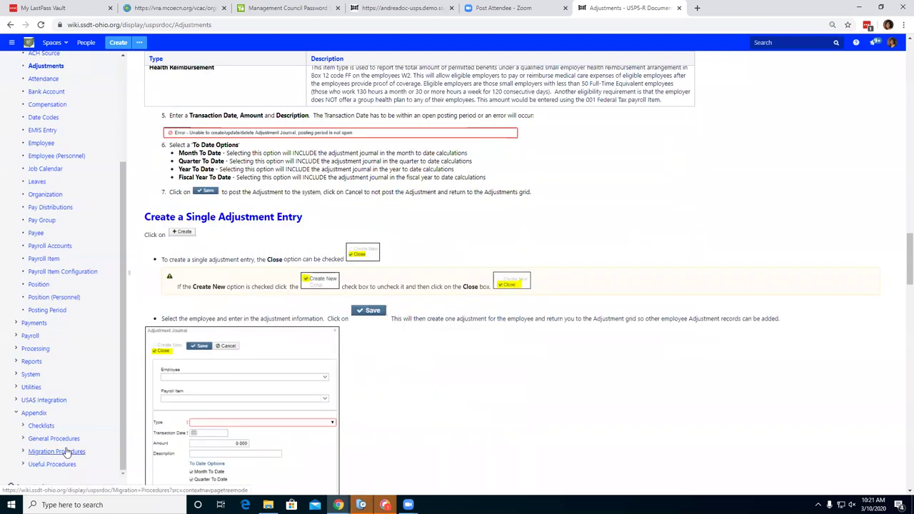
left_click(23, 426)
scroll(69, 400, "down", 3)
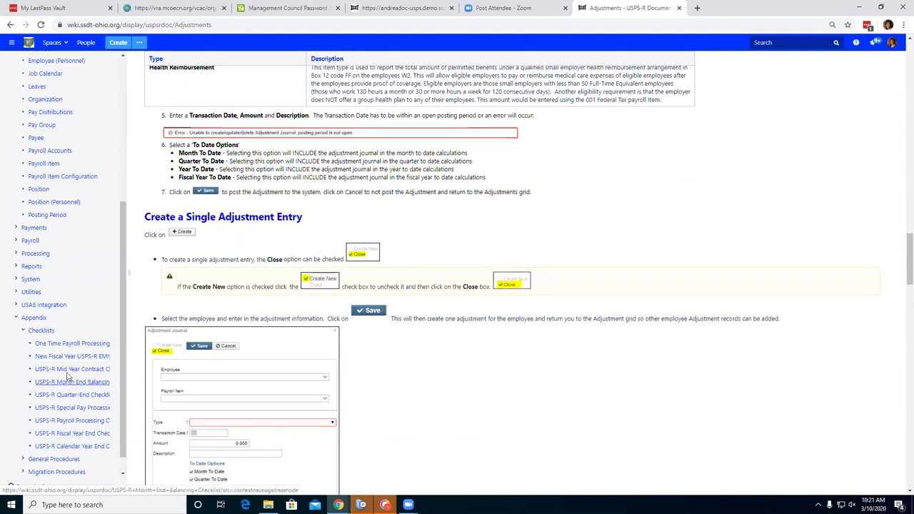
scroll(50, 421, "down", 1)
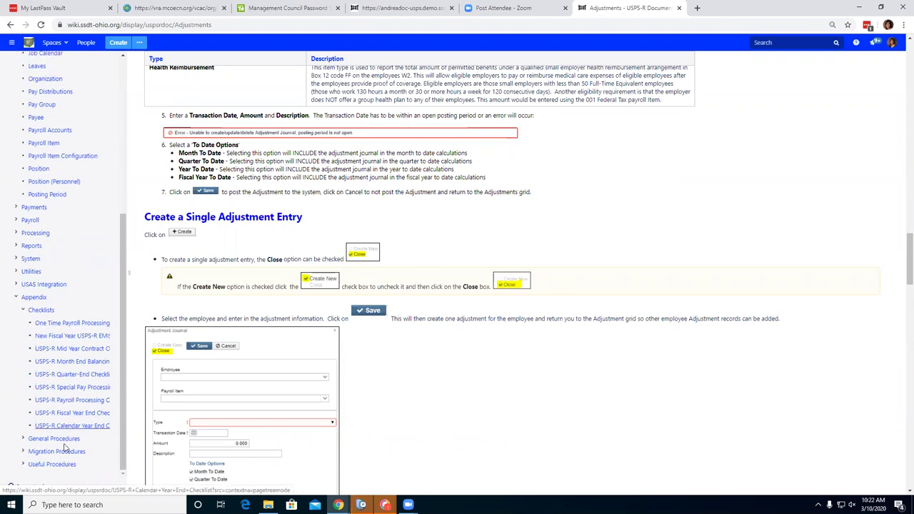
left_click(24, 440)
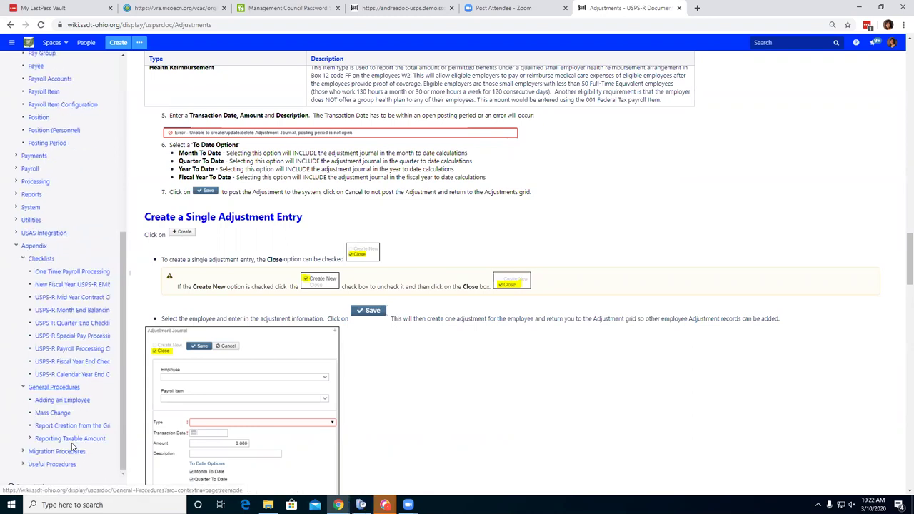
left_click(71, 404)
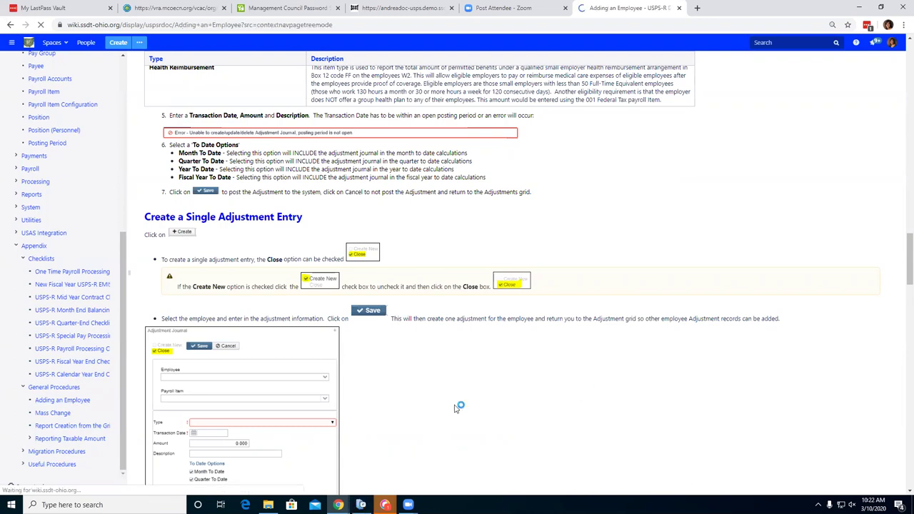
Read through the Adding an Employee guide's list of core employee fields.
scroll(50, 392, "down", 1)
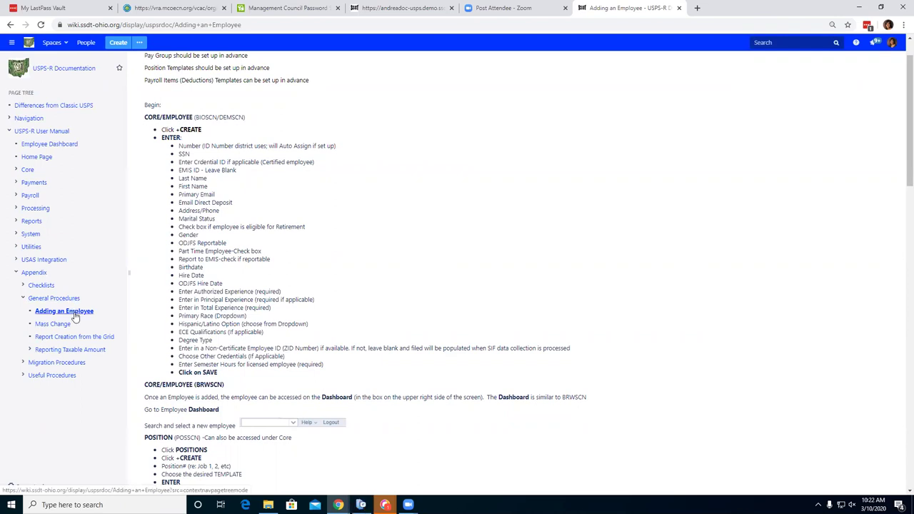
scroll(472, 379, "up", 1)
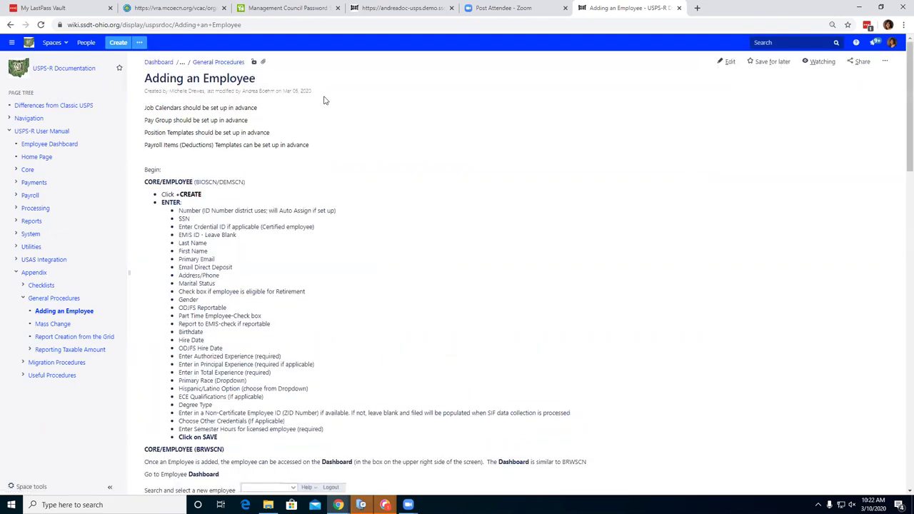
scroll(375, 300, "down", 4)
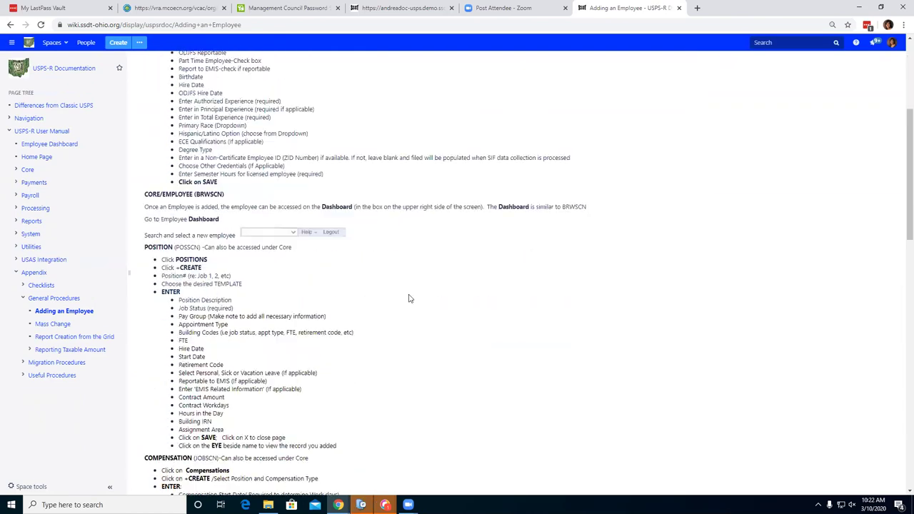
scroll(408, 298, "down", 1)
scroll(434, 307, "down", 4)
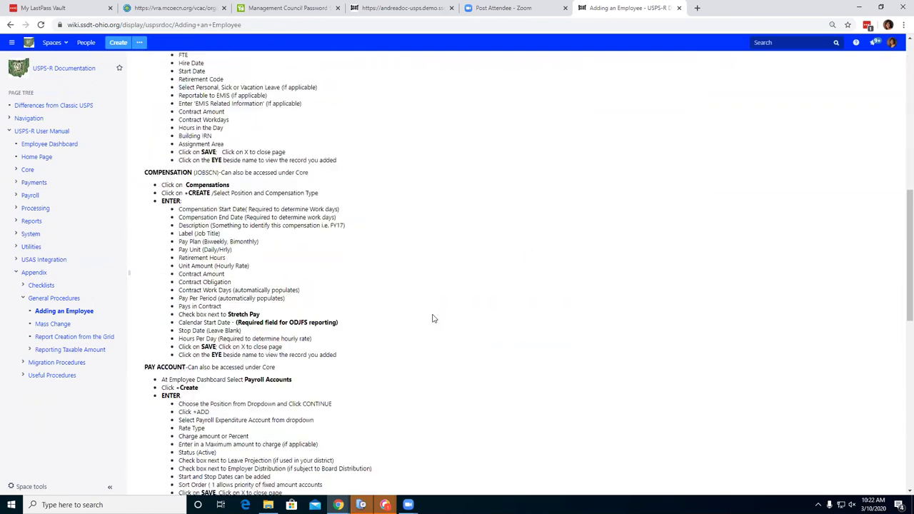
scroll(433, 325, "down", 2)
scroll(433, 324, "down", 5)
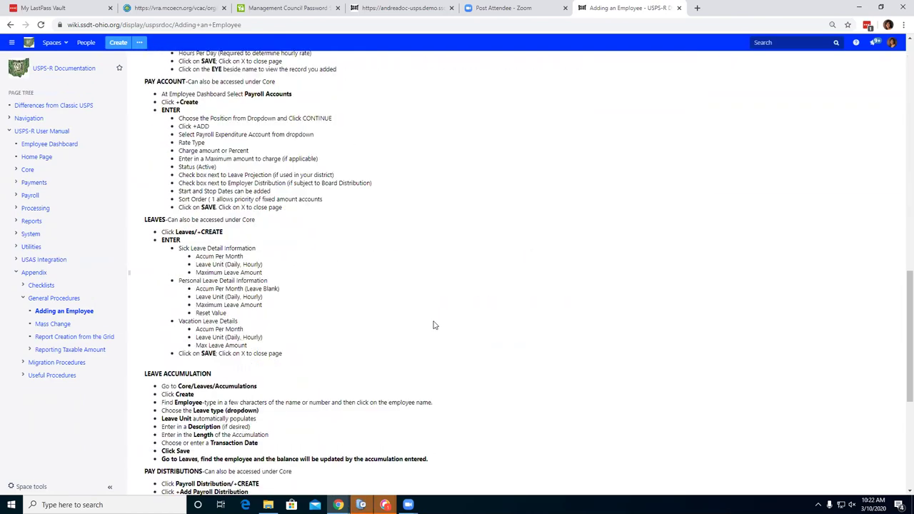
scroll(405, 327, "up", 5)
scroll(405, 327, "up", 10)
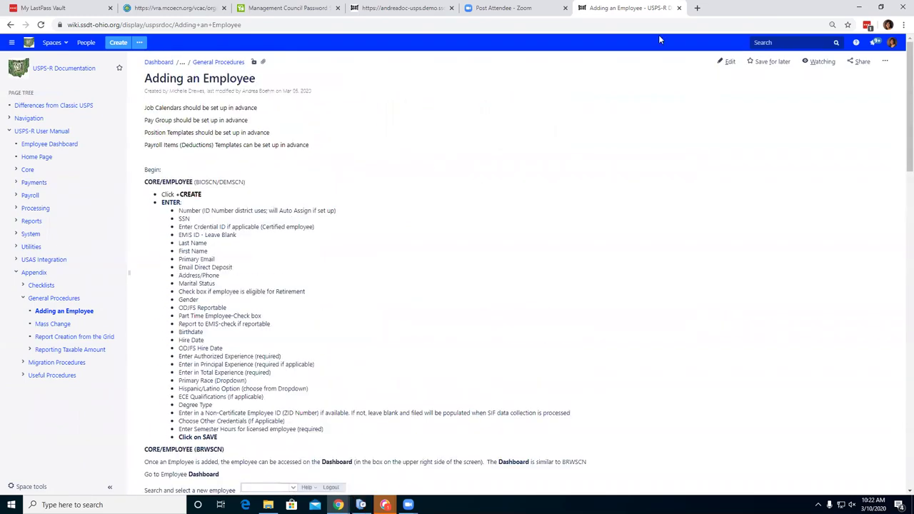
Compare the Employees list with the guide, then dock the employee list tab back into the main window.
left_click(398, 16)
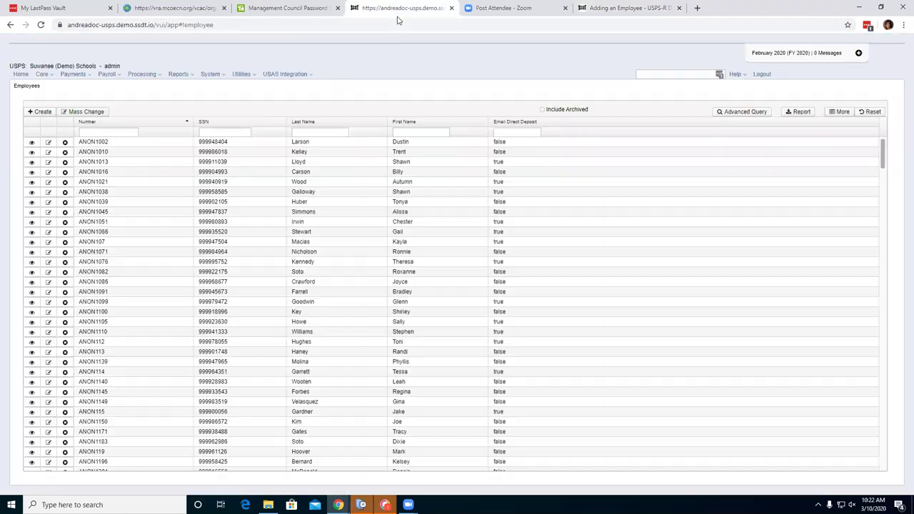
left_click(620, 6)
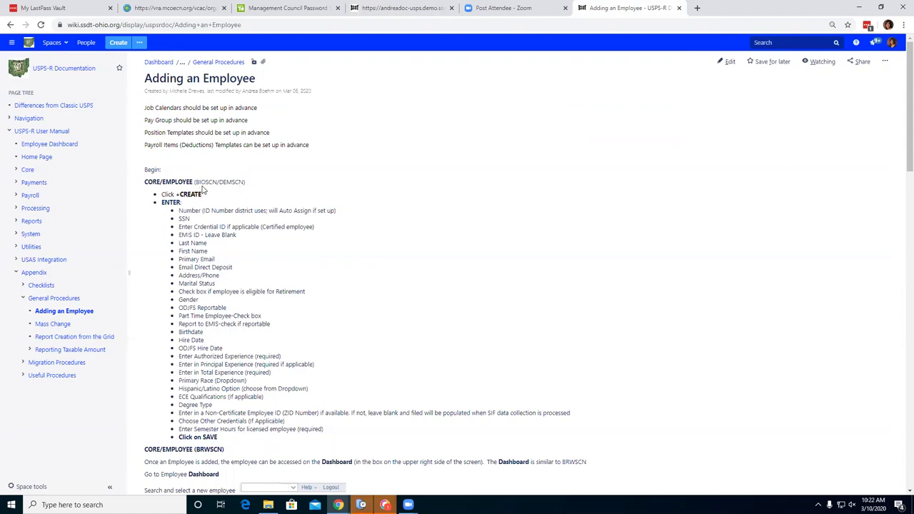
scroll(224, 185, "down", 3)
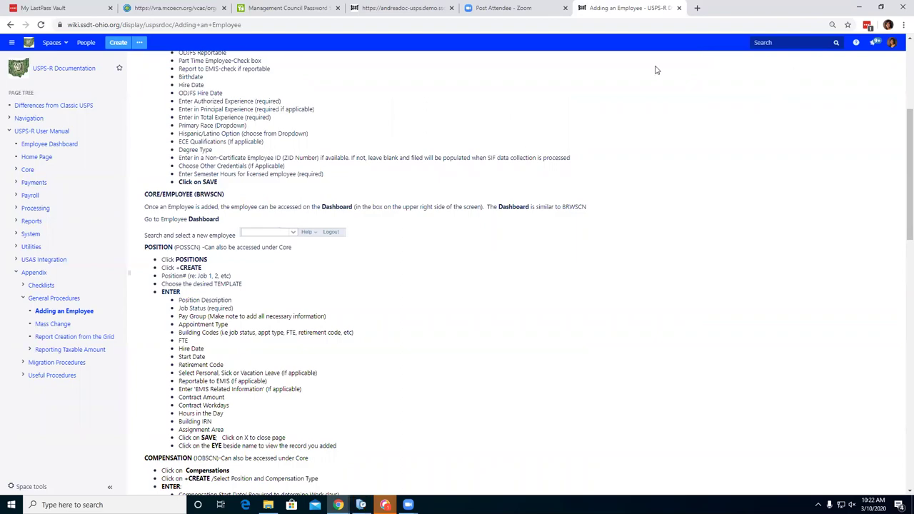
scroll(579, 178, "up", 3)
left_click(409, 10)
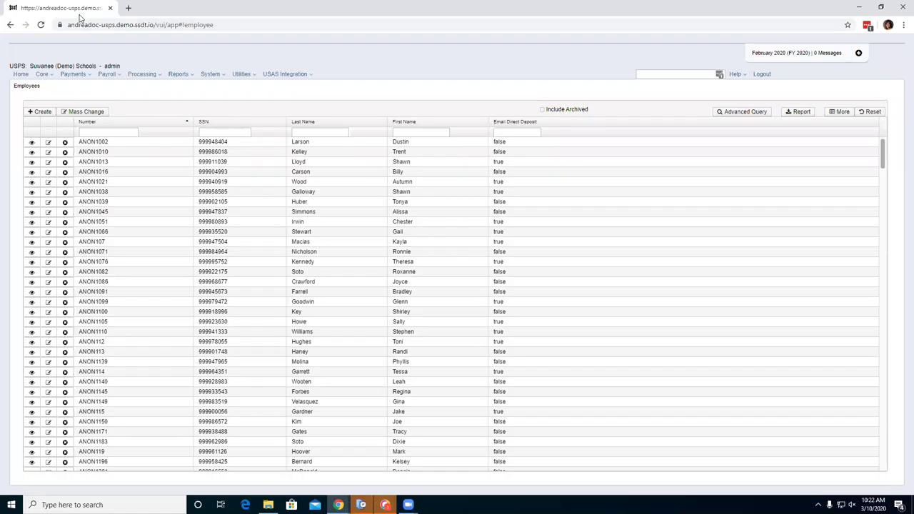
left_click_drag(82, 10, 714, 17)
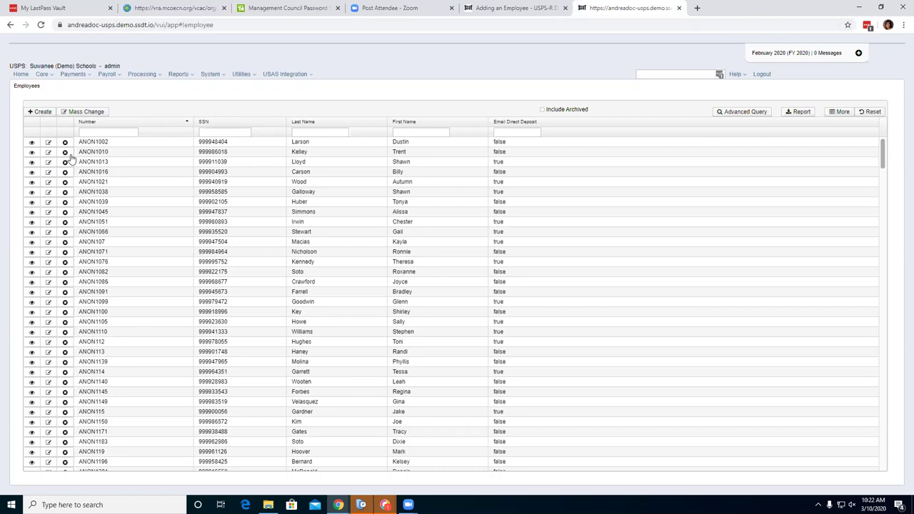
Start a blank new Employee record, click into Credential ID, and check the Marital Status options without choosing.
left_click(34, 113)
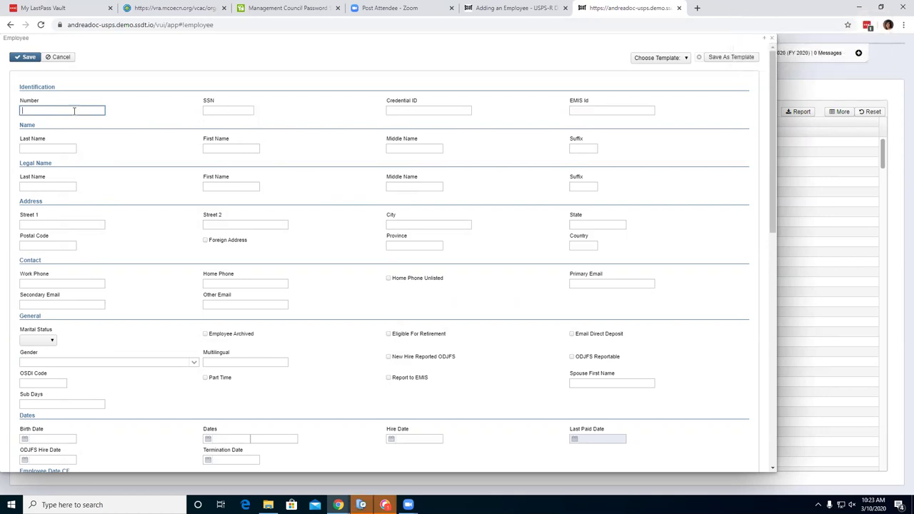
left_click(414, 109)
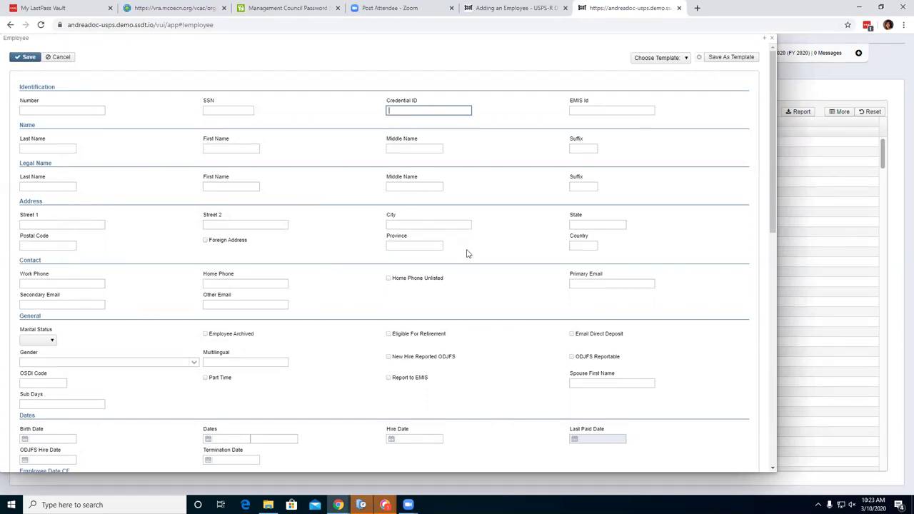
scroll(453, 255, "down", 1)
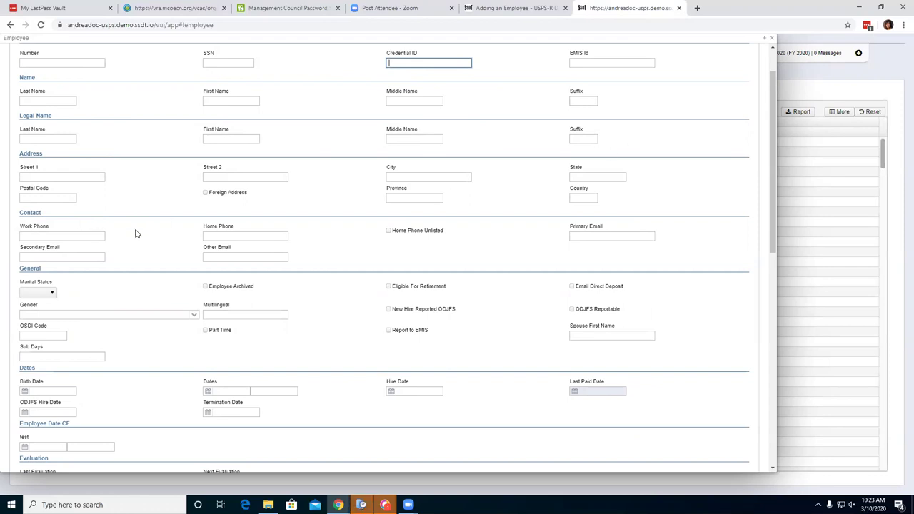
scroll(137, 233, "down", 1)
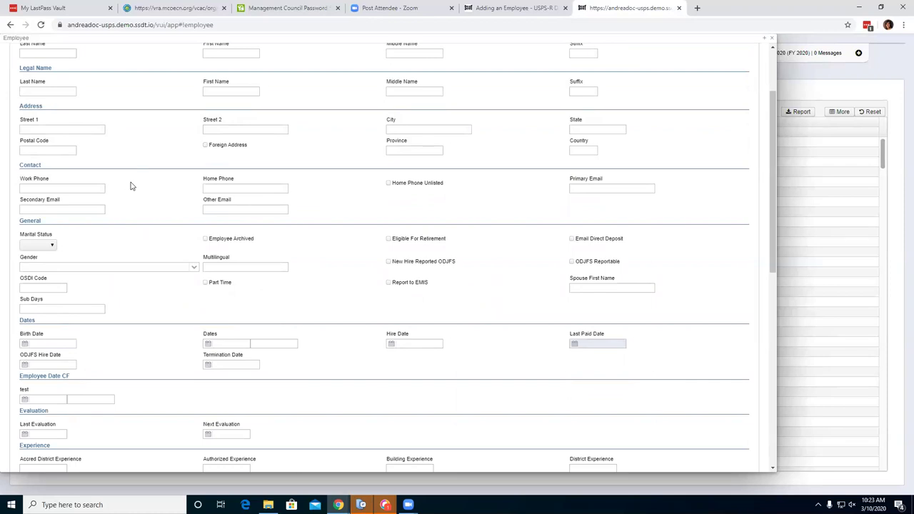
scroll(136, 260, "down", 1)
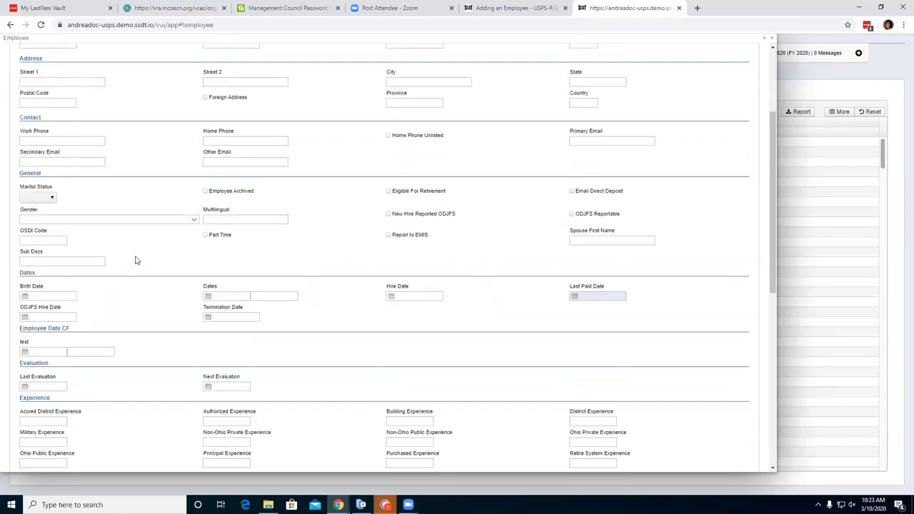
left_click(53, 199)
left_click(53, 199)
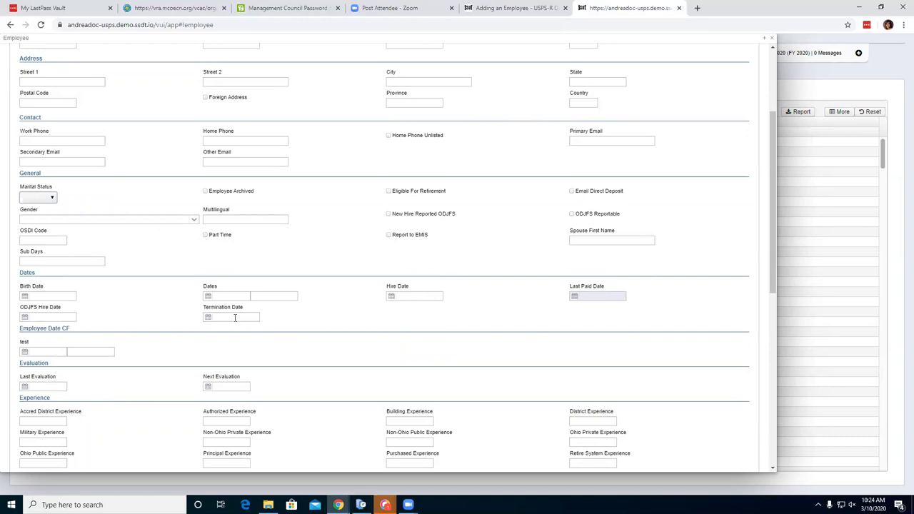
Scroll the blank new-employee form to Standard Payroll, then switch to the Adding an Employee page.
left_click(310, 322)
scroll(311, 322, "down", 1)
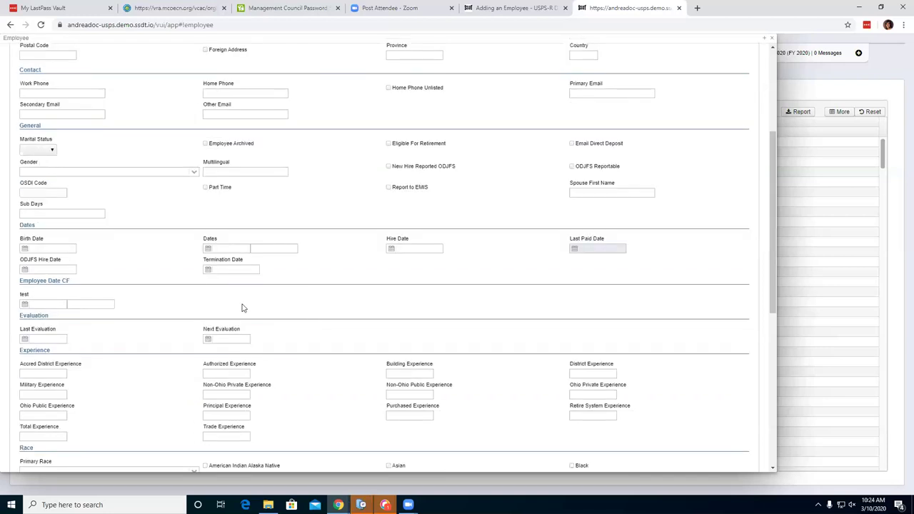
scroll(105, 230, "down", 1)
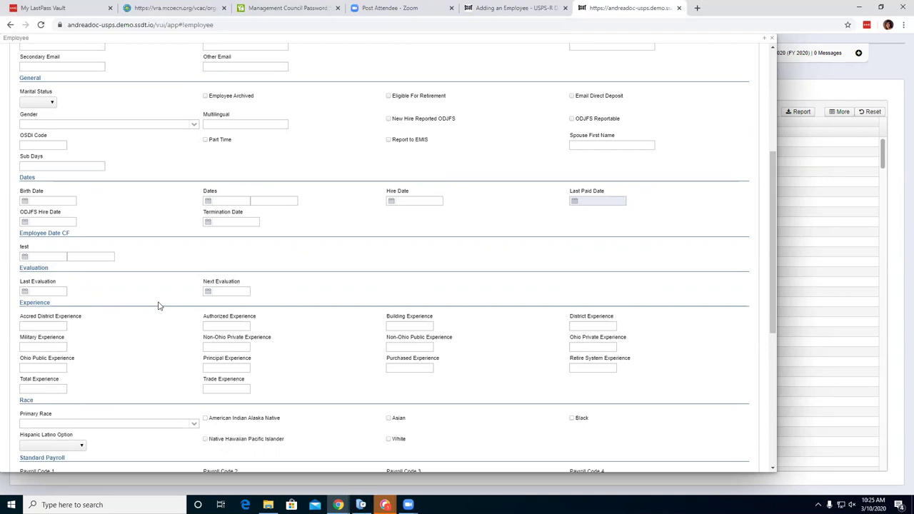
scroll(136, 303, "down", 1)
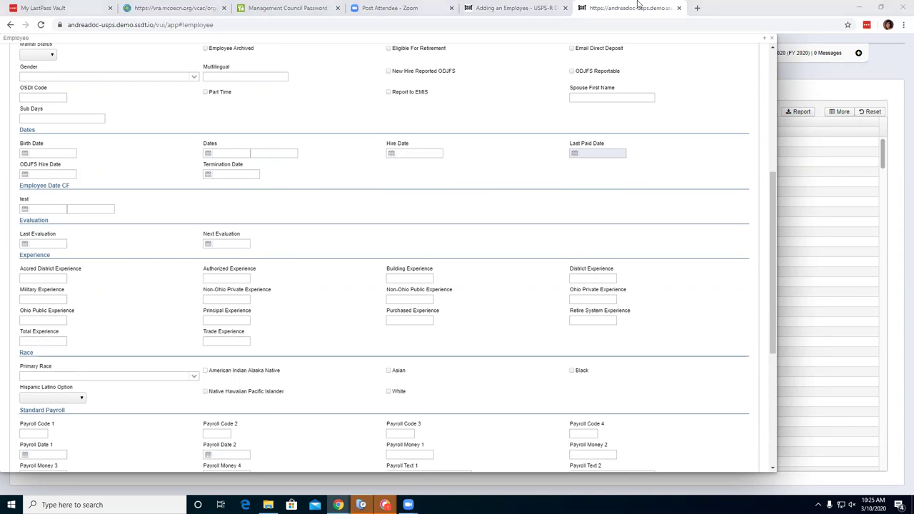
left_click(514, 8)
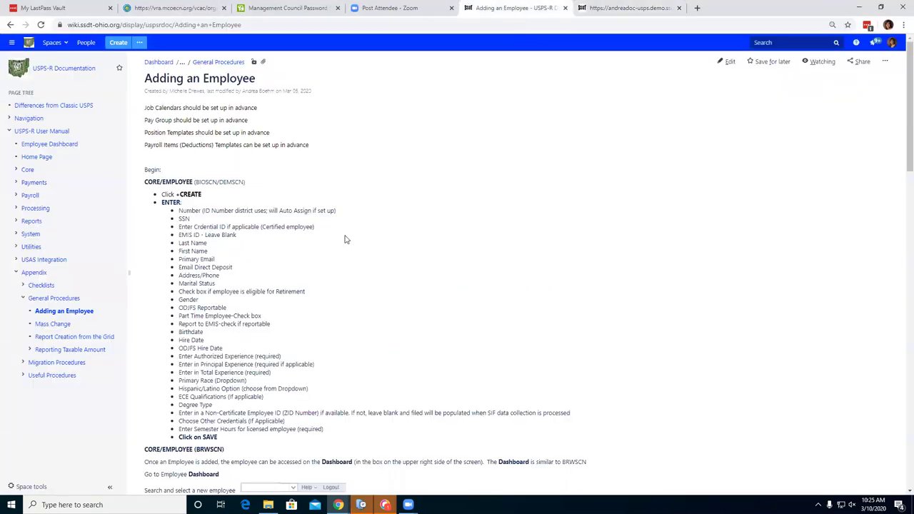
Read down to the CORE/EMPLOYEE entry steps, then go back to the andreadoc-usps tab.
scroll(300, 337, "down", 2)
scroll(302, 346, "down", 1)
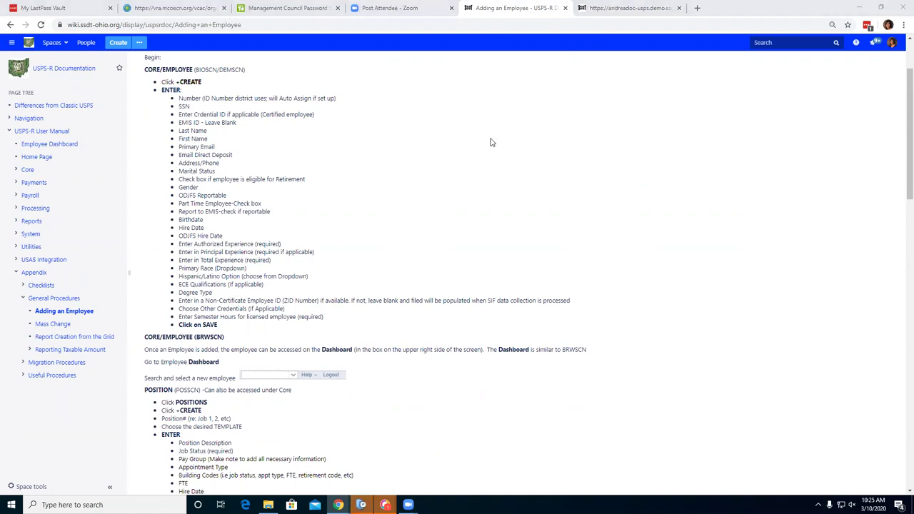
left_click(628, 10)
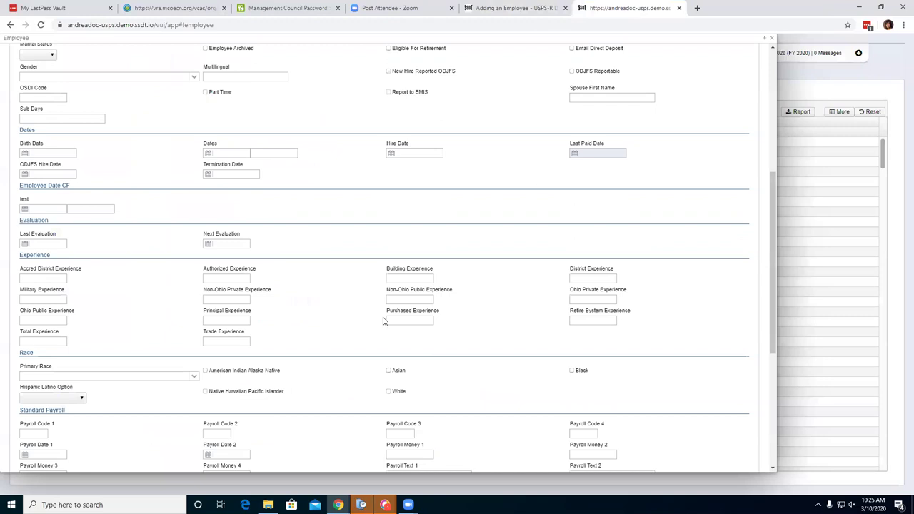
Scroll the new-employee form down to the bottom Pay Totals section.
scroll(338, 344, "down", 1)
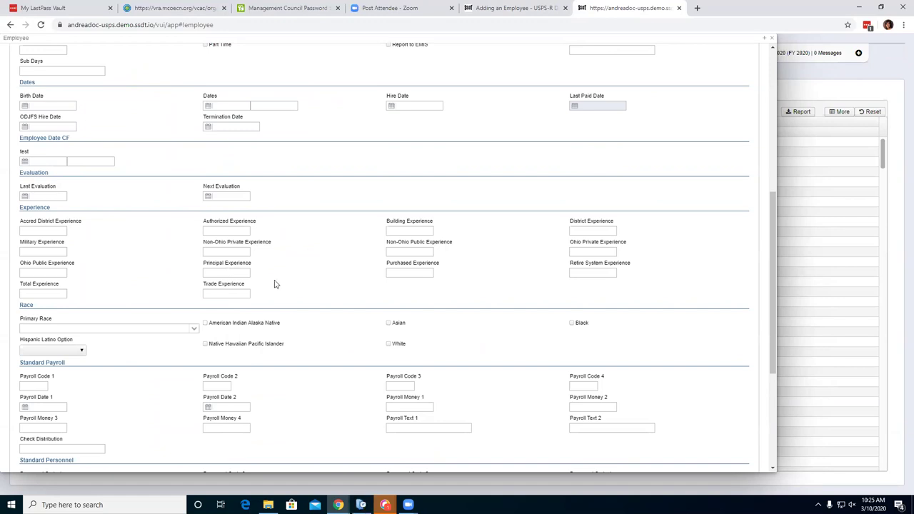
scroll(365, 314, "down", 1)
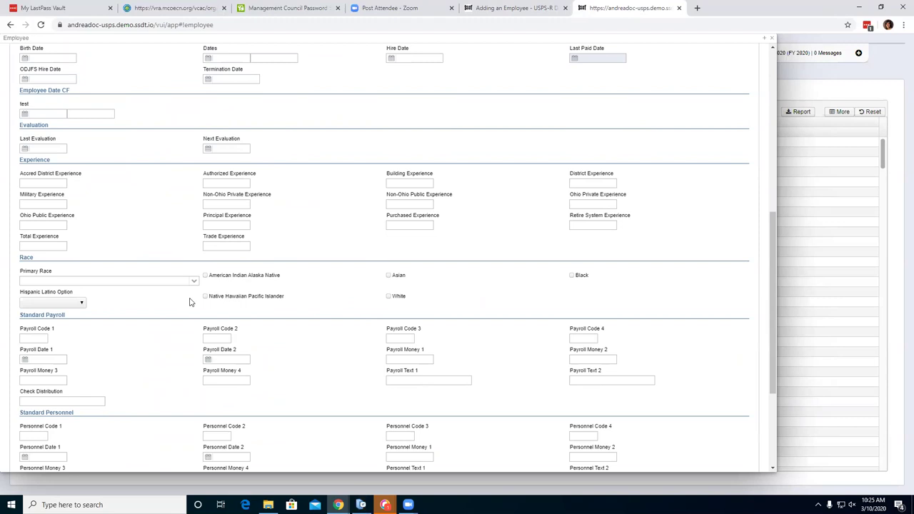
scroll(176, 309, "down", 3)
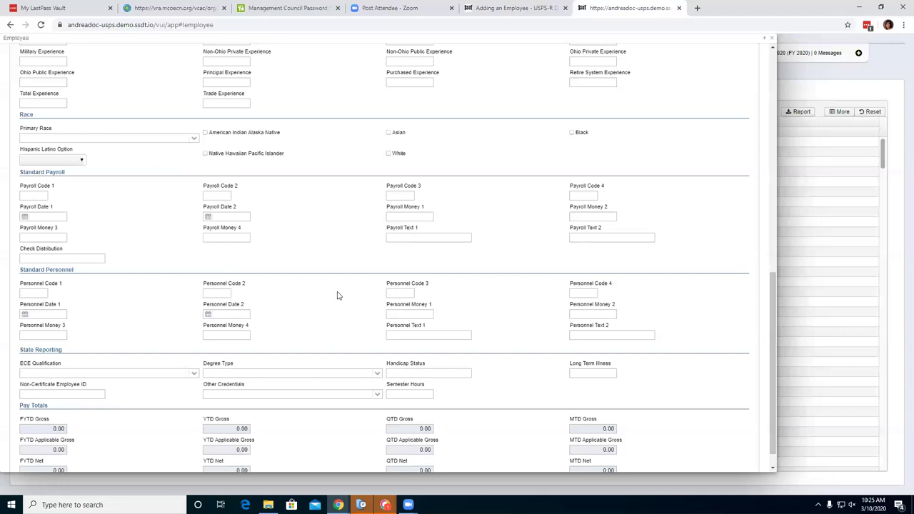
scroll(337, 298, "down", 1)
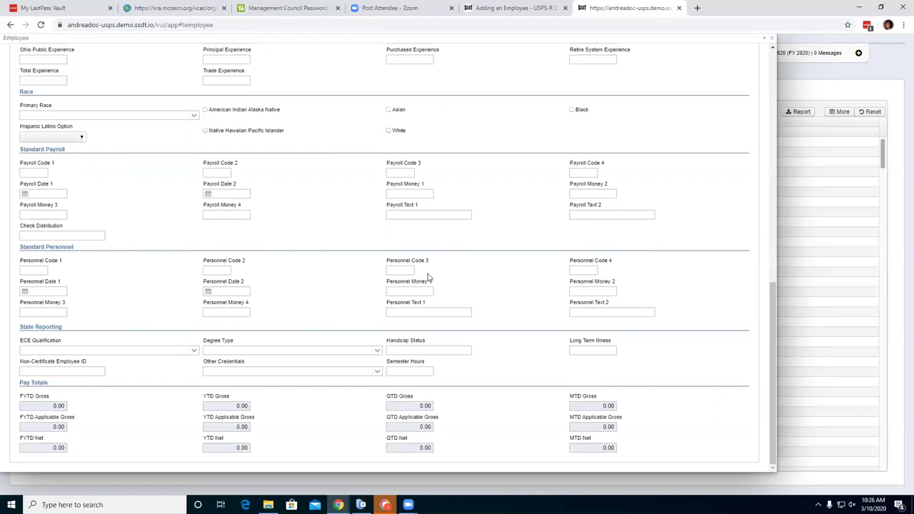
scroll(357, 271, "up", 2)
scroll(236, 316, "down", 2)
Close the unsaved employee form and browse the System > Custom Field Definition grid.
key("Escape")
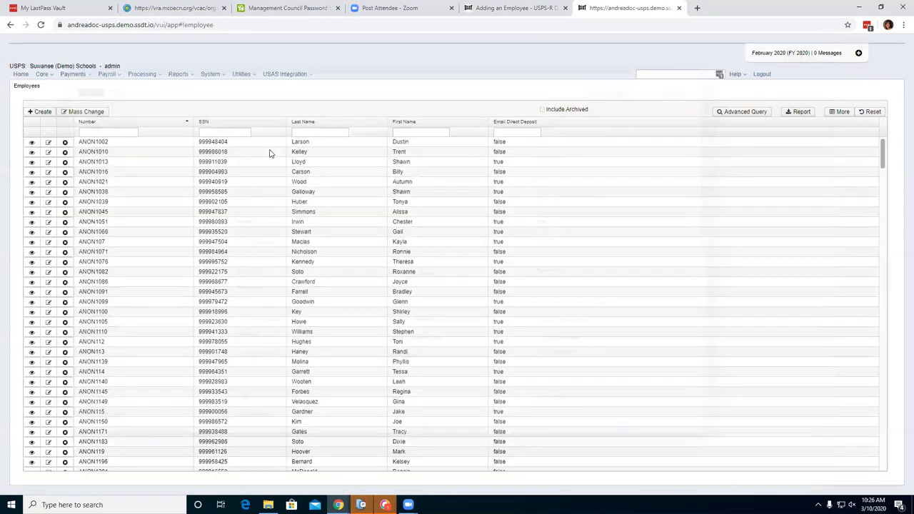
left_click(223, 76)
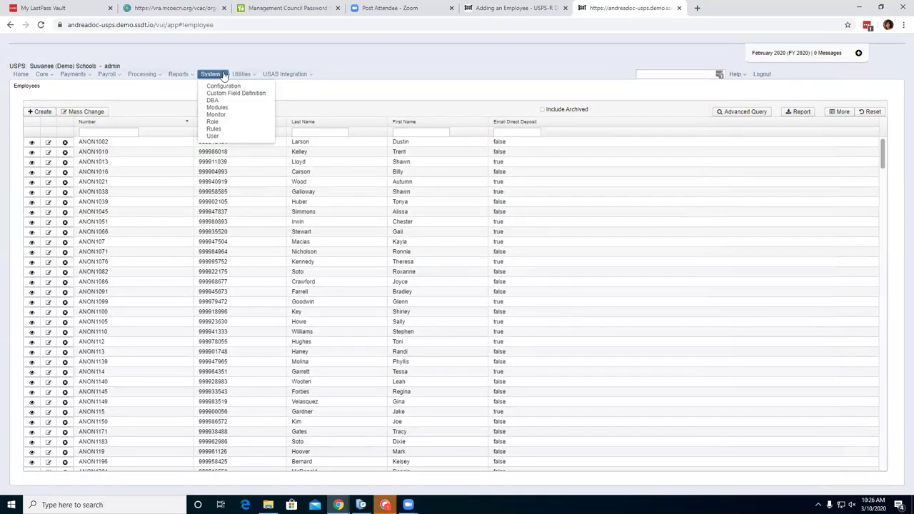
left_click(228, 94)
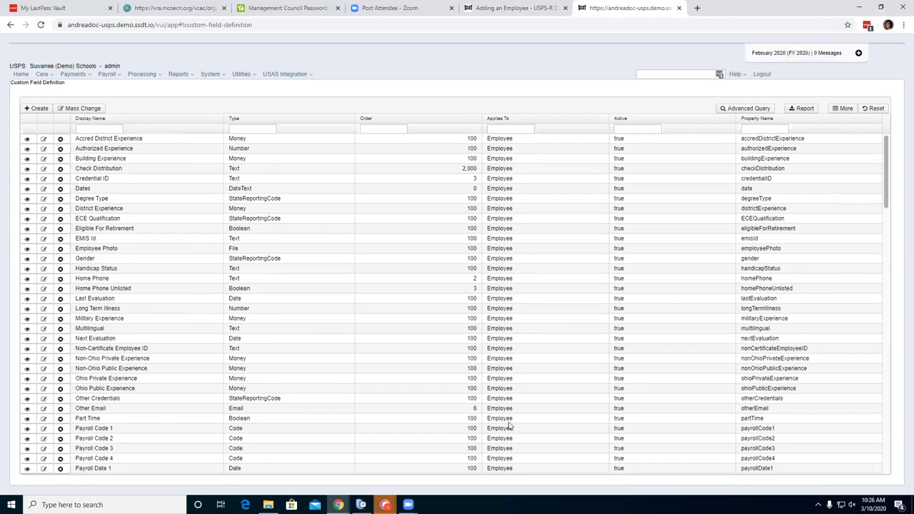
scroll(504, 414, "down", 5)
scroll(504, 414, "down", 3)
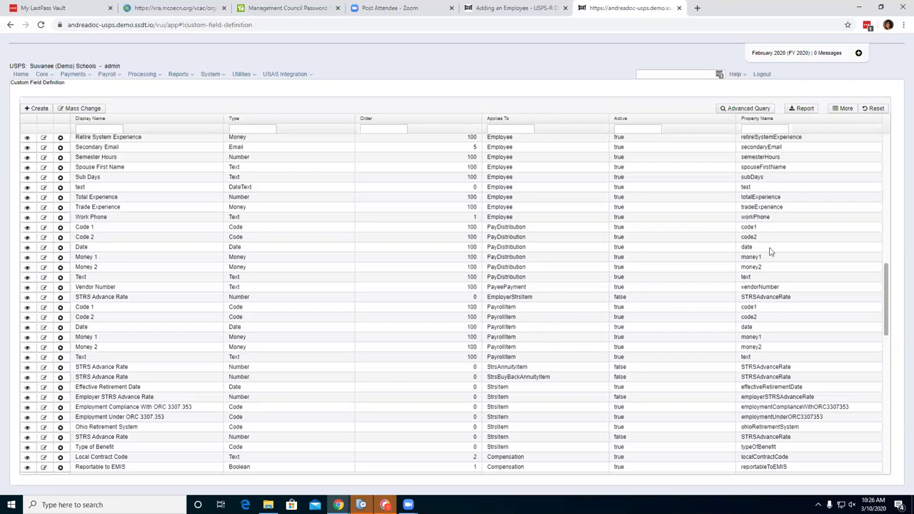
scroll(830, 406, "up", 10)
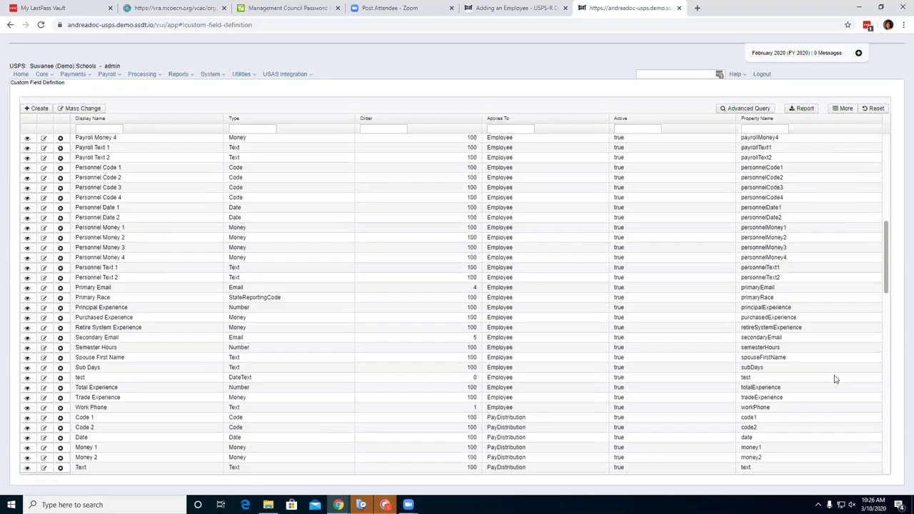
scroll(800, 418, "down", 3)
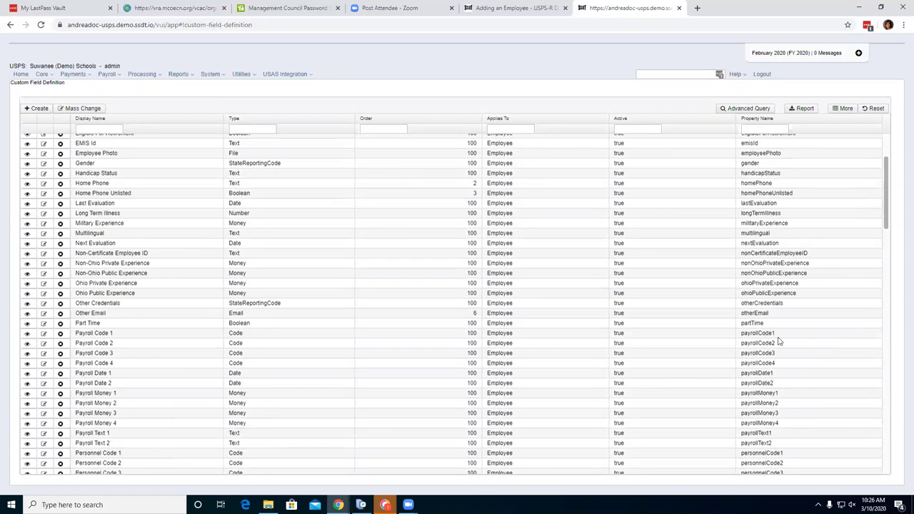
Open the Payroll Code 4 definition, close it unchanged, and scroll the field grid.
left_click(46, 364)
double_click(621, 367)
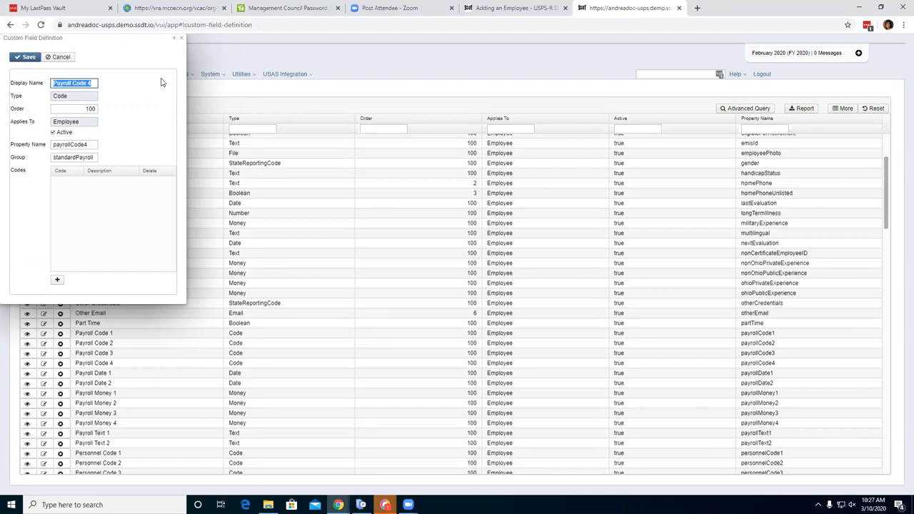
left_click(181, 40)
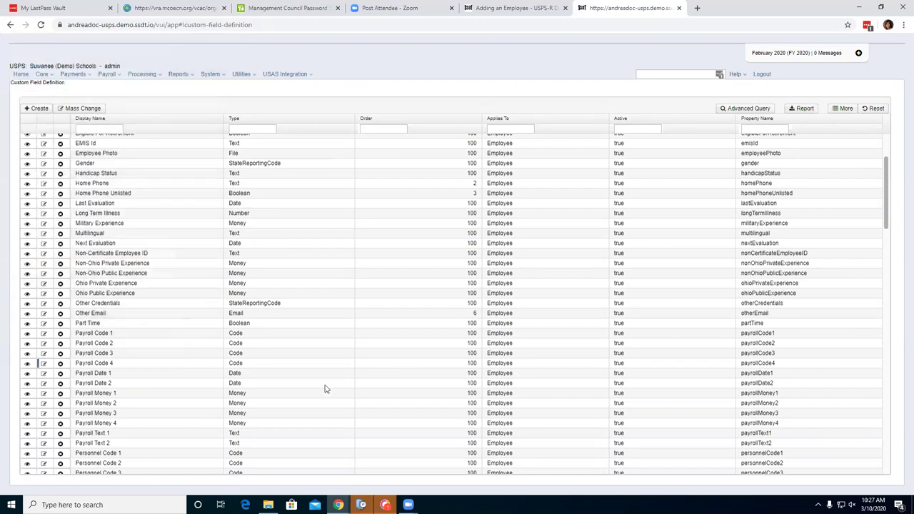
scroll(366, 404, "up", 3)
scroll(365, 404, "down", 5)
scroll(364, 396, "up", 5)
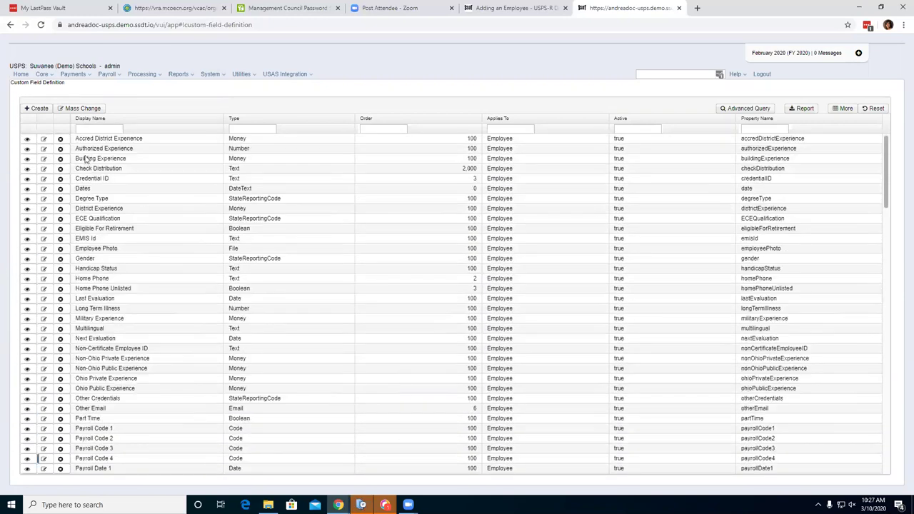
scroll(306, 300, "down", 4)
scroll(524, 304, "down", 8)
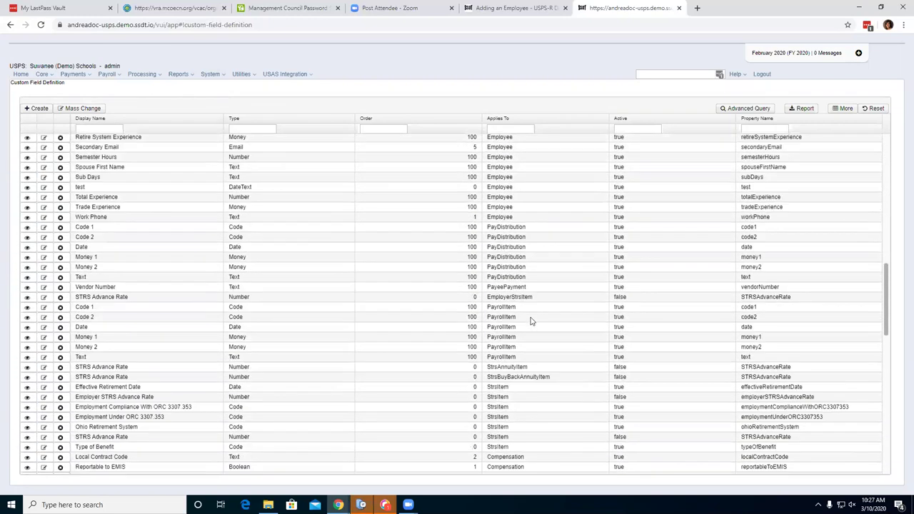
scroll(531, 322, "down", 10)
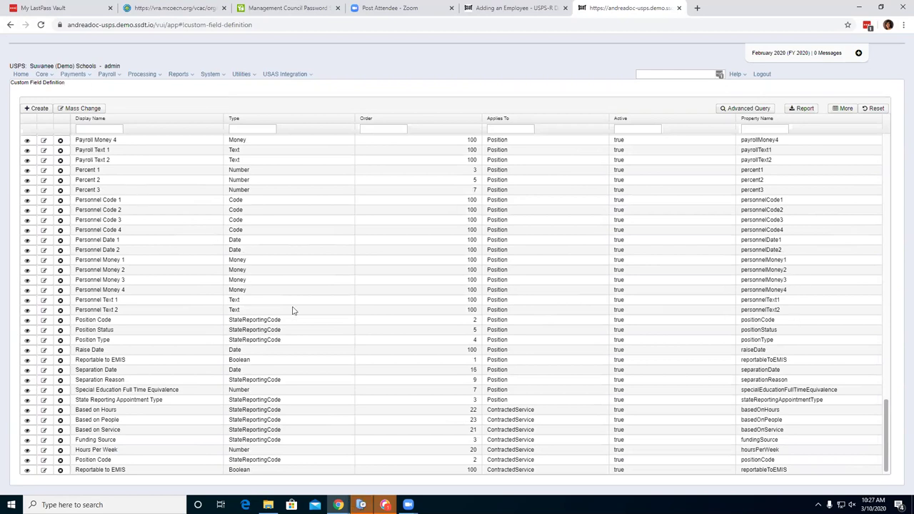
Look through the Core and System menus, then go to Core > Employee.
left_click(55, 76)
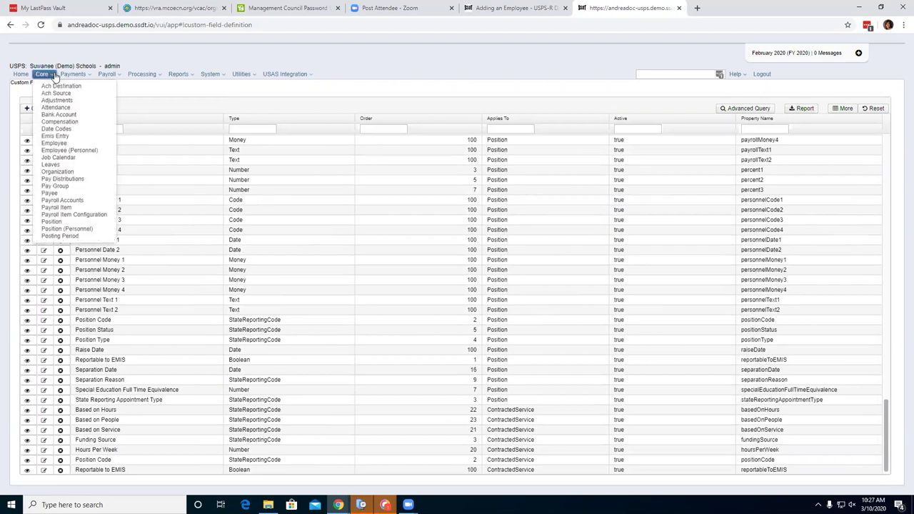
left_click(214, 75)
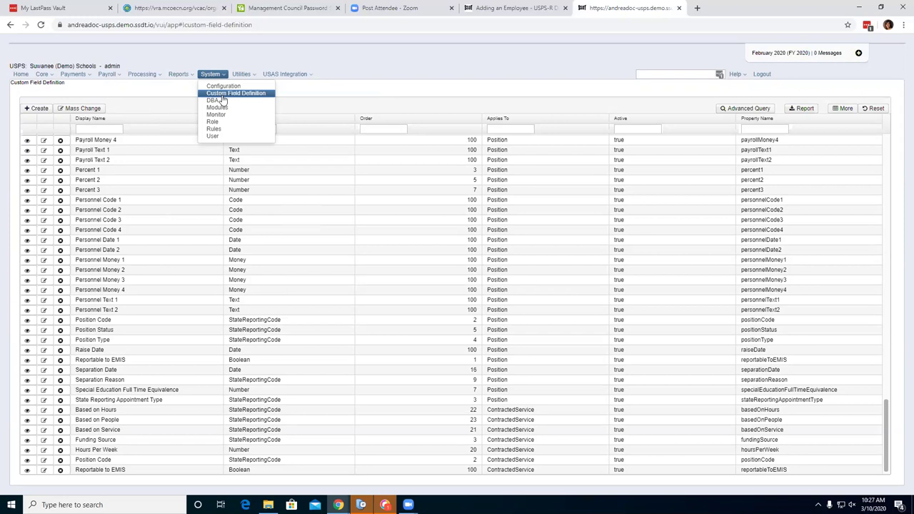
left_click(50, 75)
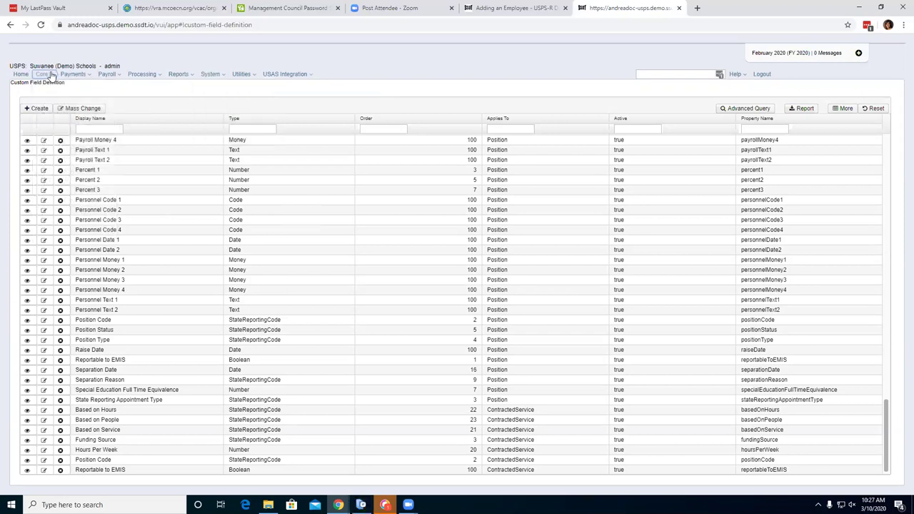
left_click(73, 147)
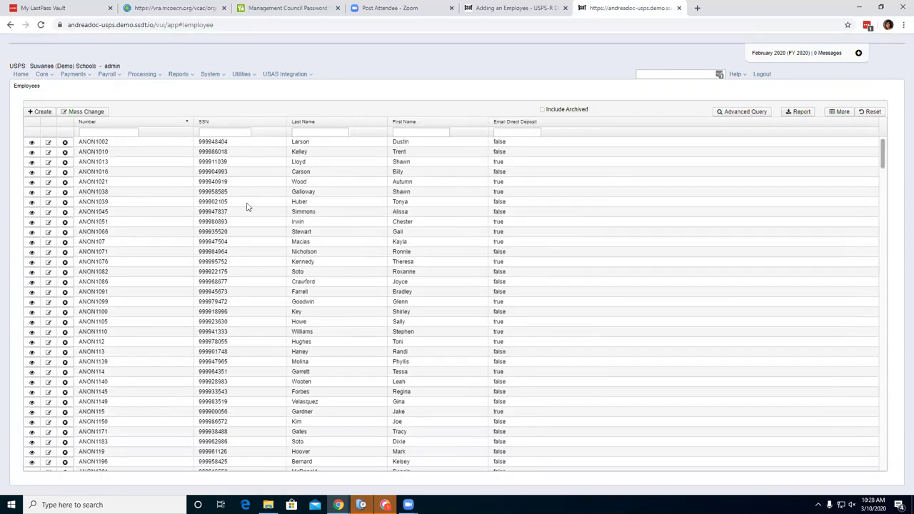
left_click(30, 113)
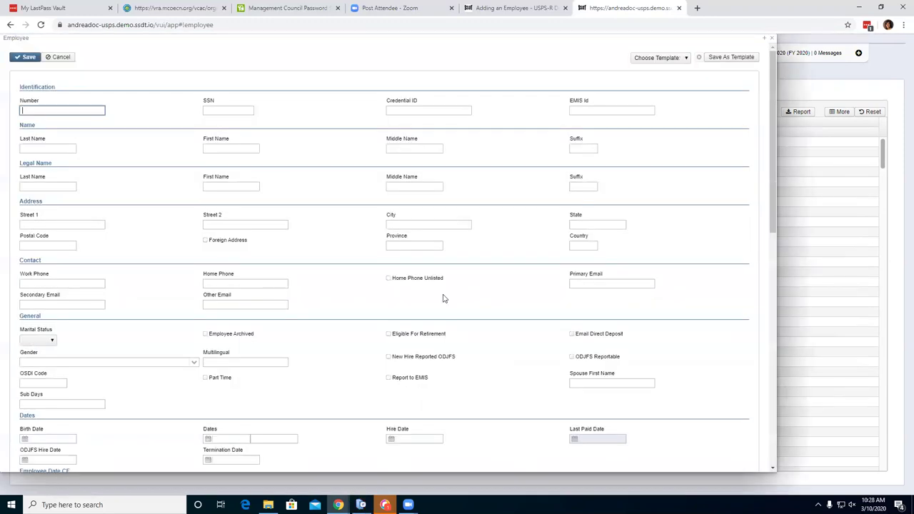
scroll(442, 298, "down", 7)
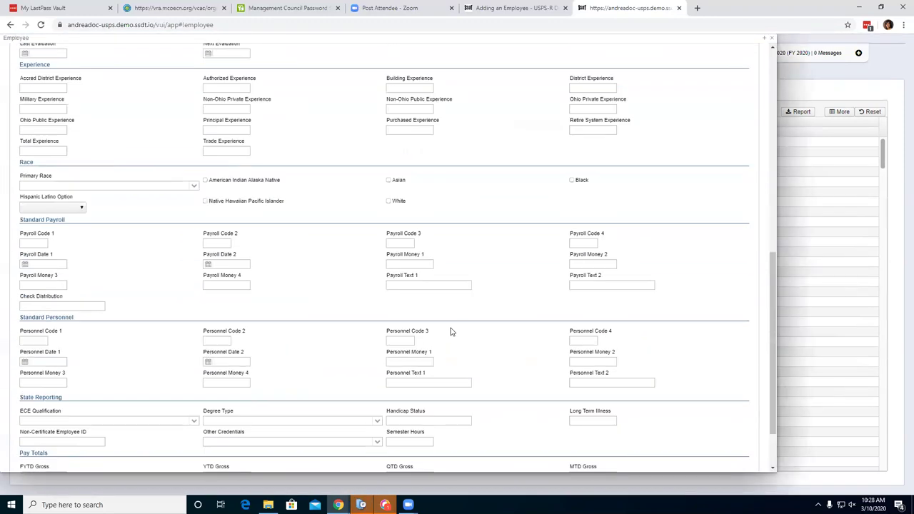
scroll(450, 331, "down", 1)
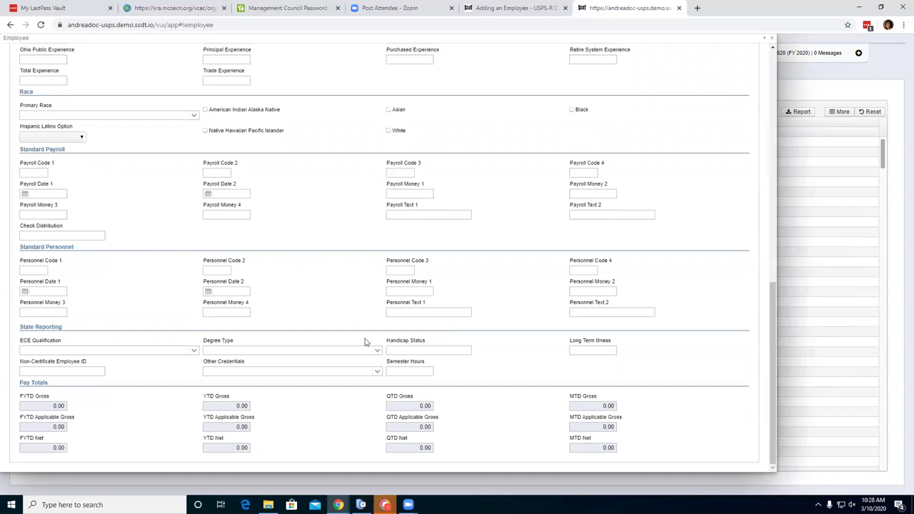
left_click(195, 350)
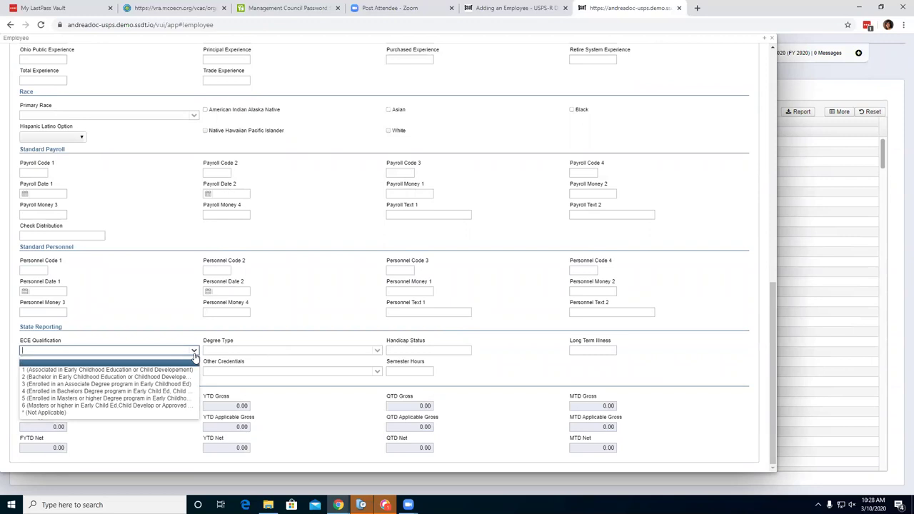
left_click(378, 355)
left_click(377, 355)
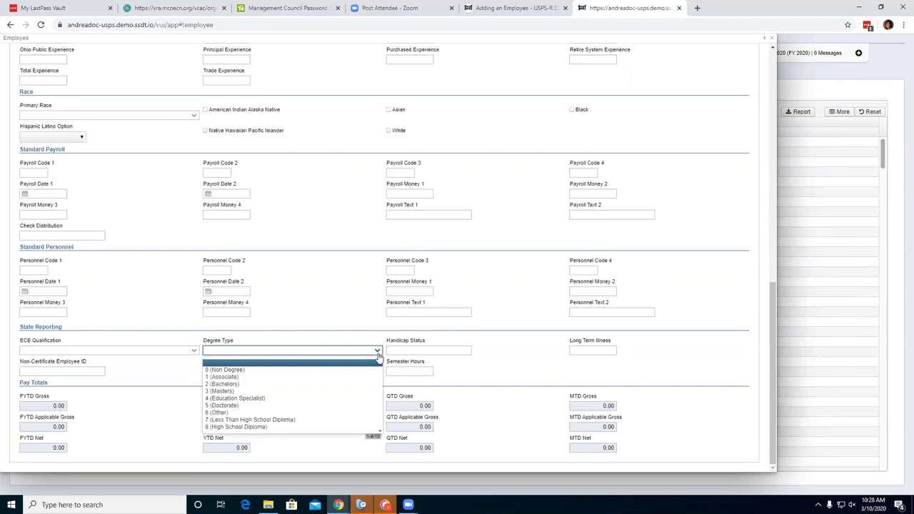
left_click(512, 360)
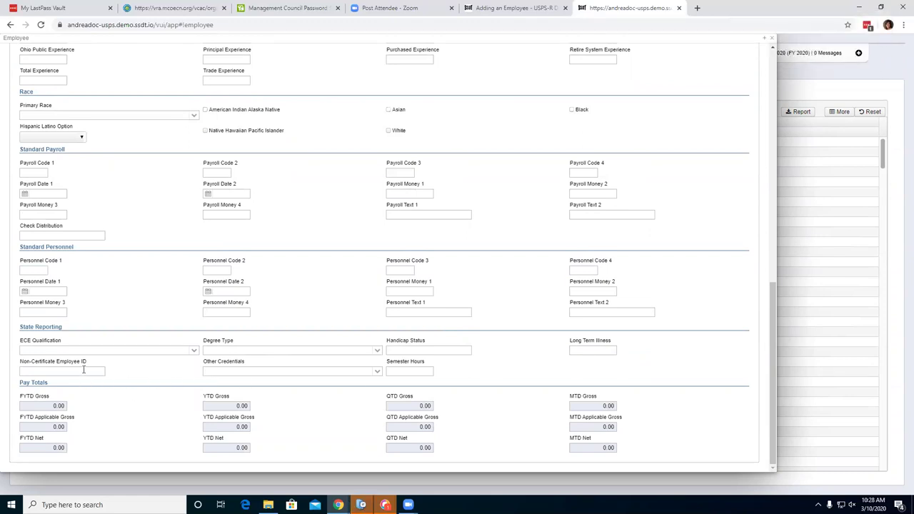
scroll(267, 412, "up", 15)
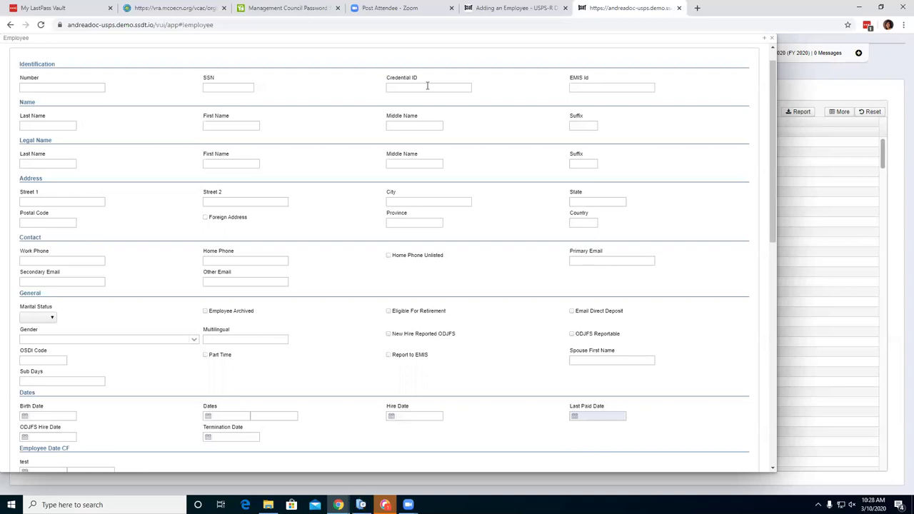
scroll(437, 291, "down", 15)
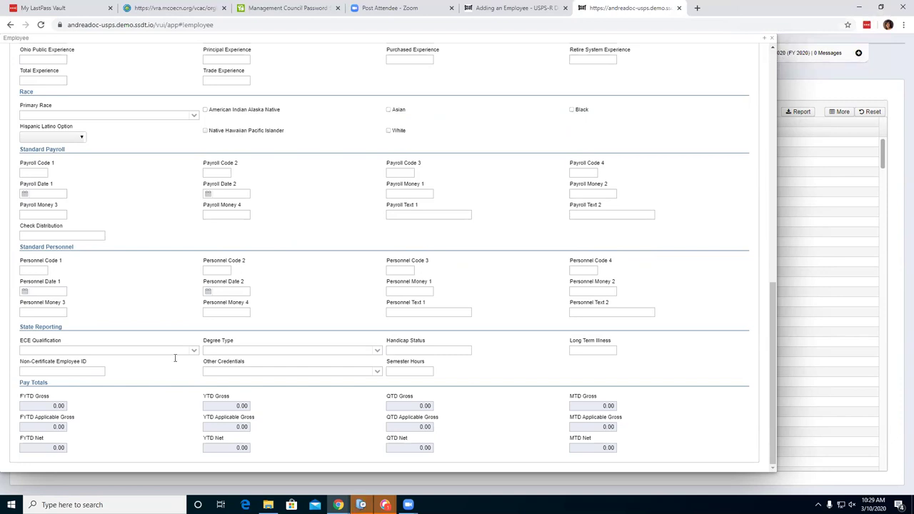
left_click(374, 376)
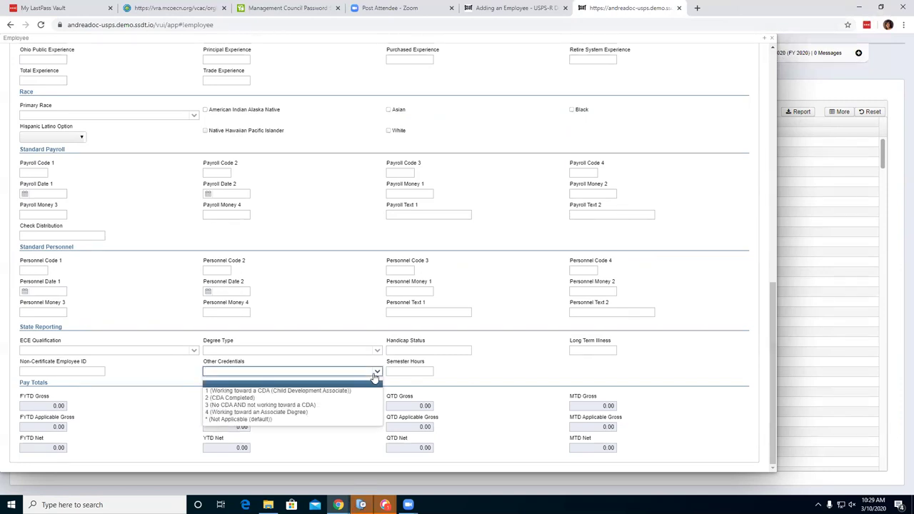
left_click(374, 374)
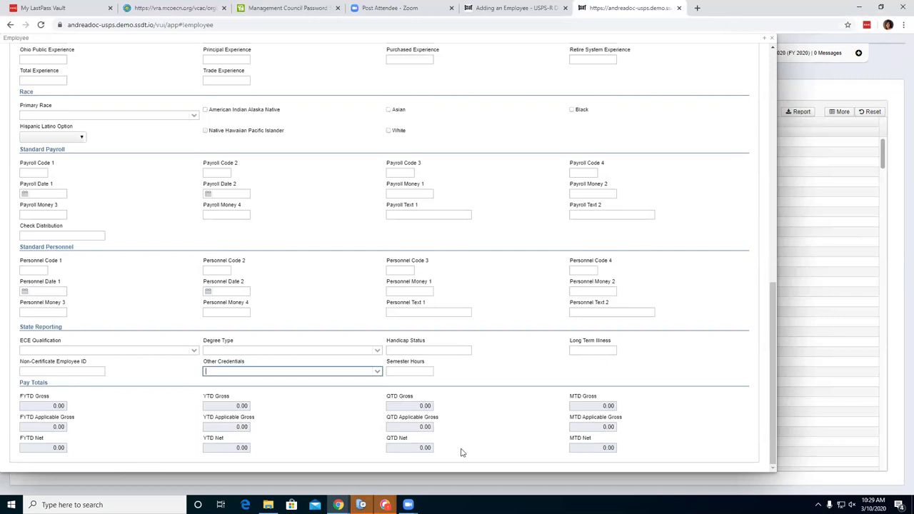
scroll(462, 450, "up", 5)
scroll(461, 450, "down", 5)
scroll(291, 431, "up", 3)
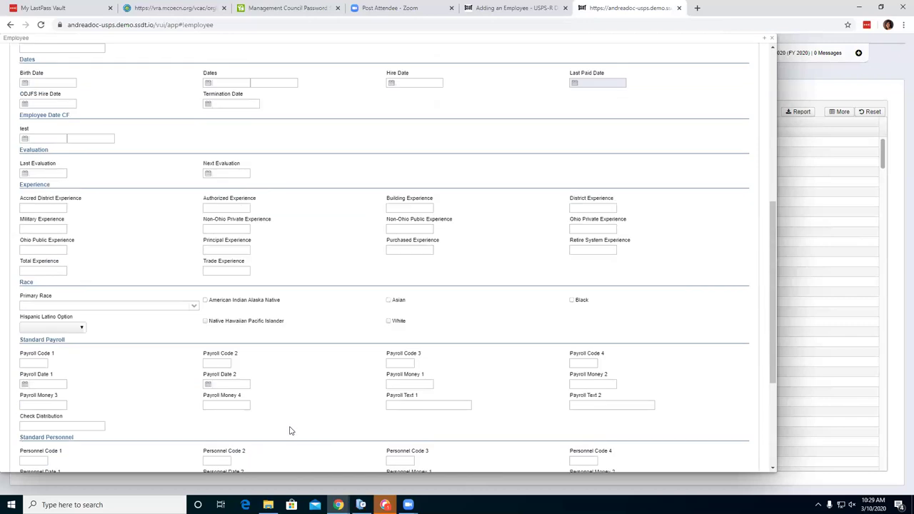
scroll(289, 430, "up", 5)
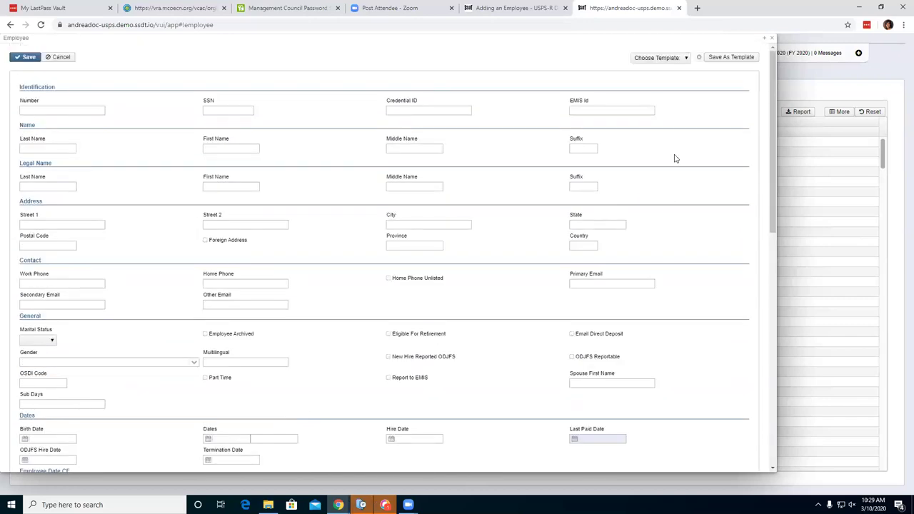
Check the existing employee templates and enter 'mi' in the State field.
left_click(686, 58)
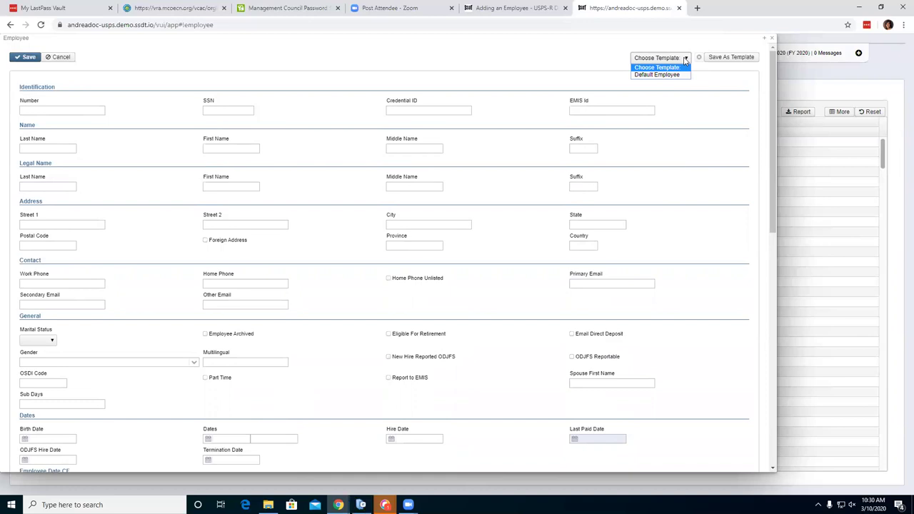
left_click(583, 225)
type("mi")
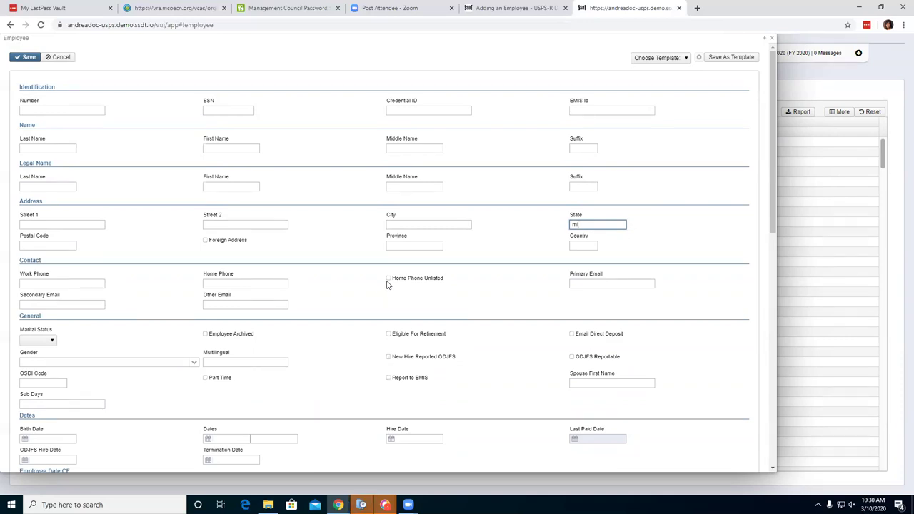
Save the form as a new template named 'mi'.
left_click(684, 60)
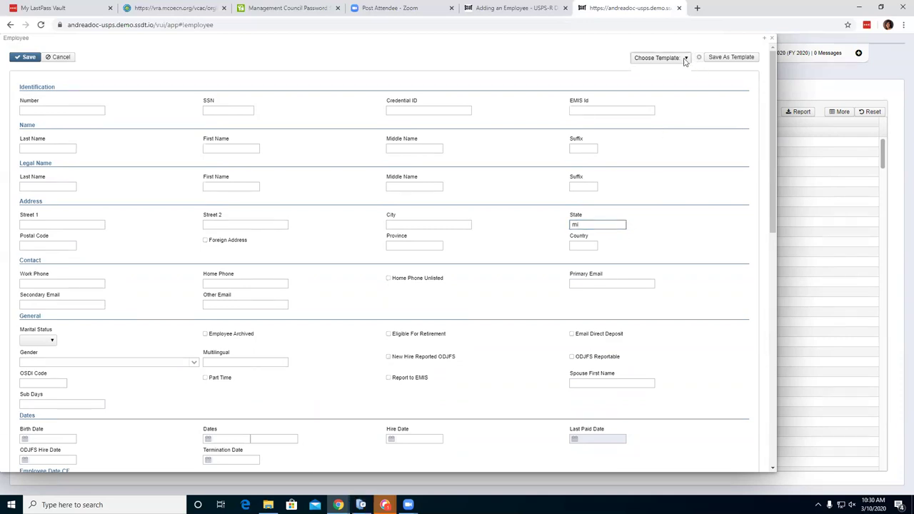
left_click(719, 61)
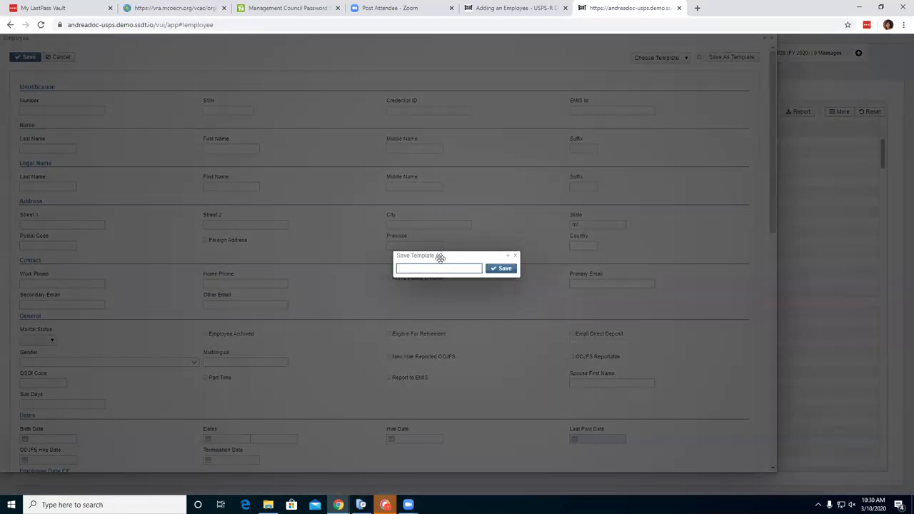
type("m")
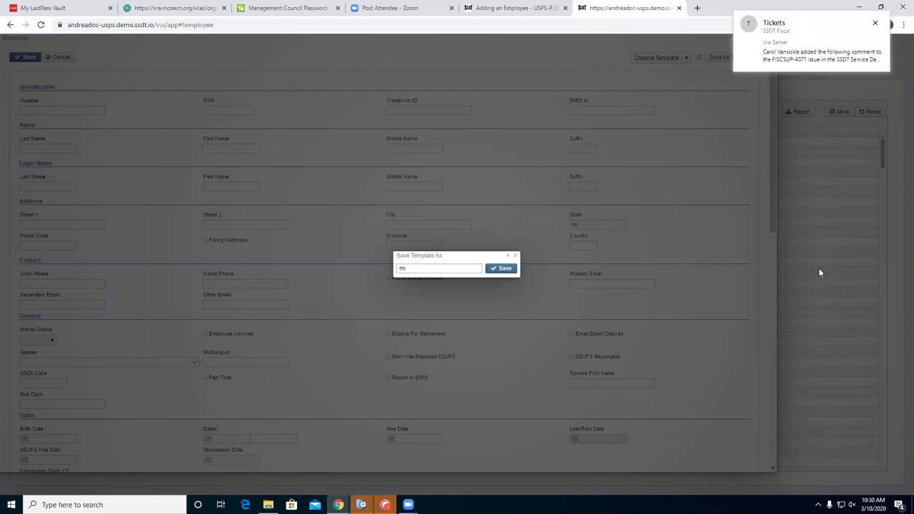
type("i")
key("Return")
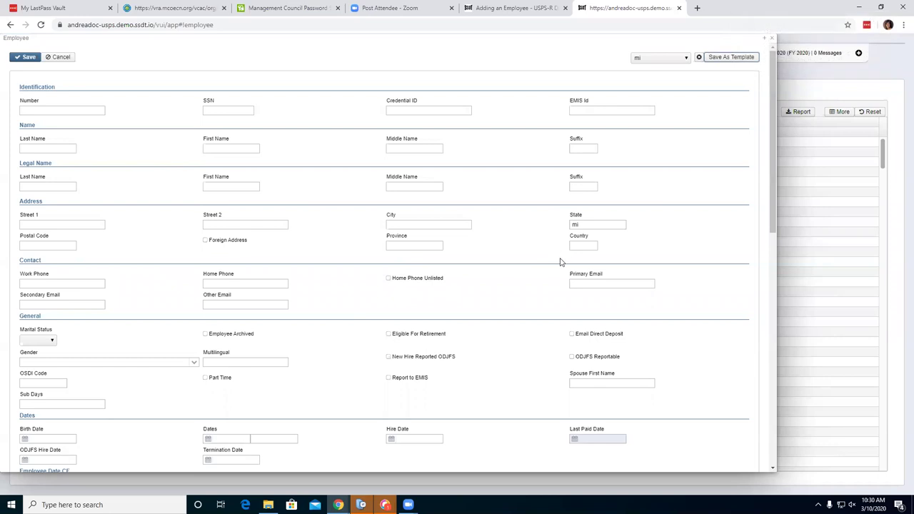
left_click(686, 59)
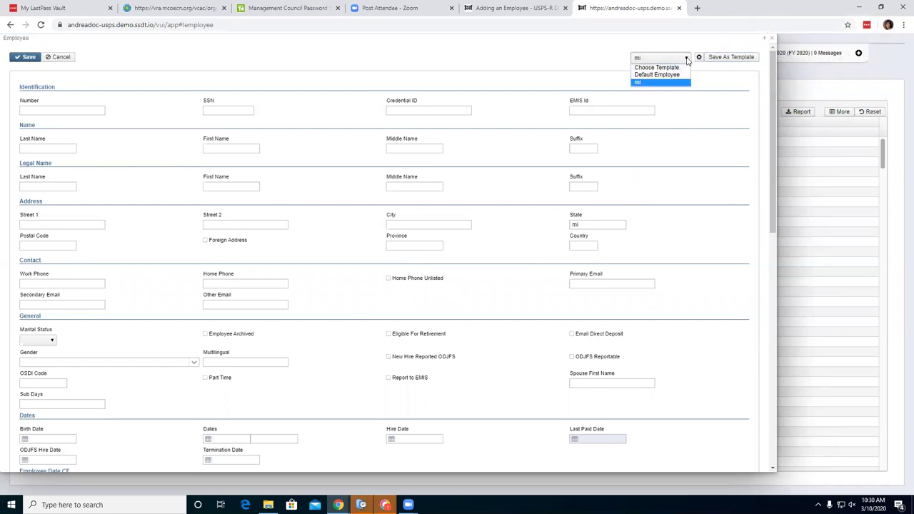
left_click(660, 83)
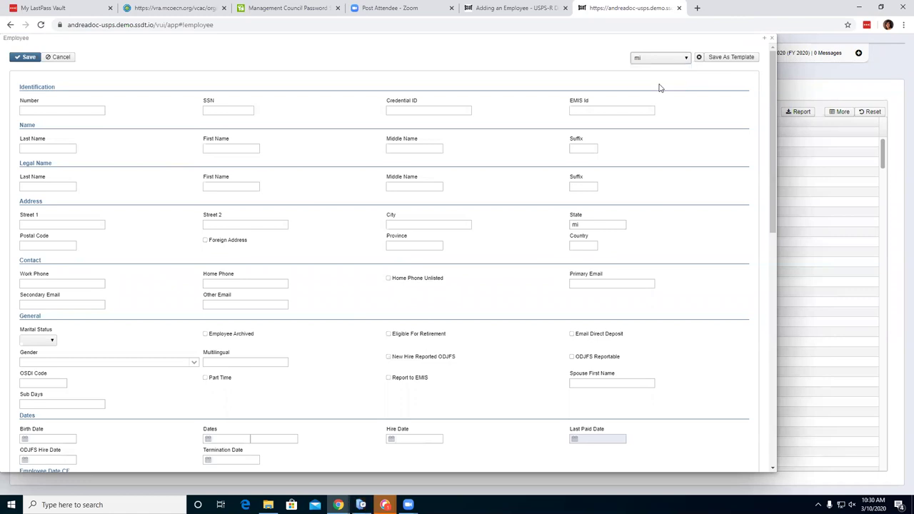
left_click(686, 58)
left_click(669, 77)
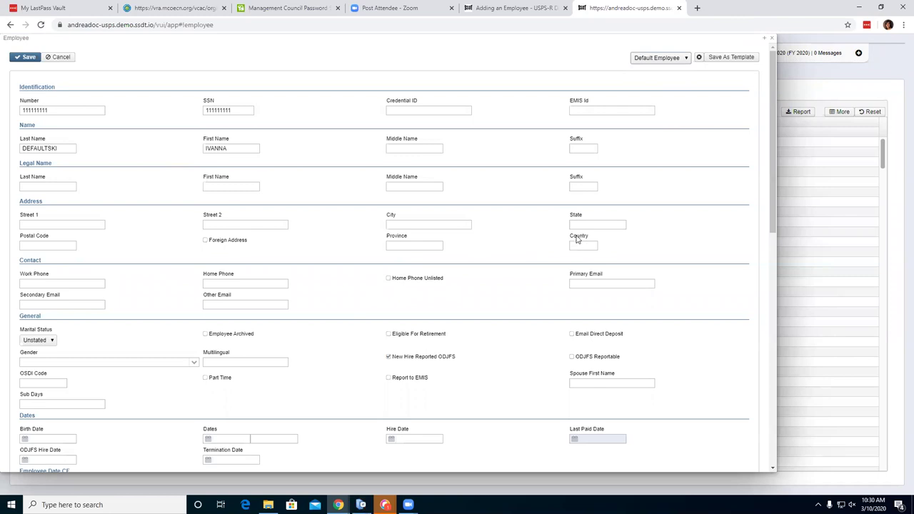
left_click(684, 58)
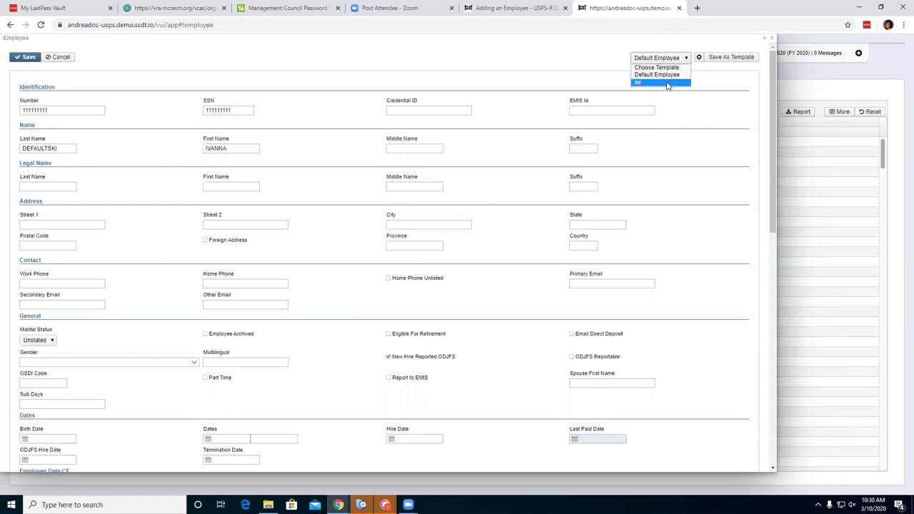
left_click(668, 84)
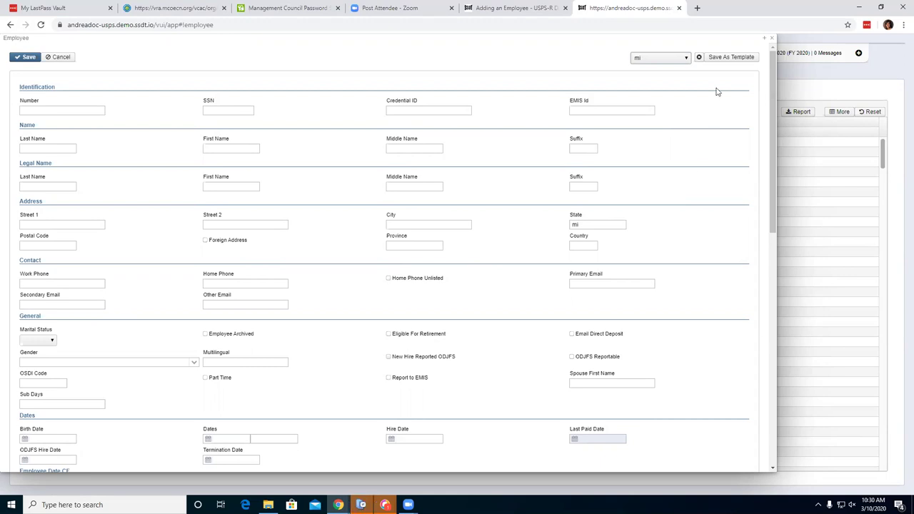
left_click(687, 58)
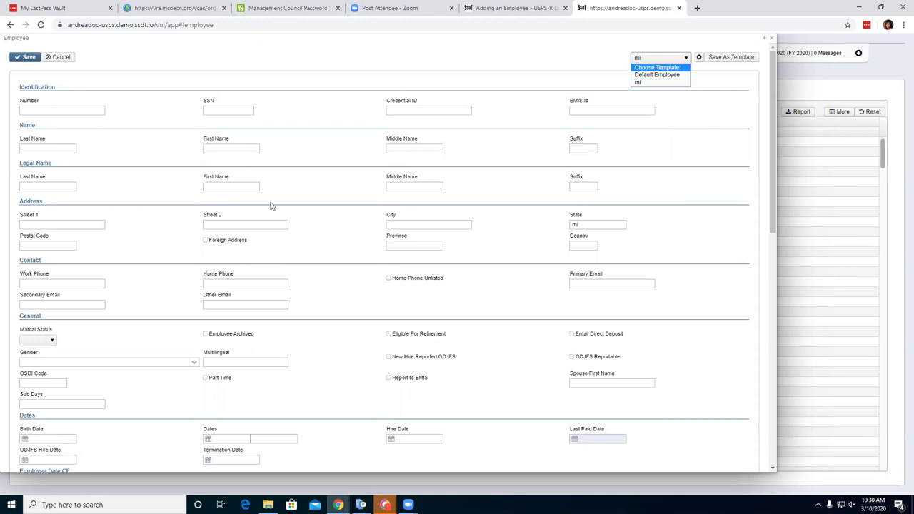
key("Escape")
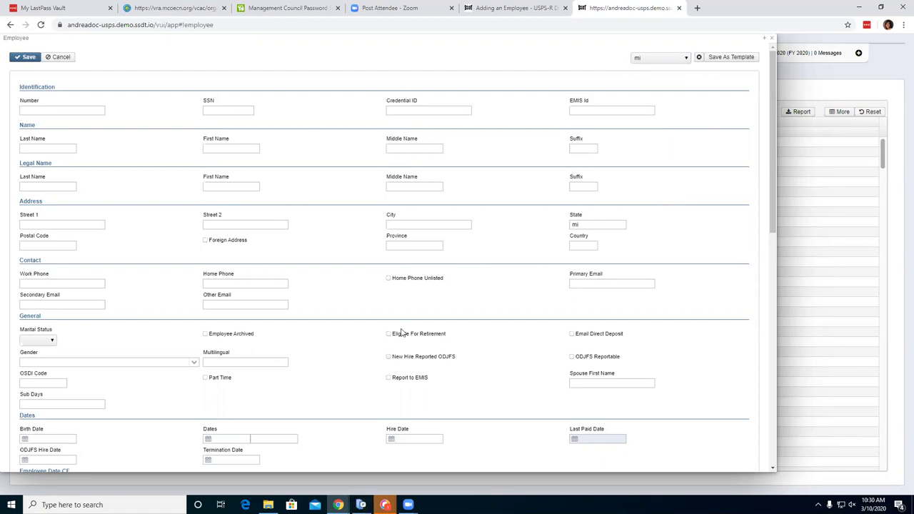
Open the Gender dropdown and close it without choosing a value.
scroll(398, 357, "down", 2)
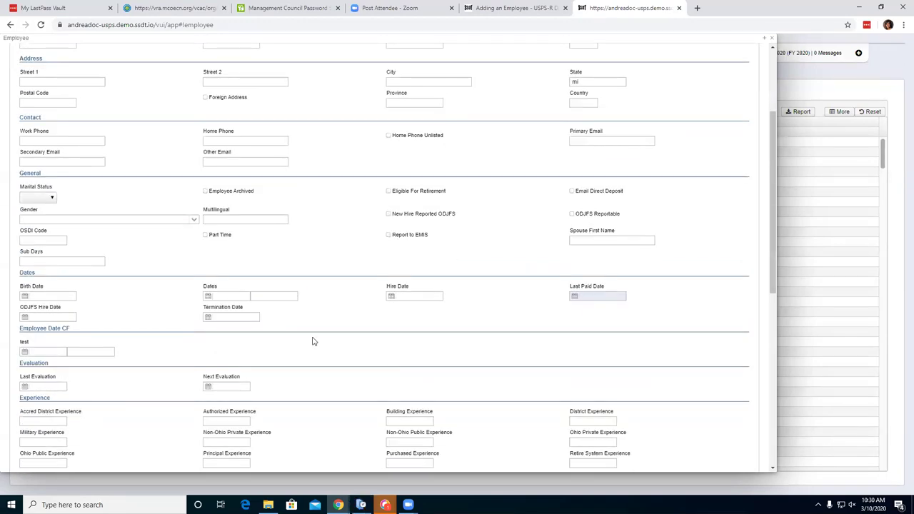
scroll(314, 340, "down", 1)
scroll(315, 338, "up", 2)
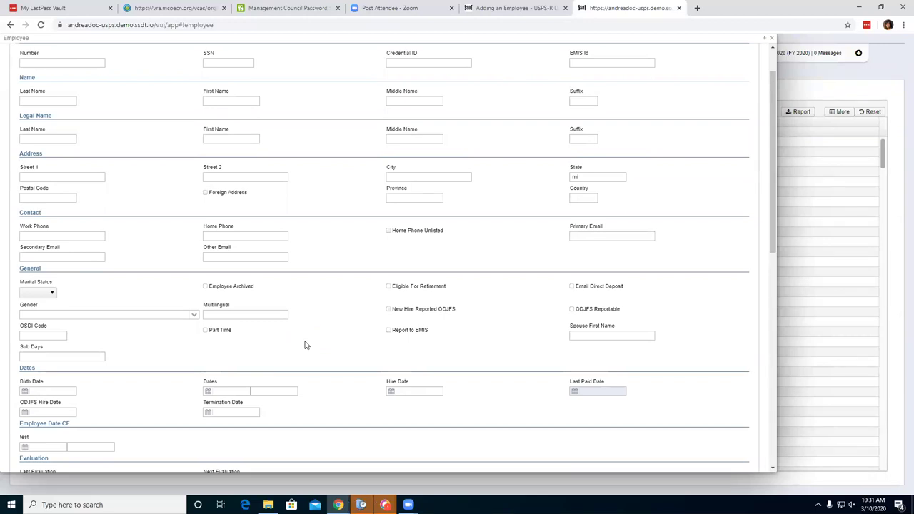
left_click(193, 318)
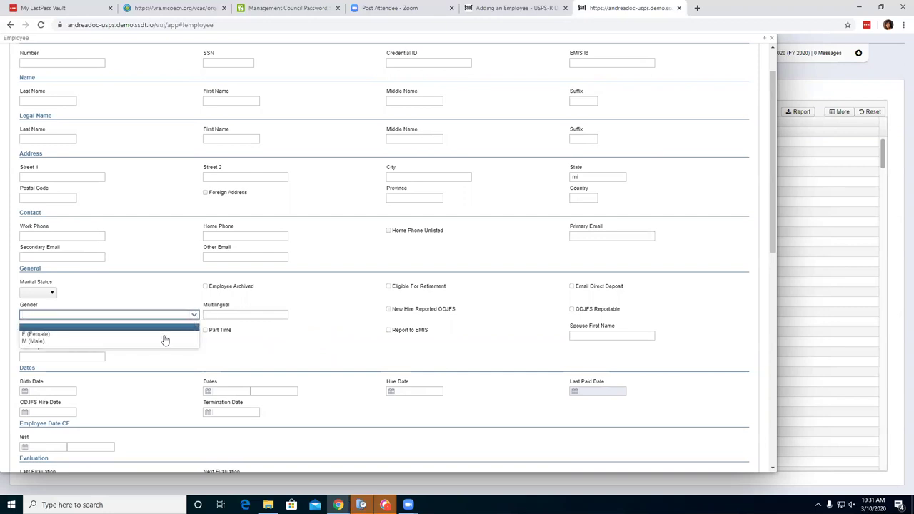
key("Down")
left_click(329, 337)
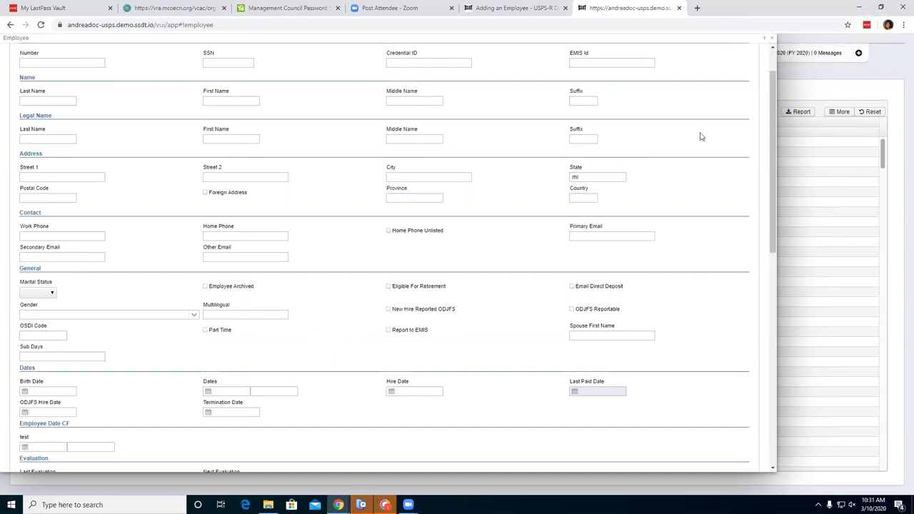
Open and close the template list twice, leaving 'mi' selected.
scroll(702, 170, "up", 2)
left_click(686, 58)
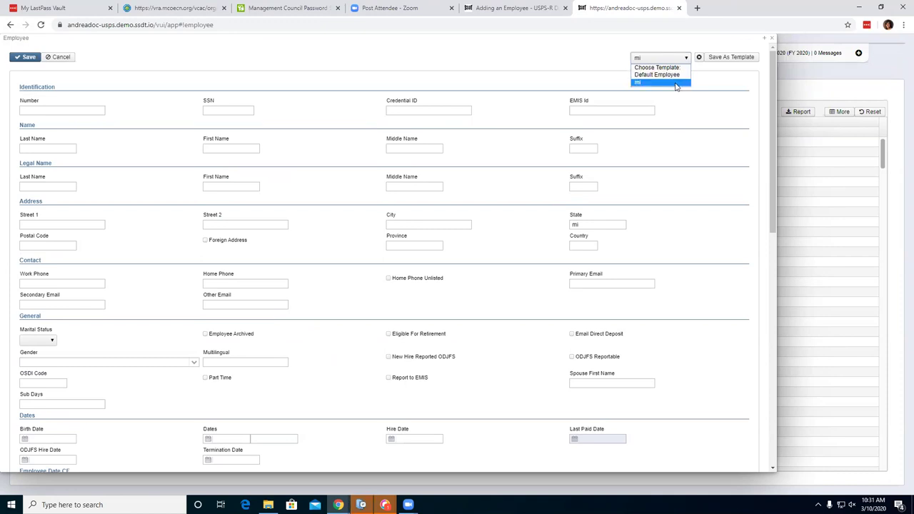
left_click(521, 62)
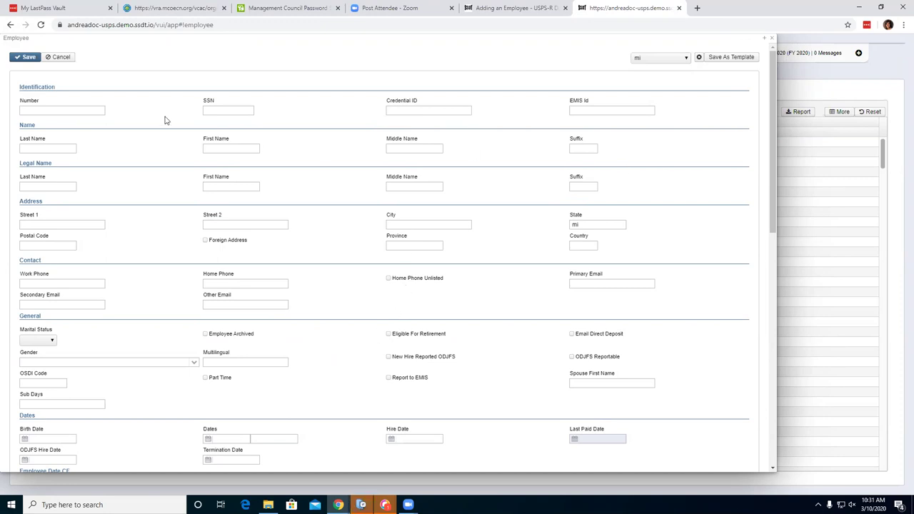
left_click(682, 60)
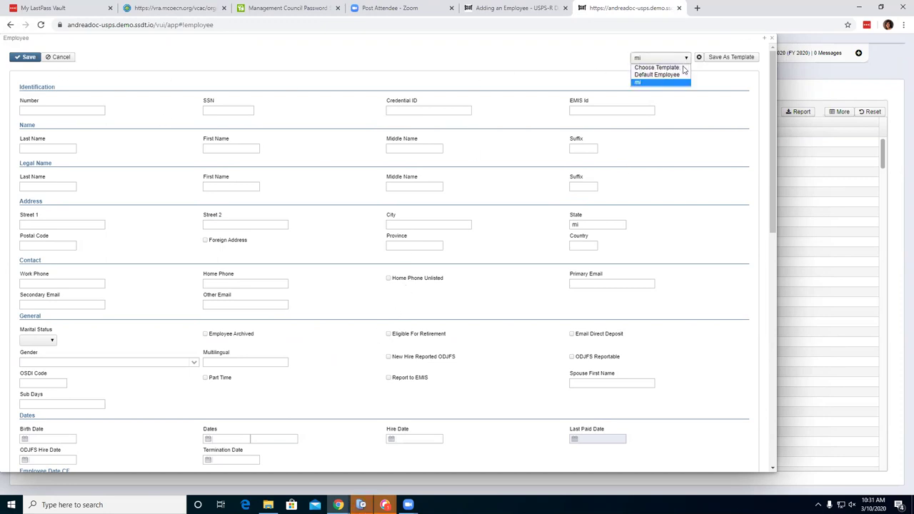
left_click(660, 82)
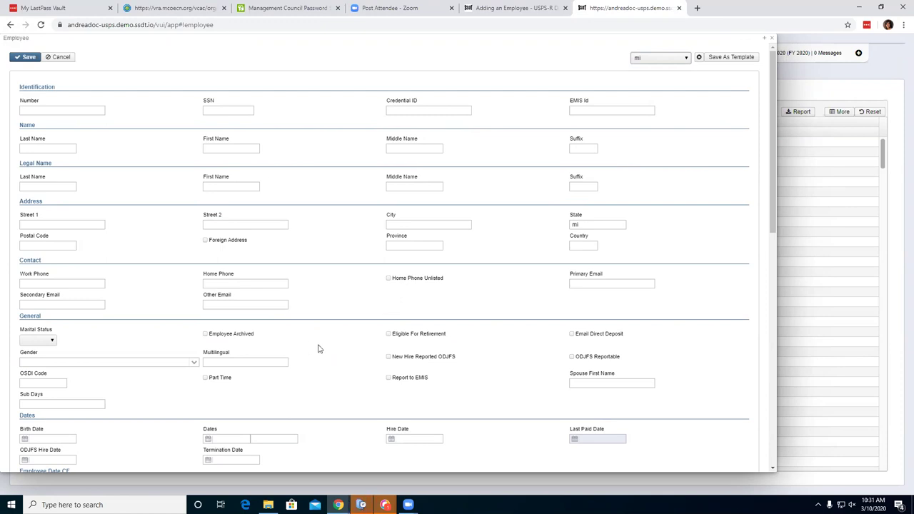
Switch the template to 'Choose Template' to blank the form, then close the form.
left_click(684, 58)
left_click(675, 68)
scroll(700, 256, "down", 1)
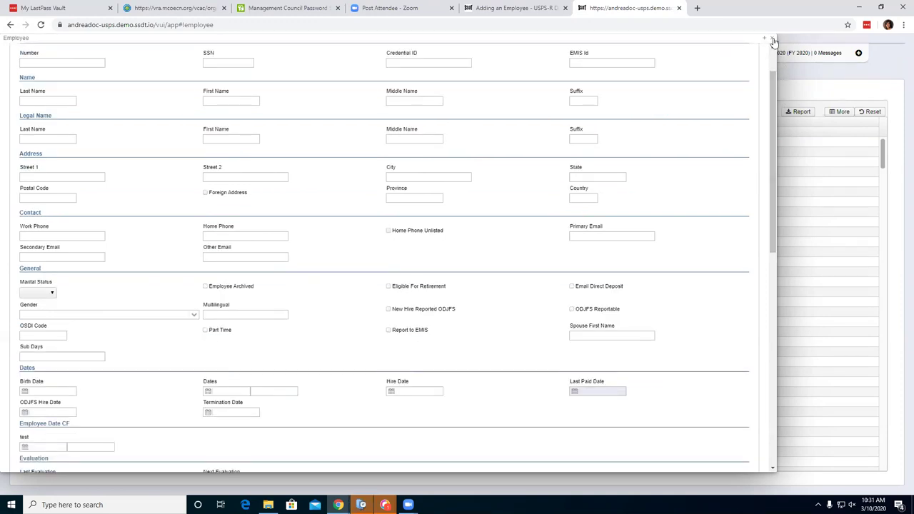
left_click(772, 40)
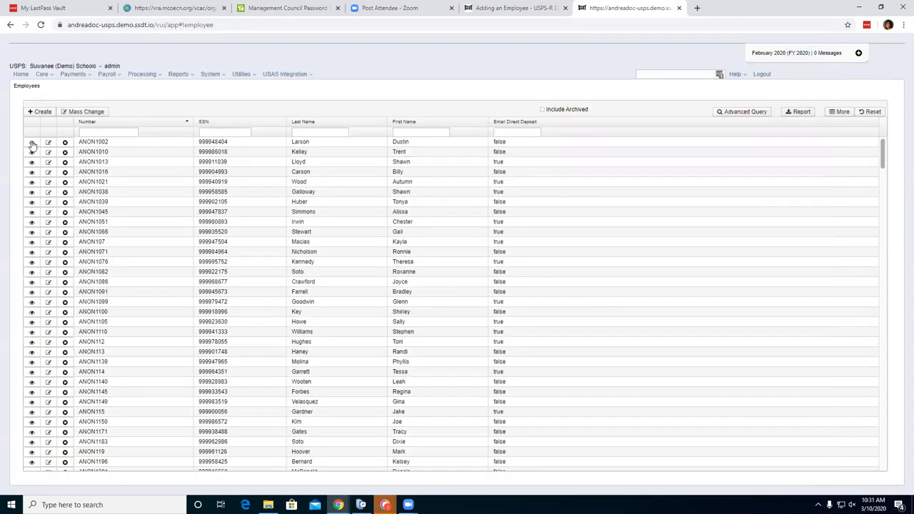
left_click(31, 145)
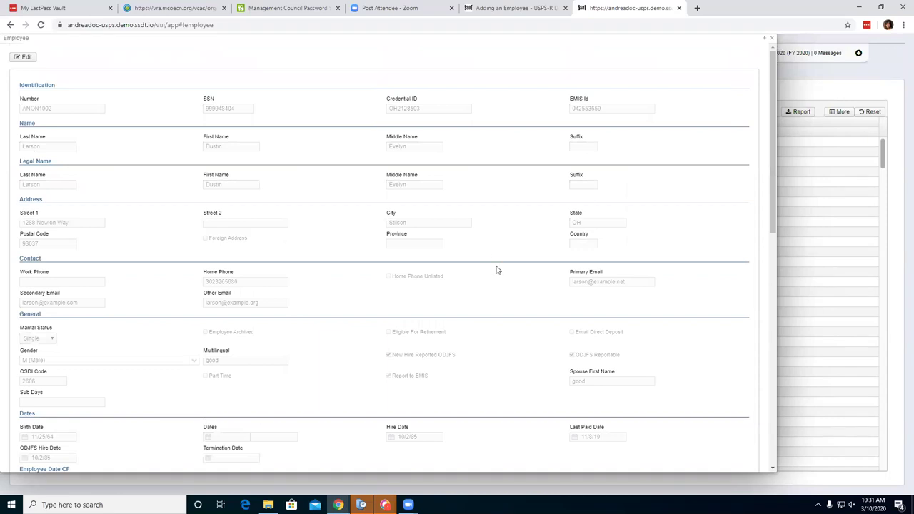
scroll(503, 275, "down", 8)
scroll(520, 299, "up", 9)
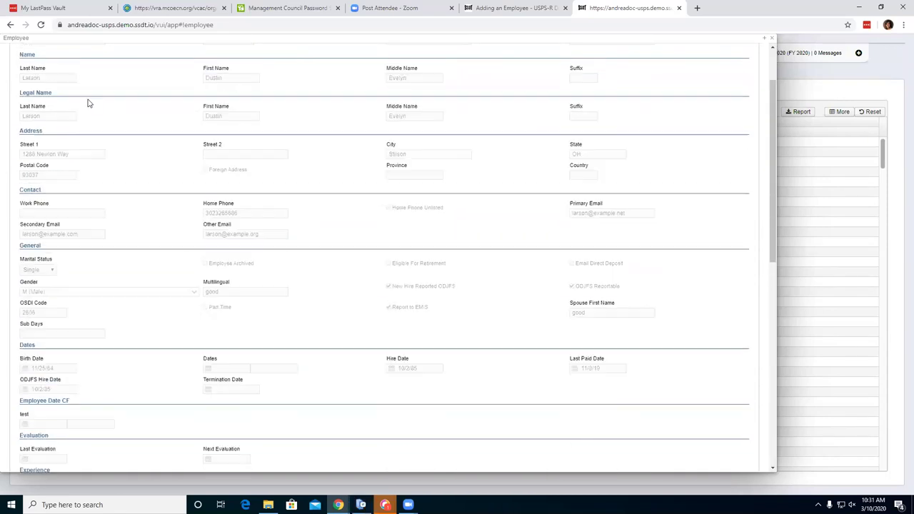
scroll(50, 107, "up", 1)
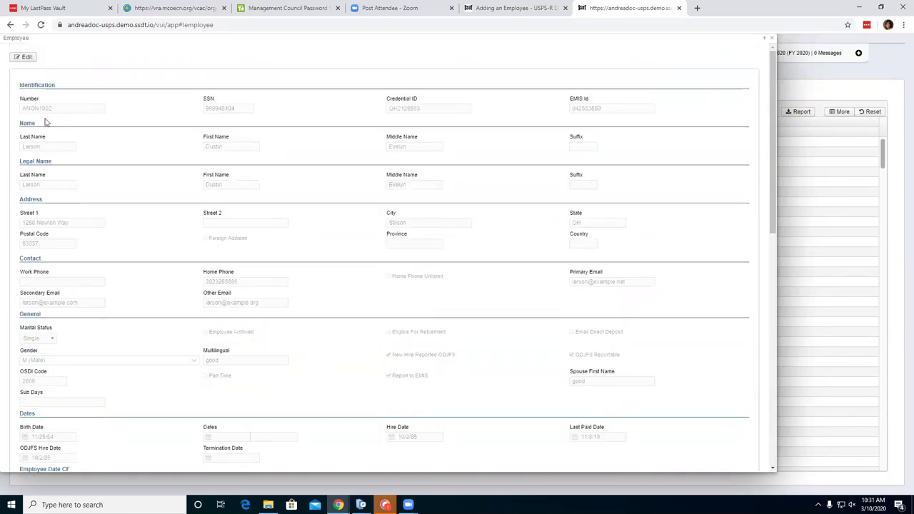
left_click(27, 59)
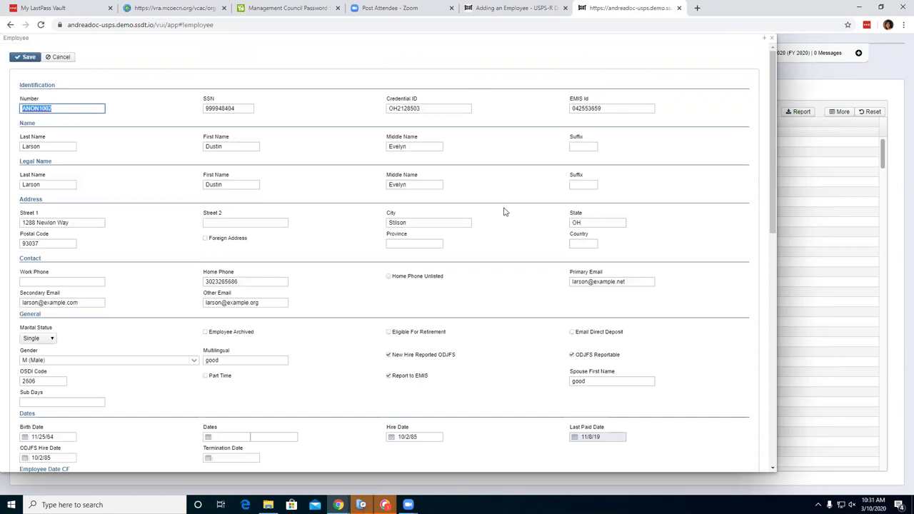
scroll(504, 211, "down", 10)
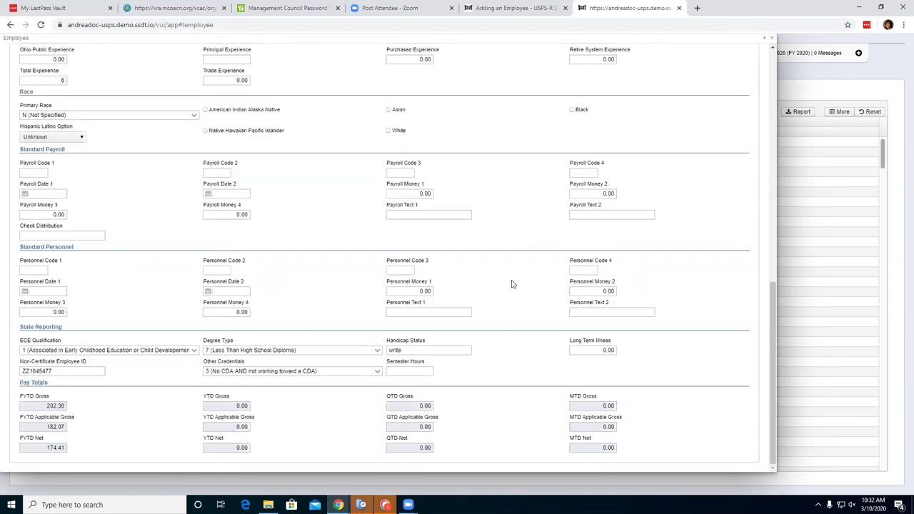
scroll(511, 284, "up", 15)
scroll(389, 387, "down", 4)
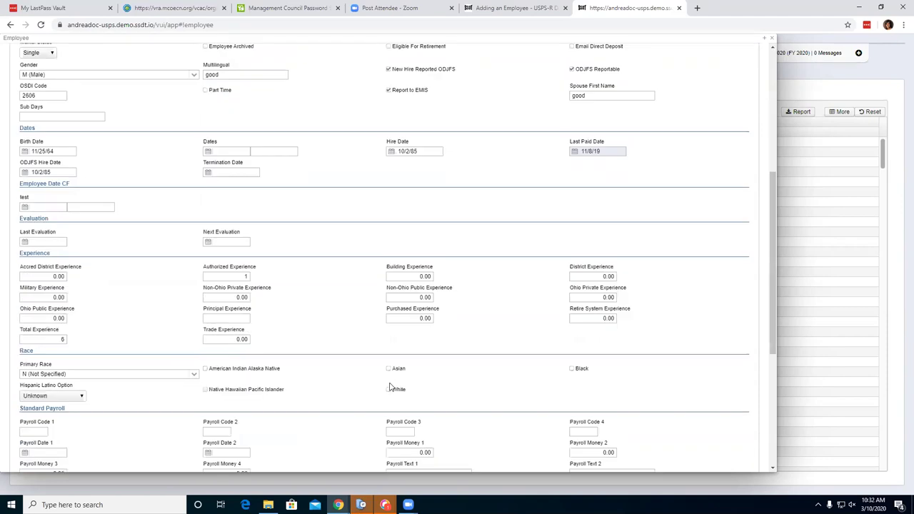
scroll(389, 387, "down", 4)
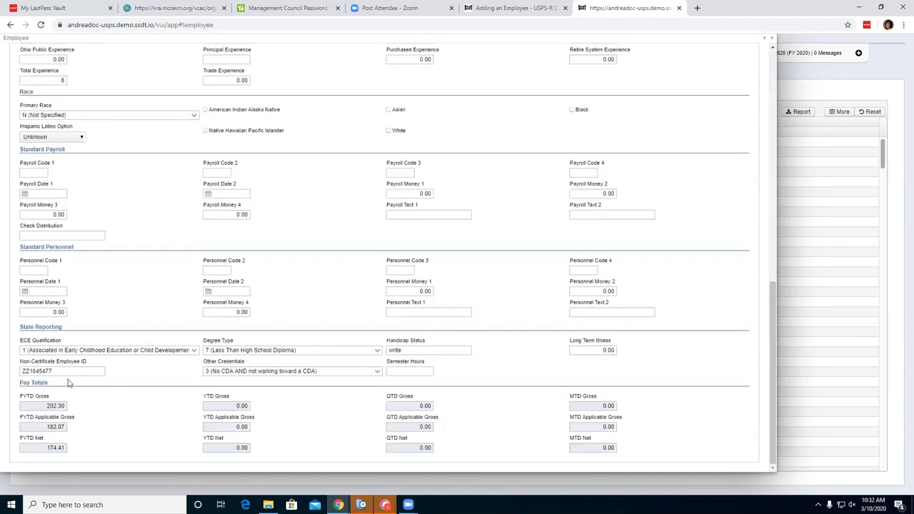
scroll(467, 406, "up", 15)
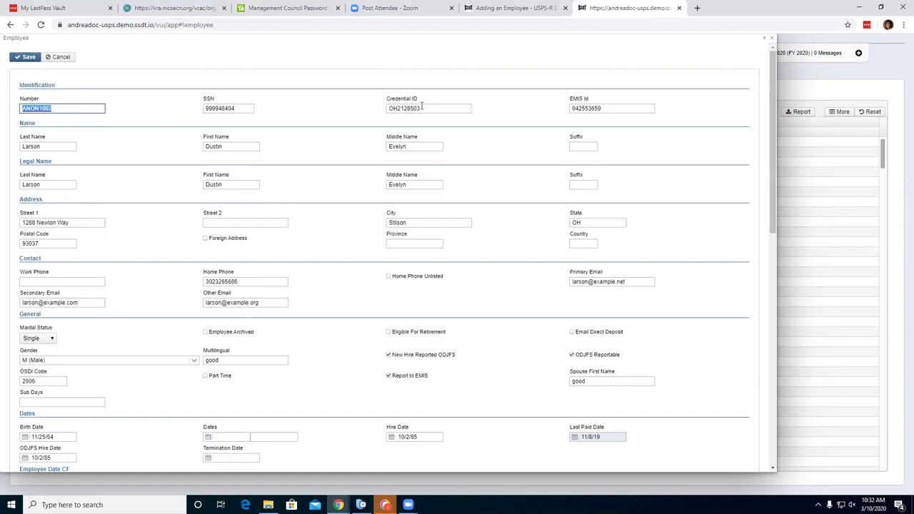
scroll(411, 142, "down", 15)
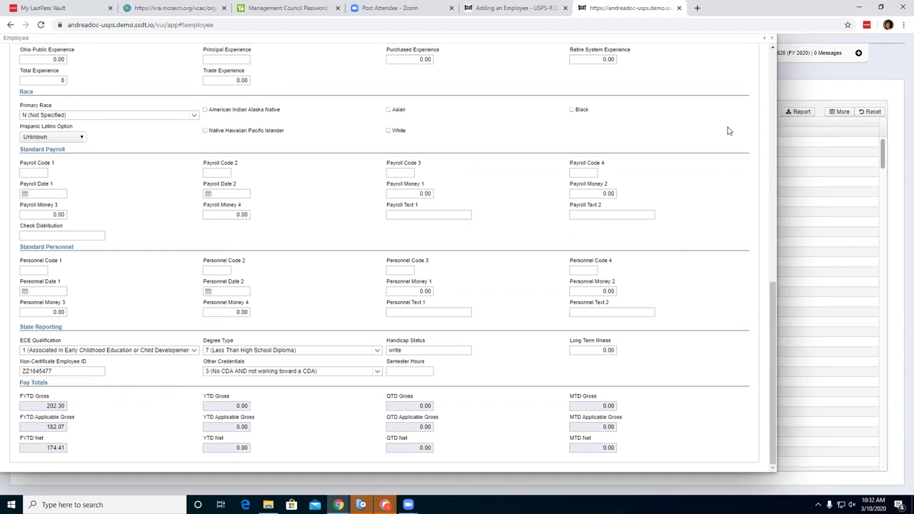
left_click(771, 38)
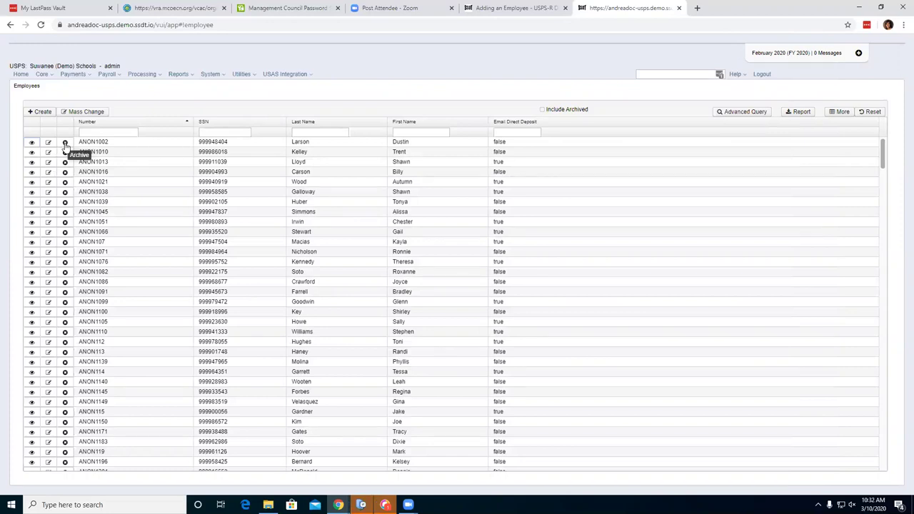
Archive the first employee, include archived rows, and filter the list by the employee's first name.
left_click(65, 144)
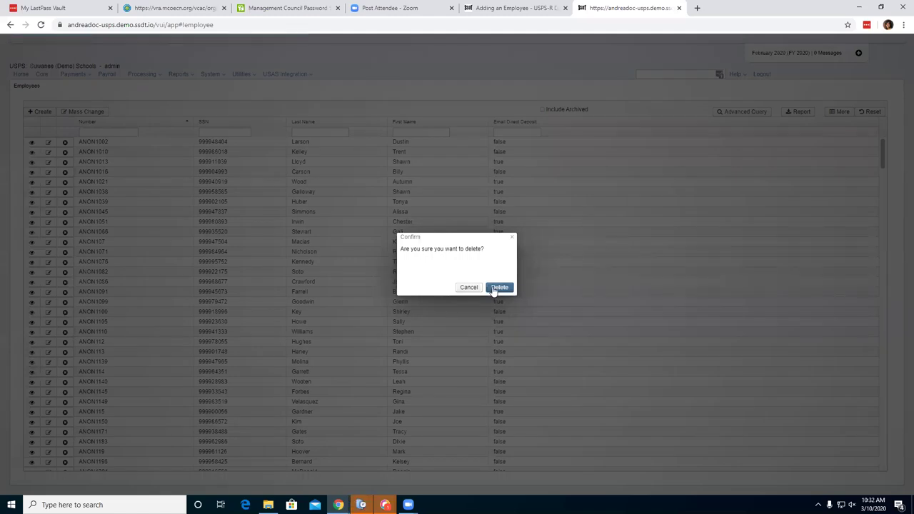
left_click(499, 287)
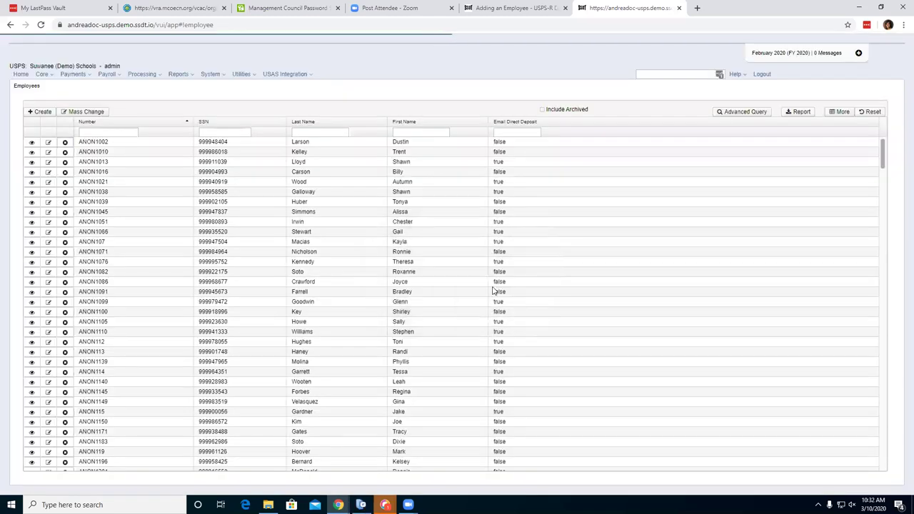
left_click(542, 110)
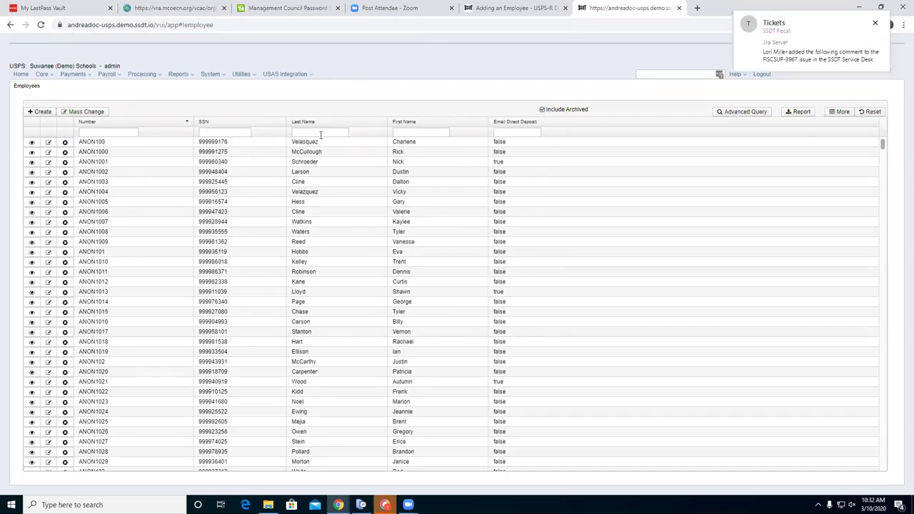
left_click(407, 134)
type("dustin")
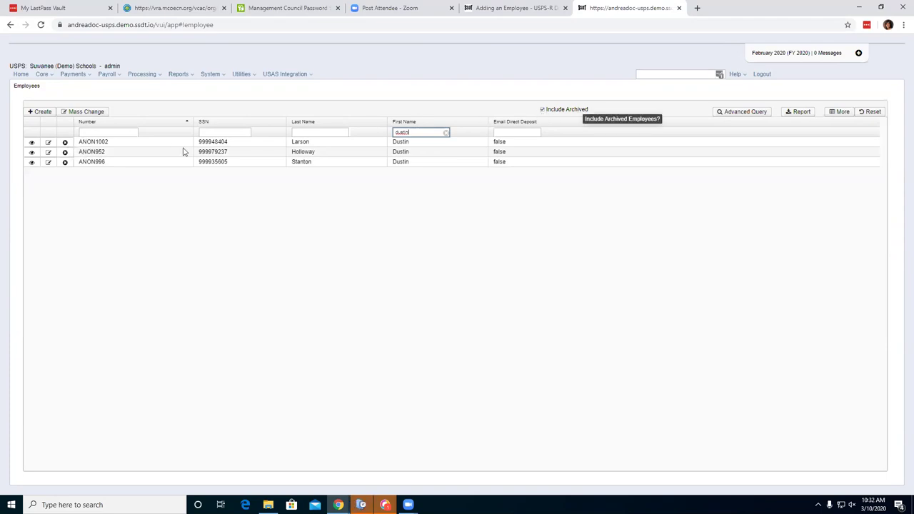
Archive the first matching employee and hide archived employees again.
left_click(63, 144)
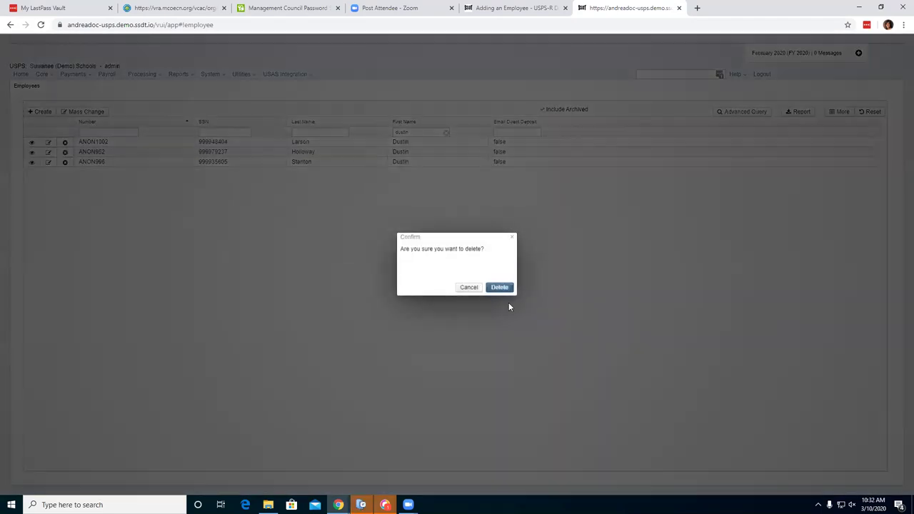
left_click(500, 287)
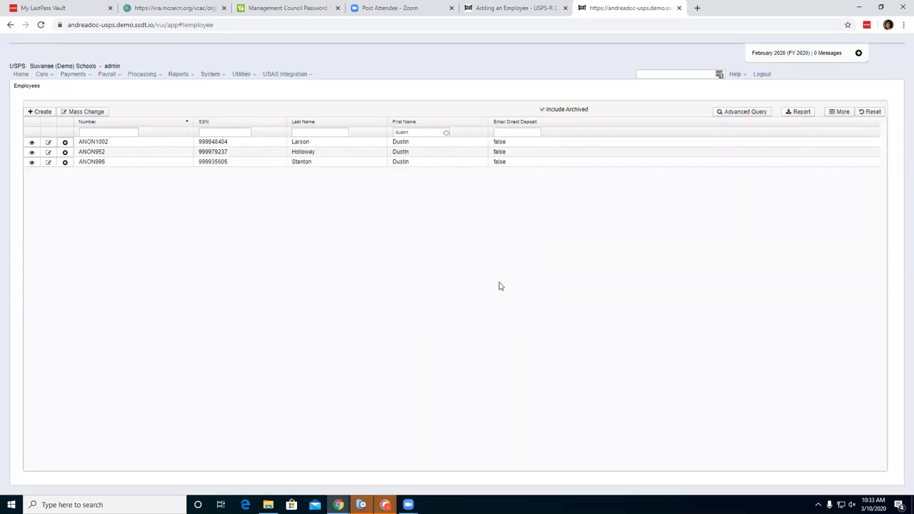
left_click(542, 110)
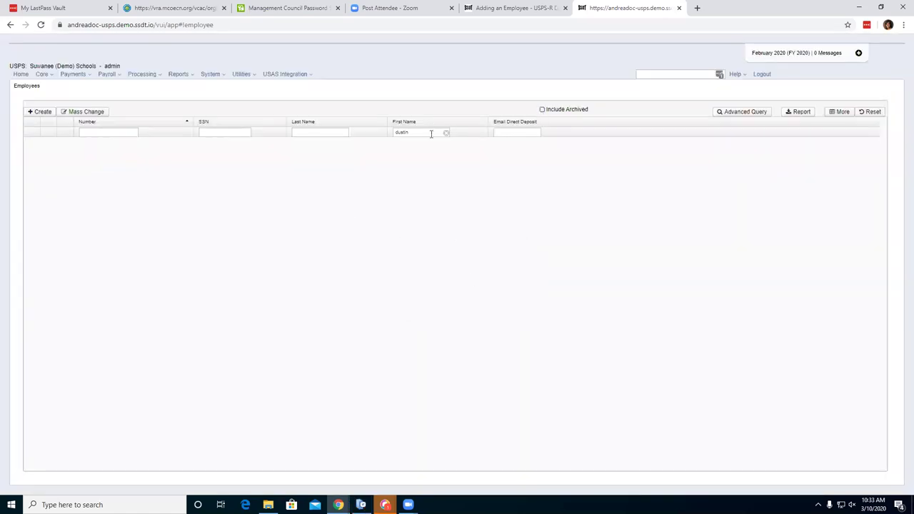
Include archived employees, untick Employee Archived on the matching record, and save it.
left_click(542, 110)
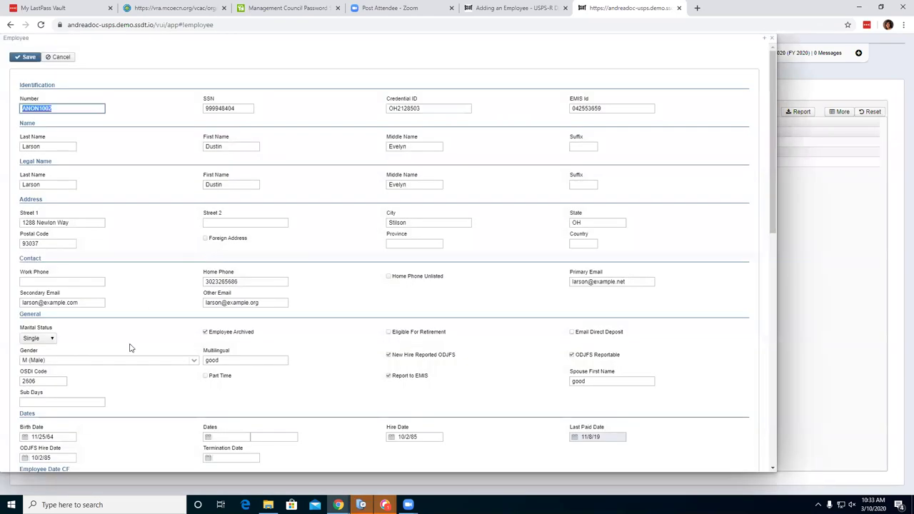
scroll(155, 374, "down", 2)
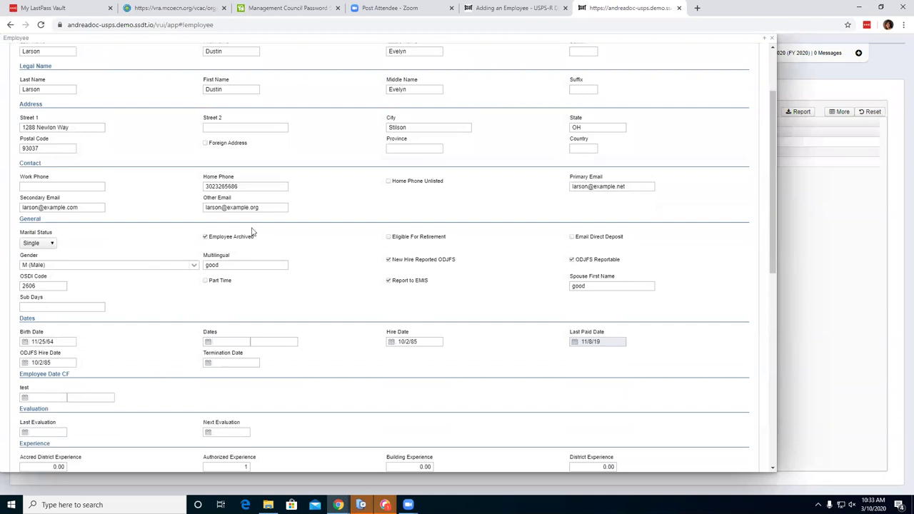
scroll(298, 319, "down", 5)
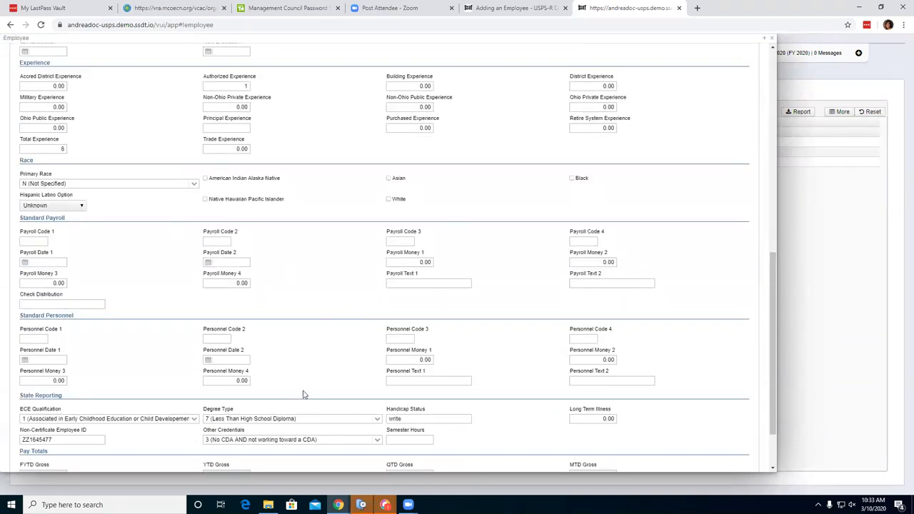
scroll(306, 396, "down", 2)
scroll(350, 389, "up", 10)
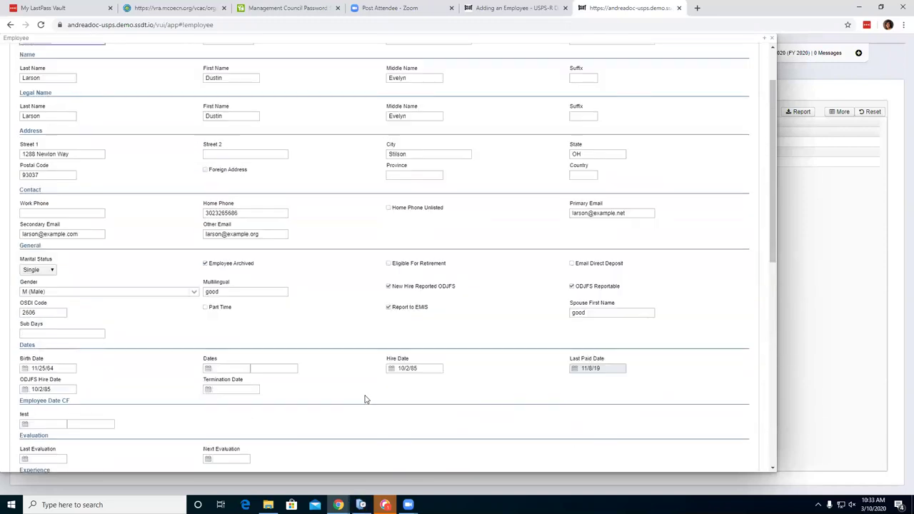
scroll(146, 184, "up", 2)
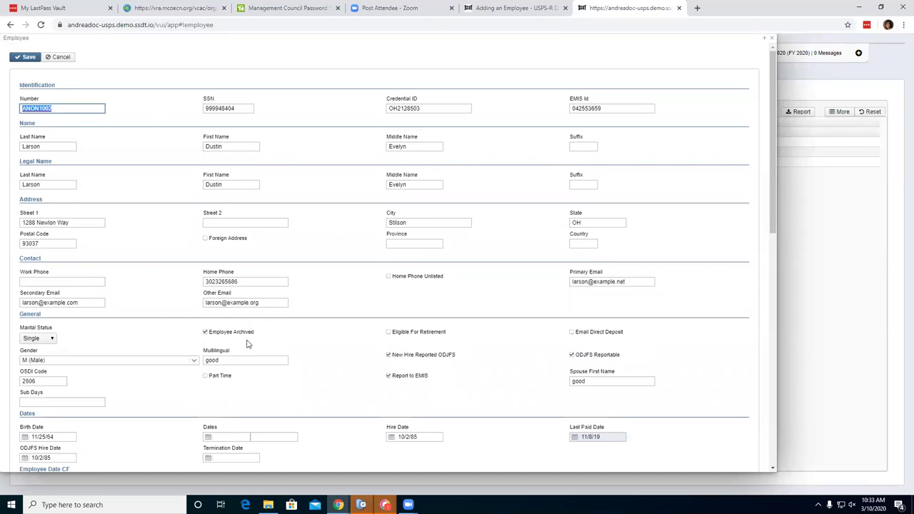
left_click(204, 332)
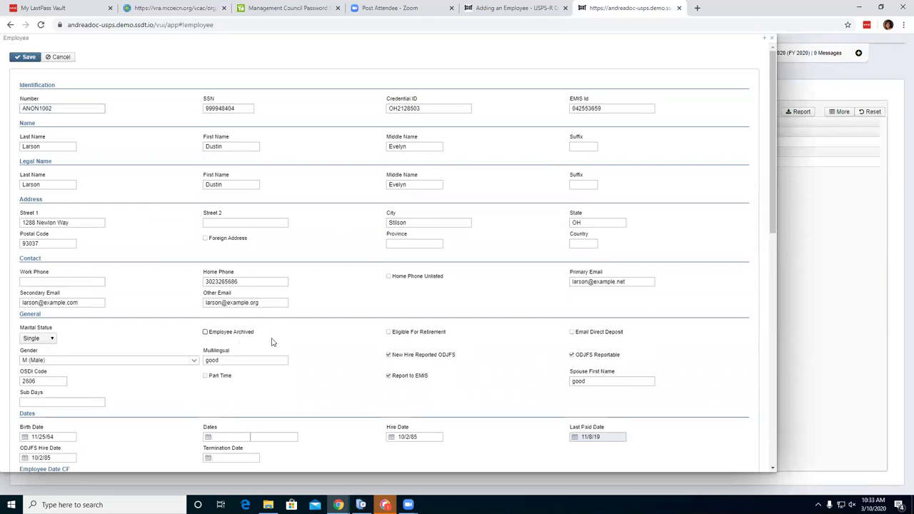
left_click(36, 57)
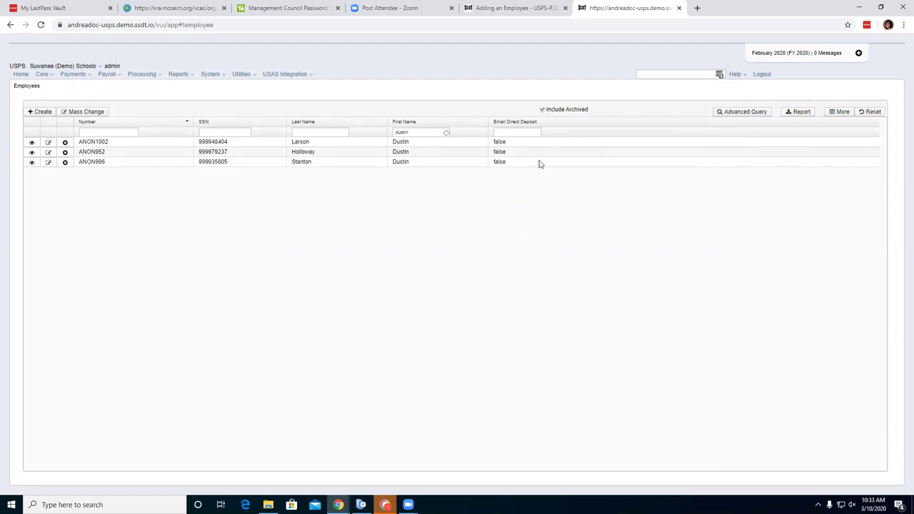
Hide archived employees, clear the first-name filter, and check the documentation tab before returning.
left_click(541, 109)
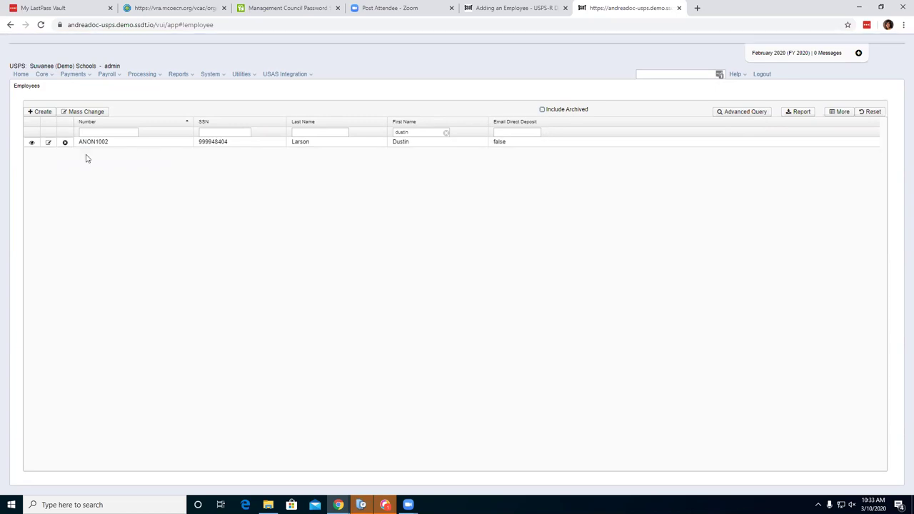
left_click(445, 133)
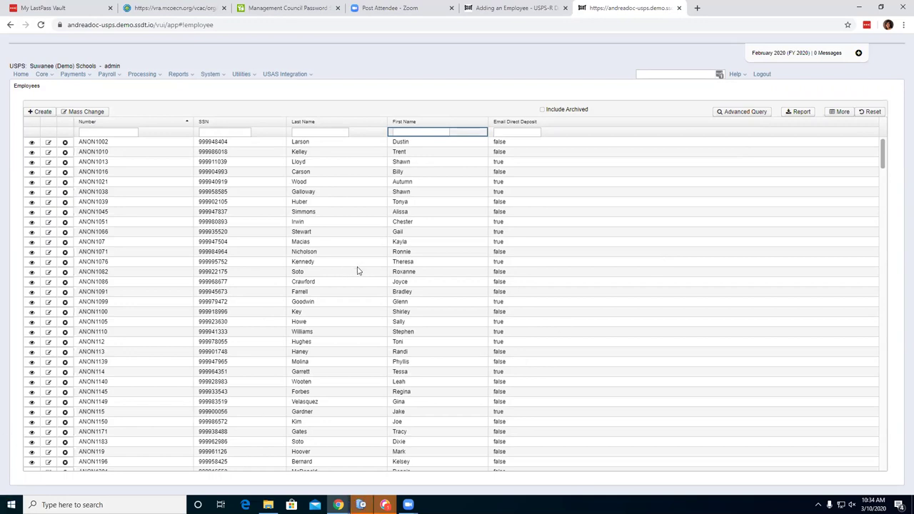
left_click(540, 13)
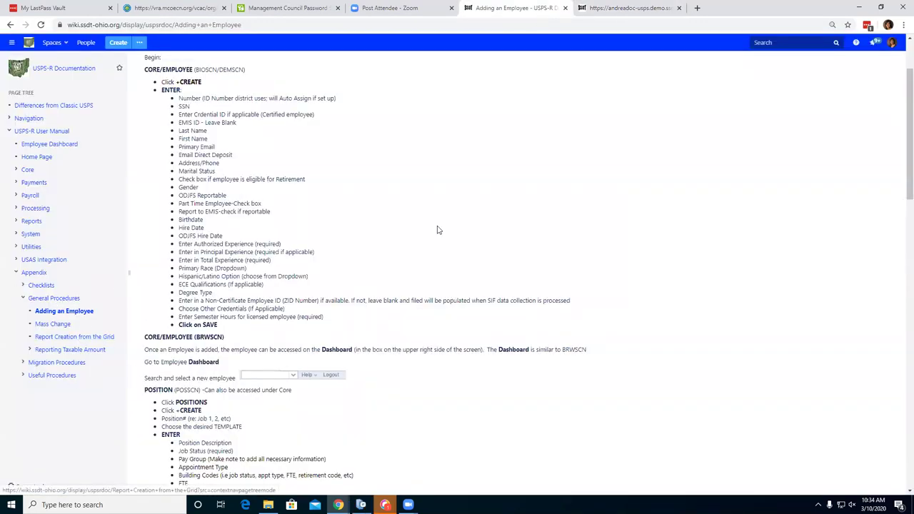
left_click(644, 8)
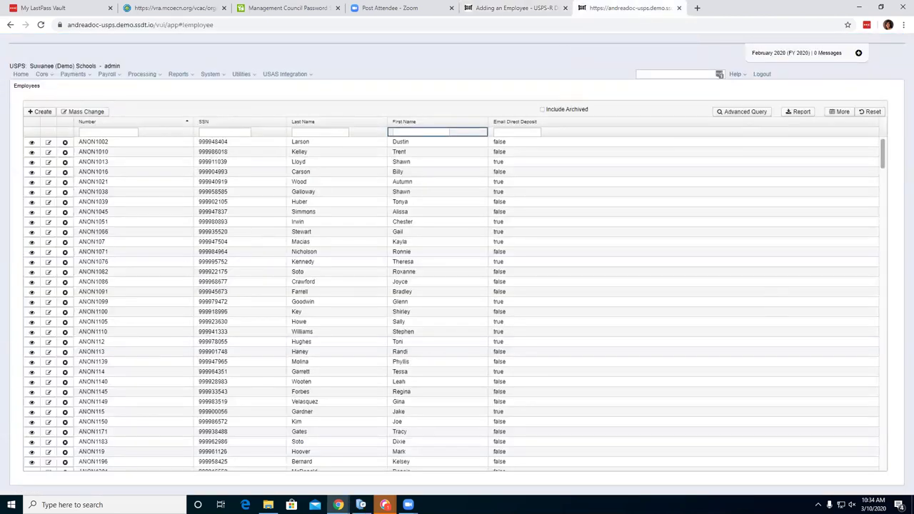
left_click(43, 75)
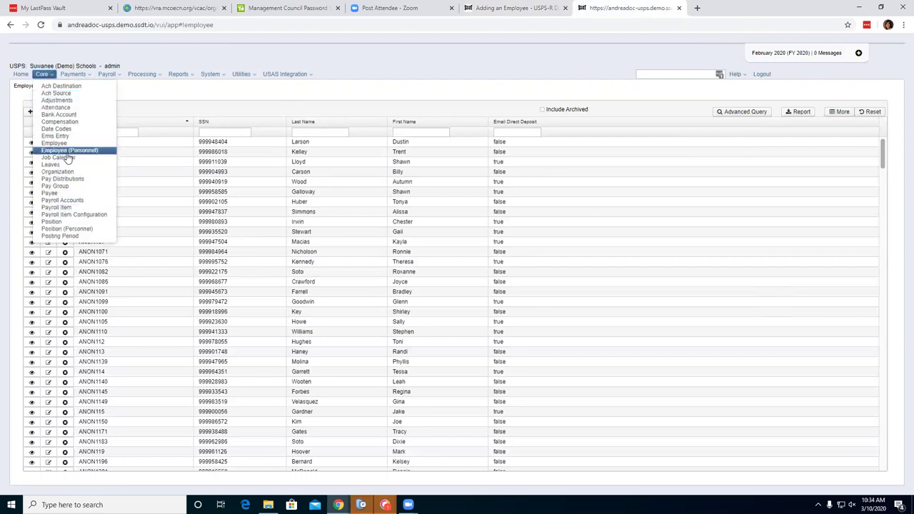
left_click(66, 152)
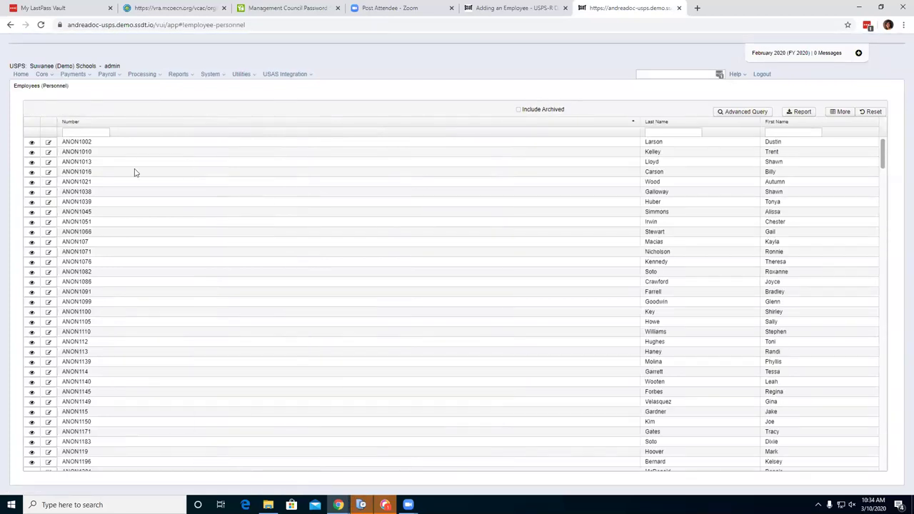
left_click(32, 143)
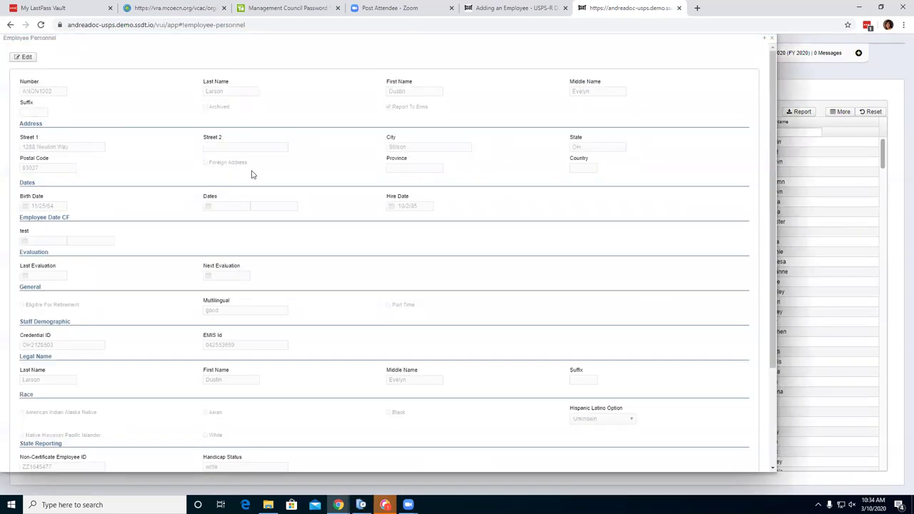
scroll(487, 304, "down", 2)
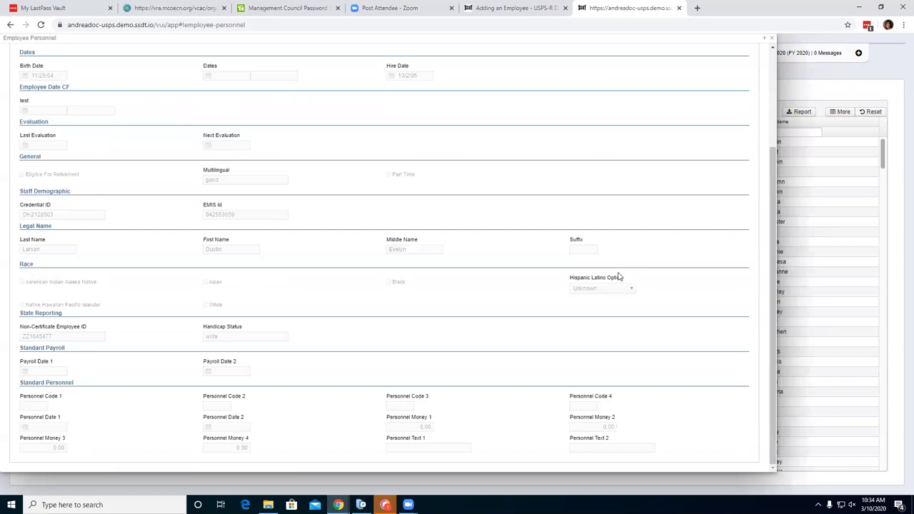
scroll(618, 272, "up", 2)
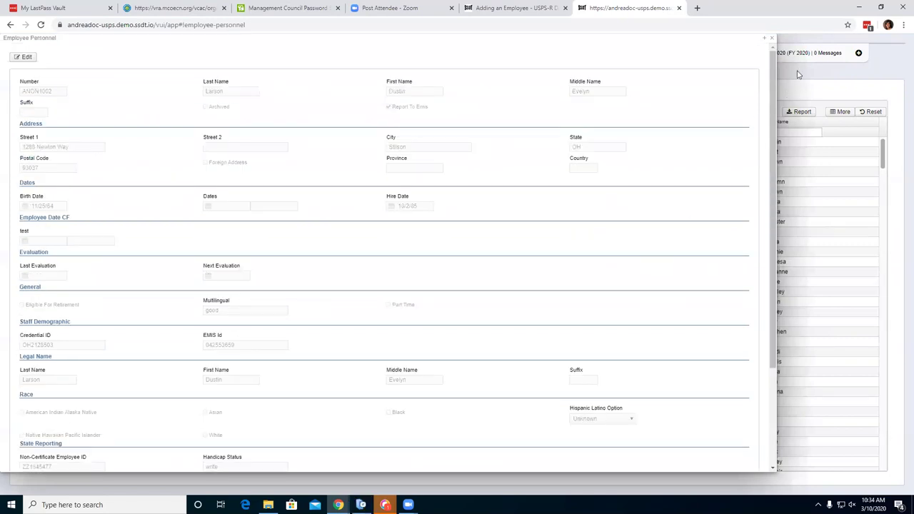
left_click(771, 37)
left_click(48, 143)
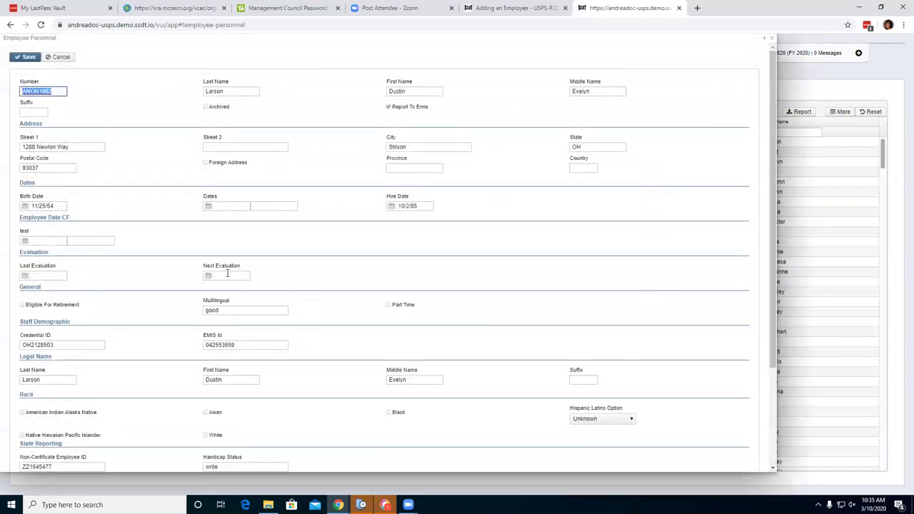
scroll(452, 307, "down", 2)
scroll(439, 346, "up", 2)
left_click(771, 37)
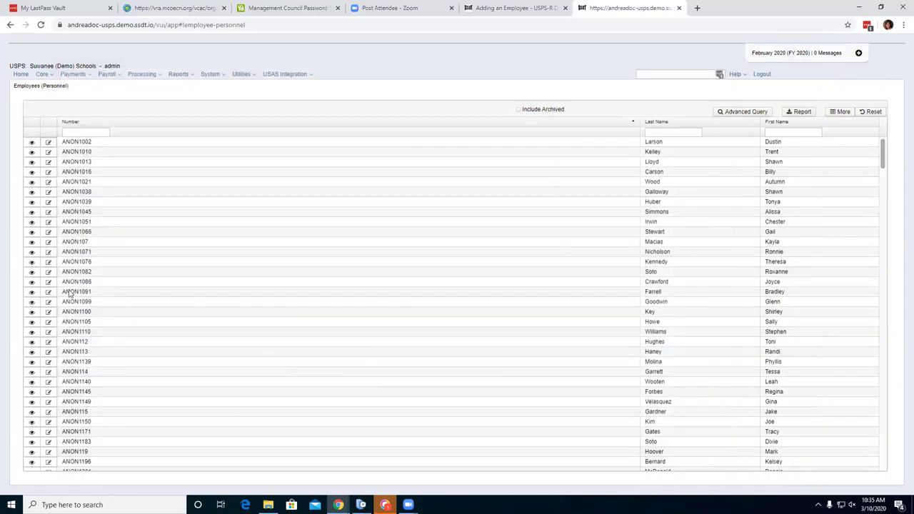
Open the Core menu in the top menu bar after dismissing the System menu.
left_click(48, 76)
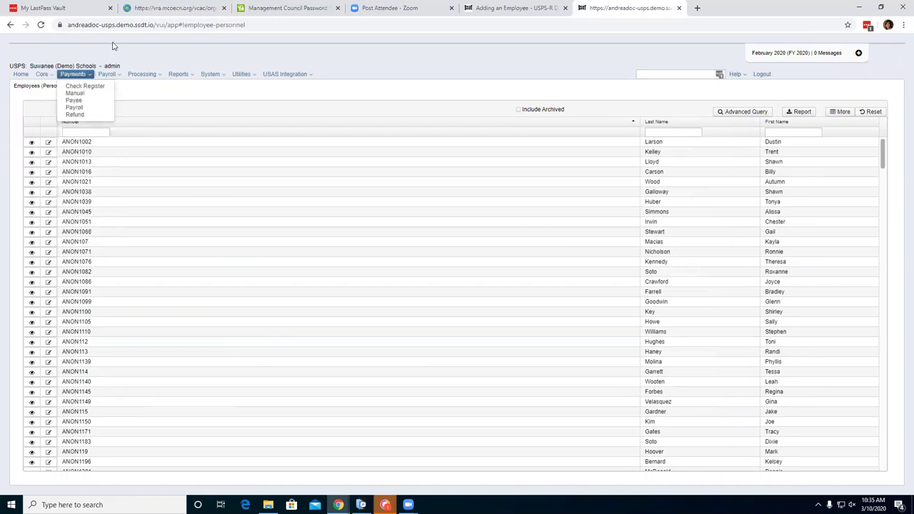
mouse_move(219, 76)
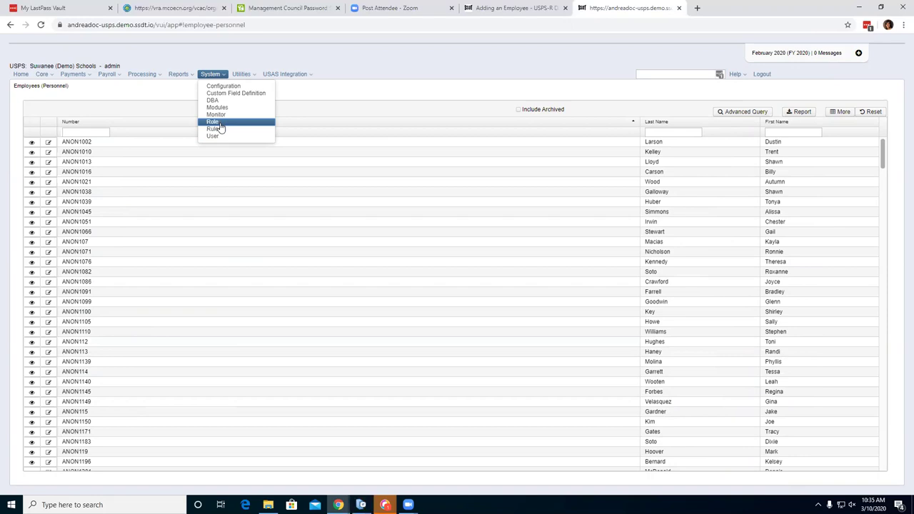
left_click(112, 100)
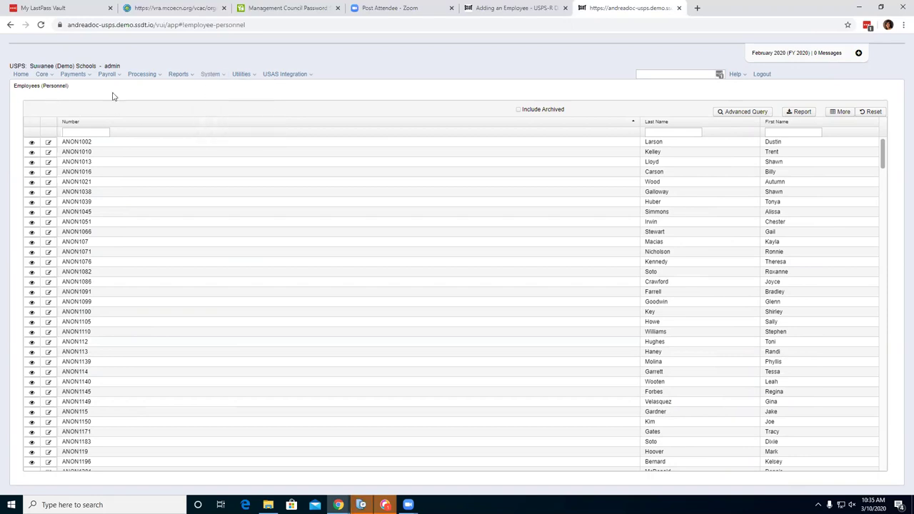
left_click(51, 78)
mouse_move(211, 74)
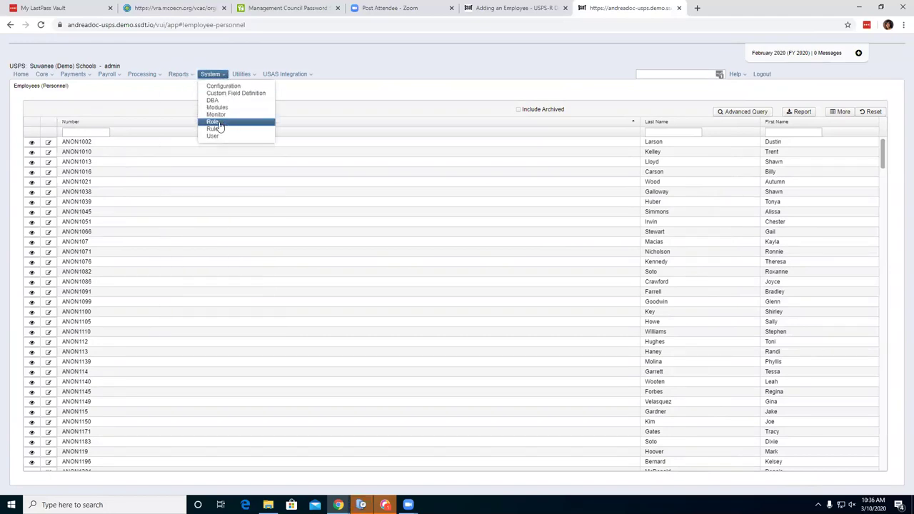
mouse_move(50, 76)
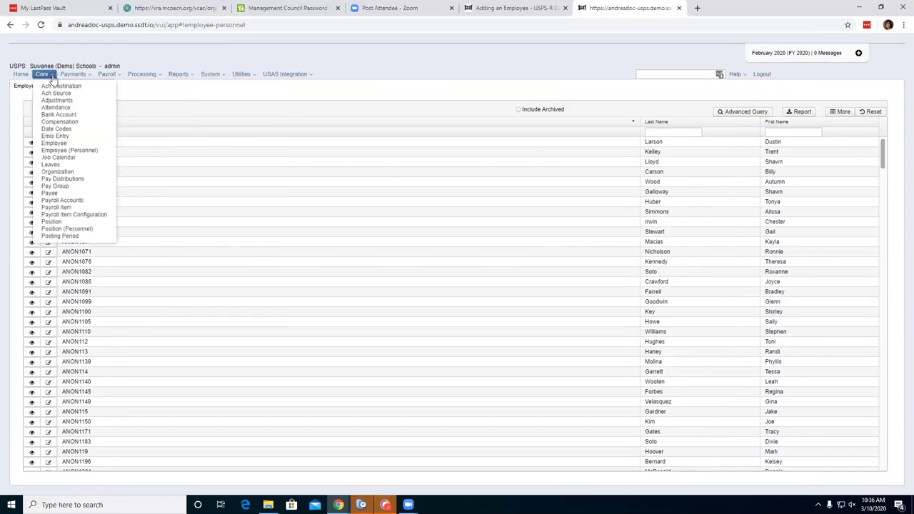
Go to Core > Job Calendar and start a blank Job Calendar Create form.
left_click(70, 159)
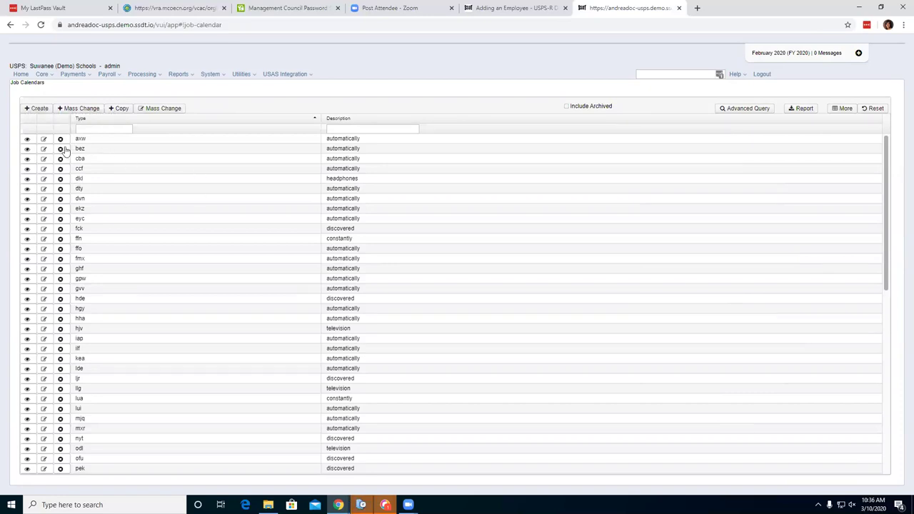
left_click(39, 108)
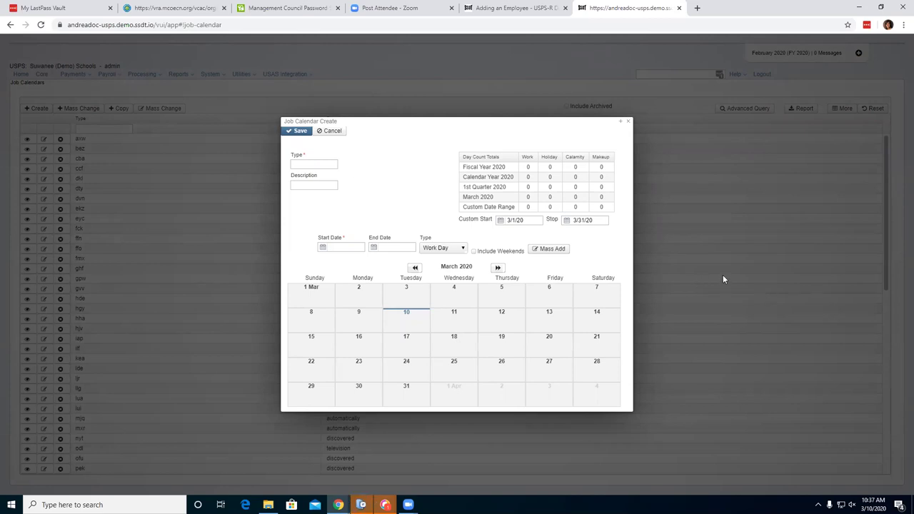
Enter 'test' as both Type and Description, then check February and March 2020.
left_click(314, 166)
type("test")
key("BackSpace")
left_click(326, 185)
type("test")
left_click(421, 280)
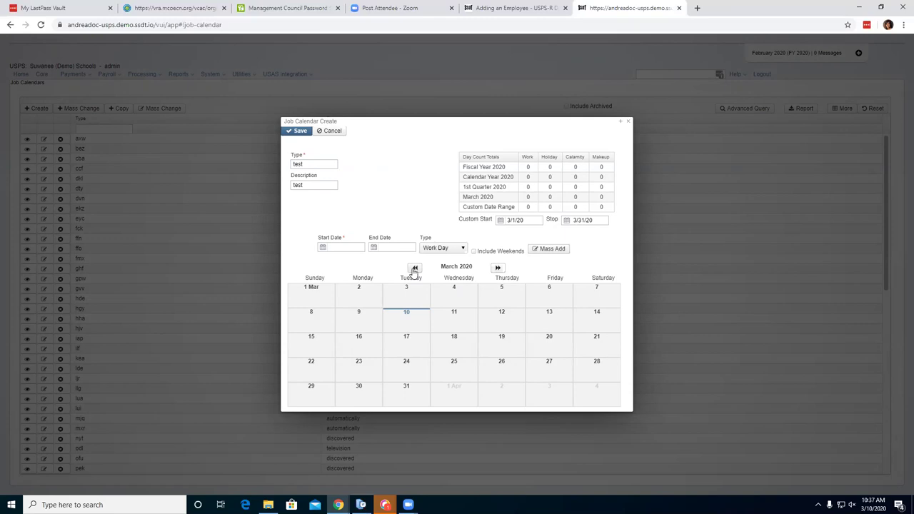
left_click(414, 268)
left_click(495, 268)
Discard the new calendar and set up a copy from axw for 1/1/20 through 6/1/20.
left_click(628, 124)
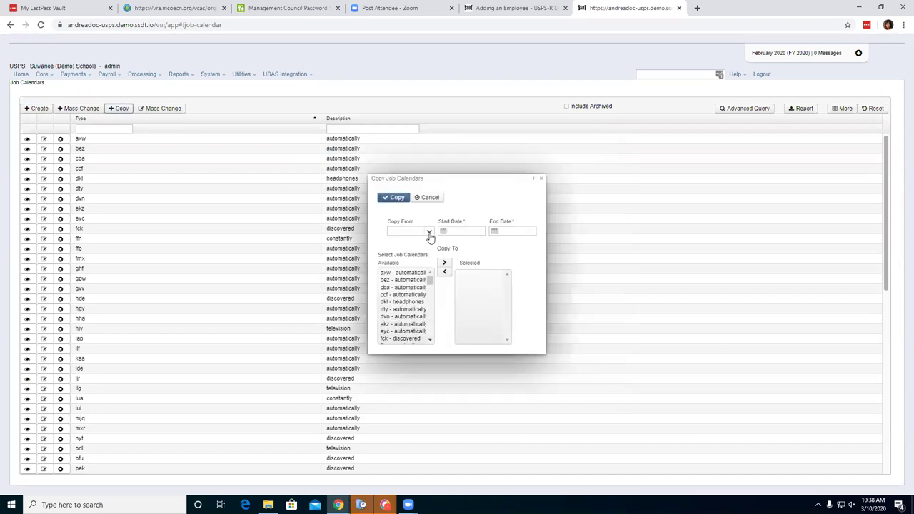
left_click(427, 231)
left_click(409, 243)
left_click(460, 231)
type("01/0")
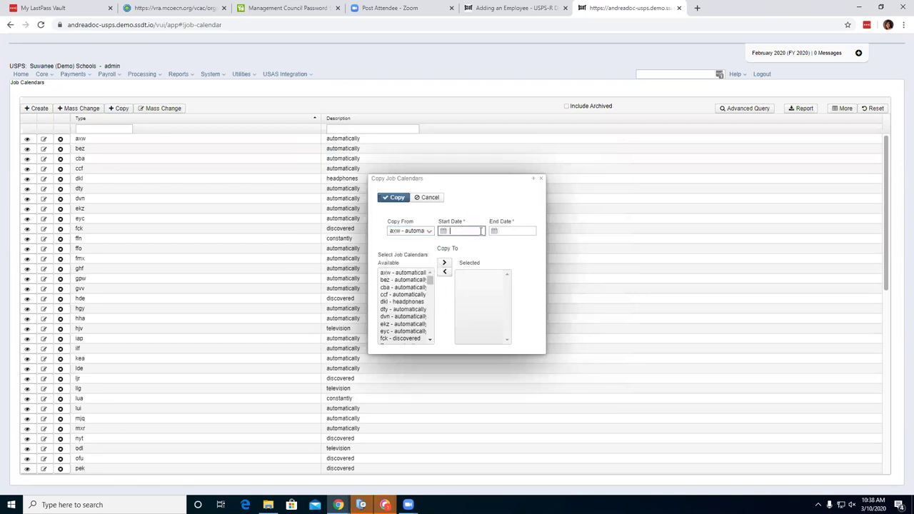
type("1/2020")
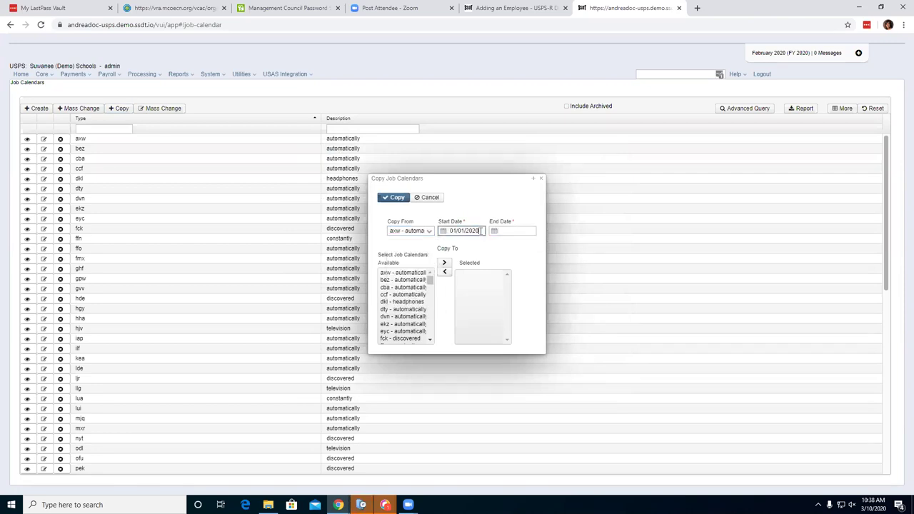
key("Tab")
type("02/28/2020")
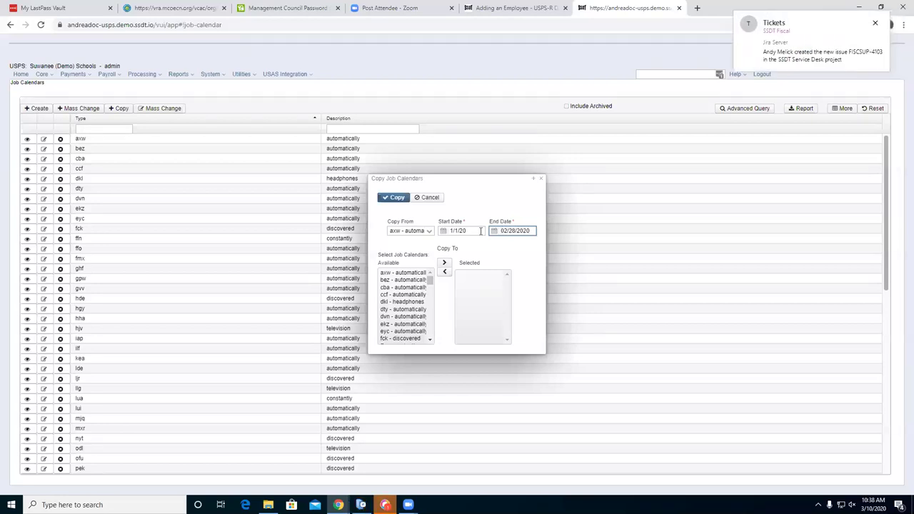
key("Left")
key("Left")
key("Left")
key("Left")
key("BackSpace")
type("9")
left_click_drag(532, 229, 491, 231)
type("06")
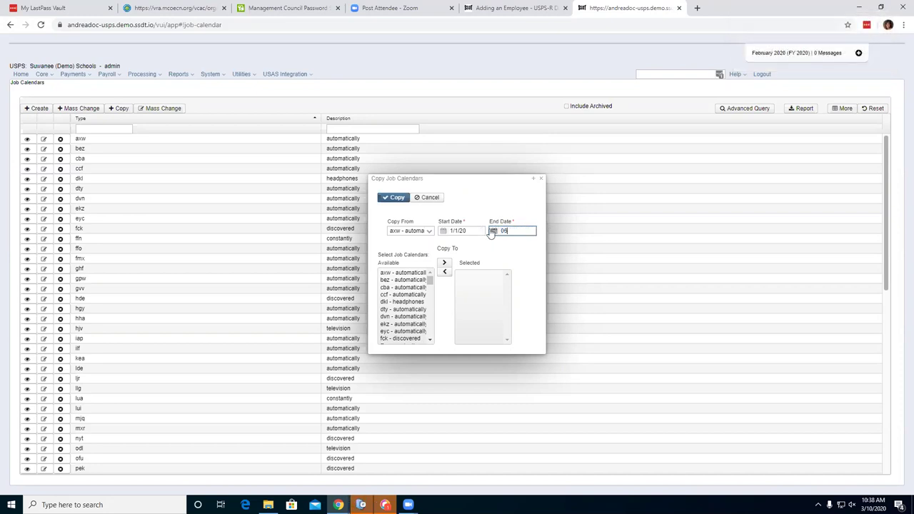
Select axw, bez and cba as target calendars and copy the dates into them.
left_click(402, 274)
left_click_drag(402, 279, 403, 288)
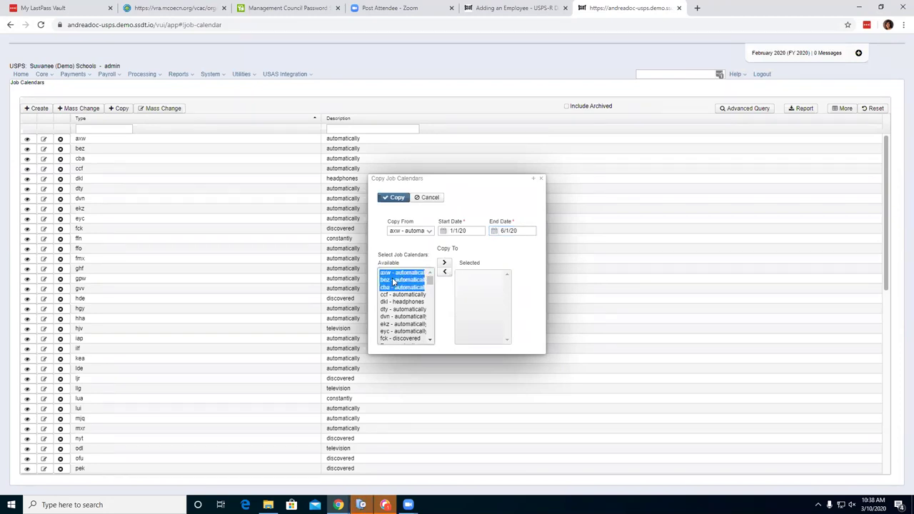
key("shift+Down")
key("shift+Down")
key("shift+Down")
key("shift+Down")
key("shift+Down")
key("shift+Down")
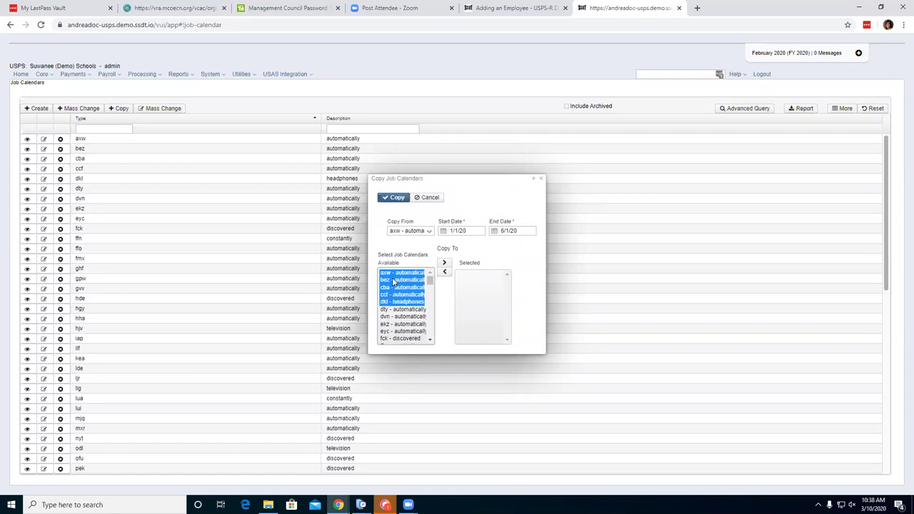
key("shift+Up")
key("shift+Up")
key("shift+Up")
key("shift+Up")
key("shift+Up")
key("shift+Up")
key("shift+Up")
key("shift+Up")
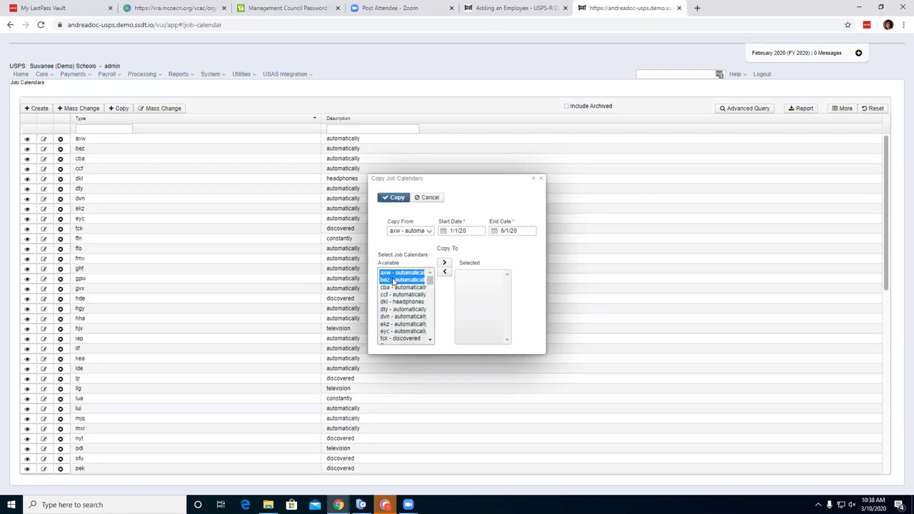
key("Down")
key("Down")
key("Down")
key("Down")
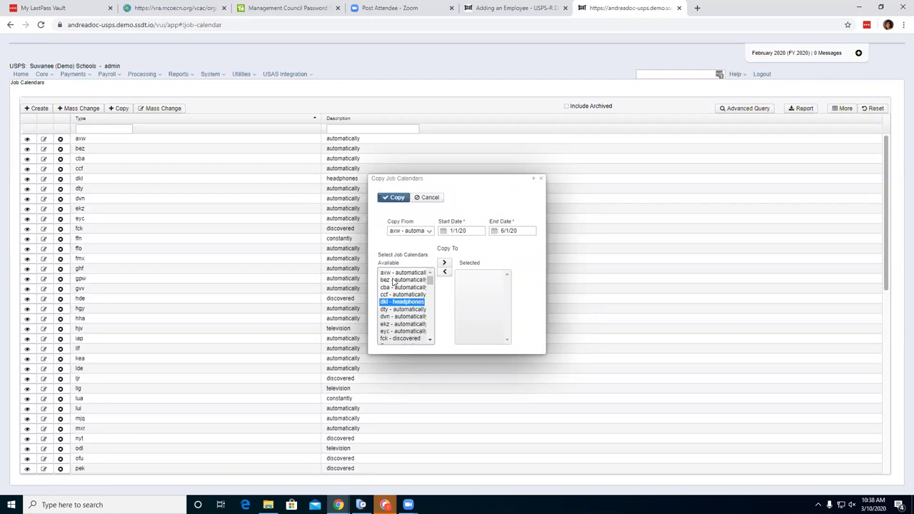
key("Up")
key("Up")
key("Up")
key("Up")
key("shift+Down")
key("shift+Down")
key("shift+Down")
key("shift+Down")
key("shift+Down")
key("shift+Down")
key("shift+Down")
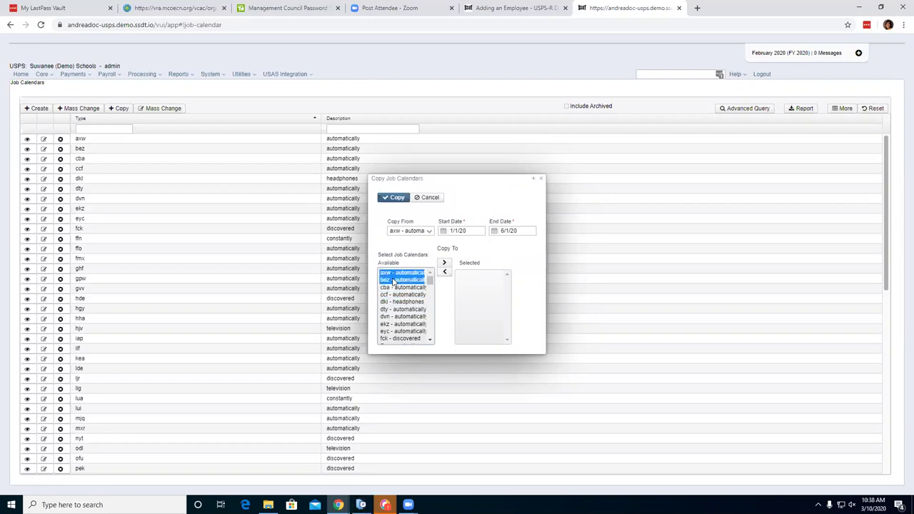
key("shift+Up")
key("shift+Up")
key("shift+Up")
key("shift+Up")
key("shift+Up")
key("shift+Up")
key("shift+Up")
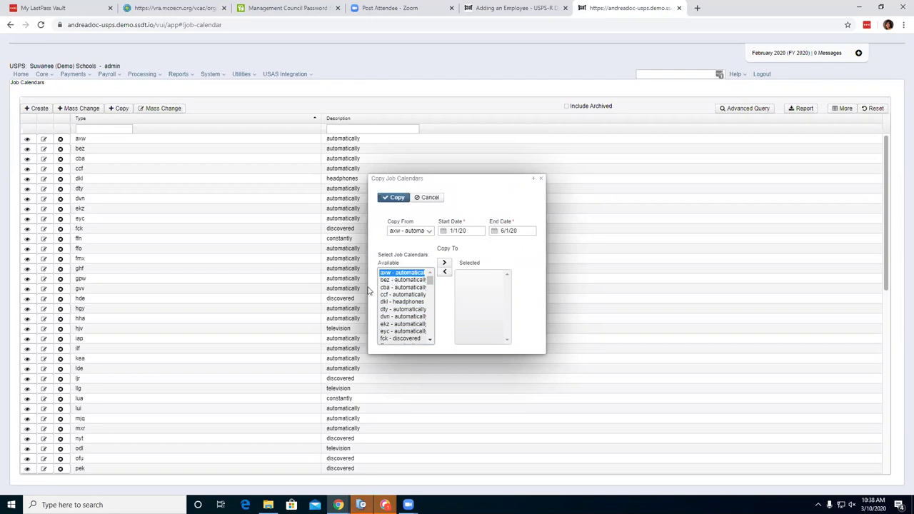
key("shift+Down")
key("shift+Down")
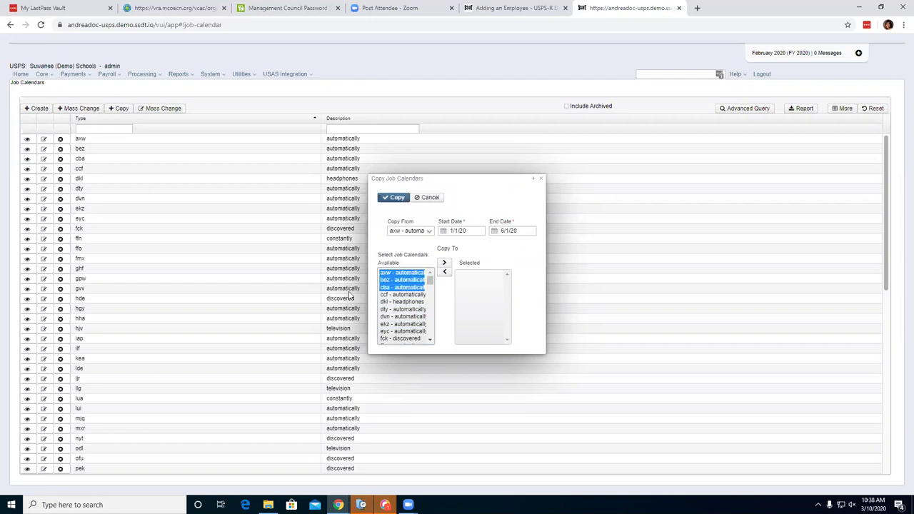
left_click(444, 264)
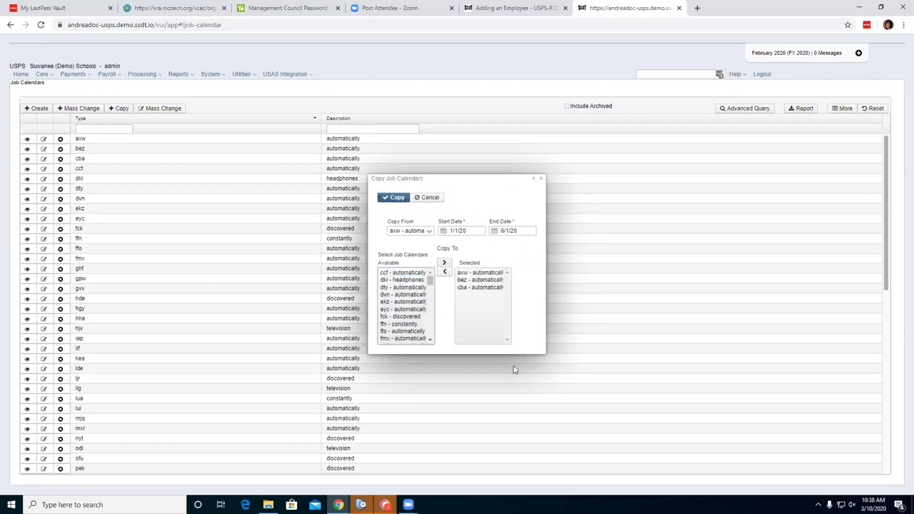
left_click(394, 198)
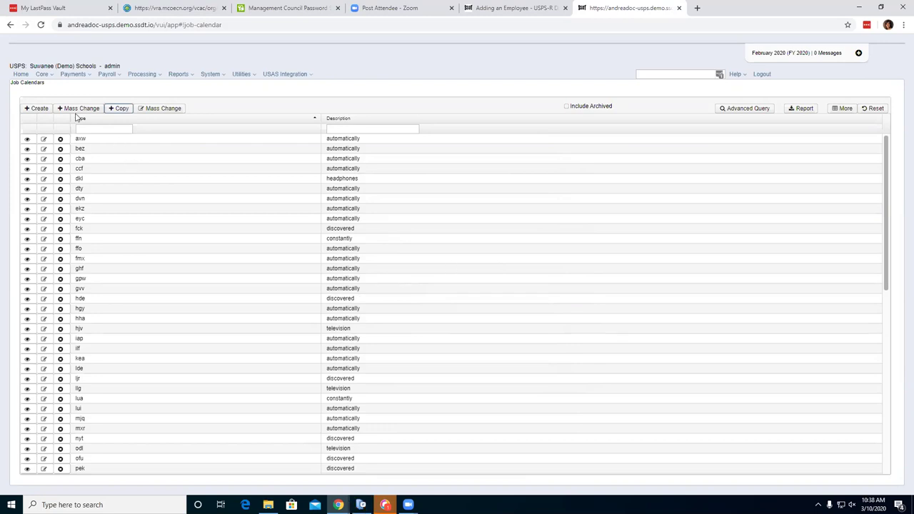
Briefly view the axw calendar, then open and close the Create and Mass Change forms.
left_click(44, 140)
left_click(45, 140)
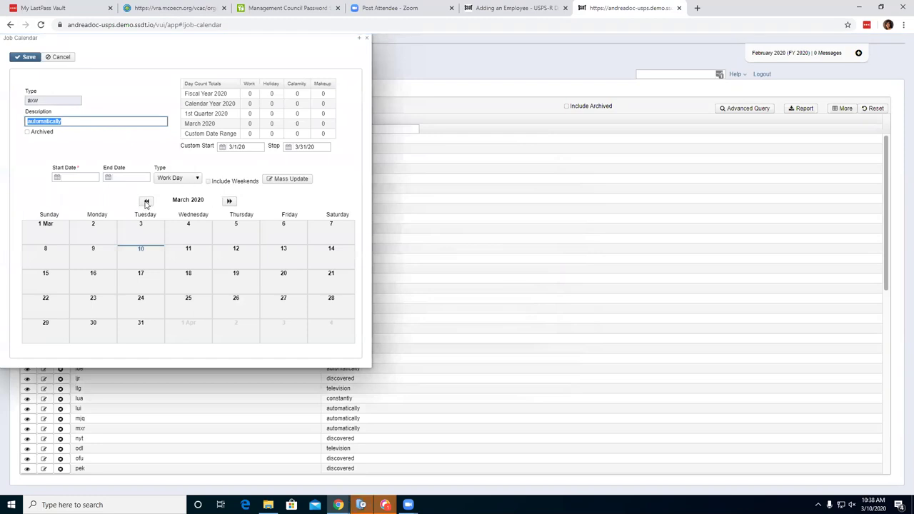
left_click(146, 202)
left_click(366, 39)
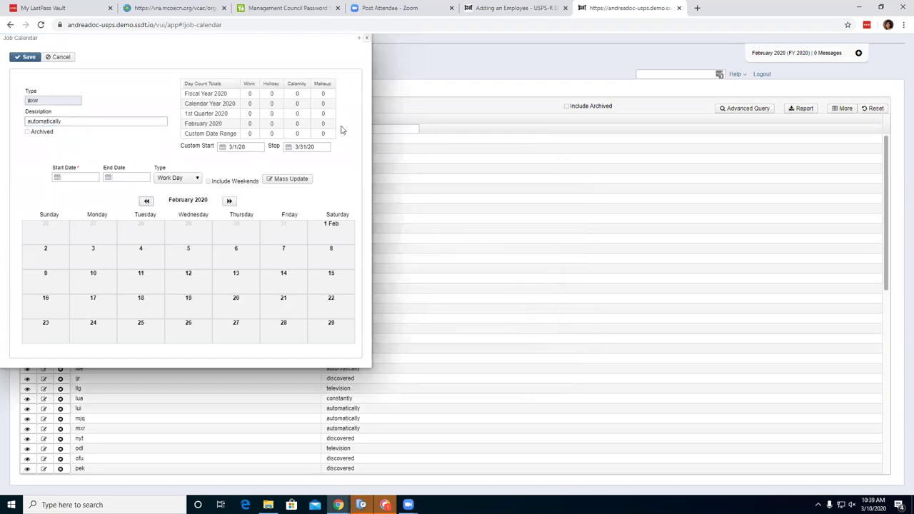
left_click(37, 108)
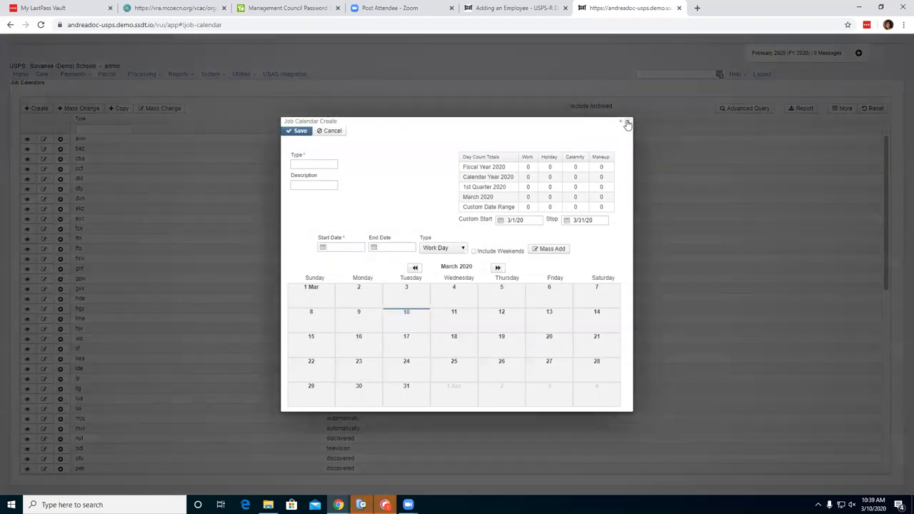
left_click(628, 123)
left_click(91, 110)
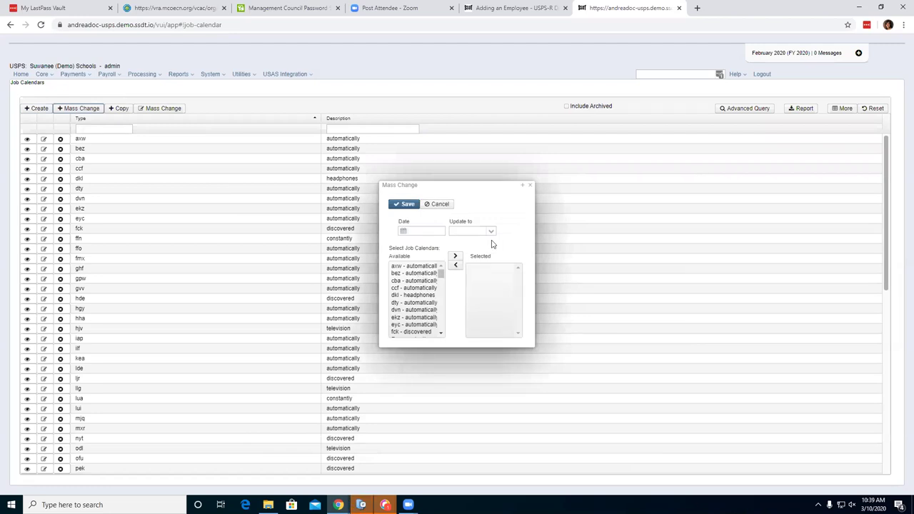
left_click(529, 186)
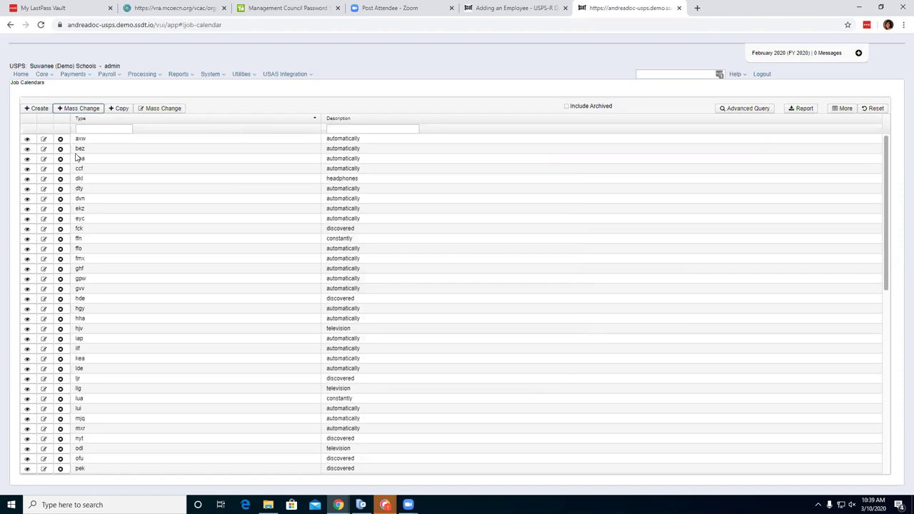
Review the bez calendar from February to May 2020, then close it.
left_click(43, 149)
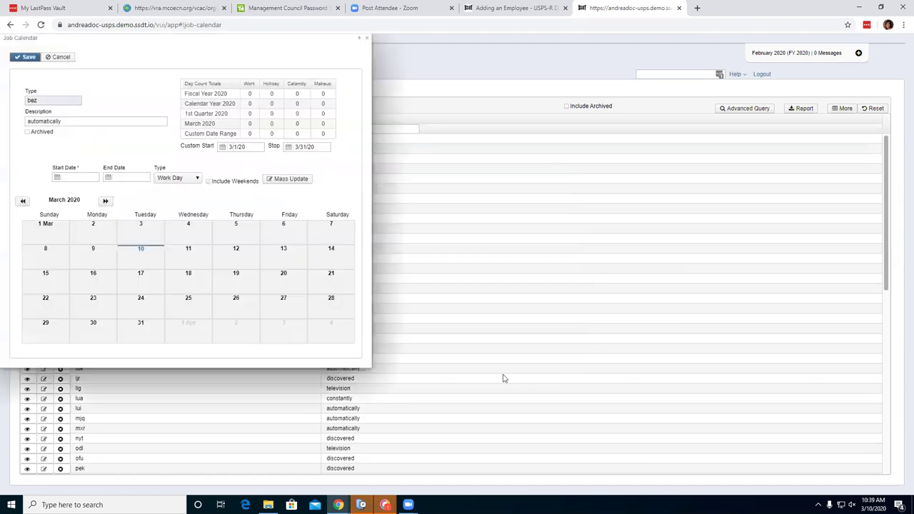
left_click(229, 201)
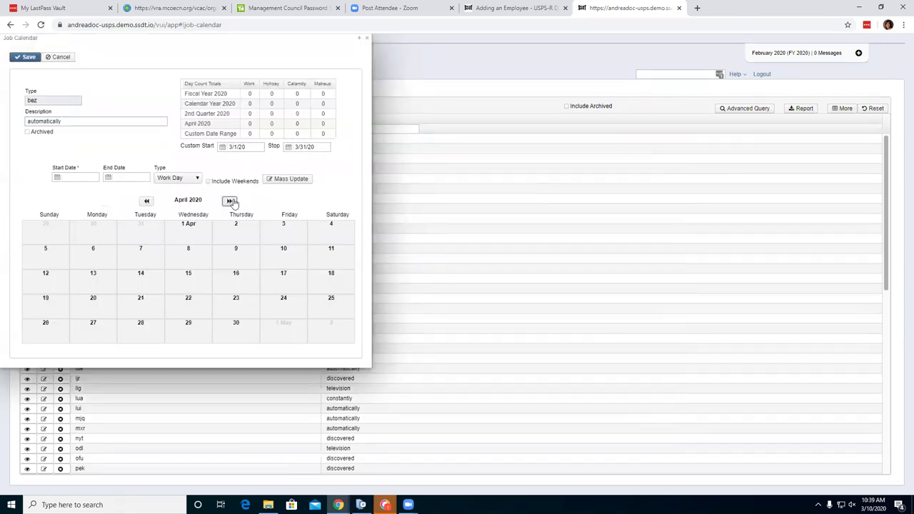
left_click(229, 200)
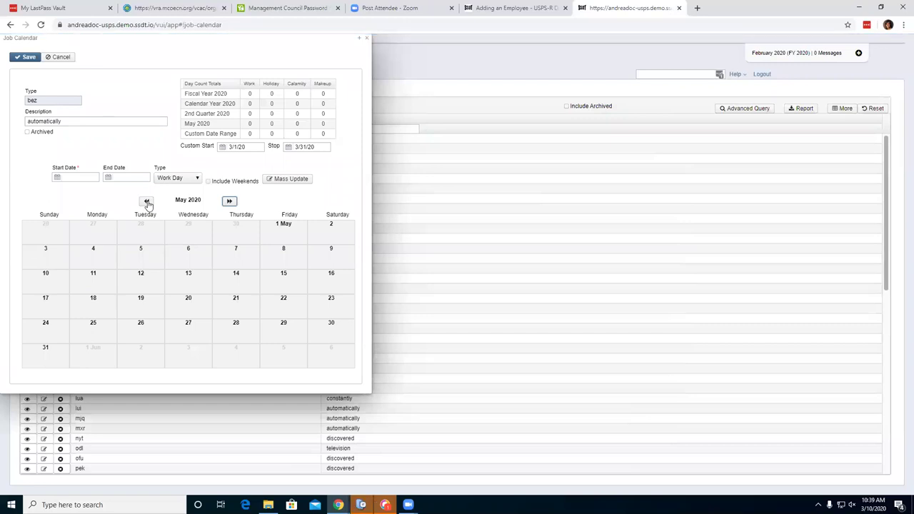
left_click(145, 200)
left_click(146, 201)
left_click(146, 201)
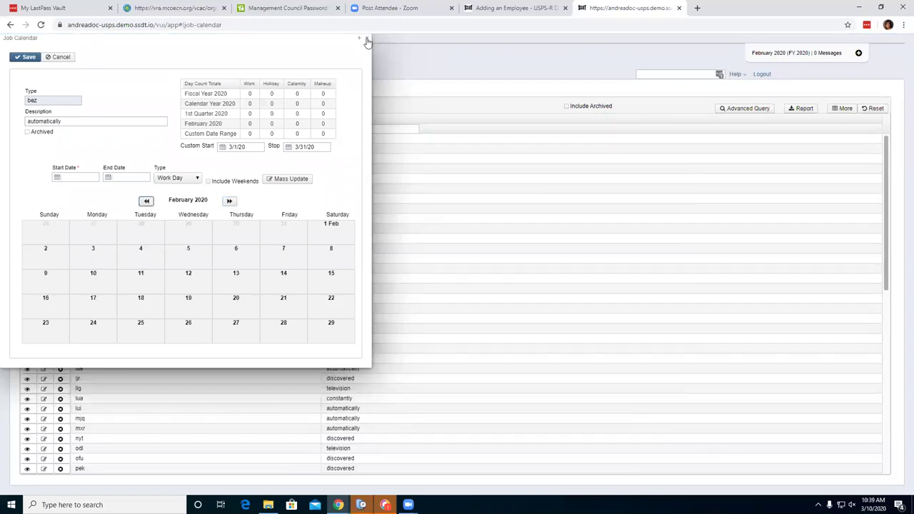
left_click(367, 40)
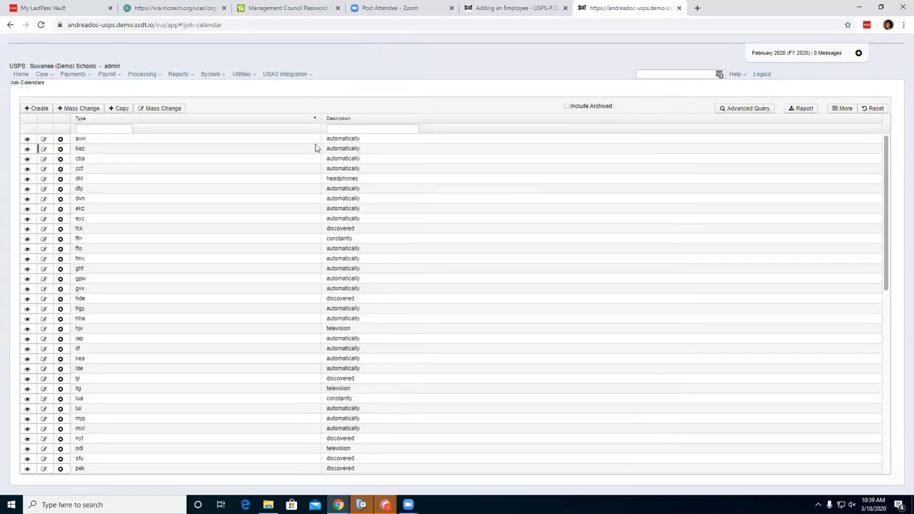
Page the axw calendar month by month through May 2021, then close it.
left_click(44, 139)
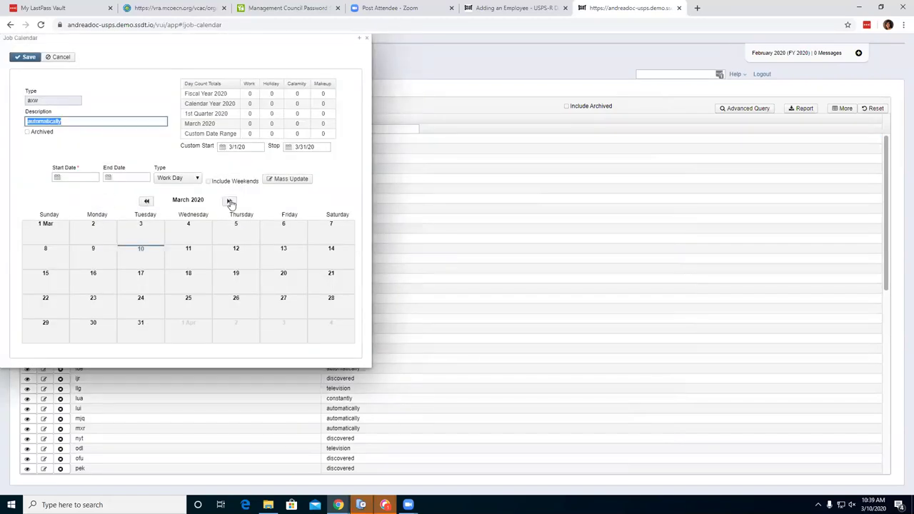
left_click(229, 202)
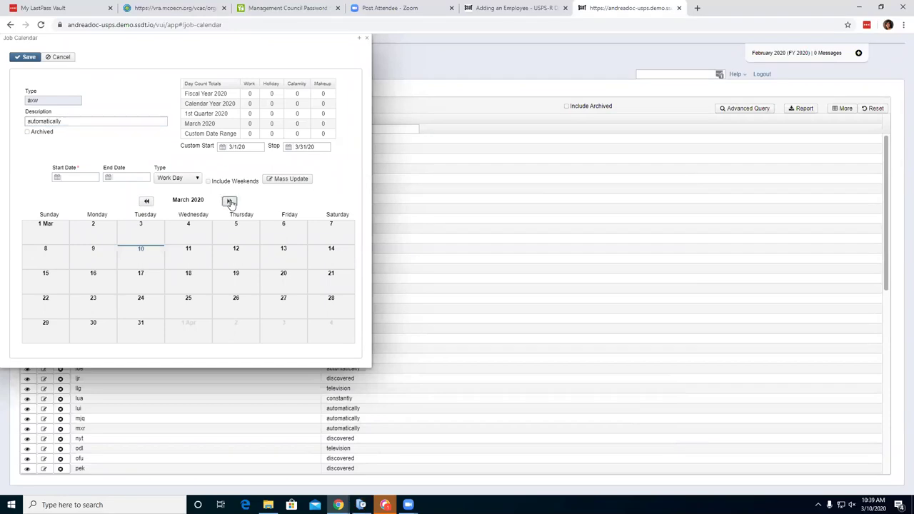
left_click(229, 202)
left_click(229, 202)
left_click(229, 202)
left_click(229, 202)
left_click(229, 202)
left_click(229, 202)
left_click(229, 202)
left_click(229, 202)
left_click(229, 202)
left_click(229, 202)
left_click(229, 202)
left_click(229, 202)
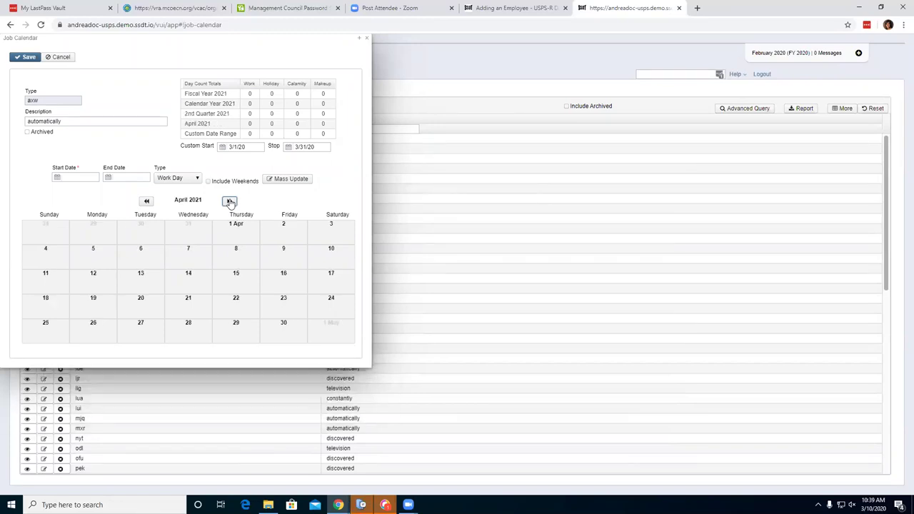
left_click(229, 202)
left_click(230, 202)
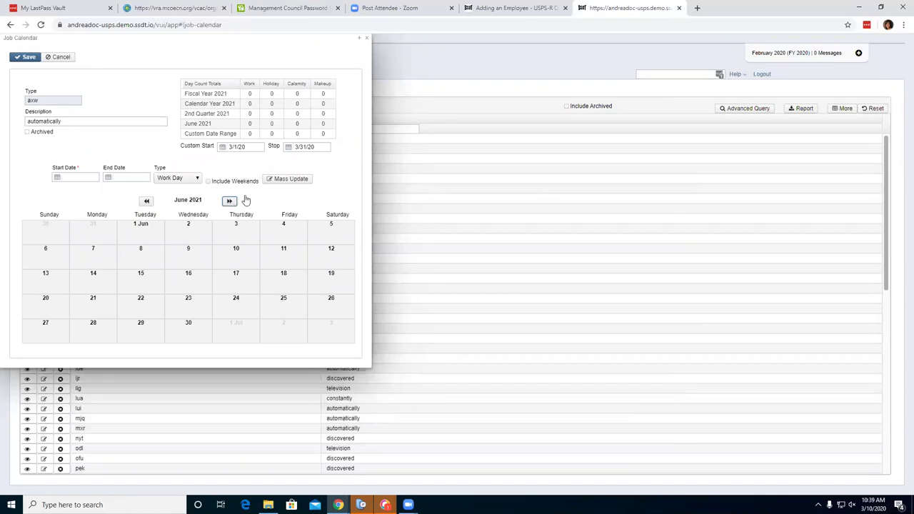
left_click(366, 39)
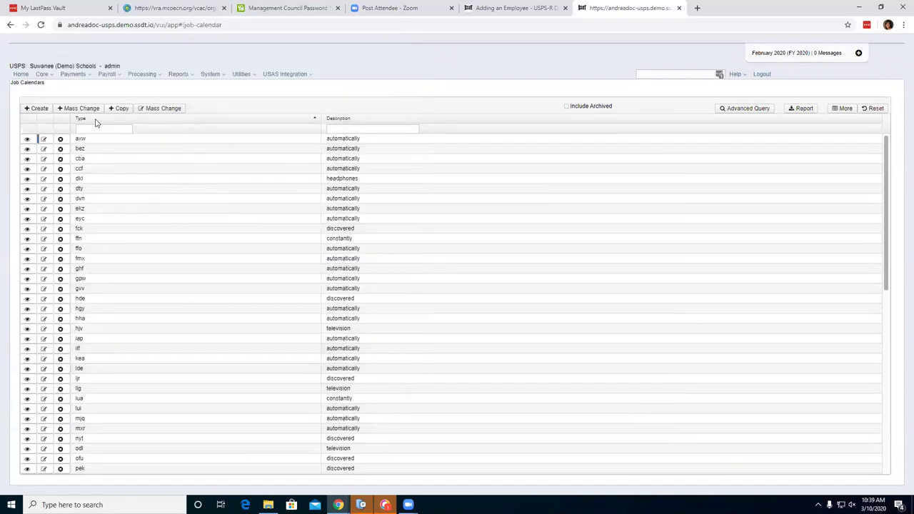
left_click(116, 109)
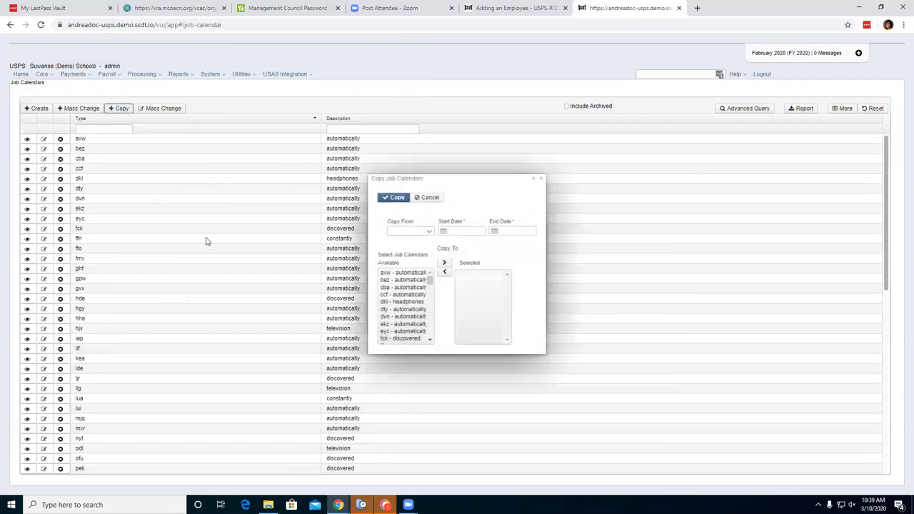
left_click(424, 232)
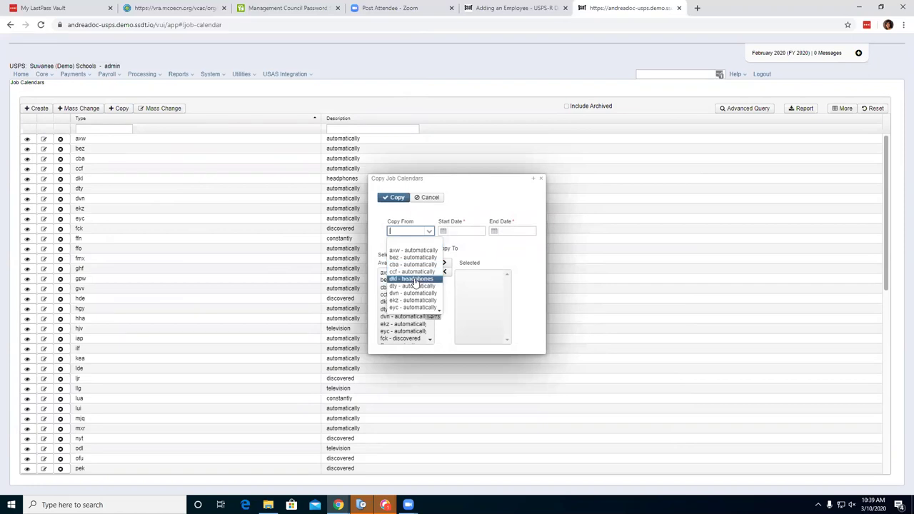
left_click(546, 183)
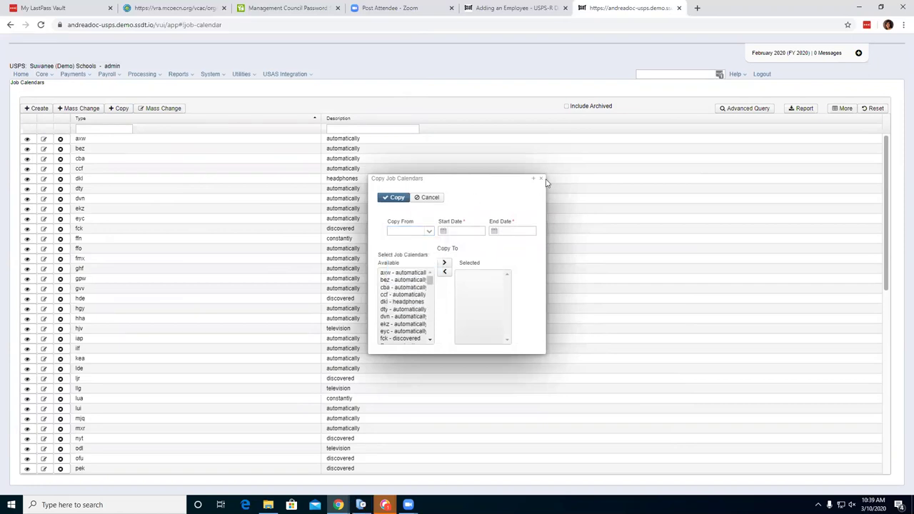
left_click(542, 178)
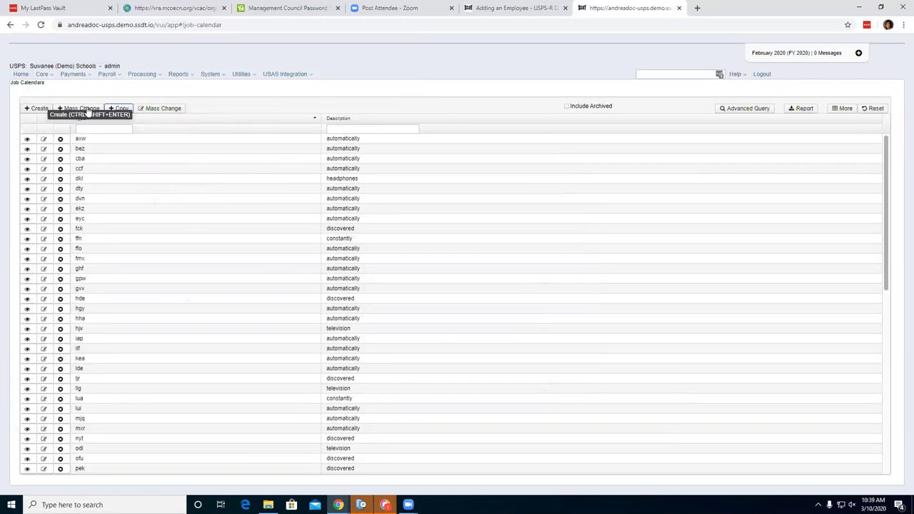
left_click(30, 109)
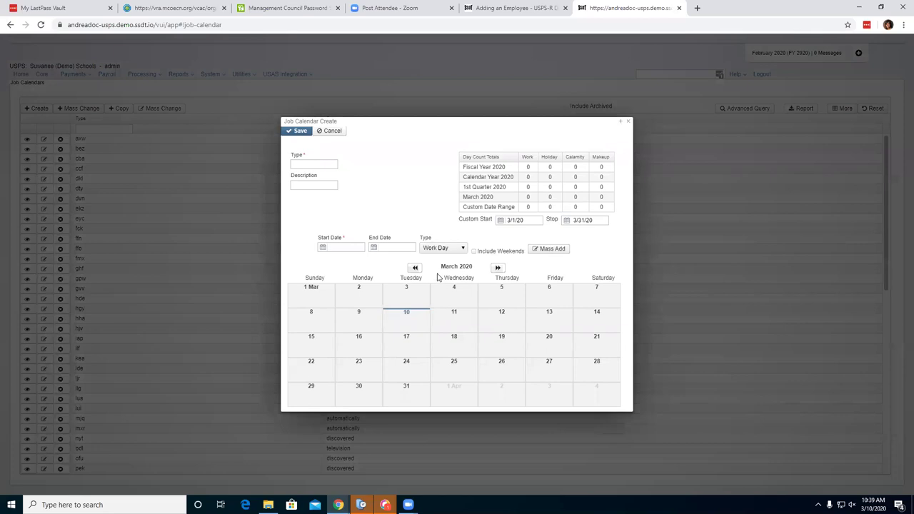
left_click(414, 269)
left_click(414, 269)
left_click(414, 269)
left_click(414, 269)
left_click(414, 269)
left_click(414, 269)
left_click(414, 269)
left_click(414, 269)
left_click(414, 269)
left_click(414, 269)
left_click(414, 270)
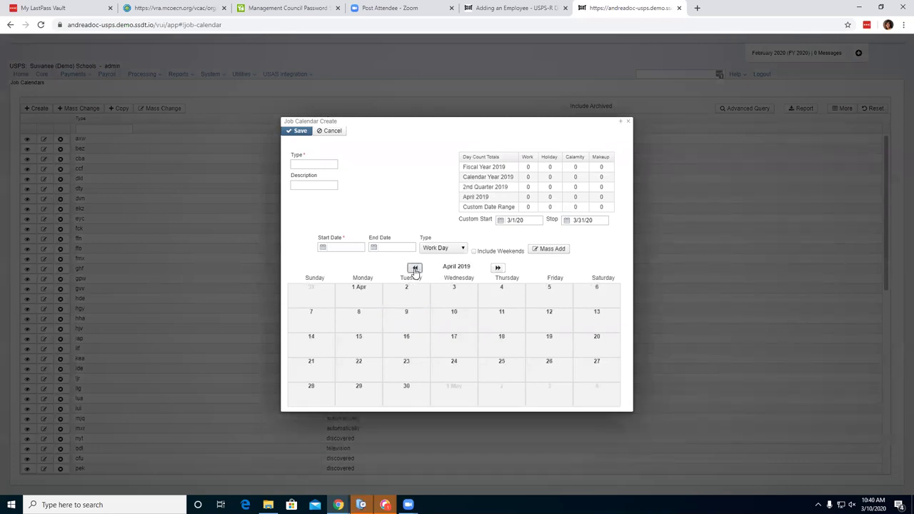
left_click(97, 119)
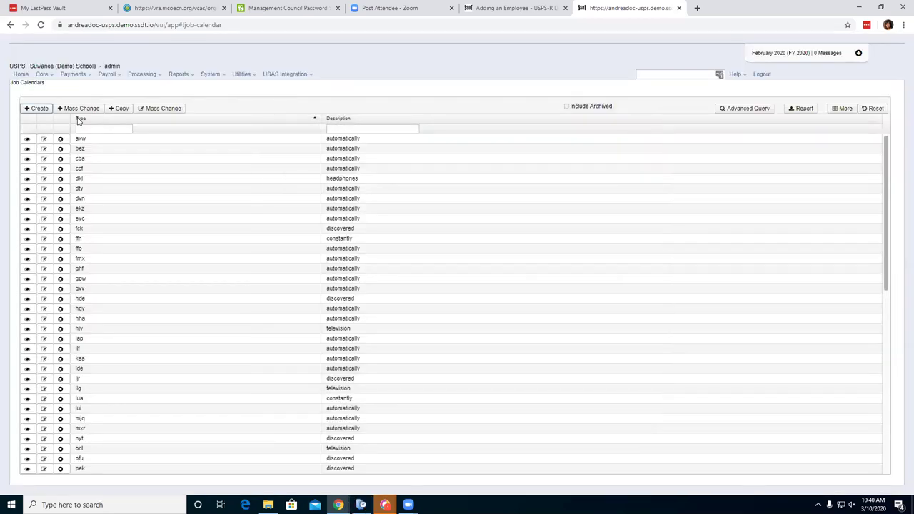
left_click(79, 109)
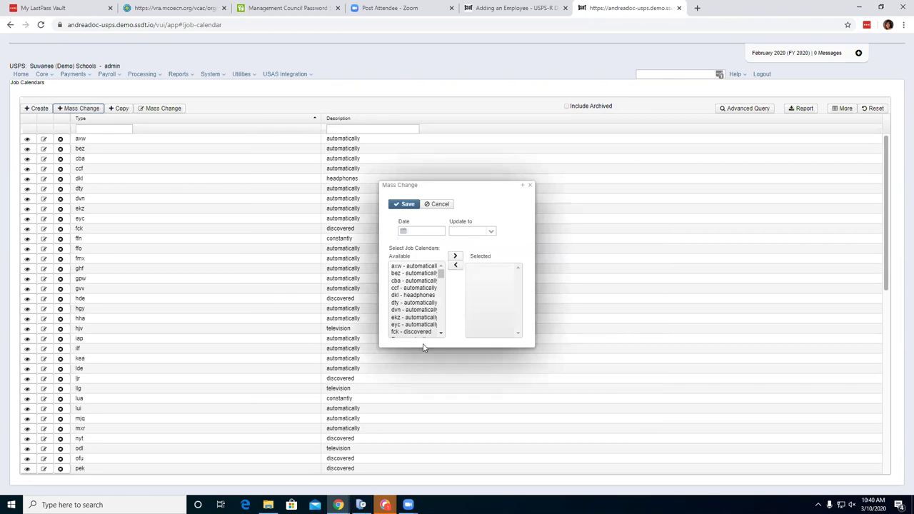
left_click(444, 232)
left_click(491, 233)
left_click(463, 230)
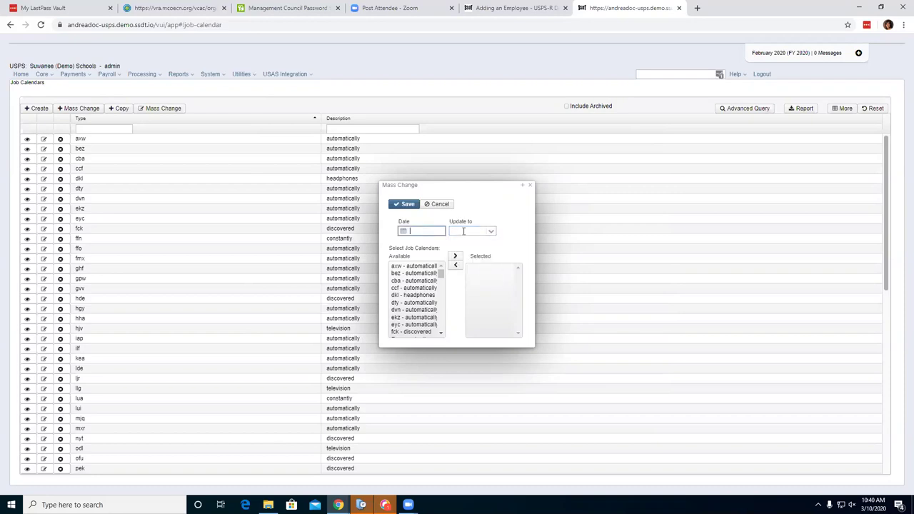
left_click(463, 231)
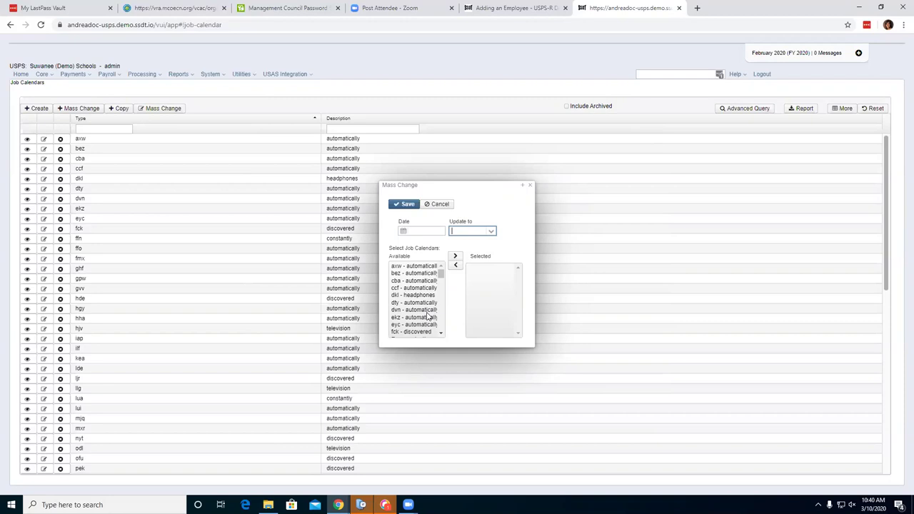
left_click(426, 282)
left_click(455, 256)
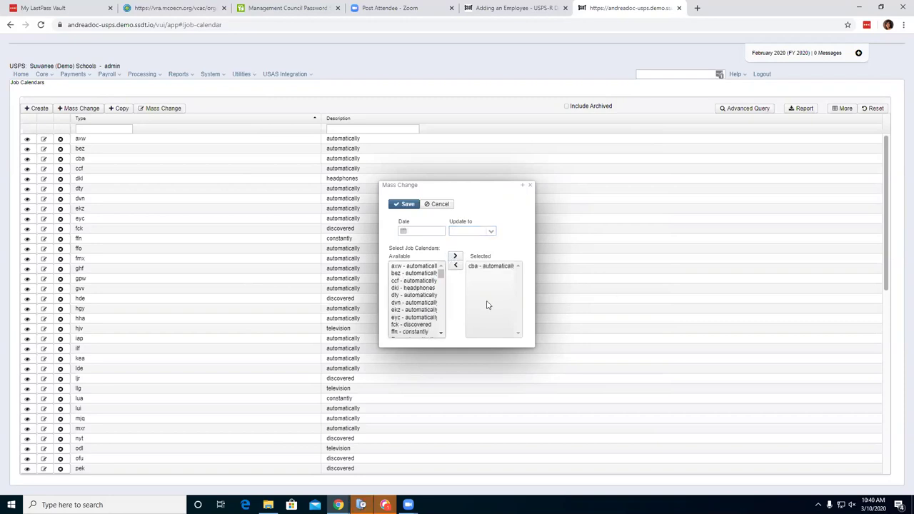
left_click(483, 267)
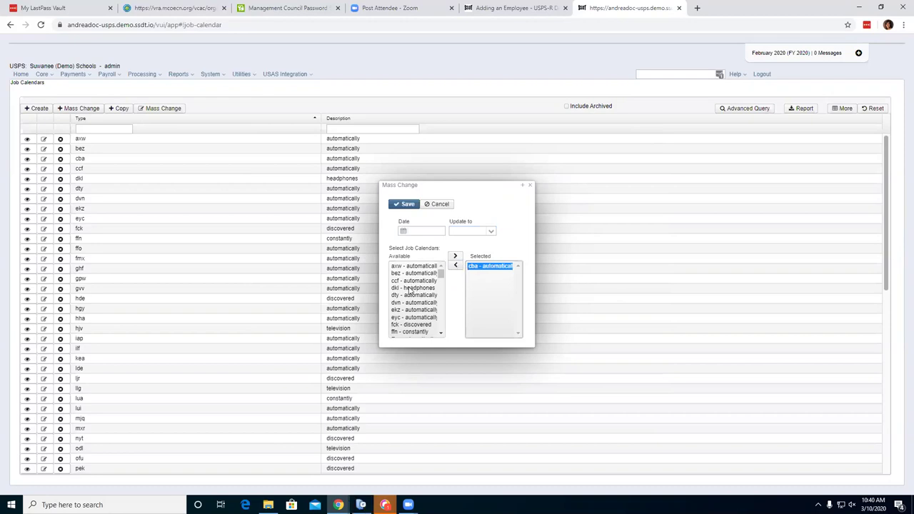
left_click(454, 265)
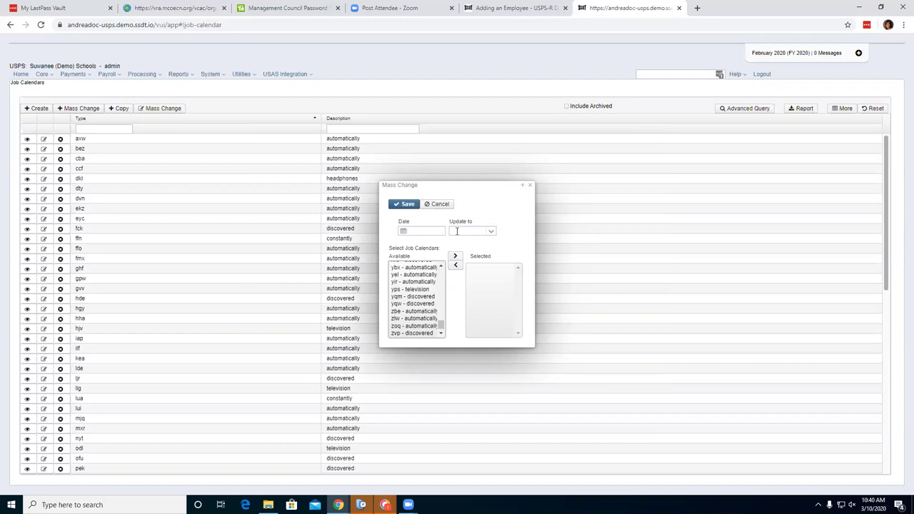
left_click(530, 186)
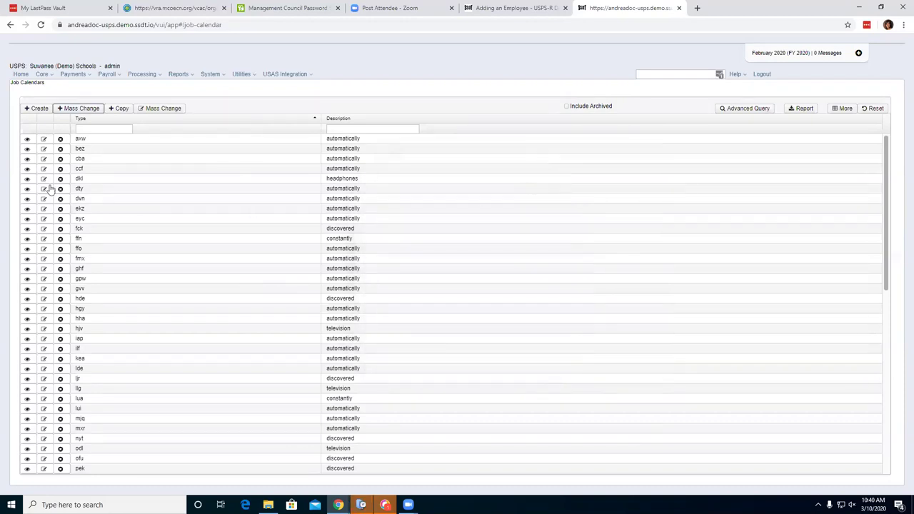
Create a new job calendar, entering 'test' in both the Type and Description fields.
left_click(37, 109)
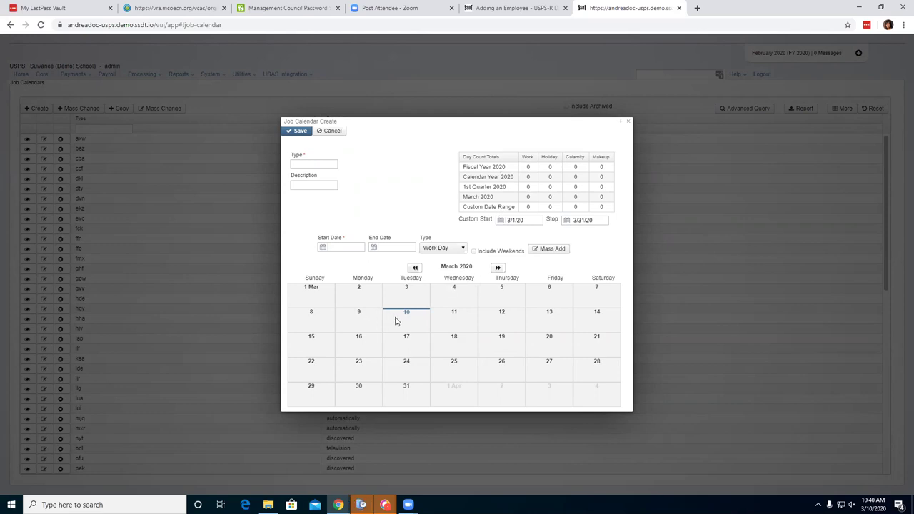
left_click(315, 164)
type("et")
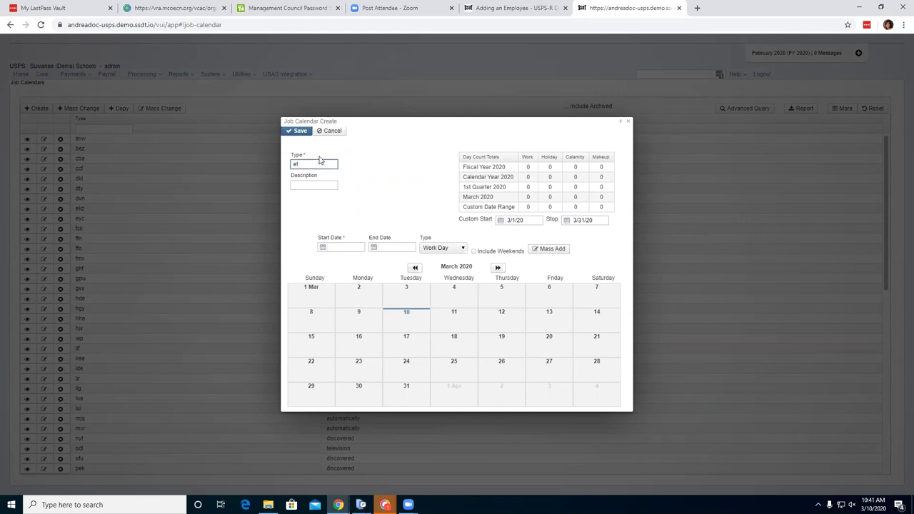
key("BackSpace")
key("BackSpace")
left_click(320, 185)
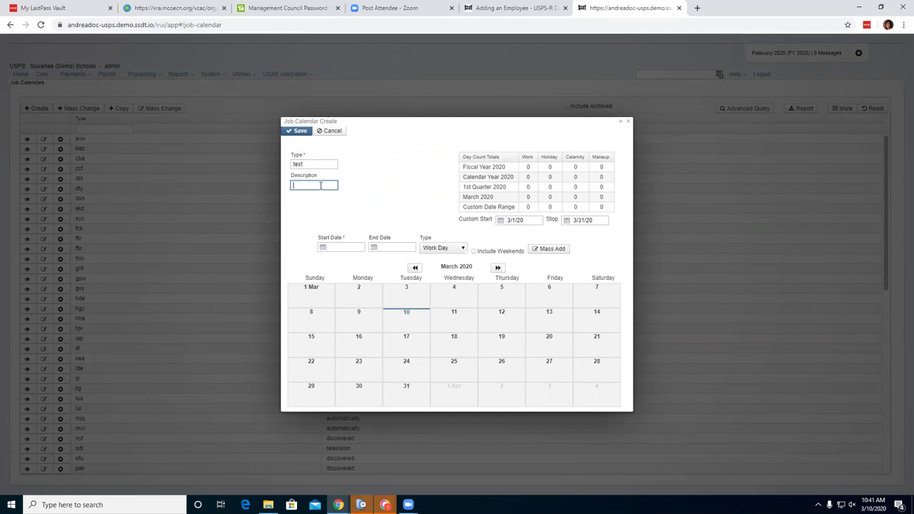
type("test")
key("Tab")
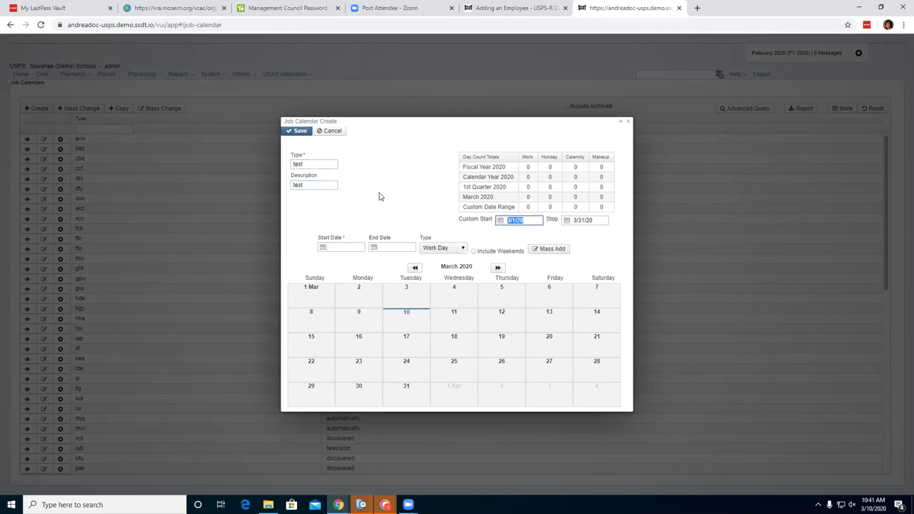
left_click(605, 239)
Mass add Work Days, weekends excluded, for 12/01/2020 to 06/30/2020.
left_click(345, 246)
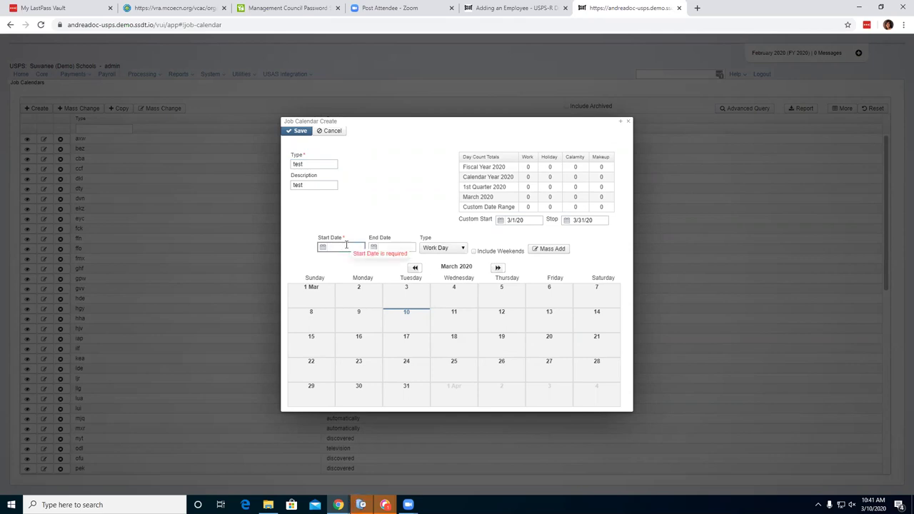
type("12/0")
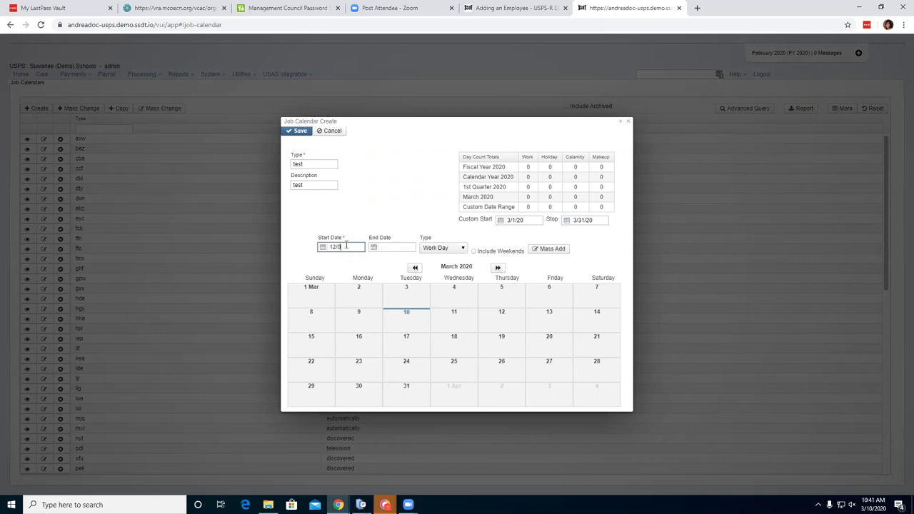
type("1/2020")
key("Tab")
type("06/30/2020")
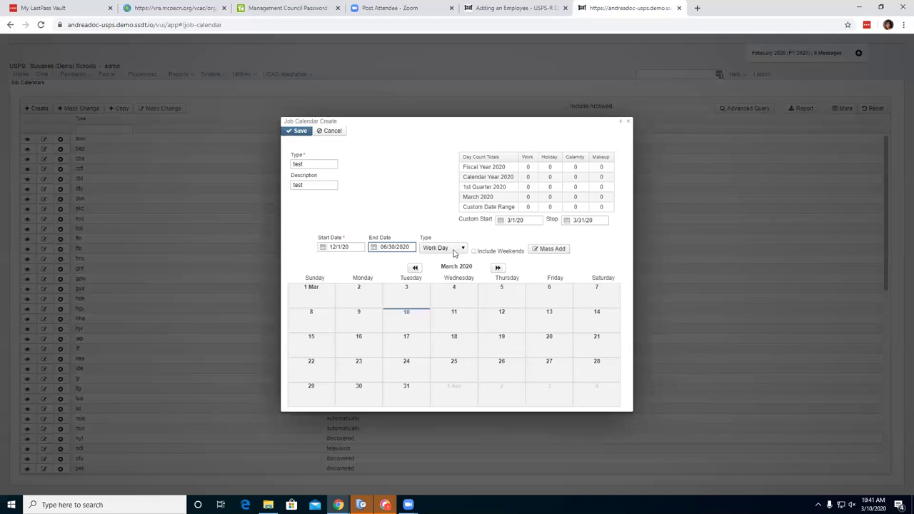
left_click(459, 249)
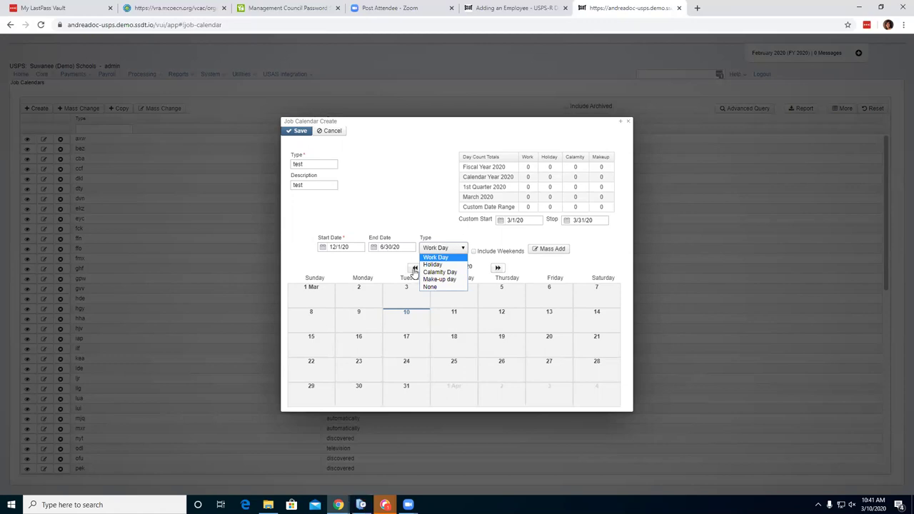
left_click(494, 246)
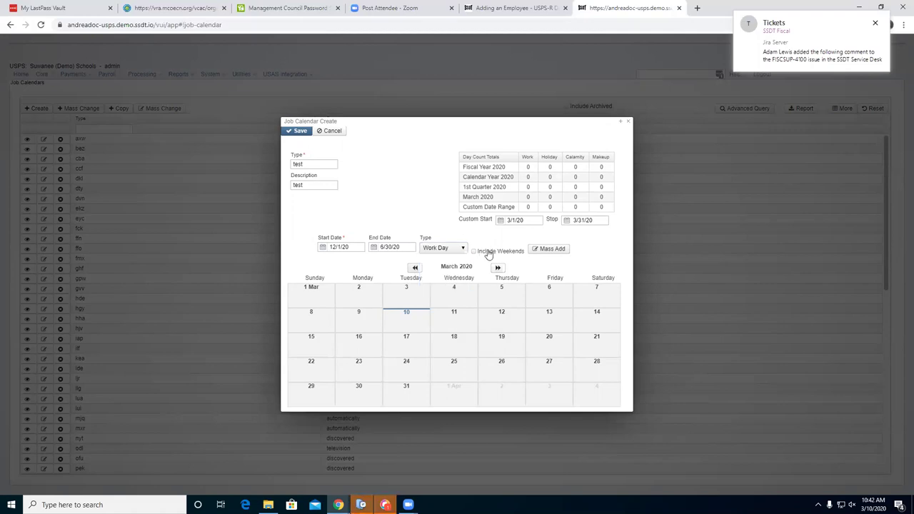
left_click(473, 251)
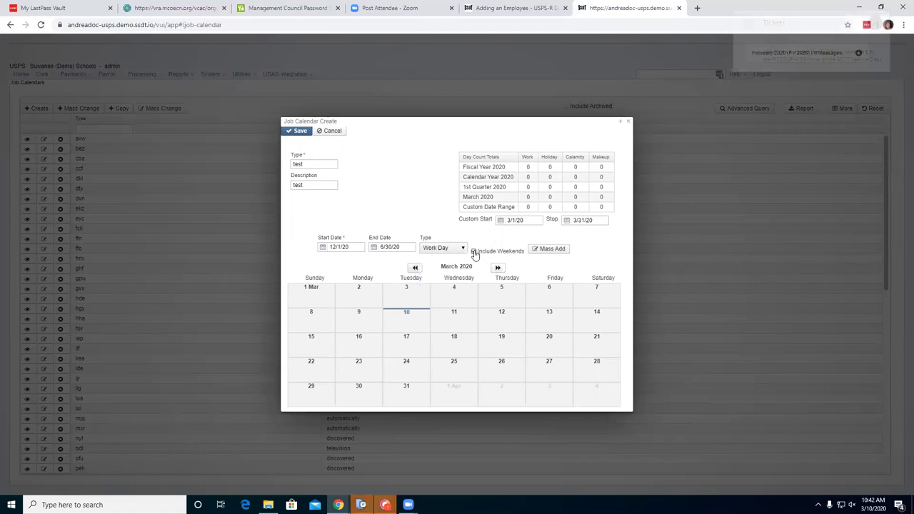
left_click(473, 252)
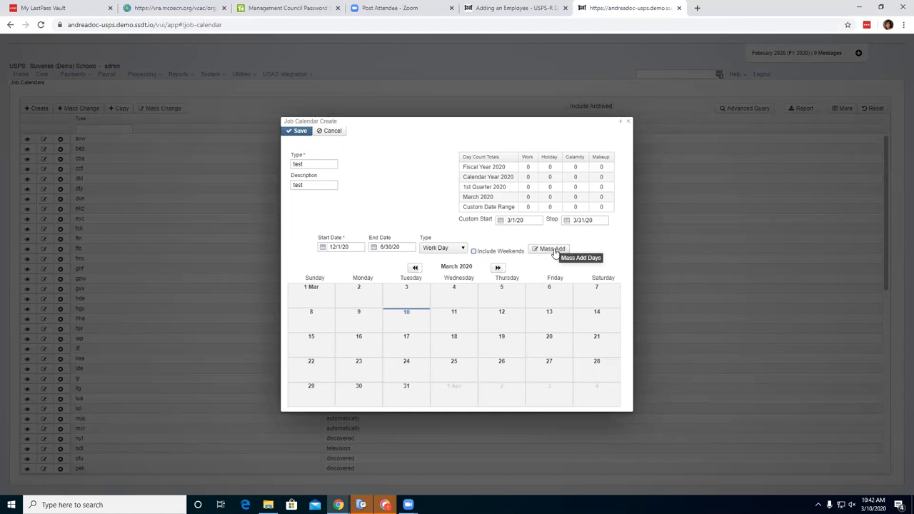
left_click(554, 251)
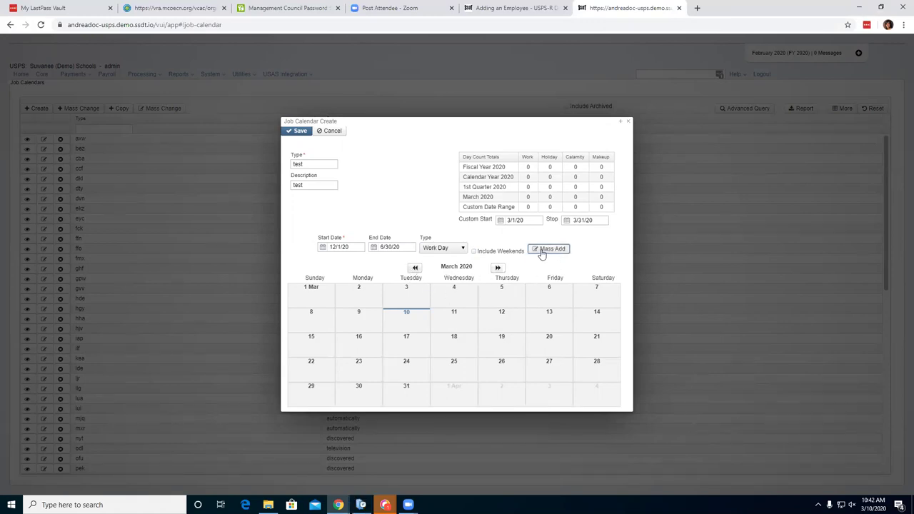
left_click(497, 267)
left_click(416, 268)
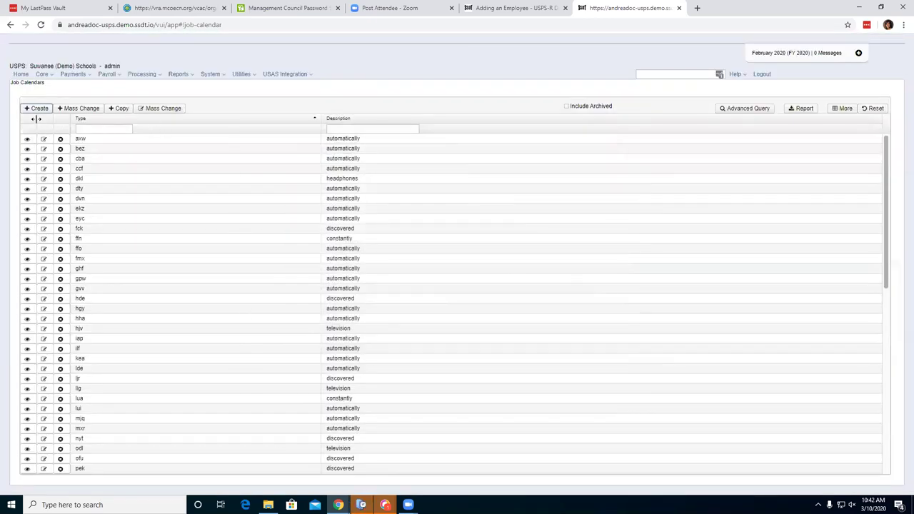
Open the test calendar and browse its months from December 2019 to April 2021.
scroll(139, 392, "down", 10)
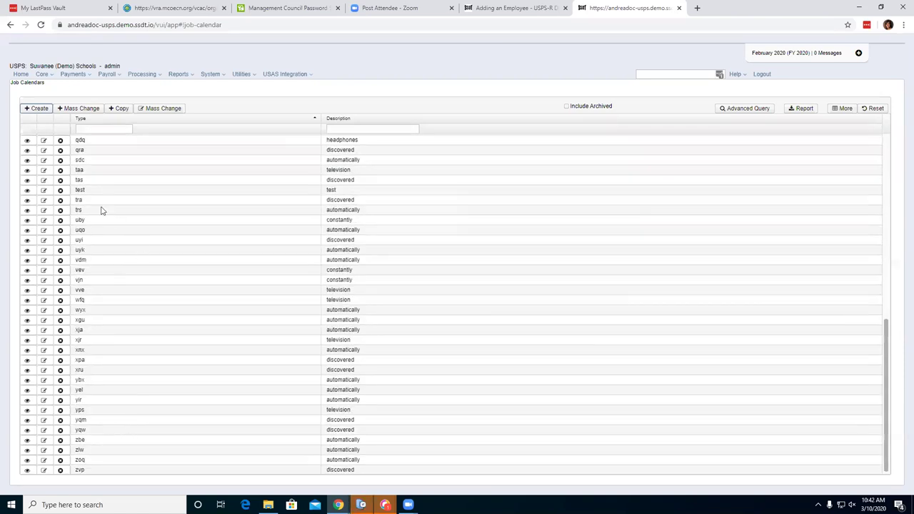
left_click(43, 189)
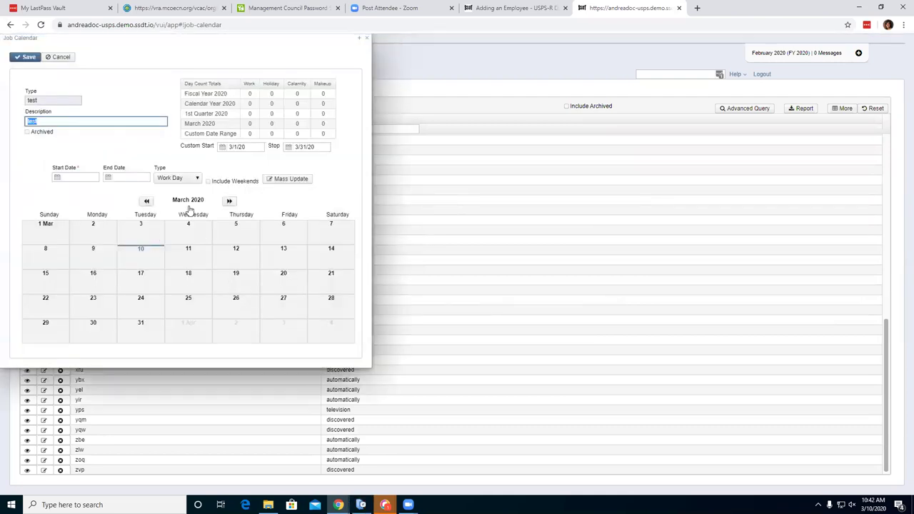
left_click(146, 200)
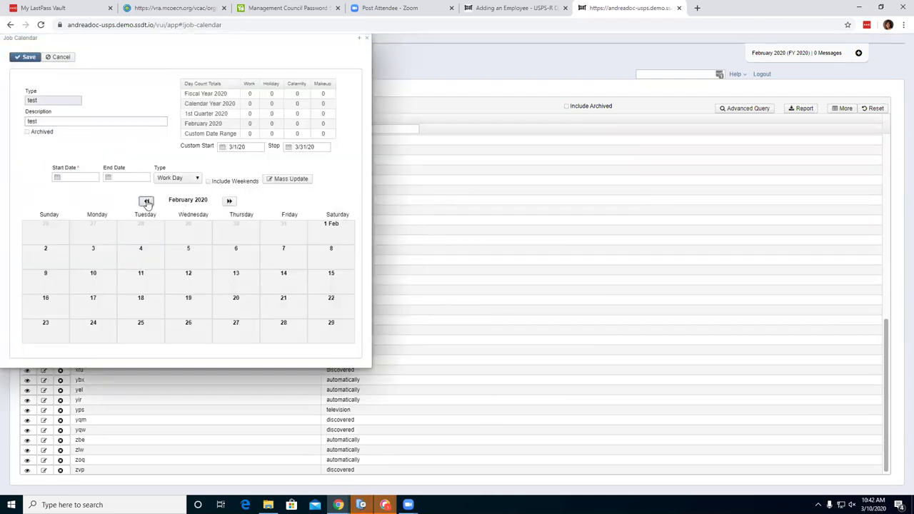
left_click(146, 201)
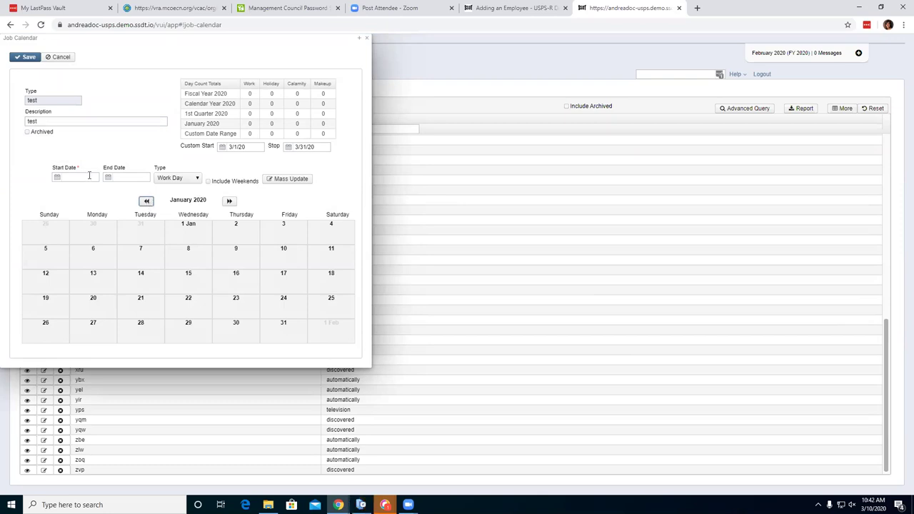
left_click(147, 201)
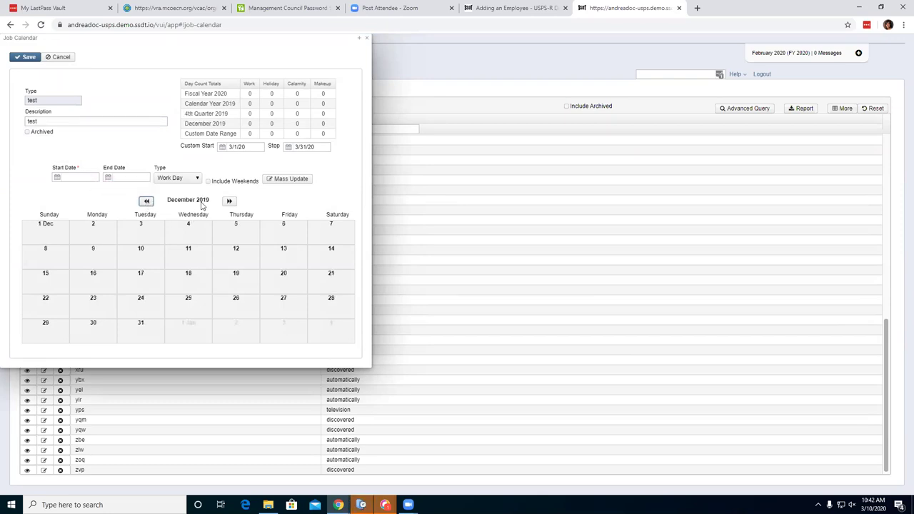
left_click(229, 201)
left_click(229, 201)
left_click(229, 201)
left_click(229, 201)
left_click(229, 201)
left_click(230, 201)
left_click(230, 201)
left_click(229, 201)
left_click(229, 201)
left_click(229, 201)
left_click(229, 201)
left_click(229, 201)
left_click(229, 201)
left_click(229, 201)
left_click(229, 201)
left_click(230, 202)
left_click(145, 202)
left_click(146, 202)
left_click(146, 202)
left_click(147, 202)
left_click(146, 202)
left_click(145, 202)
left_click(146, 203)
left_click(146, 202)
left_click(146, 202)
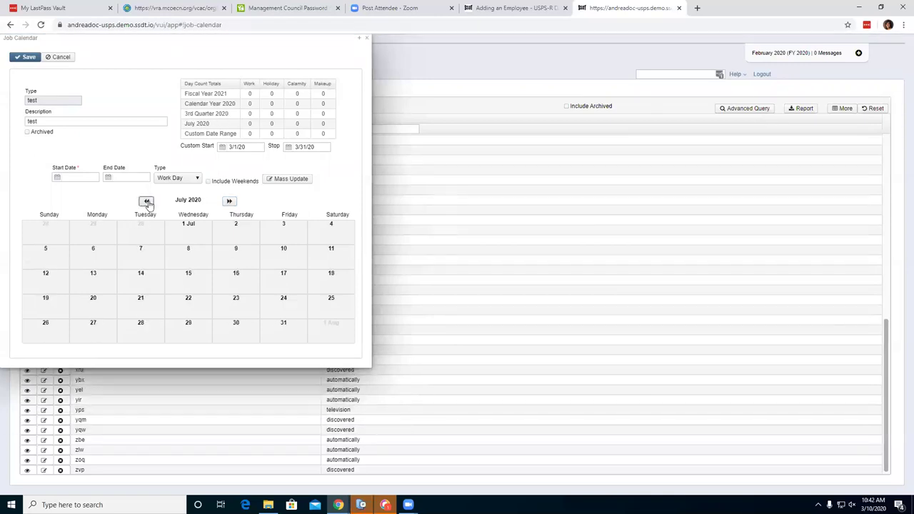
Mass update weekdays from 01/01/20 to 06/01/20 as Work Days.
left_click(84, 177)
type("01")
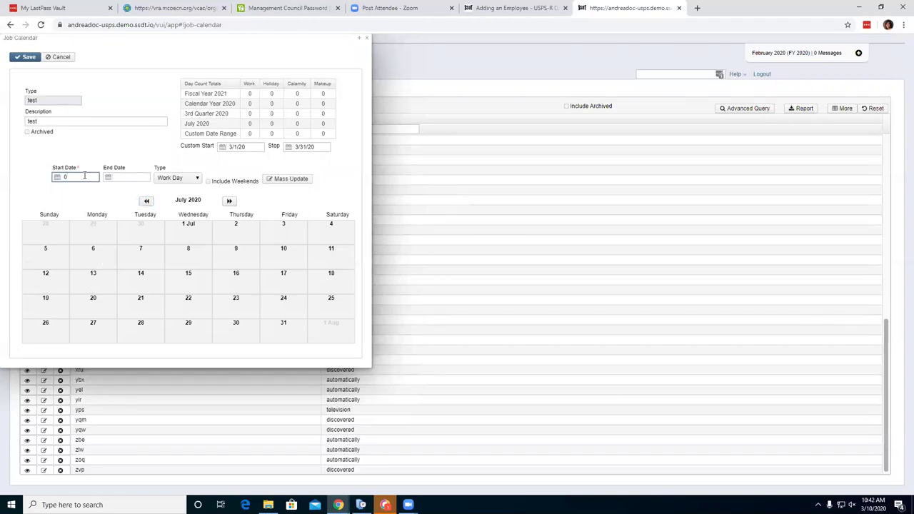
type("/")
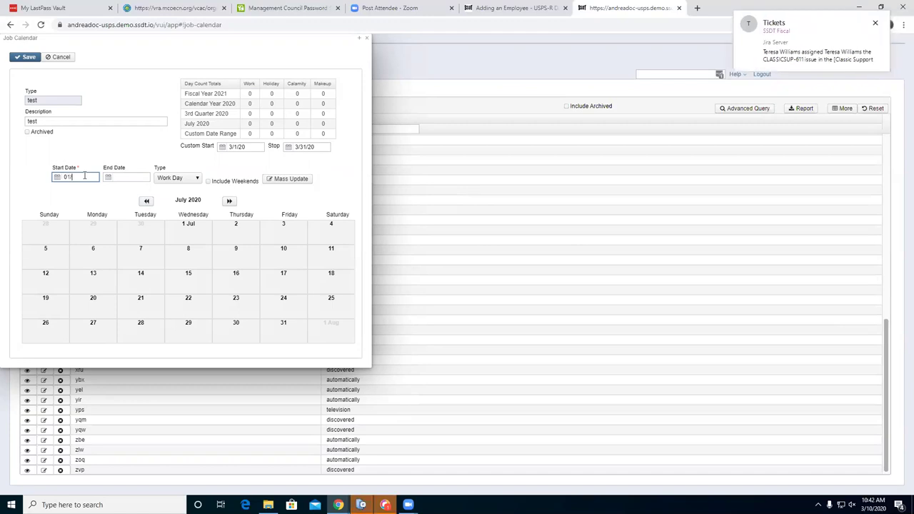
type("01/20")
key("Tab")
type("06/01/20")
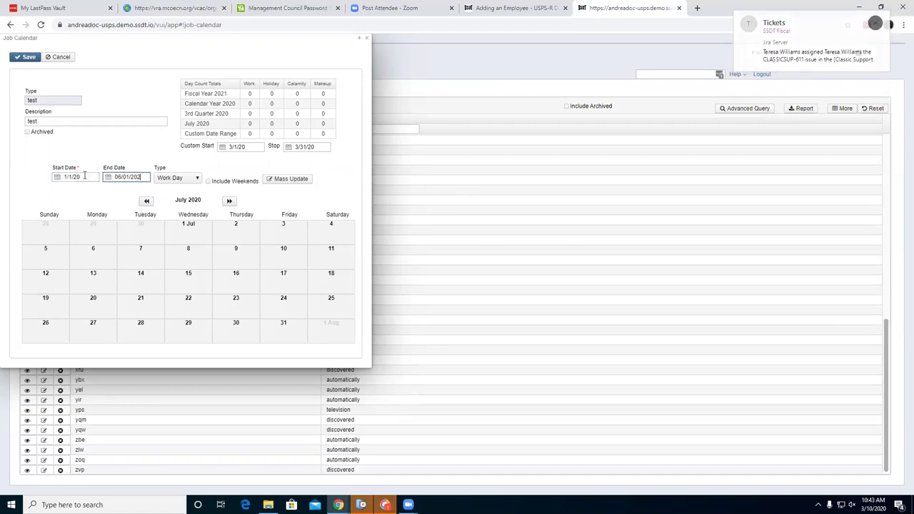
key("Tab")
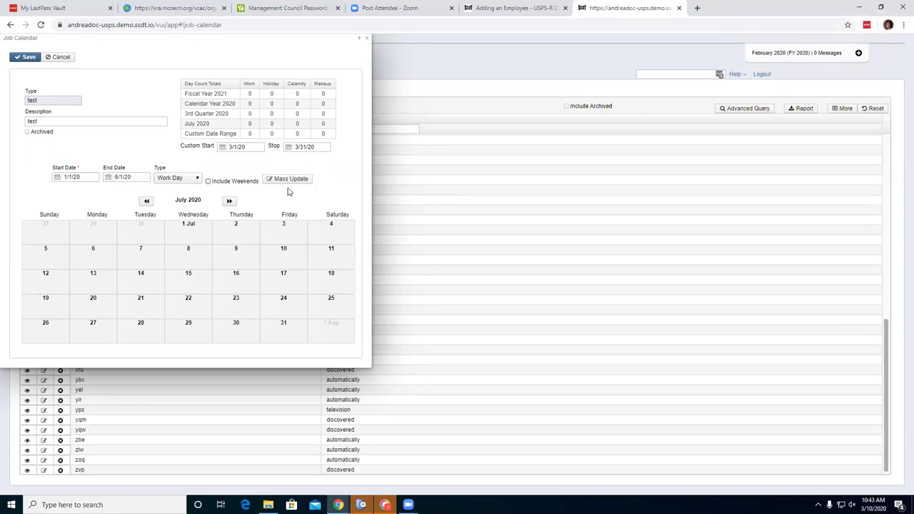
left_click(284, 182)
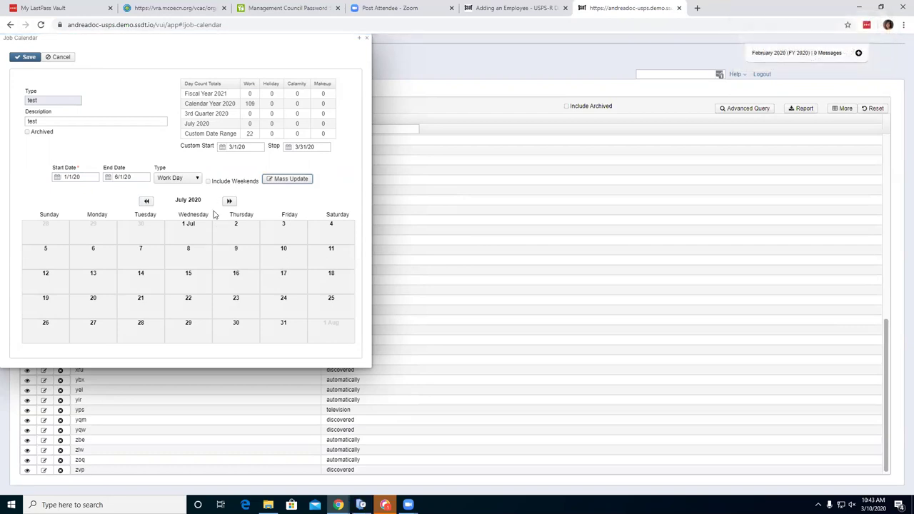
Check the new work days month by month back to January 2020.
left_click(145, 203)
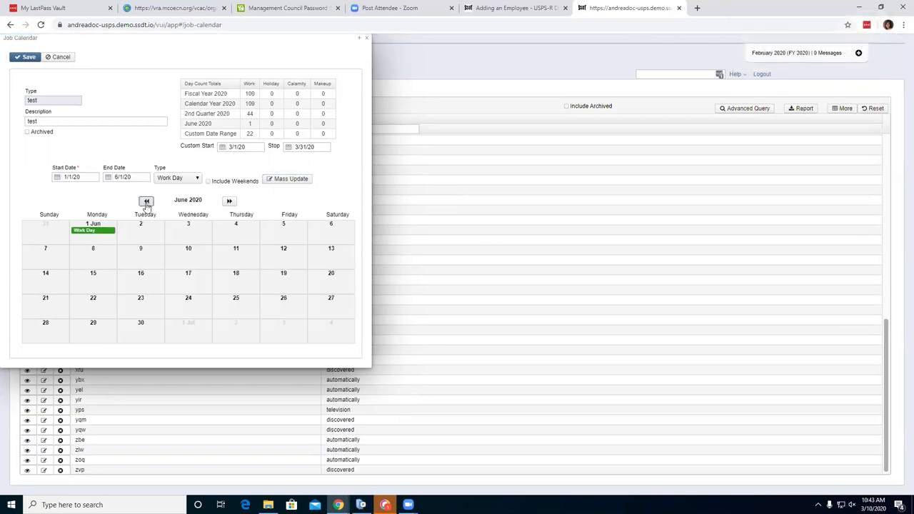
left_click(145, 203)
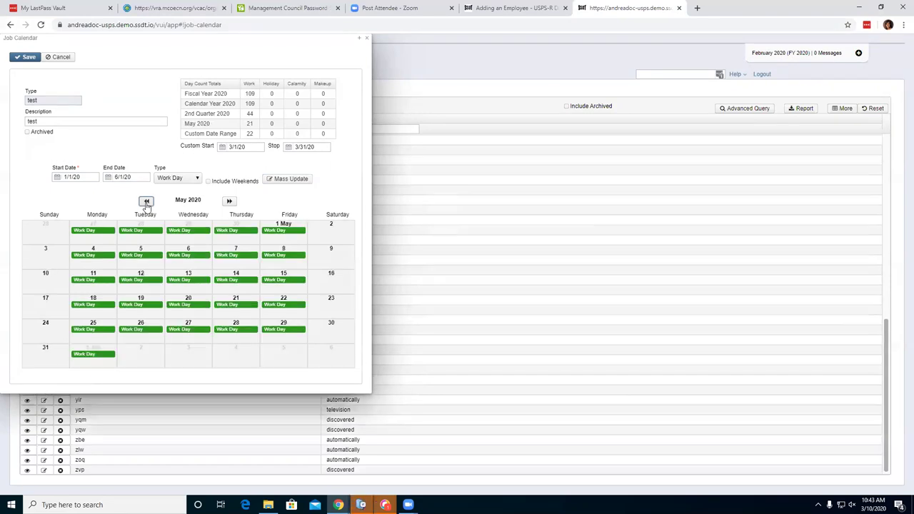
left_click(146, 202)
left_click(146, 202)
left_click(146, 202)
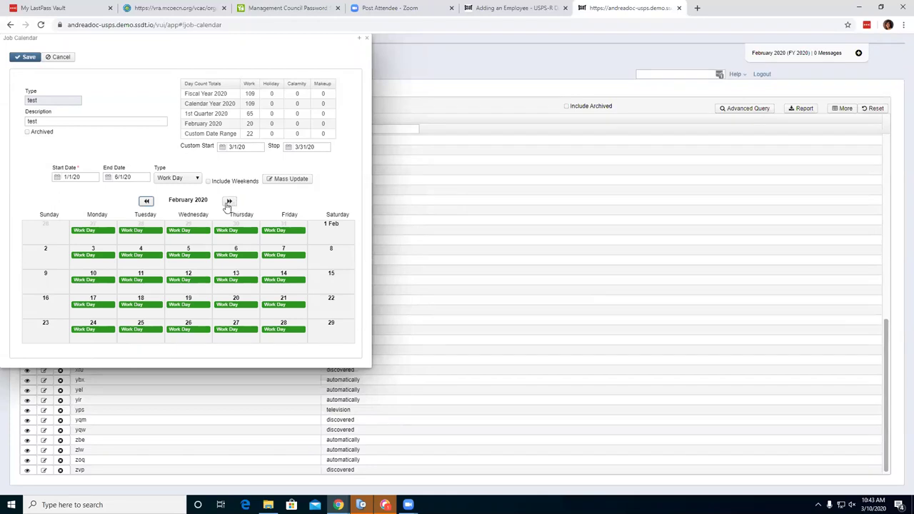
left_click(146, 203)
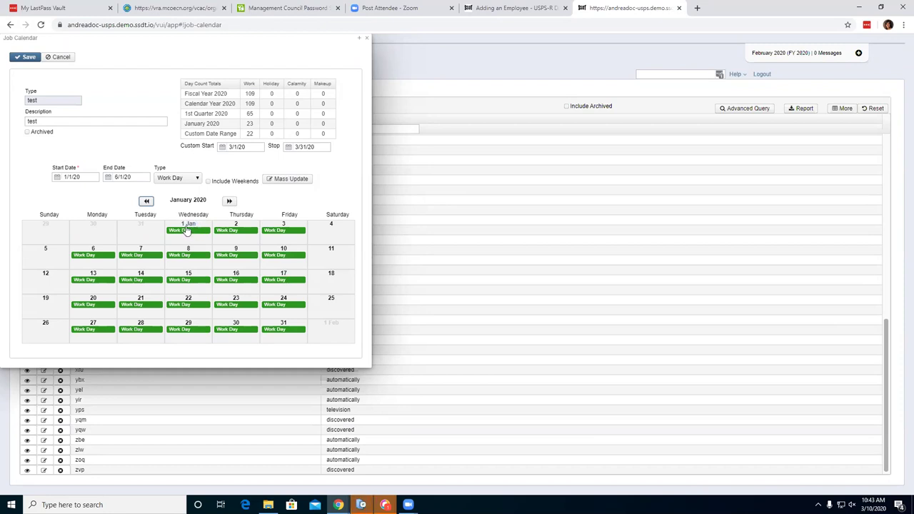
left_click_drag(81, 177, 38, 164)
Mark January 8, 2020 as a Holiday with Mass Update.
type("01/0")
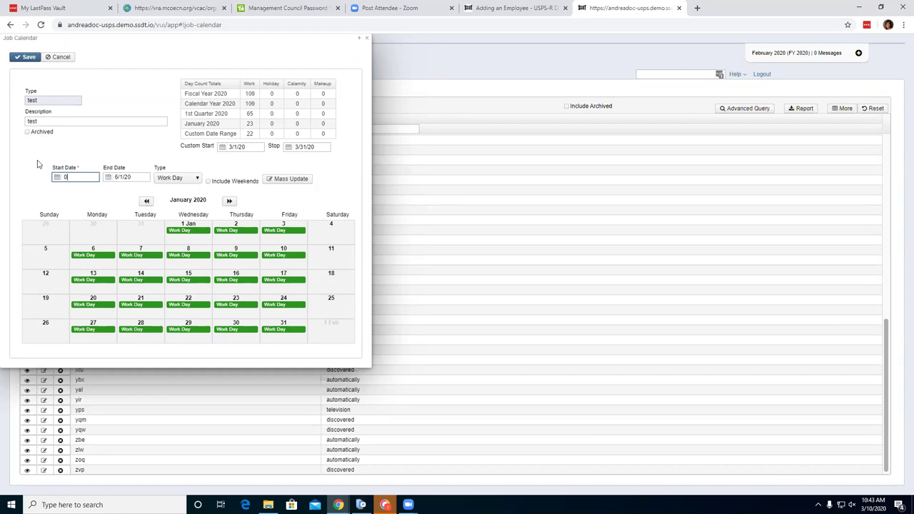
type("8/2020")
key("Tab")
type("01/08/20")
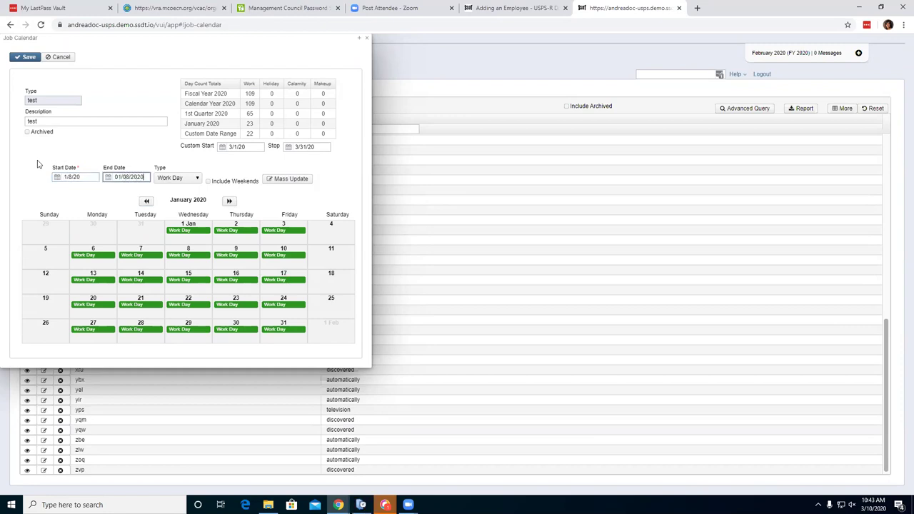
left_click(196, 178)
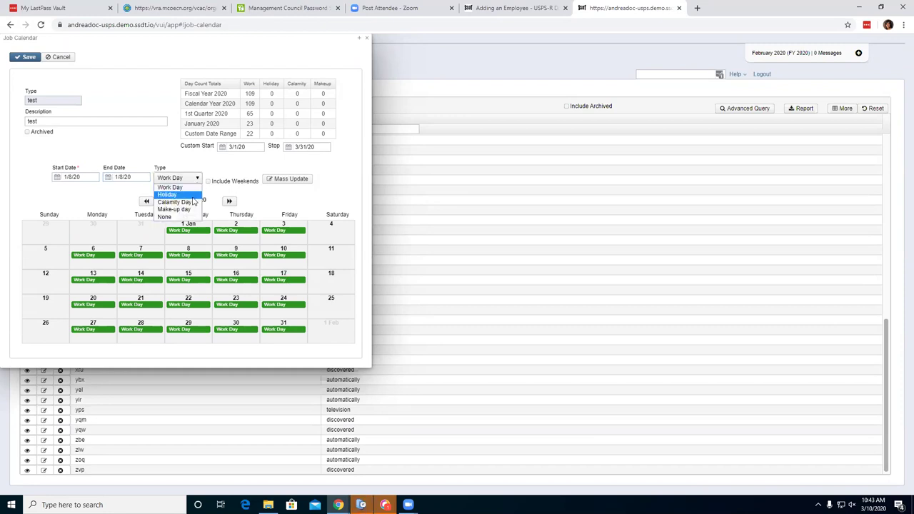
left_click(190, 197)
left_click(289, 180)
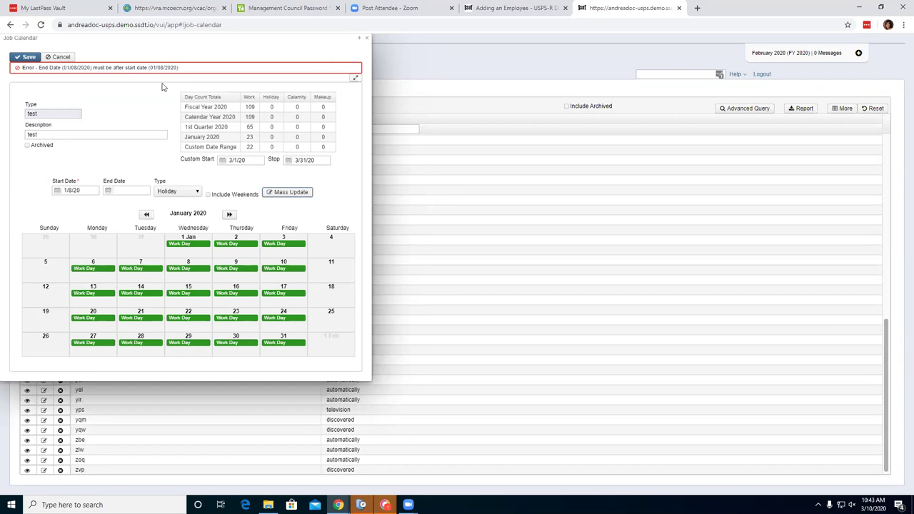
Extend the end date to 01/09/2020, apply Holiday, and review the Type options.
left_click(127, 189)
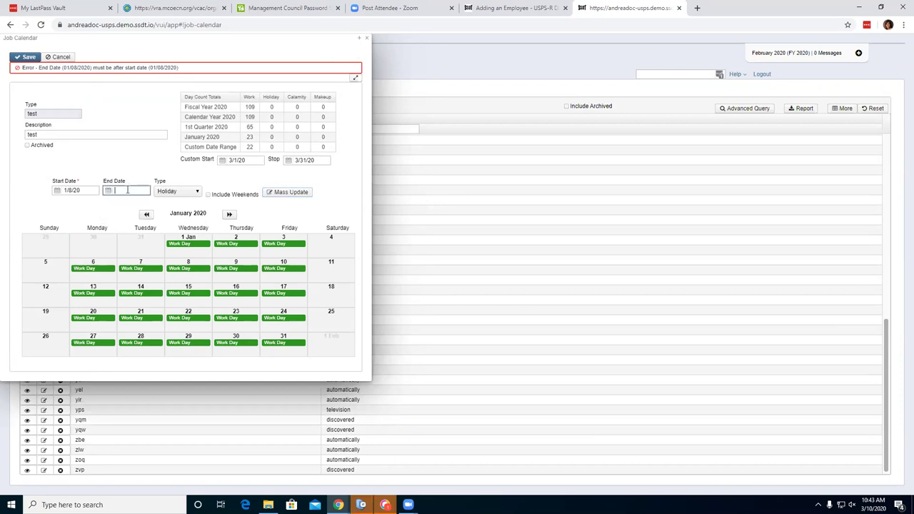
type("01/09/2020")
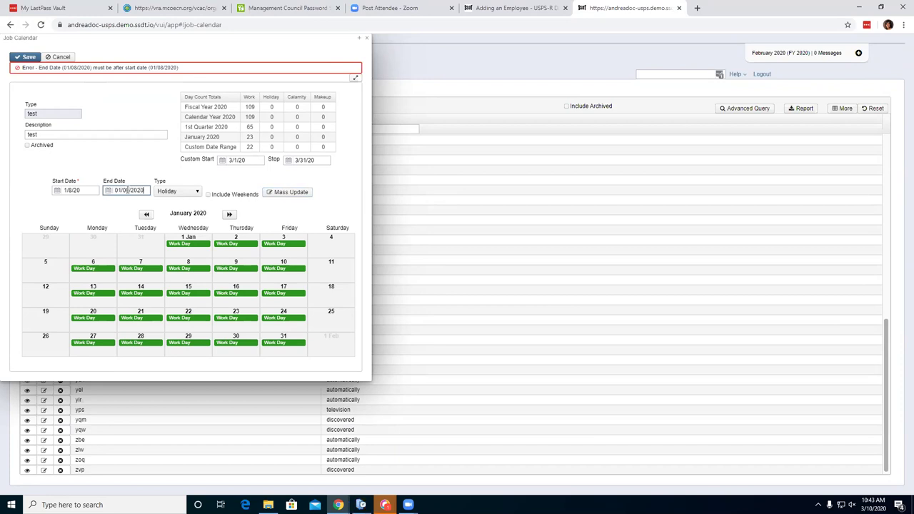
left_click(291, 195)
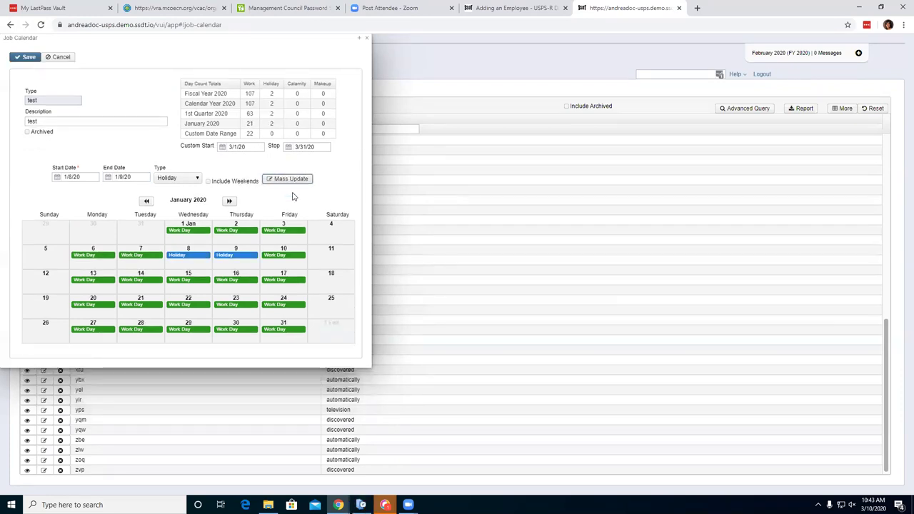
left_click(133, 177)
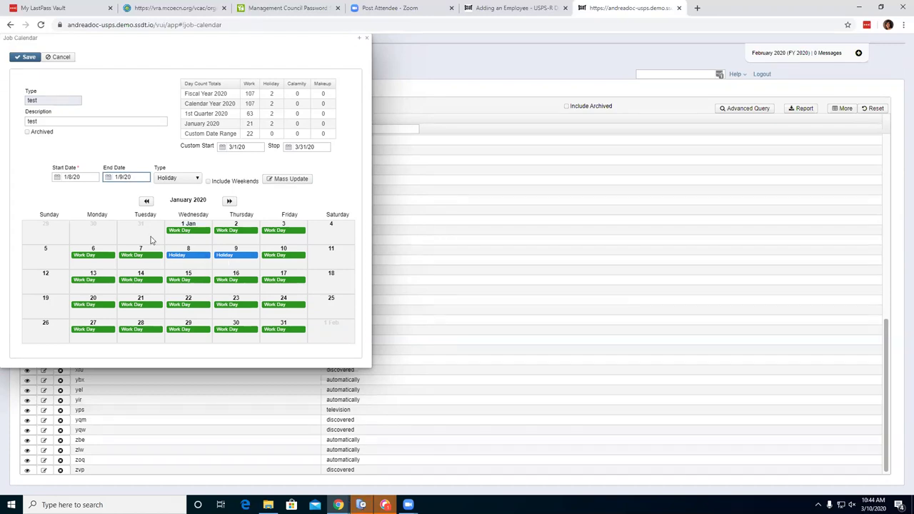
left_click(194, 178)
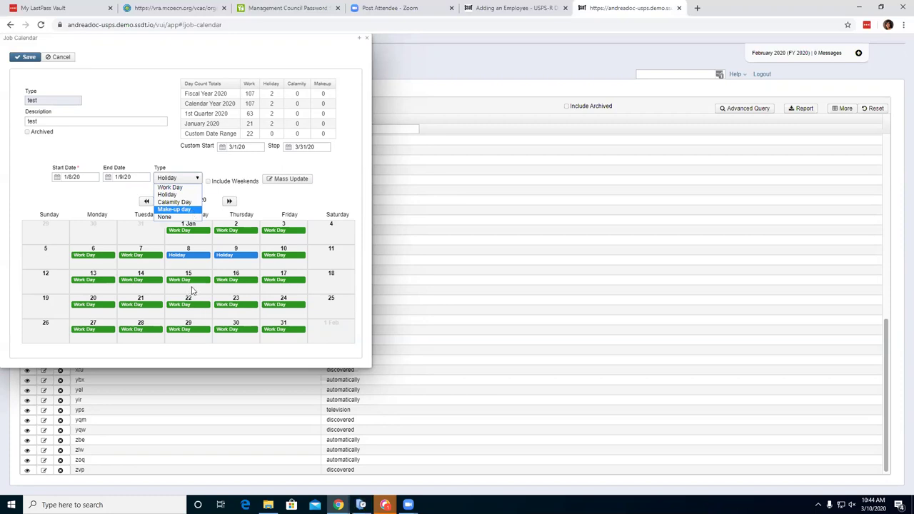
left_click(371, 38)
Close the test job calendar and look through the Mass Change Update-to day types.
left_click(370, 38)
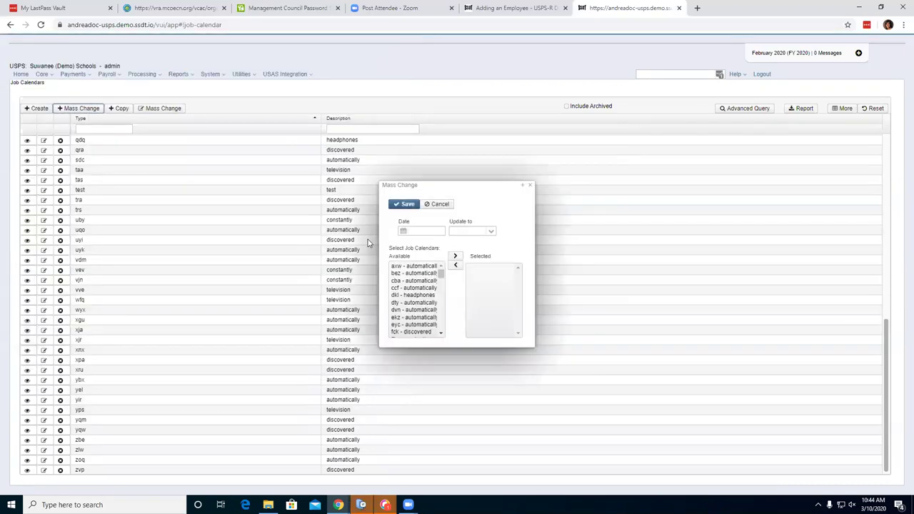
left_click(491, 232)
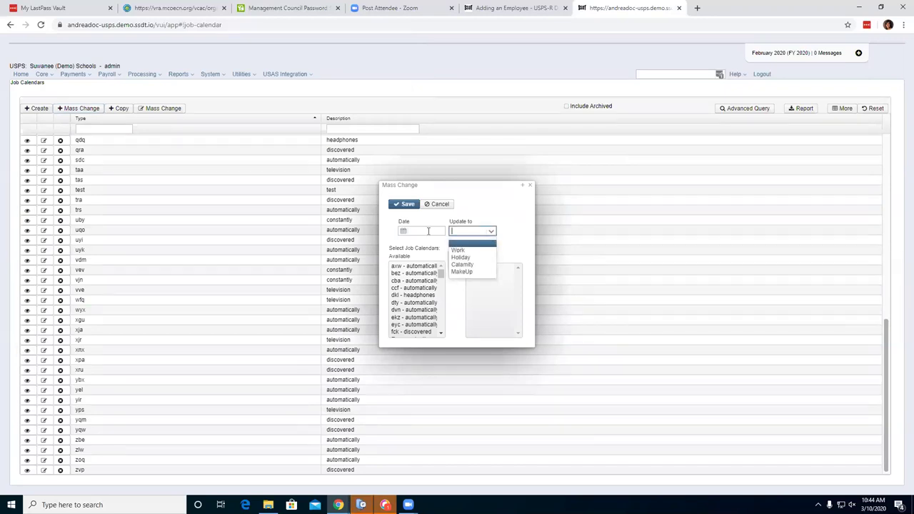
left_click(428, 230)
left_click(491, 234)
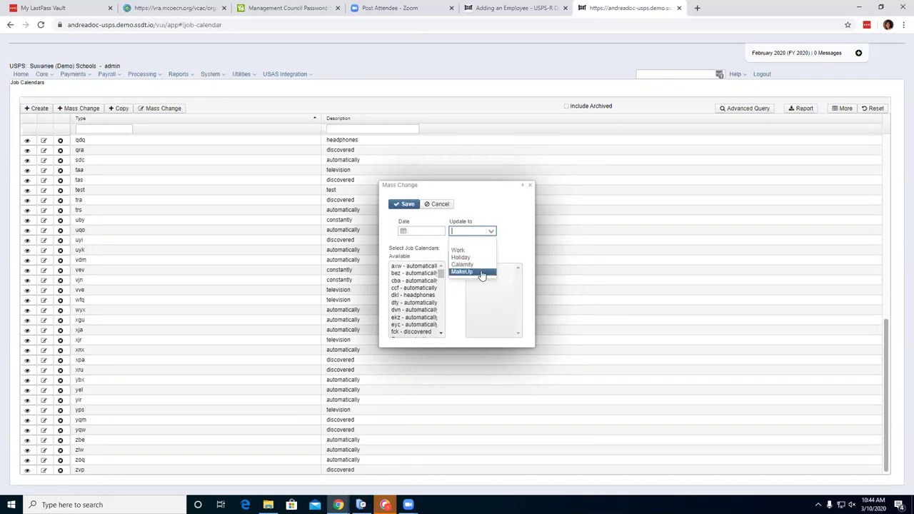
Leave the Mass Change Update-to type blank and close Mass Change unused.
left_click(500, 195)
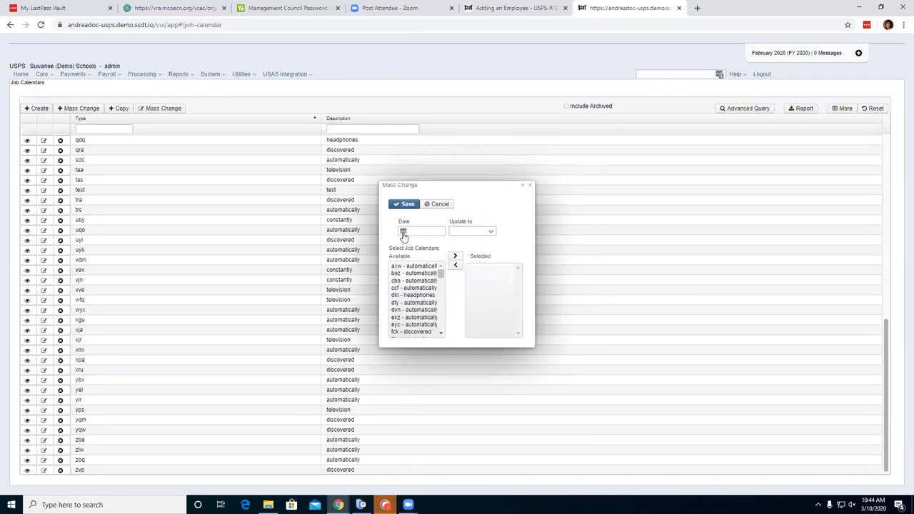
left_click(432, 230)
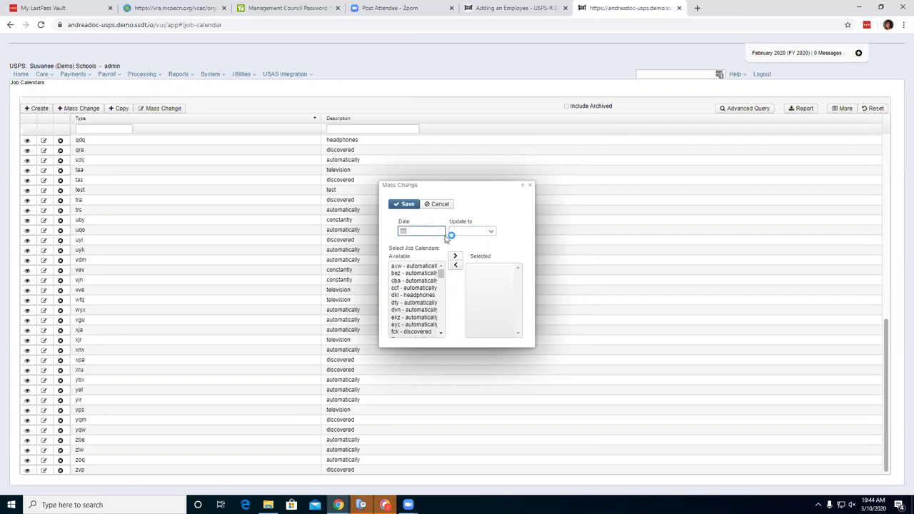
left_click(491, 231)
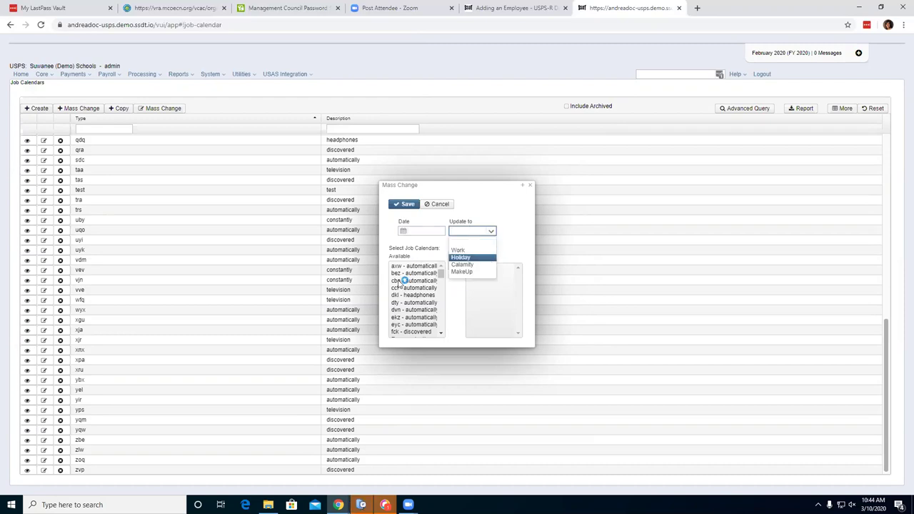
left_click(476, 206)
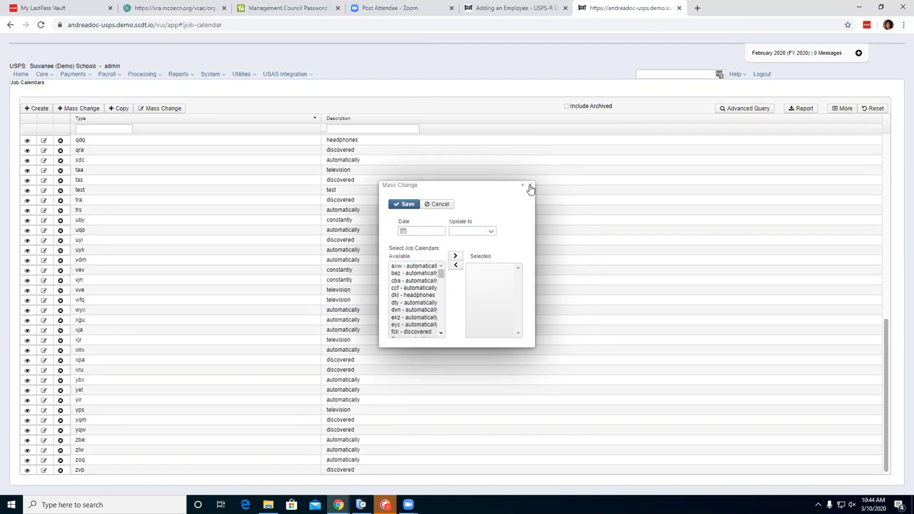
left_click(529, 187)
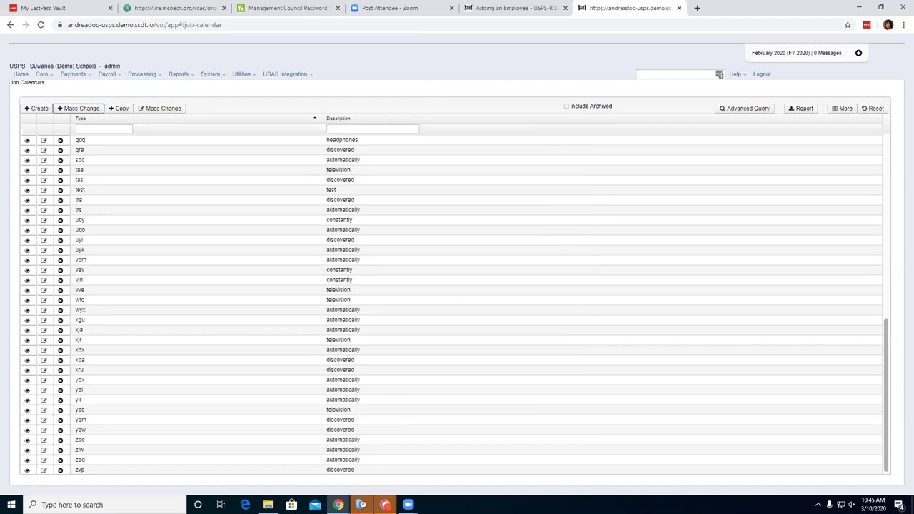
Visit Core > Leaves, then open the Core > Position grid with leave eligibility columns.
left_click(46, 75)
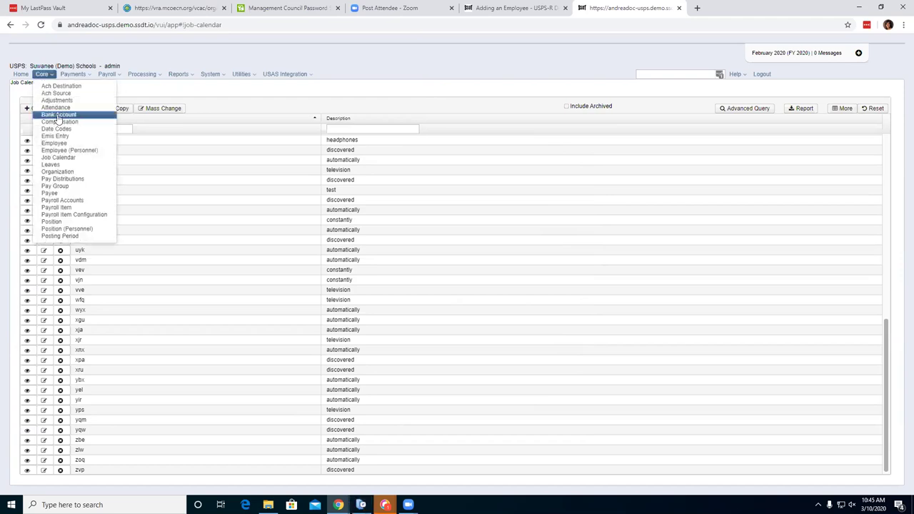
left_click(56, 172)
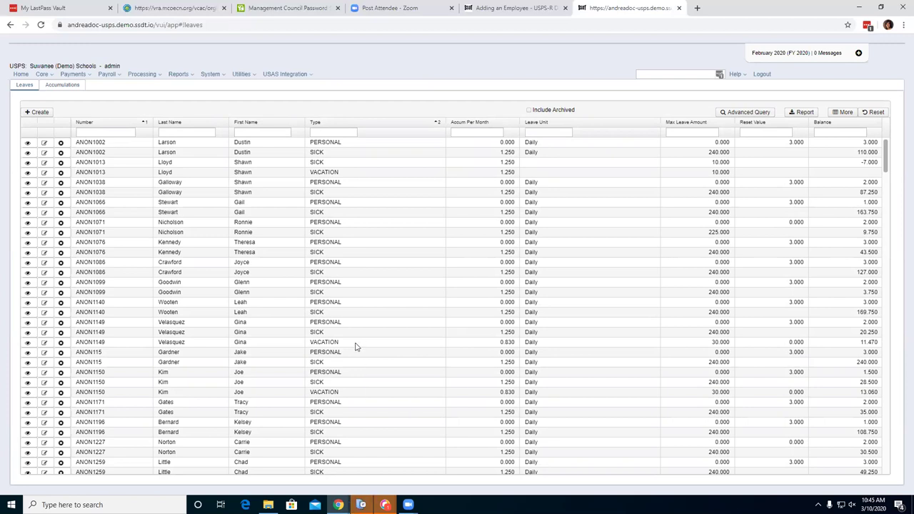
left_click(48, 75)
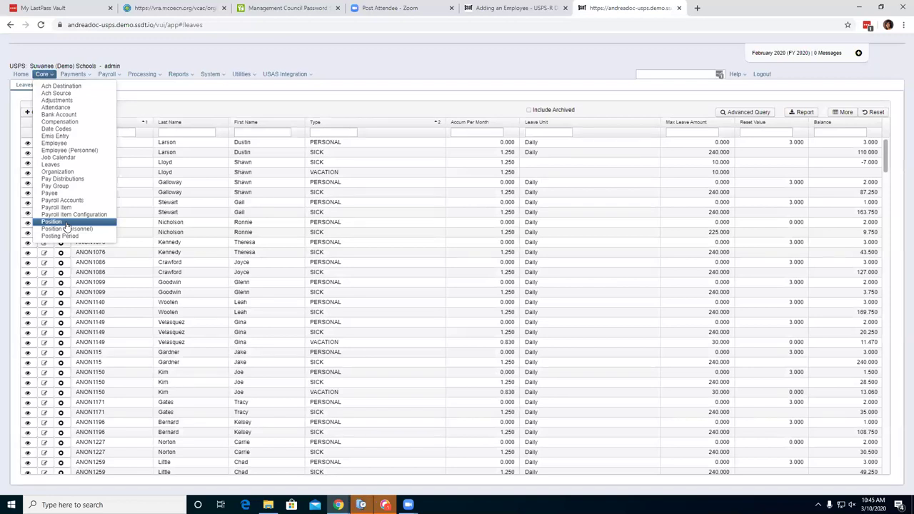
left_click(65, 223)
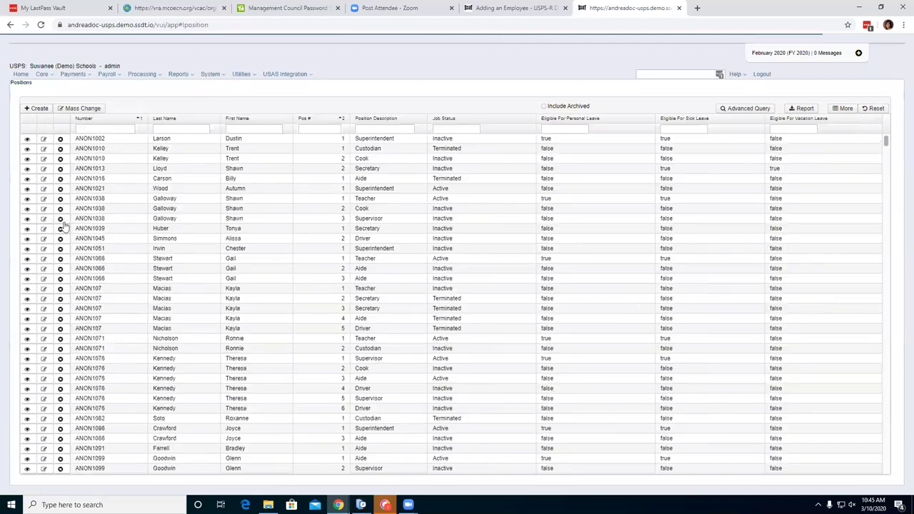
Edit the first Superintendent position, tick Eligible For Vacation Leave, and save it.
left_click(44, 140)
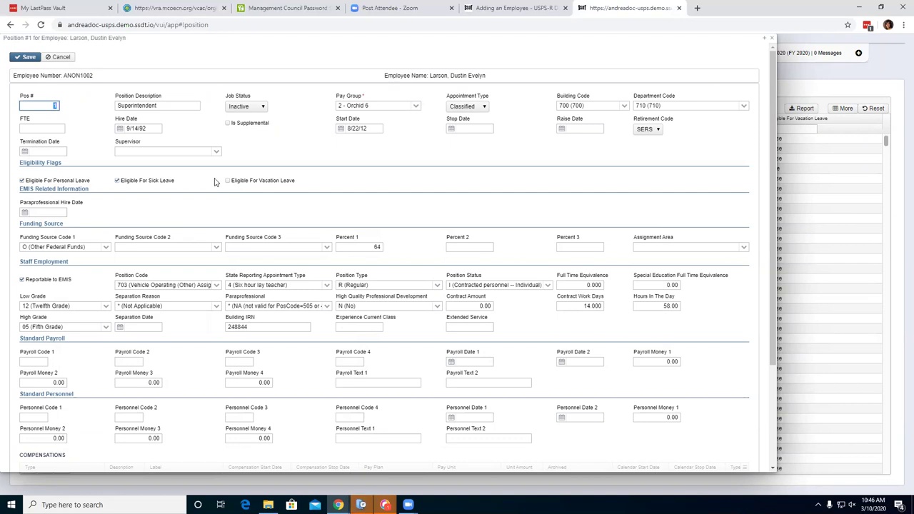
left_click(216, 194)
left_click(227, 180)
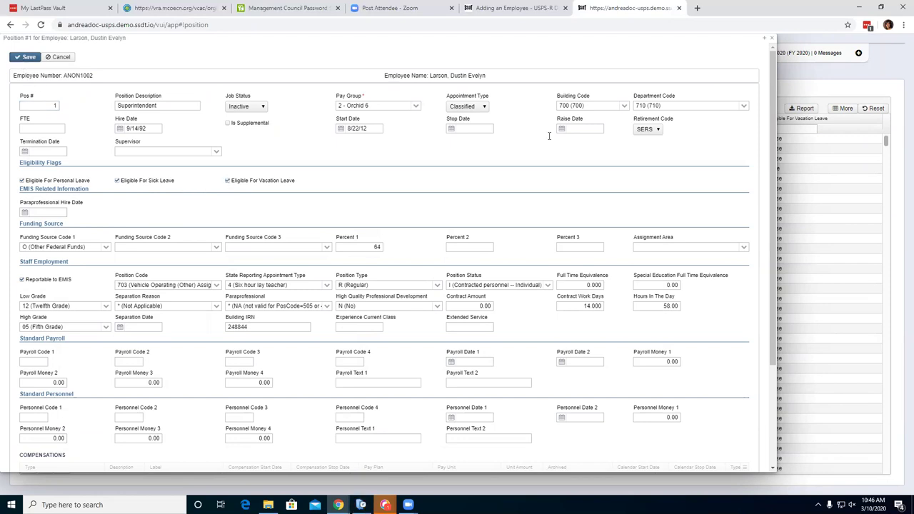
left_click(770, 39)
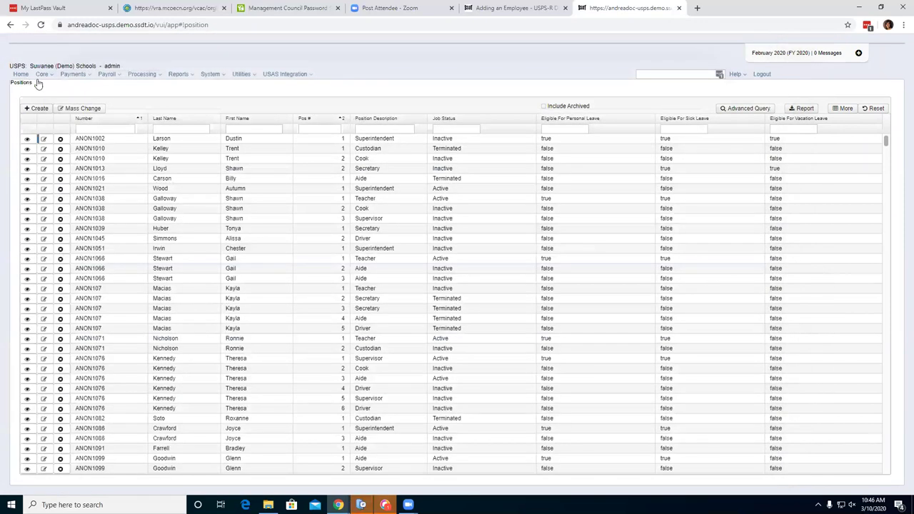
Open Core > Leaves and create a new leave record, bringing up the employee prompt.
left_click(42, 74)
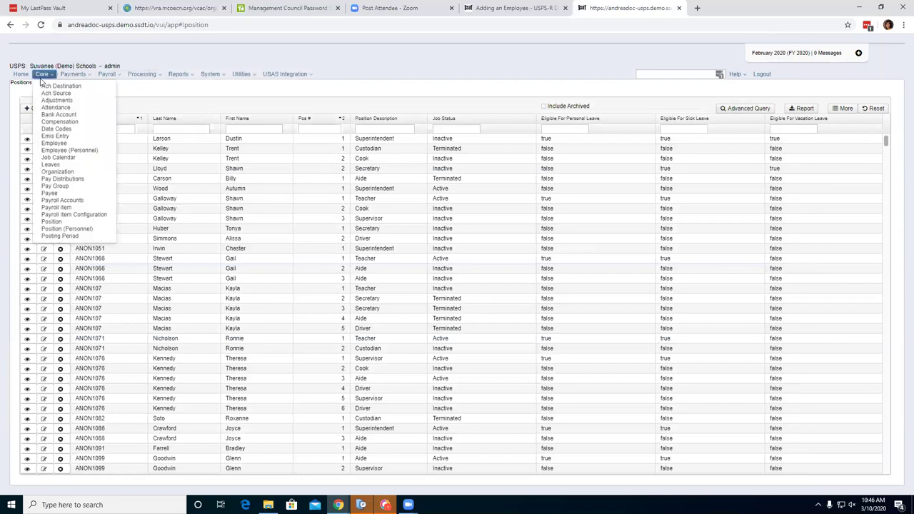
left_click(51, 165)
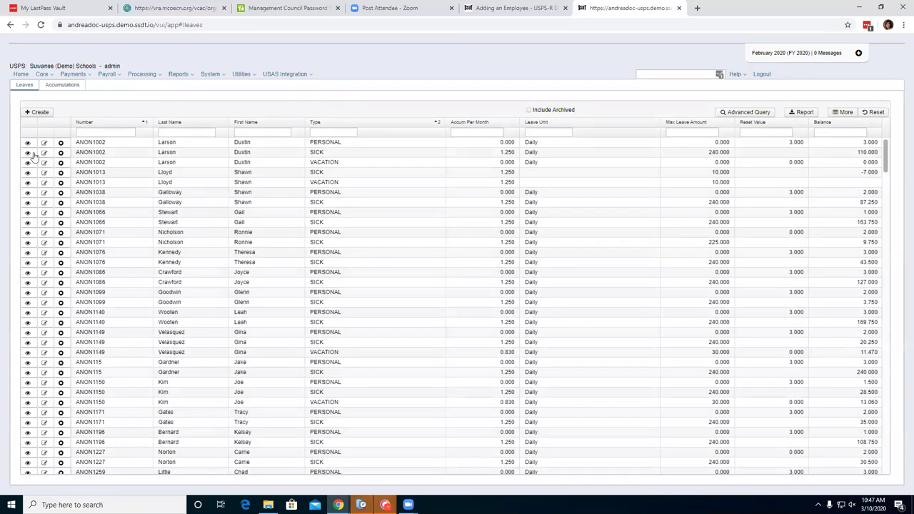
left_click(37, 112)
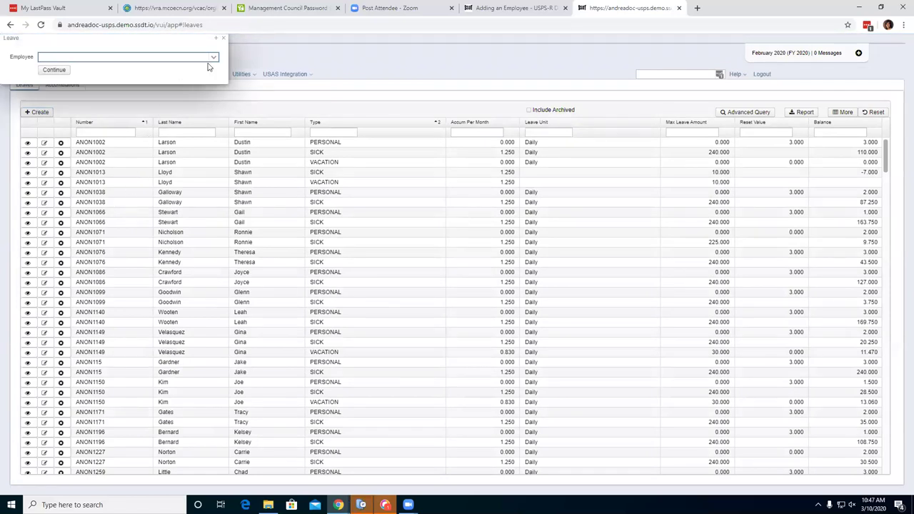
Try a new leave for a chosen employee, dismiss the not-eligible warning, and close the dialog.
left_click(212, 59)
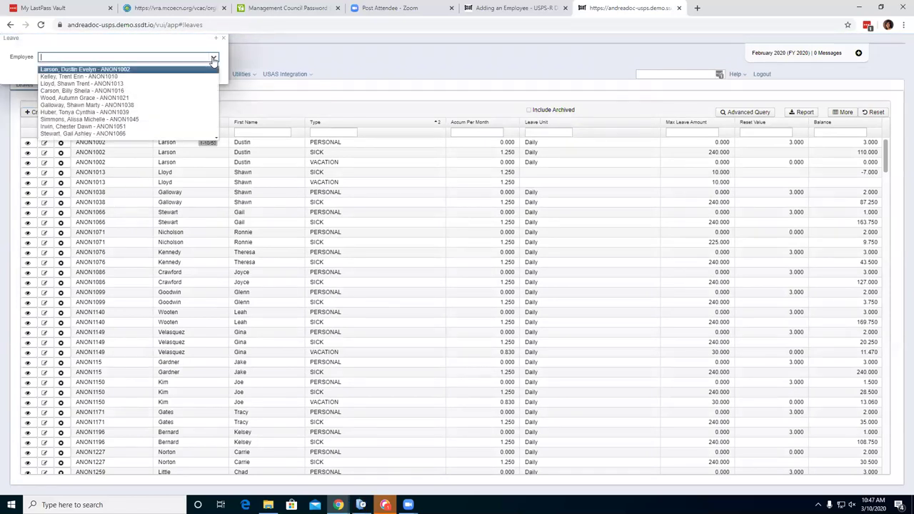
left_click(193, 126)
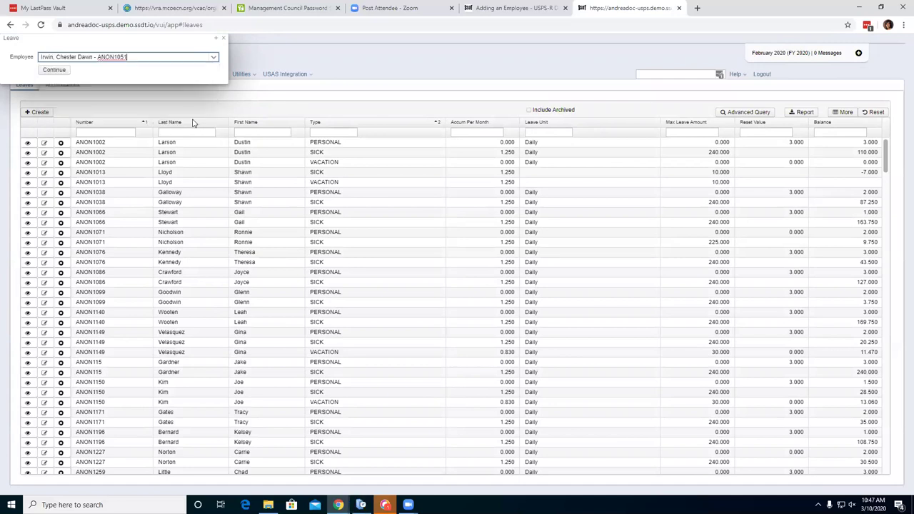
left_click(54, 70)
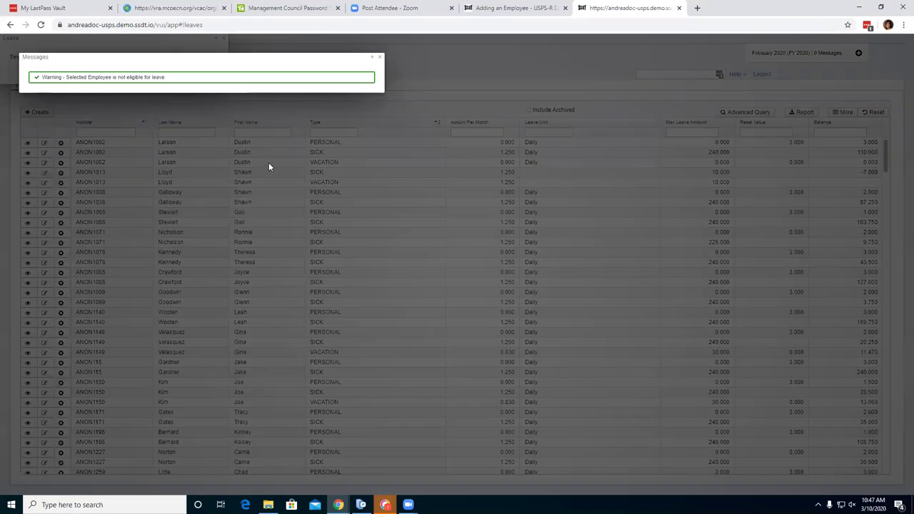
left_click(379, 58)
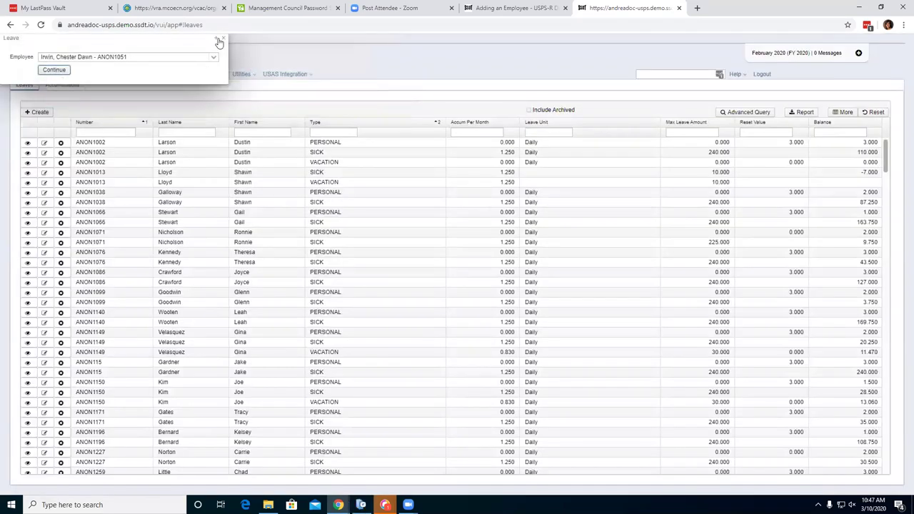
left_click(223, 38)
Open the first employee's leave record, keeping Sick leave units at Daily.
left_click(44, 144)
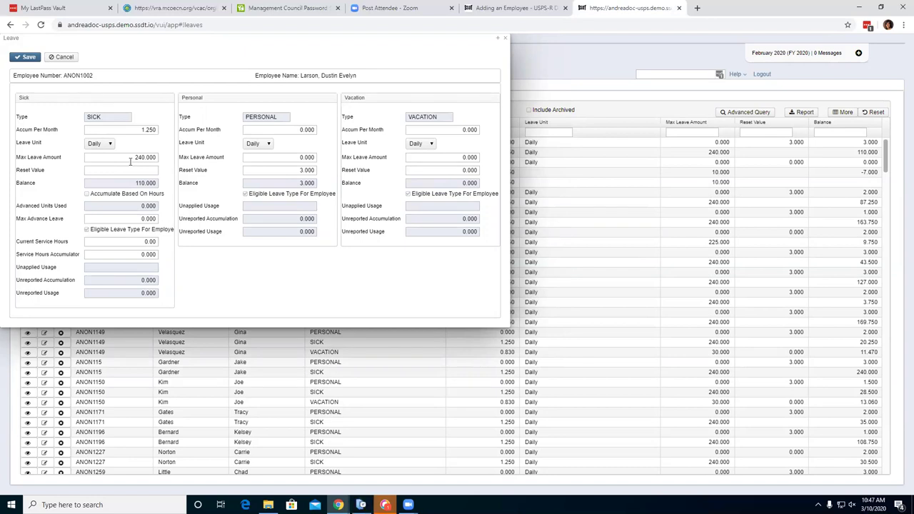
left_click(111, 143)
left_click(111, 143)
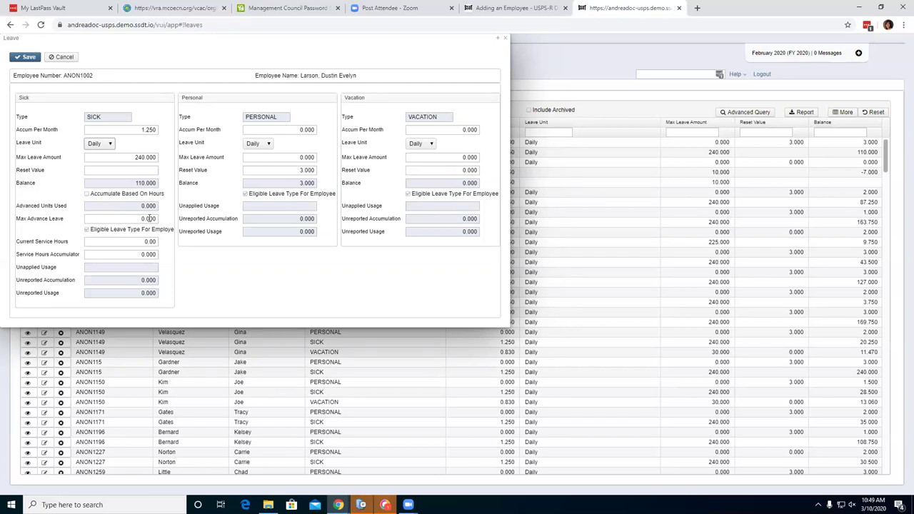
Leave Max Advance Leave unchanged and close the leave settings without saving.
left_click(142, 219)
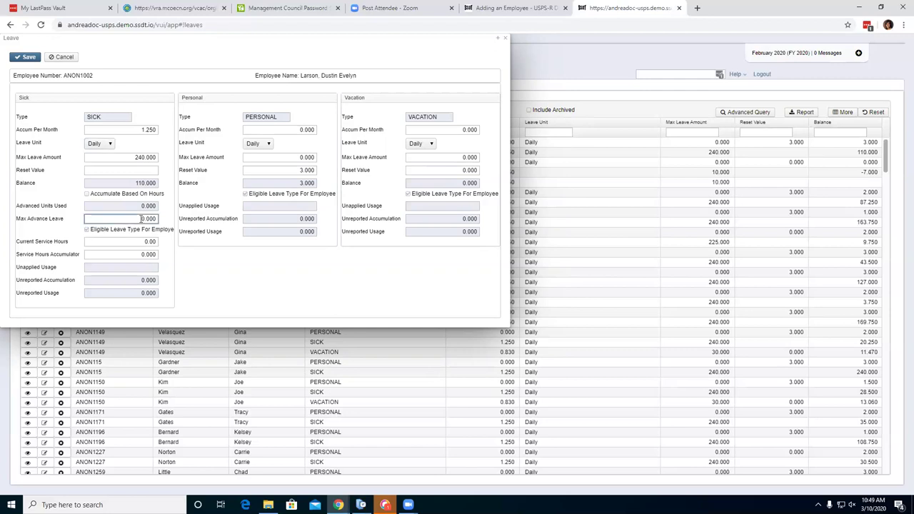
left_click(161, 219)
left_click(504, 38)
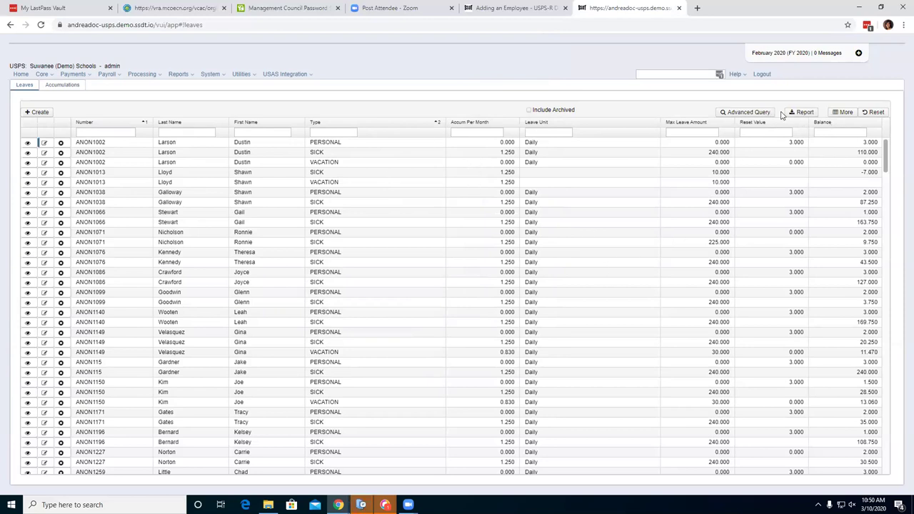
Filter the leaves list by type 'sick', then clear the filter.
scroll(570, 343, "down", 2)
scroll(568, 343, "up", 2)
left_click(326, 132)
type("sick")
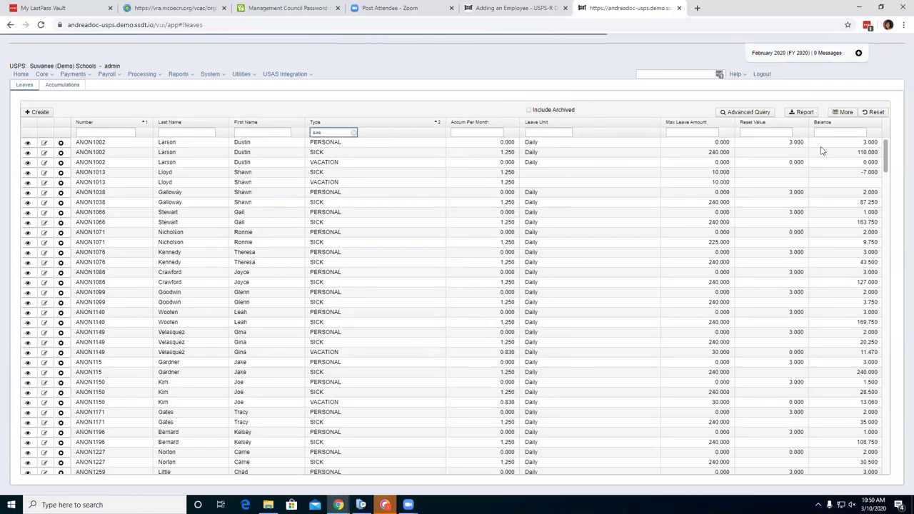
left_click(353, 134)
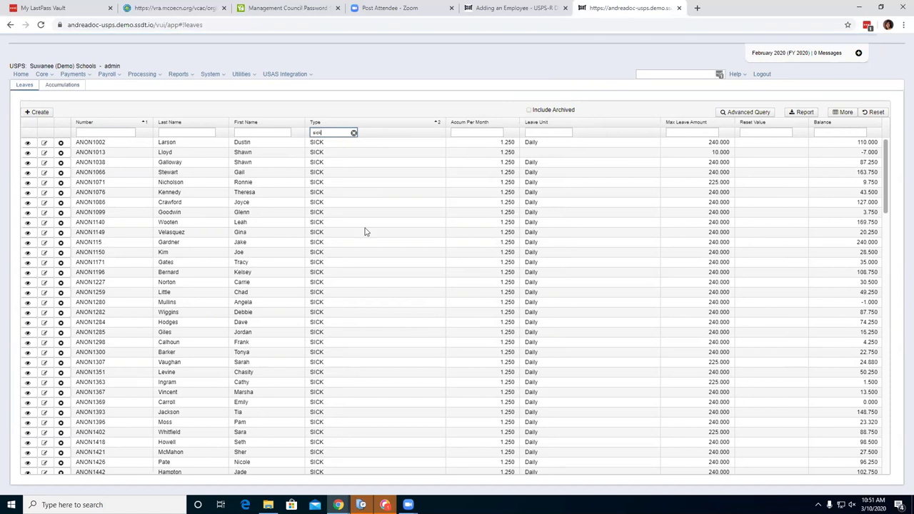
Switch to the Accumulations list and start a new accumulation transaction.
left_click(58, 87)
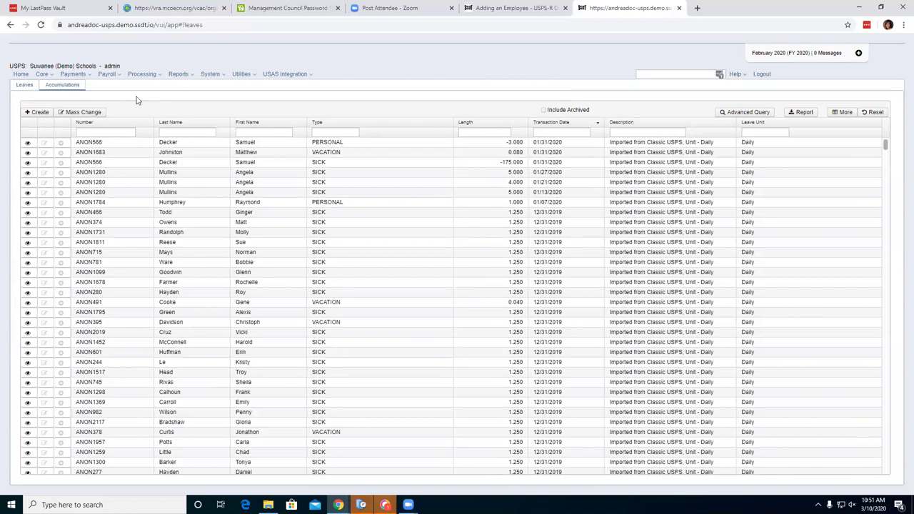
left_click(30, 114)
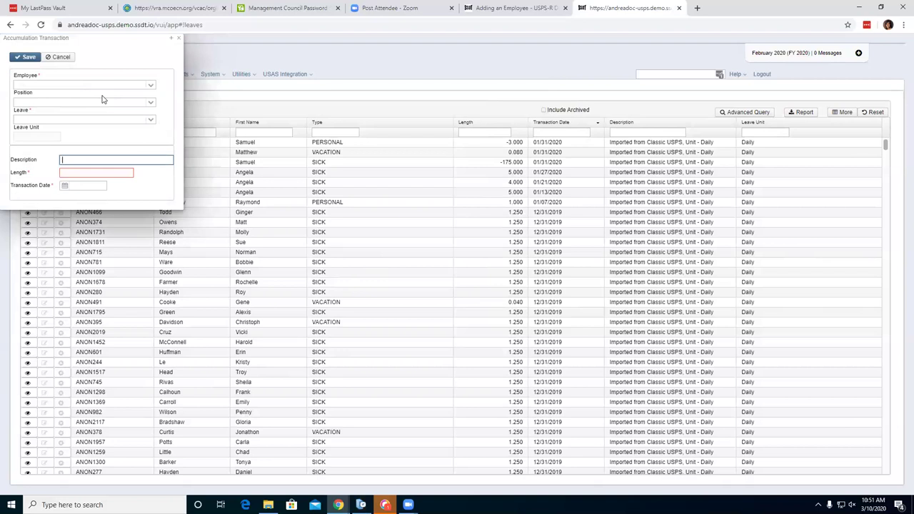
Select the superintendent employee, the Superintendent (1) position and VACATION leave.
left_click(150, 87)
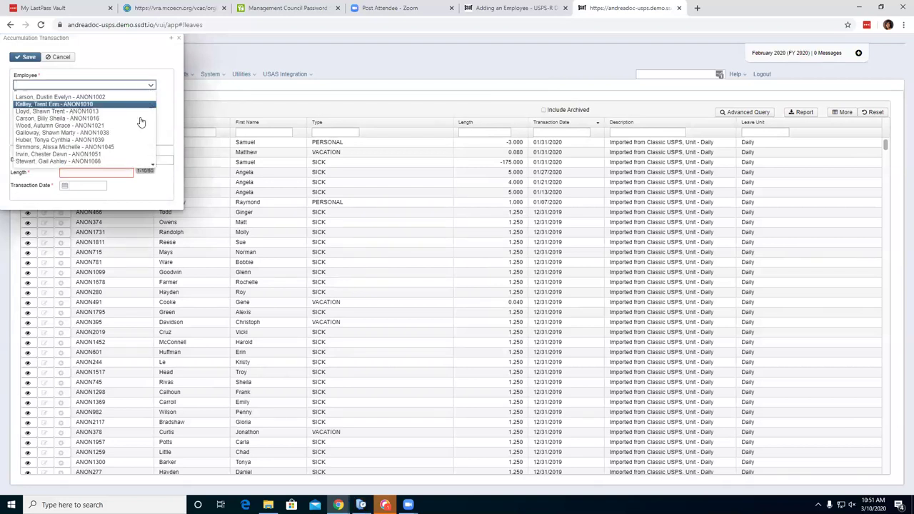
left_click(141, 118)
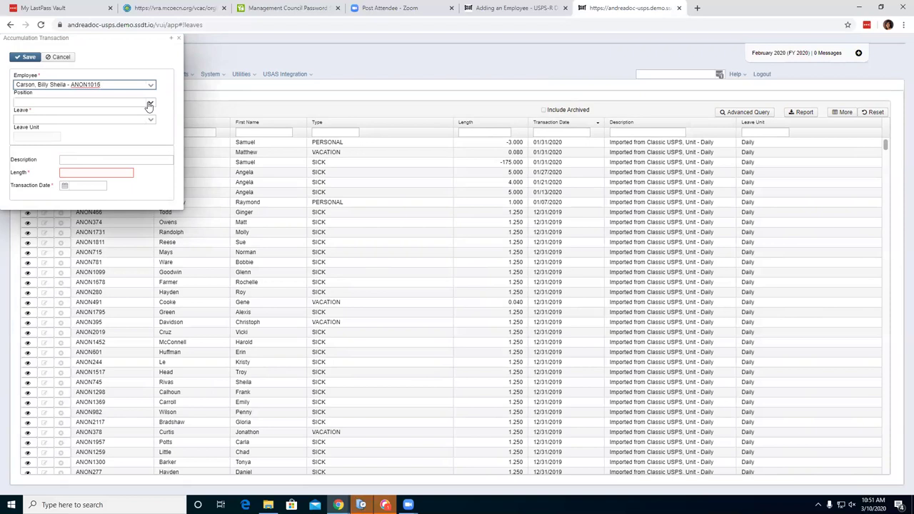
left_click(150, 105)
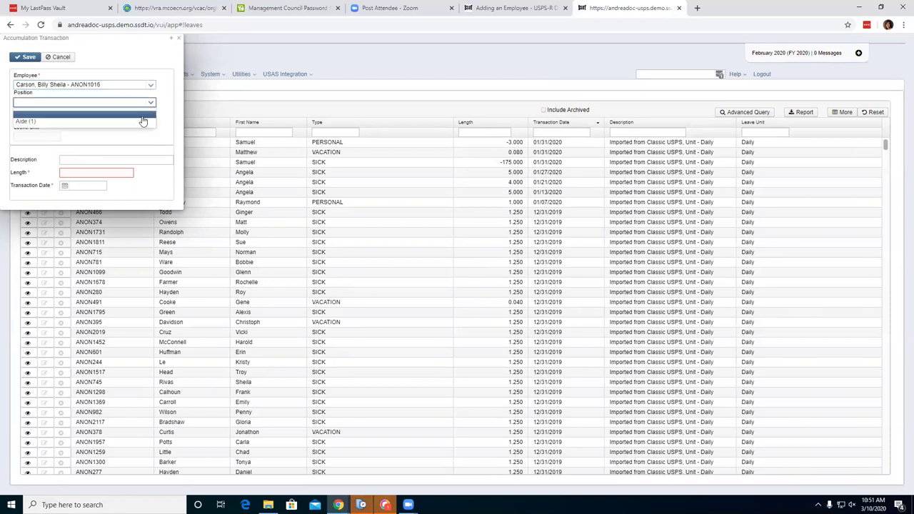
left_click(150, 121)
left_click(150, 121)
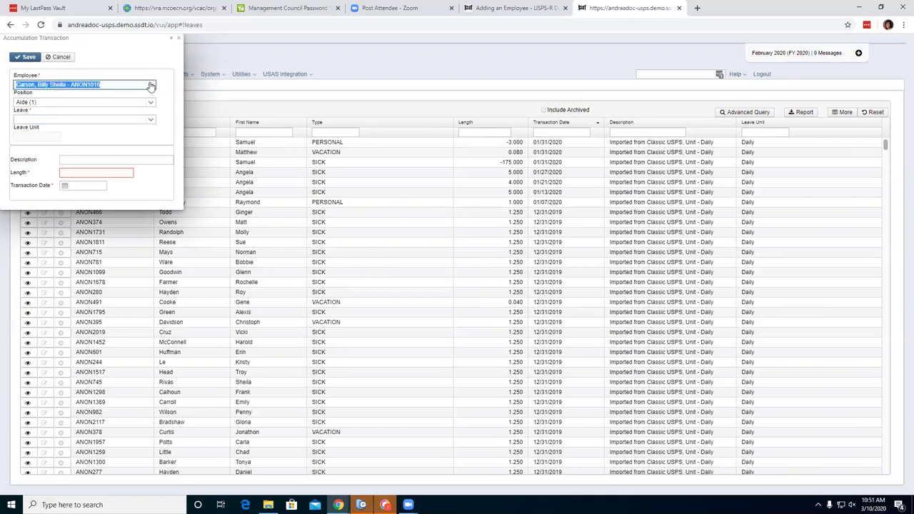
left_click(151, 84)
left_click(136, 97)
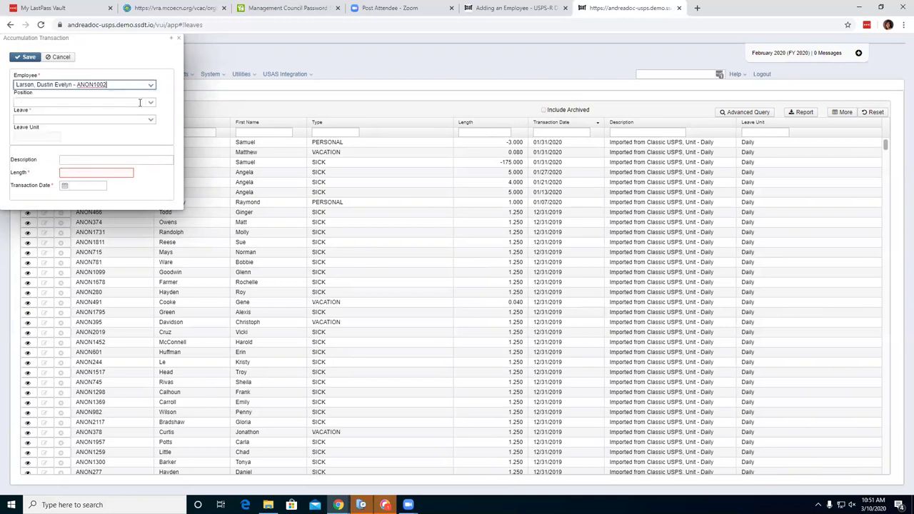
left_click(146, 103)
left_click(144, 121)
left_click(148, 119)
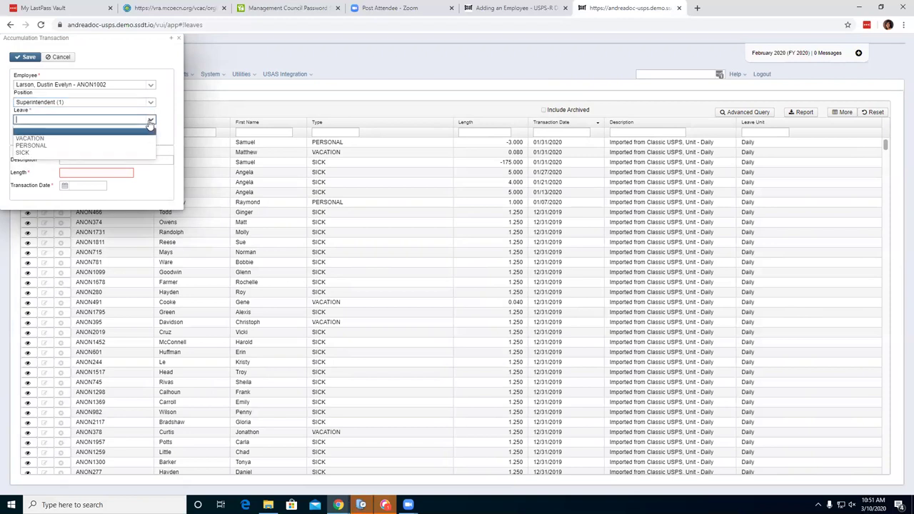
left_click(109, 138)
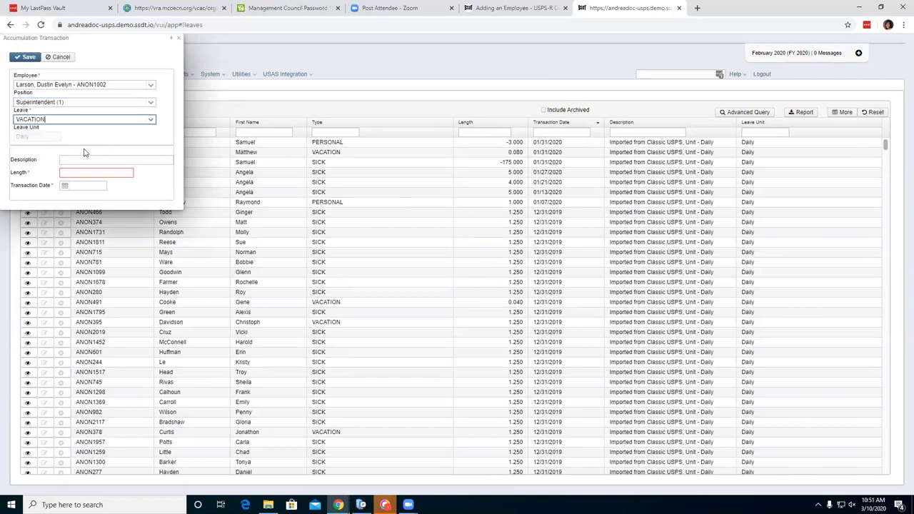
Enter description 'forgot', length 1.25 and transaction date 02/02/2020.
left_click(101, 158)
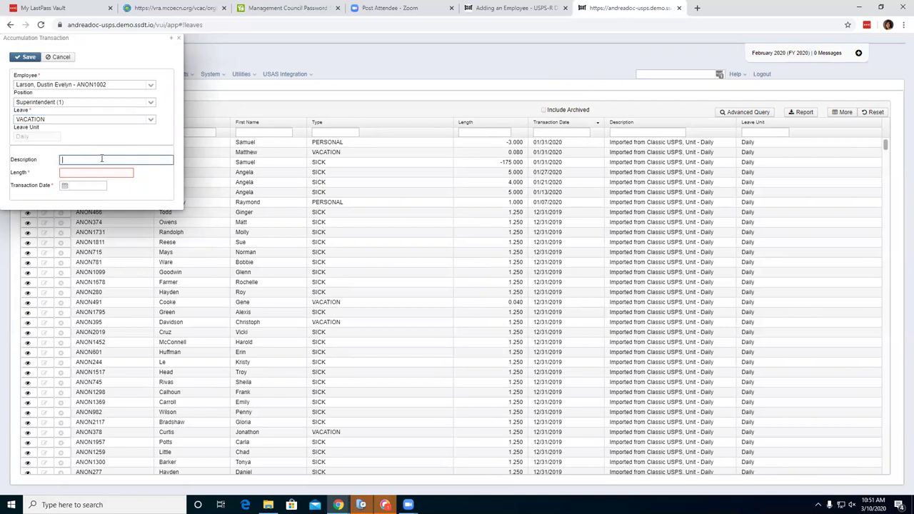
type("forgot")
key("Tab")
type("1.25")
left_click(90, 186)
type("02")
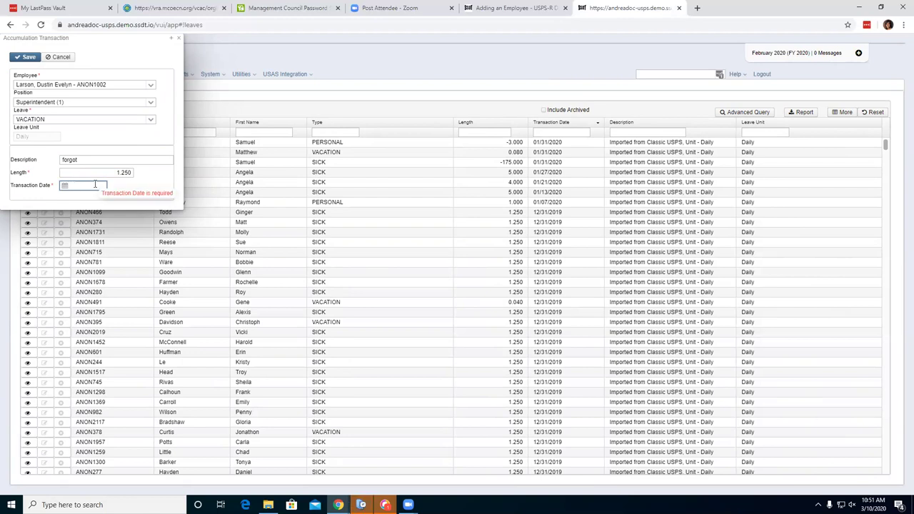
type("/02/2020")
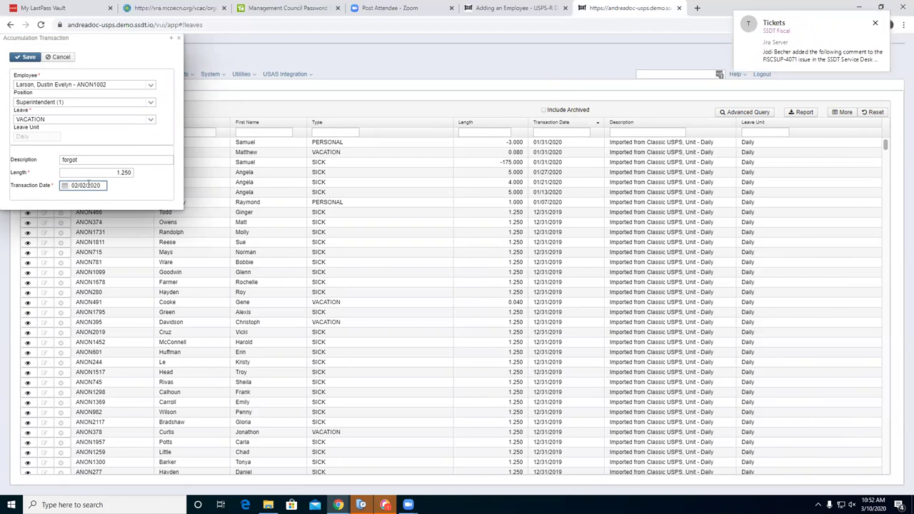
Save the 1.250 VACATION 'forgot' accumulation and check it in the Accumulations grid.
left_click(27, 59)
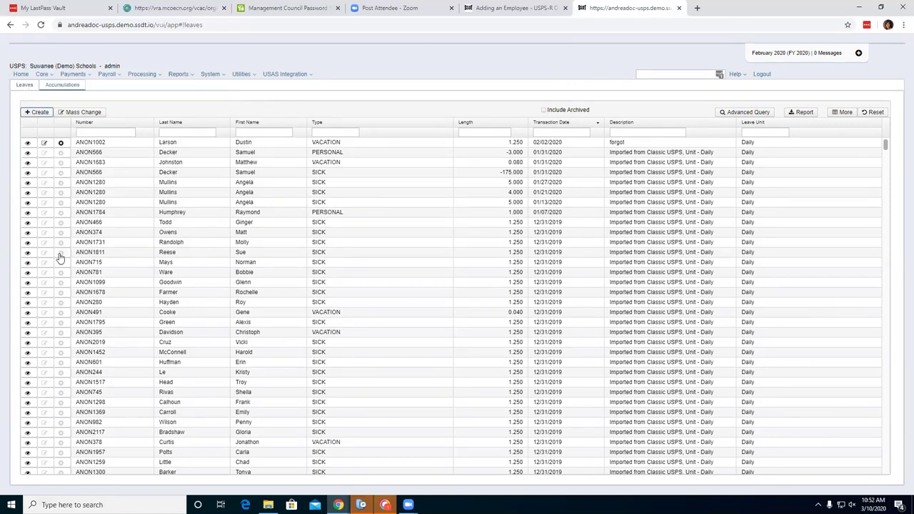
mouse_move(61, 257)
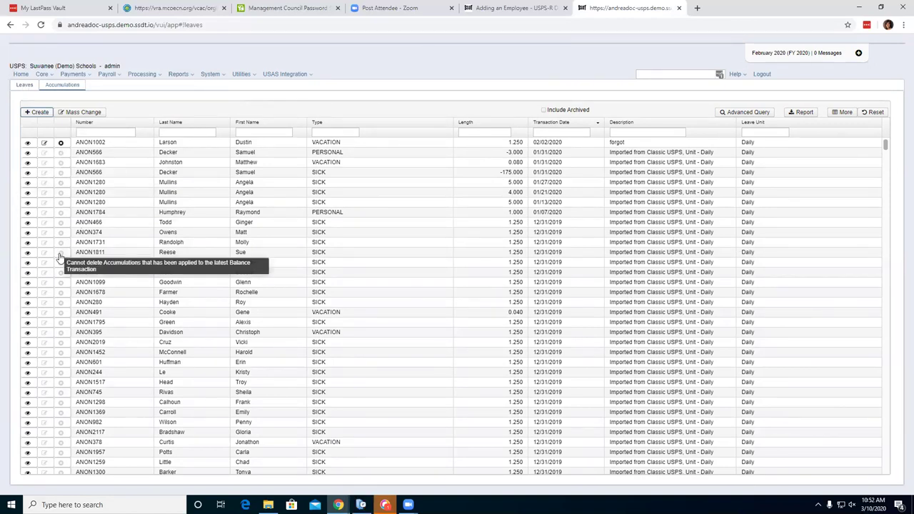
scroll(61, 257, "down", 3)
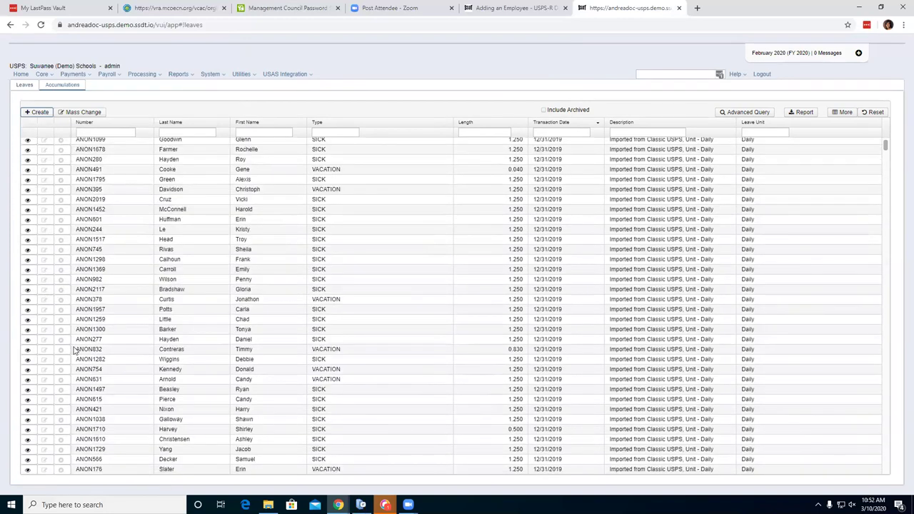
scroll(73, 349, "up", 3)
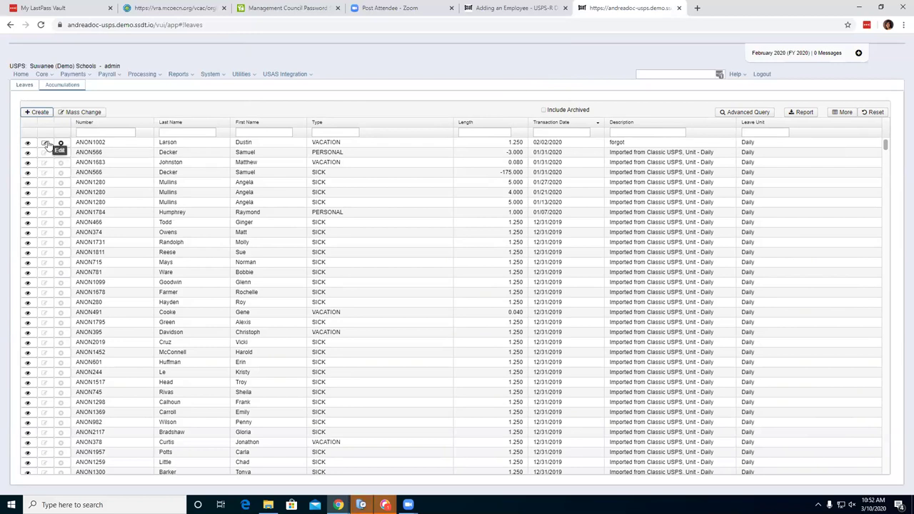
Edit the new accumulation and save its length as 5.
left_click(47, 144)
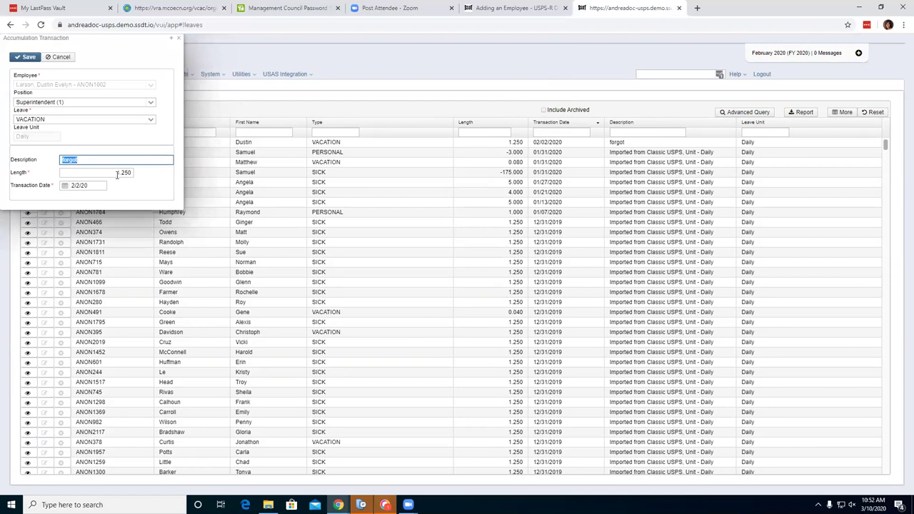
key("Tab")
type("5")
left_click(33, 57)
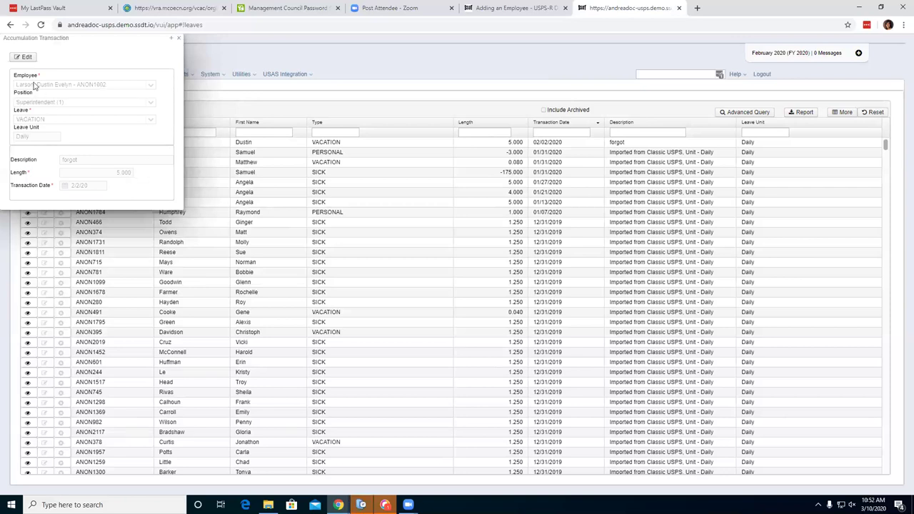
Re-edit the accumulation, save its length as -1, and close the transaction.
left_click(25, 58)
left_click(111, 173)
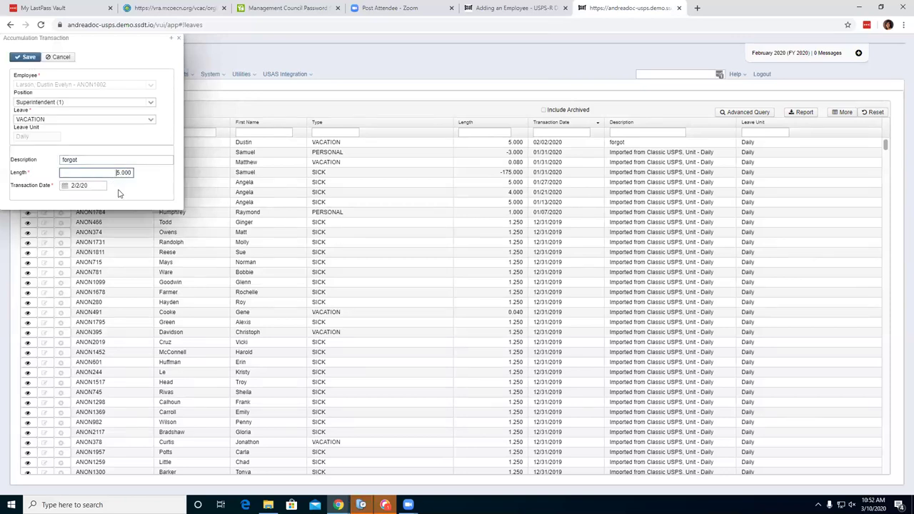
type("1")
type("1")
key("BackSpace")
type("-")
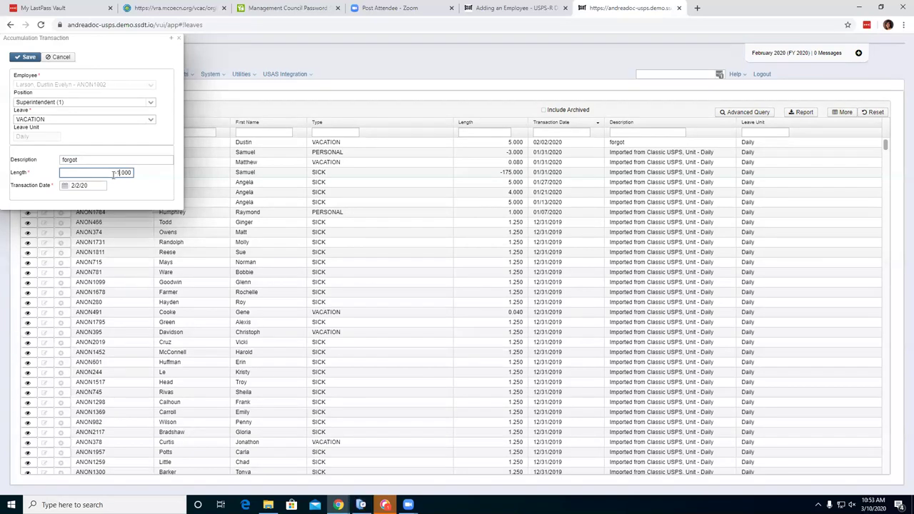
left_click(29, 63)
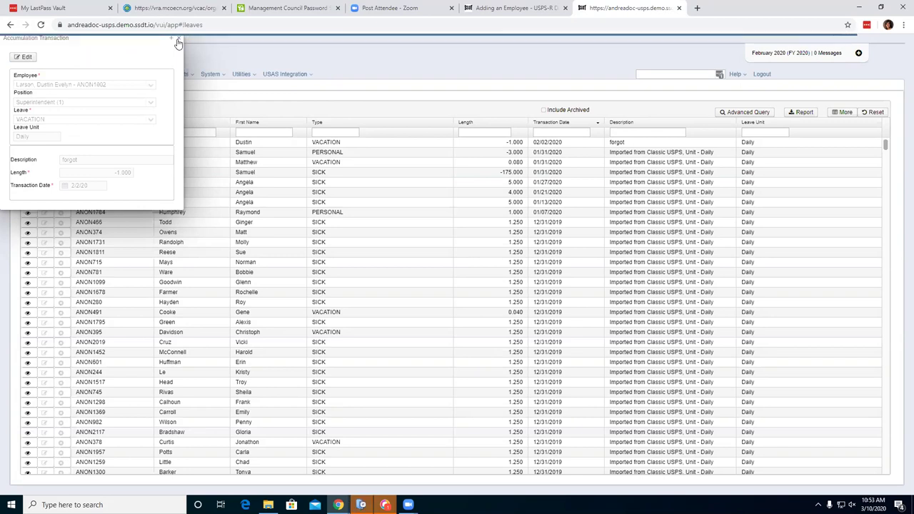
left_click(179, 40)
left_click(93, 113)
Close the Mass Change panel and open the Organization Detail for Suwanee (Demo) Schools.
left_click(862, 333)
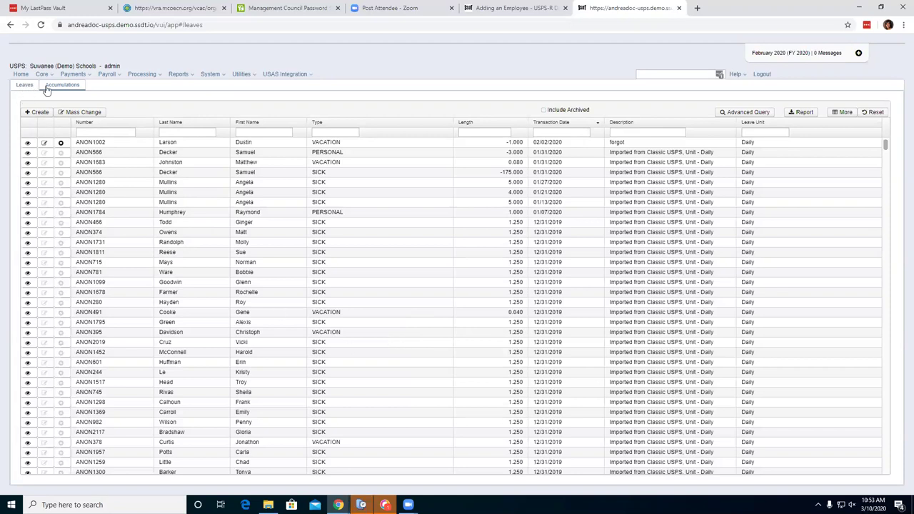
left_click(75, 87)
left_click(43, 74)
left_click(50, 165)
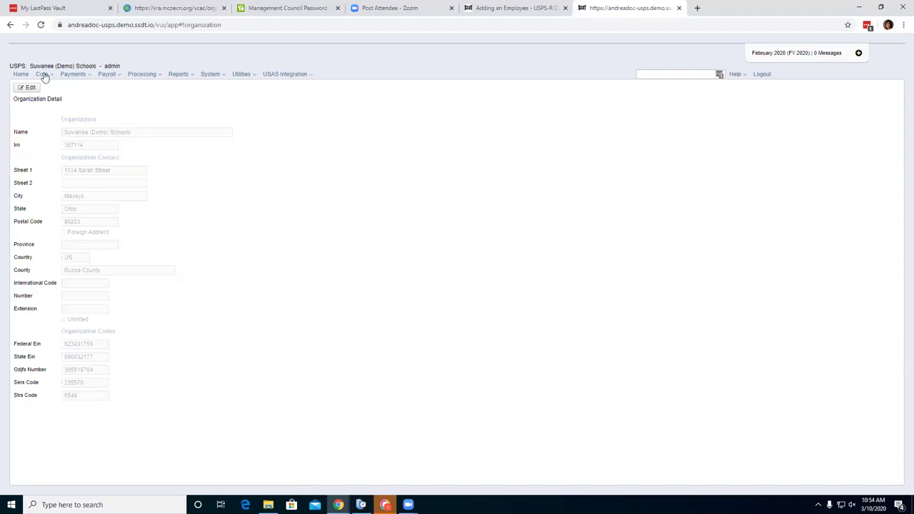
Start editing the organization details, then cancel, leaving them unchanged.
left_click(19, 89)
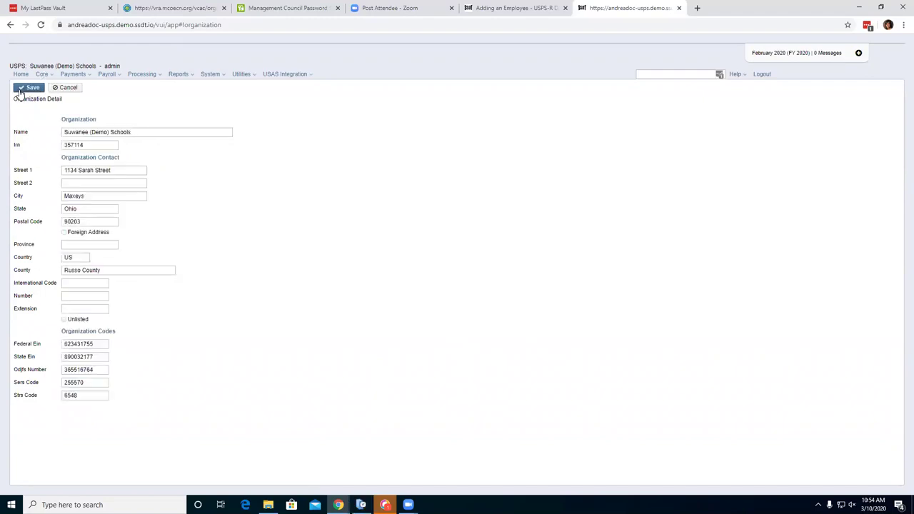
left_click(55, 89)
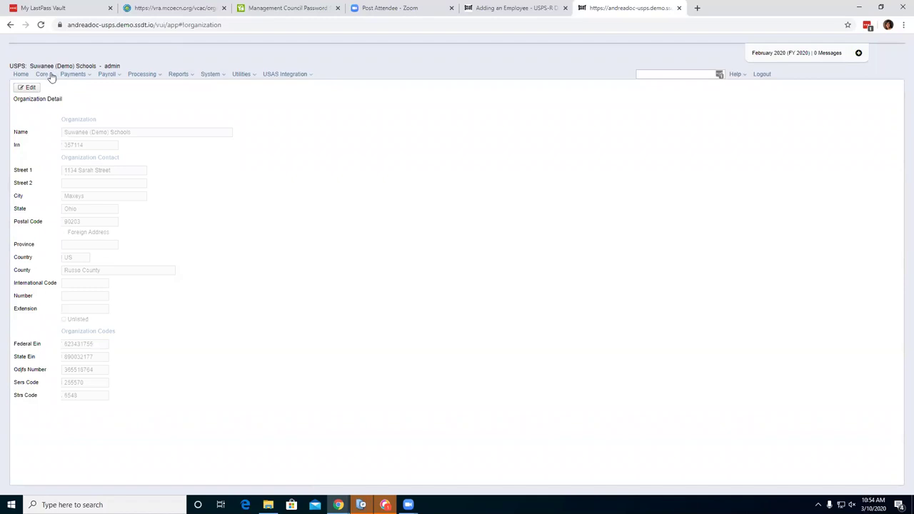
left_click(50, 75)
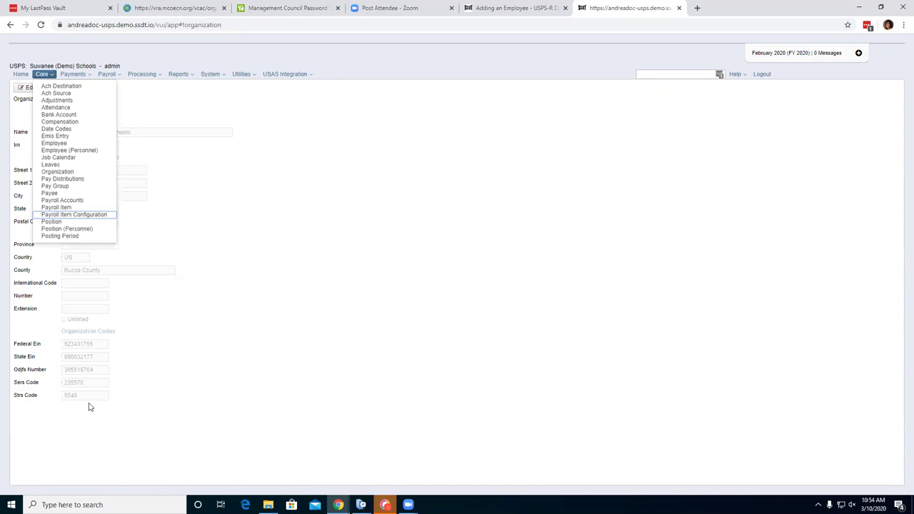
Go to Pay Distributions and open the first employee's distributions.
left_click(62, 179)
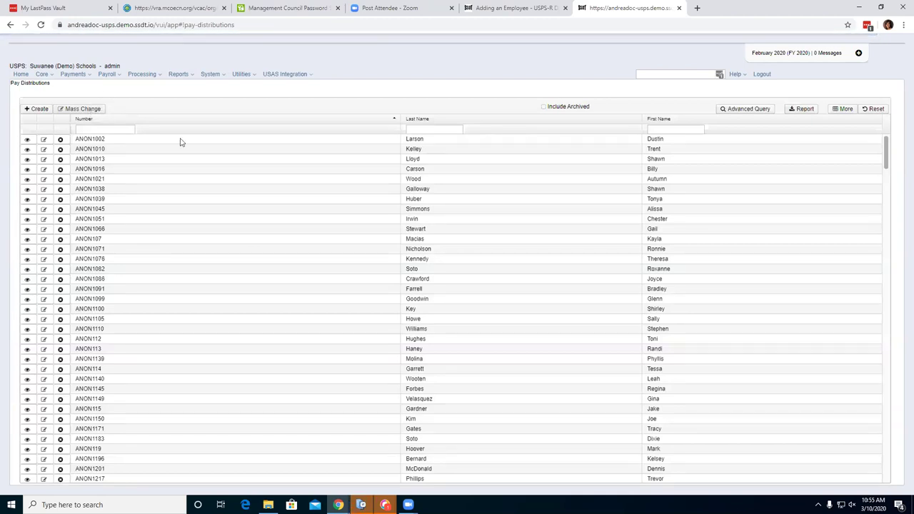
left_click(43, 142)
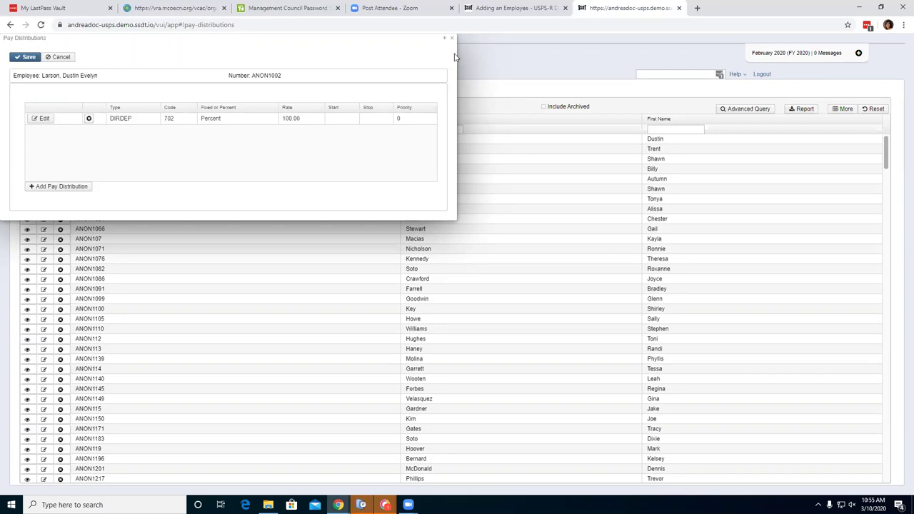
Edit the 702 DIRDEP distribution and switch Fixed Or Percent to Fixed.
left_click(43, 121)
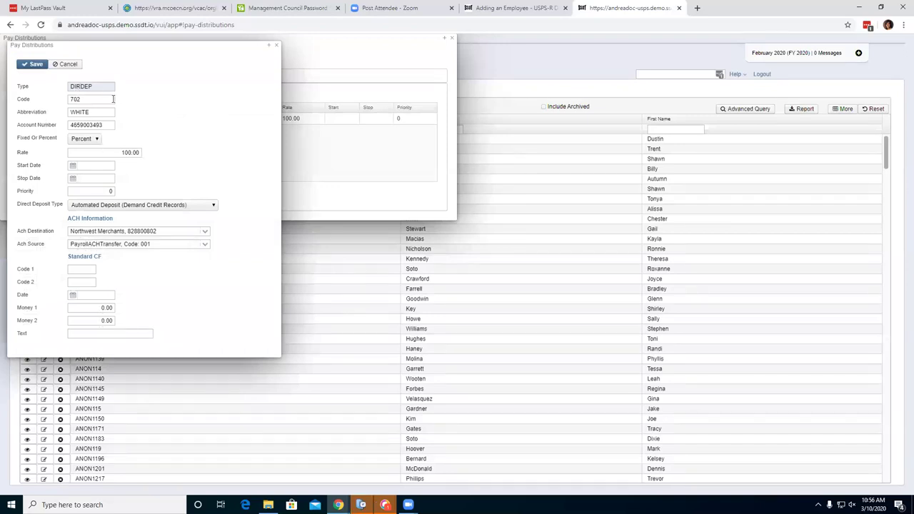
left_click(87, 102)
left_click(98, 139)
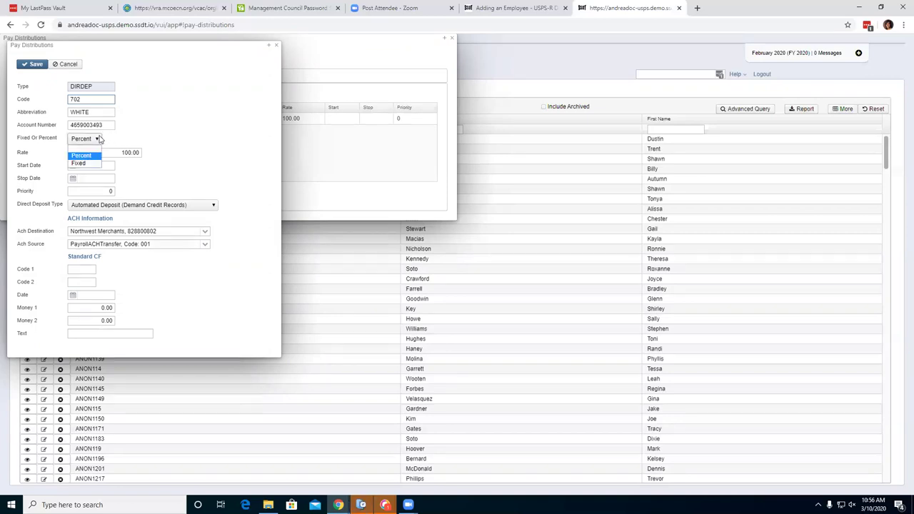
left_click(99, 139)
left_click(98, 139)
left_click(98, 140)
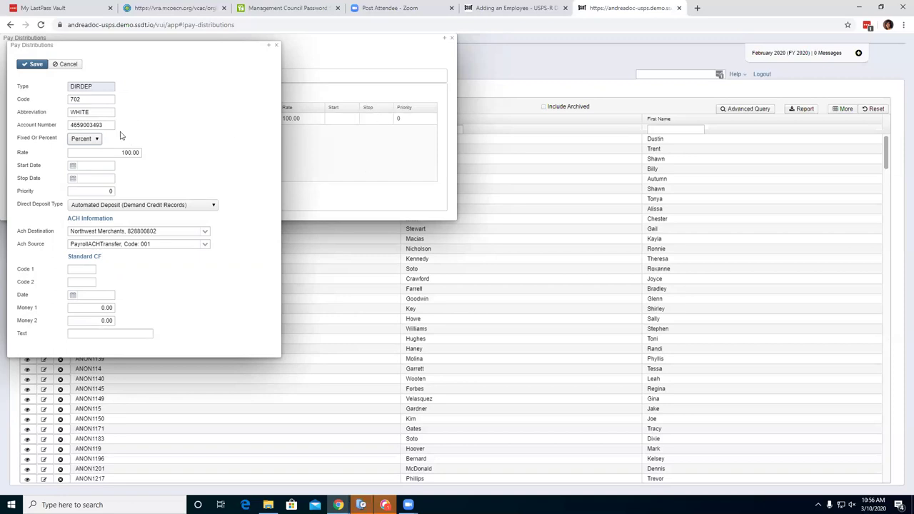
left_click(98, 139)
left_click(87, 163)
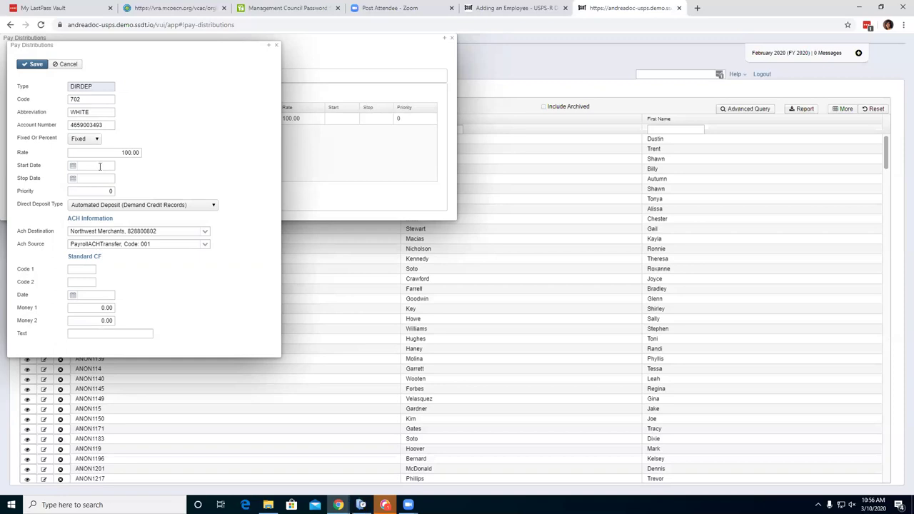
left_click(214, 206)
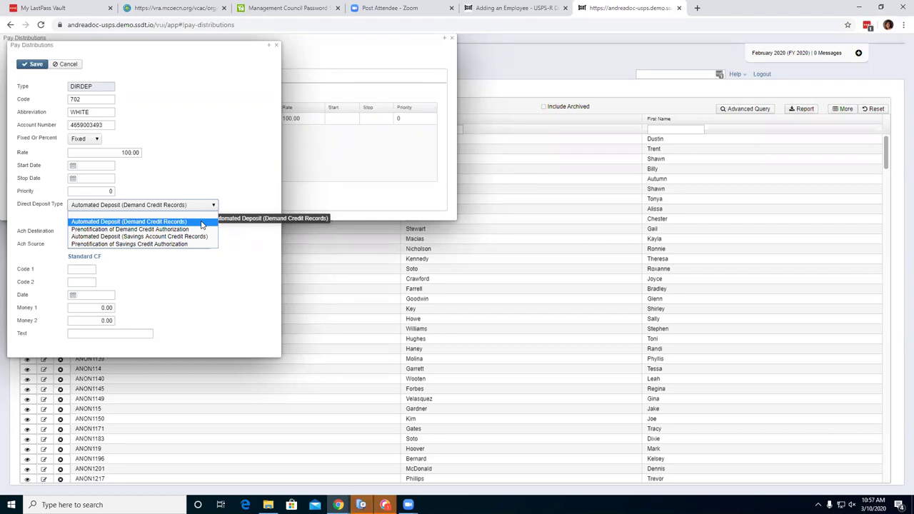
Keep demand-credit deposit type, Northwest Merchants and PayrollACHTransfer, and save the Fixed 702 deposit.
left_click(201, 222)
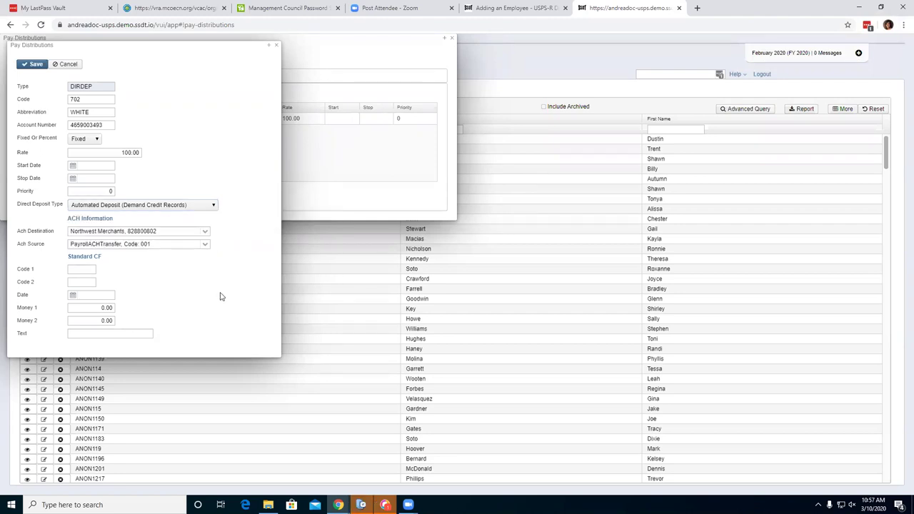
left_click(212, 205)
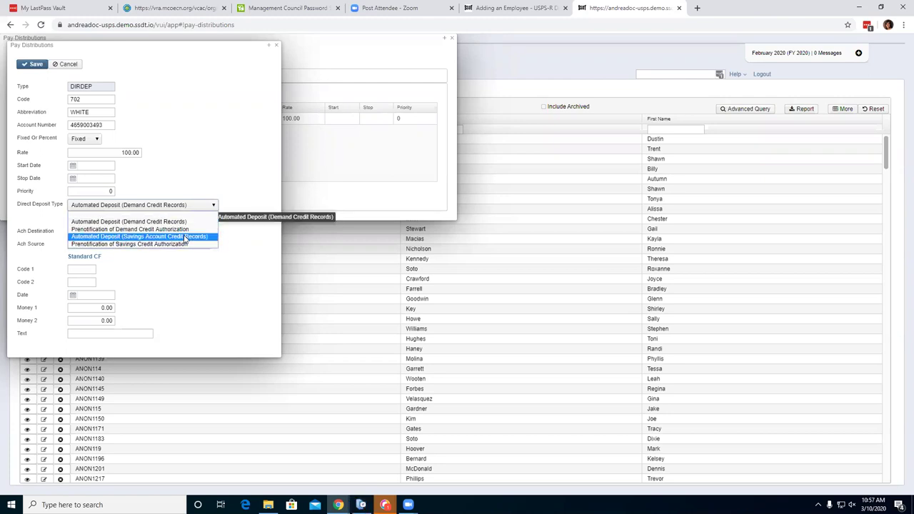
left_click(184, 269)
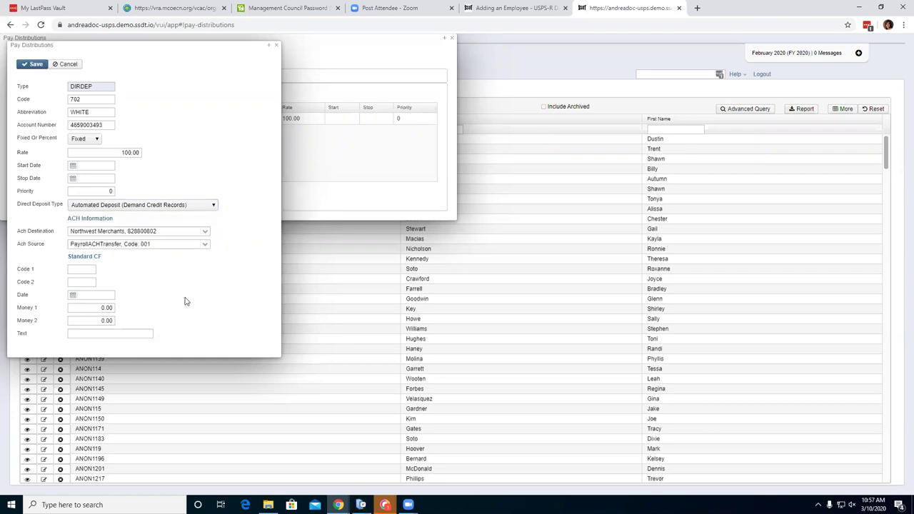
left_click(205, 233)
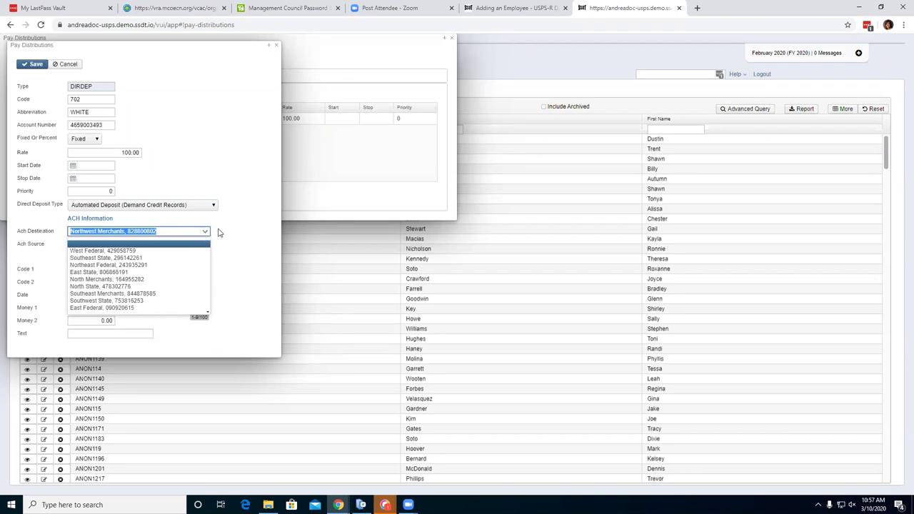
left_click(218, 233)
left_click(208, 244)
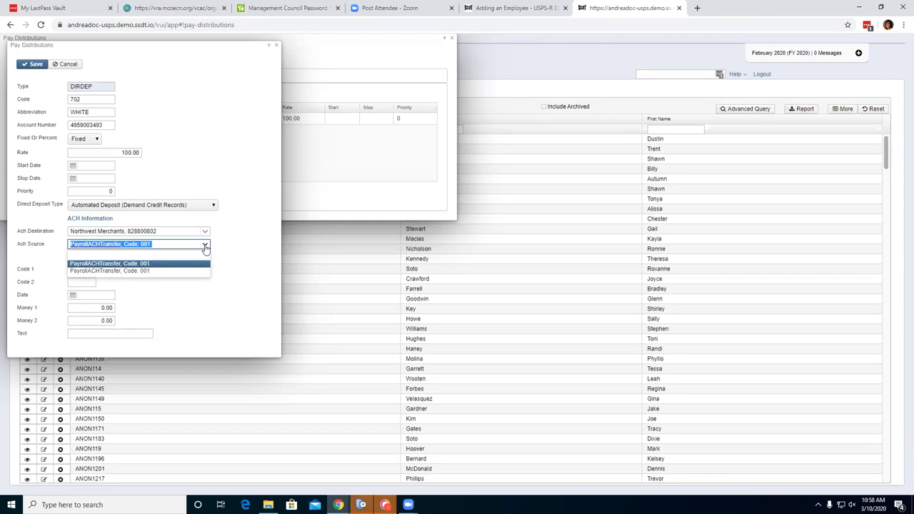
left_click(205, 247)
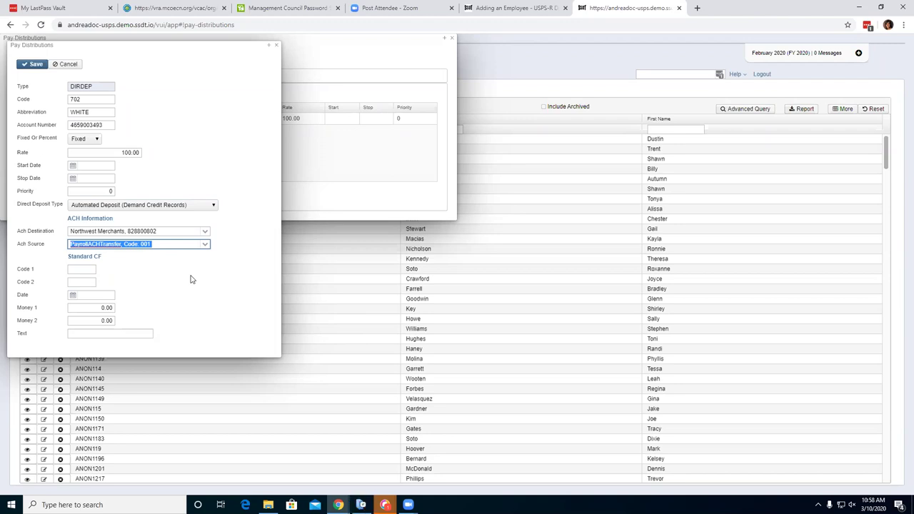
left_click(36, 66)
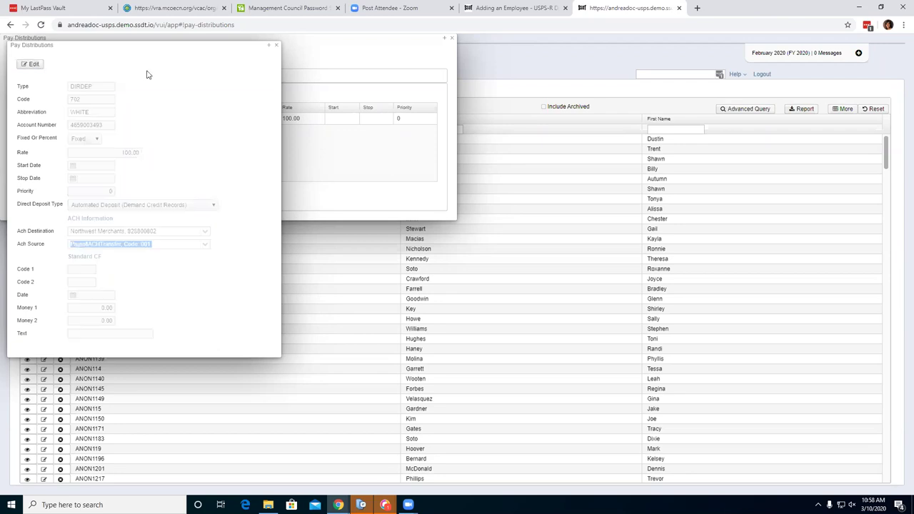
Start another DIRDEP distribution with code 702 and abbreviation 'test'.
left_click(269, 45)
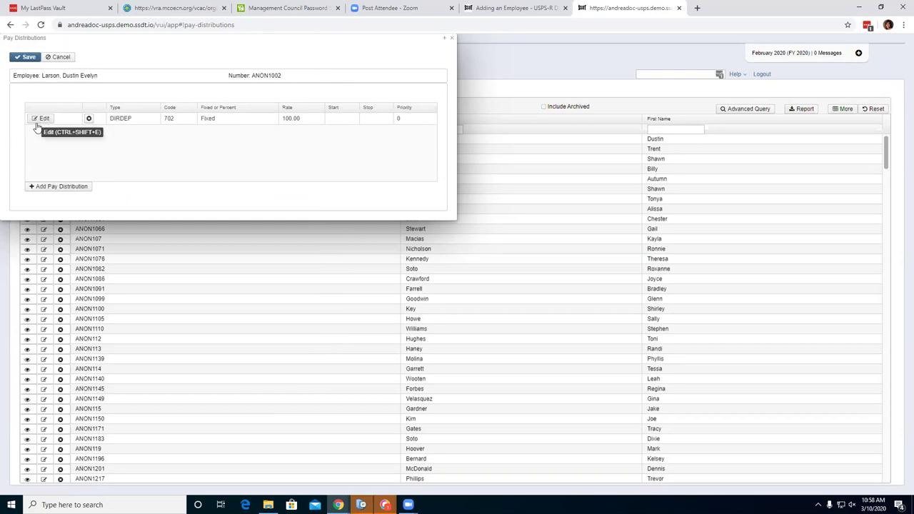
left_click(39, 188)
left_click(67, 65)
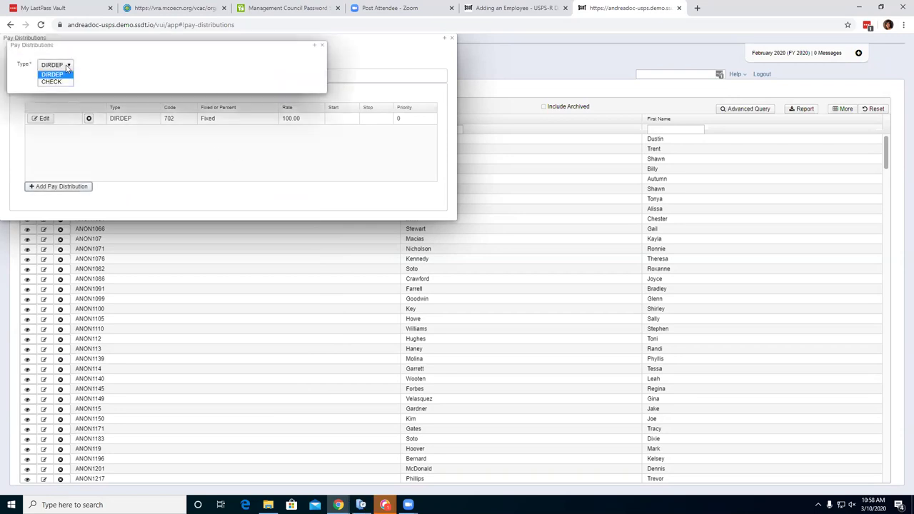
left_click(63, 74)
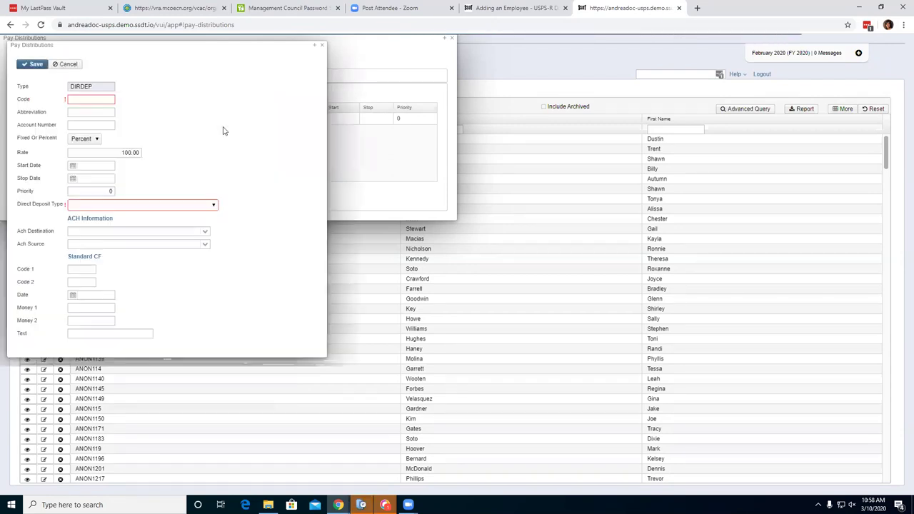
left_click(96, 101)
type("702")
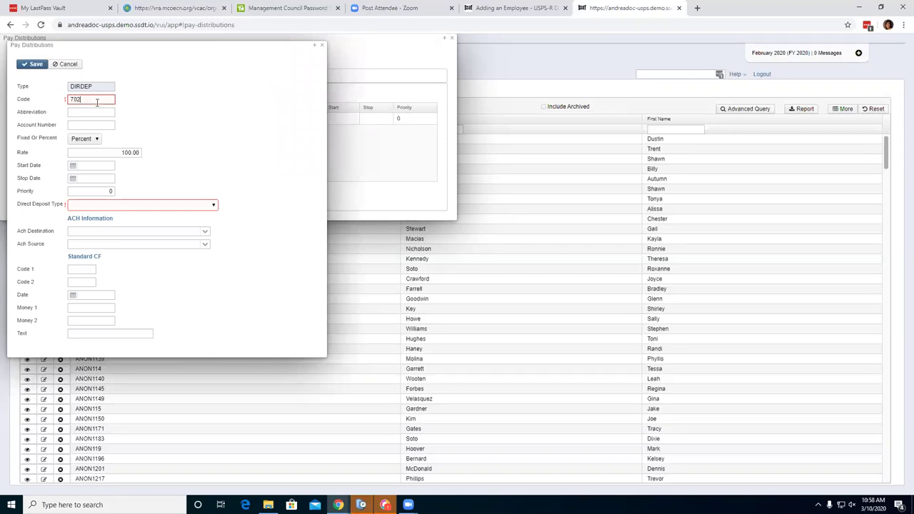
key("Tab")
type("test")
key("Tab")
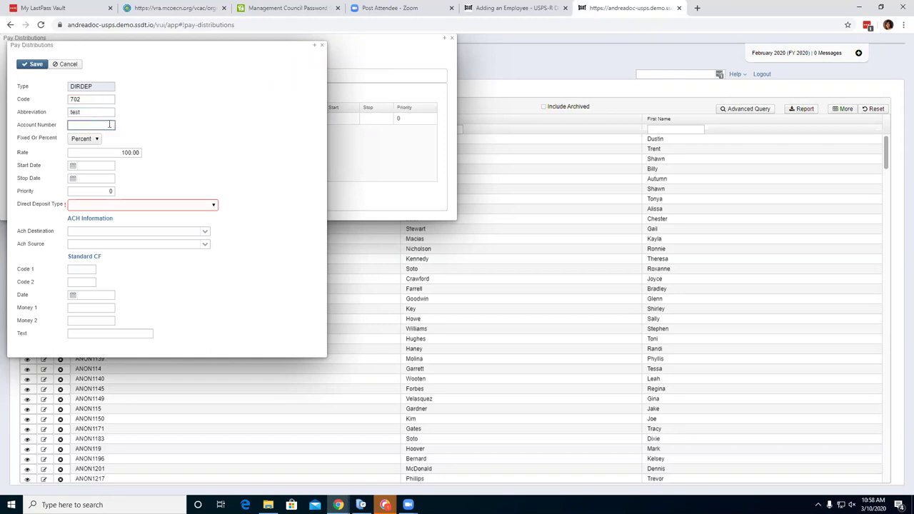
Enter the account number, demand credit deposit type, East State destination and PayrollACHTransfer source.
left_click_drag(274, 43, 728, 78)
left_click(33, 120)
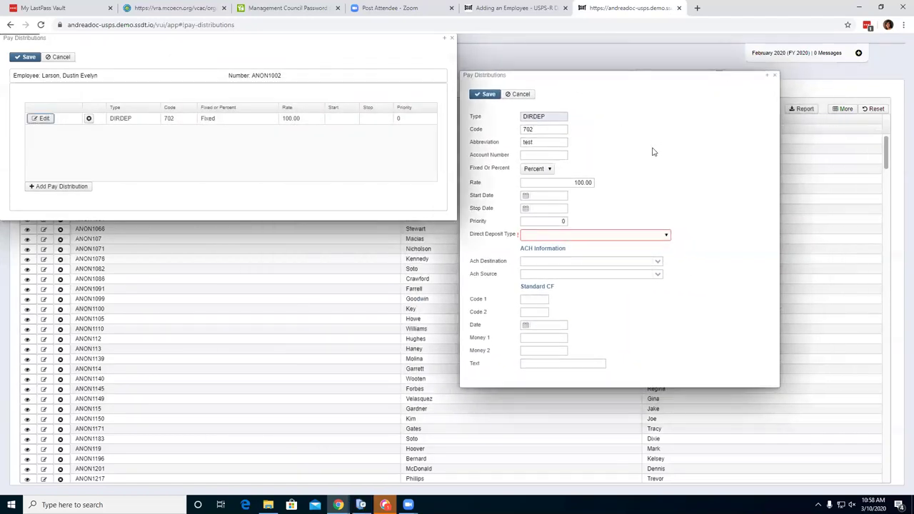
left_click(537, 154)
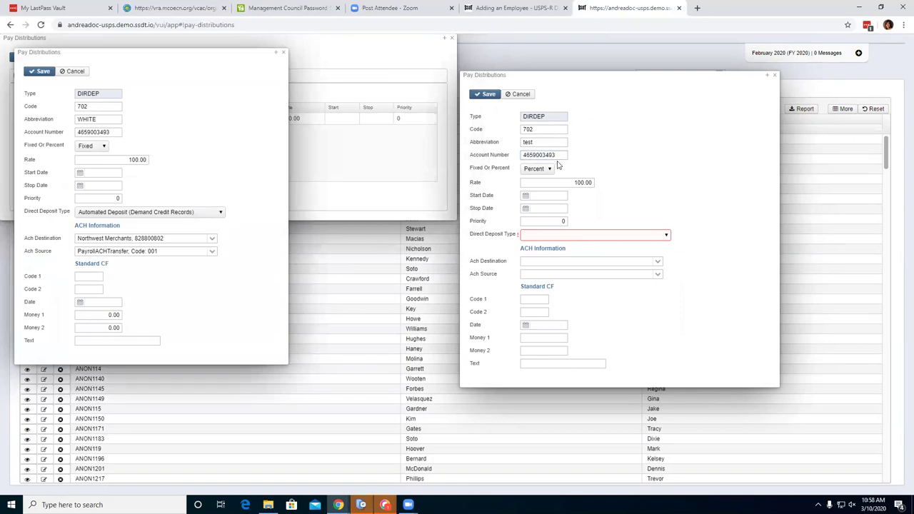
left_click(549, 169)
left_click(662, 240)
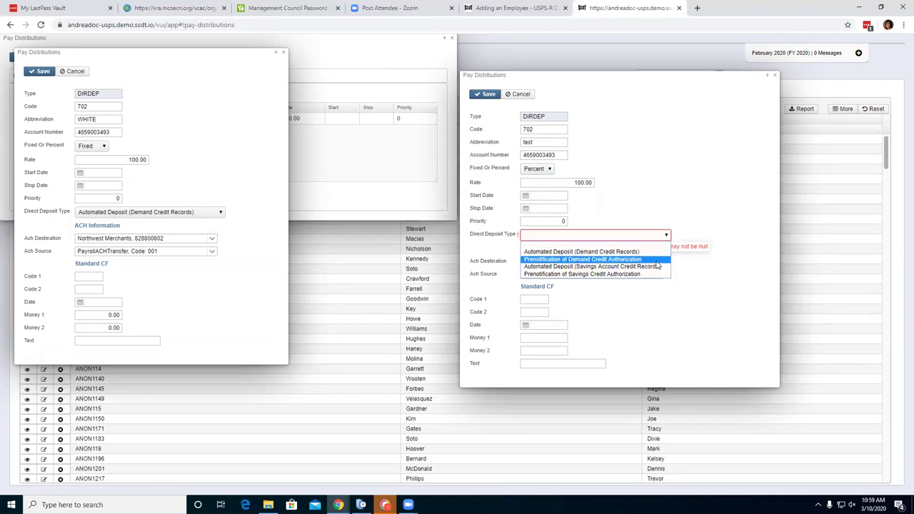
left_click(651, 252)
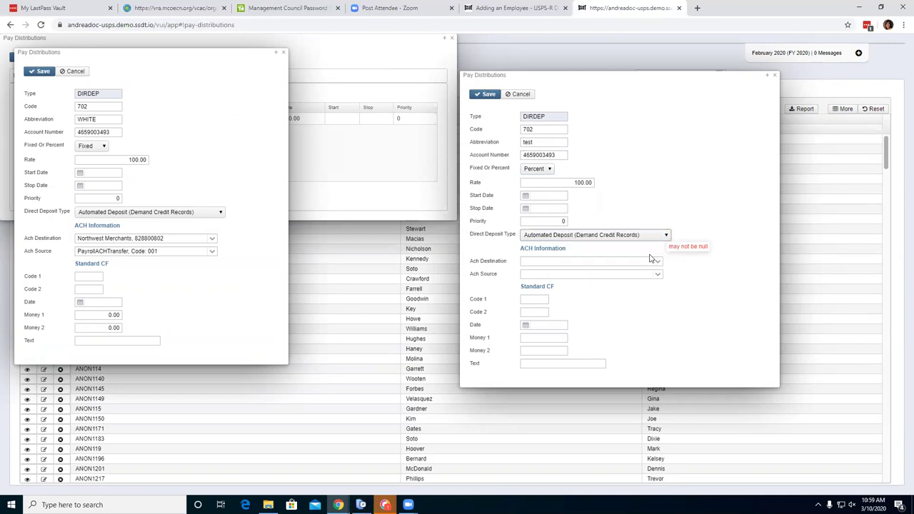
left_click(658, 261)
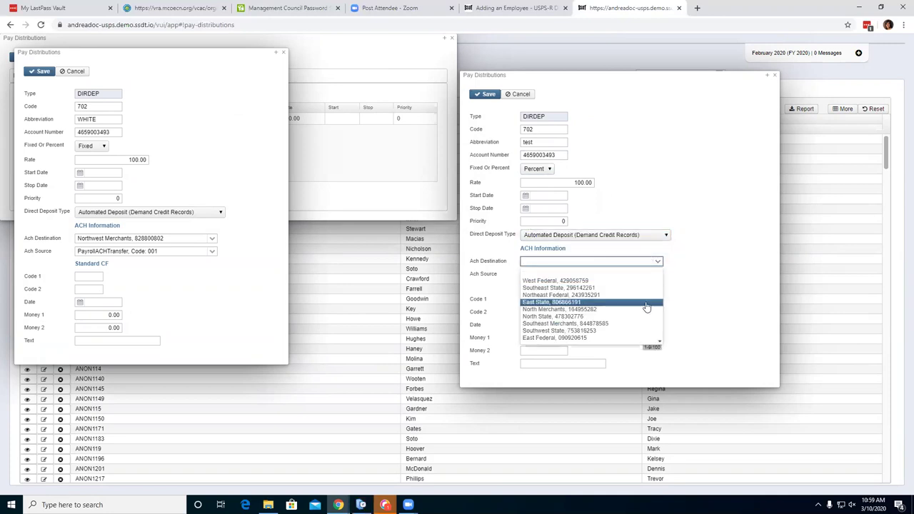
left_click(646, 304)
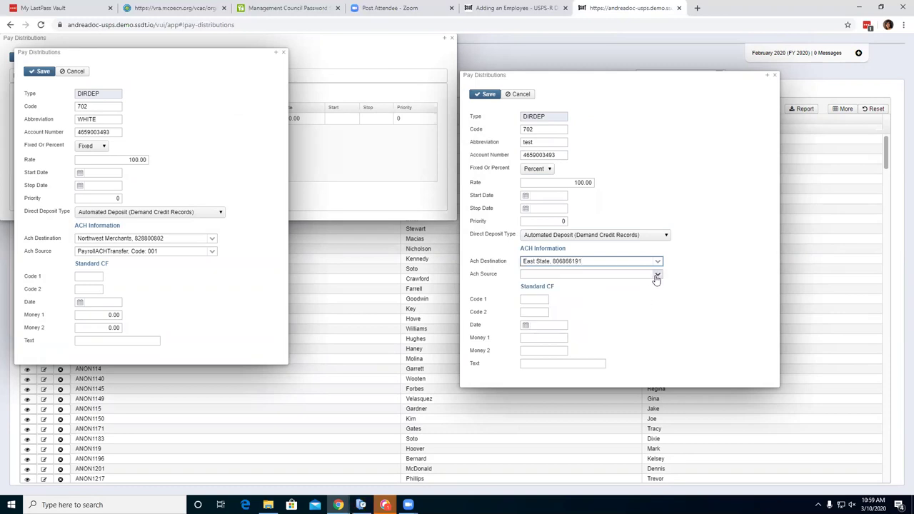
left_click(656, 275)
left_click(642, 294)
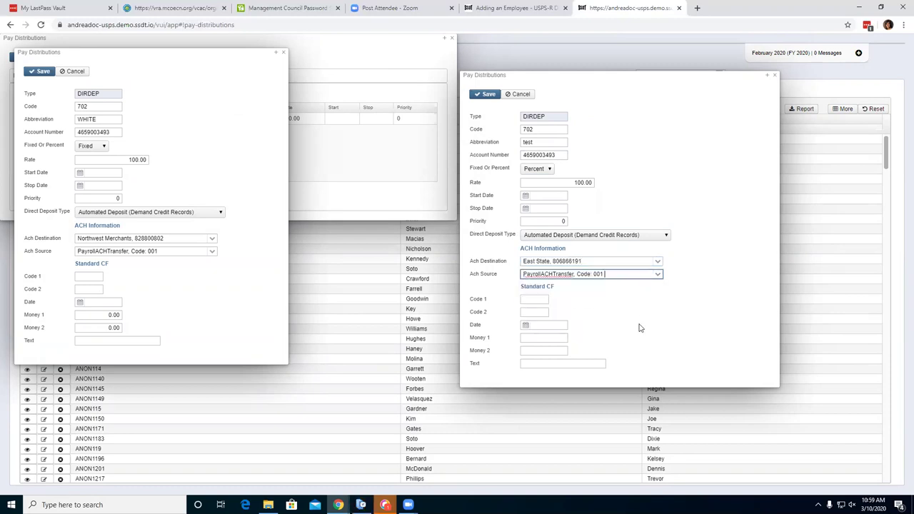
After the duplicate-key error on save, change the code to 703, save, and close.
left_click(490, 95)
left_click(488, 95)
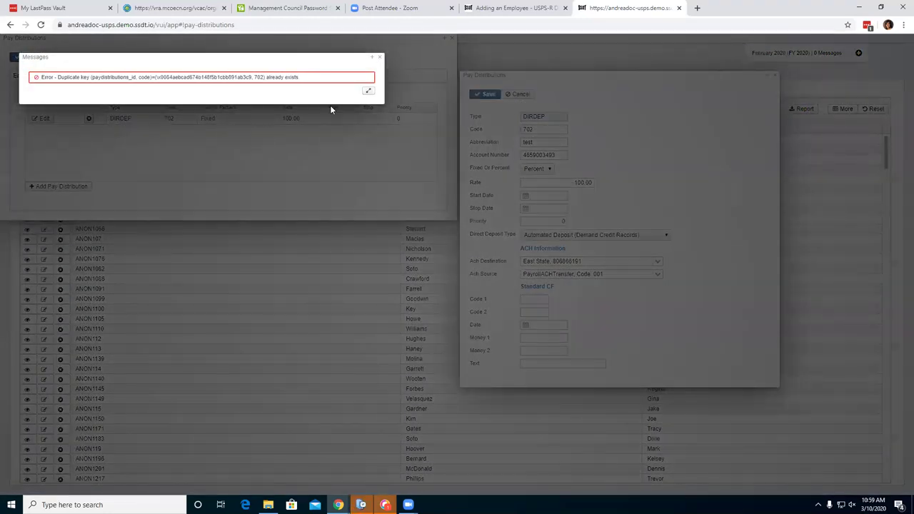
left_click(379, 57)
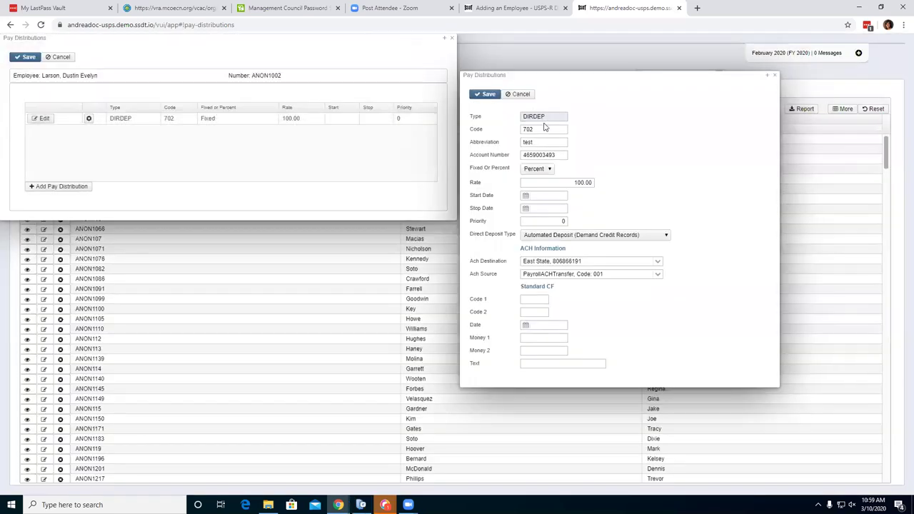
left_click(544, 128)
key("BackSpace")
type("3")
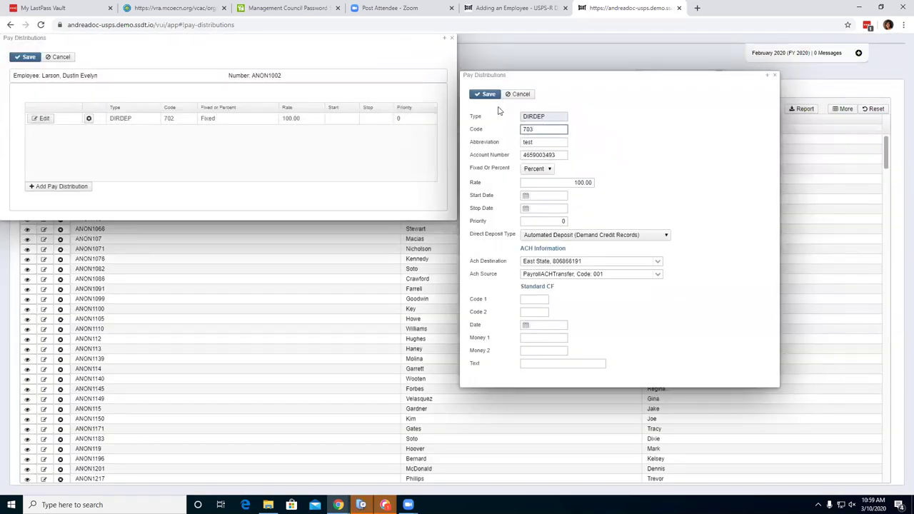
left_click(488, 94)
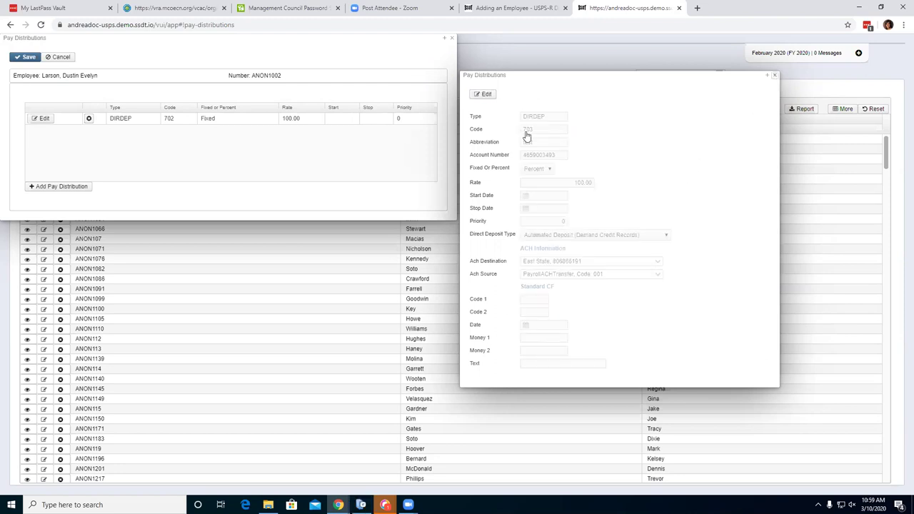
left_click(774, 75)
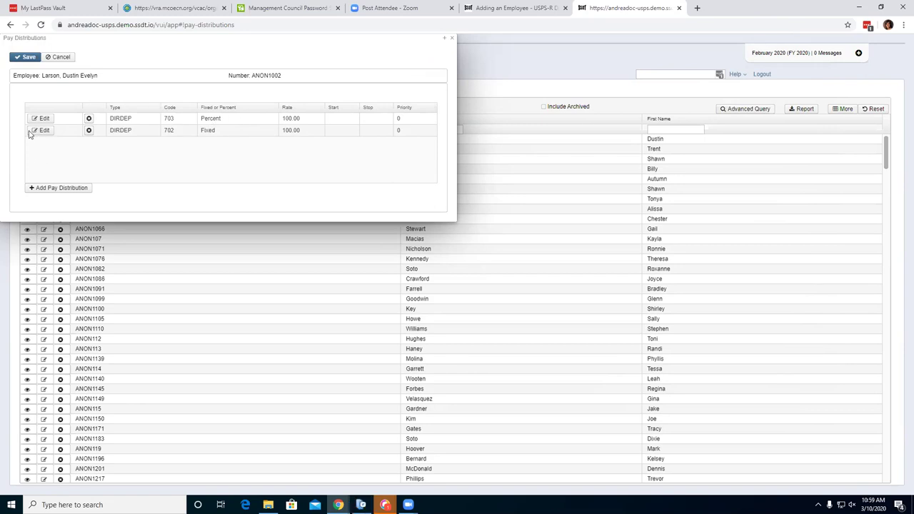
Compare the 702 and 703 distributions side by side, close both, and save the pay distributions.
left_click(40, 130)
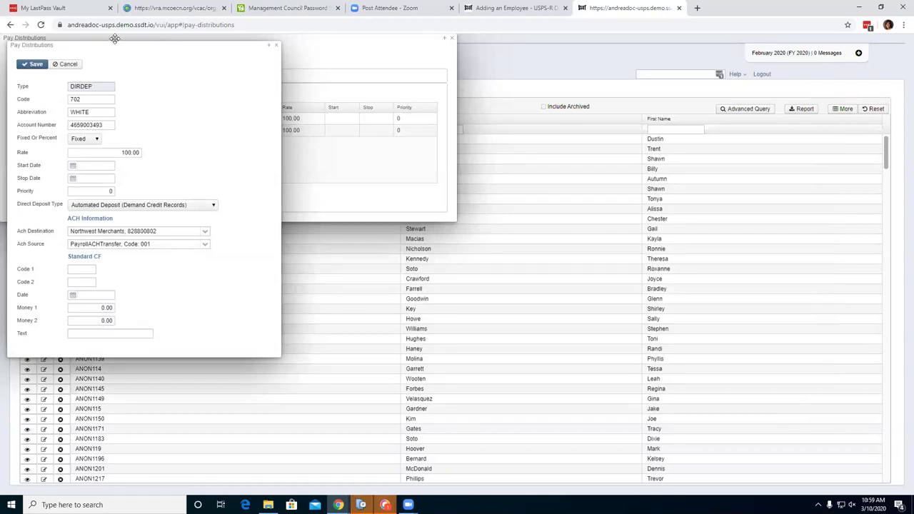
left_click_drag(115, 38, 137, 62)
left_click_drag(190, 76, 563, 97)
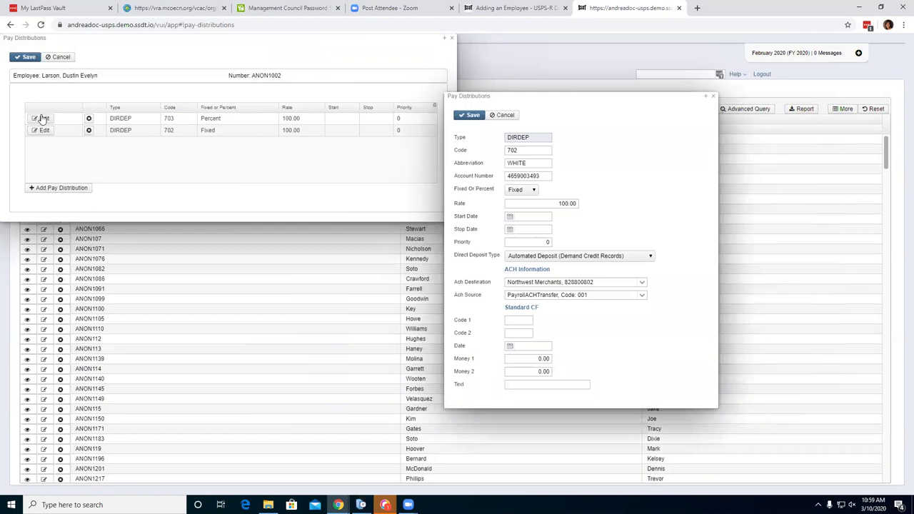
left_click(43, 118)
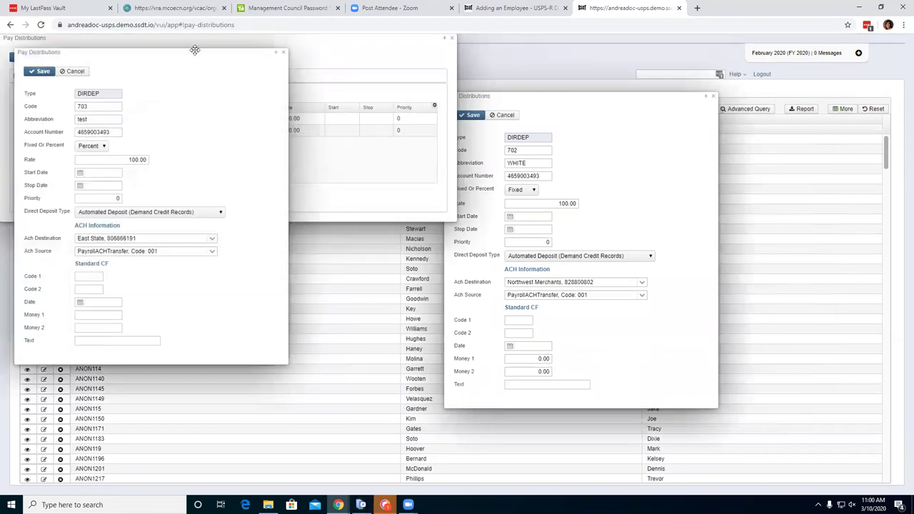
left_click_drag(194, 50, 348, 103)
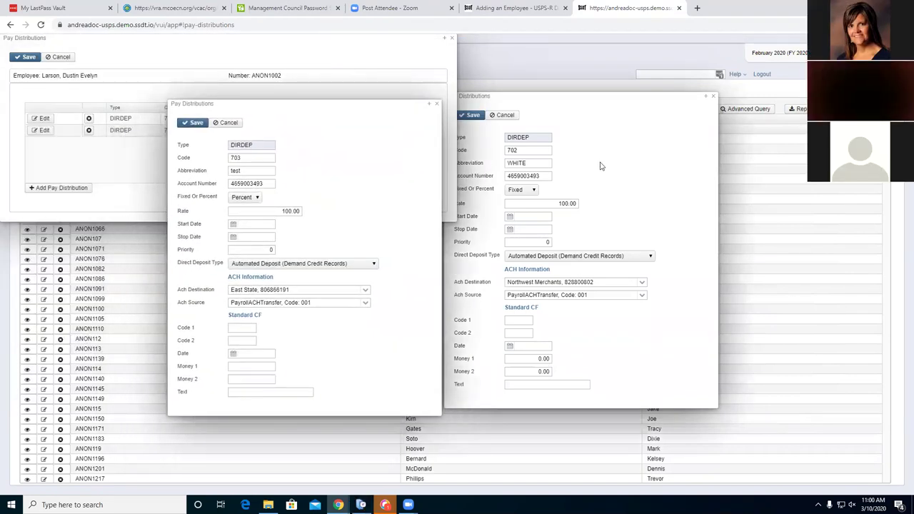
left_click_drag(580, 96, 596, 101)
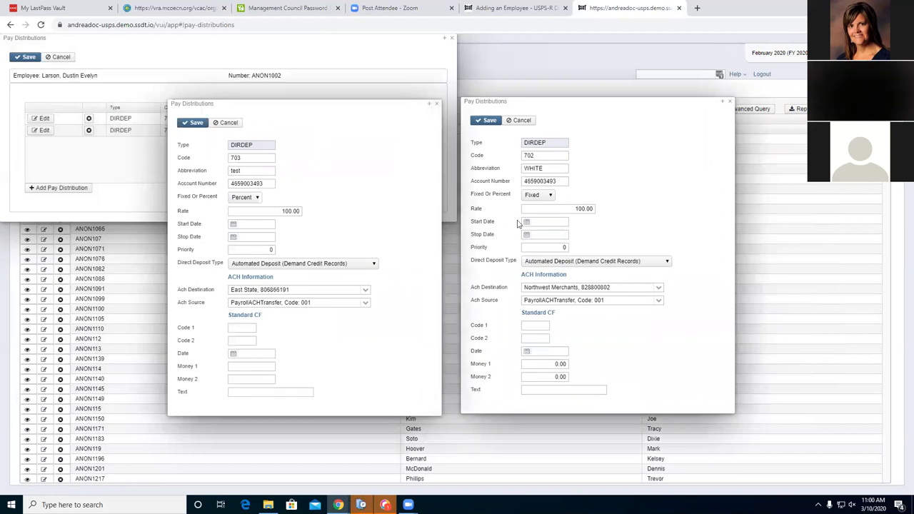
left_click(437, 105)
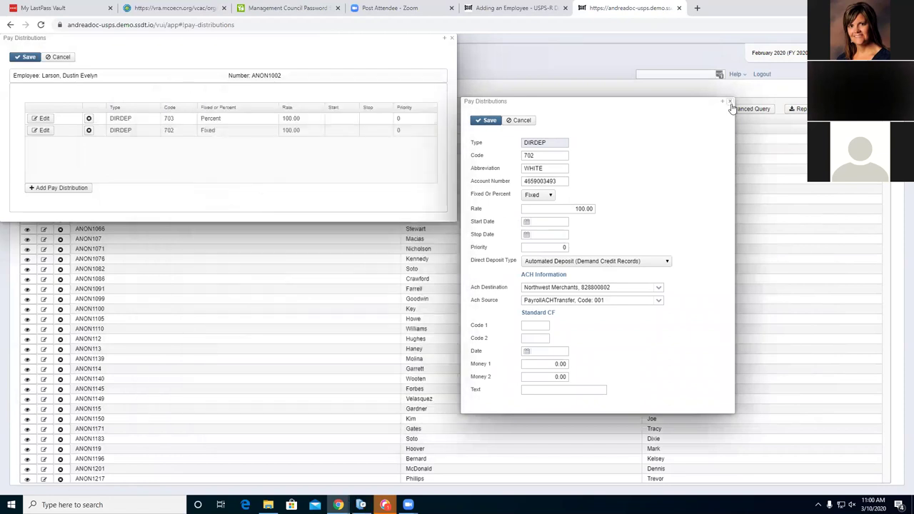
left_click(729, 101)
left_click(15, 63)
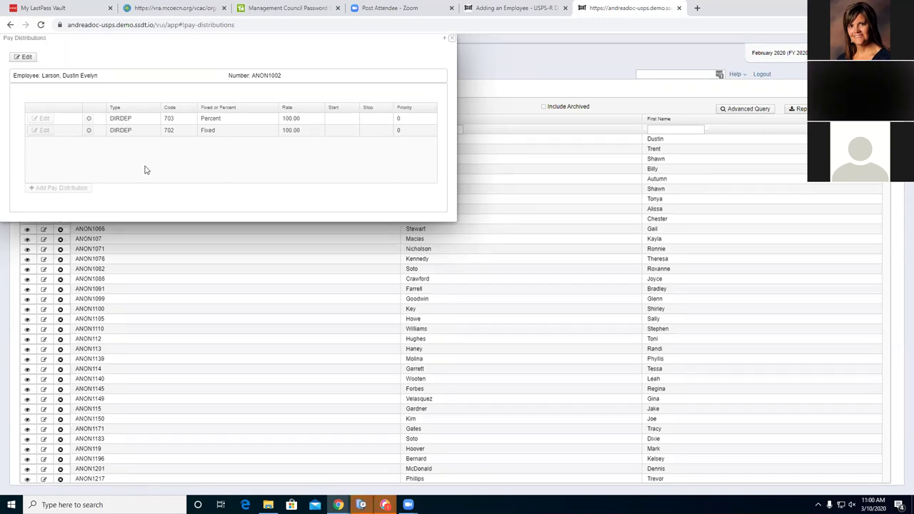
Close the employee's pay distributions and begin a new pay distribution.
left_click(450, 38)
left_click(37, 109)
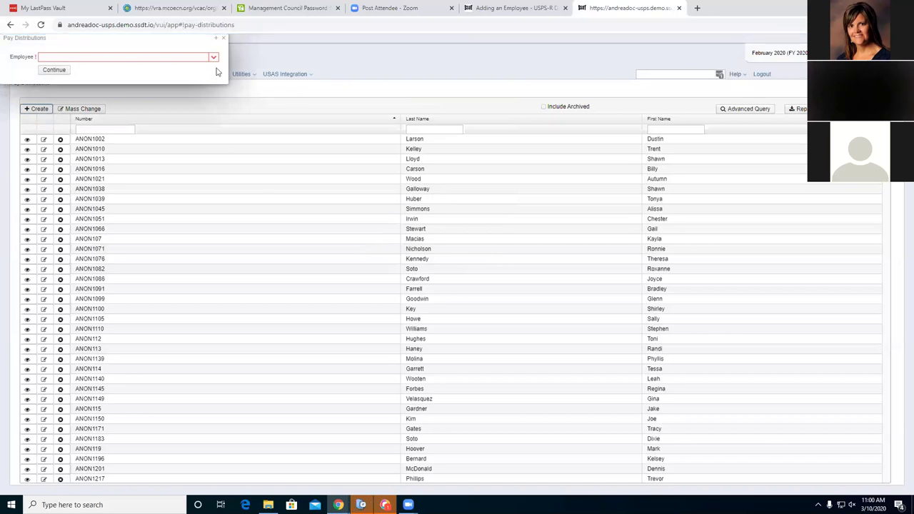
Pick another employee, view their existing distributions, dismiss the info message, and close.
left_click(212, 57)
left_click(202, 112)
left_click(55, 70)
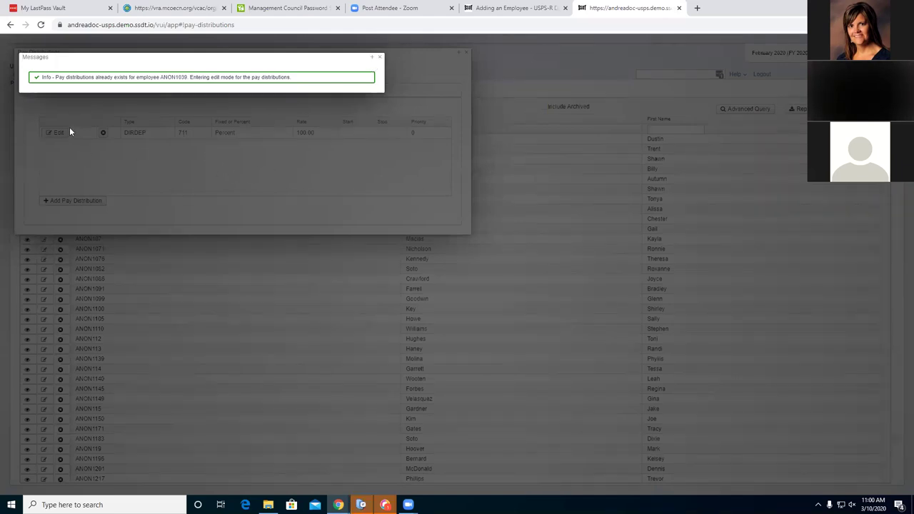
left_click(379, 56)
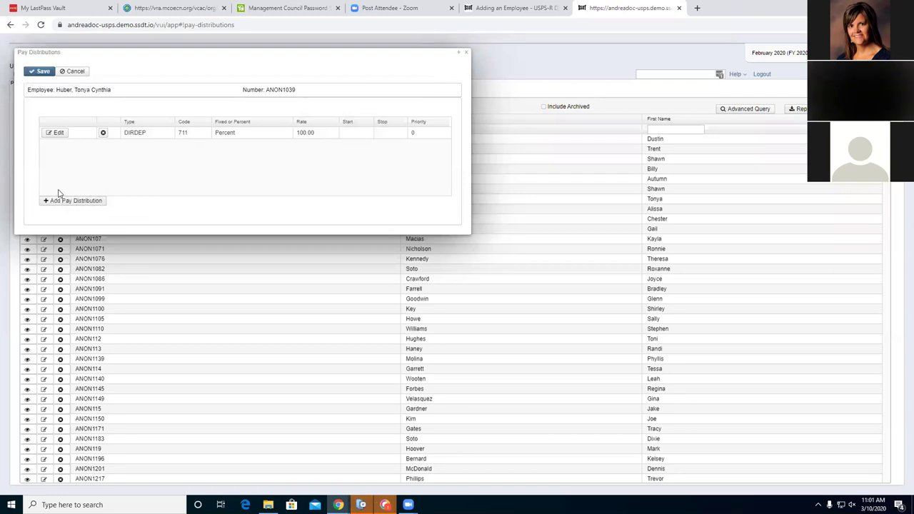
left_click(464, 55)
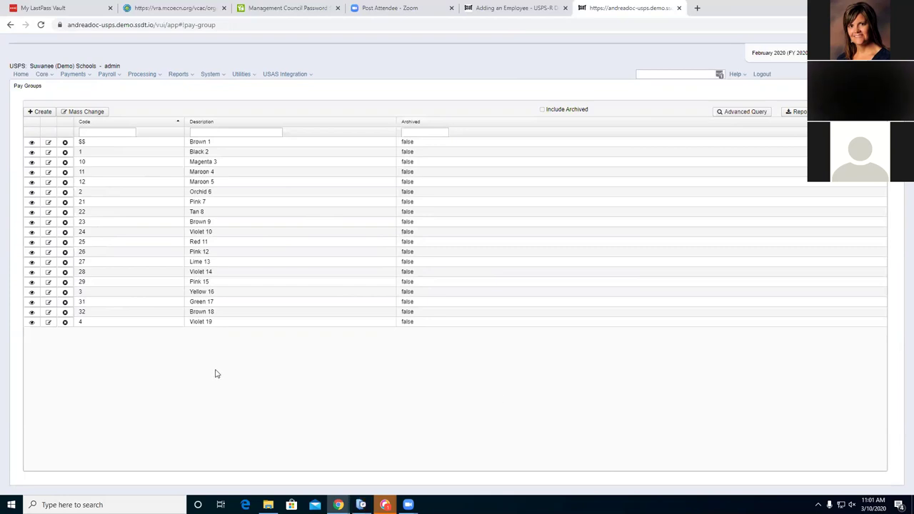
Create a pay group on the dty job calendar with code SEC and description 'sec'.
left_click(35, 112)
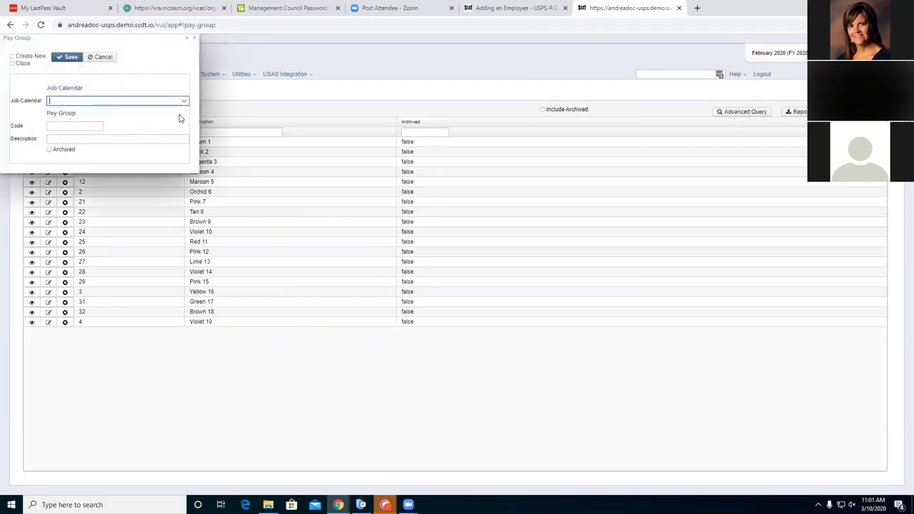
left_click(183, 101)
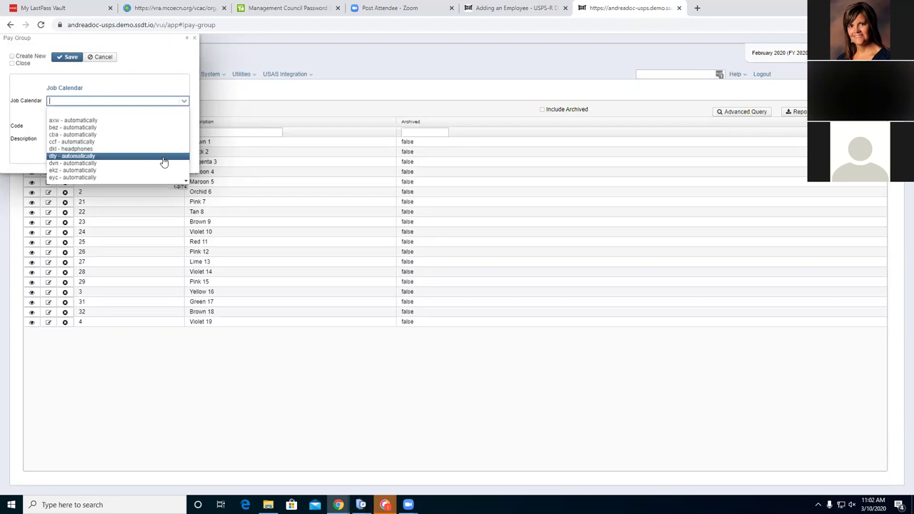
left_click(163, 162)
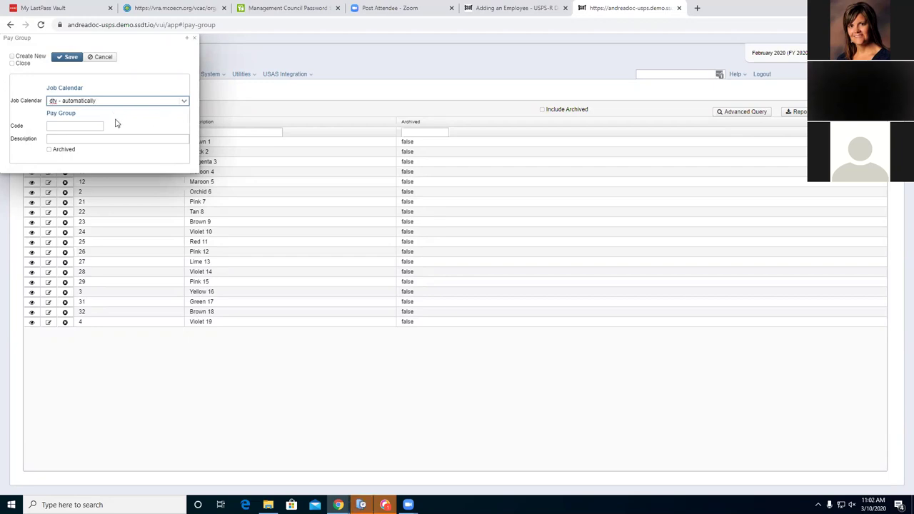
left_click(88, 125)
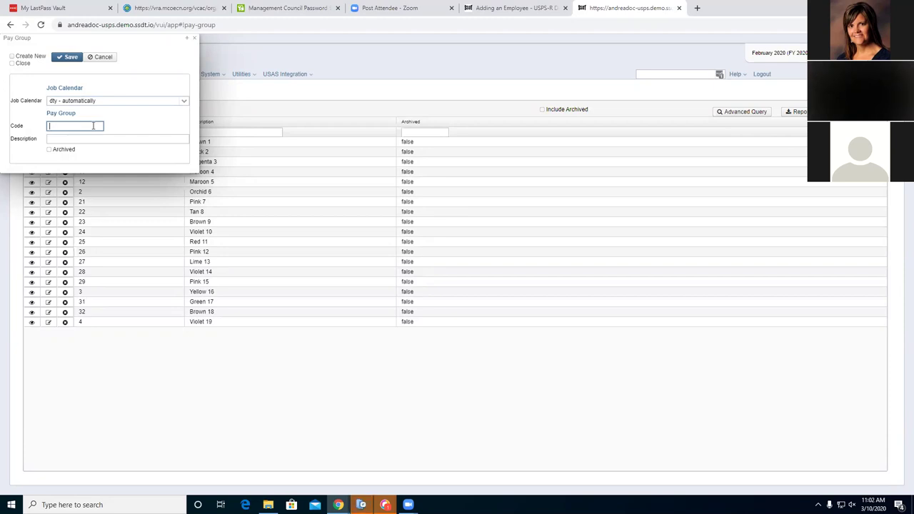
type("SEC")
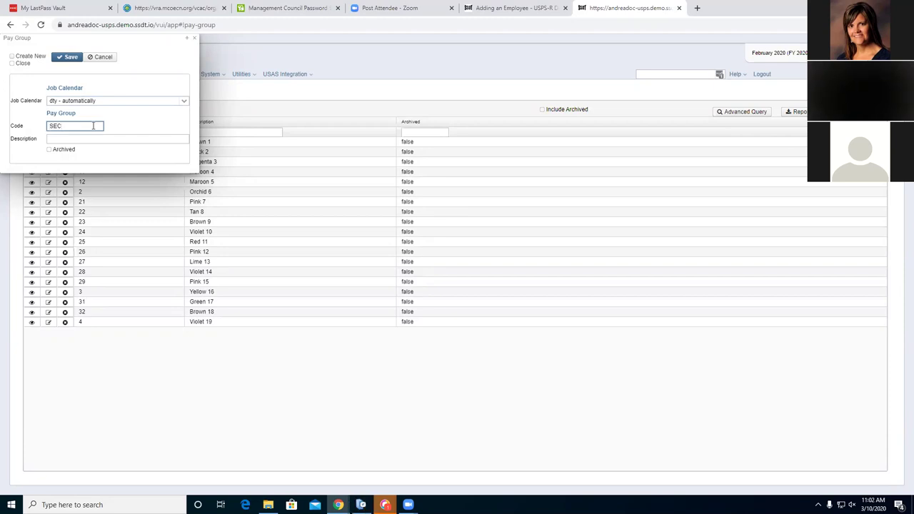
left_click(116, 139)
type("sec")
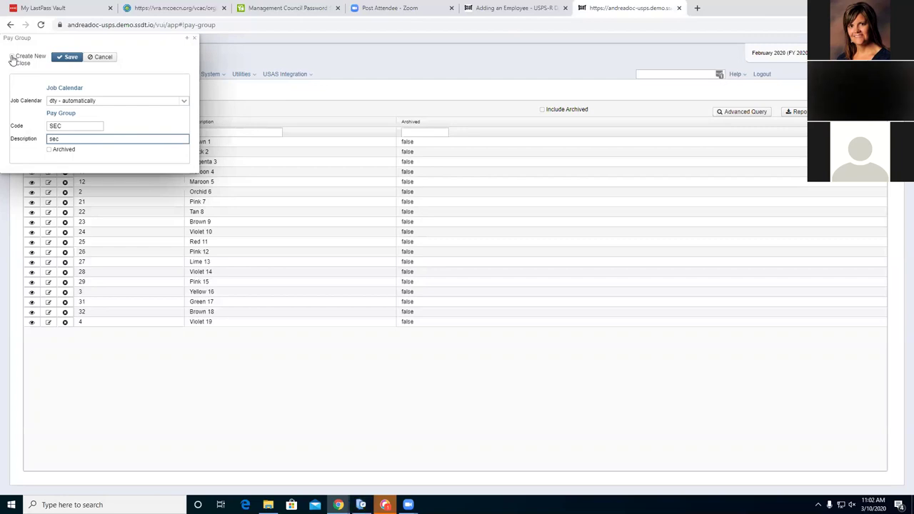
Save the SEC pay group and close the pay group form.
left_click(12, 57)
left_click(70, 57)
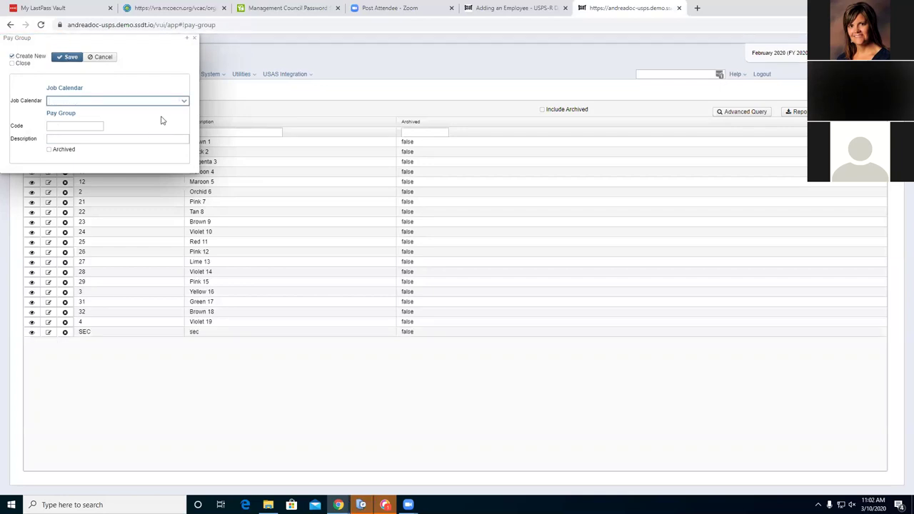
left_click(184, 103)
left_click(174, 76)
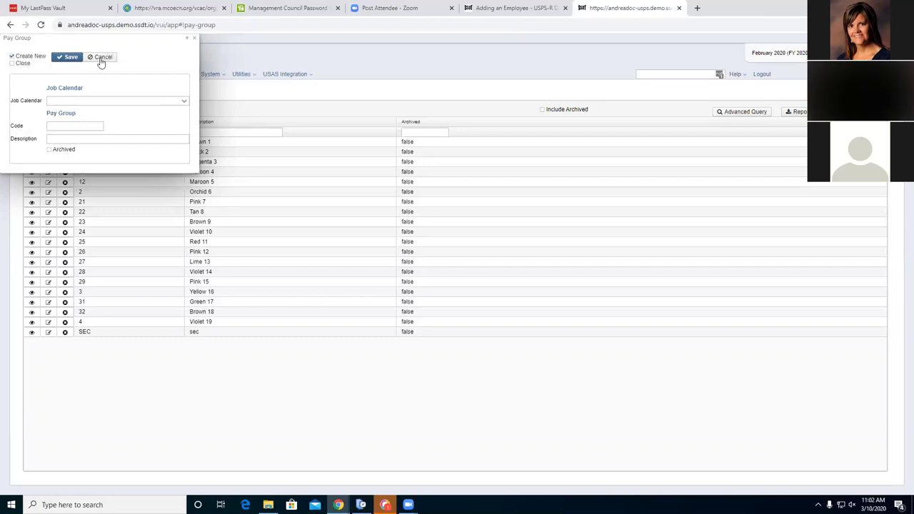
left_click(12, 56)
left_click(11, 63)
left_click(198, 65)
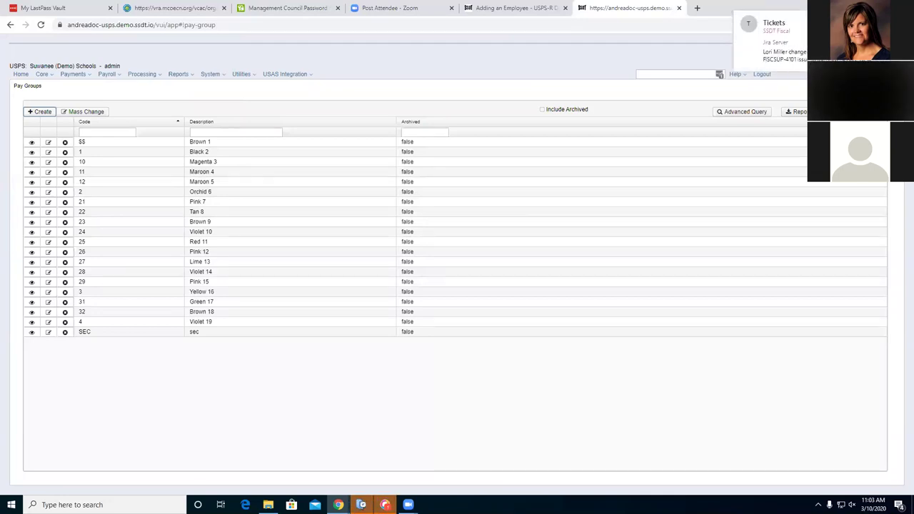
left_click(43, 75)
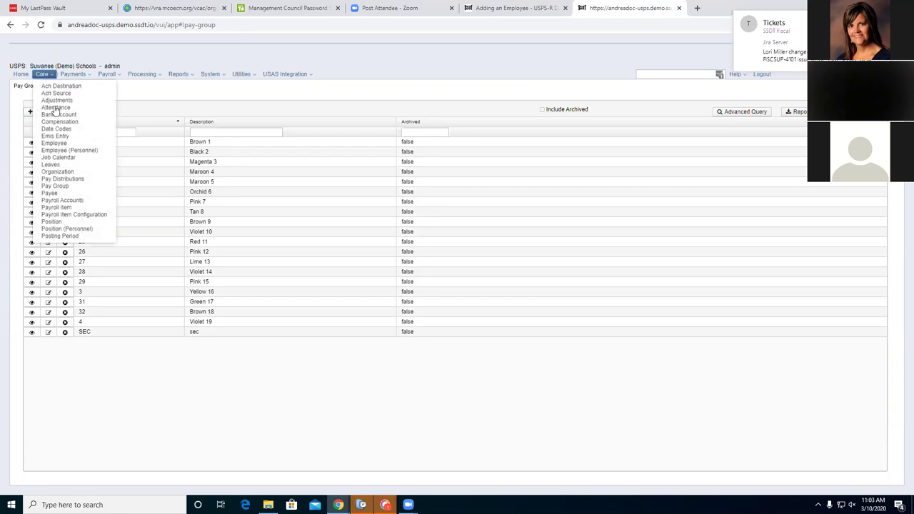
Review the Douglasville Development payee record, set it to close after saving, and close it.
left_click(62, 198)
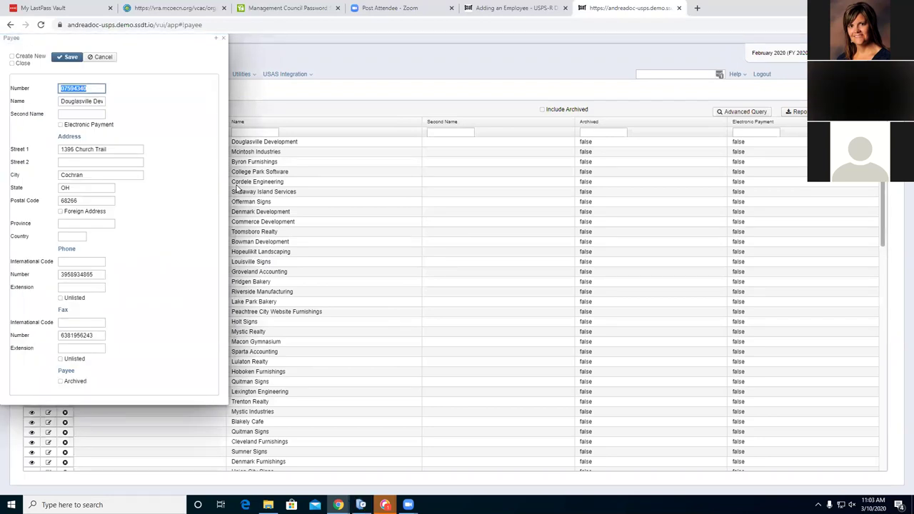
left_click(150, 287)
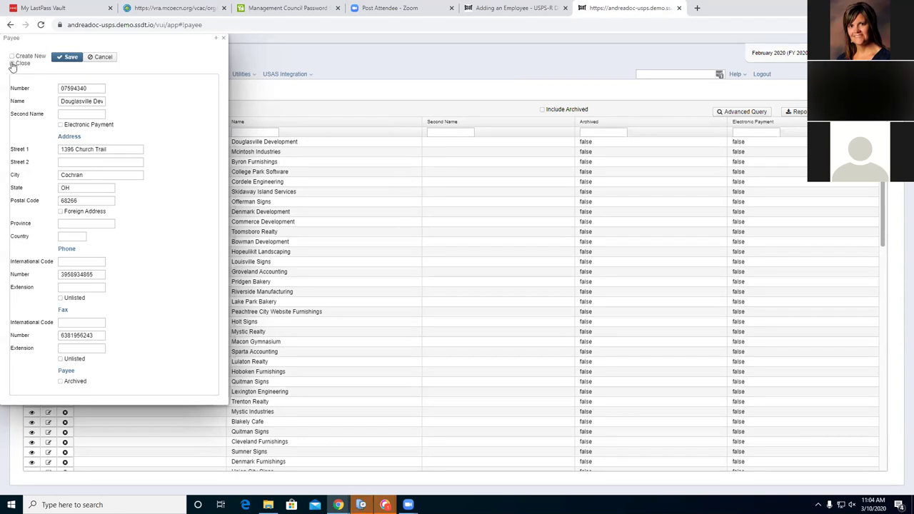
left_click(12, 64)
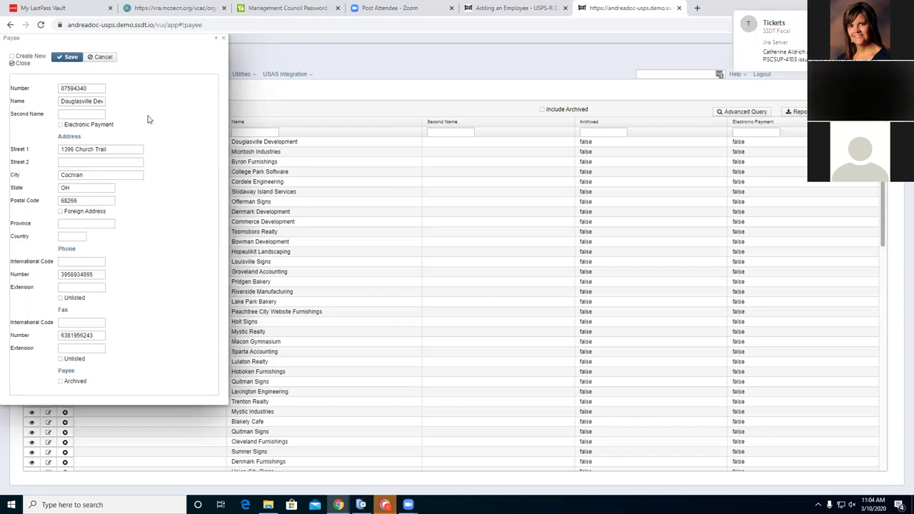
left_click(224, 41)
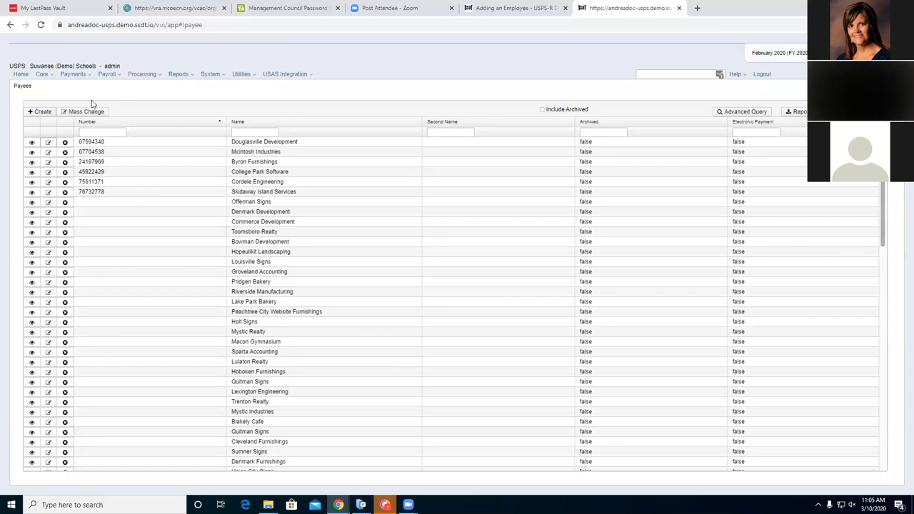
Look through the Processing menu options and dismiss it without choosing.
left_click(144, 75)
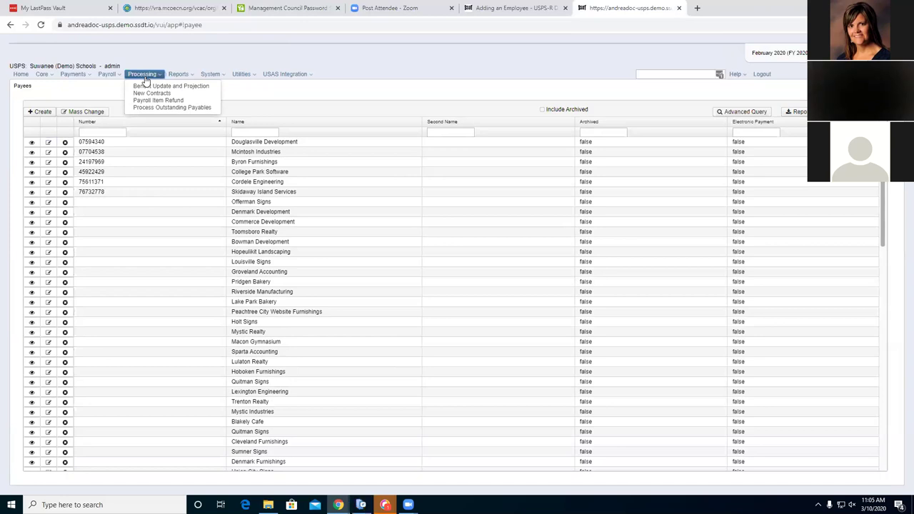
left_click(278, 107)
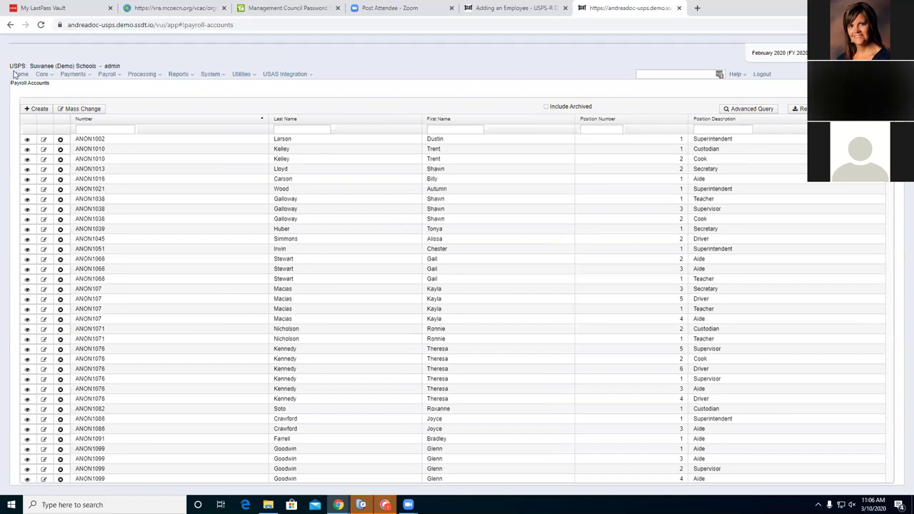
left_click(52, 76)
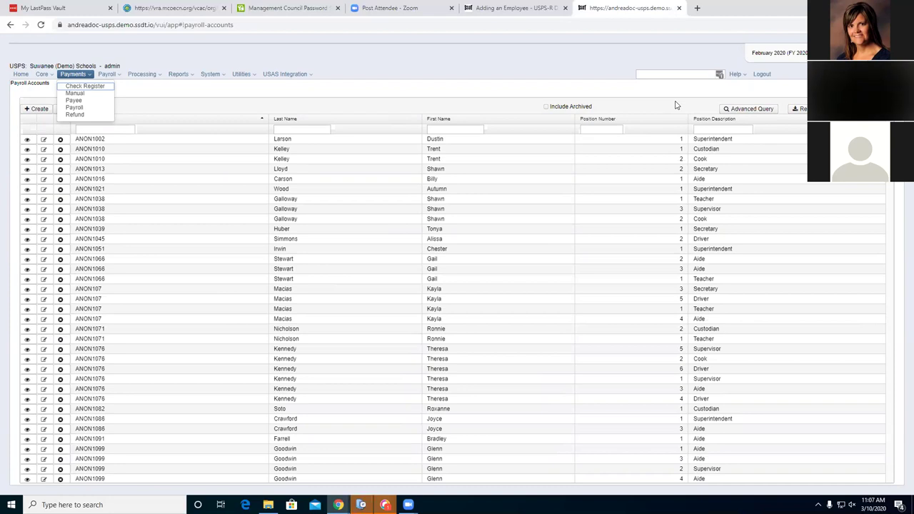
left_click(41, 76)
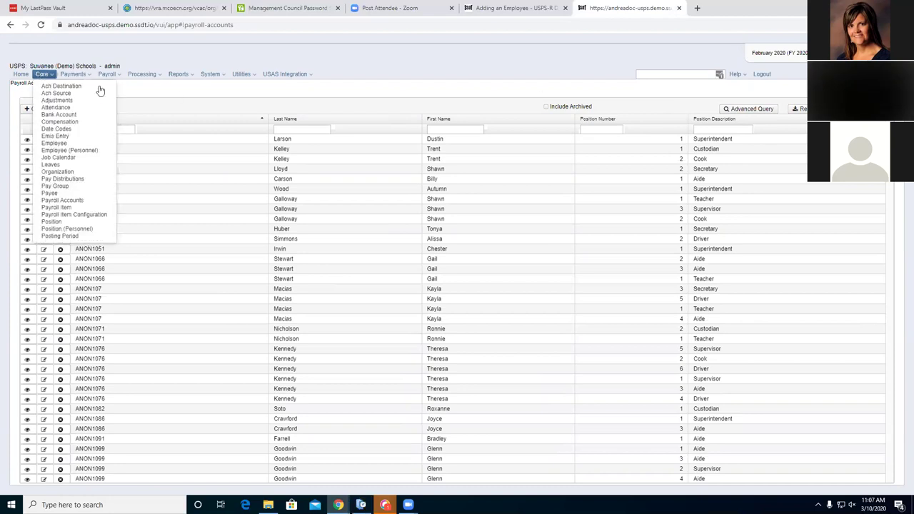
left_click(63, 200)
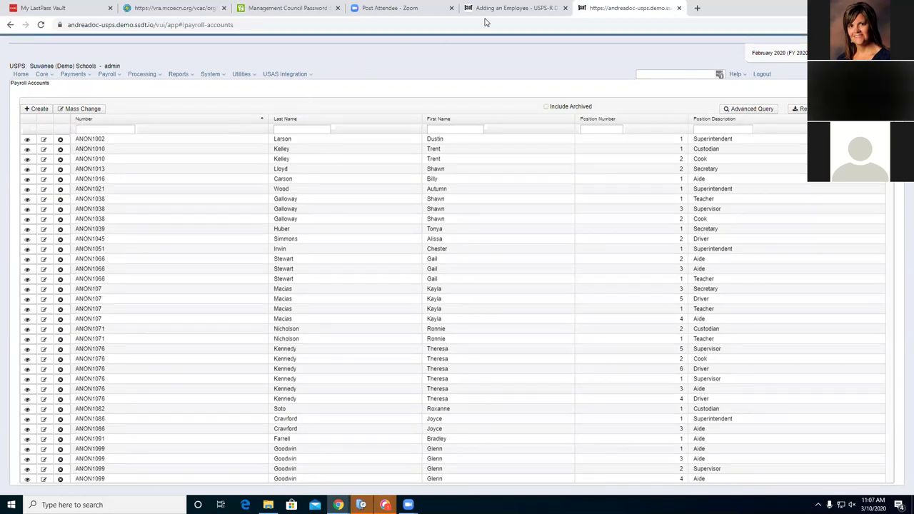
left_click(512, 20)
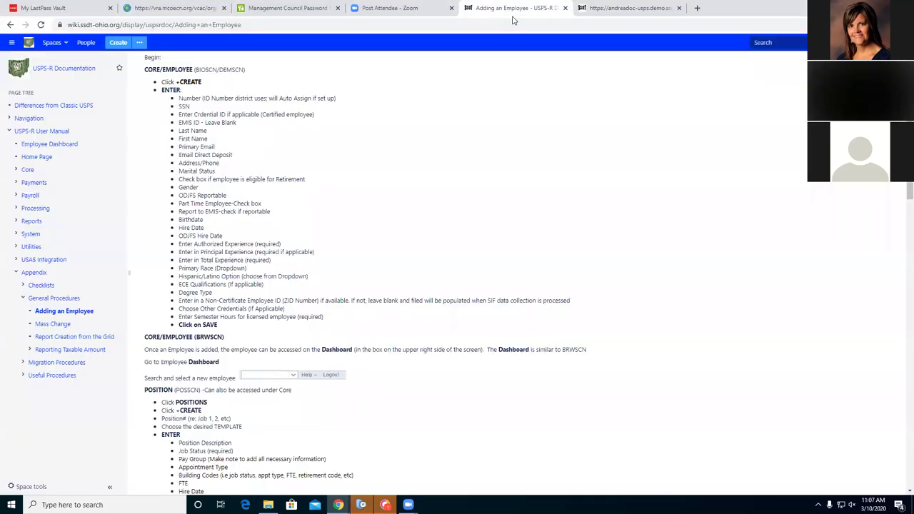
left_click(590, 20)
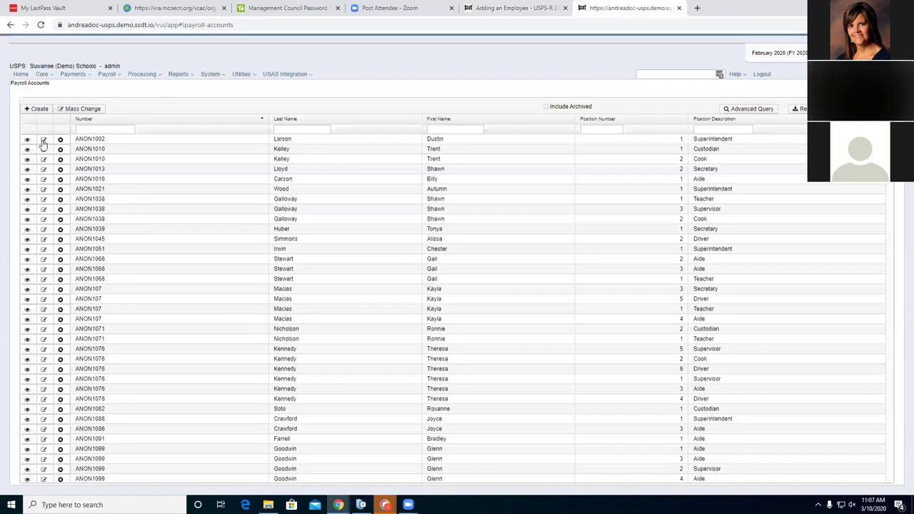
Start a new payroll account for the first employee, find no positions listed, and cancel with Escape.
left_click(40, 111)
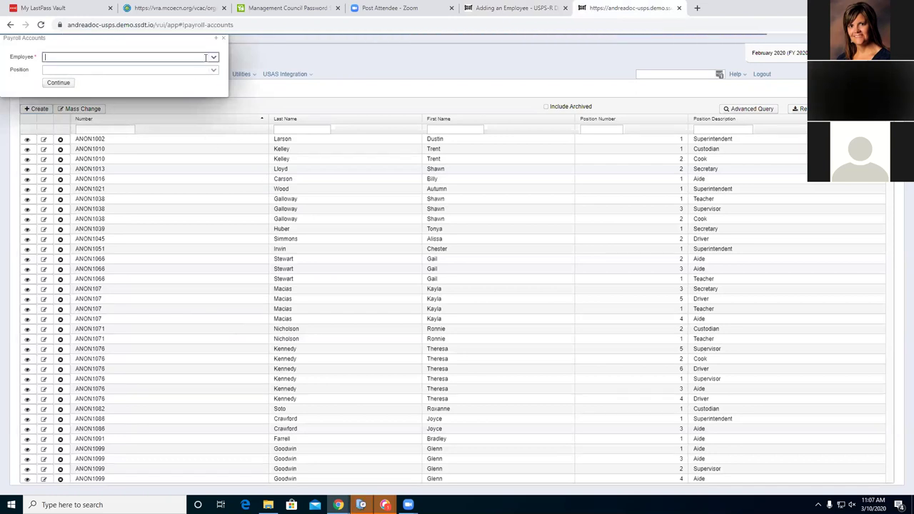
left_click(213, 58)
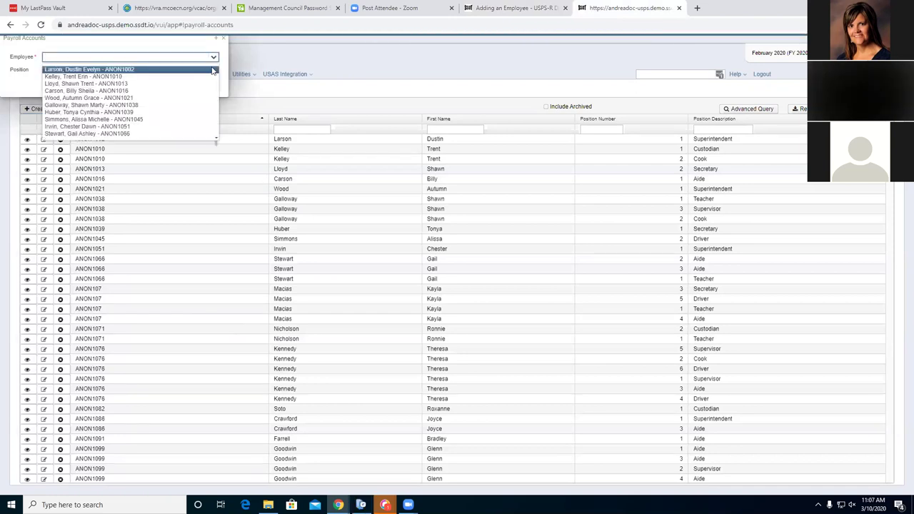
left_click(199, 71)
left_click(213, 72)
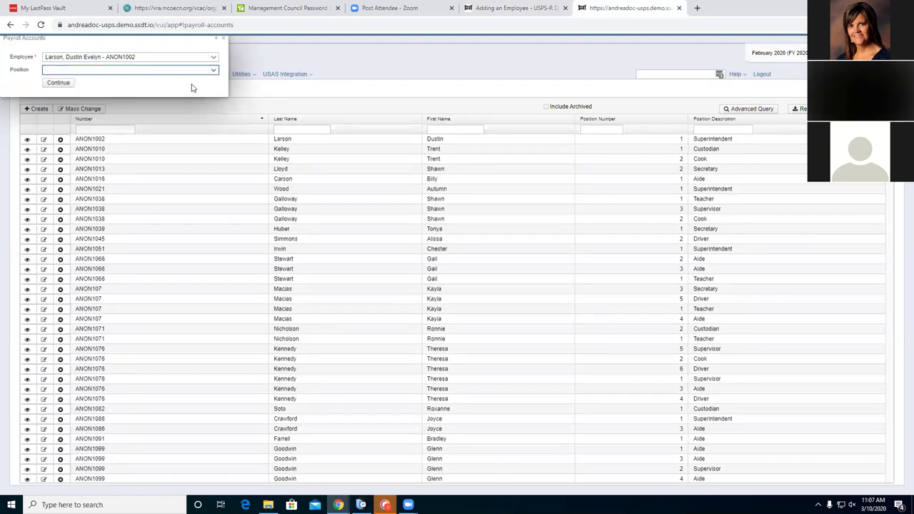
left_click(213, 71)
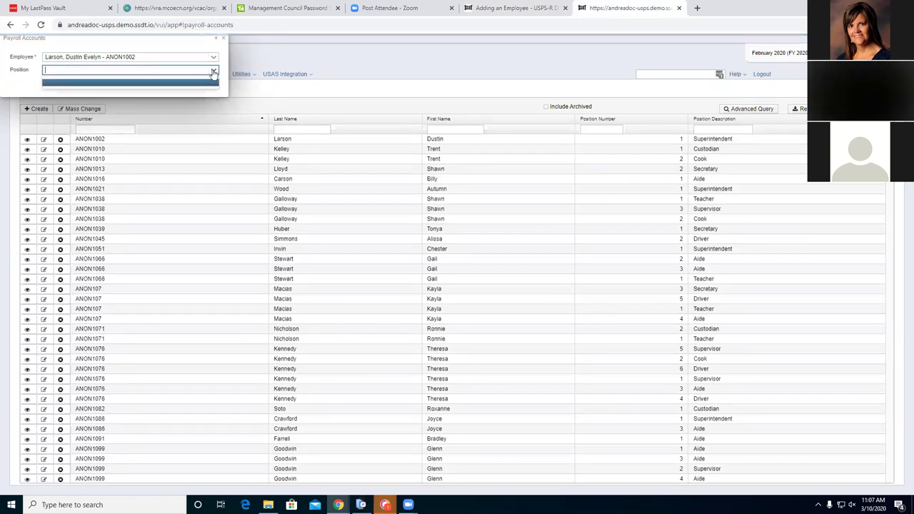
left_click(213, 71)
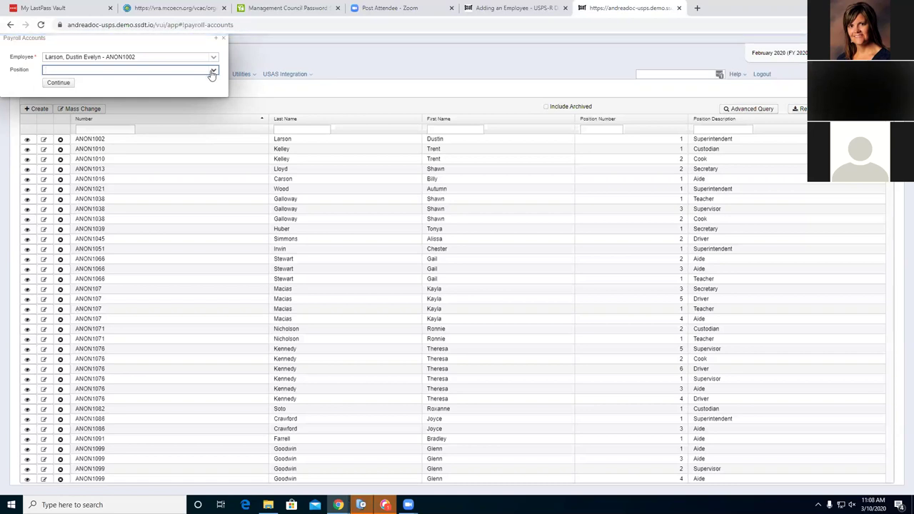
left_click(213, 73)
left_click(213, 74)
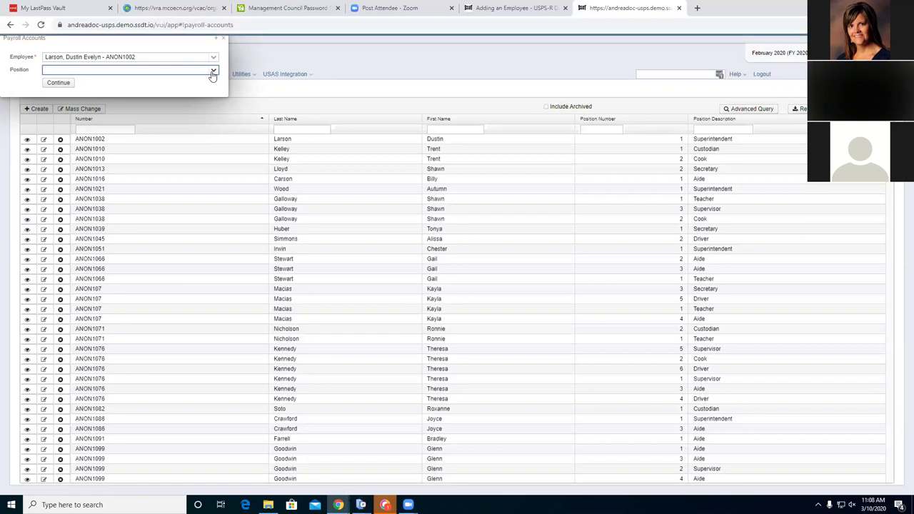
left_click(212, 73)
left_click(213, 71)
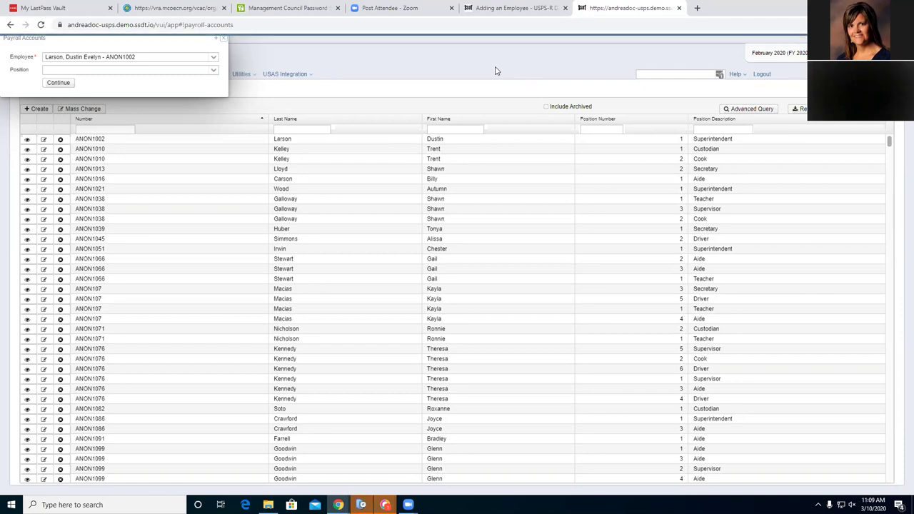
key("Escape")
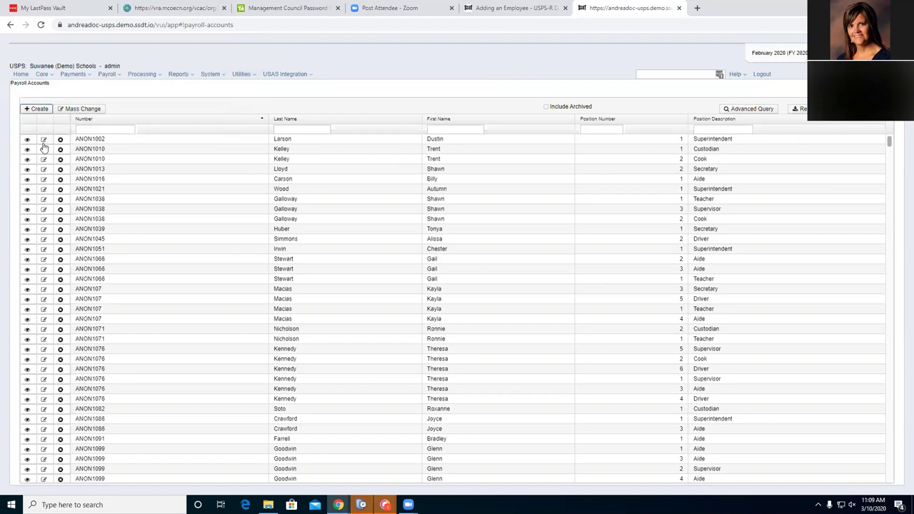
left_click(74, 141)
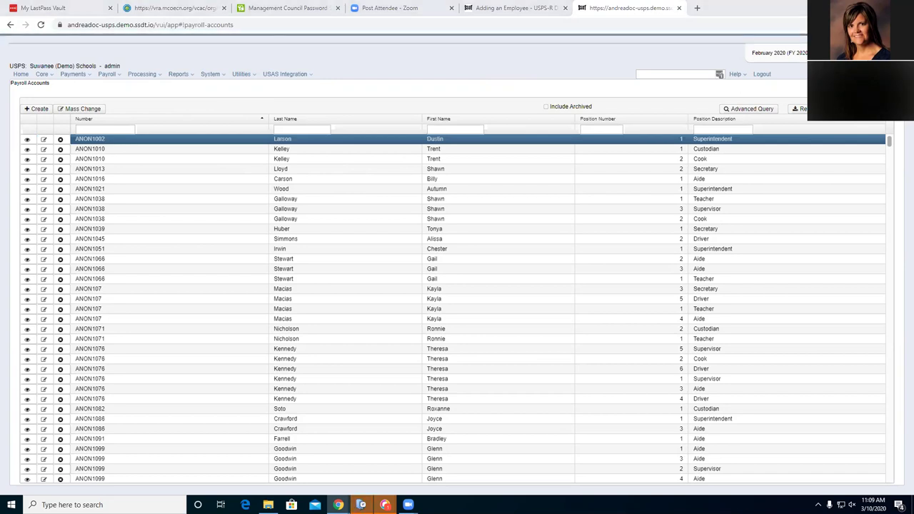
Switch to the Google Slides deck and go back to slide 88, PAYROLL ACCOUNTS.
key("alt+Tab")
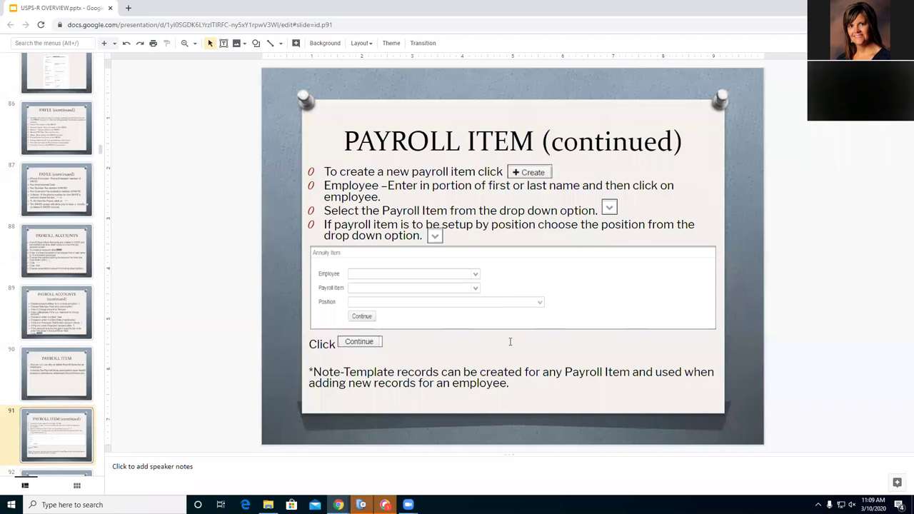
key("Up")
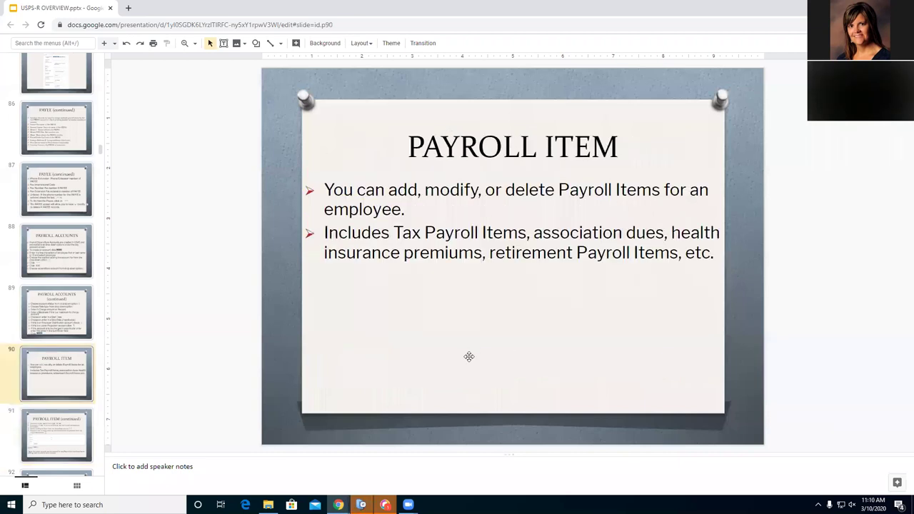
key("Up")
key("Up")
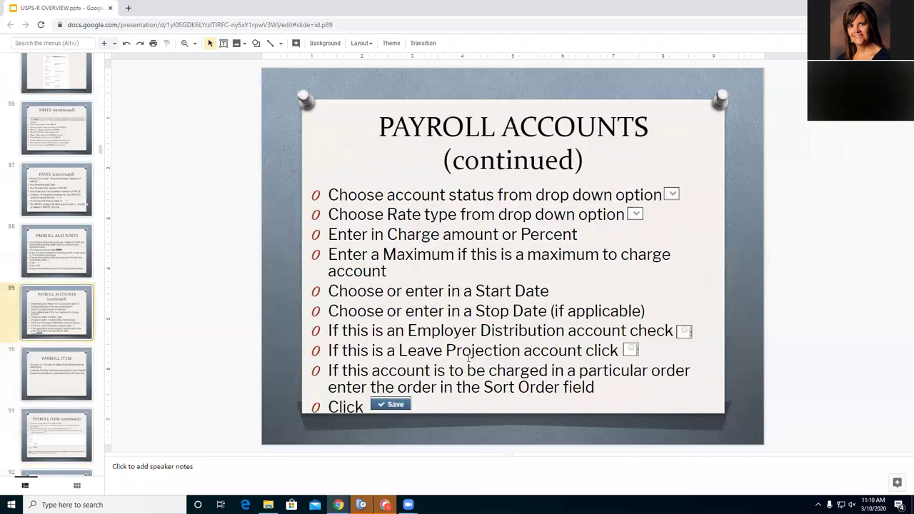
key("Up")
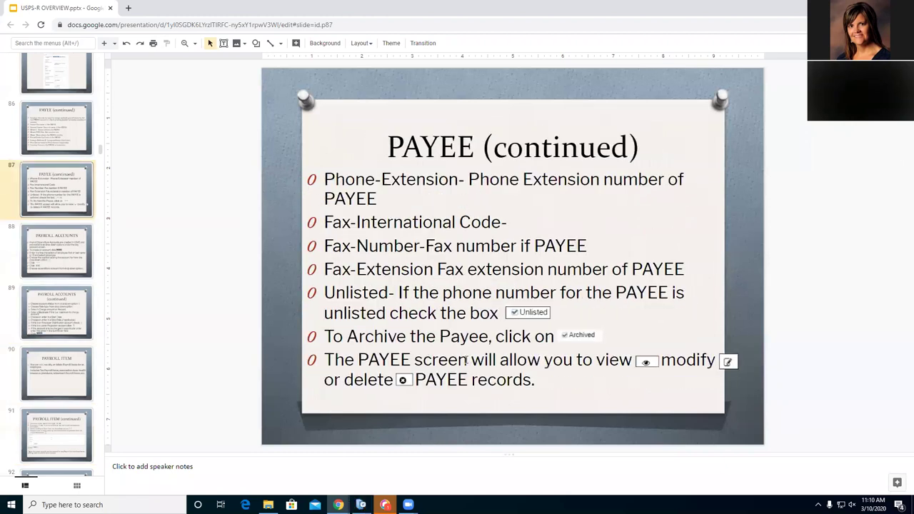
key("Down")
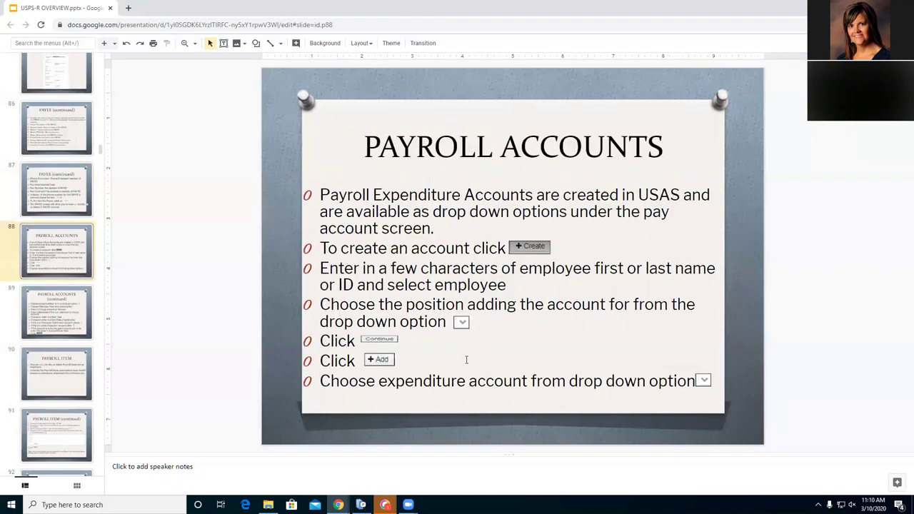
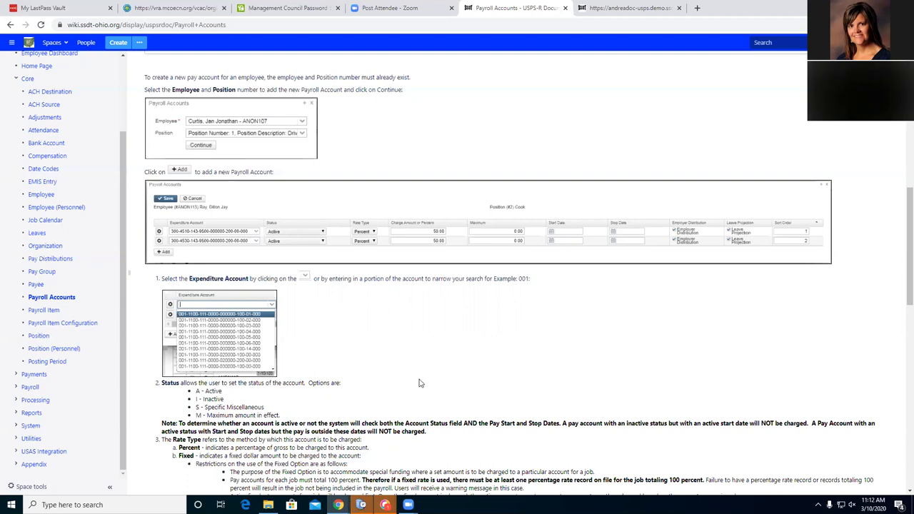
Read the Payroll Accounts wiki page, then switch to the USPS-R demo's Payroll Accounts list.
scroll(414, 384, "down", 1)
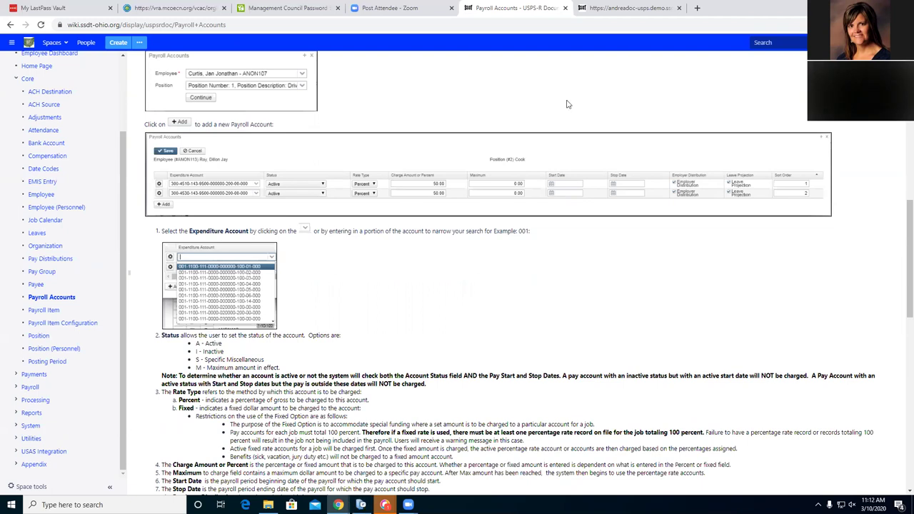
left_click(604, 7)
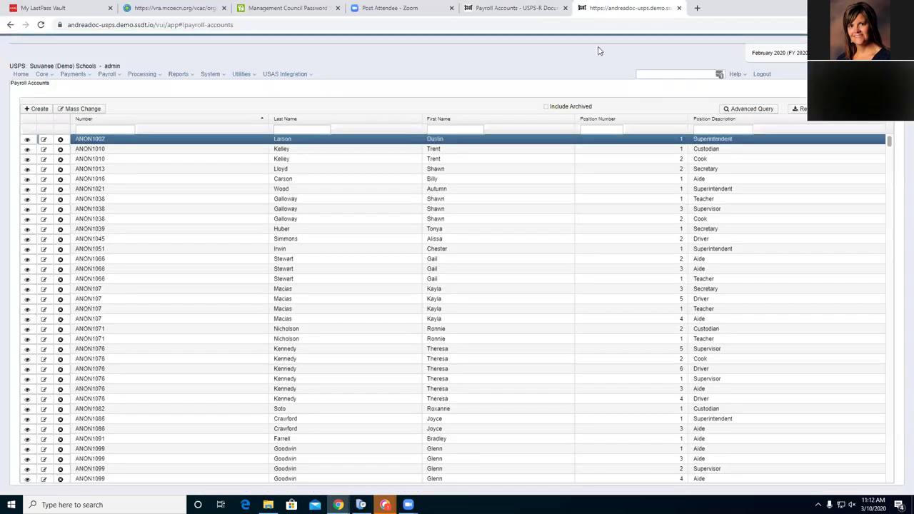
left_click(562, 19)
scroll(474, 267, "down", 1)
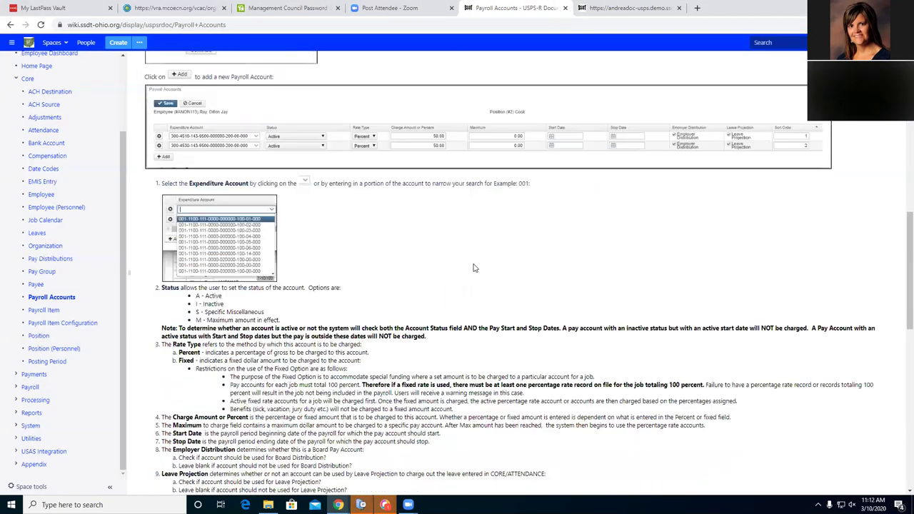
scroll(483, 267, "down", 1)
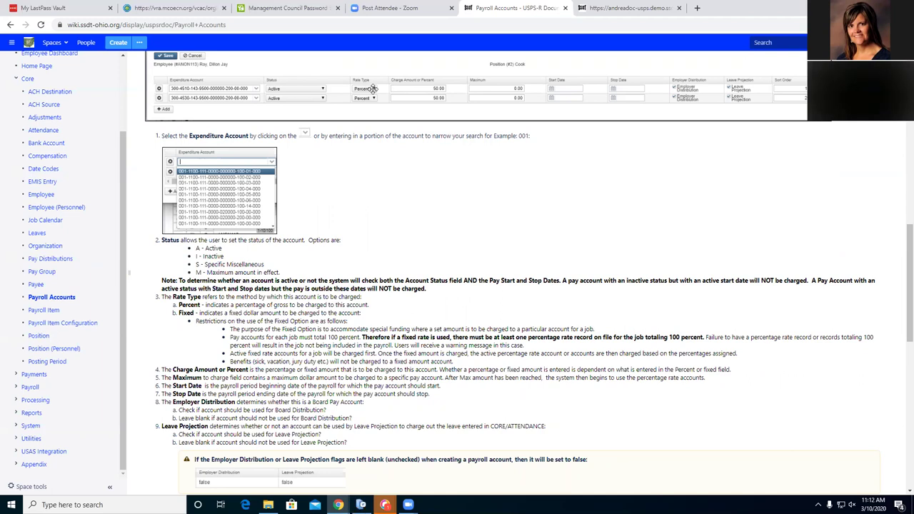
scroll(393, 327, "down", 1)
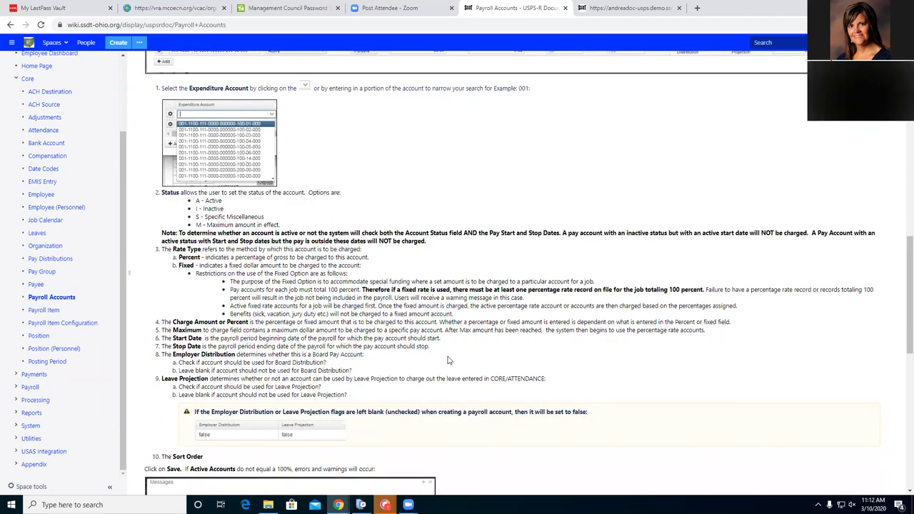
scroll(450, 360, "up", 1)
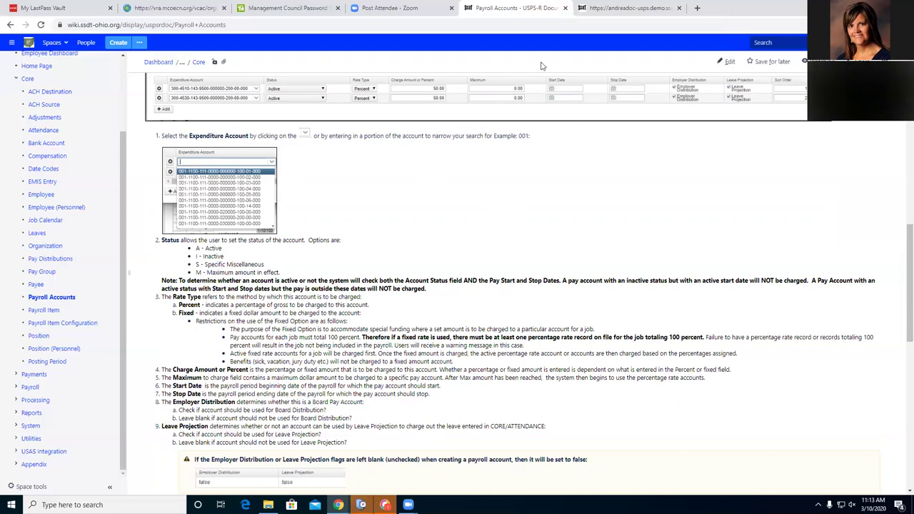
left_click(610, 7)
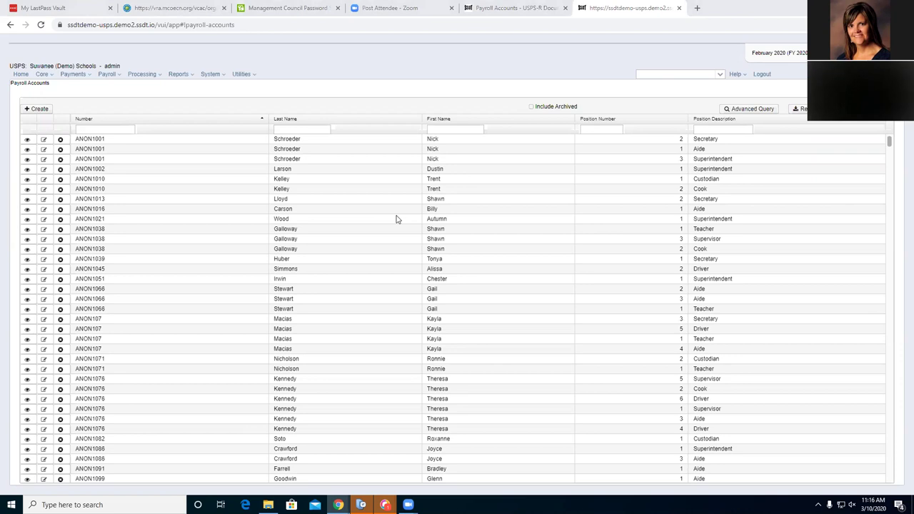
Open the first employee's Secretary position payroll accounts for editing and add a new account row.
left_click(42, 140)
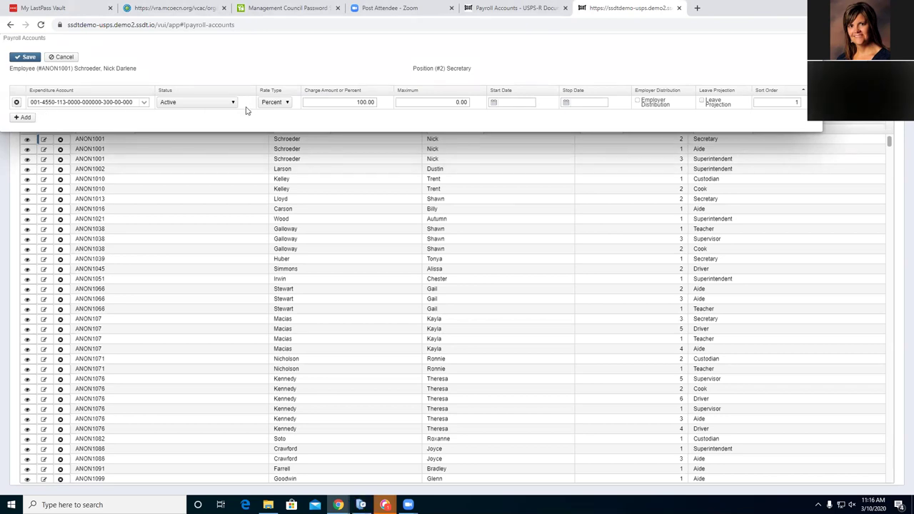
left_click(144, 103)
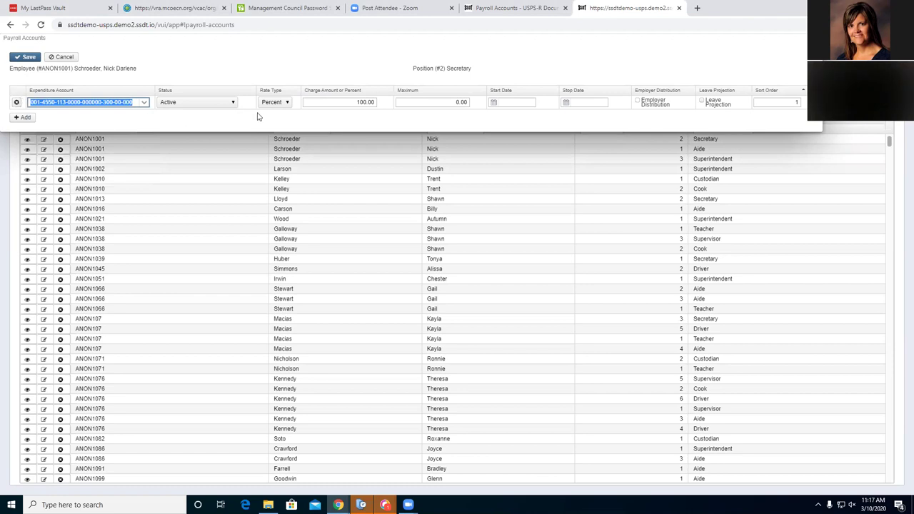
left_click(21, 118)
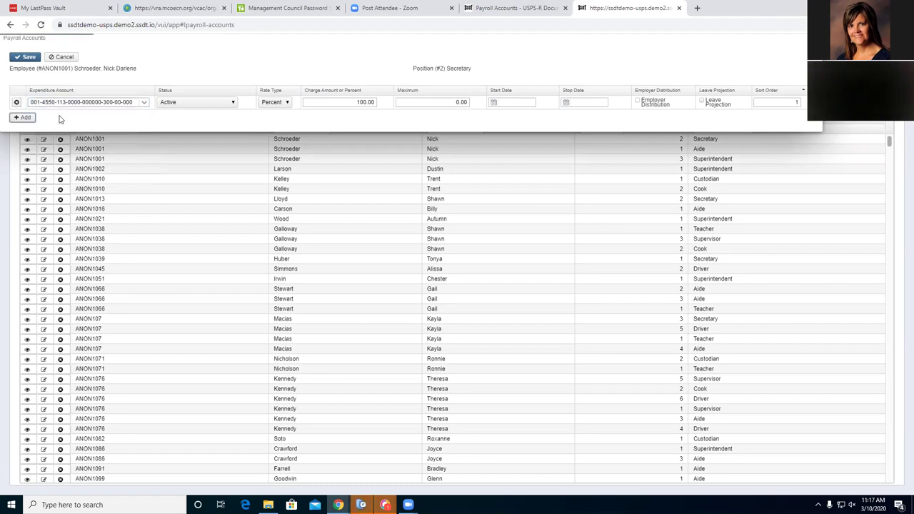
Try filtering the new row's Expenditure Account list with 4550 and 001, leaving it unselected.
left_click(103, 102)
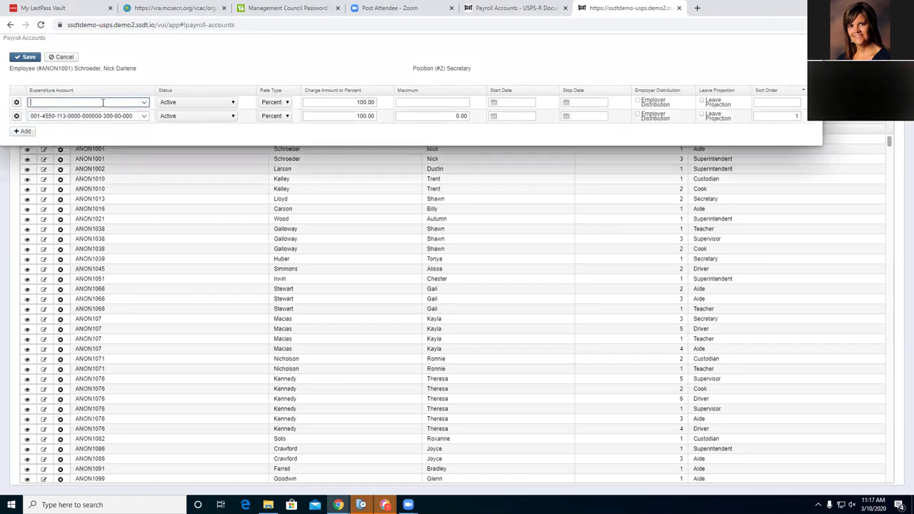
type("4550")
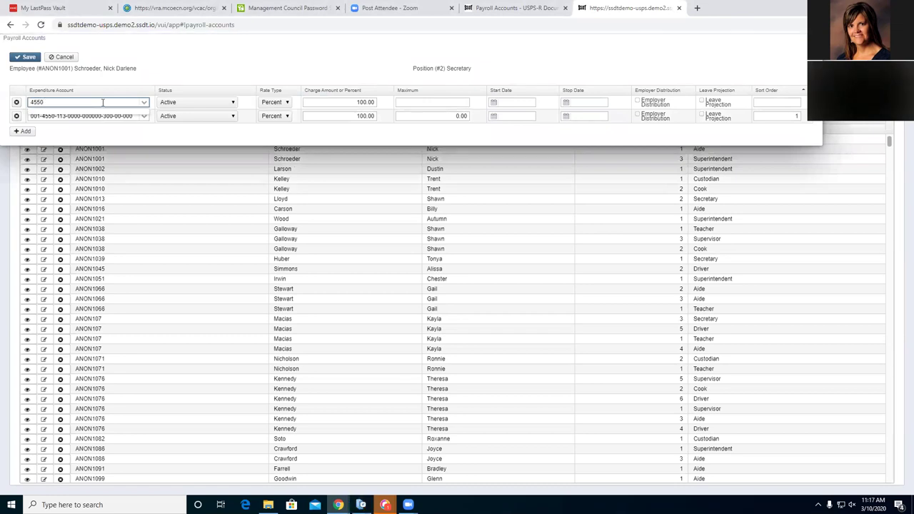
key("BackSpace")
key("BackSpace")
key("BackSpace")
key("BackSpace")
type("001")
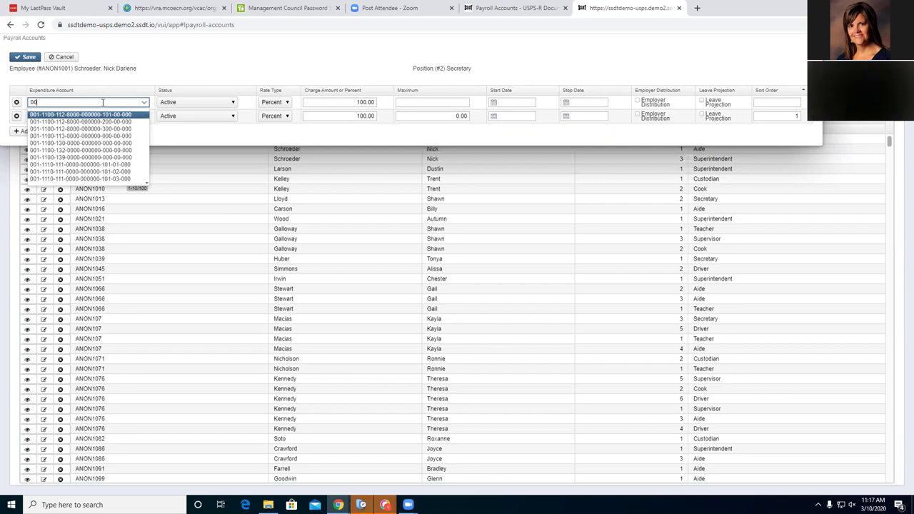
type("2")
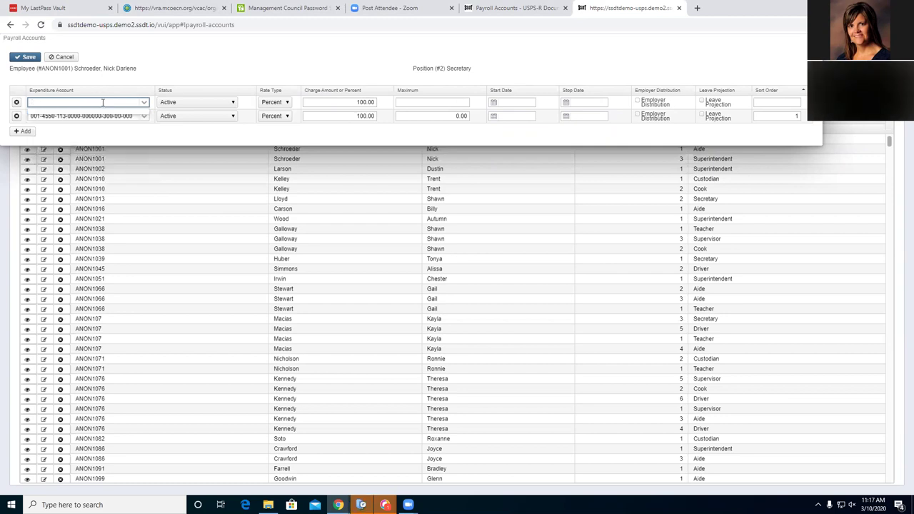
left_click(102, 103)
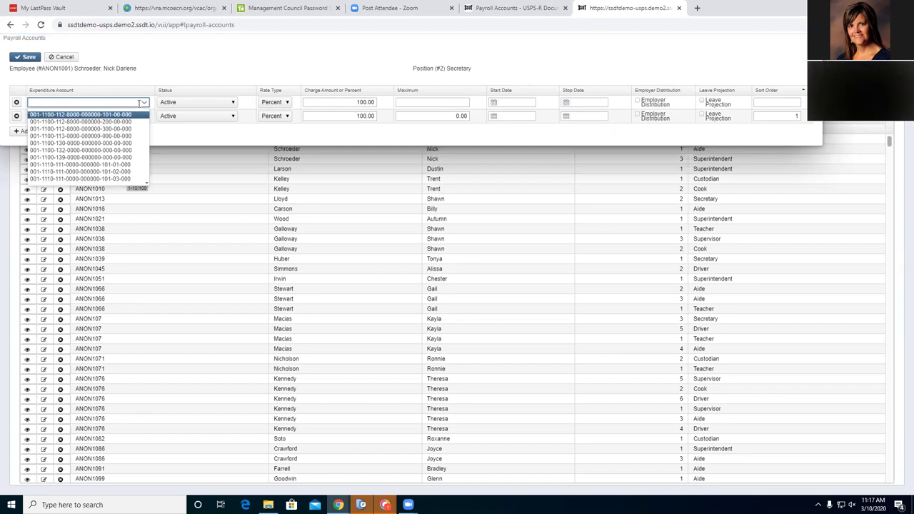
scroll(112, 163, "down", 3)
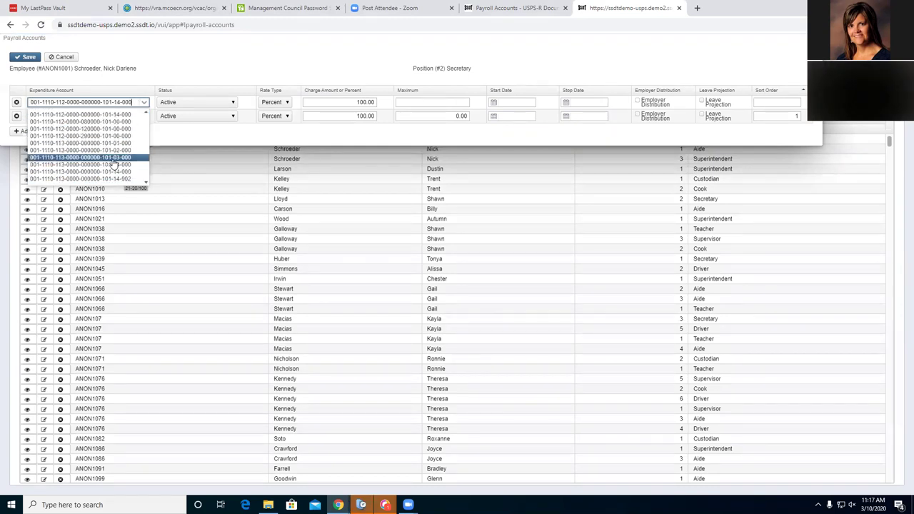
key("Down")
key("Down")
key("Down")
key("Down")
key("Down")
key("Down")
key("Down")
key("Down")
key("Down")
key("Down")
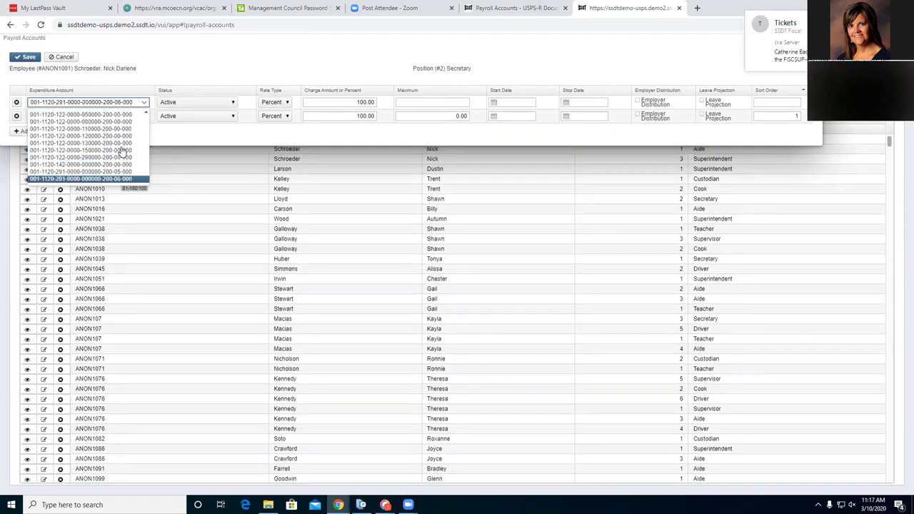
scroll(128, 154, "up", 3)
scroll(139, 160, "down", 3)
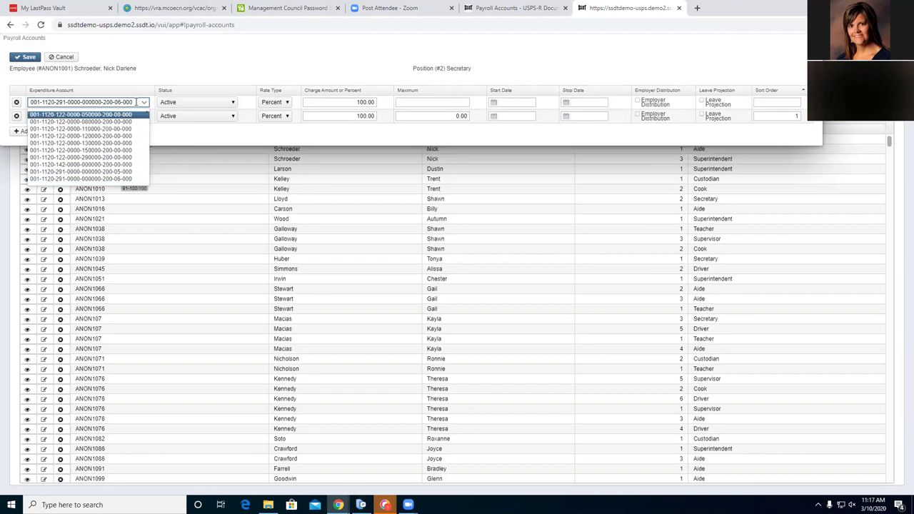
left_click(136, 102)
left_click(212, 135)
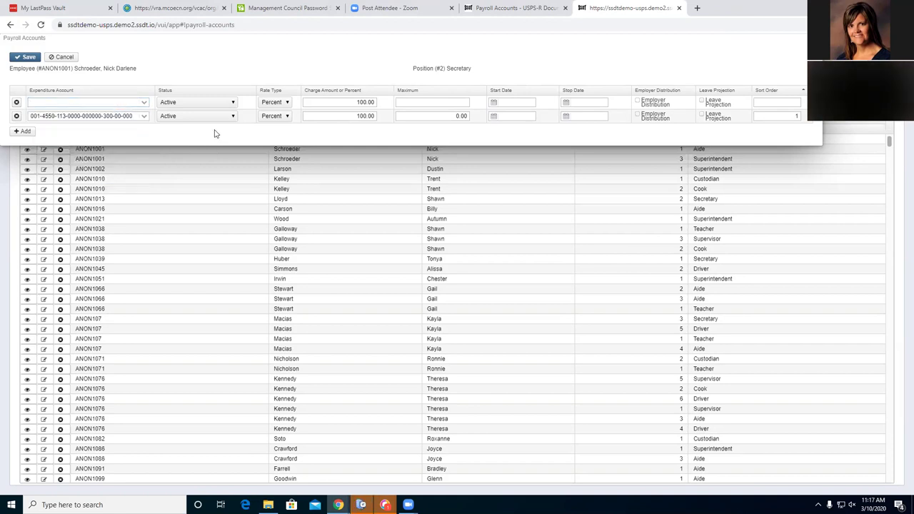
left_click(145, 103)
type("11")
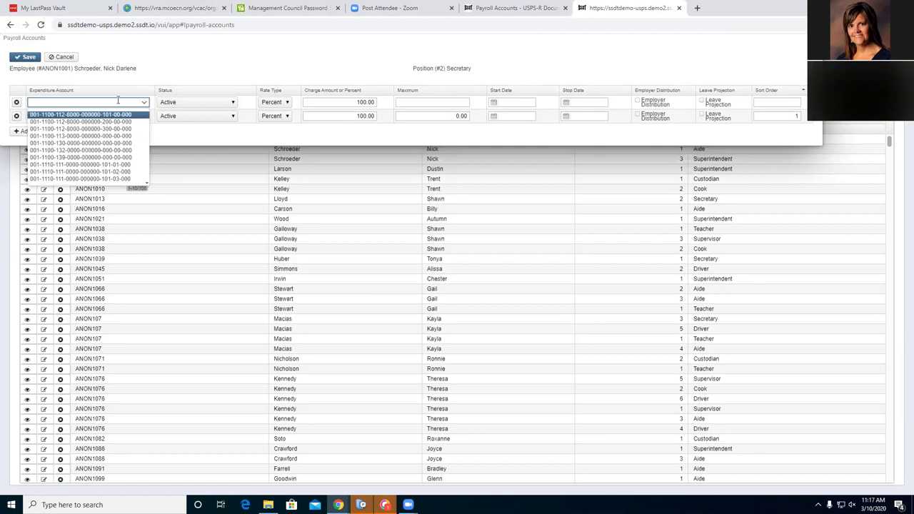
type("00")
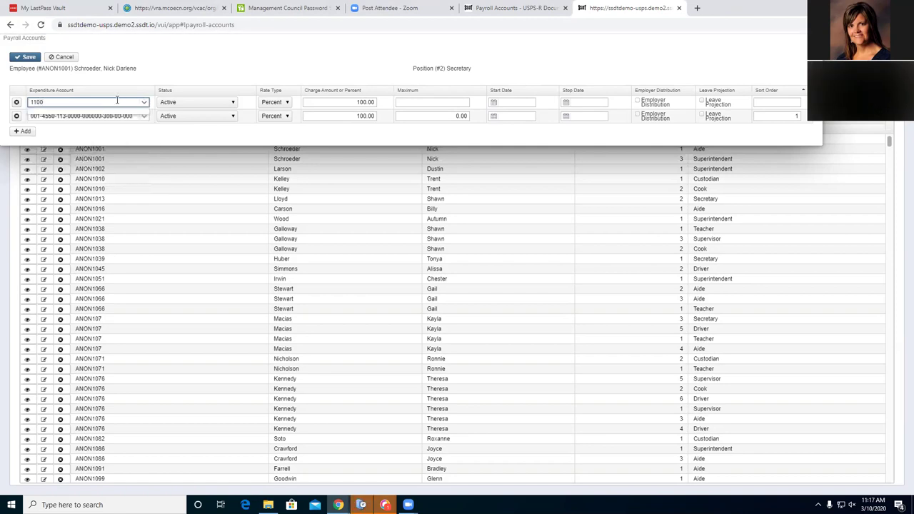
key("BackSpace")
key("BackSpace")
key("BackSpace")
key("BackSpace")
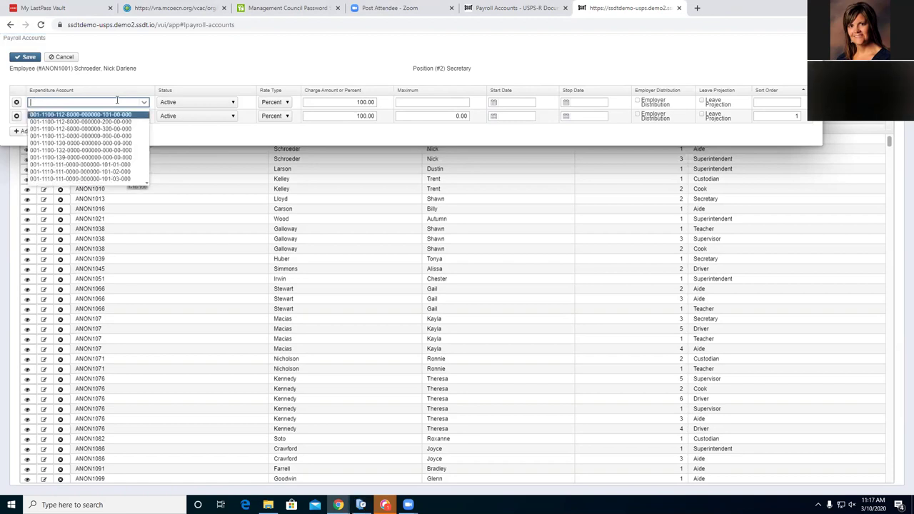
left_click(191, 56)
left_click(143, 102)
left_click(125, 130)
Set the new row's status to Maximum amount in effect with a 5,000.00 maximum.
left_click(227, 105)
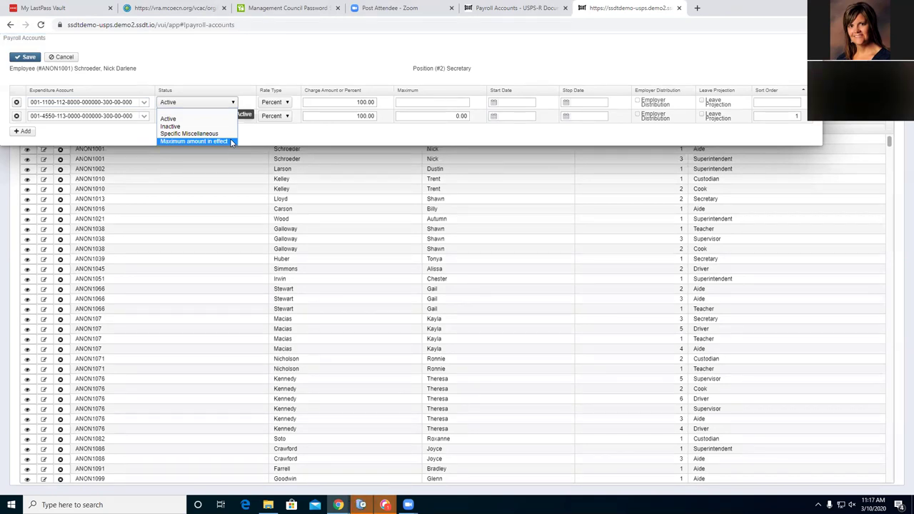
left_click(231, 141)
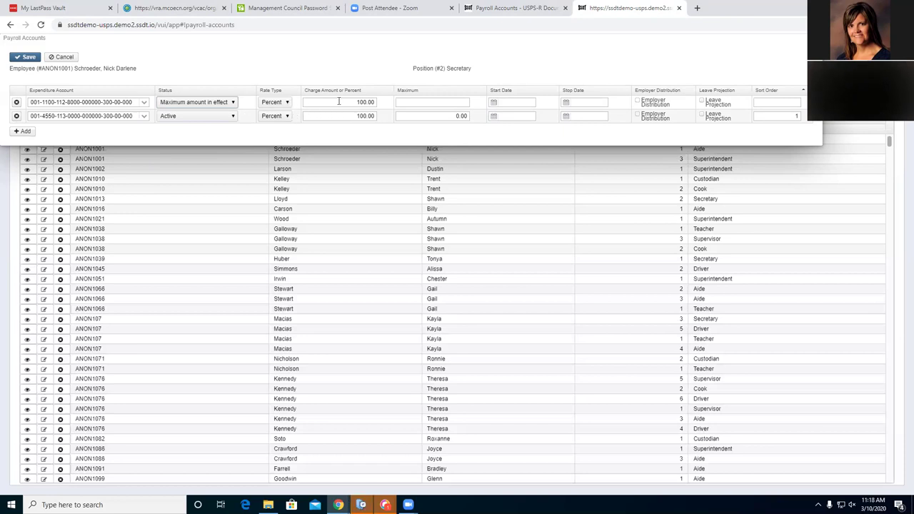
left_click(414, 101)
type("5,000")
left_click(509, 63)
left_click(22, 58)
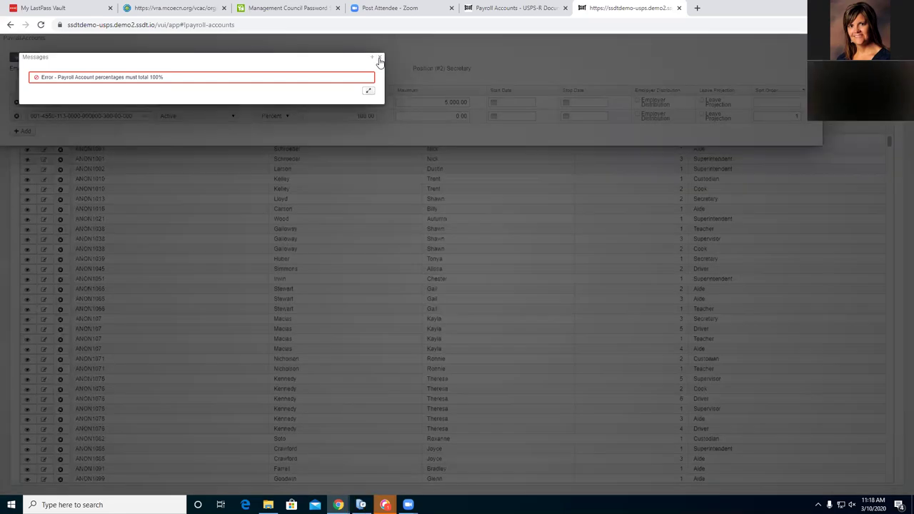
left_click(382, 58)
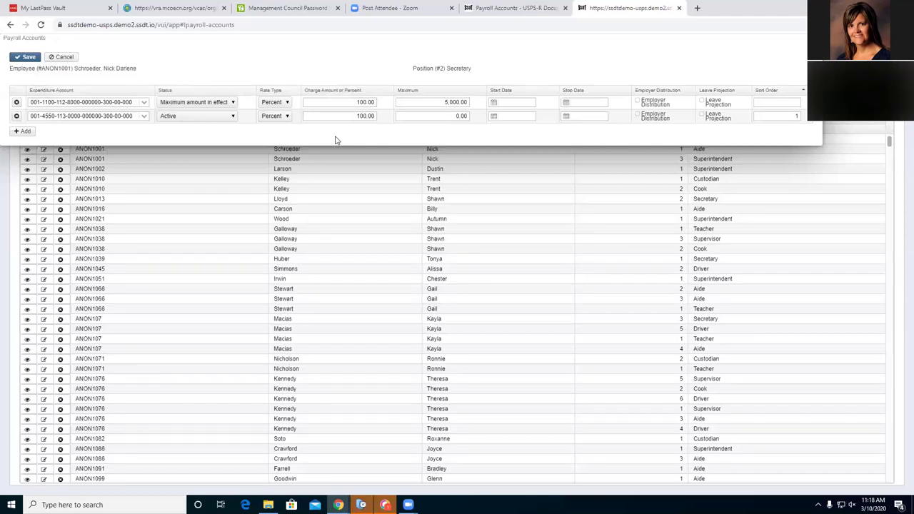
left_click(288, 117)
left_click(274, 139)
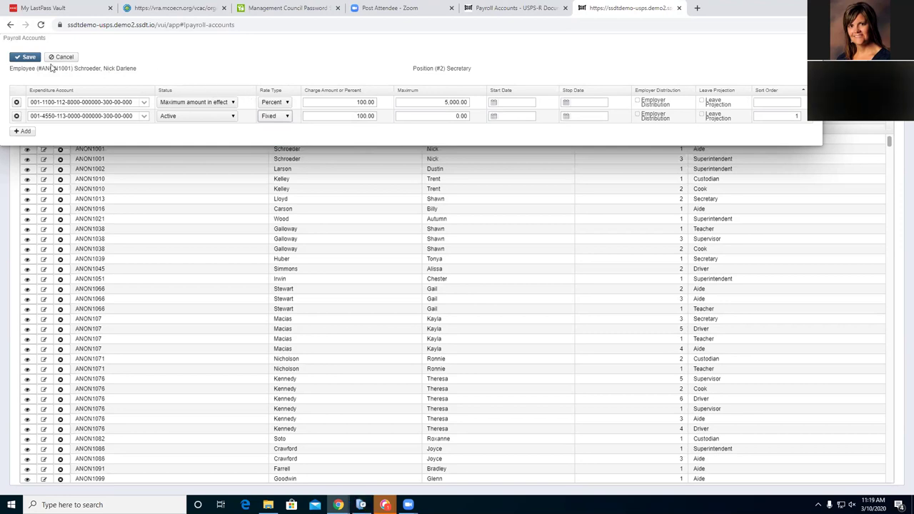
left_click(25, 57)
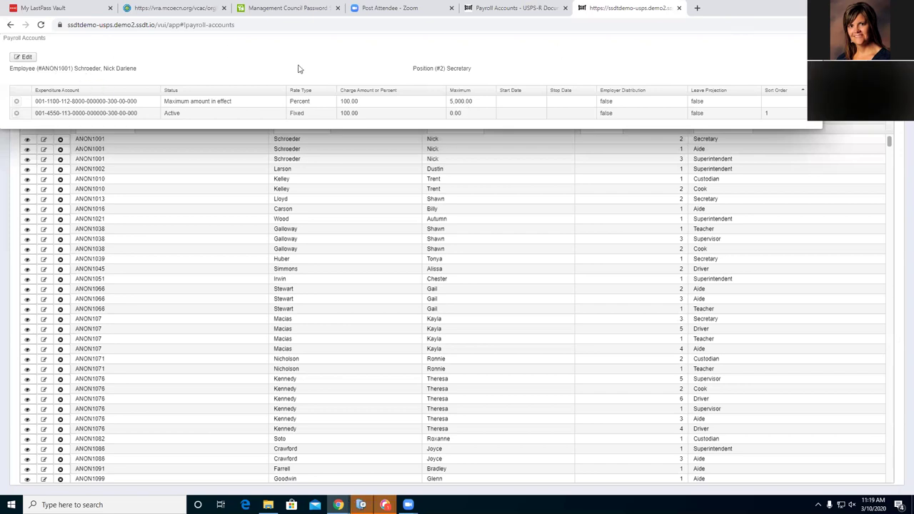
left_click(25, 57)
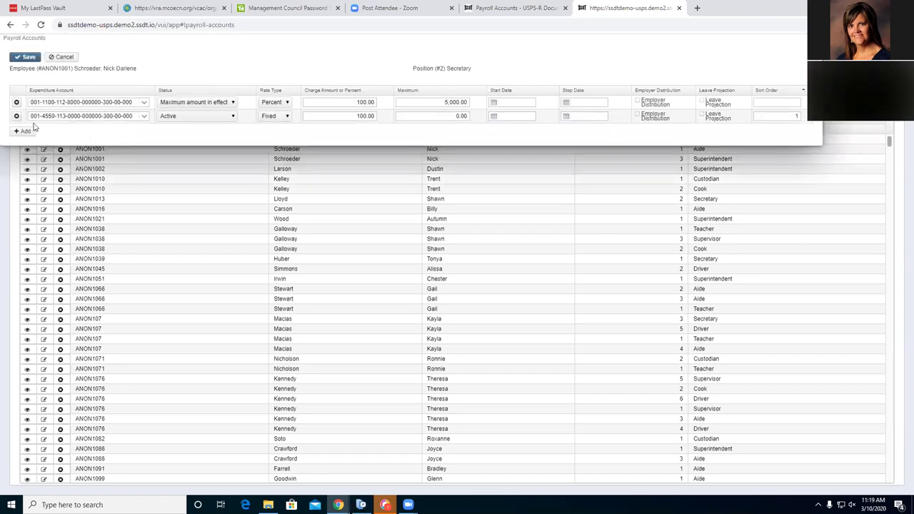
Delete the first payroll account line, confirm it, and return to the Payroll Accounts list.
left_click(17, 102)
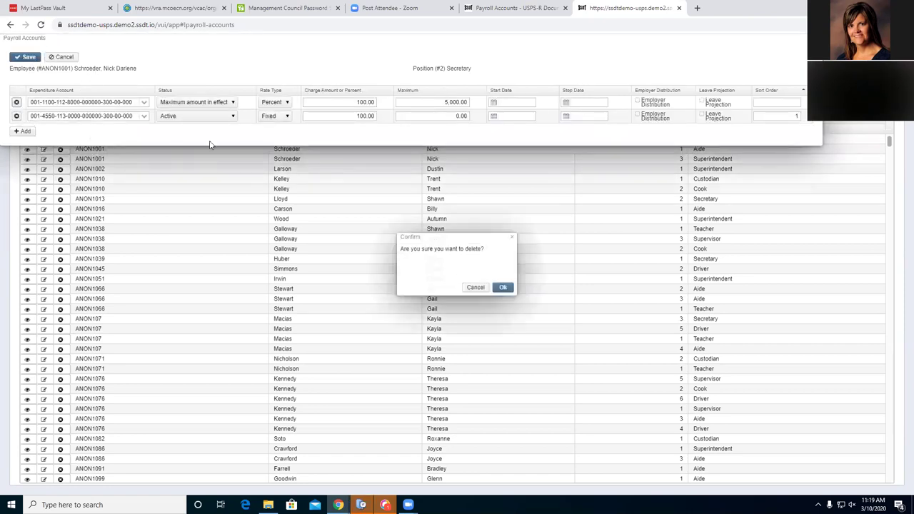
left_click(503, 288)
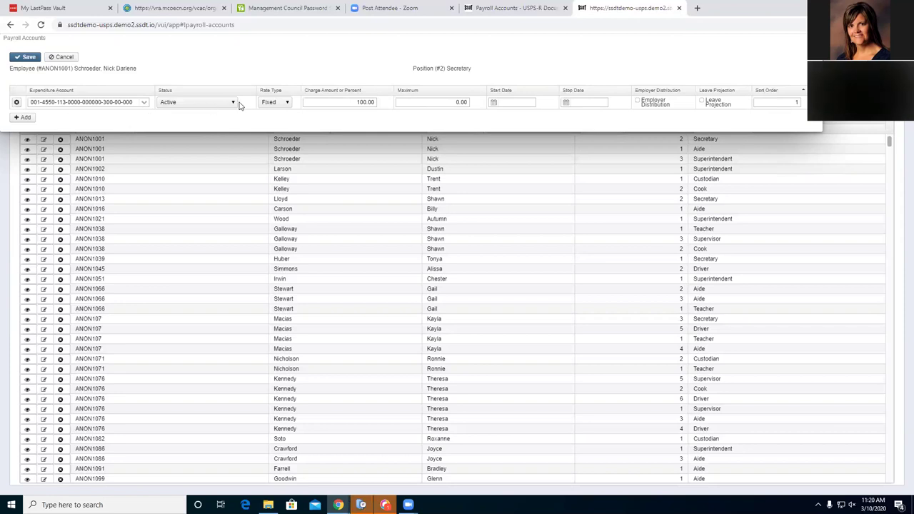
left_click(515, 8)
left_click(632, 8)
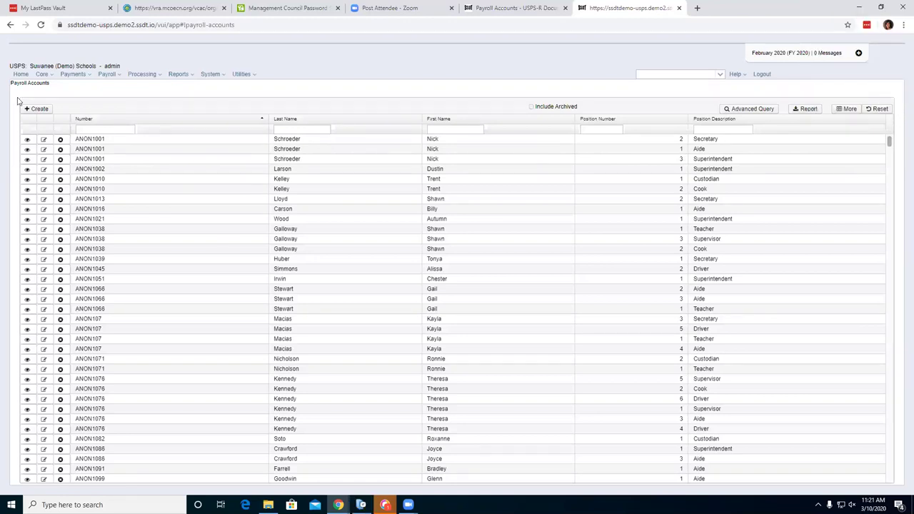
Reload the Payroll Accounts list from the Core menu, then open the Payroll Item list.
left_click(44, 75)
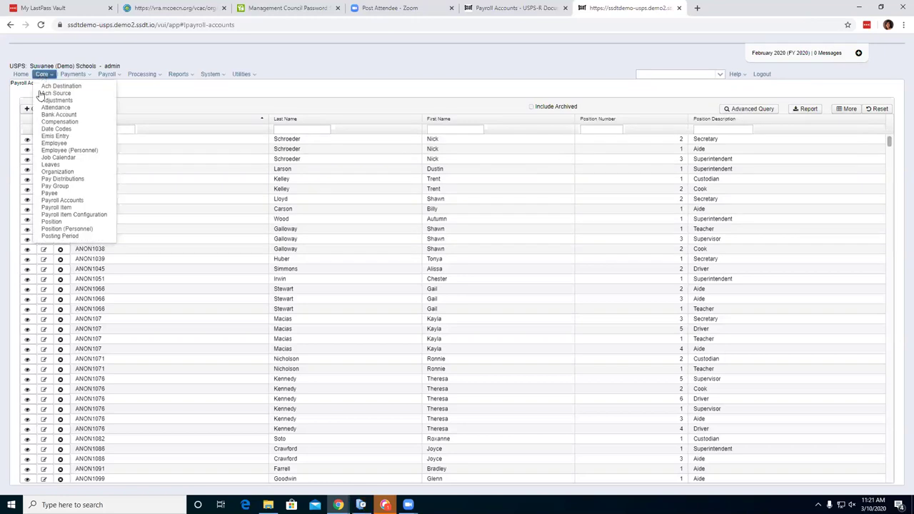
left_click(61, 201)
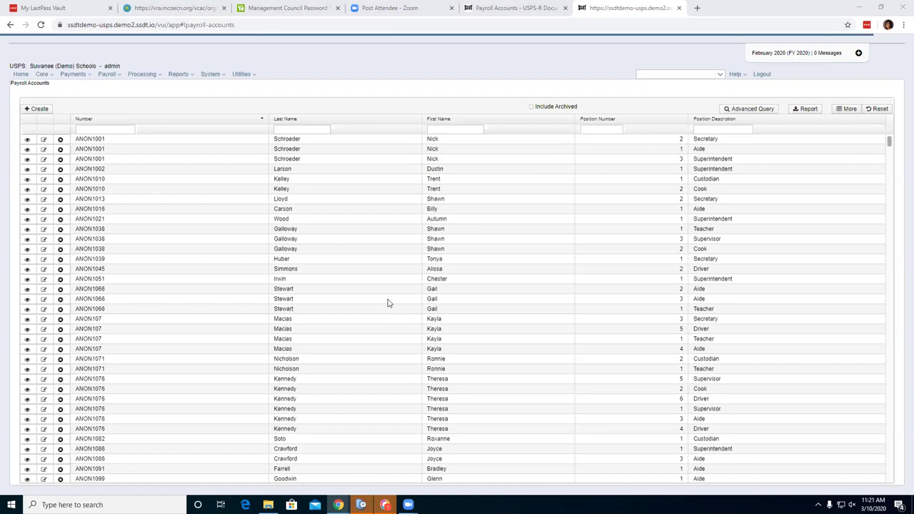
left_click(43, 74)
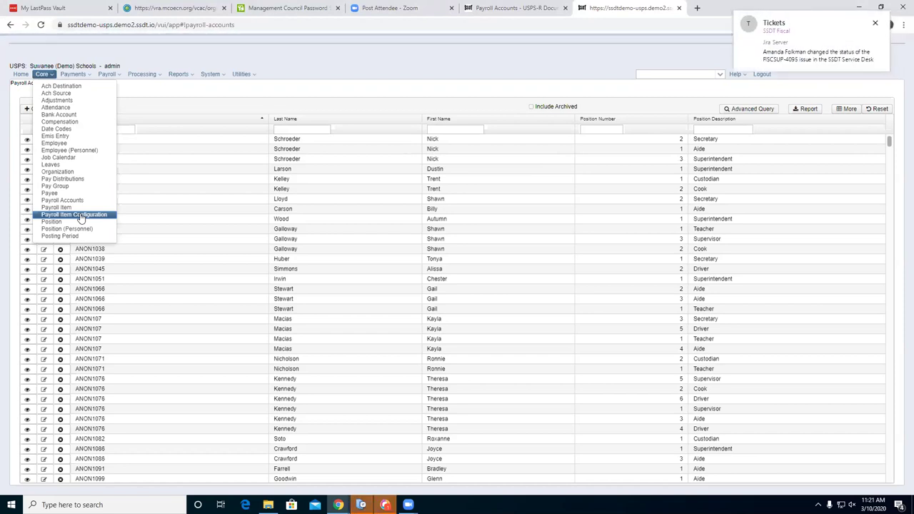
left_click(80, 215)
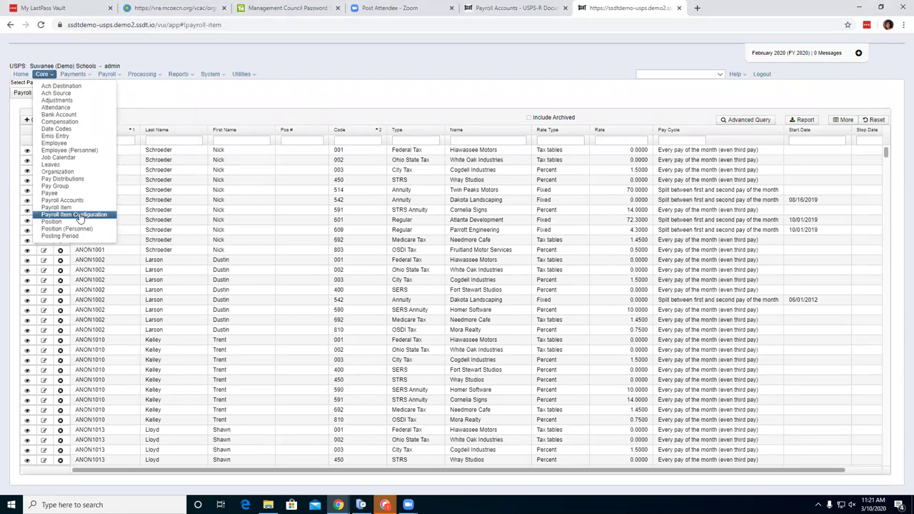
Open Payroll Item Configuration and review the Federal, Ohio, City Tax, SERS, STRS and Annuity codes.
left_click(79, 214)
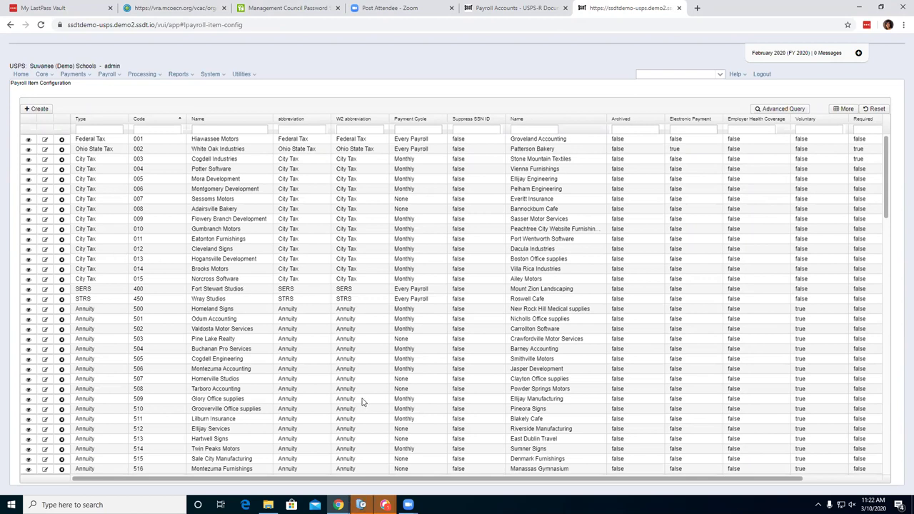
scroll(291, 402, "down", 1)
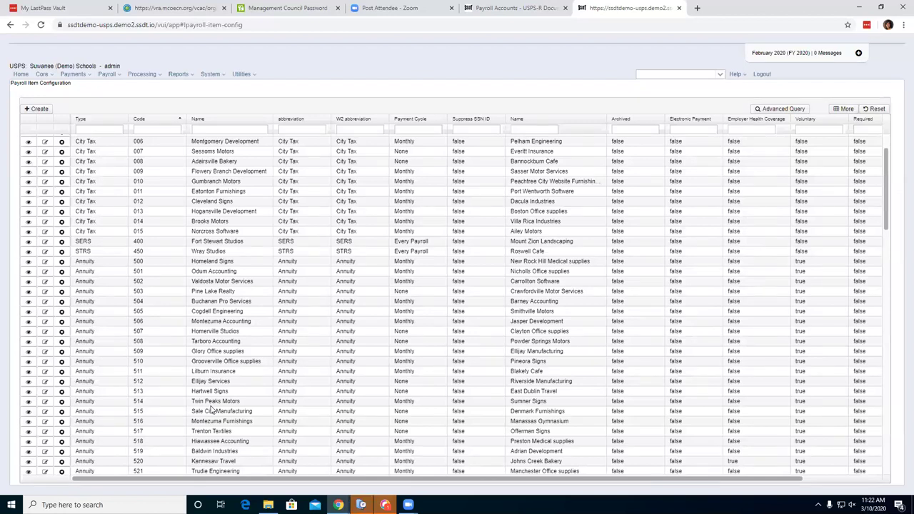
scroll(213, 408, "up", 2)
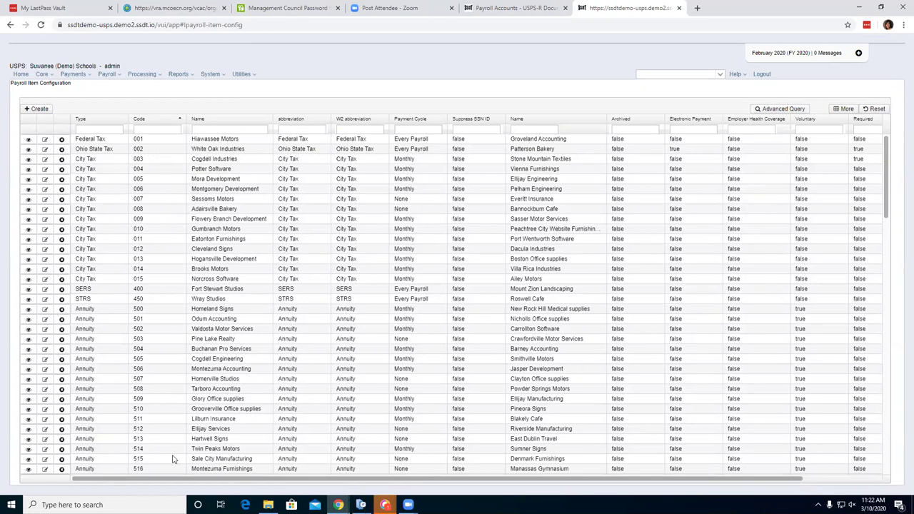
scroll(174, 455, "down", 3)
scroll(172, 452, "down", 5)
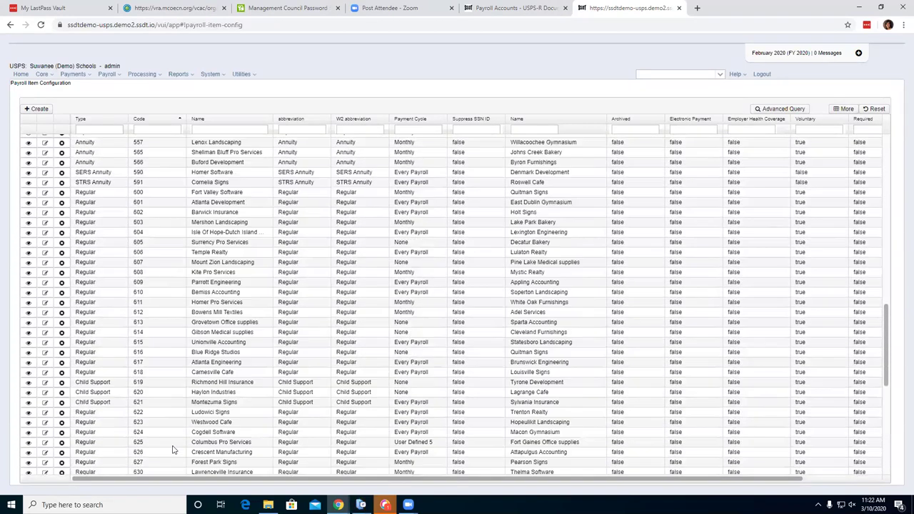
scroll(172, 432, "up", 4)
scroll(171, 432, "up", 6)
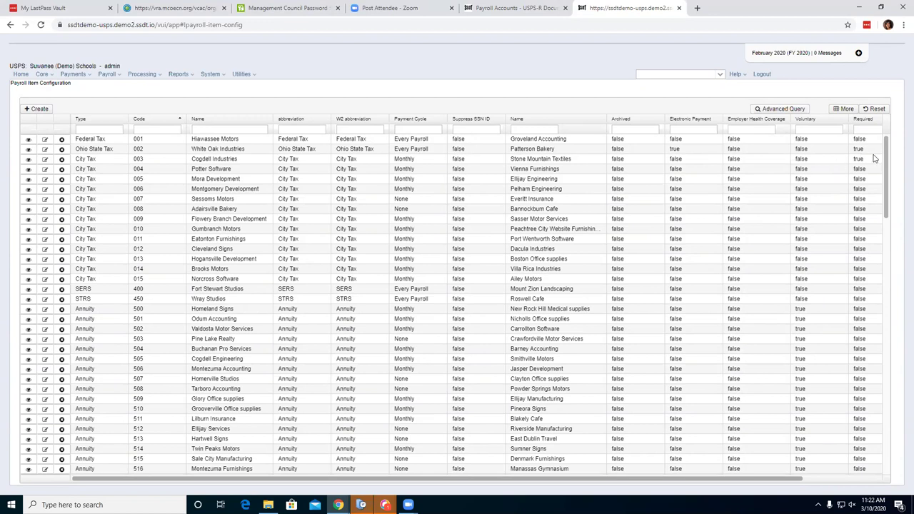
Check the table's column choices, then create a new payroll item configuration and list its types.
left_click_drag(803, 481, 536, 488)
left_click(845, 108)
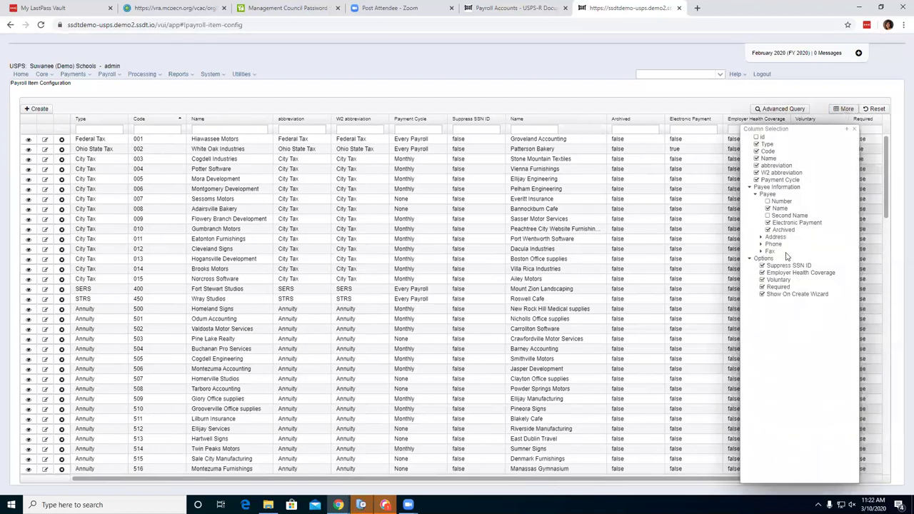
left_click(5, 126)
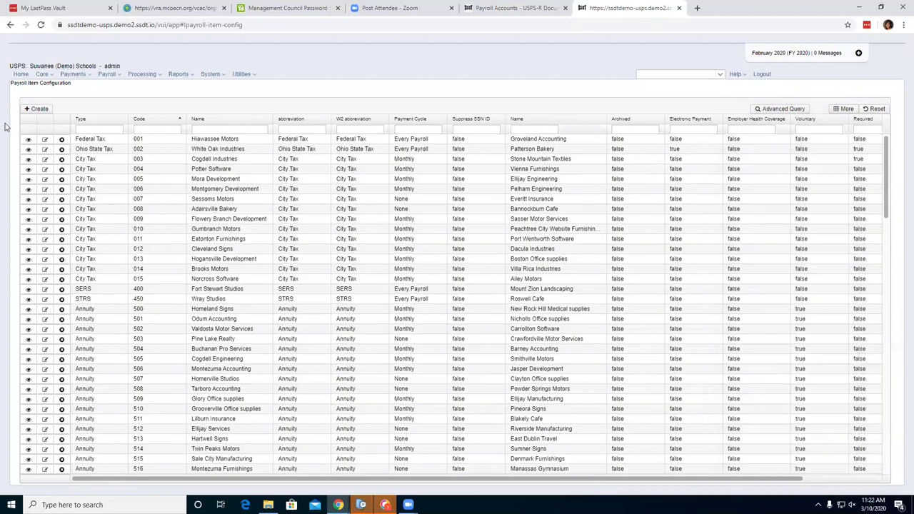
left_click(33, 112)
left_click(92, 63)
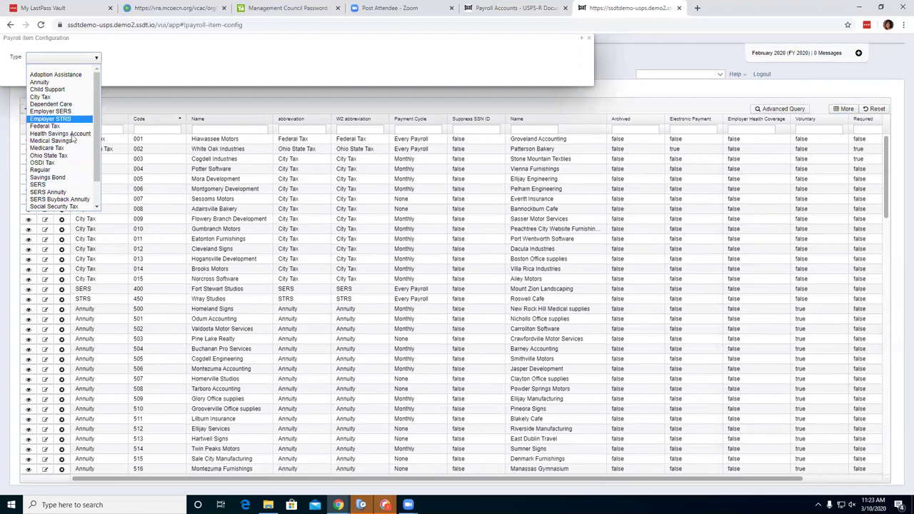
Browse the item types and choose City Tax for the new payroll item.
scroll(67, 146, "down", 1)
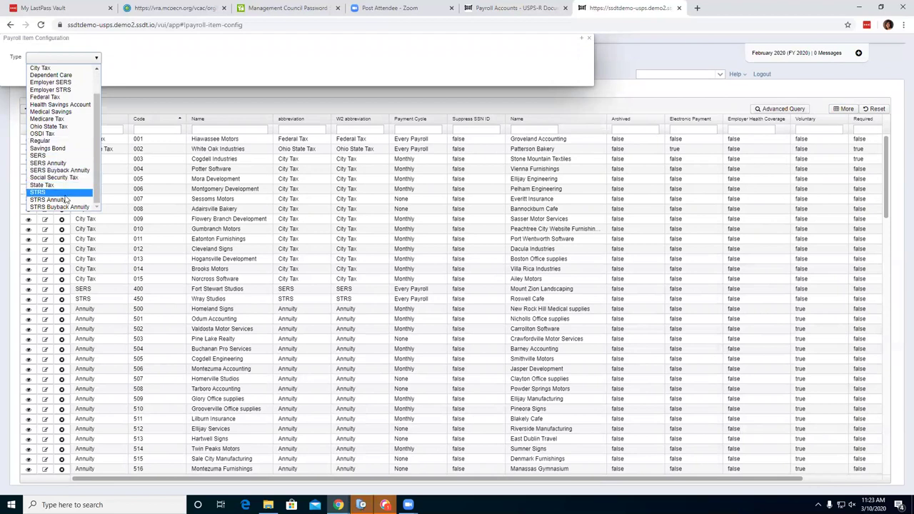
scroll(72, 203, "up", 1)
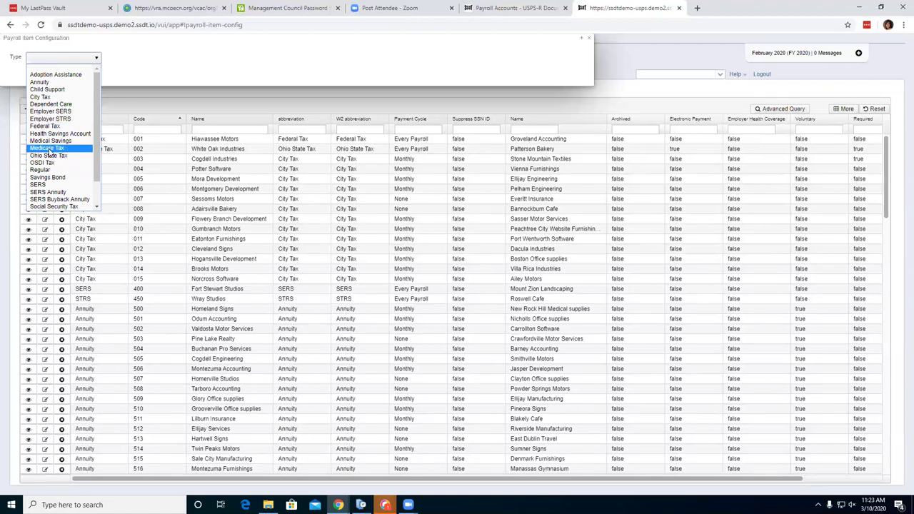
scroll(56, 174, "down", 1)
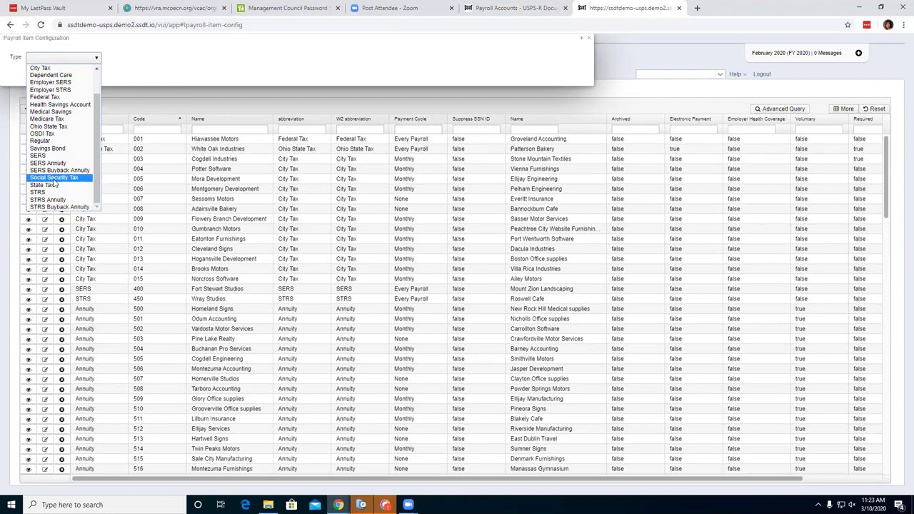
scroll(55, 186, "up", 1)
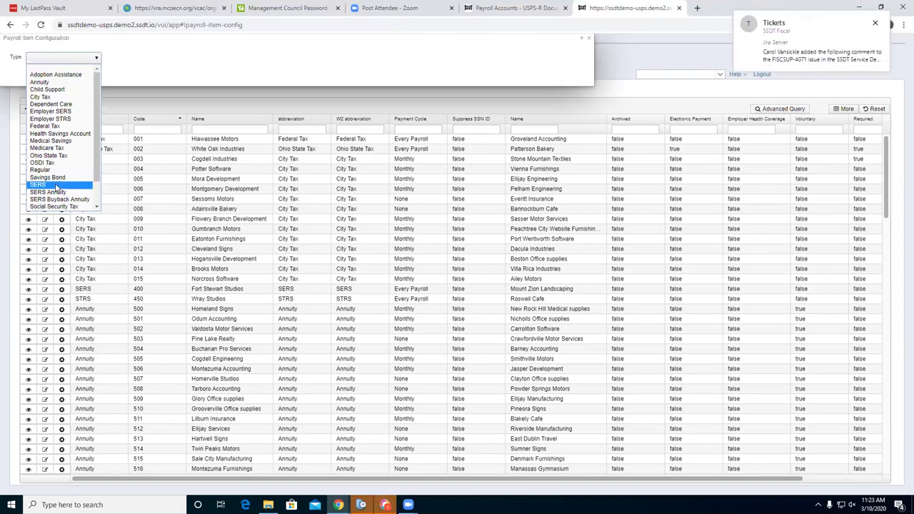
left_click(68, 98)
left_click(43, 72)
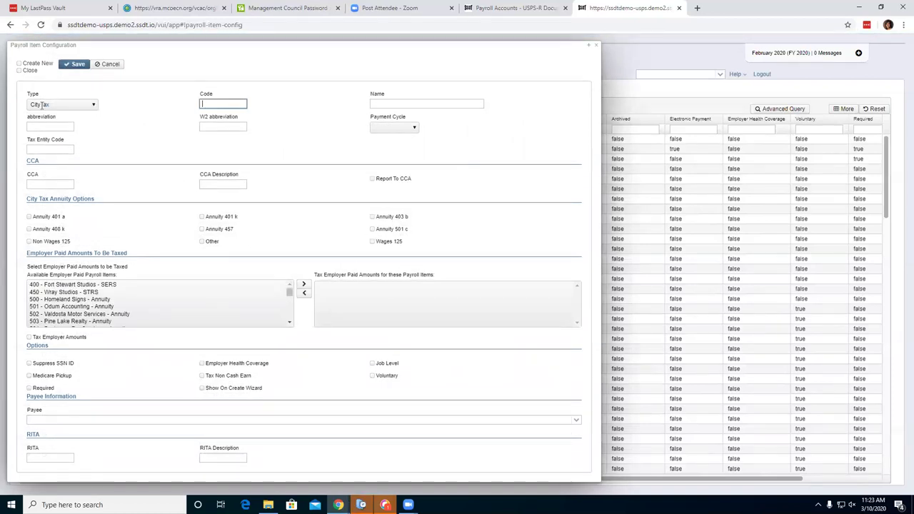
left_click(20, 65)
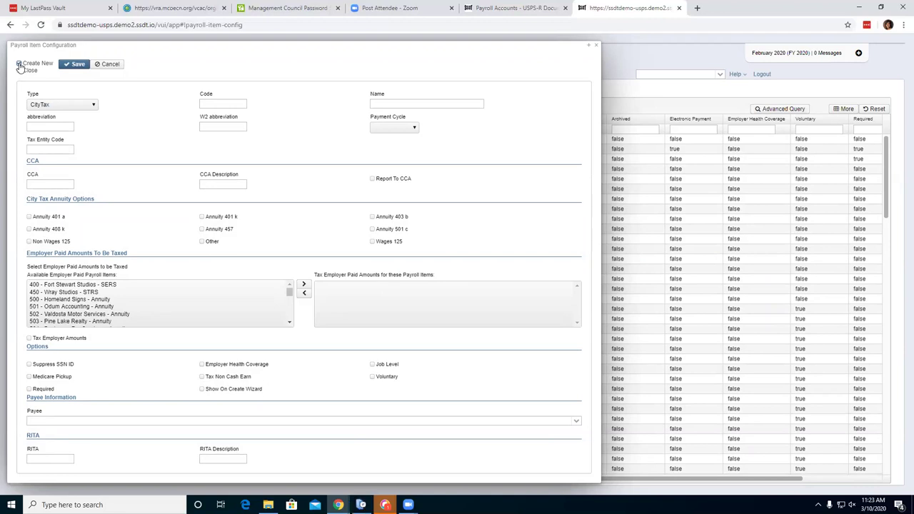
left_click(19, 70)
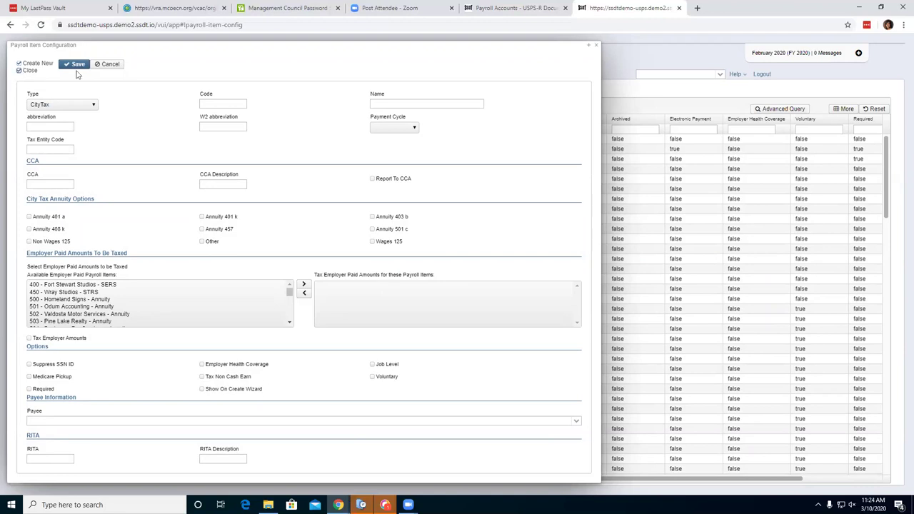
left_click(19, 64)
left_click(19, 71)
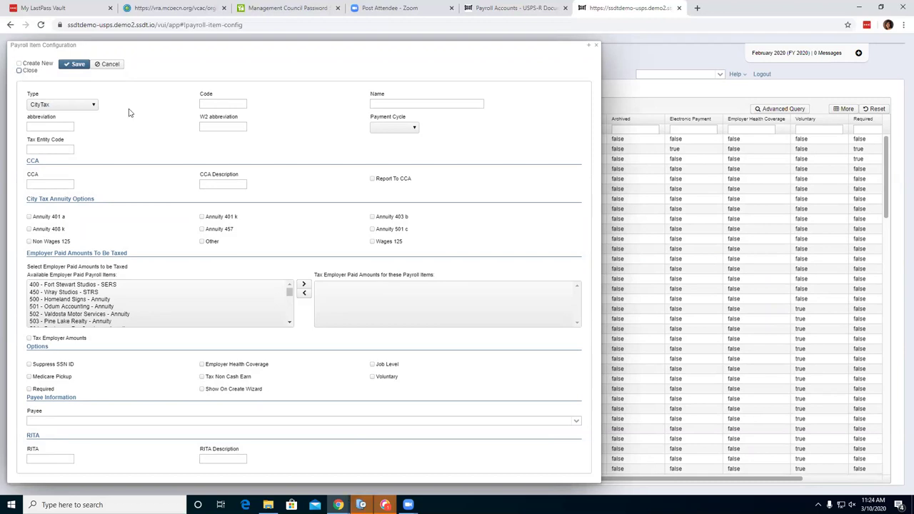
left_click(236, 103)
key("Tab")
type("Test City")
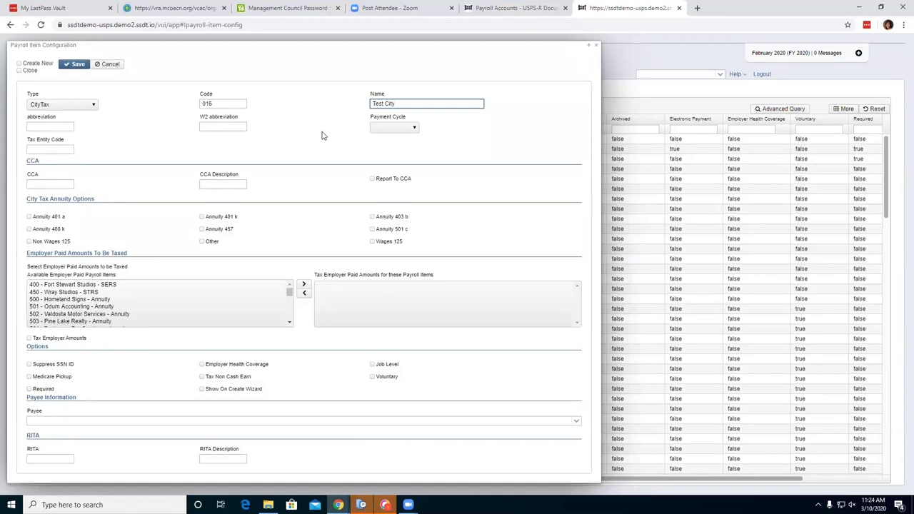
left_click(312, 154)
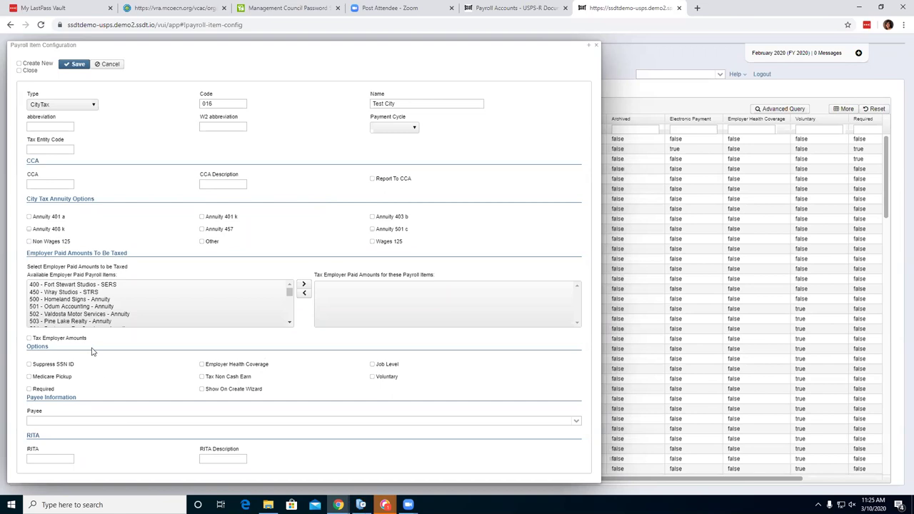
left_click(63, 183)
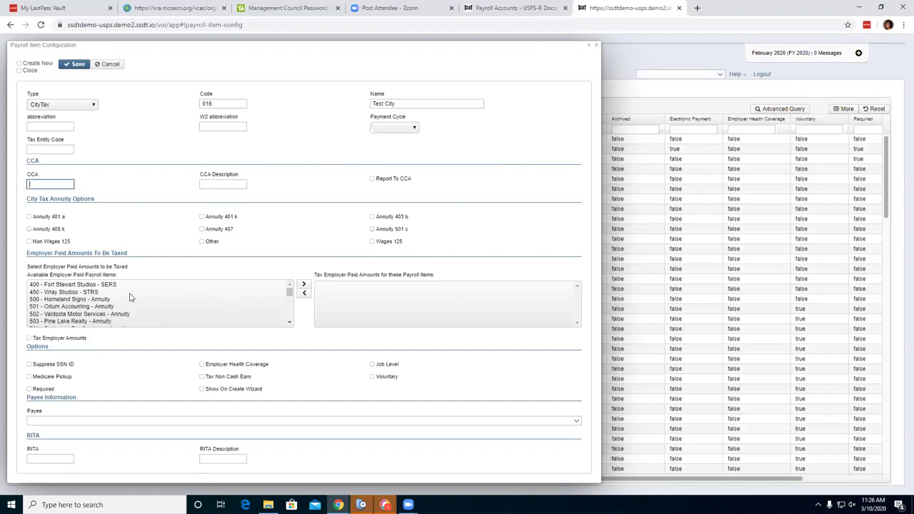
scroll(158, 305, "down", 2)
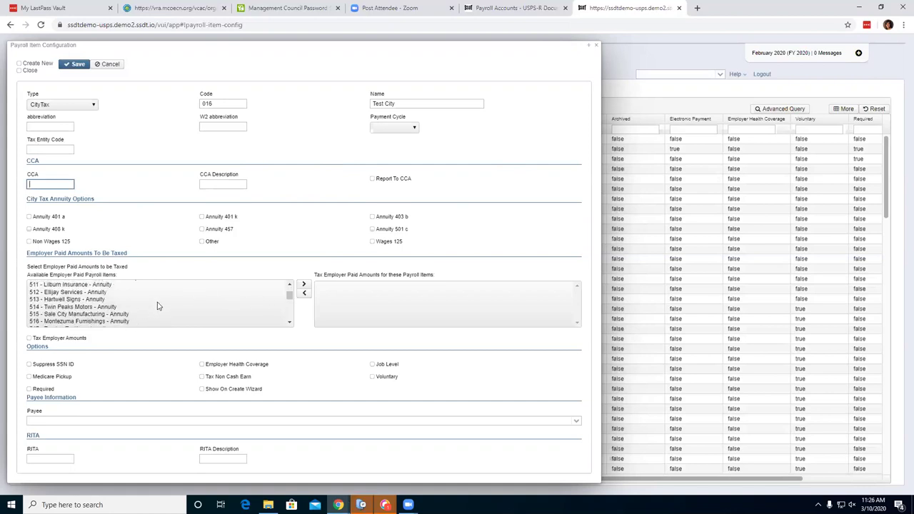
scroll(158, 306, "down", 3)
scroll(162, 319, "up", 6)
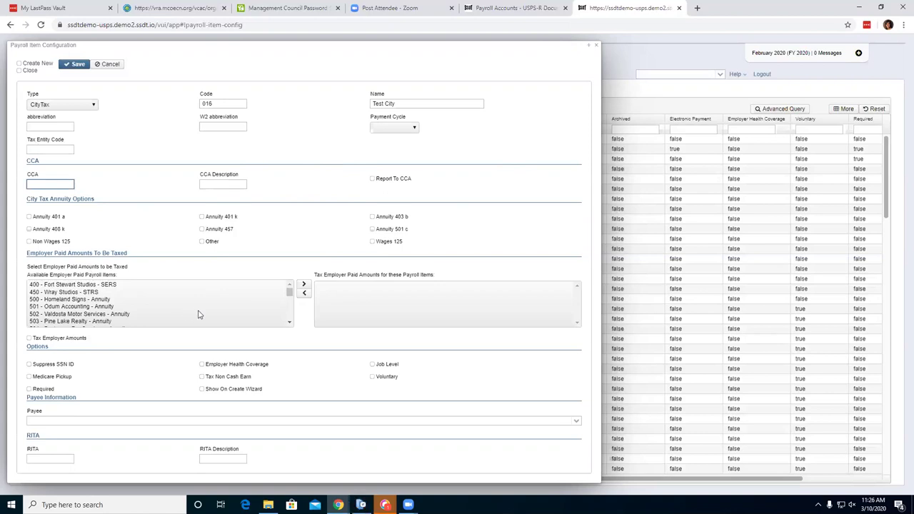
Move 500 - Homeland Signs - Annuity into the taxed employer amounts, leaving Tax Employer Amounts unticked.
left_click(303, 284)
left_click(250, 300)
left_click(304, 286)
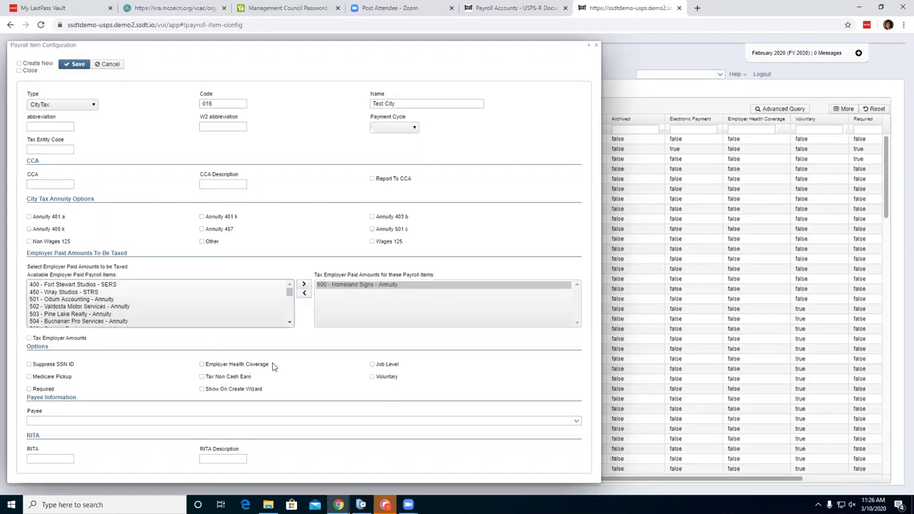
left_click(28, 338)
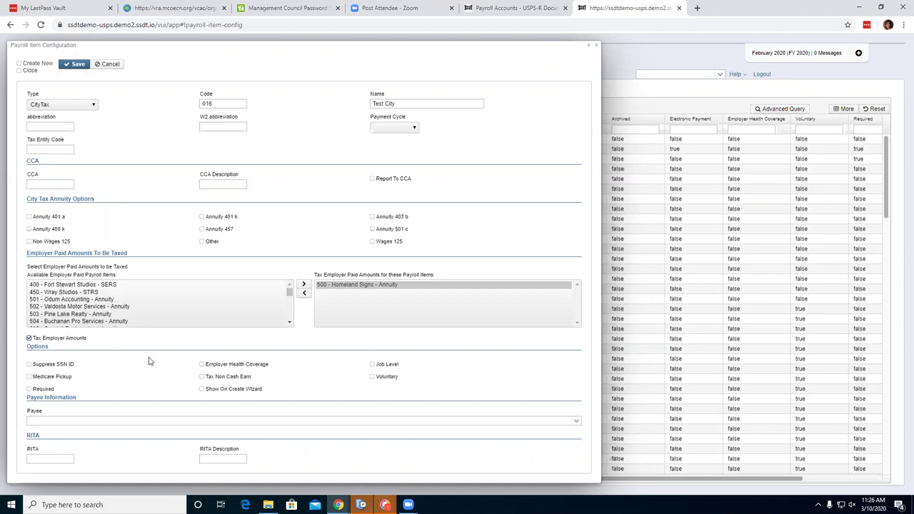
left_click(29, 338)
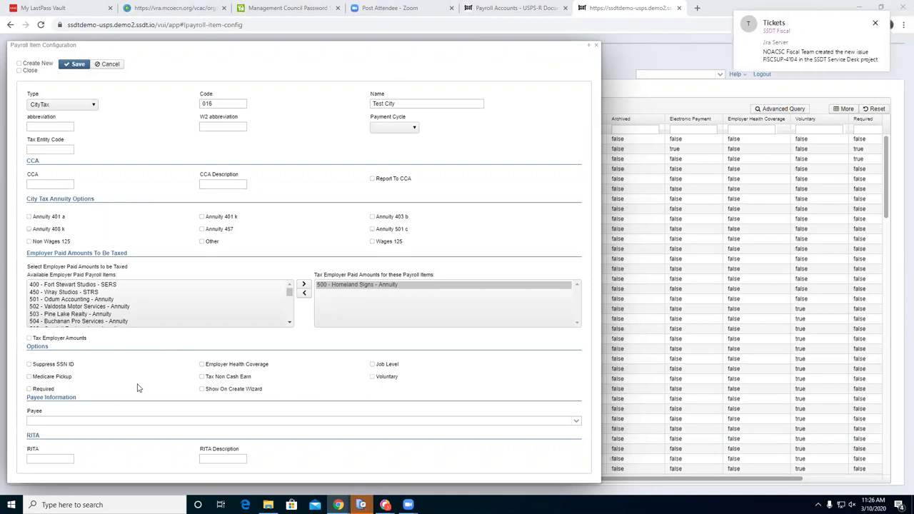
Choose Bowman Development as the Test City item's payee.
left_click(576, 421)
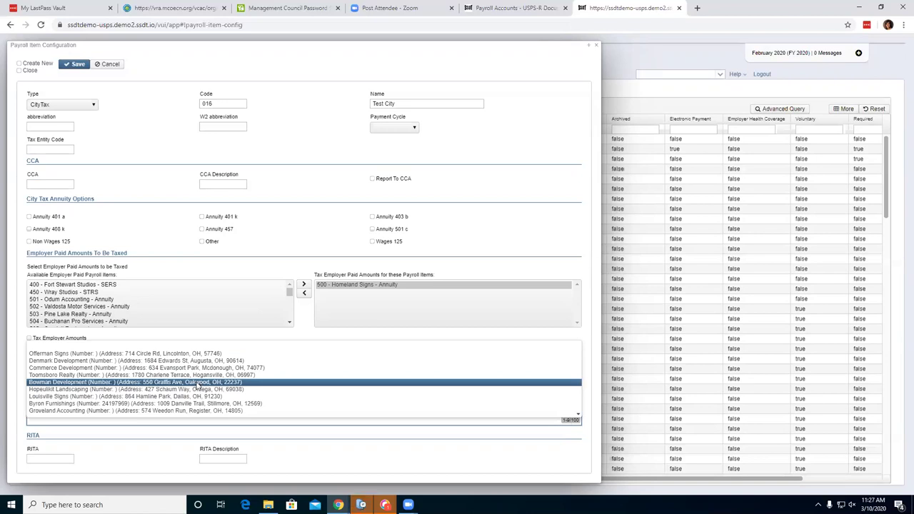
left_click(197, 383)
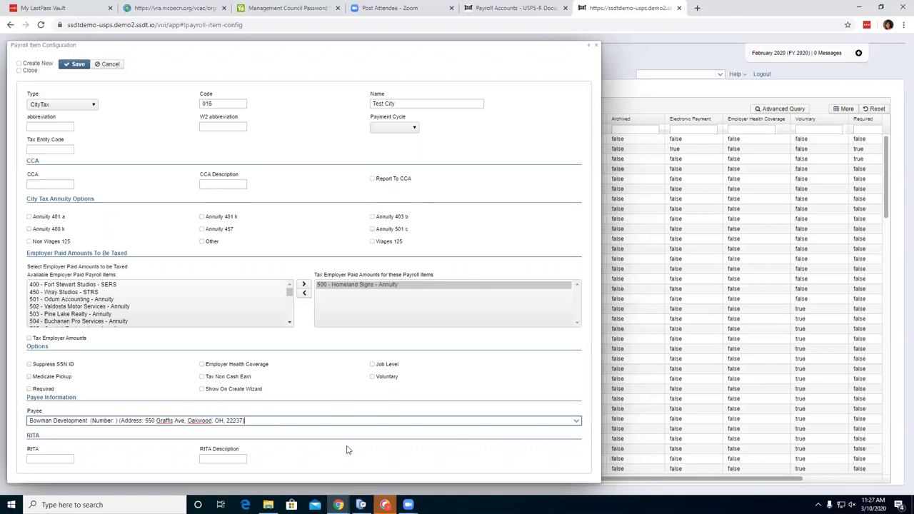
left_click(457, 195)
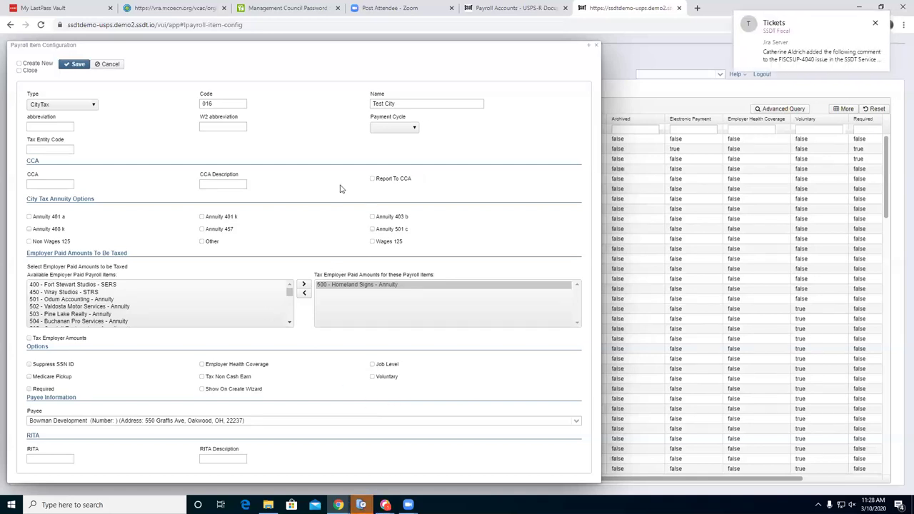
Check the Payment Cycle choices without changing them, then close the form unsaved.
left_click(413, 134)
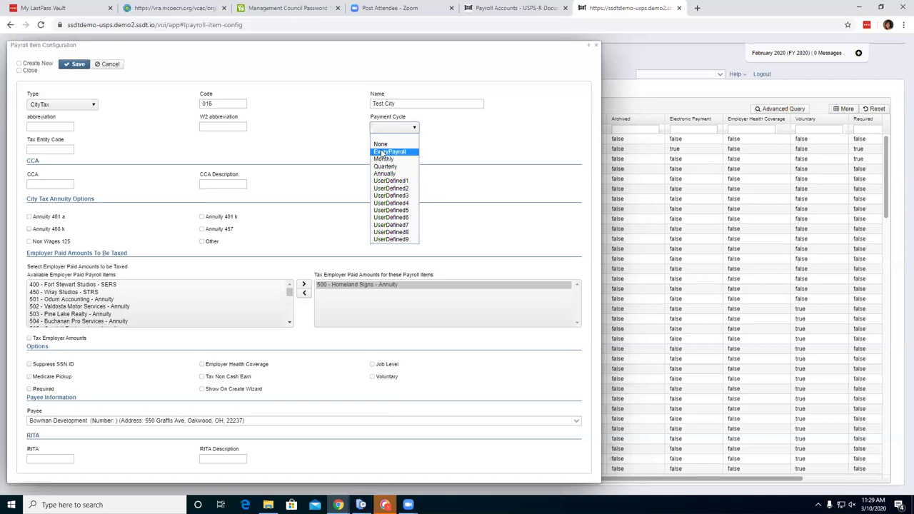
left_click(317, 118)
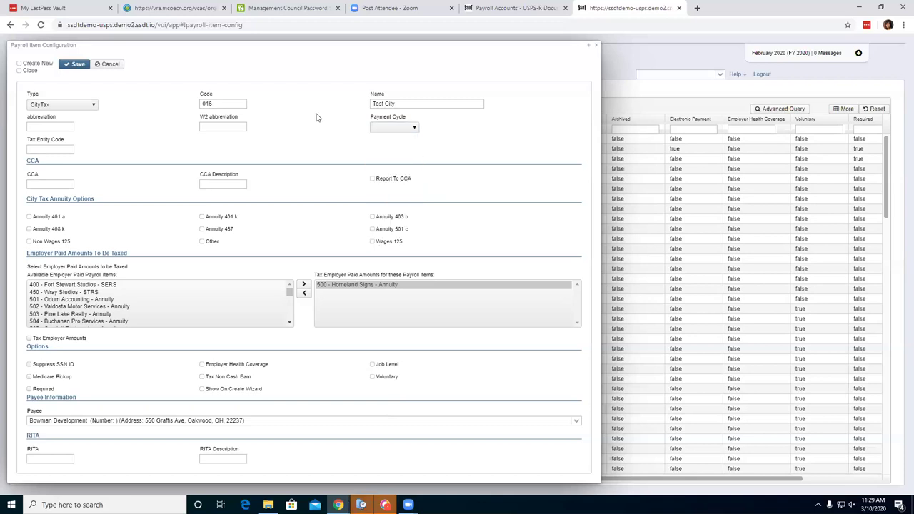
left_click(598, 46)
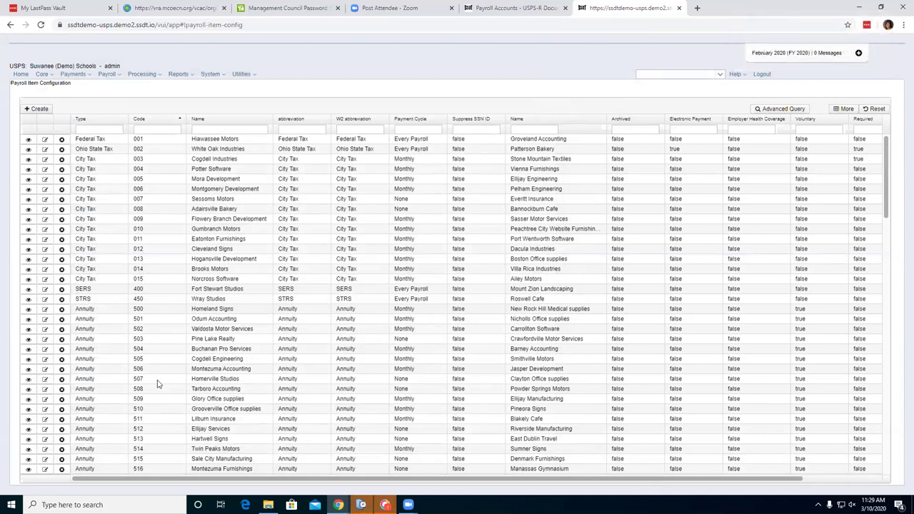
Open annuity item 515 Sale City Manufacturing and confirm its Denmark Furnishings payee.
scroll(133, 395, "down", 1)
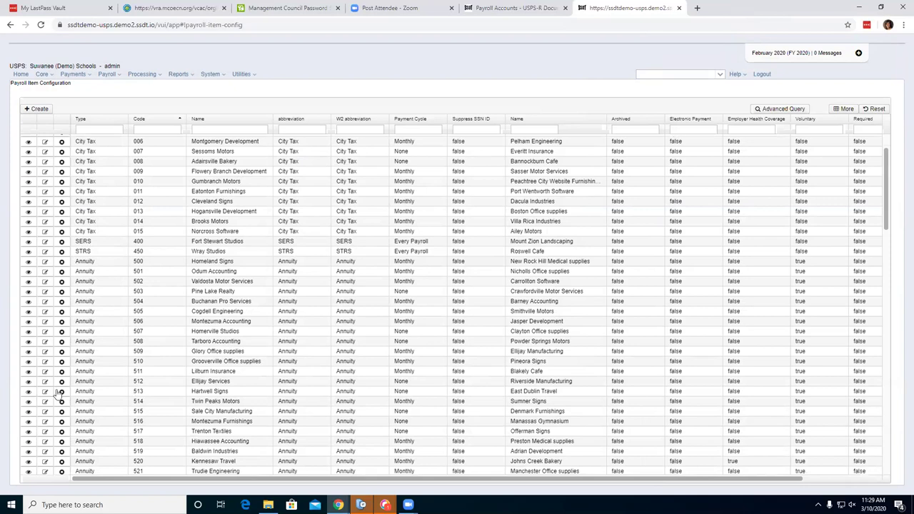
scroll(225, 396, "down", 1)
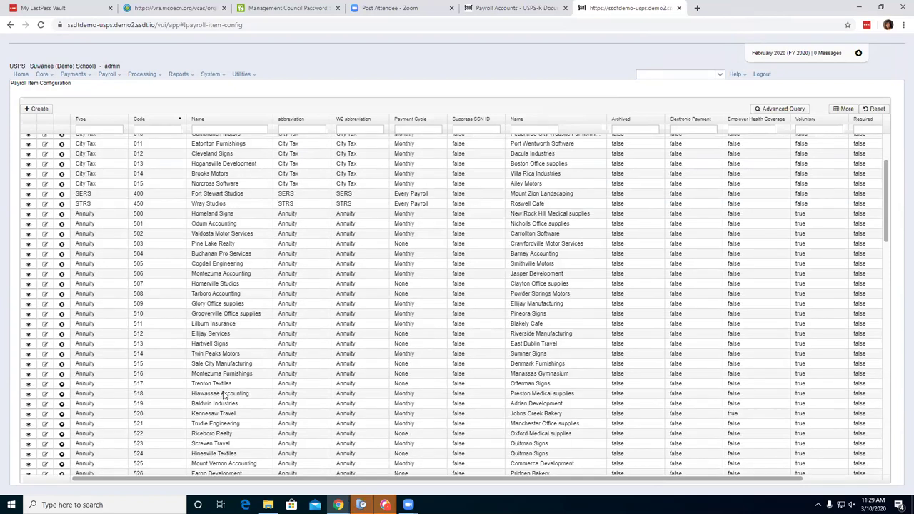
left_click(44, 364)
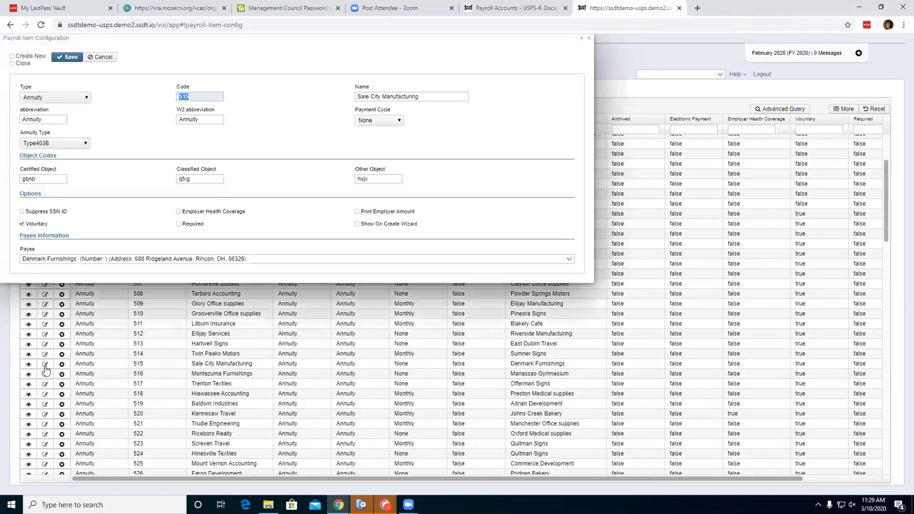
left_click(568, 260)
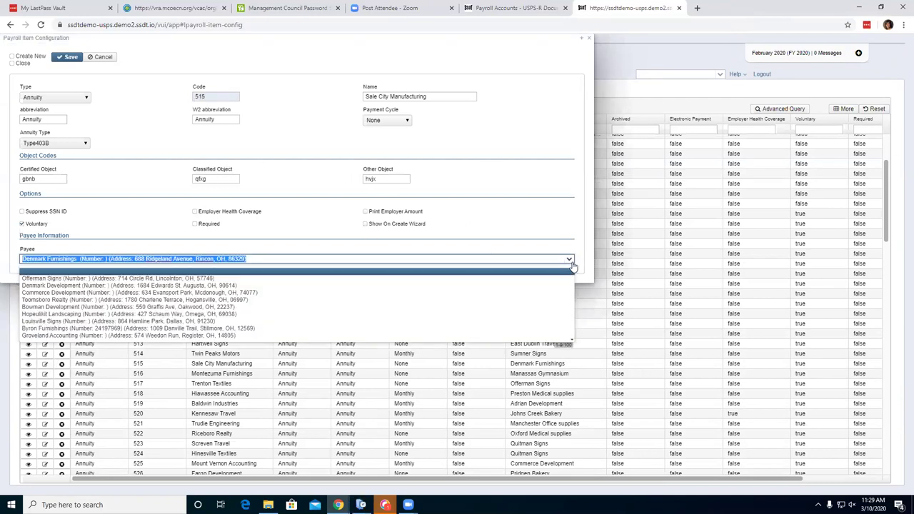
left_click(570, 263)
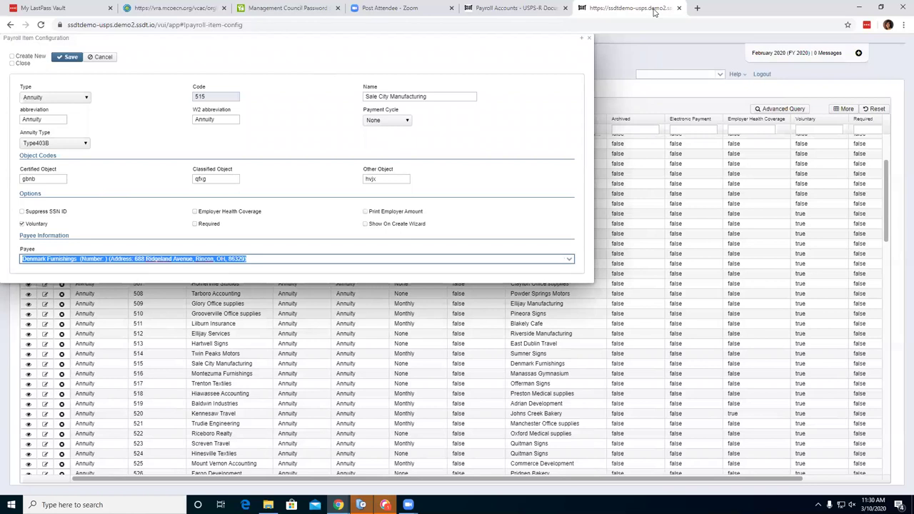
left_click(514, 8)
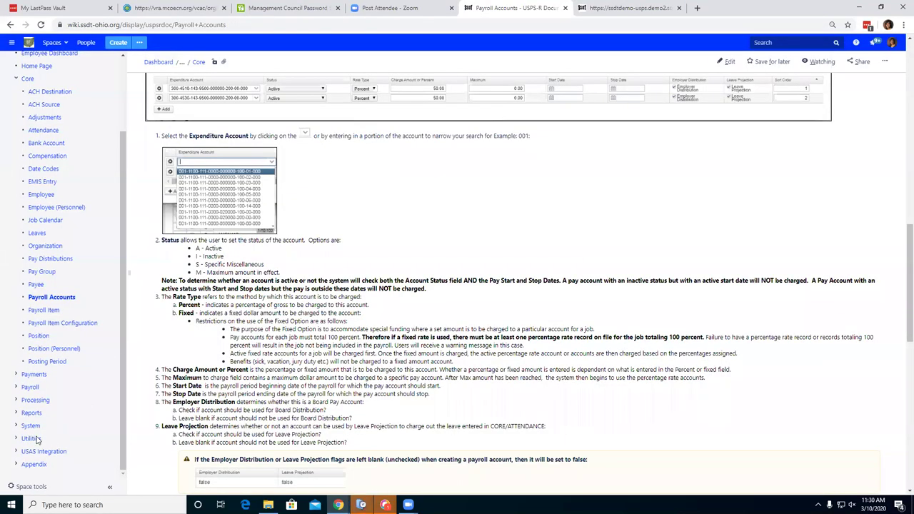
Expand the Reports pages in the wiki tree, then go back to item 515's form.
left_click(71, 412)
scroll(64, 400, "down", 3)
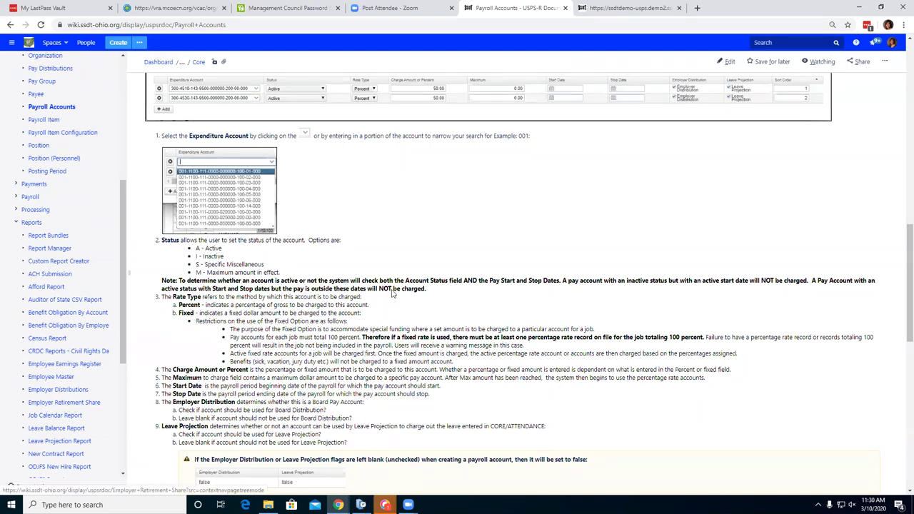
left_click(612, 7)
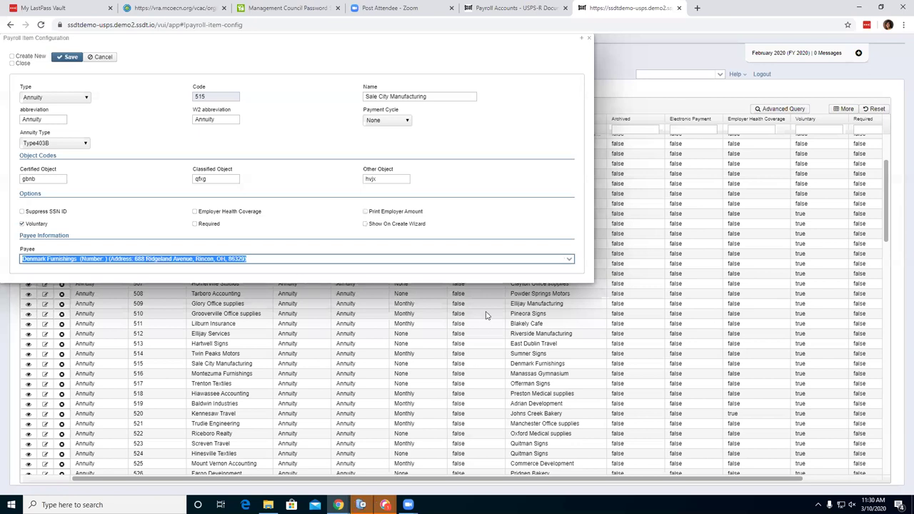
Tick Employer Health Coverage under Options for item 515.
left_click(512, 167)
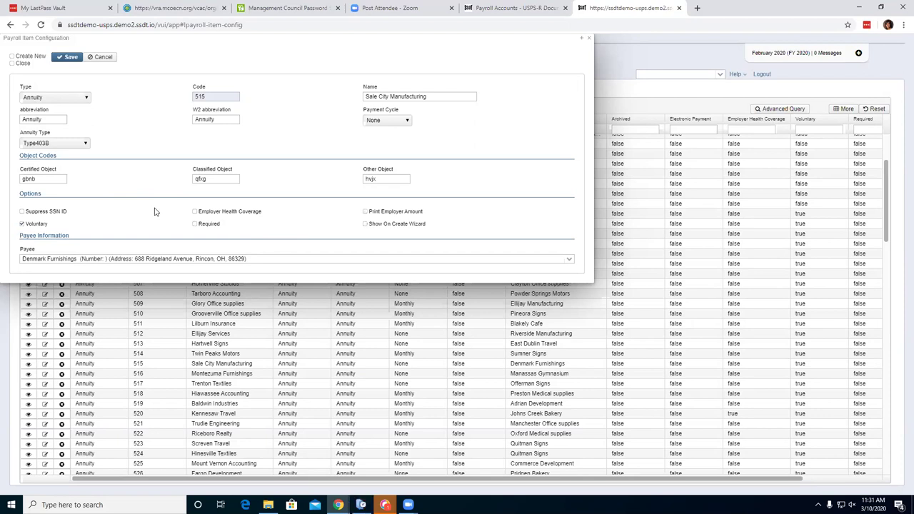
left_click(194, 212)
left_click(588, 37)
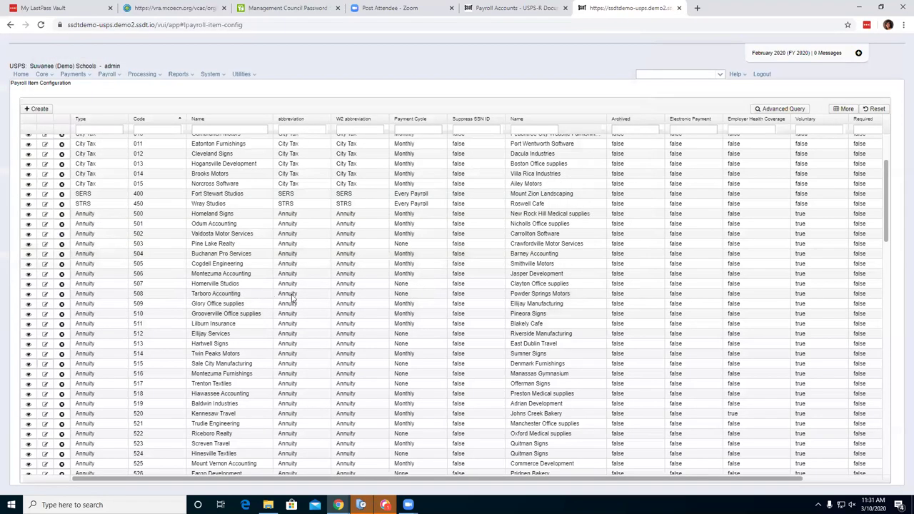
scroll(227, 372, "down", 3)
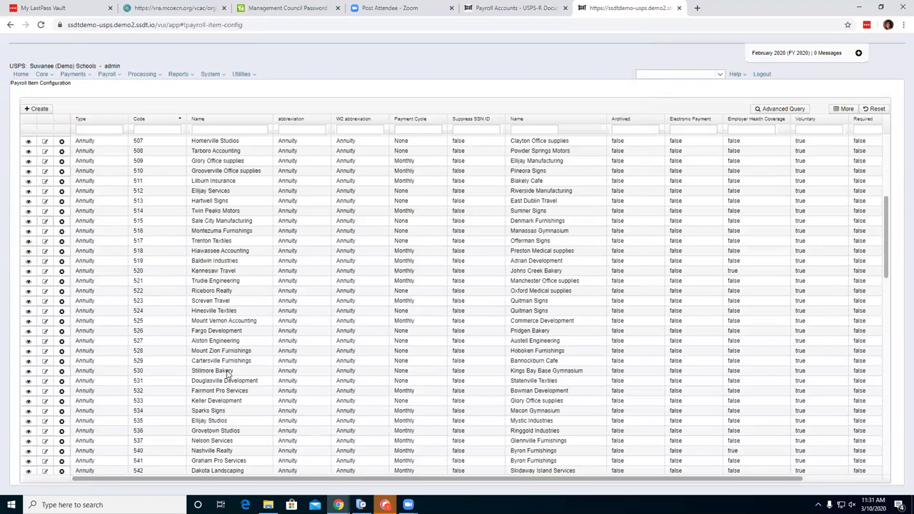
scroll(226, 372, "up", 5)
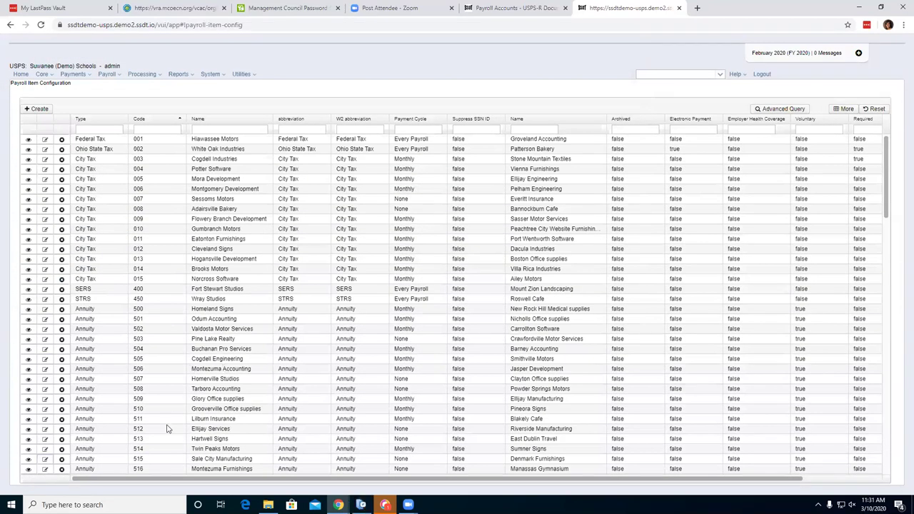
scroll(166, 428, "down", 1)
scroll(166, 428, "down", 3)
scroll(164, 426, "up", 5)
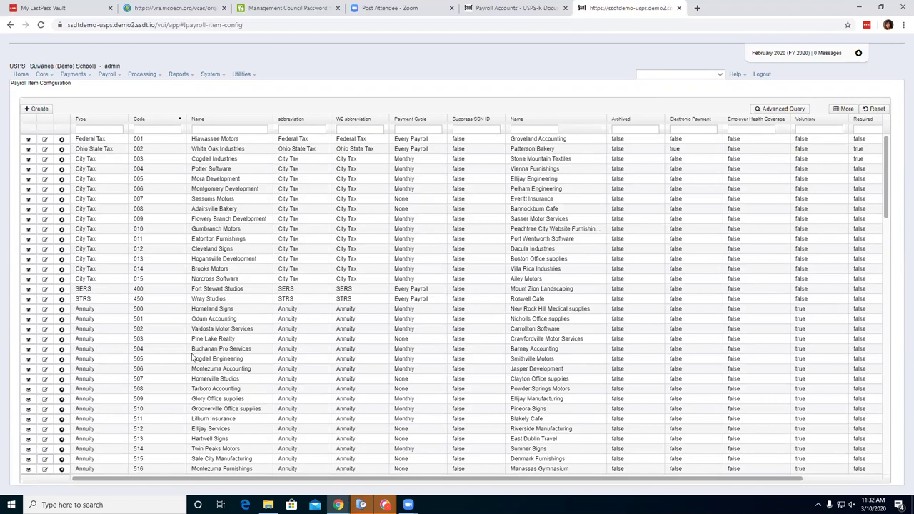
scroll(192, 357, "down", 4)
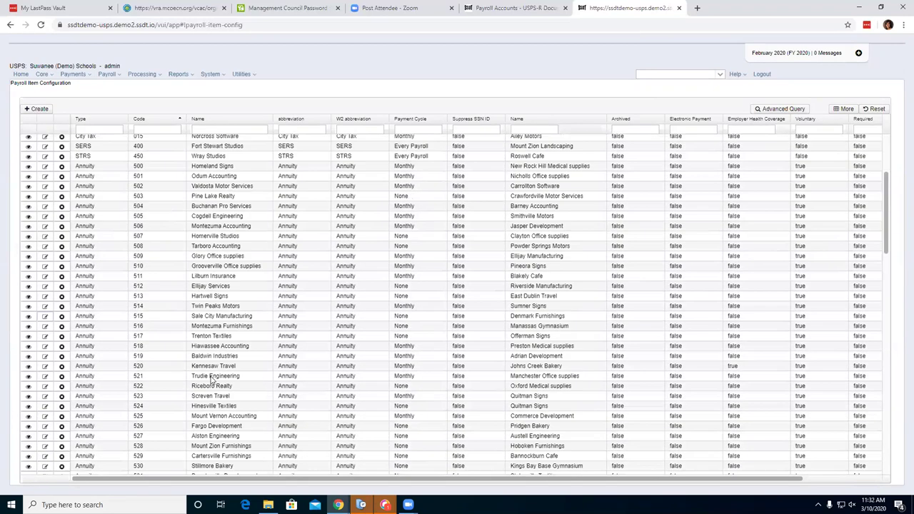
scroll(218, 391, "down", 6)
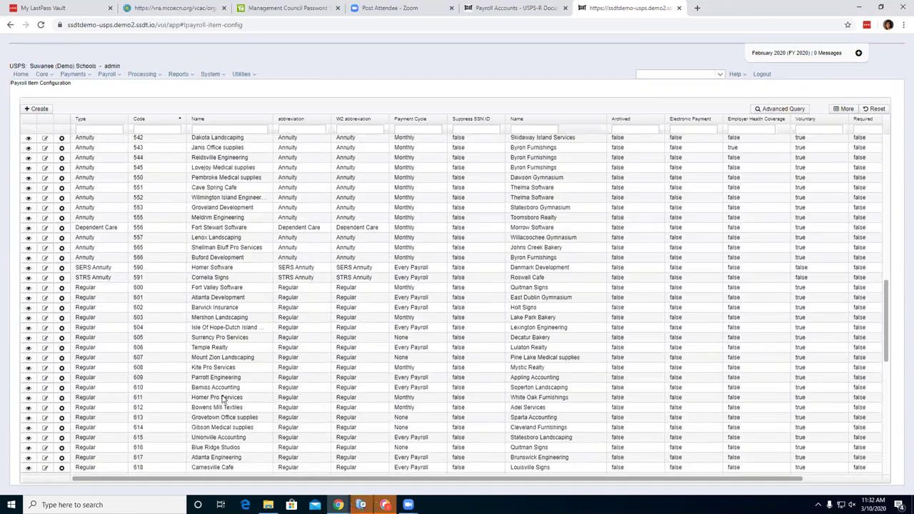
scroll(213, 407, "down", 4)
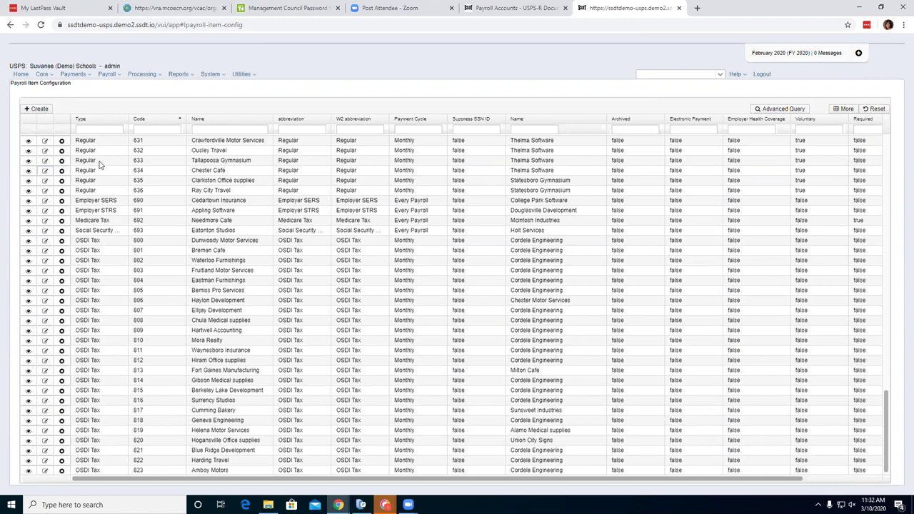
Go to Core > Payroll Item and start a new payroll item, opening the employee list.
left_click(43, 74)
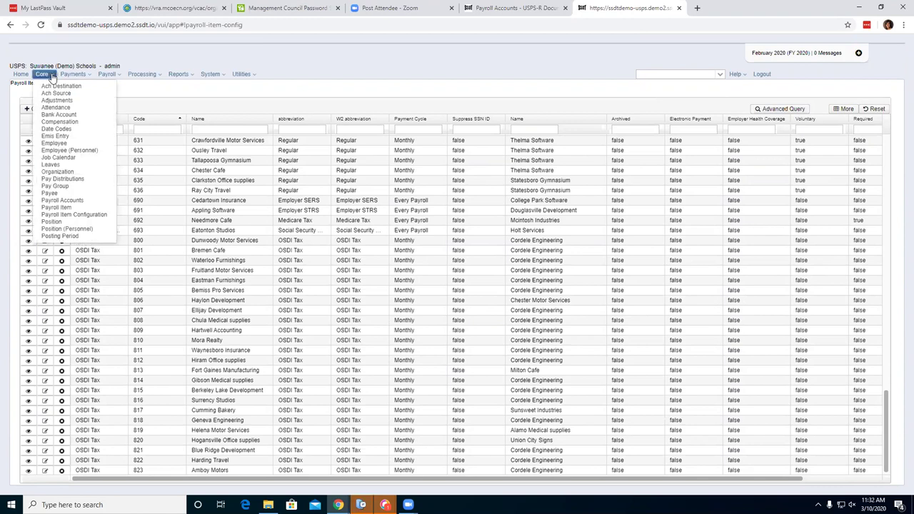
left_click(68, 208)
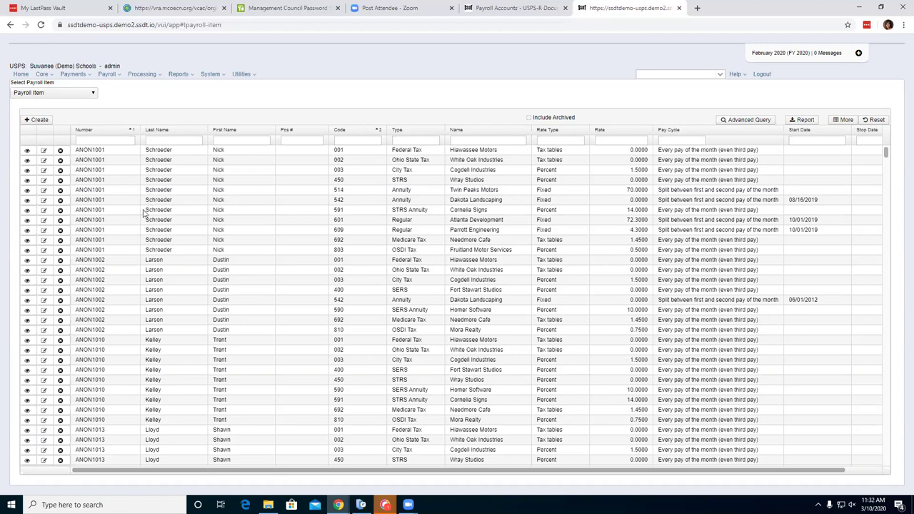
left_click(32, 121)
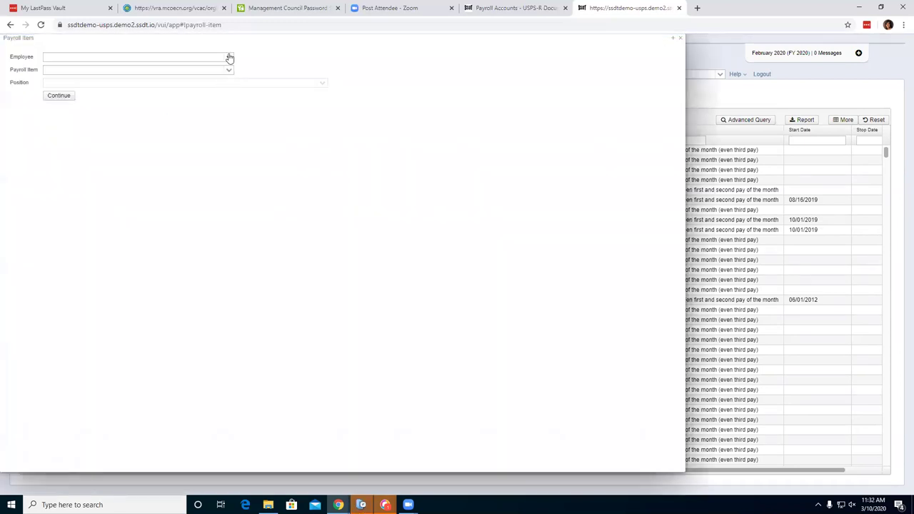
left_click(228, 57)
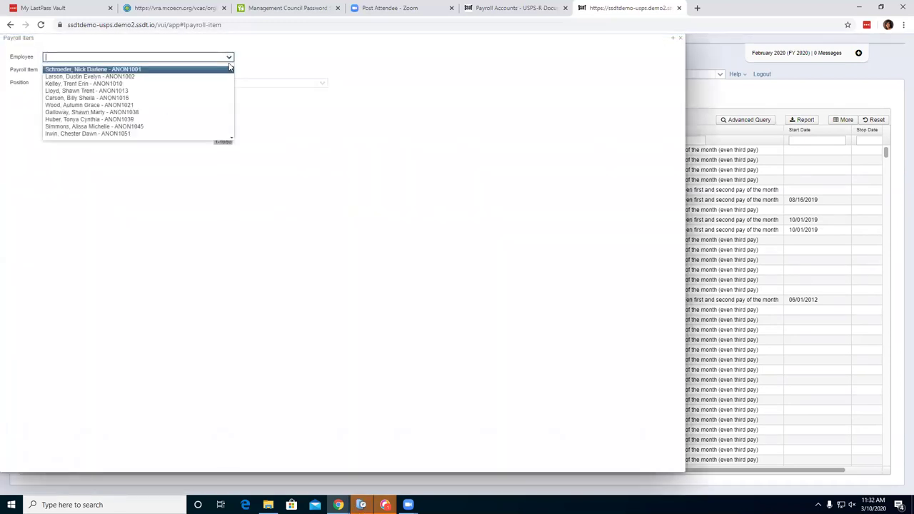
Pick the employee and, filtering by 'city', select City Tax, 011, Eatonton Furnishings.
left_click(221, 77)
left_click(228, 69)
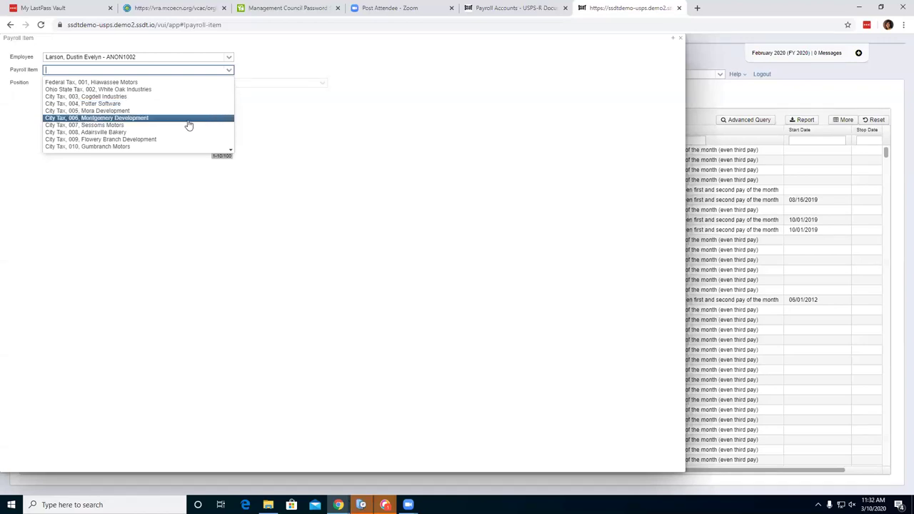
key("Down")
key("Down")
key("Down")
key("Down")
key("Down")
key("Down")
key("Down")
key("Down")
key("Down")
key("Down")
key("Down")
key("Down")
key("Down")
key("Down")
key("Down")
key("Down")
key("Down")
key("Down")
key("Down")
key("Down")
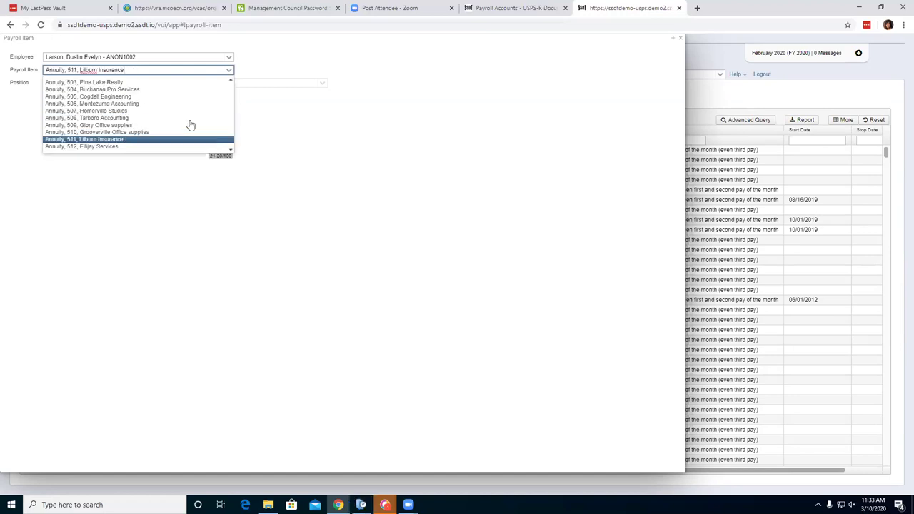
key("Down")
key("Down")
key("Down")
key("Down")
key("Down")
key("Down")
key("Down")
key("Down")
key("Down")
key("Down")
key("Down")
key("Down")
key("Down")
key("Down")
key("Down")
key("Down")
key("Down")
key("Down")
key("Down")
key("Down")
key("Down")
key("Down")
key("Down")
key("Down")
key("Down")
key("Down")
key("Down")
key("Down")
key("Down")
key("Down")
key("Down")
key("Down")
key("Down")
key("Down")
key("Down")
key("Down")
key("Down")
key("Down")
key("Down")
key("Down")
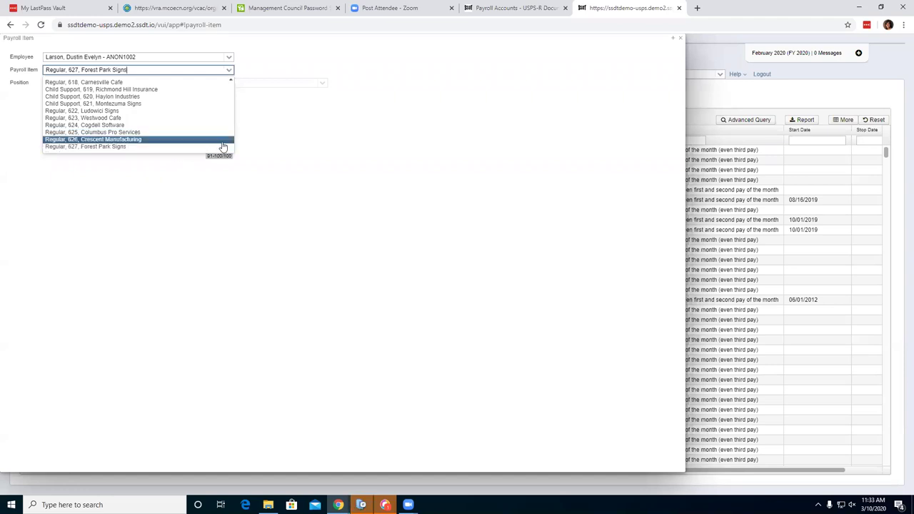
key("Up")
key("Up")
key("Up")
key("Up")
key("Up")
key("Up")
key("Up")
key("Up")
key("Up")
key("Up")
key("Up")
key("Up")
key("Up")
key("Up")
key("Up")
key("Up")
key("Up")
key("Up")
key("Up")
key("Up")
key("Up")
key("Up")
key("Up")
key("Up")
key("Up")
key("Up")
key("Up")
key("Up")
key("Up")
key("Down")
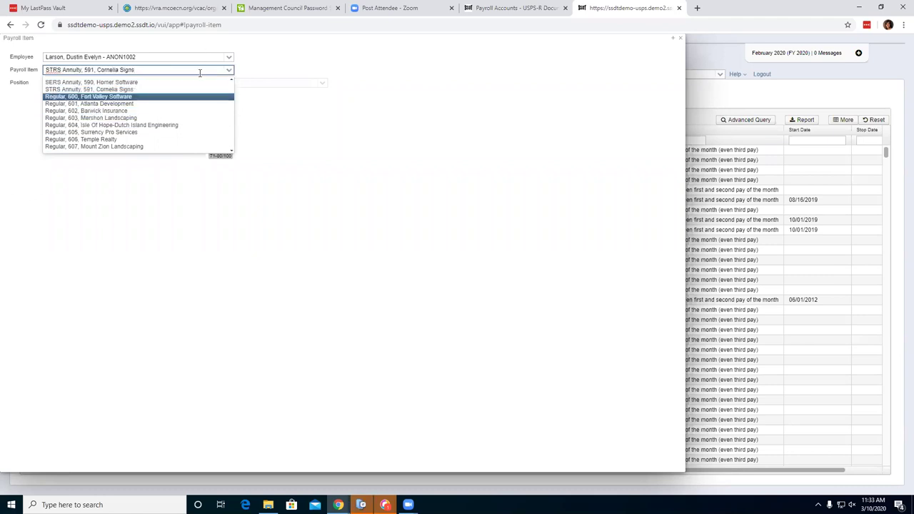
key("ctrl+a")
key("BackSpace")
type("osdi")
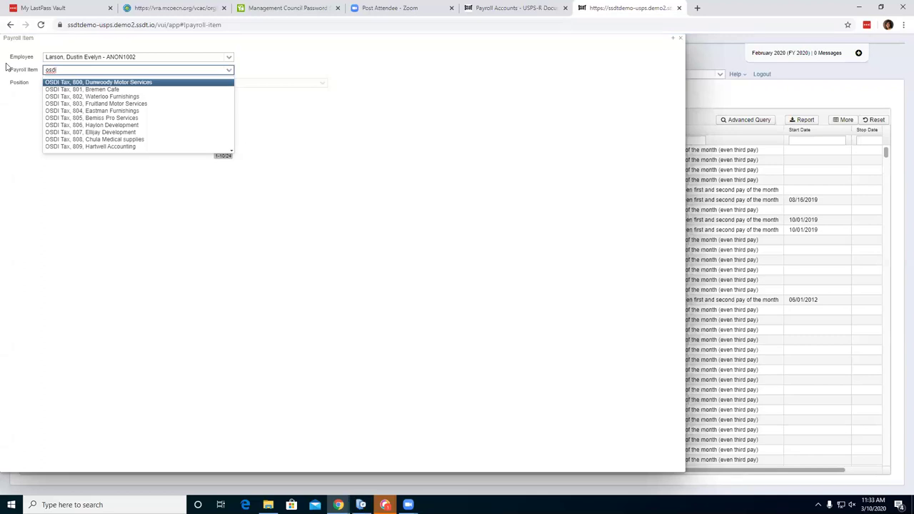
key("BackSpace")
key("BackSpace")
key("BackSpace")
key("BackSpace")
type("reg")
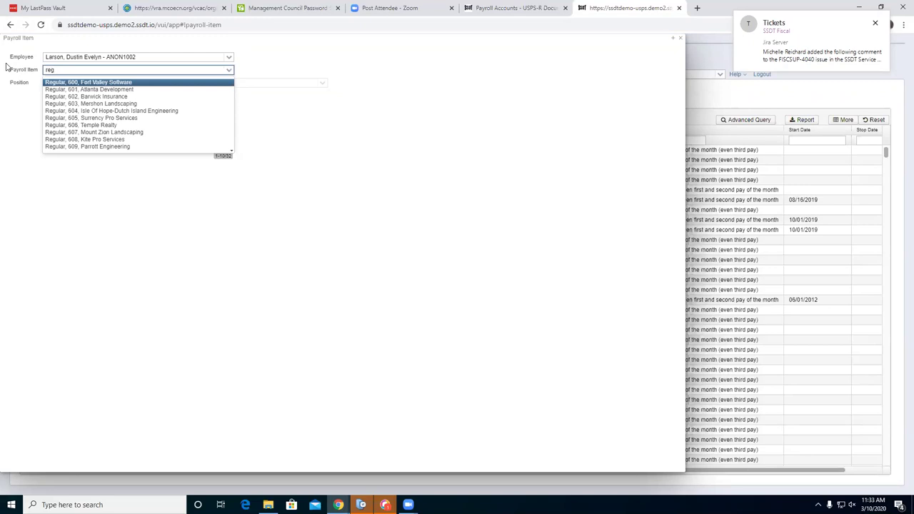
key("BackSpace")
key("BackSpace")
key("BackSpace")
type("city")
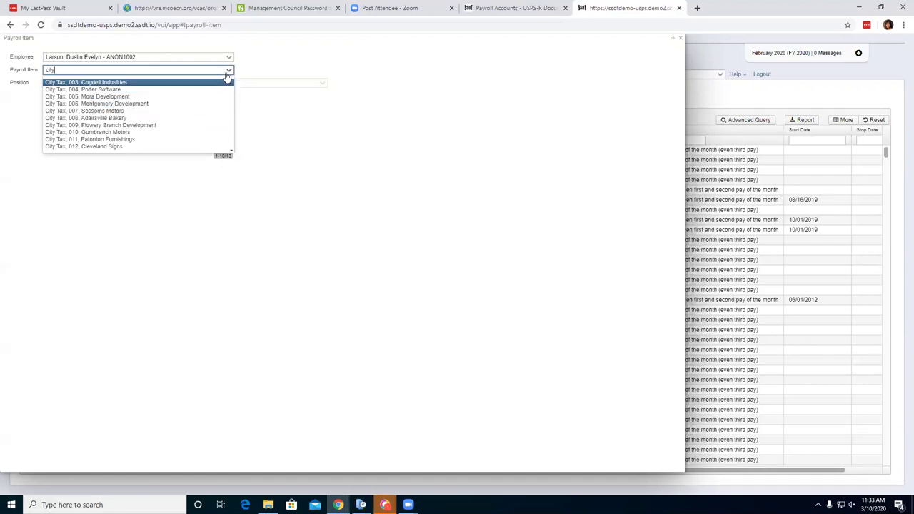
left_click(197, 140)
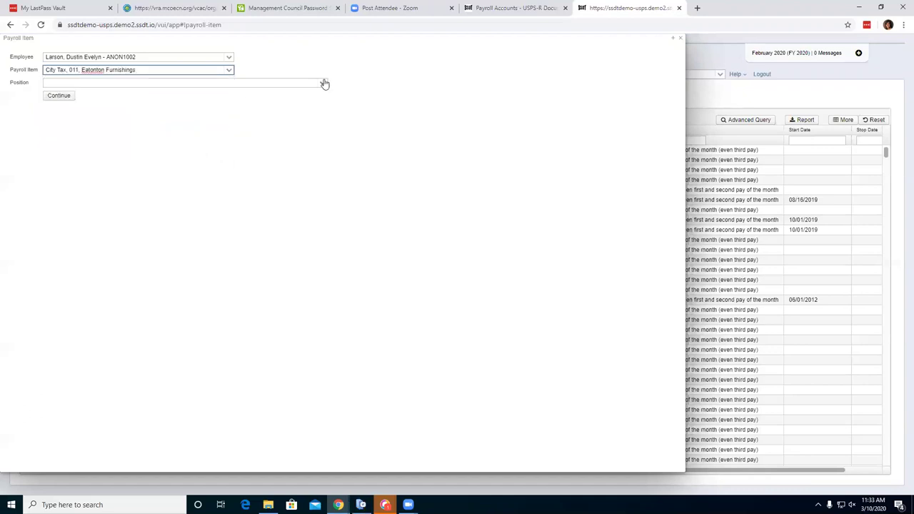
Leave Position blank and continue to the City Tax Item form.
left_click(322, 83)
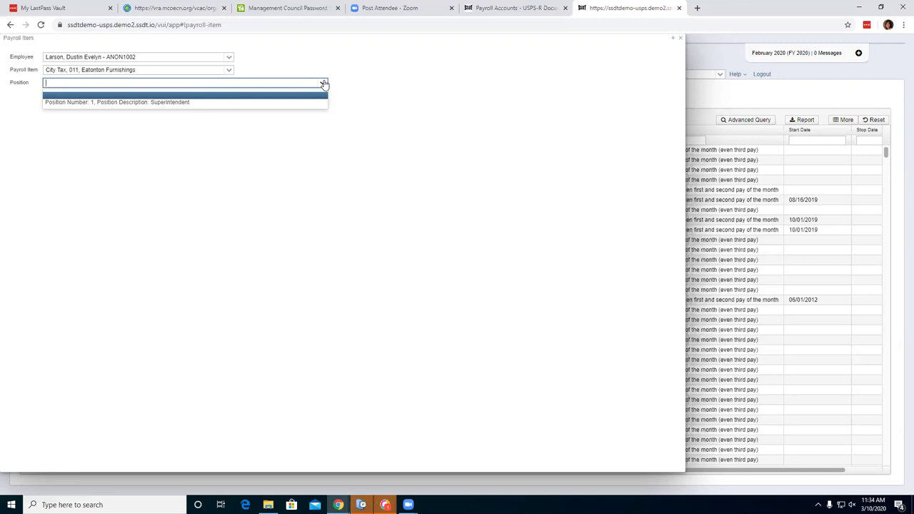
left_click(323, 83)
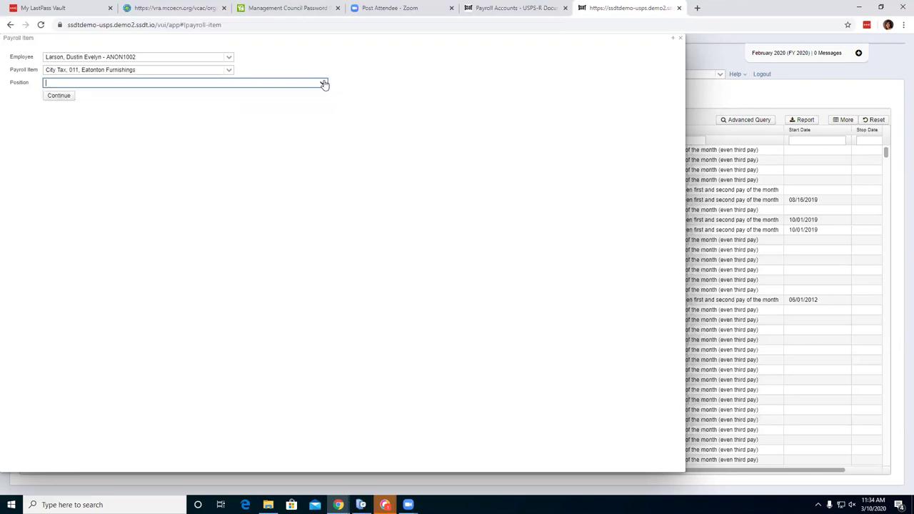
left_click(61, 96)
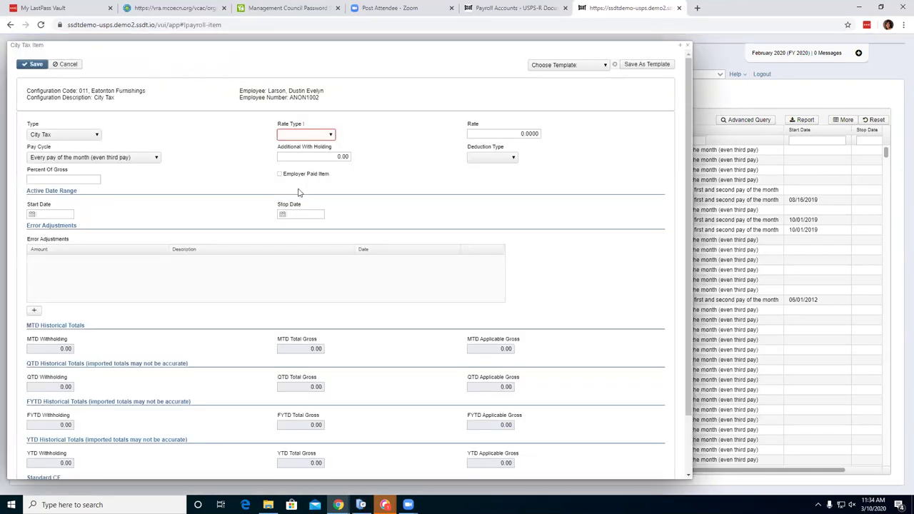
Review the Rate Type options, then apply the Default City Tax Item (003) template.
scroll(372, 197, "down", 1)
scroll(373, 197, "up", 1)
left_click(329, 136)
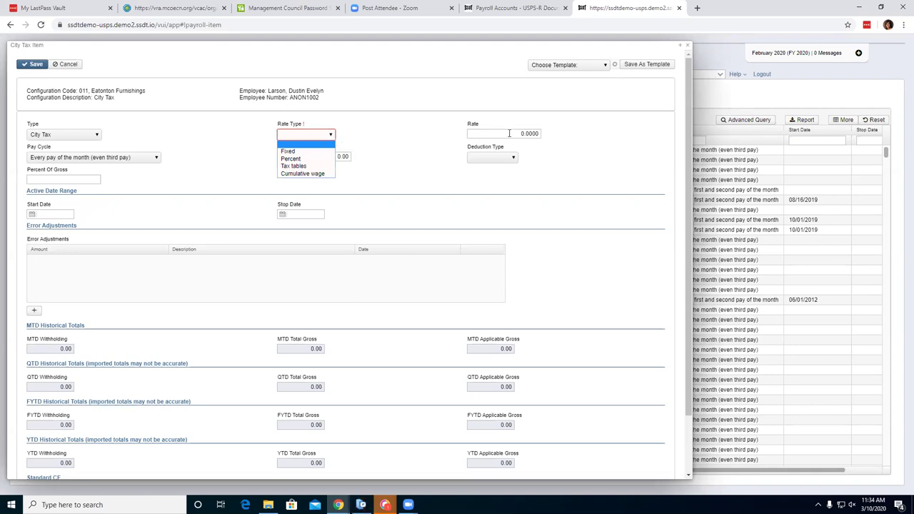
left_click(413, 170)
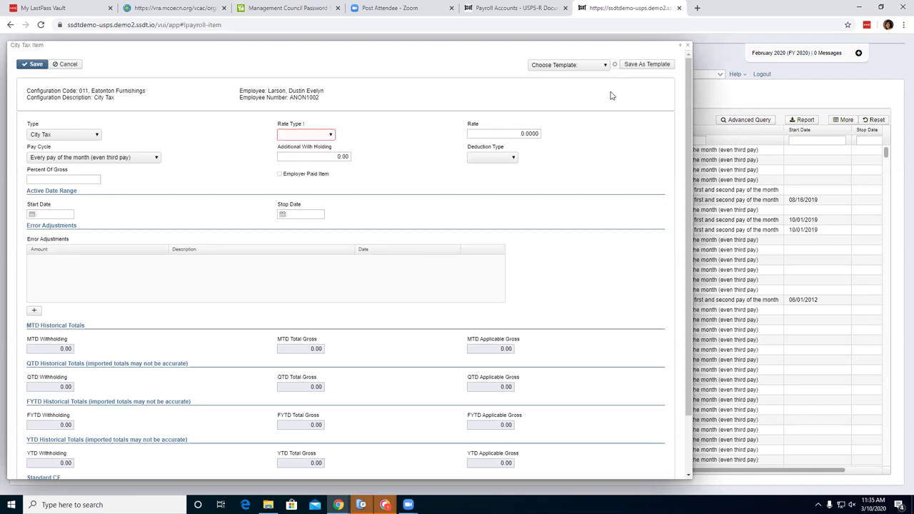
left_click(601, 68)
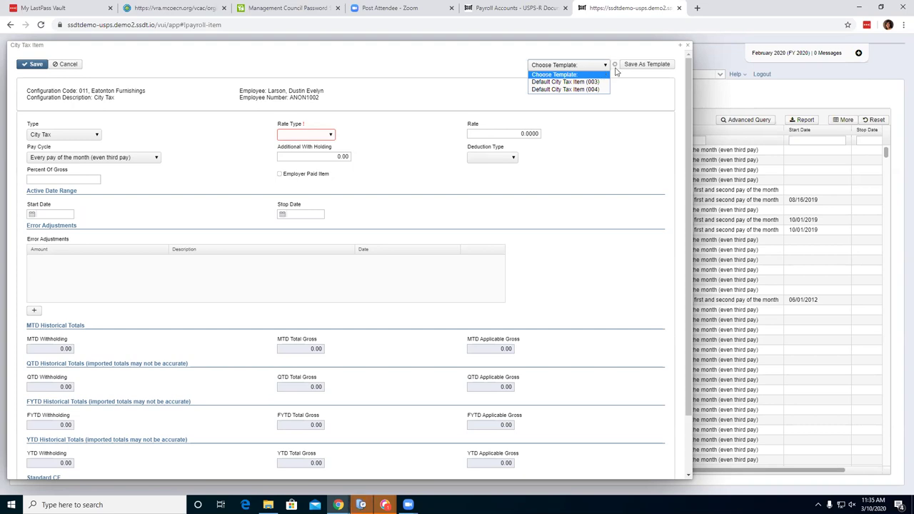
left_click(582, 82)
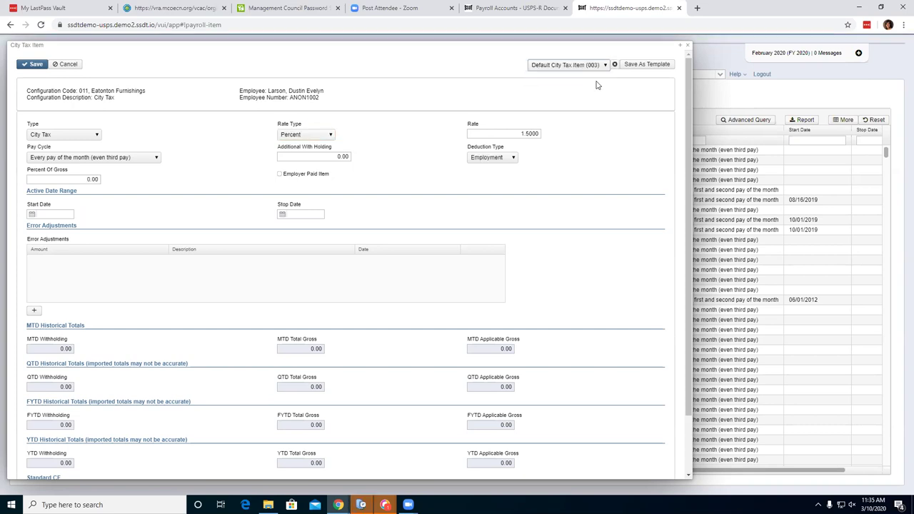
Apply the Default City Tax Item (004) template and show the Deduction Type choices.
left_click(510, 158)
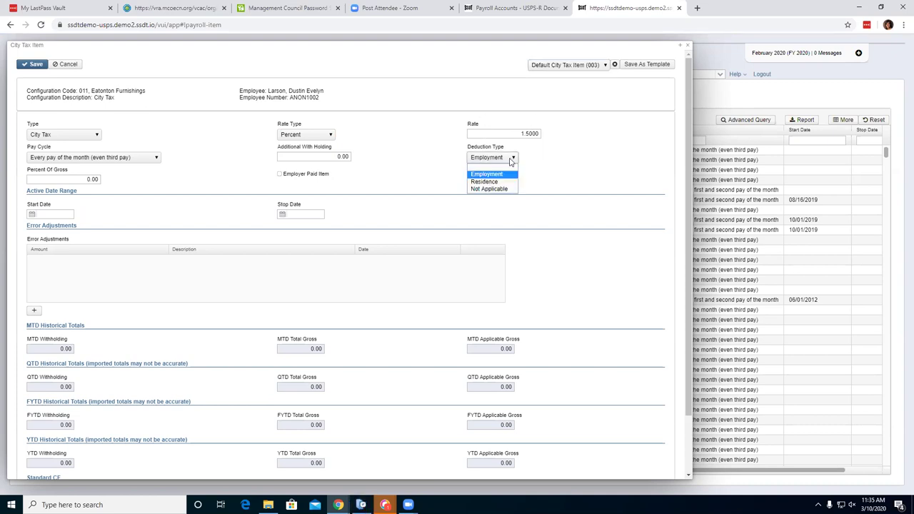
left_click(512, 159)
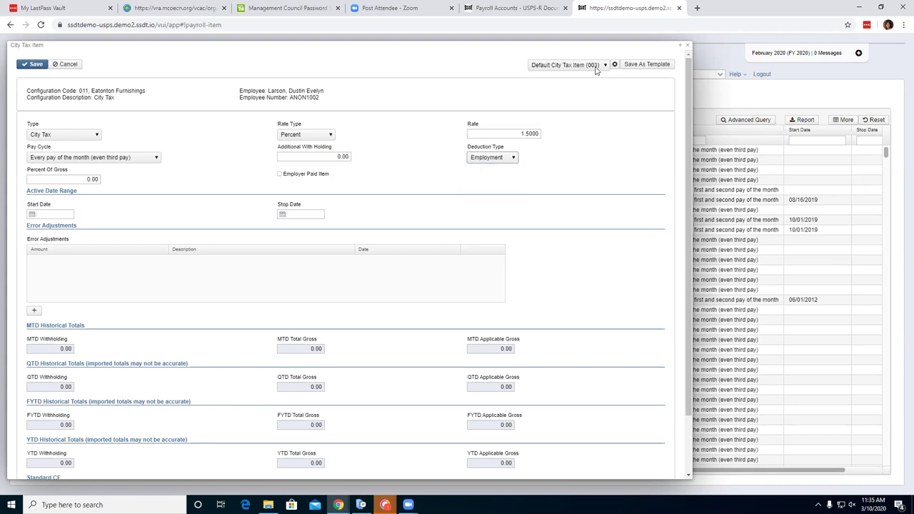
left_click(513, 158)
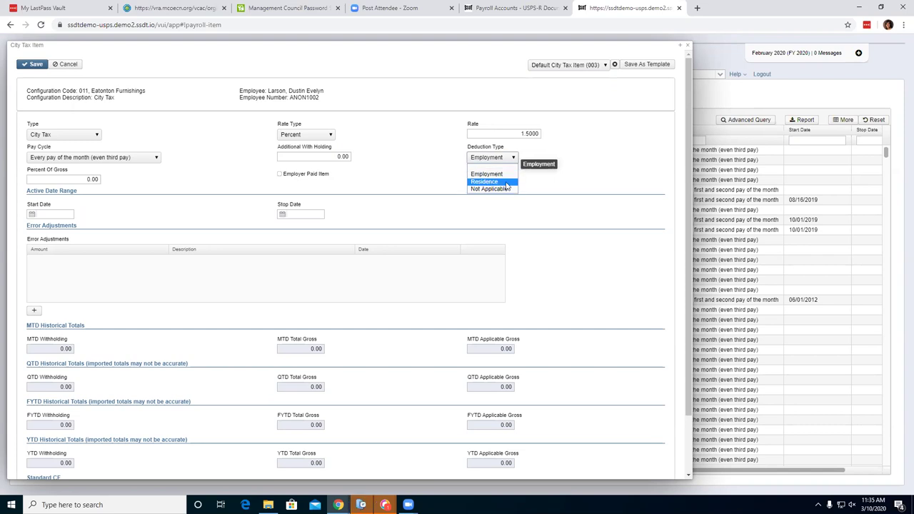
left_click(607, 65)
left_click(598, 90)
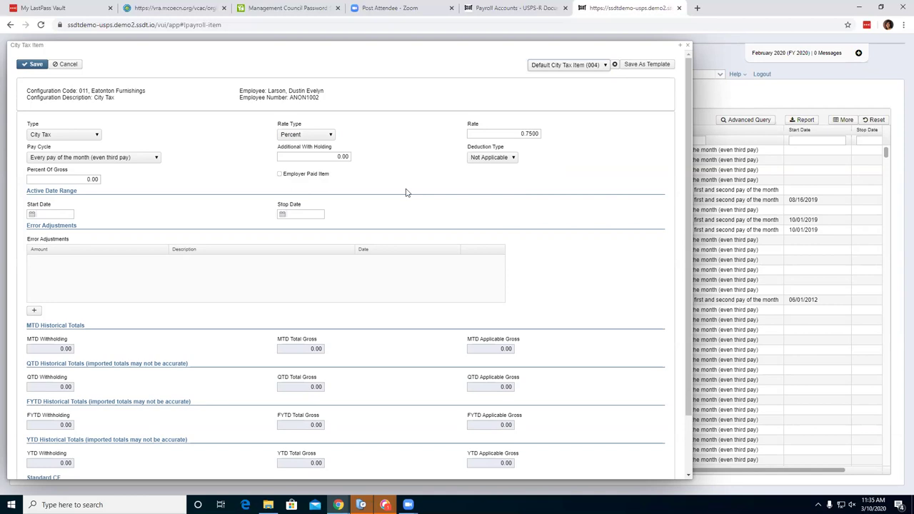
left_click(514, 158)
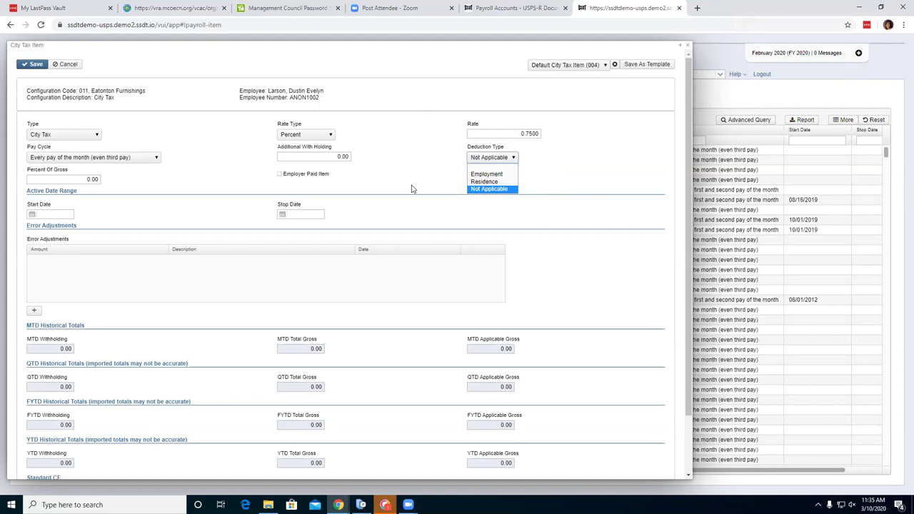
Keep Deduction Type Not Applicable and add a -50.00 error adjustment row.
left_click(237, 183)
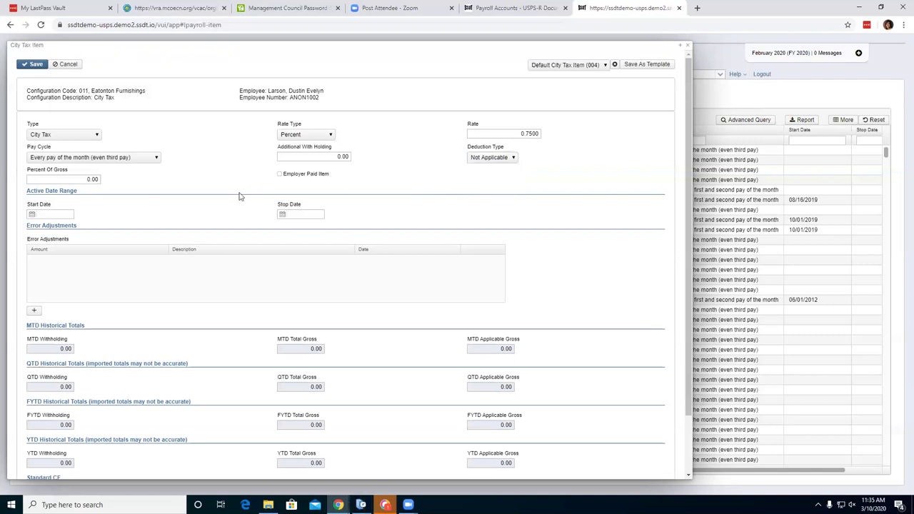
scroll(237, 246, "down", 1)
scroll(264, 245, "down", 1)
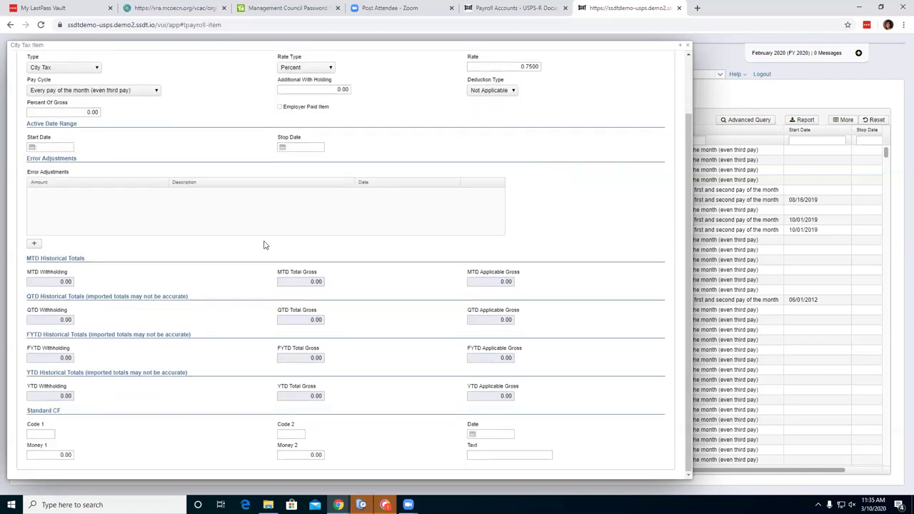
left_click(34, 244)
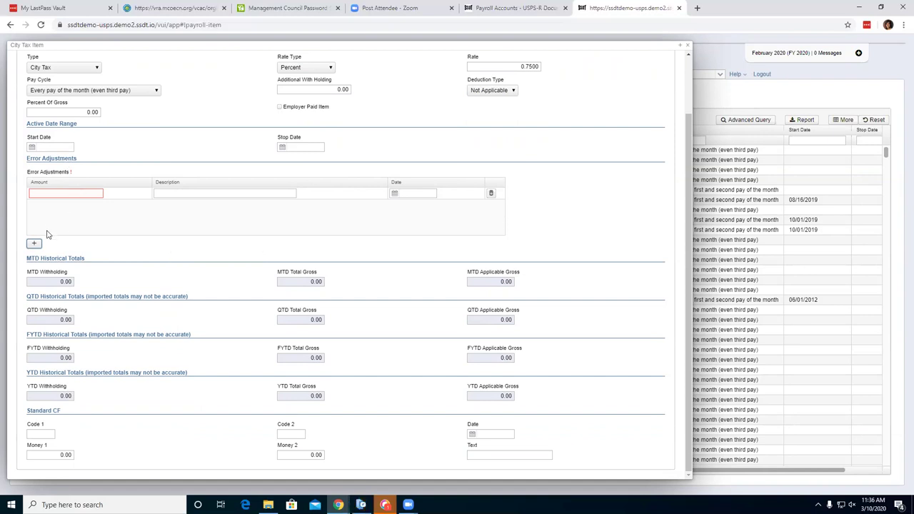
left_click(85, 194)
type("50")
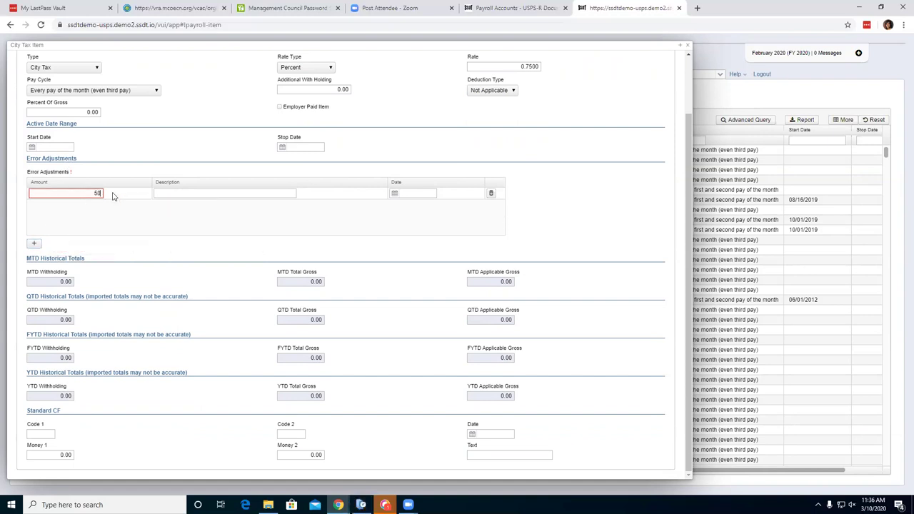
key("BackSpace")
key("BackSpace")
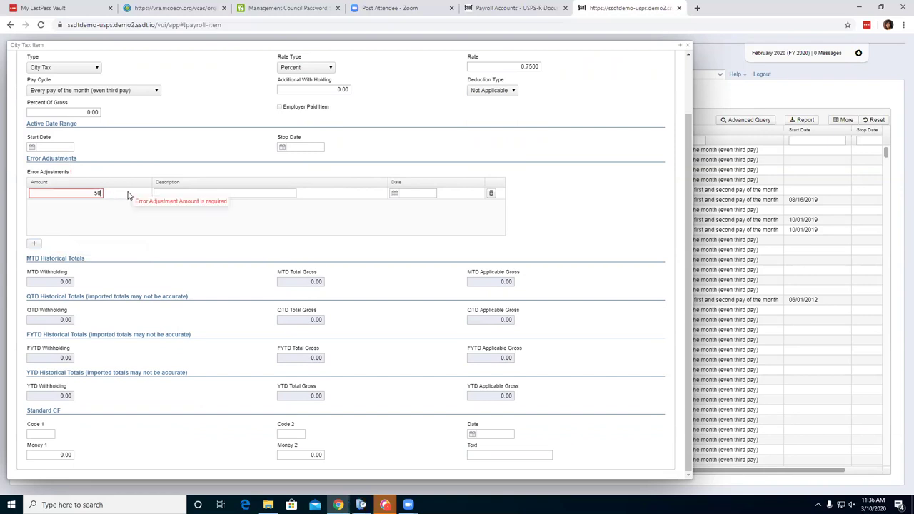
type("-50")
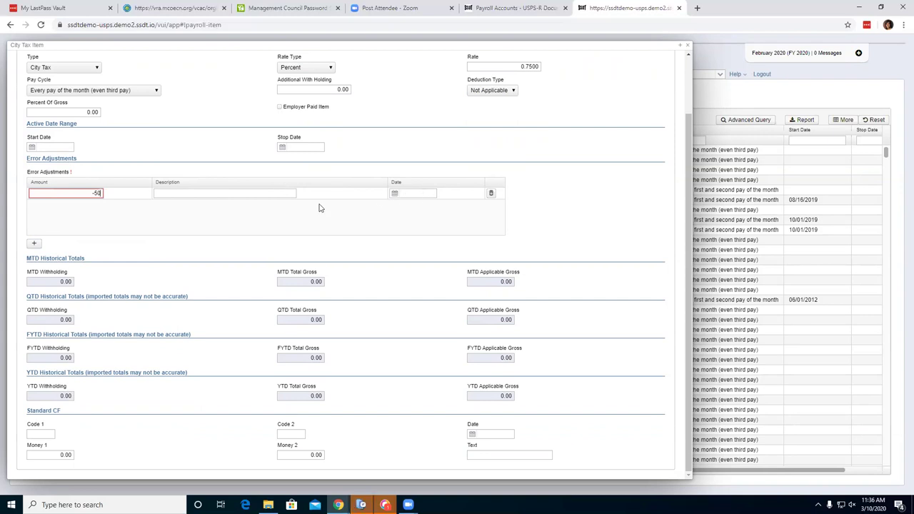
left_click(648, 213)
scroll(259, 312, "up", 1)
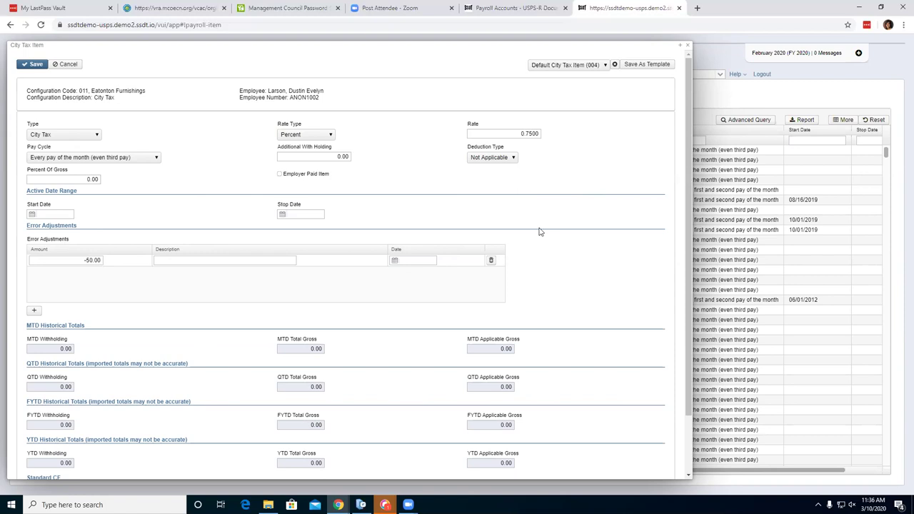
scroll(564, 253, "down", 1)
scroll(571, 271, "down", 1)
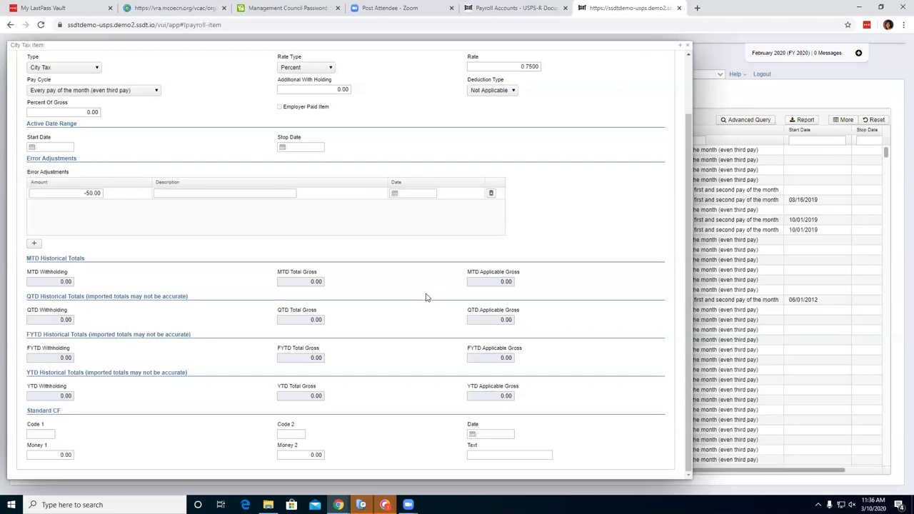
scroll(161, 404, "up", 1)
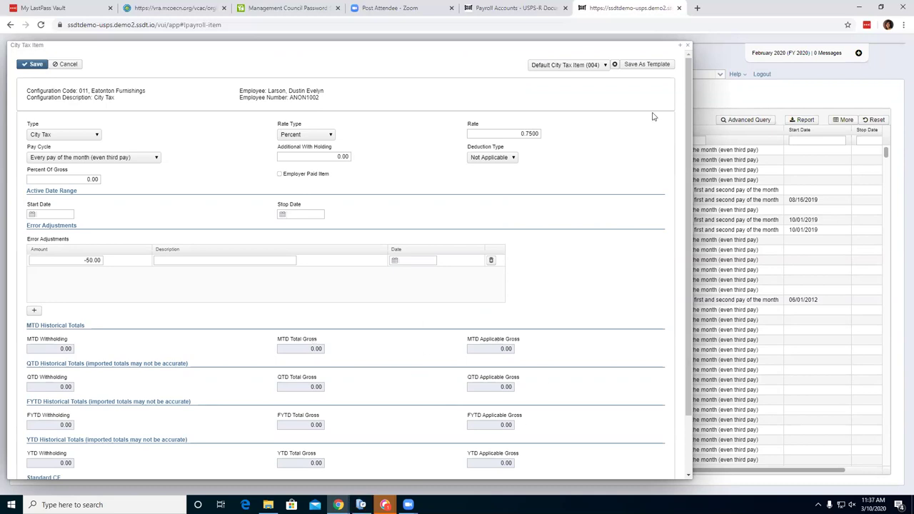
Close the City Tax Item form with Esc and scroll through the Payroll Item list.
key("Escape")
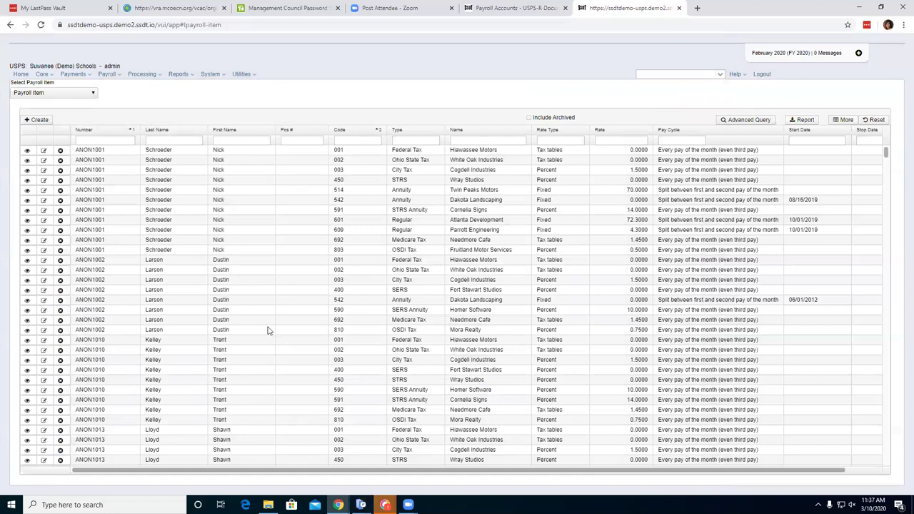
scroll(236, 332, "down", 1)
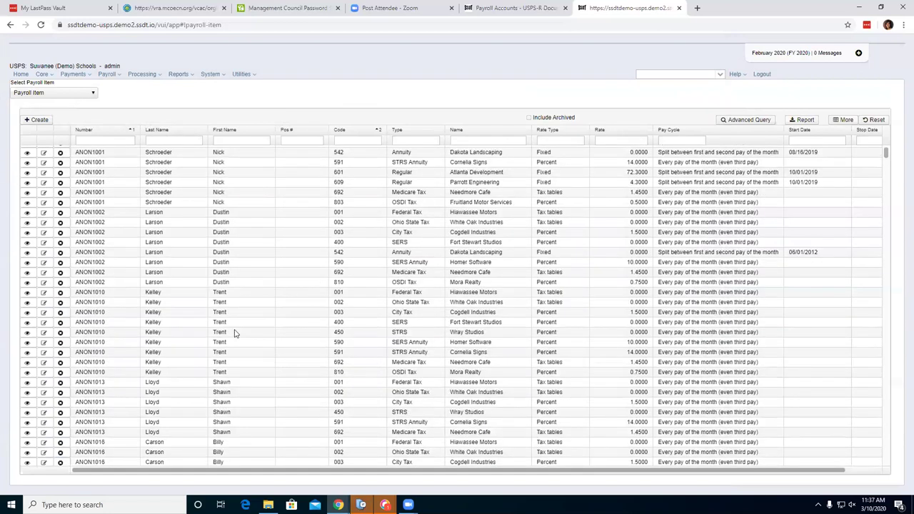
scroll(235, 333, "up", 1)
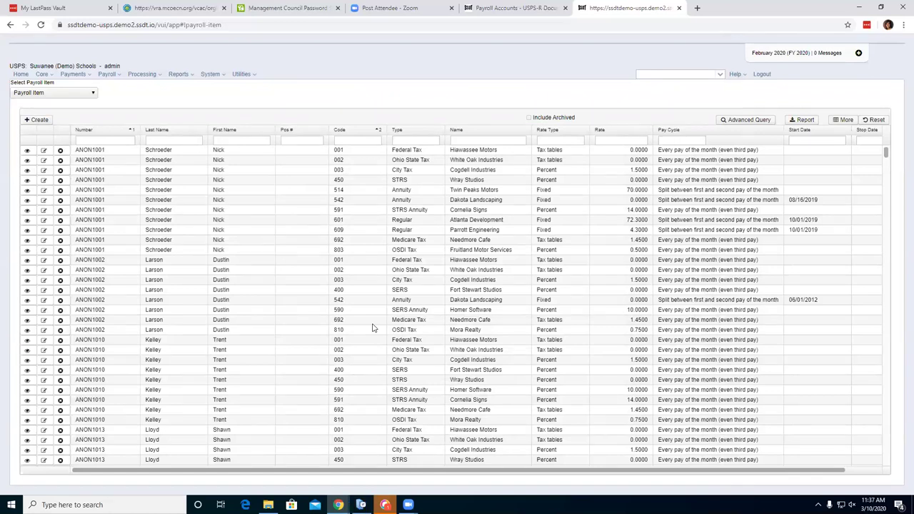
scroll(410, 332, "down", 2)
scroll(411, 332, "up", 2)
Open the first employee's Position #1 record from the Core Position list.
left_click(43, 75)
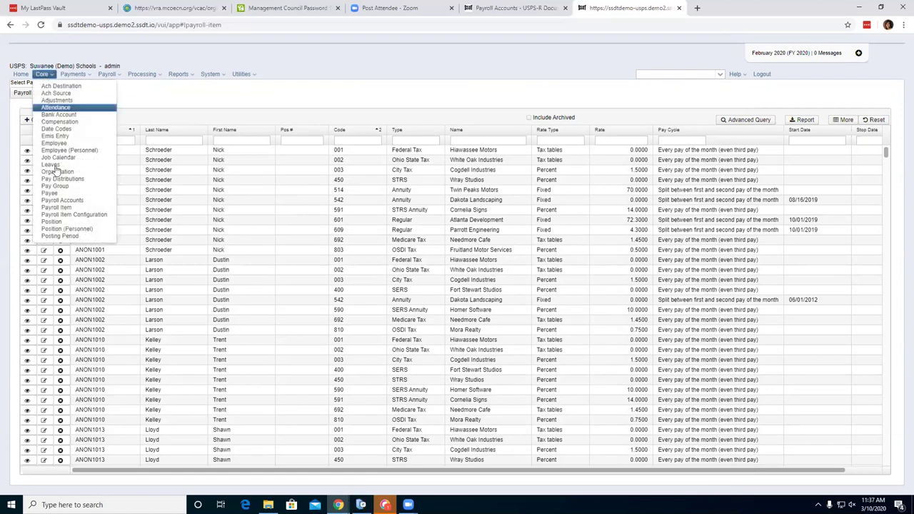
left_click(53, 222)
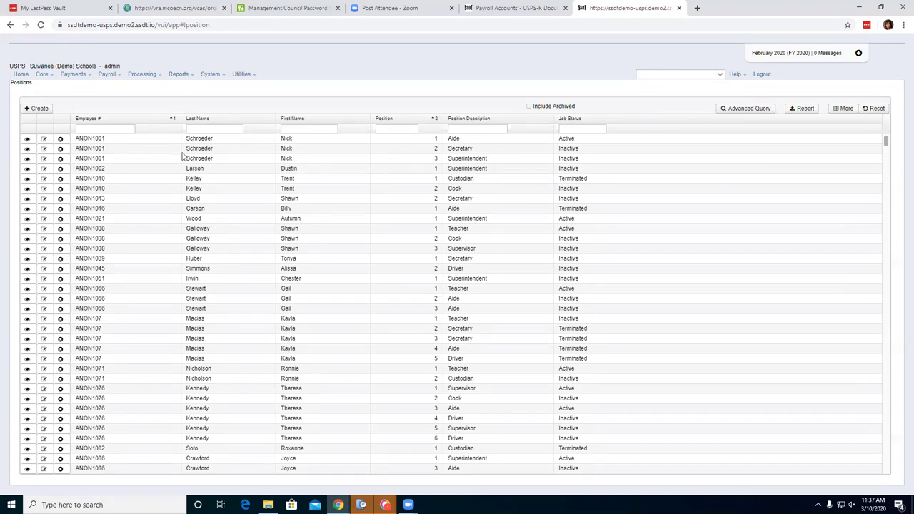
left_click(44, 138)
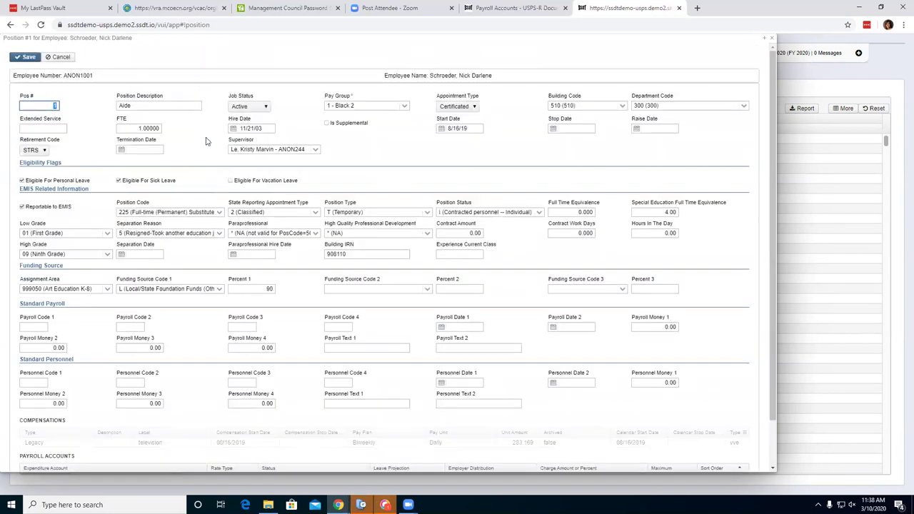
Keep job status Active, pay group 1 - Black 2, Certificated appointment and STRS retirement.
left_click(264, 107)
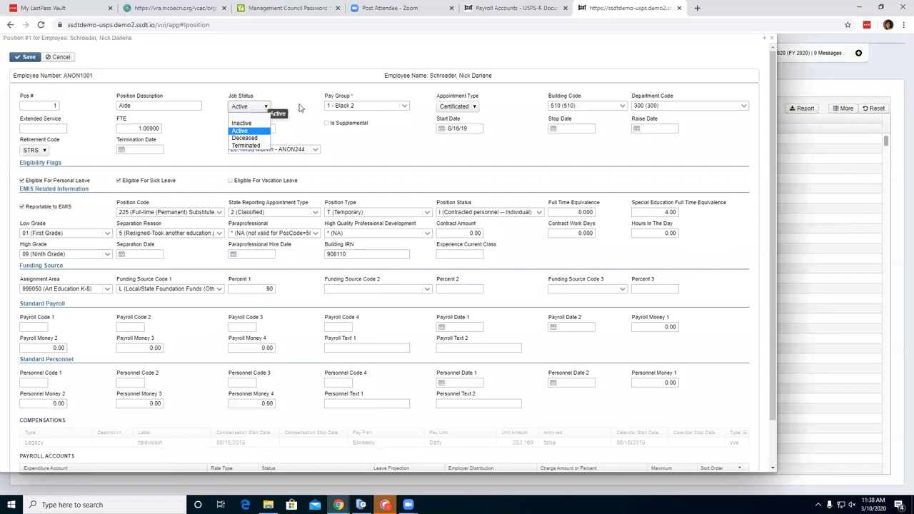
left_click(300, 107)
left_click(403, 109)
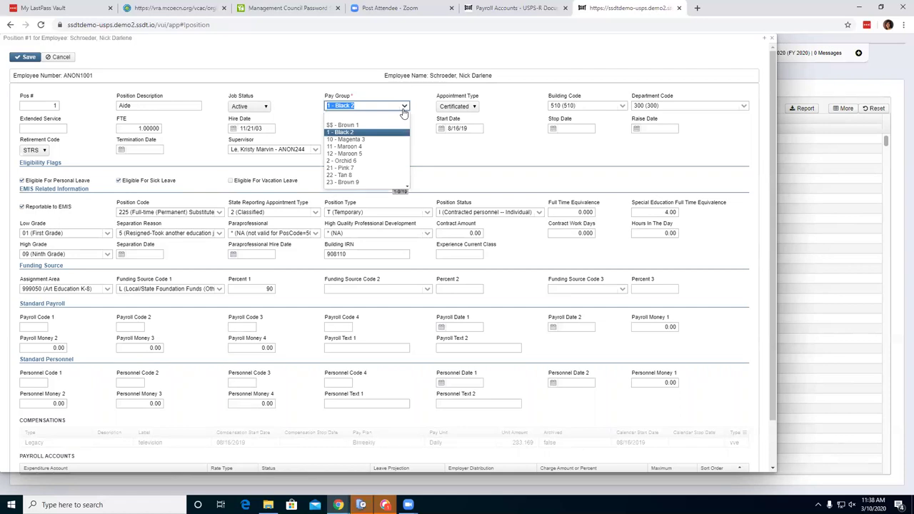
left_click(404, 106)
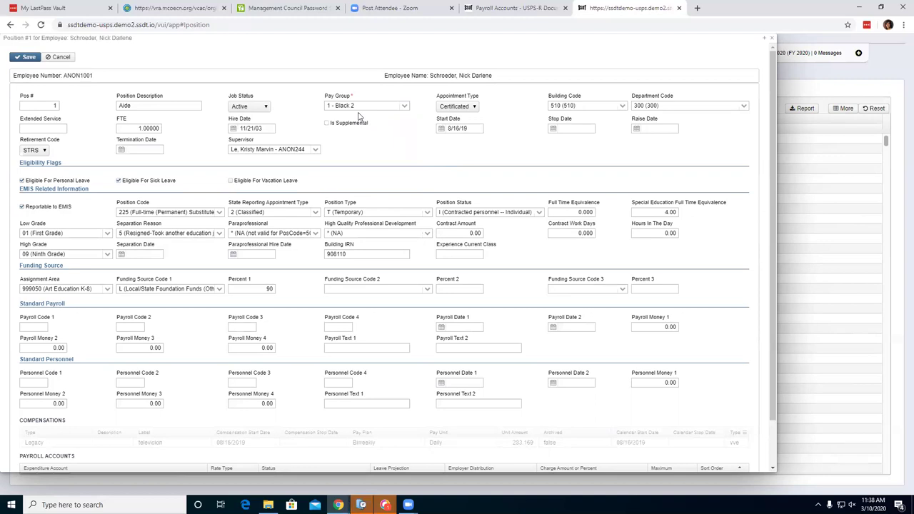
left_click(475, 107)
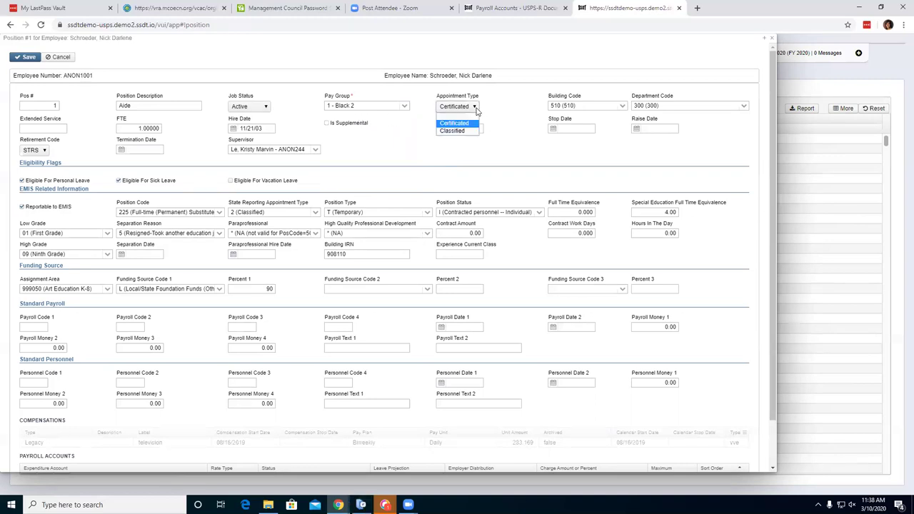
left_click(476, 109)
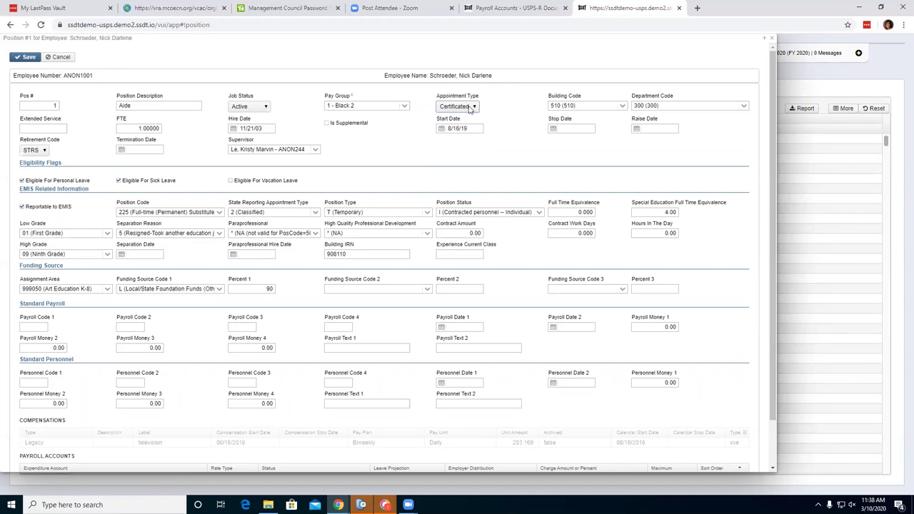
left_click(42, 152)
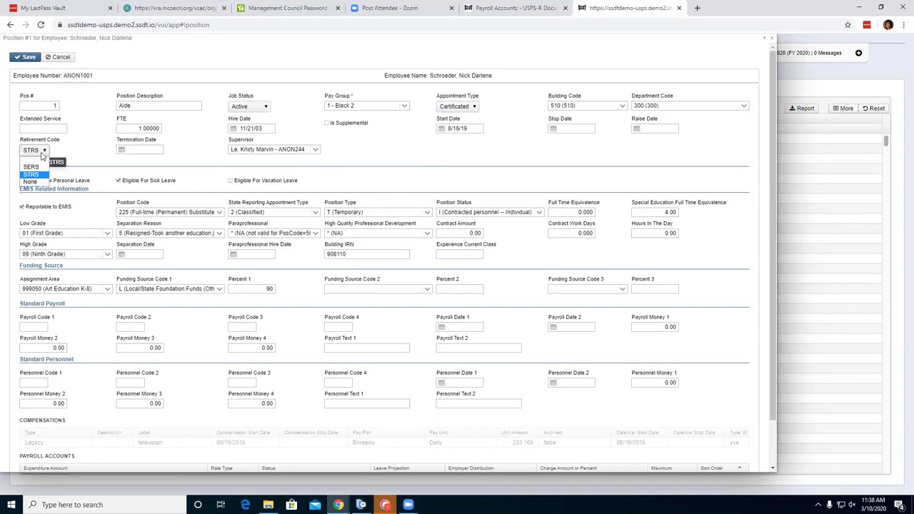
left_click(43, 153)
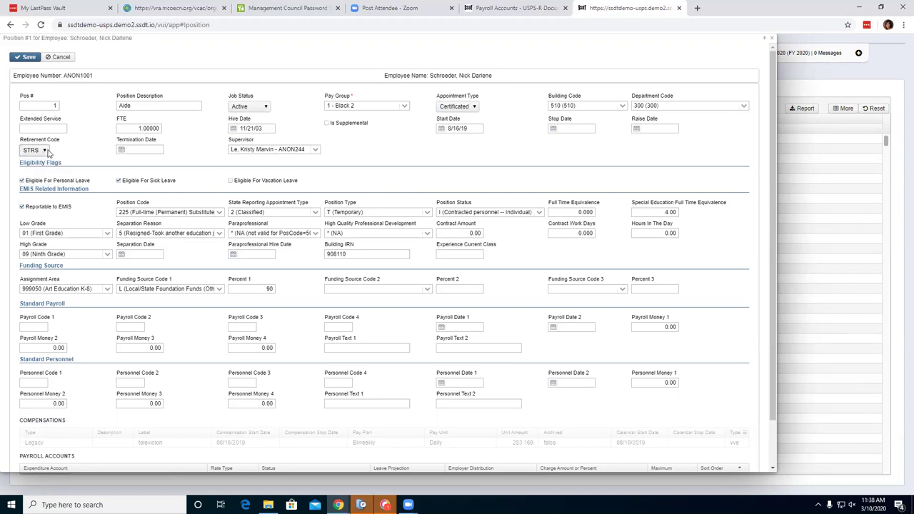
left_click(45, 152)
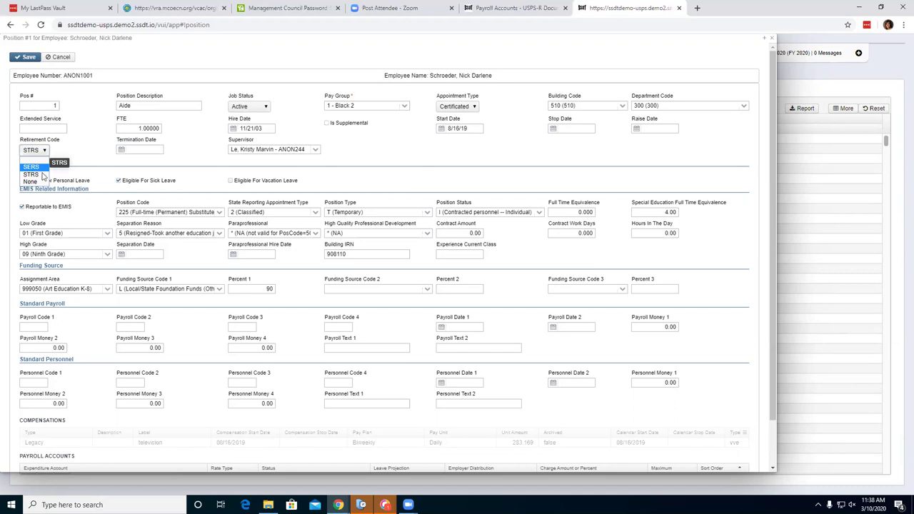
left_click(43, 175)
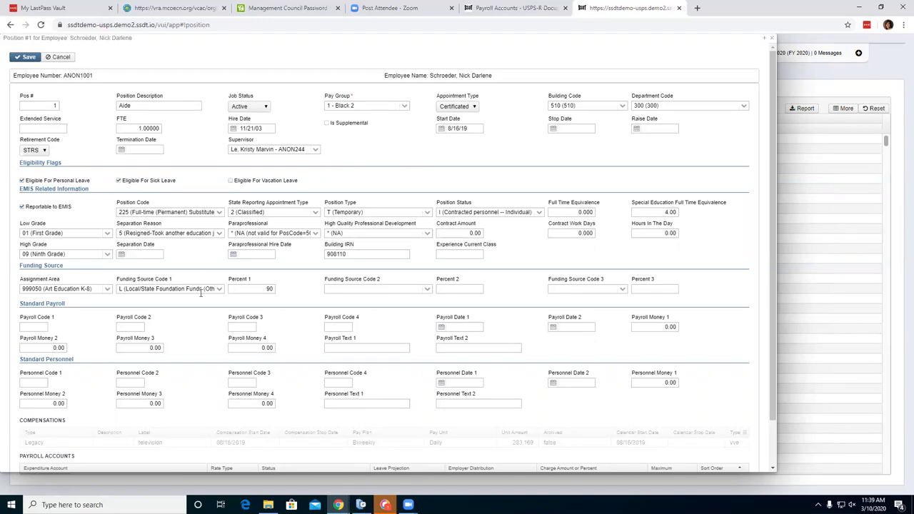
Keep assignment area 999050 (Art Education K-8) and save Position #1.
left_click(106, 290)
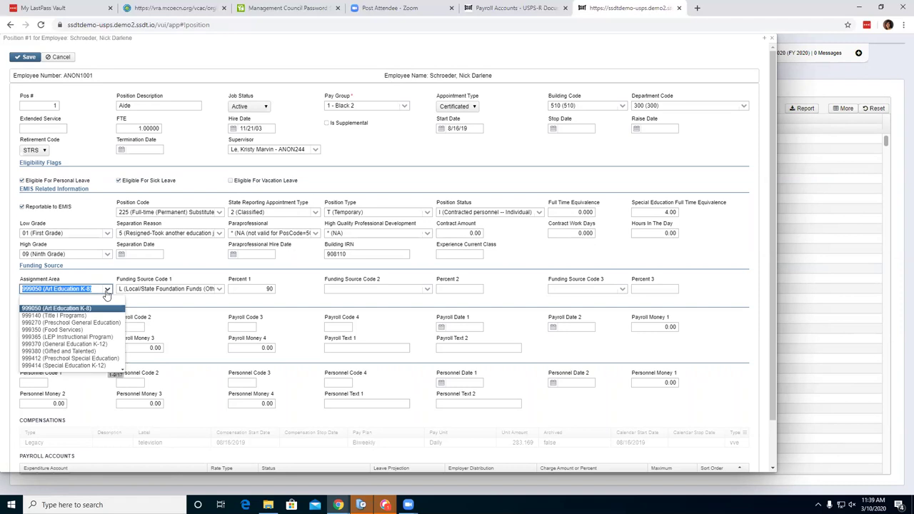
left_click(107, 291)
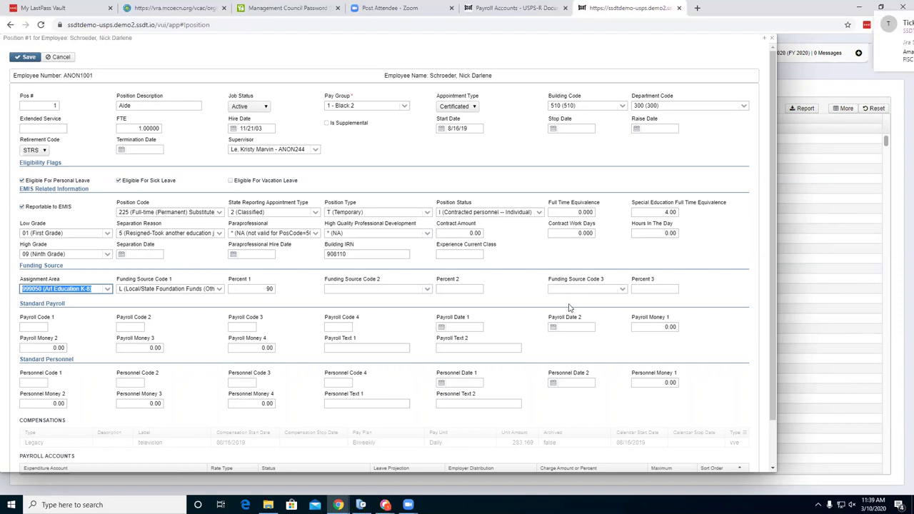
scroll(565, 310, "down", 2)
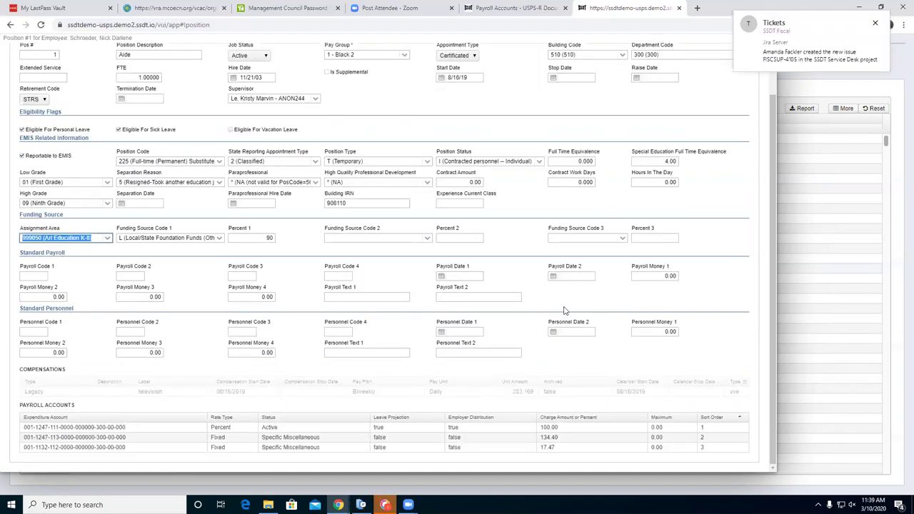
scroll(564, 311, "up", 2)
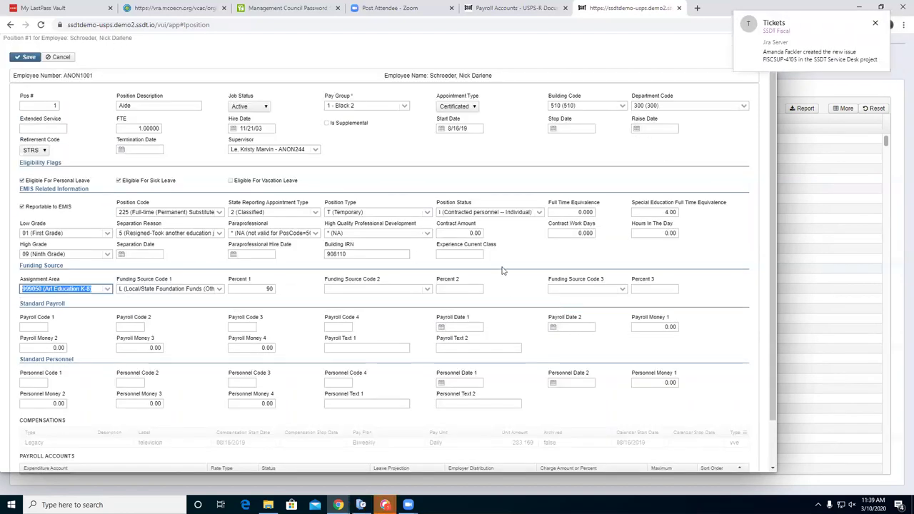
left_click(24, 60)
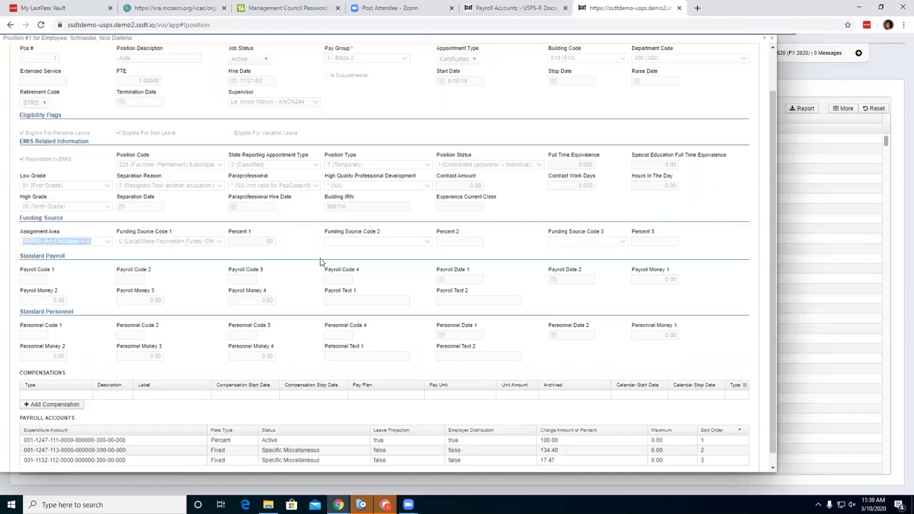
scroll(321, 262, "down", 2)
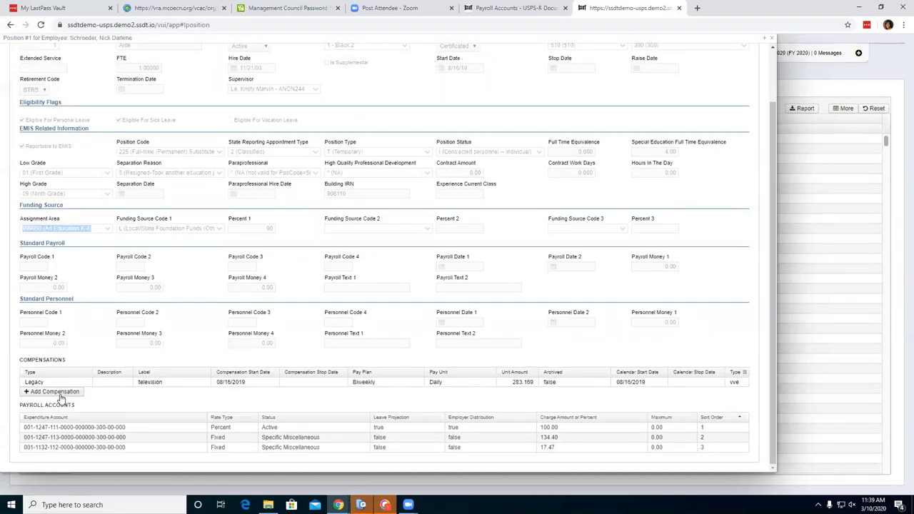
left_click(60, 394)
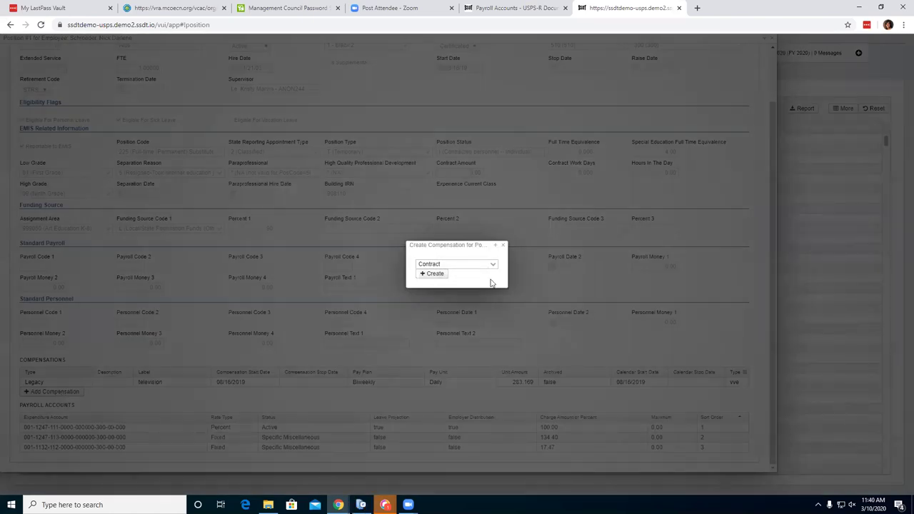
left_click(427, 276)
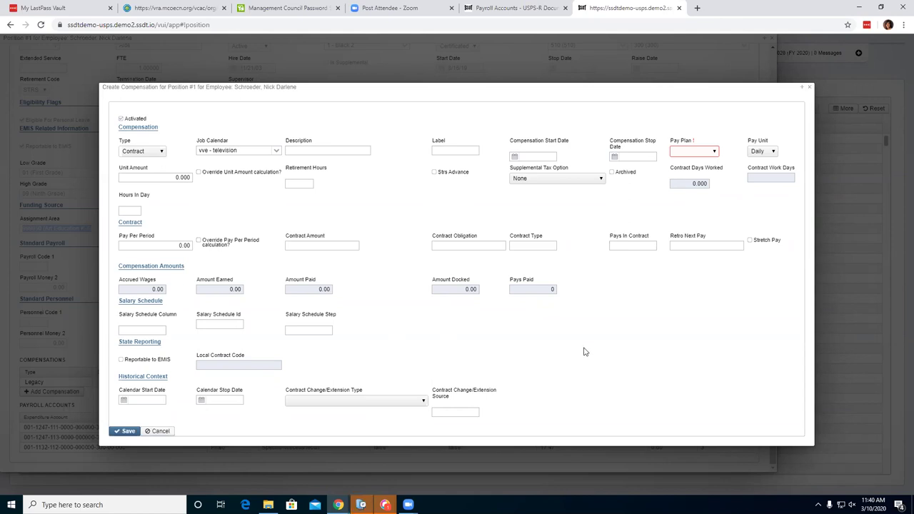
left_click(804, 90)
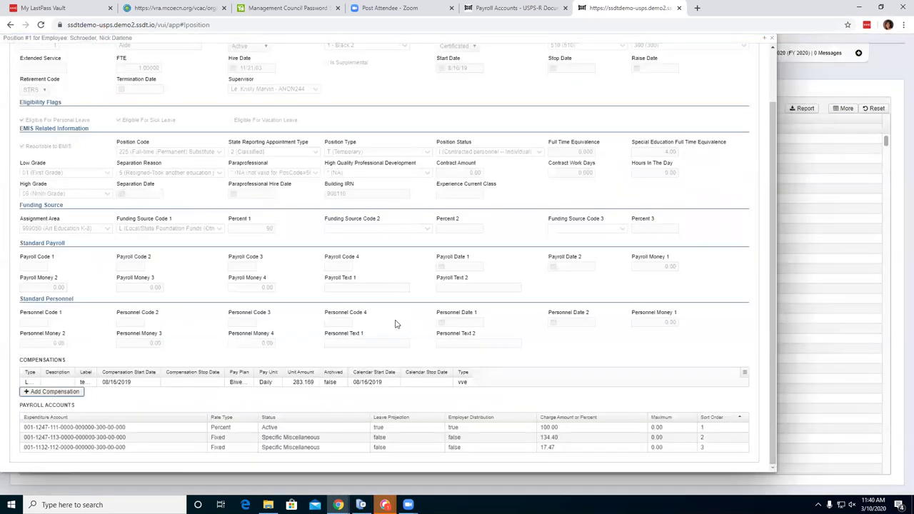
Scroll through the Position #1 form, then close the record.
scroll(228, 397, "up", 5)
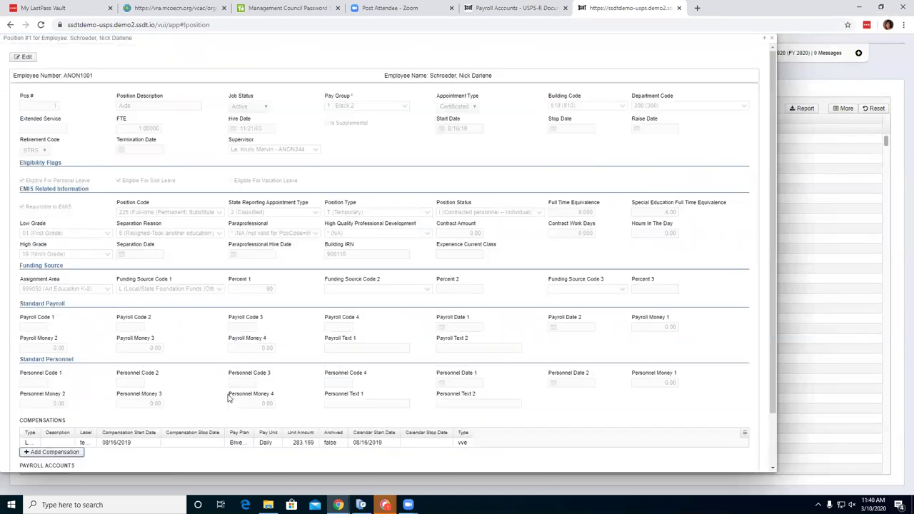
scroll(207, 398, "down", 5)
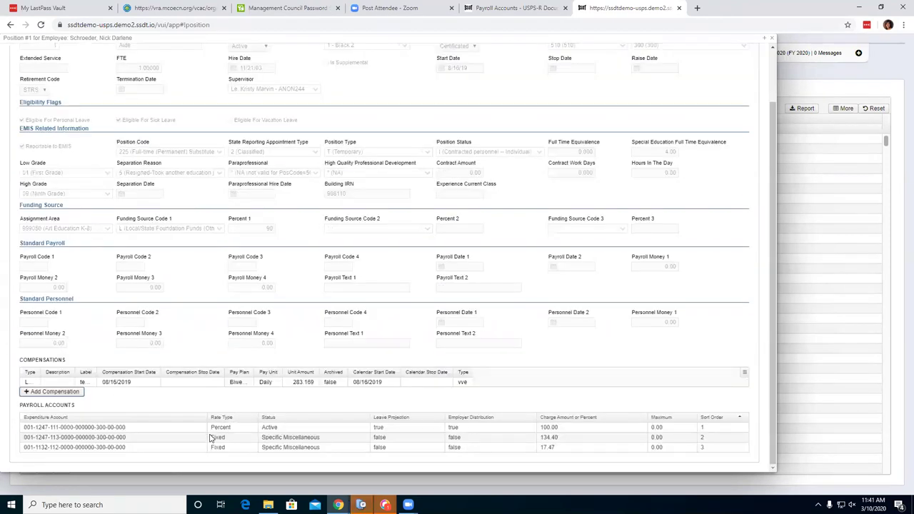
scroll(207, 443, "up", 1)
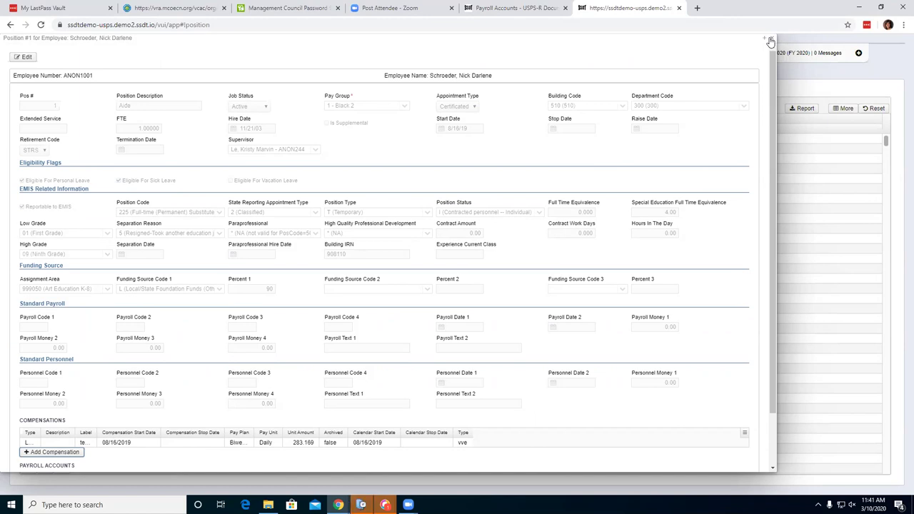
left_click(770, 40)
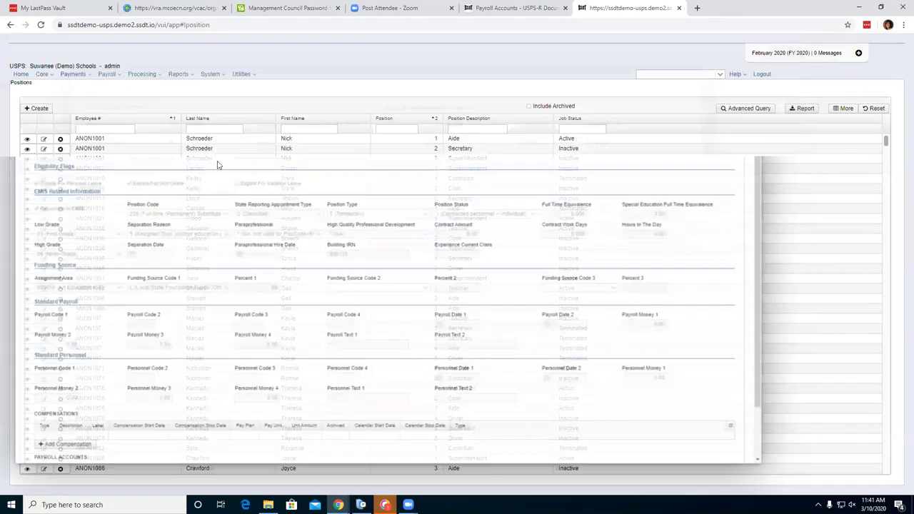
Go to Core > Position (Personnel) and view the first Superintendent position record.
left_click(51, 75)
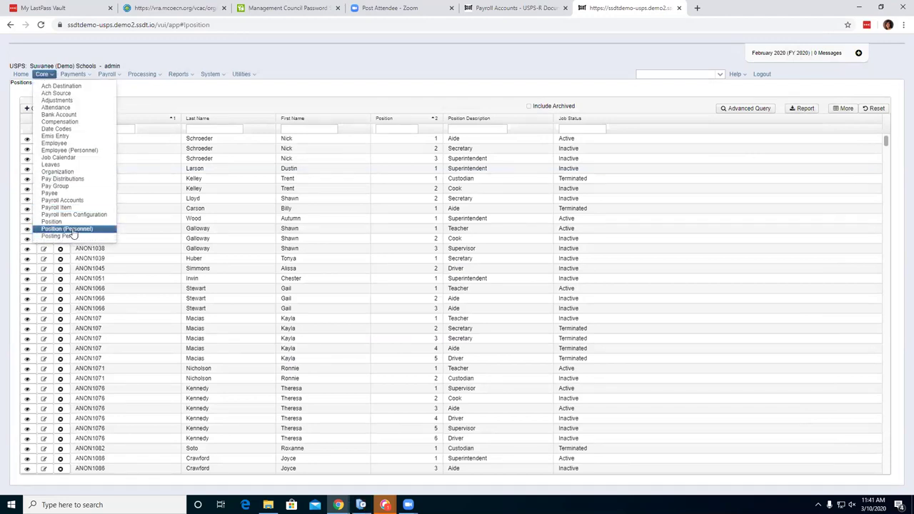
left_click(71, 229)
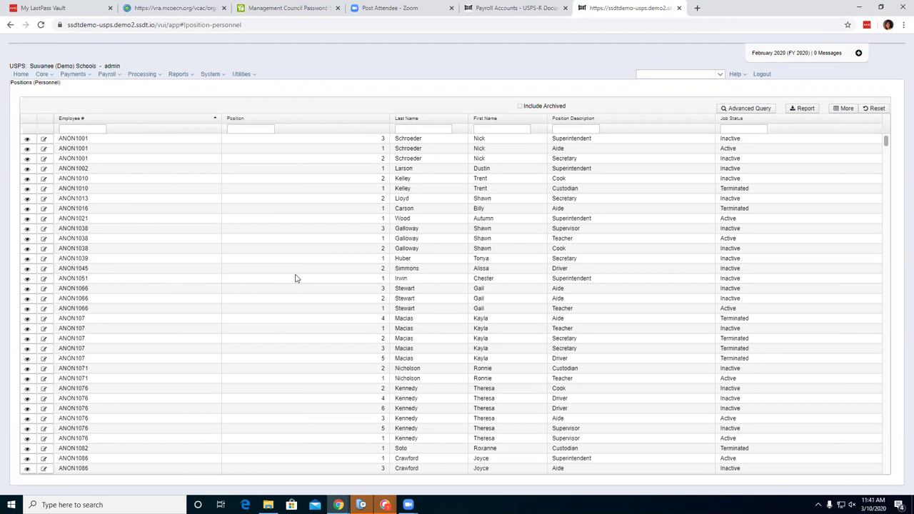
left_click(45, 140)
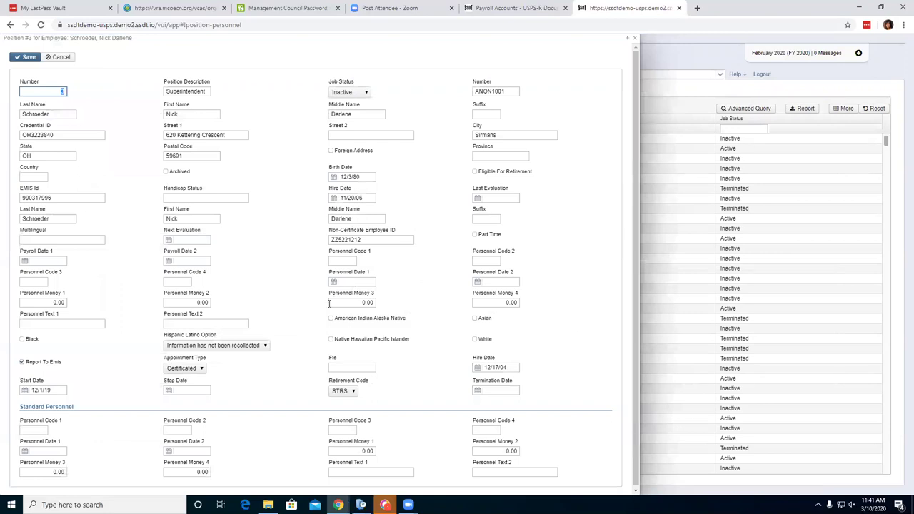
scroll(276, 284, "down", 1)
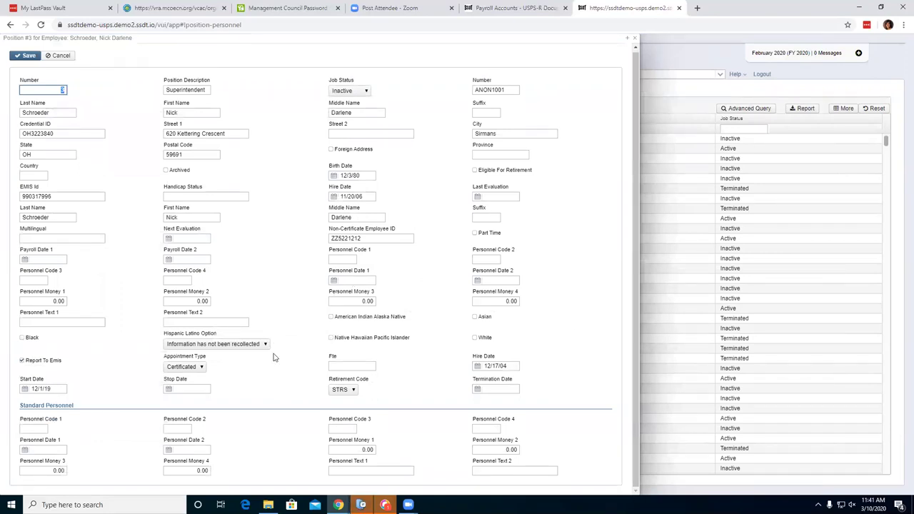
scroll(275, 357, "up", 1)
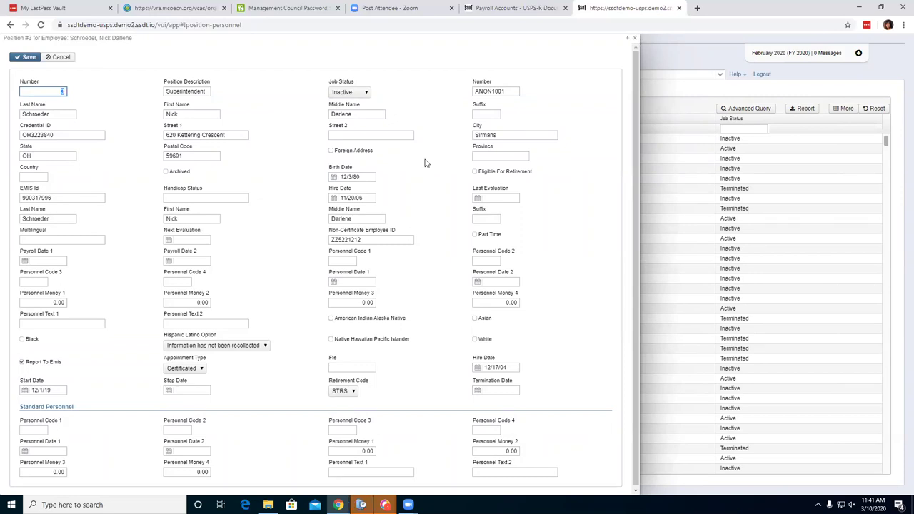
Close the Superintendent record and dismiss the Core menu without choosing anything.
left_click(634, 38)
left_click(43, 74)
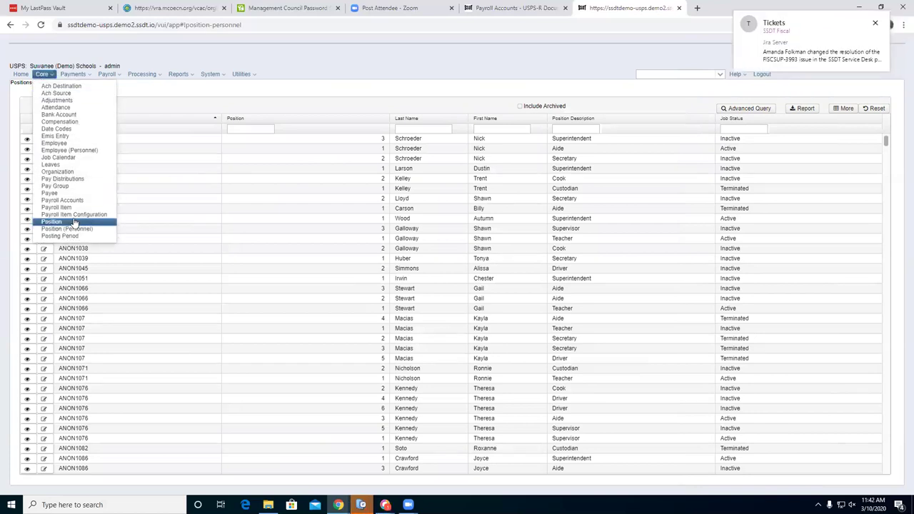
left_click(324, 65)
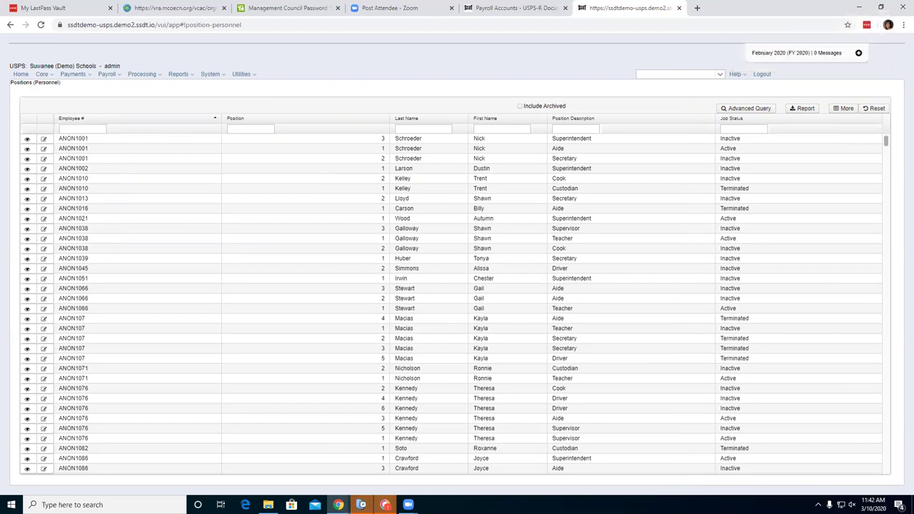
Open Core > Posting Period, then cancel the new-period dialog, leaving JANUARY unsaved.
left_click(42, 75)
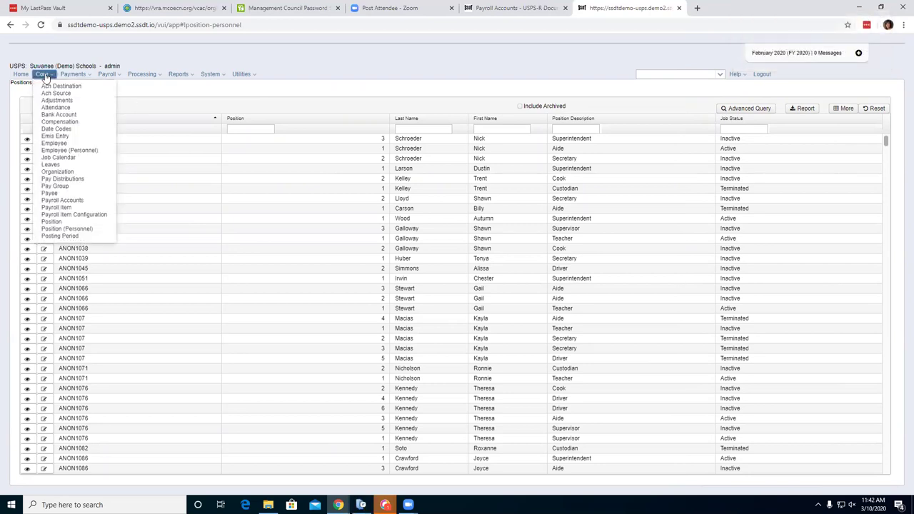
left_click(61, 236)
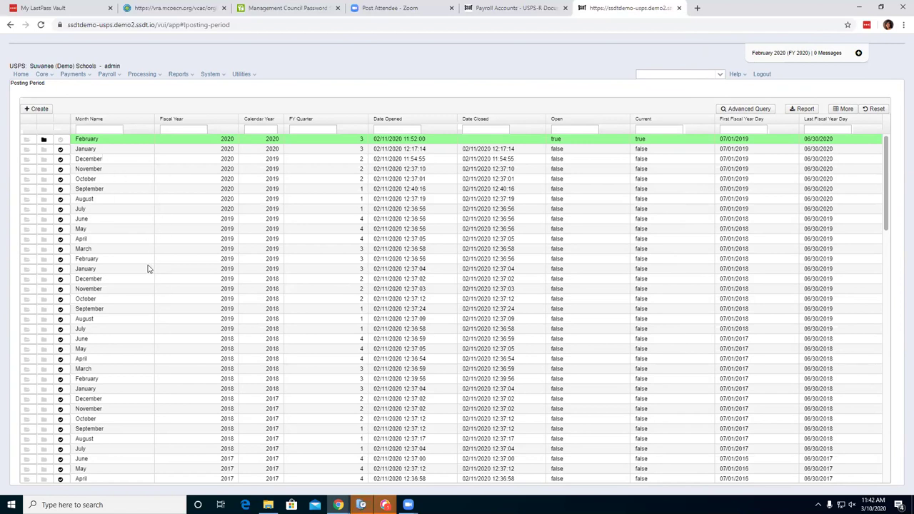
left_click(34, 109)
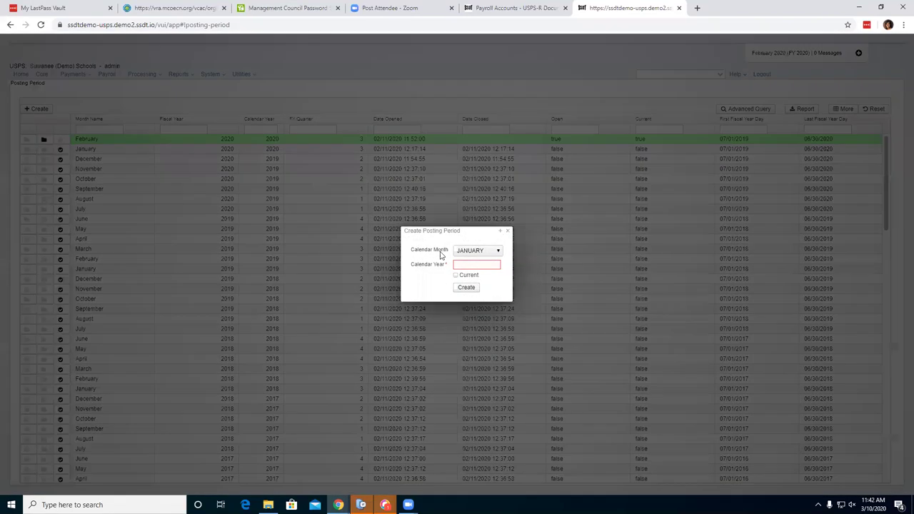
left_click(497, 254)
left_click(496, 254)
left_click(506, 233)
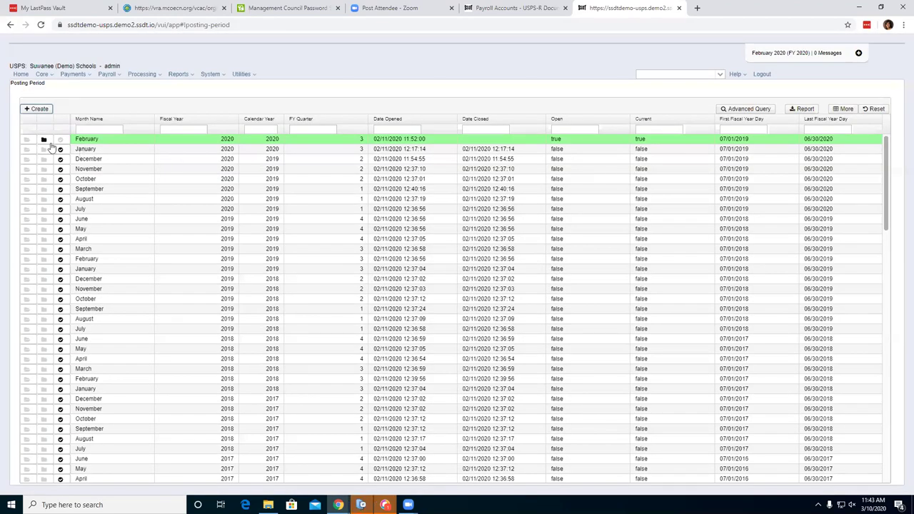
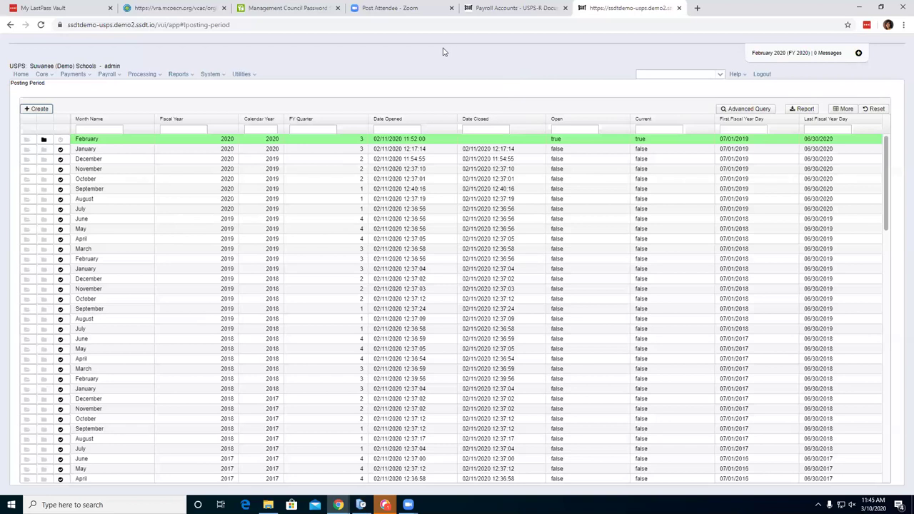
Pick the first employee from the header employee list to load their dashboard.
left_click(720, 74)
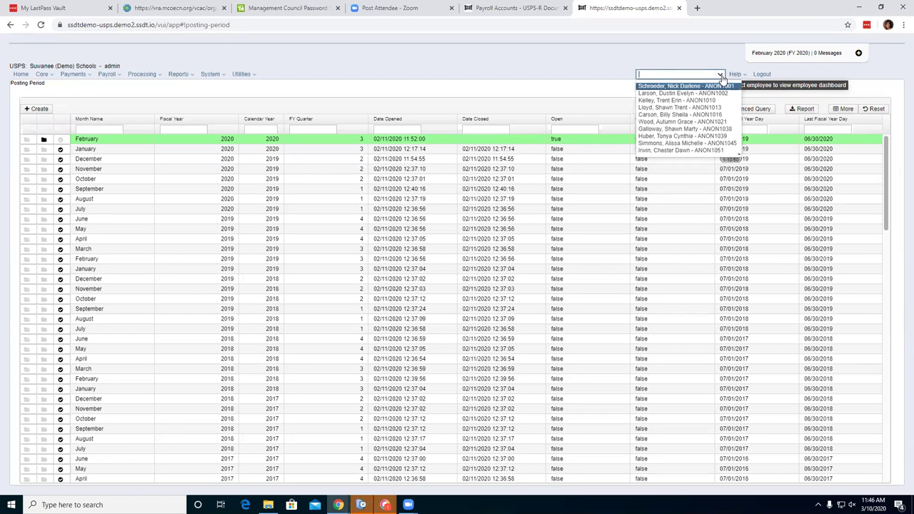
left_click(697, 86)
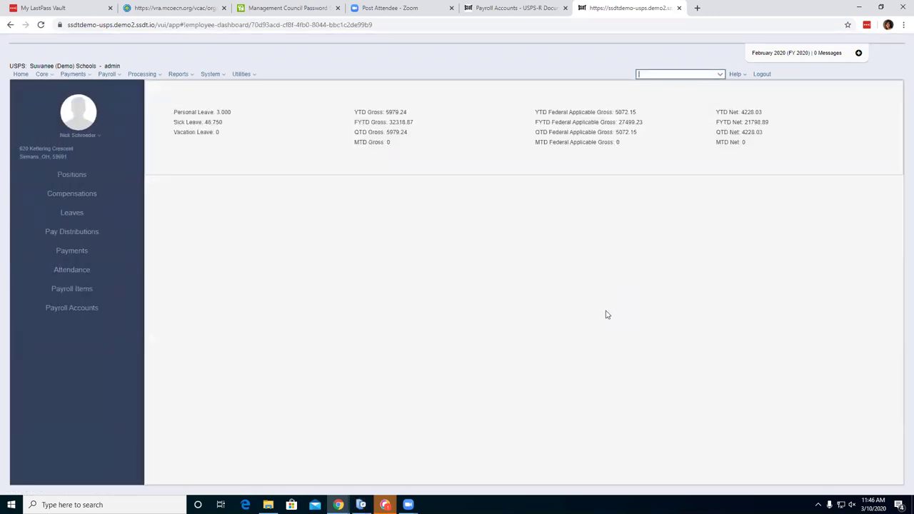
Step through the Positions, Compensations, Leaves and Pay Distributions views, ending on Payments.
left_click(69, 178)
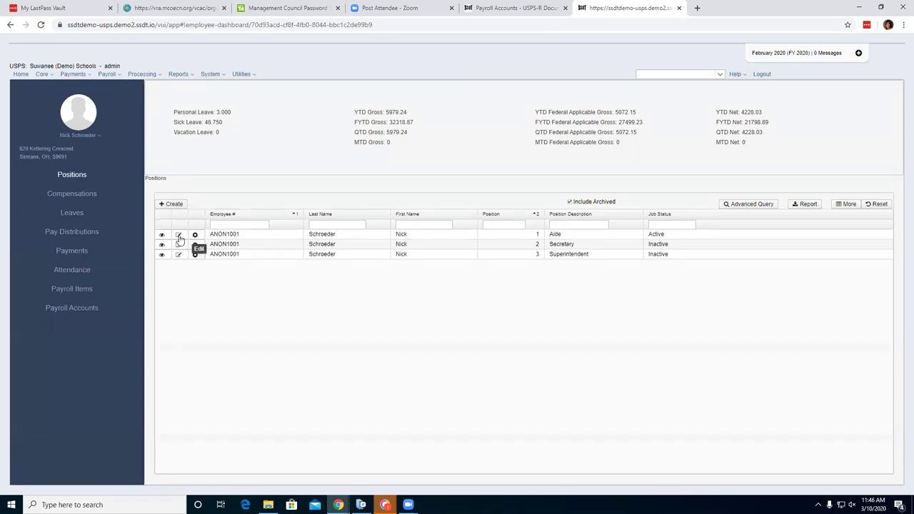
left_click(71, 196)
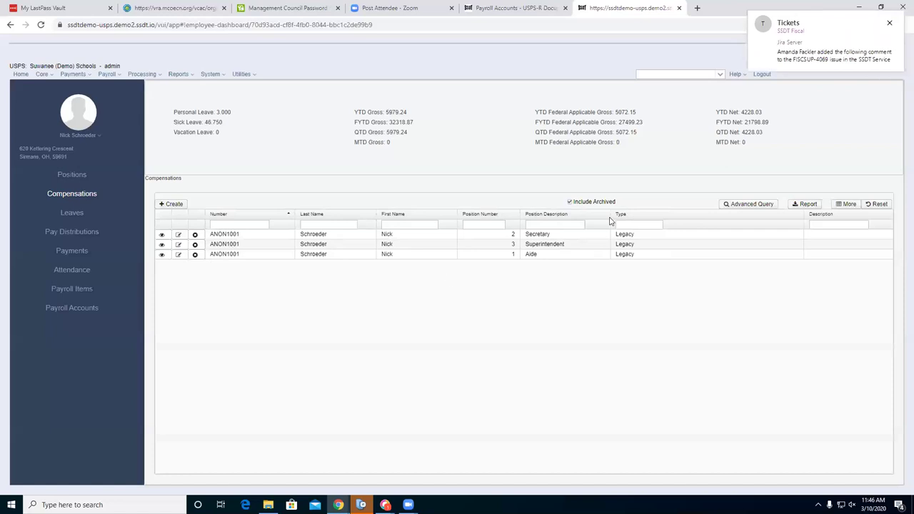
left_click(71, 213)
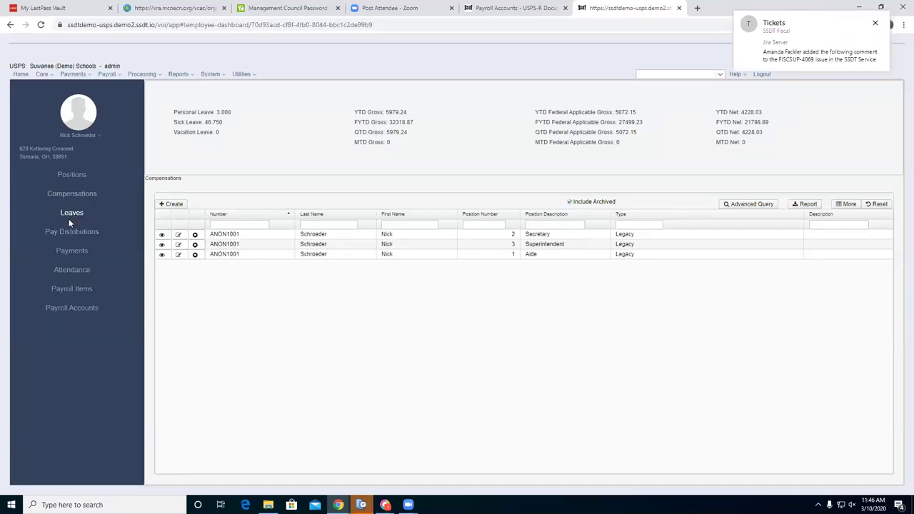
left_click(75, 234)
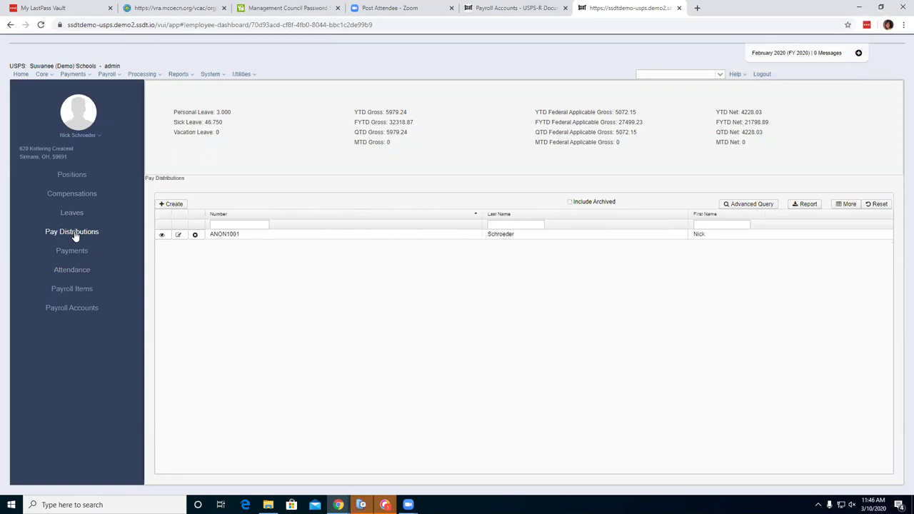
left_click(75, 250)
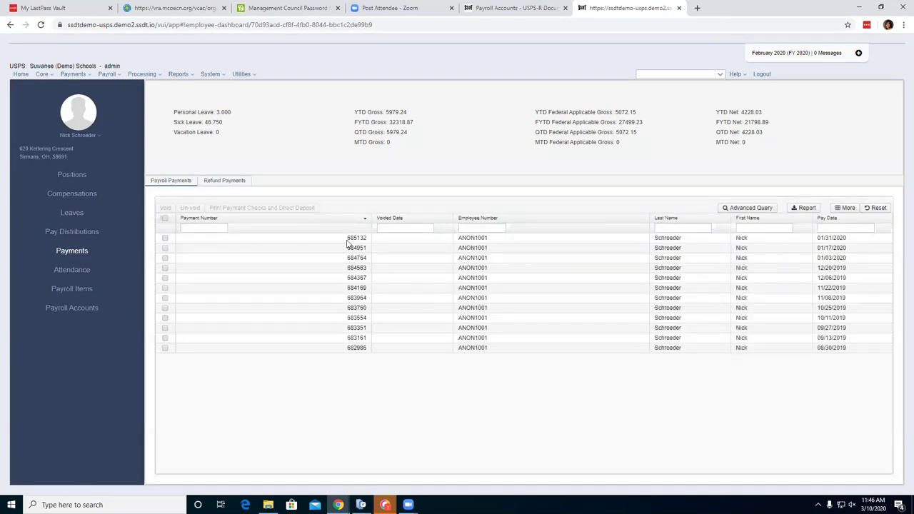
left_click(344, 241)
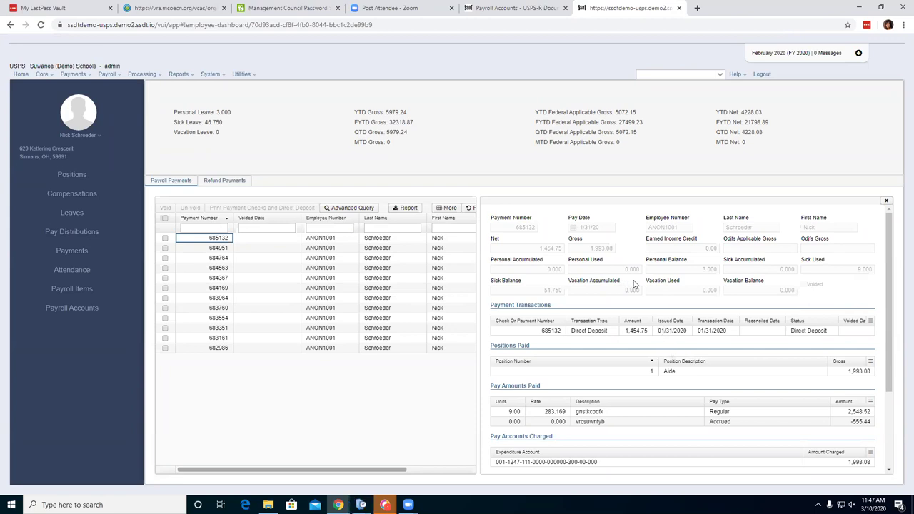
scroll(633, 335, "down", 1)
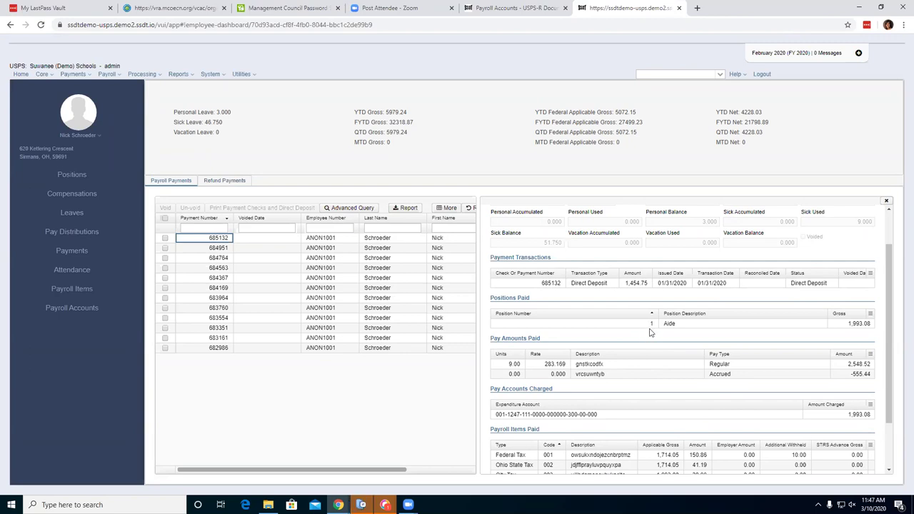
scroll(651, 335, "up", 1)
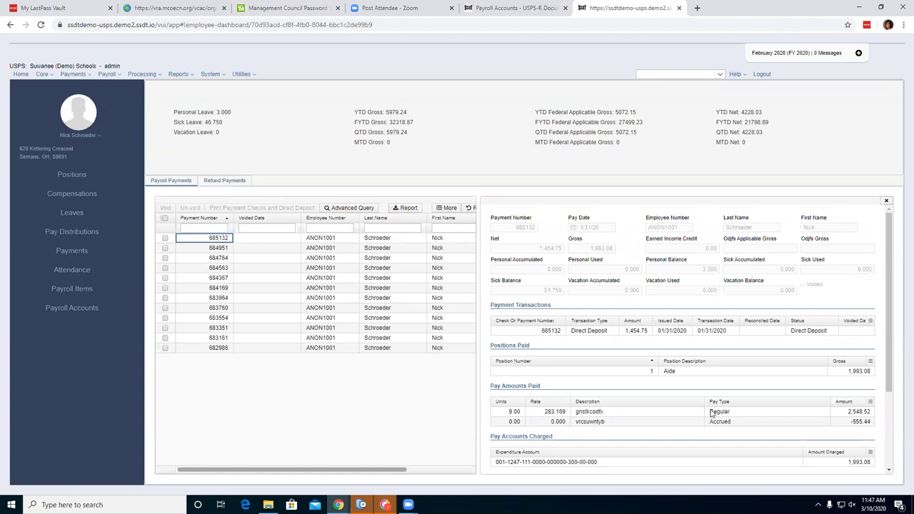
scroll(707, 404, "down", 2)
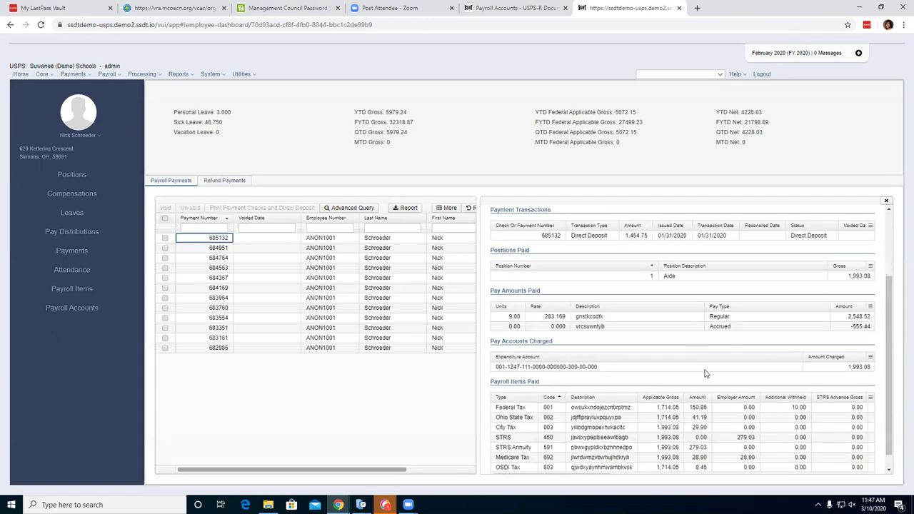
scroll(705, 374, "down", 1)
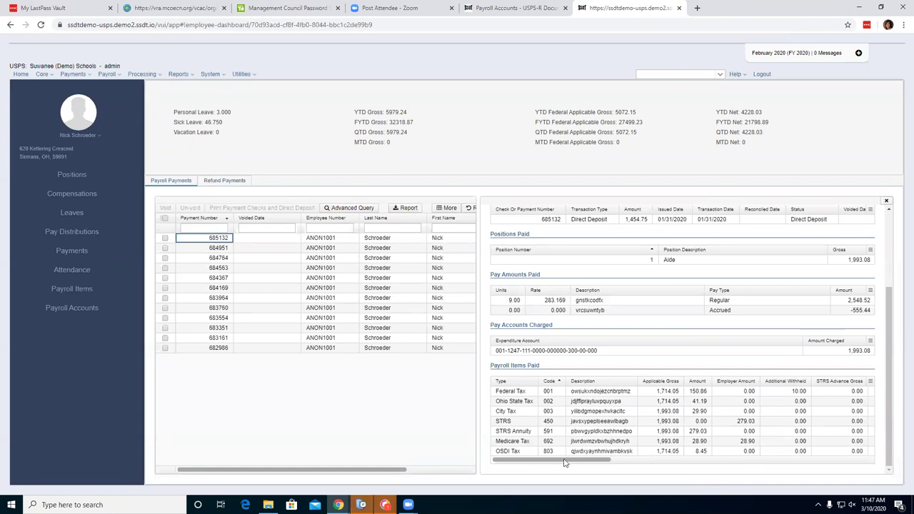
left_click_drag(563, 462, 603, 463)
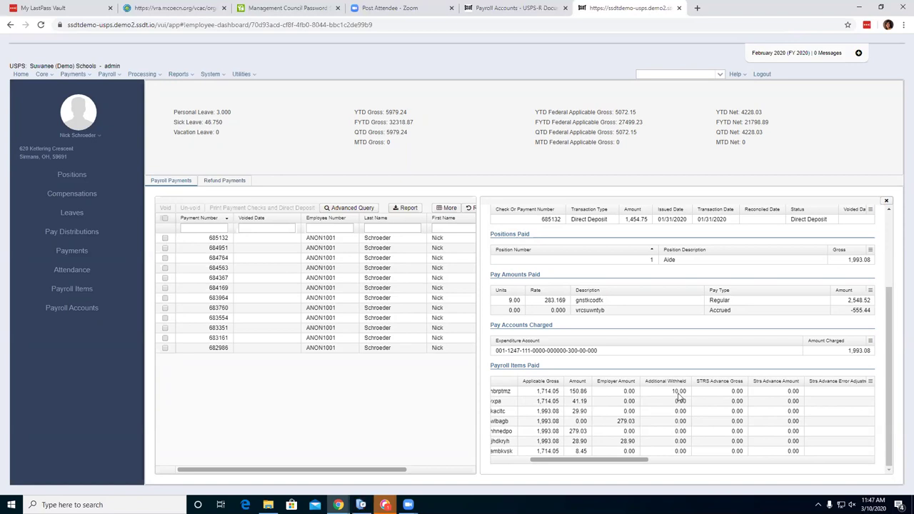
left_click_drag(631, 460, 662, 462)
left_click_drag(584, 463, 673, 463)
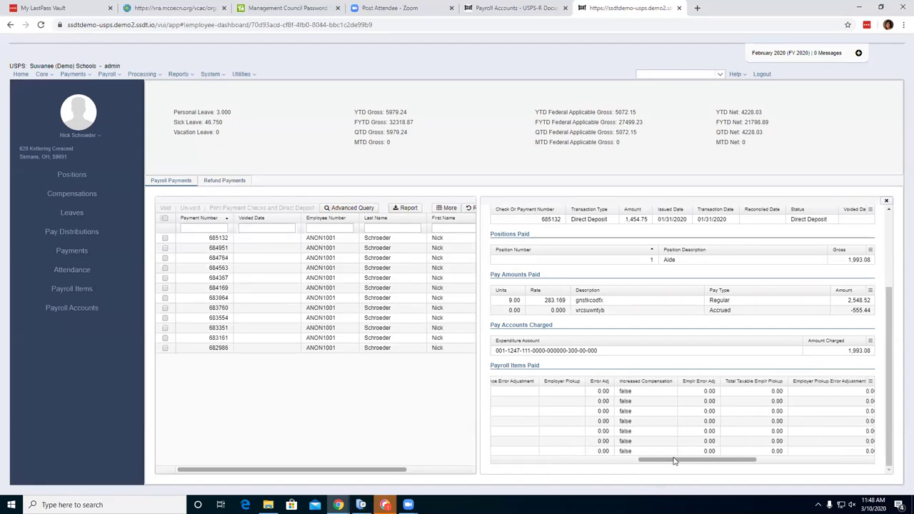
left_click_drag(673, 461, 519, 469)
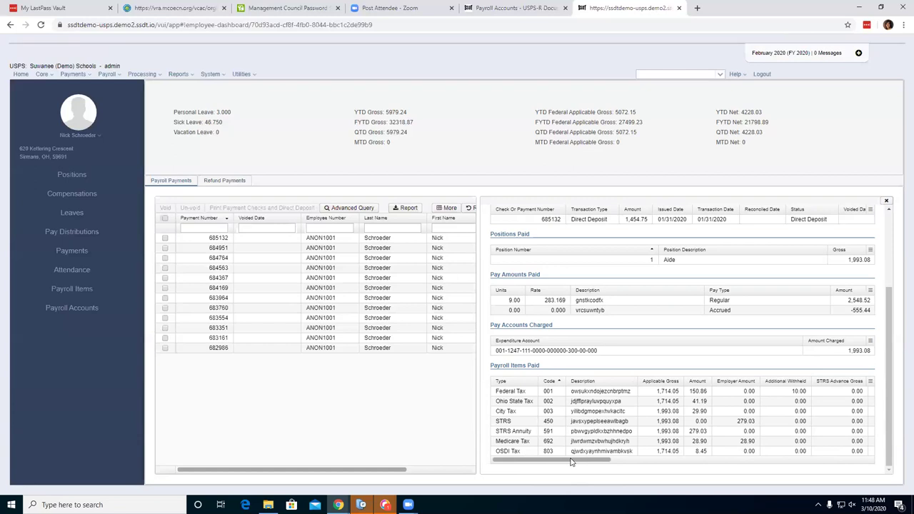
left_click_drag(571, 462, 848, 461)
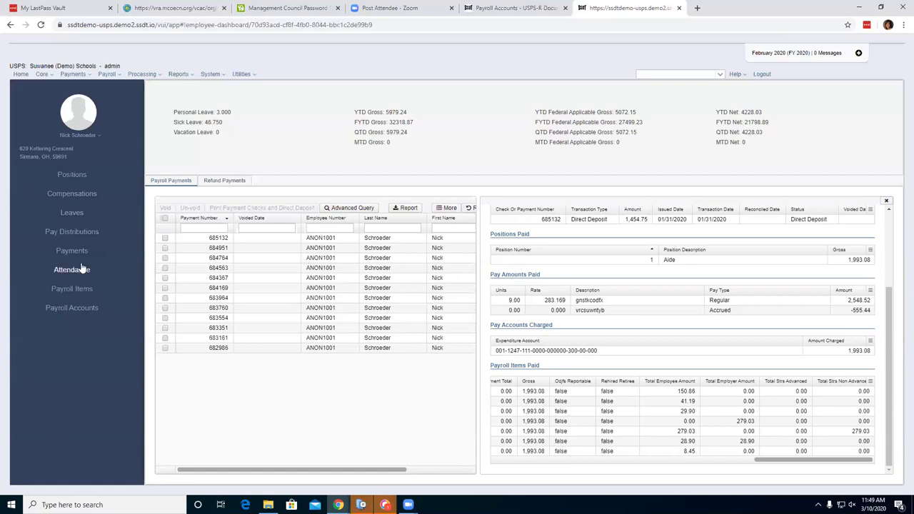
Open the Aide position's edit form from the Positions list.
left_click(69, 177)
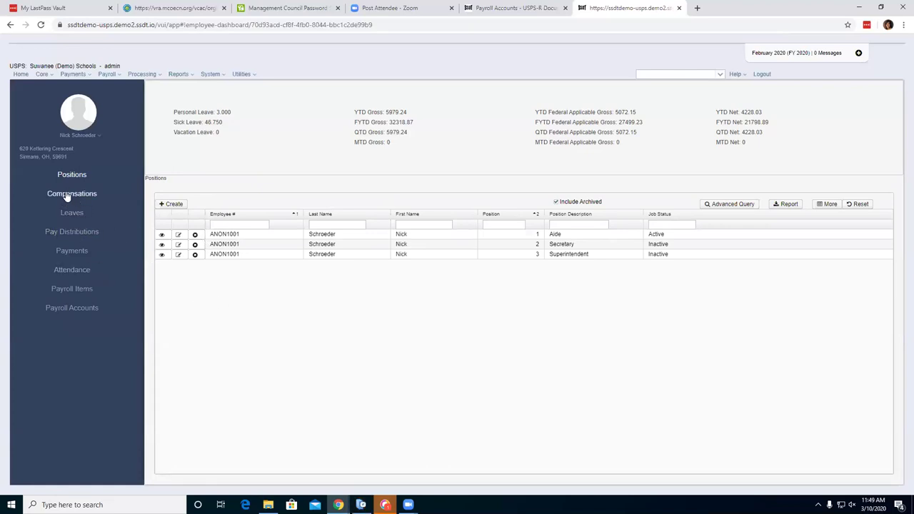
left_click(214, 234)
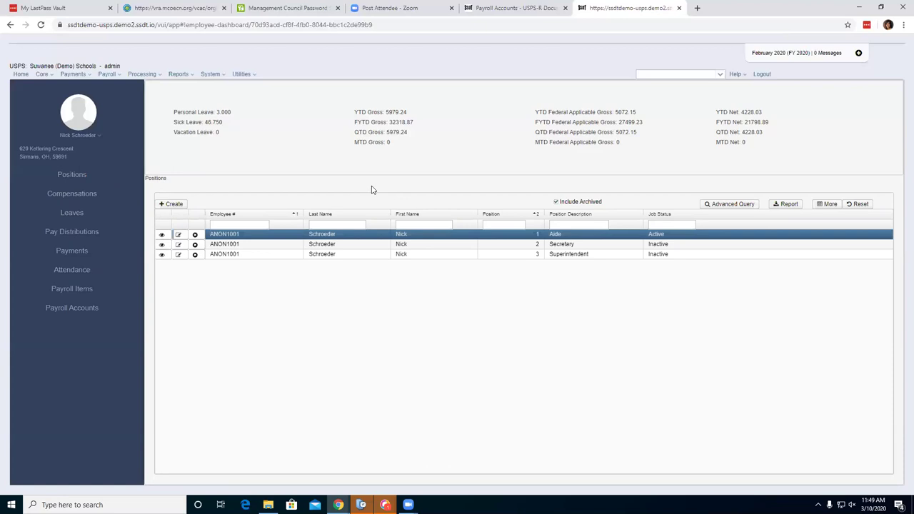
left_click(179, 234)
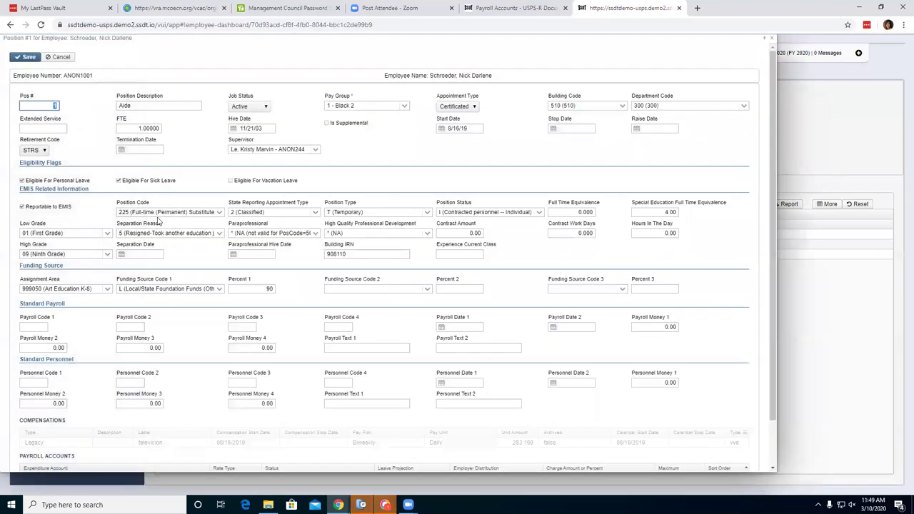
Check the Job Status choices, keep it Active, and close the form without saving.
left_click(265, 107)
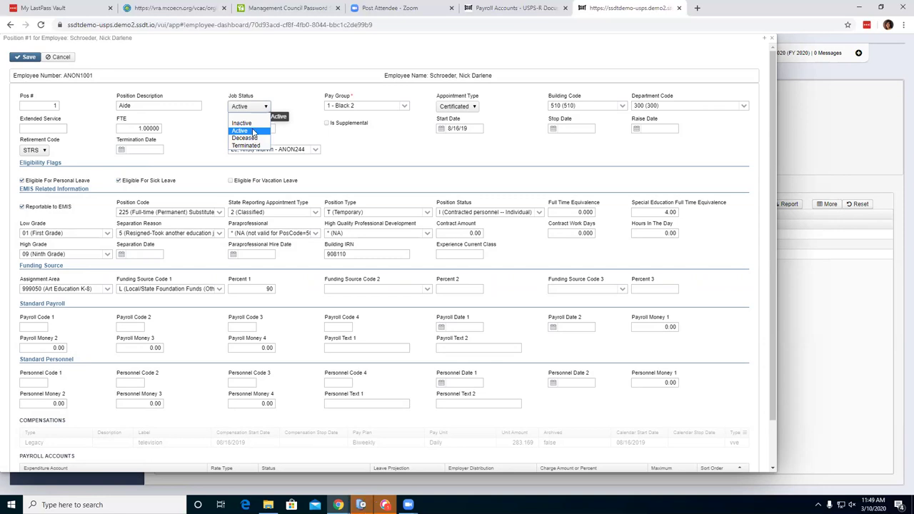
left_click(252, 131)
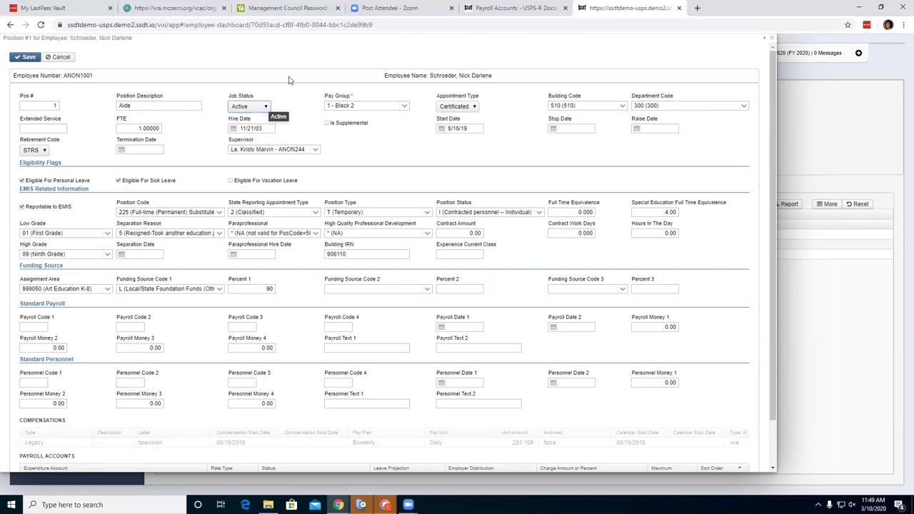
left_click(266, 107)
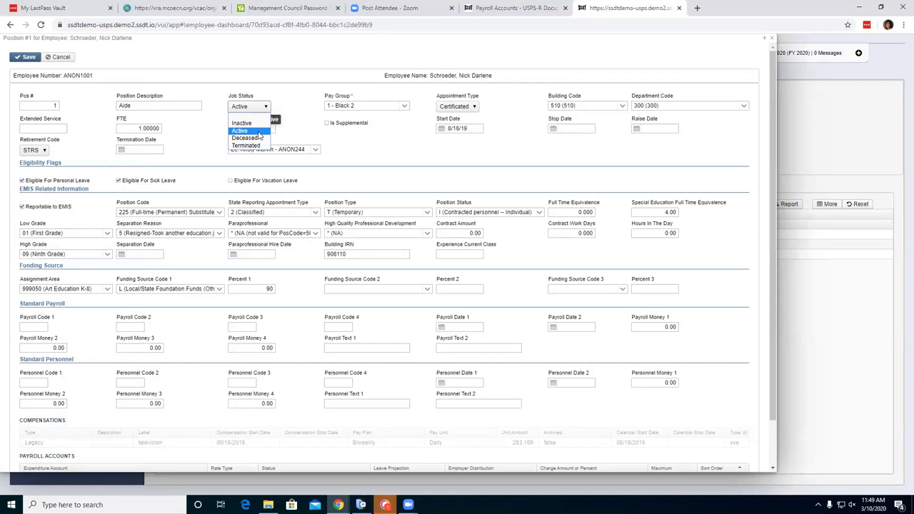
left_click(305, 70)
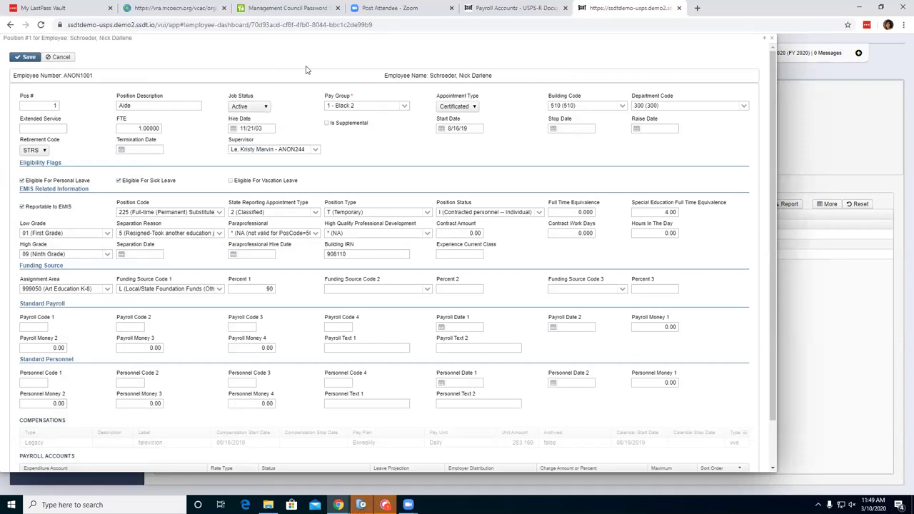
left_click(770, 37)
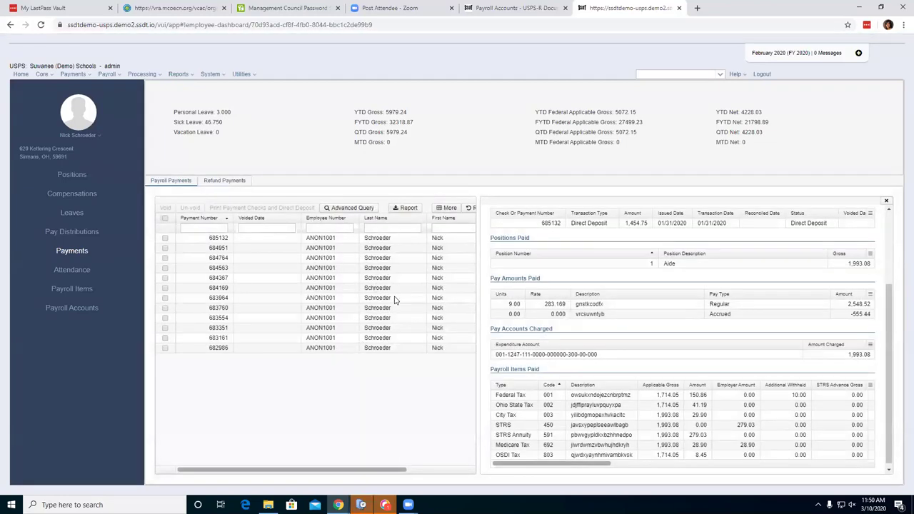
Review the employee's attendance records.
scroll(571, 350, "up", 3)
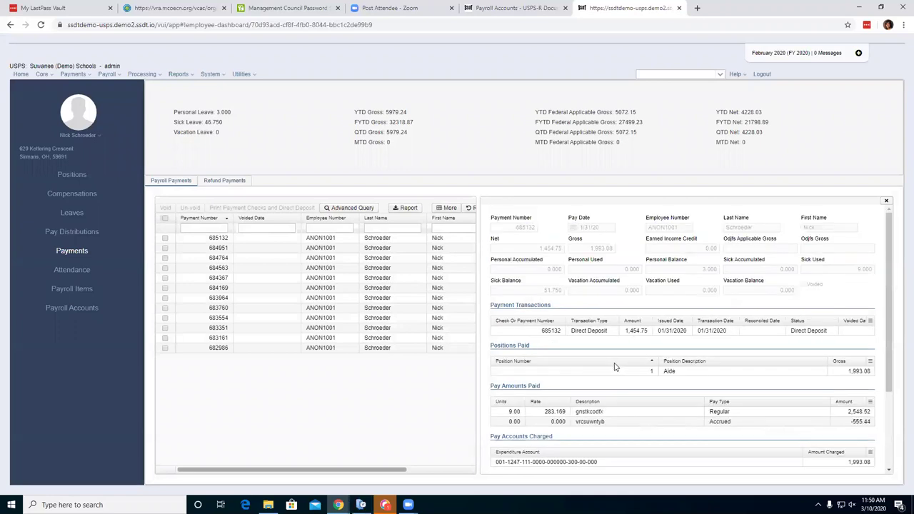
scroll(614, 367, "down", 3)
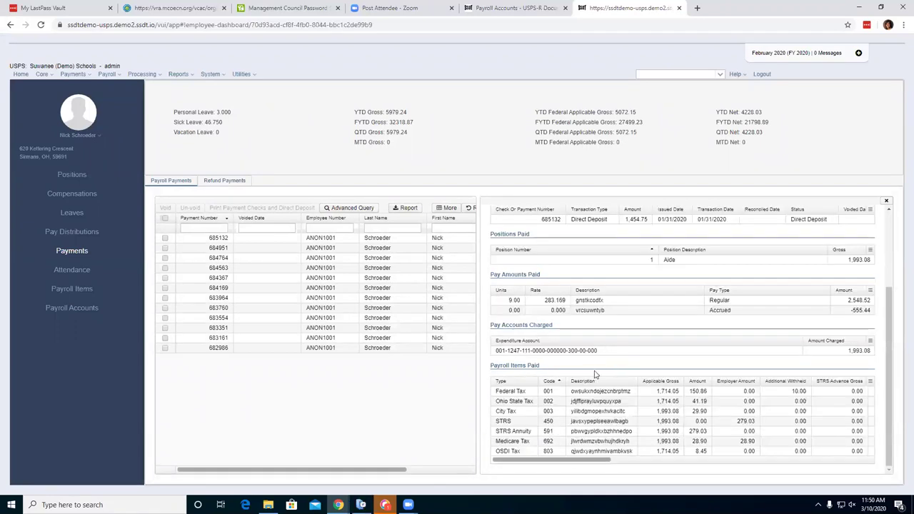
left_click(73, 270)
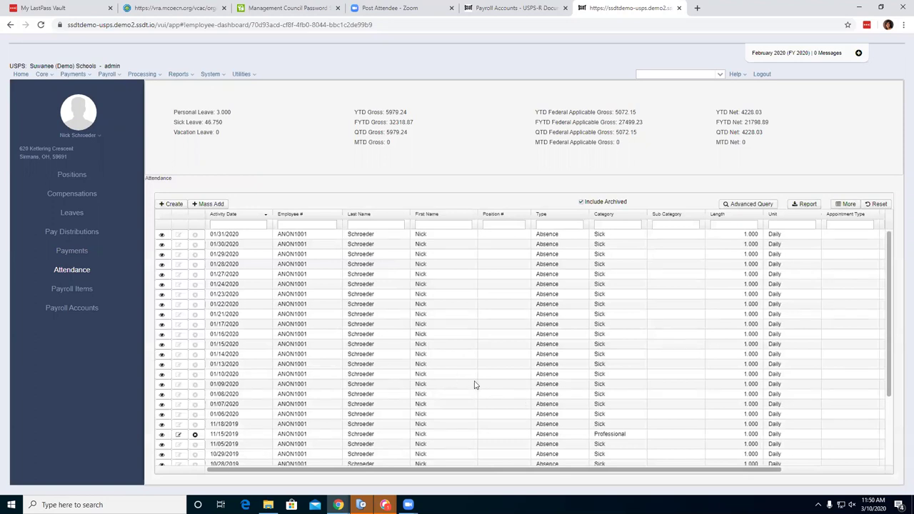
scroll(477, 388, "down", 3)
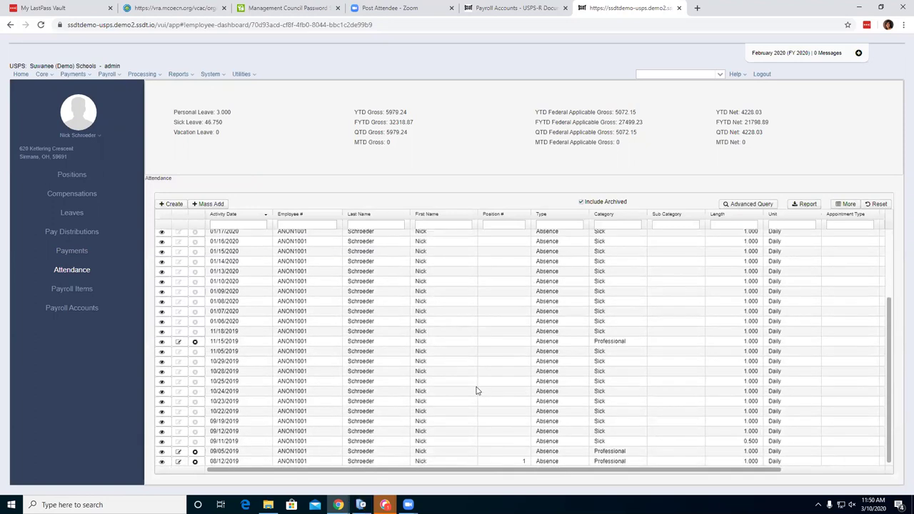
scroll(476, 387, "up", 3)
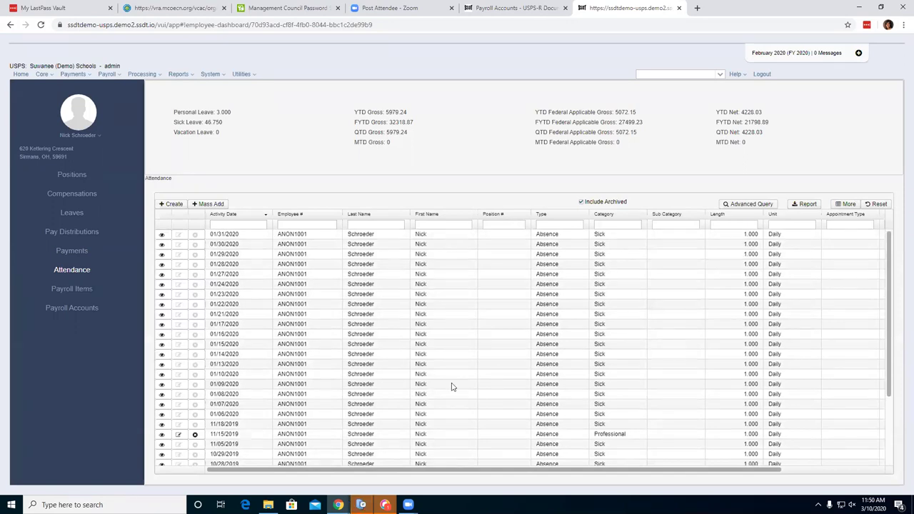
View payroll items and the three payroll accounts, then the employee's edit options.
left_click(72, 289)
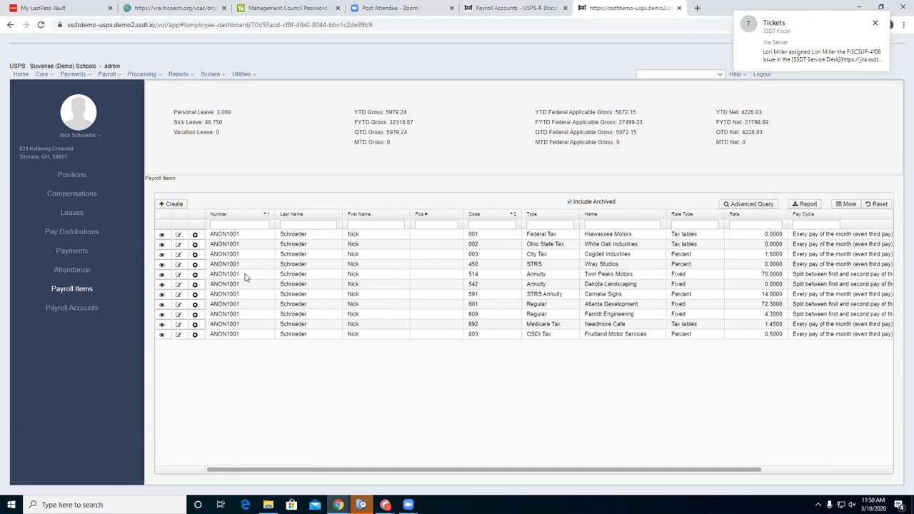
left_click(72, 308)
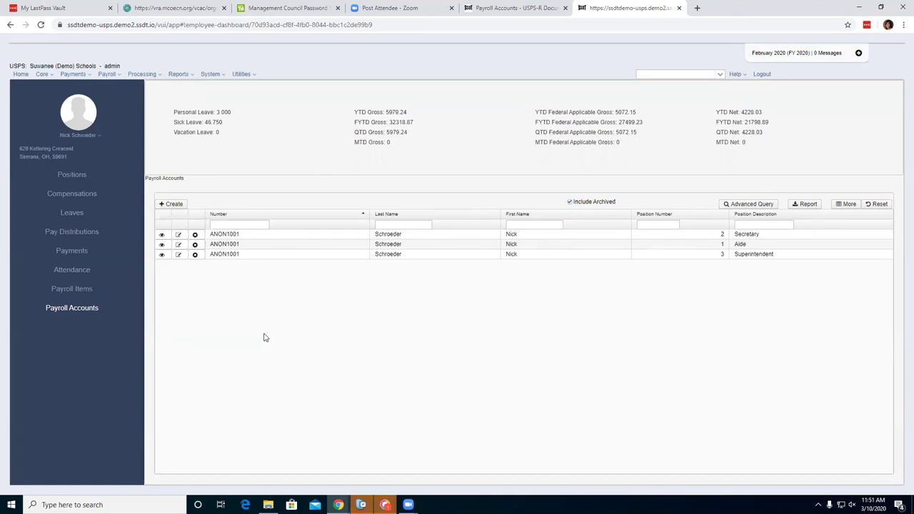
left_click(100, 140)
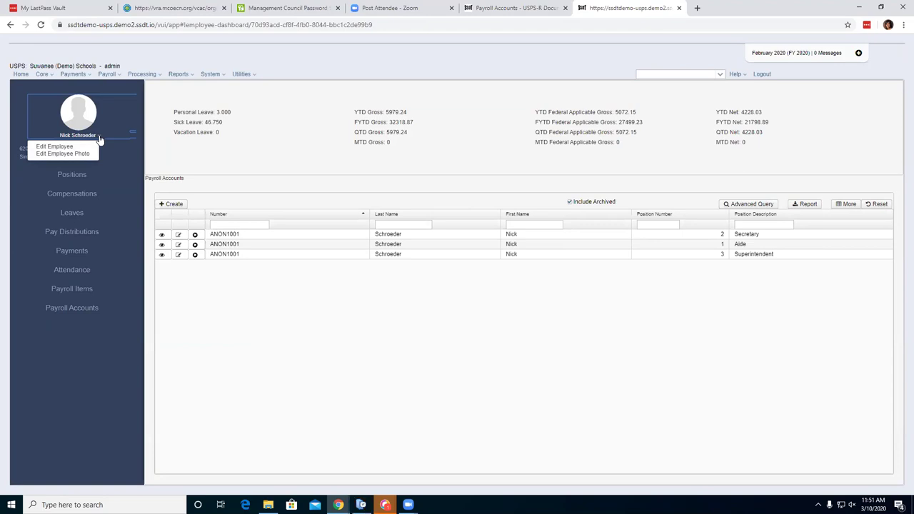
left_click(78, 146)
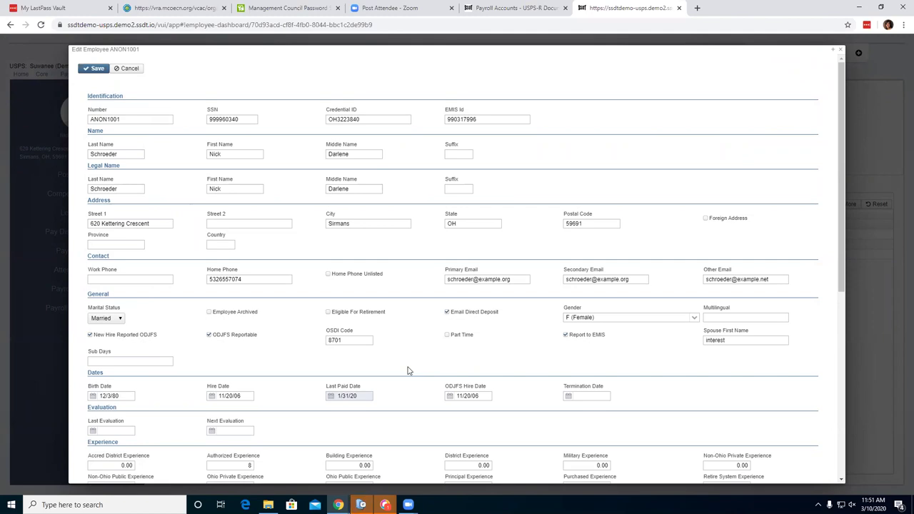
scroll(499, 319, "down", 1)
scroll(500, 319, "up", 1)
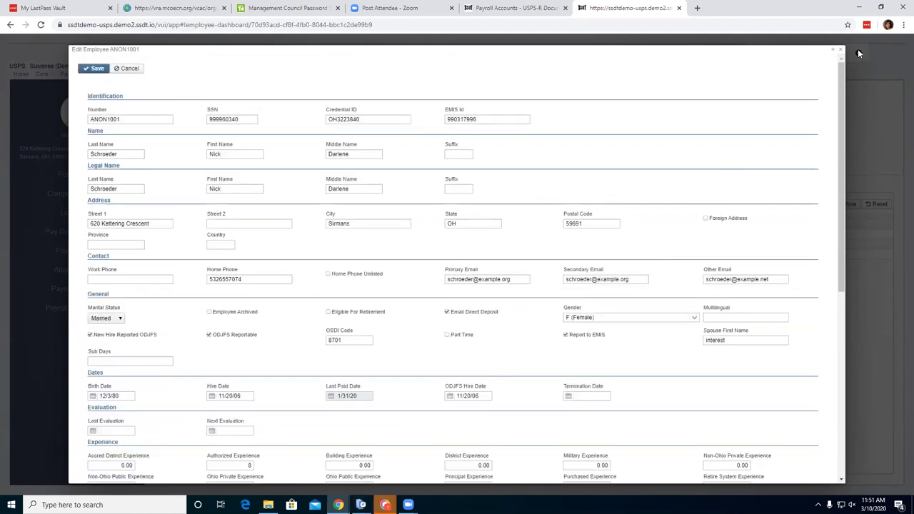
scroll(749, 239, "down", 5)
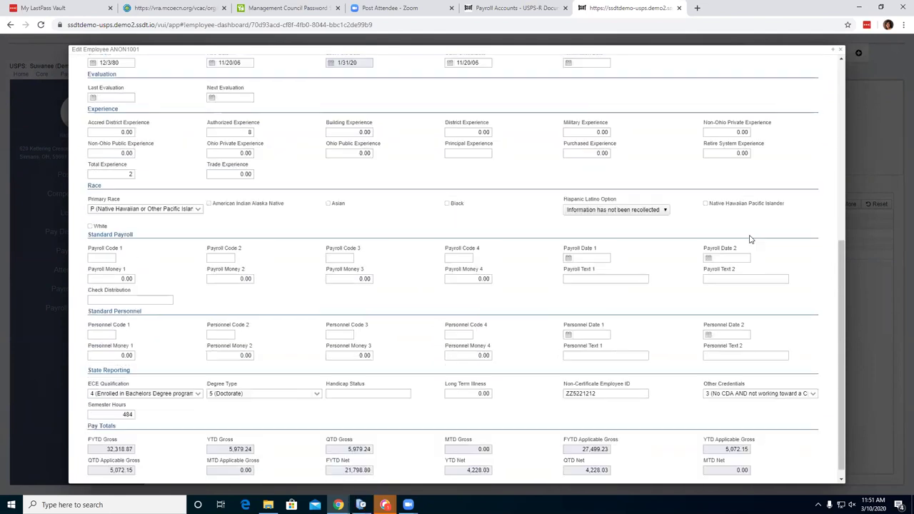
left_click(839, 49)
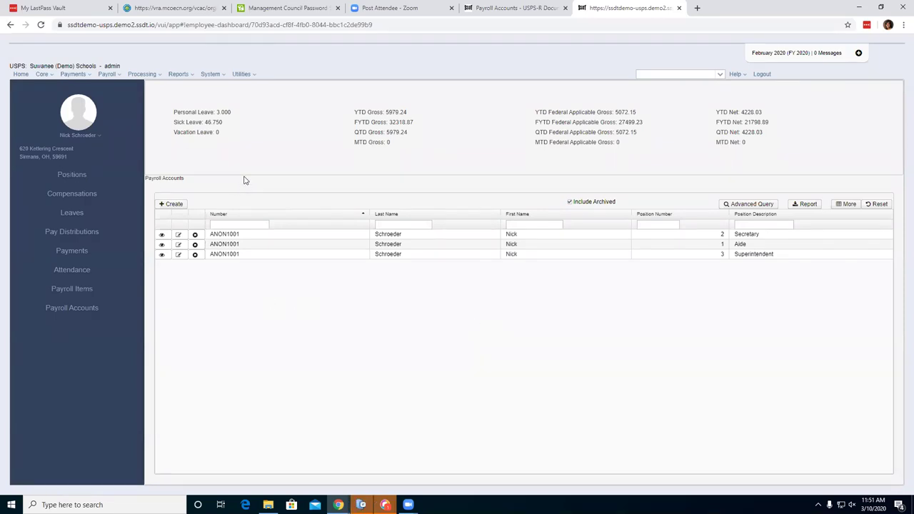
Go to Core > Employee list and start a new employee record.
left_click(50, 76)
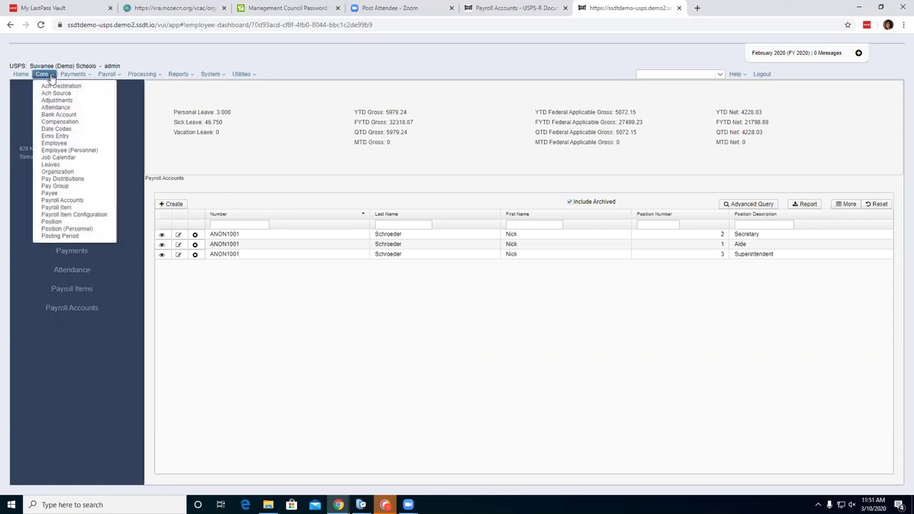
left_click(64, 150)
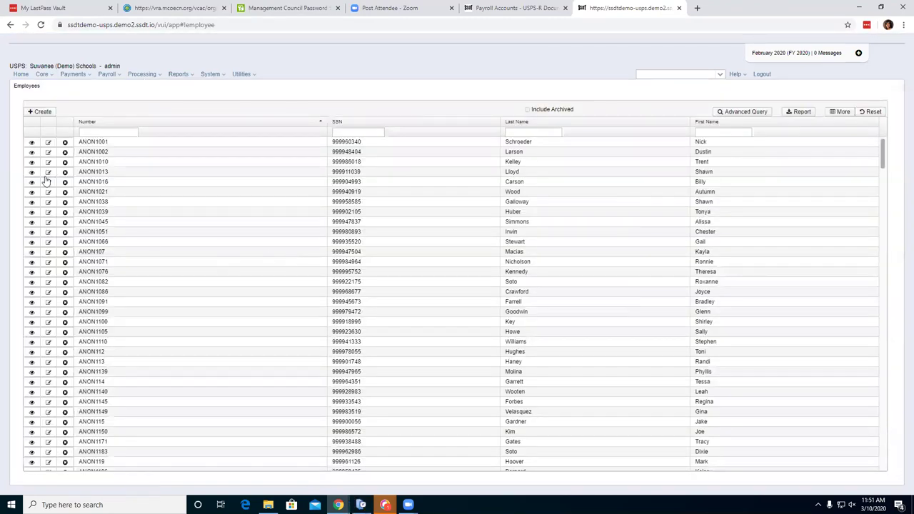
left_click(40, 113)
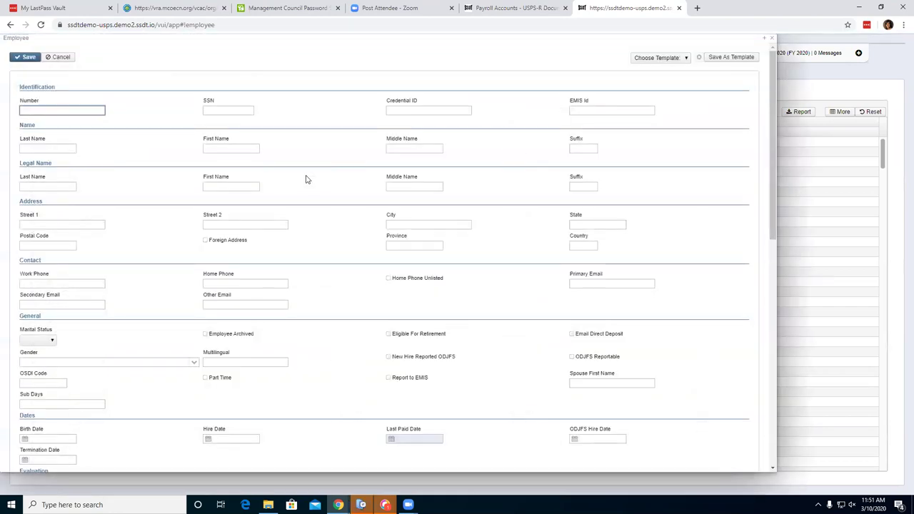
scroll(339, 320, "down", 6)
scroll(676, 188, "up", 6)
Close the blank employee form and open the header quick-pick employee list.
left_click(771, 38)
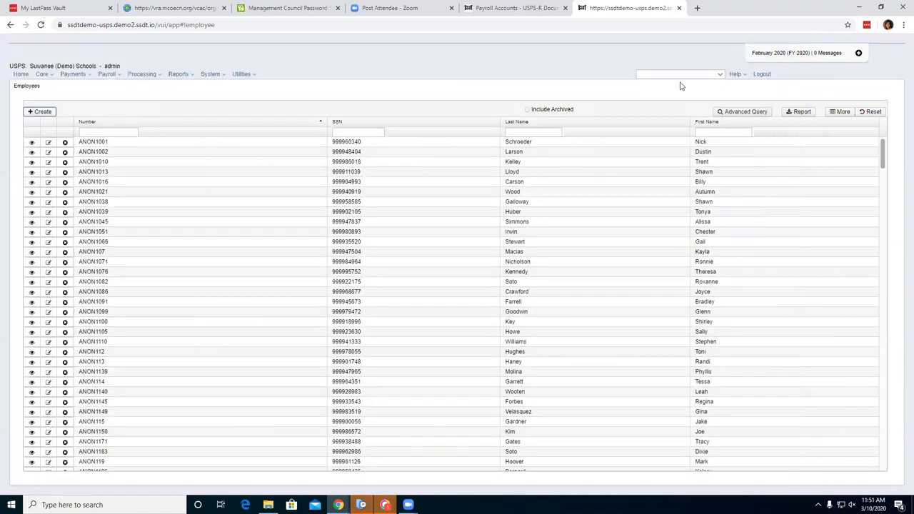
left_click(678, 74)
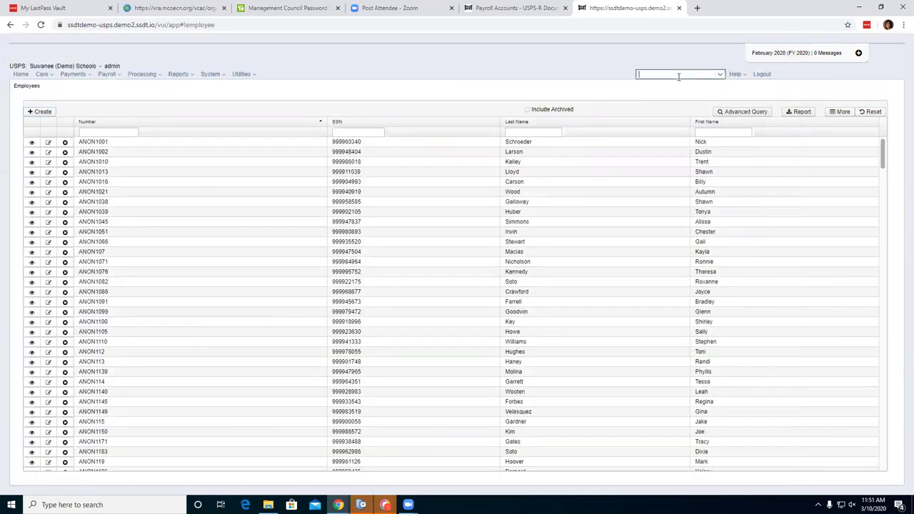
left_click(720, 74)
Load another employee's dashboard and view positions, compensations and their single Secretary payroll account.
left_click(691, 137)
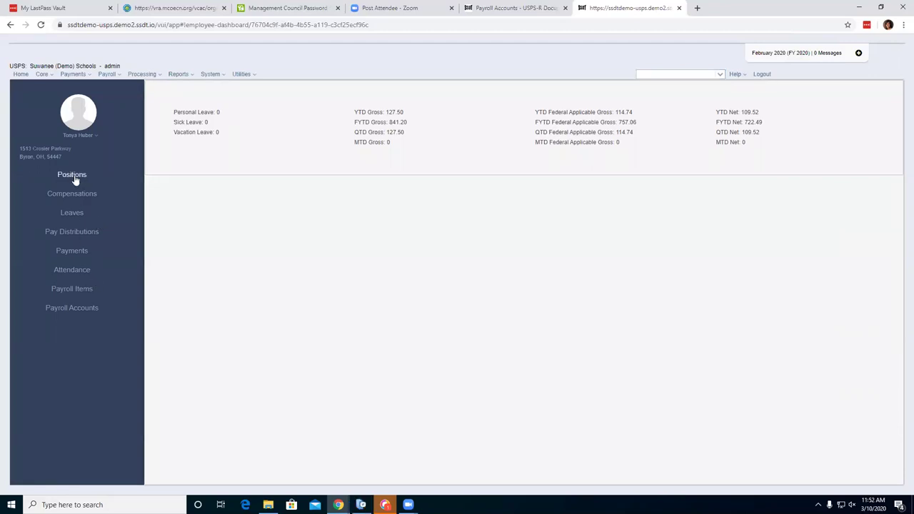
left_click(73, 175)
left_click(91, 195)
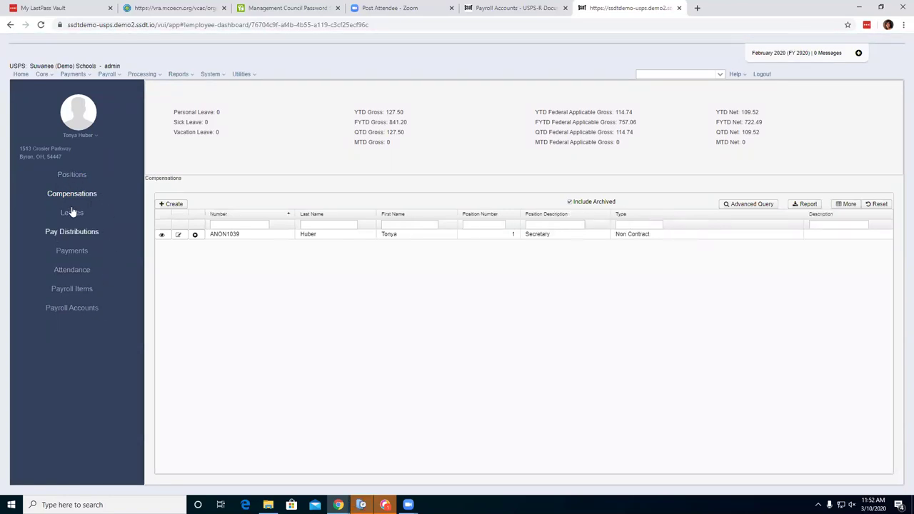
left_click(71, 309)
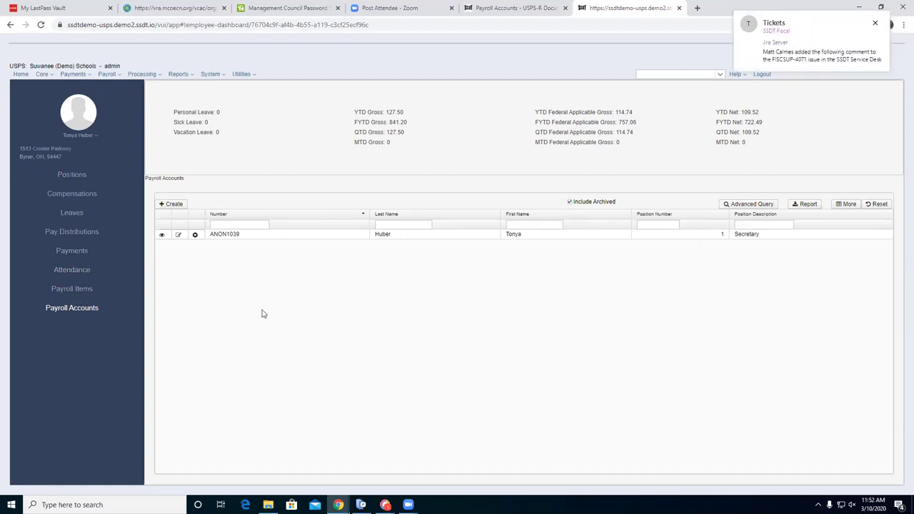
left_click(42, 74)
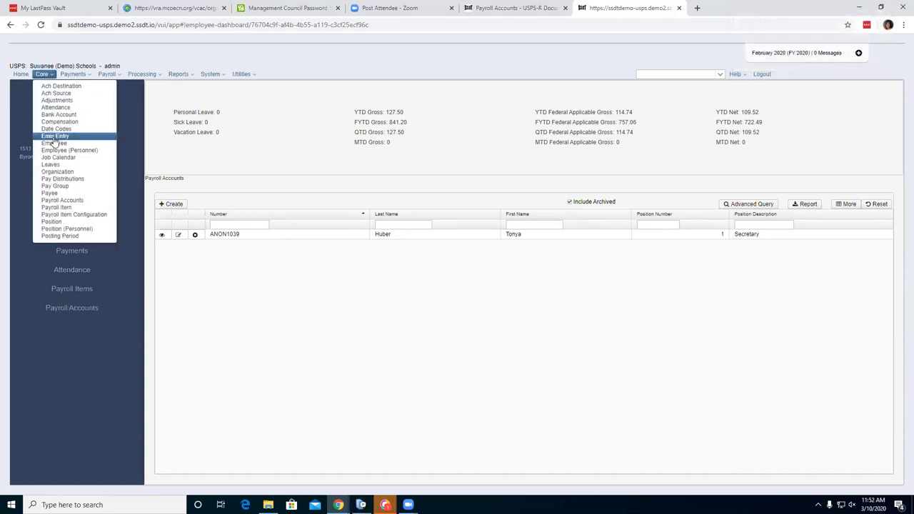
left_click(681, 76)
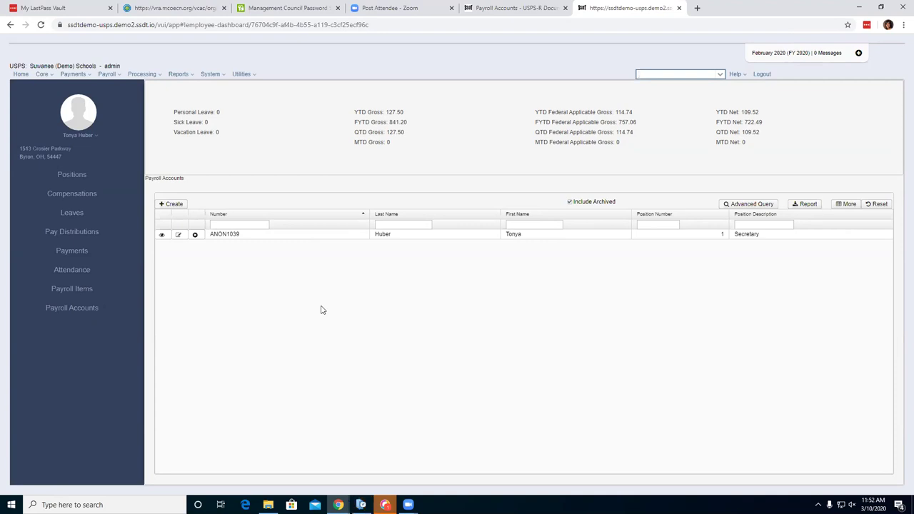
left_click(96, 138)
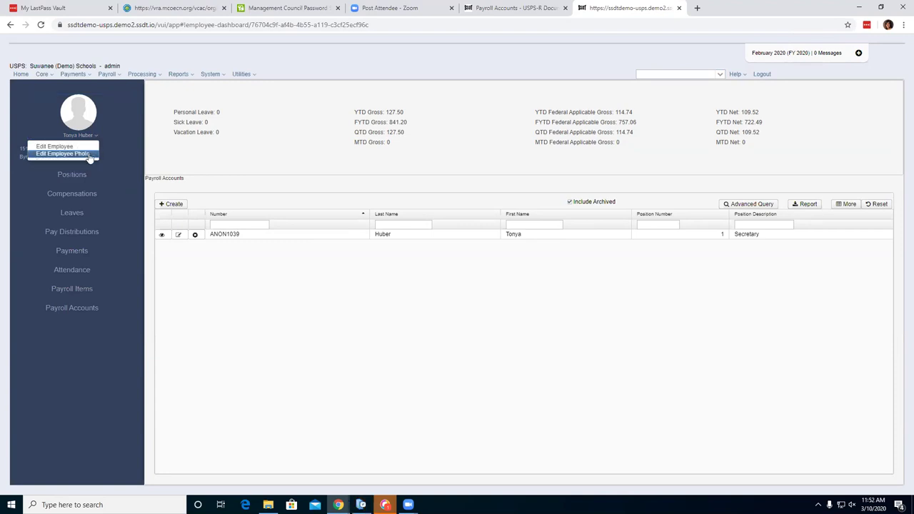
left_click(63, 154)
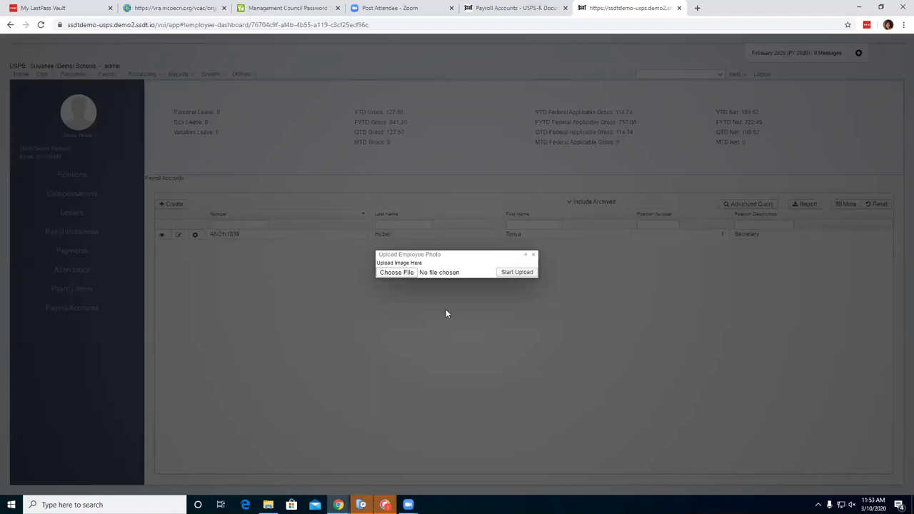
left_click(533, 254)
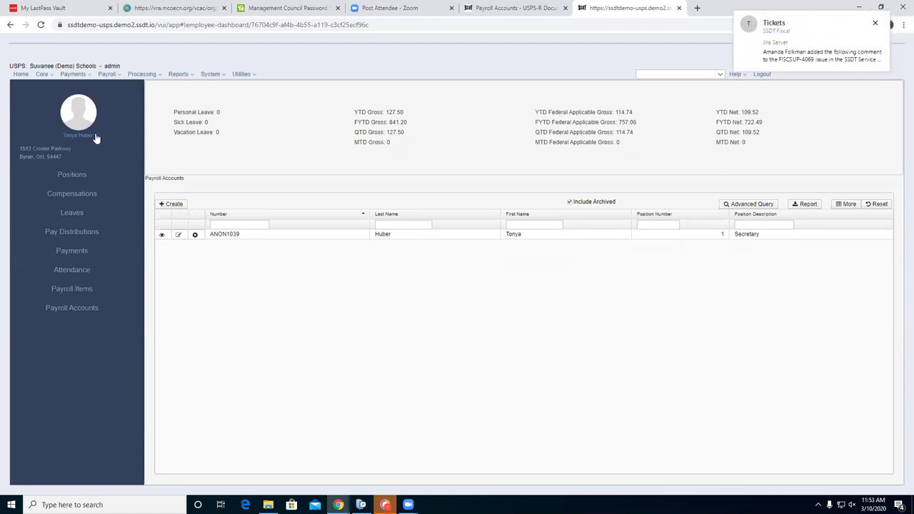
left_click(97, 137)
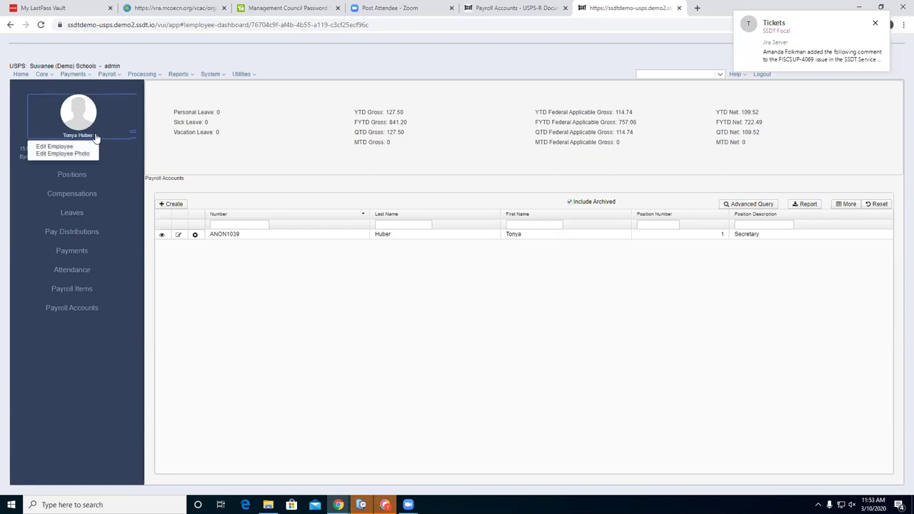
left_click(242, 157)
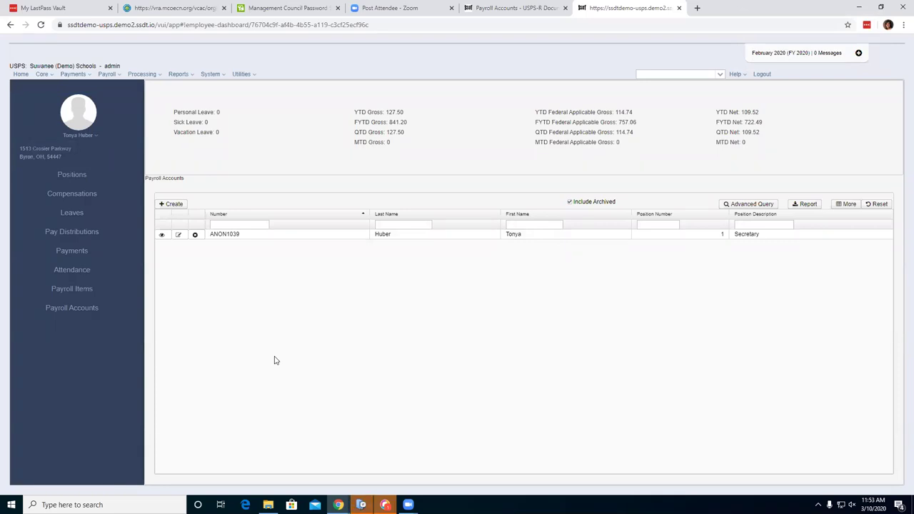
Show the Core menu, then the Payroll menu choices, and minimize File Explorer.
left_click(45, 76)
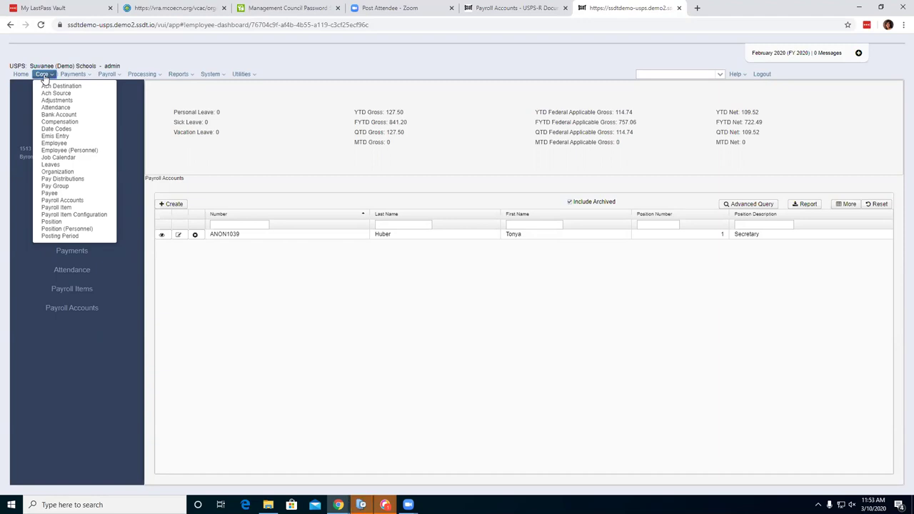
left_click(107, 74)
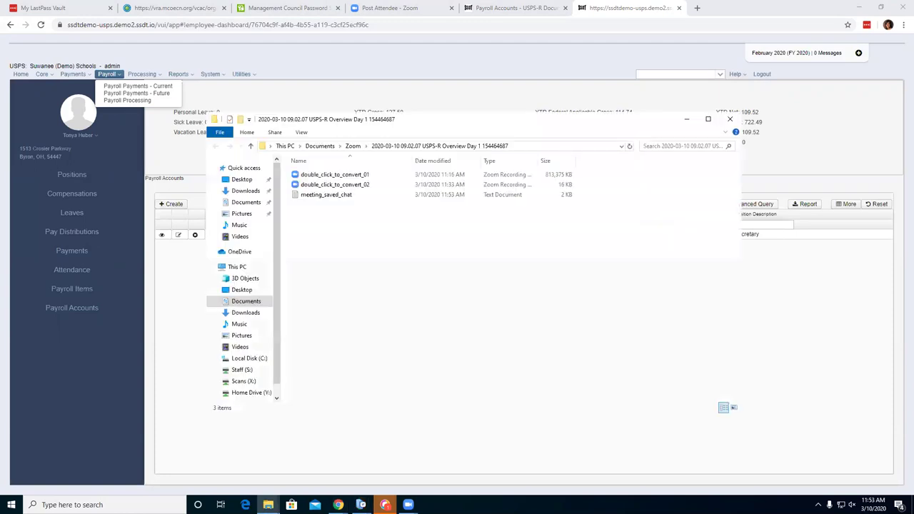
left_click(686, 119)
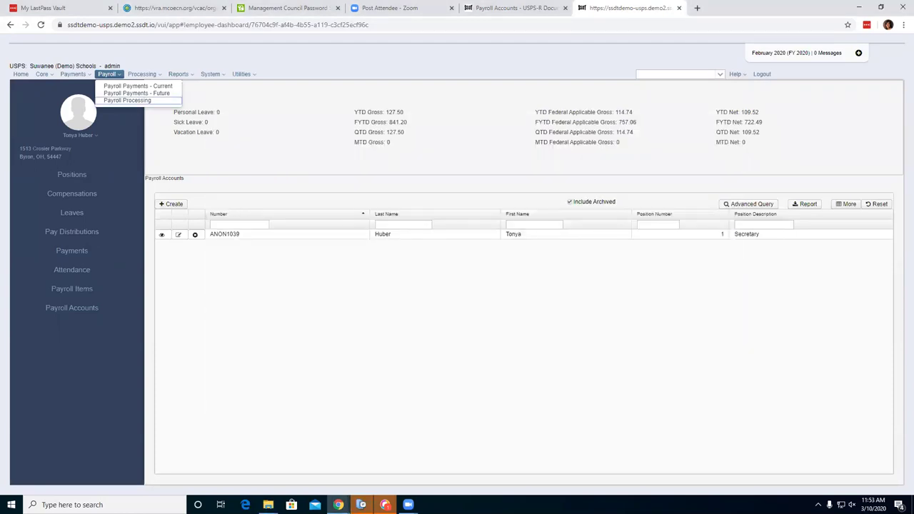